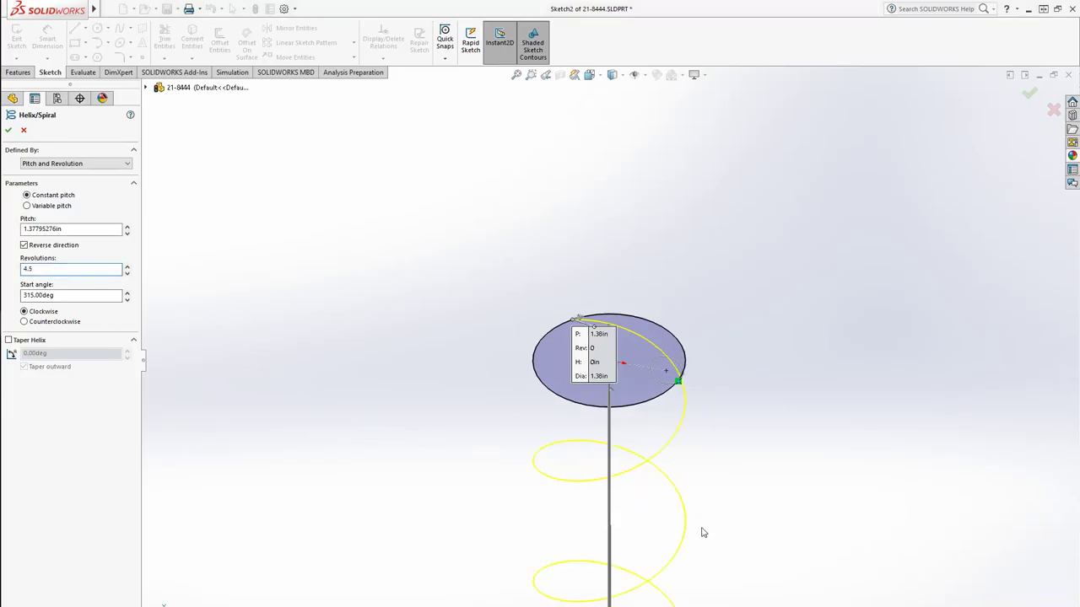
# Step: Define the helix by height and revolution: 6.5 revolutions over a 2.41in height
pyautogui.moveTo(702, 532); pyautogui.dragTo(661, 518, button='middle')
pyautogui.scroll(-2, 662, 518)
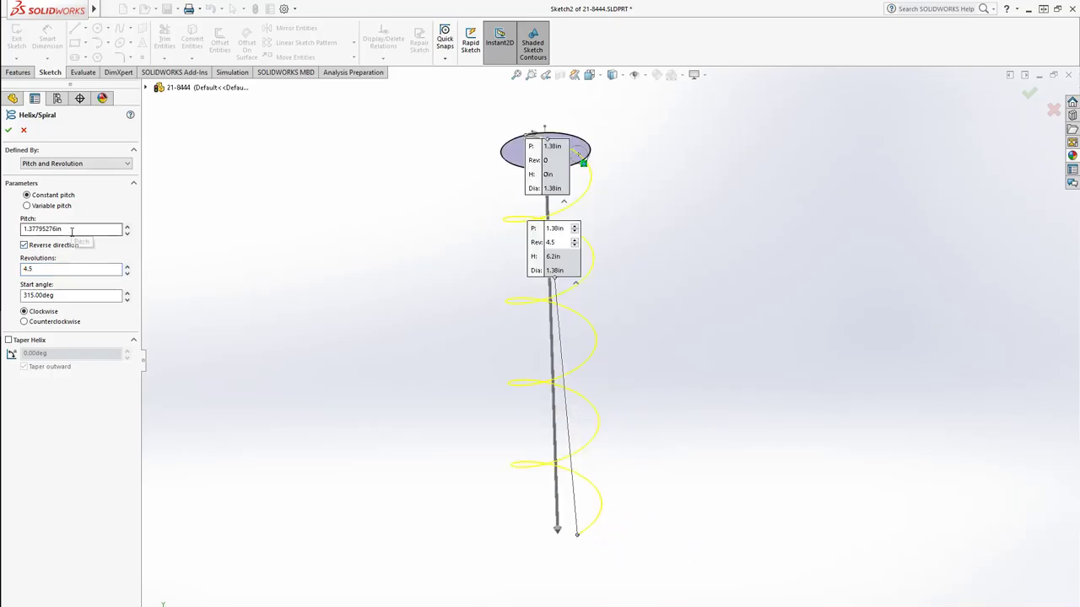
pyautogui.click(73, 164)
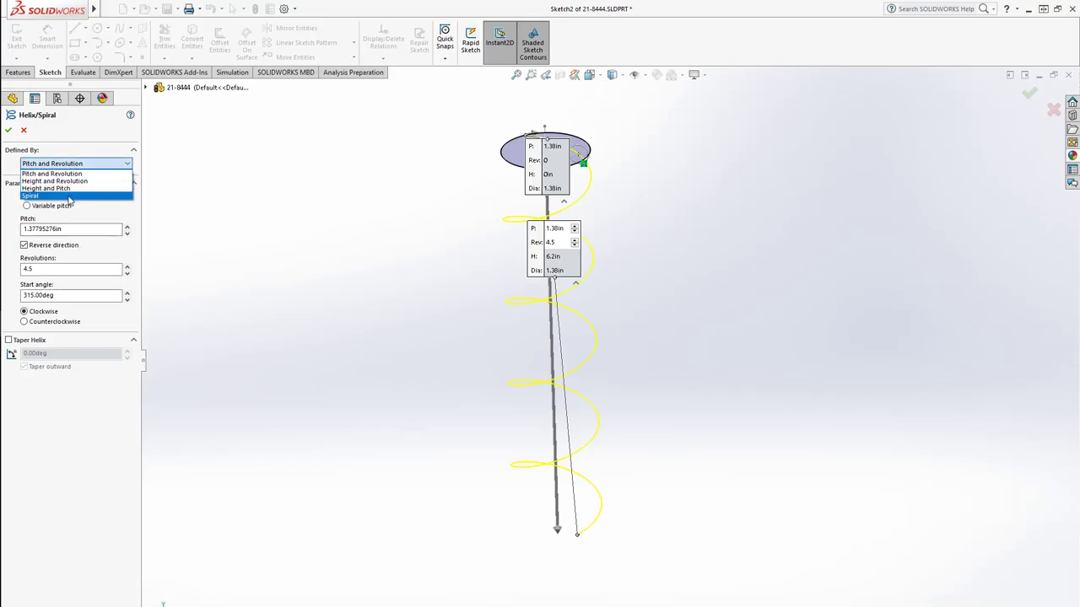
pyautogui.click(73, 182)
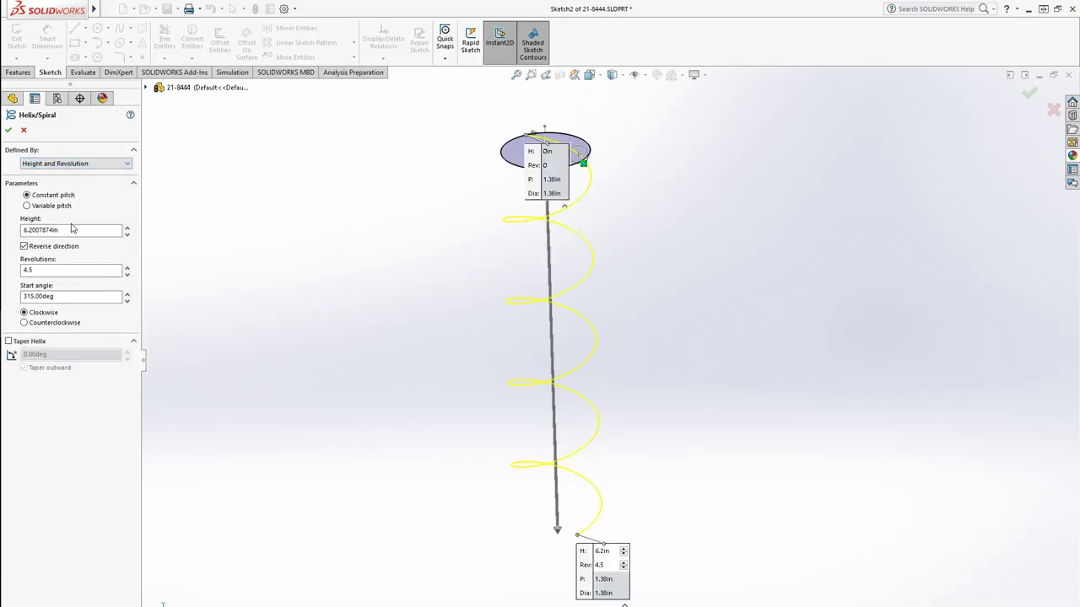
pyautogui.doubleClick(69, 230)
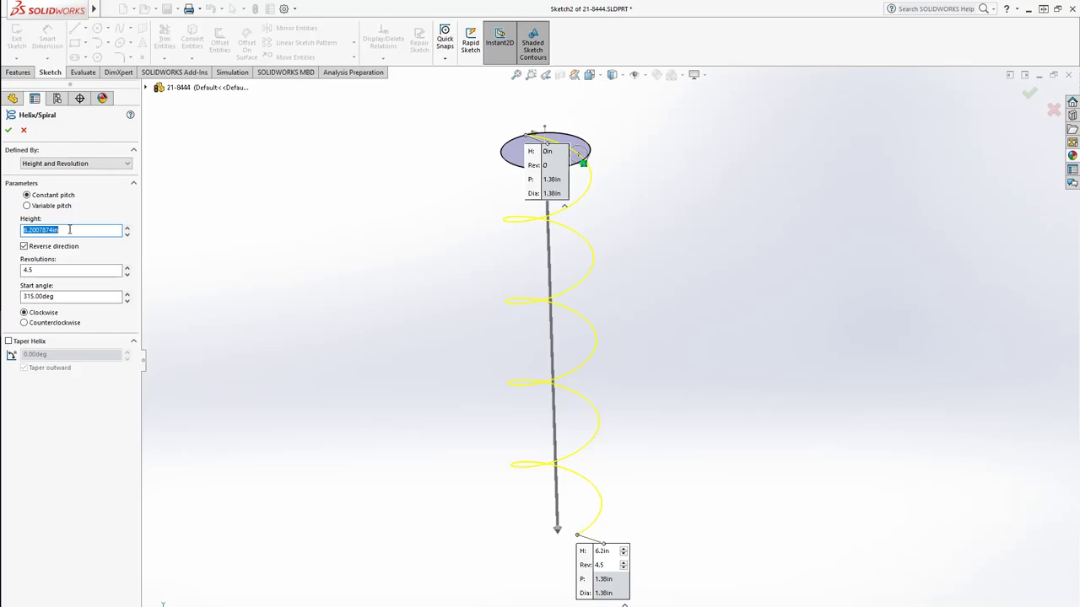
pyautogui.click(26, 272)
pyautogui.moveTo(72, 235); pyautogui.dragTo(21, 237)
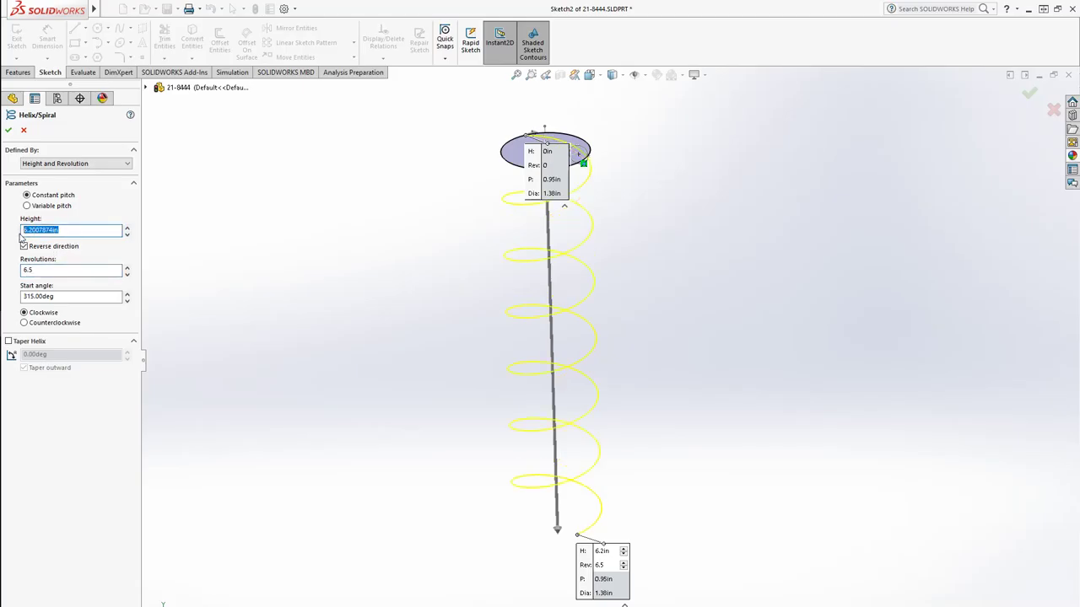
pyautogui.write('2.41')
pyautogui.press('Return')
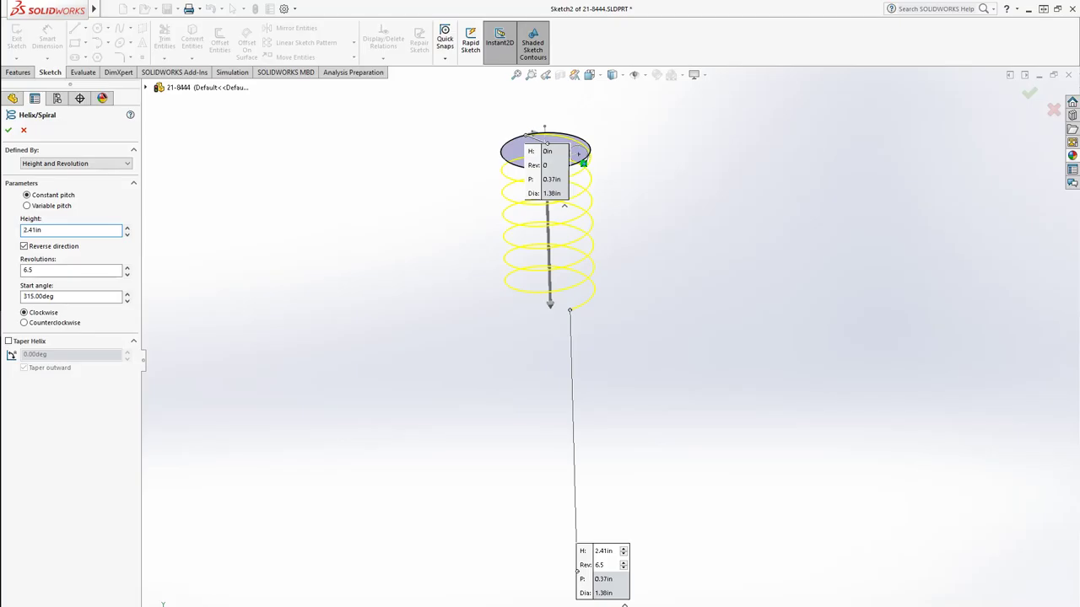
pyautogui.scroll(-10, 513, 231)
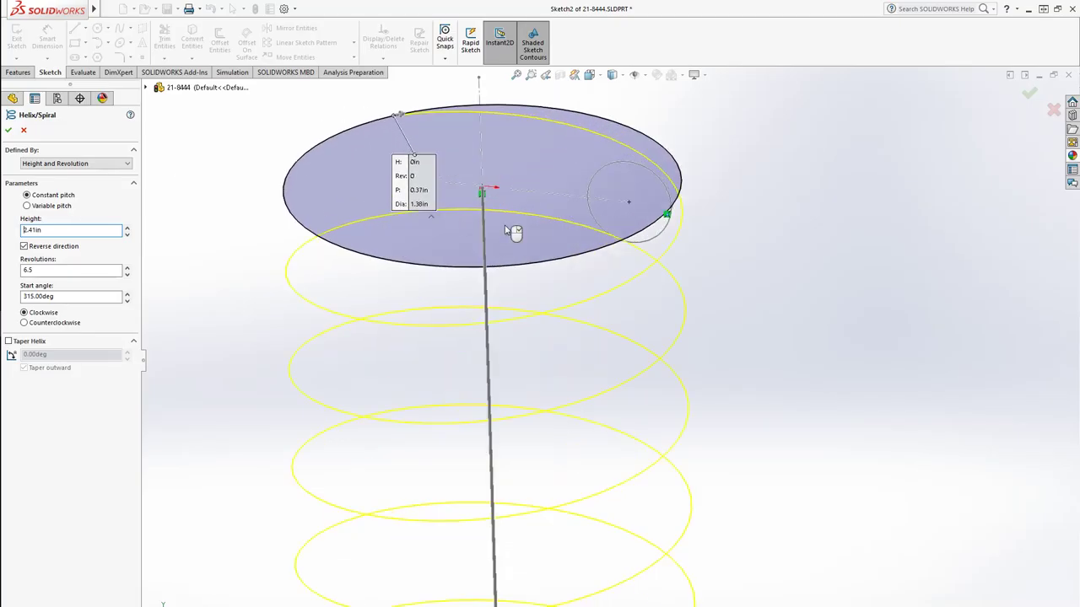
pyautogui.moveTo(538, 279); pyautogui.dragTo(535, 235, button='middle')
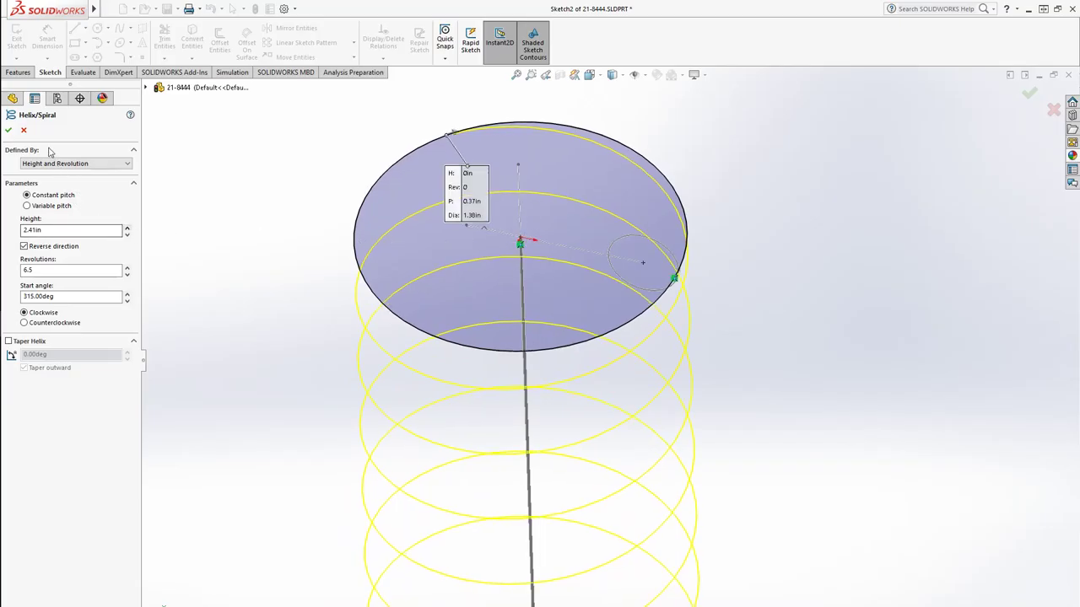
pyautogui.click(9, 130)
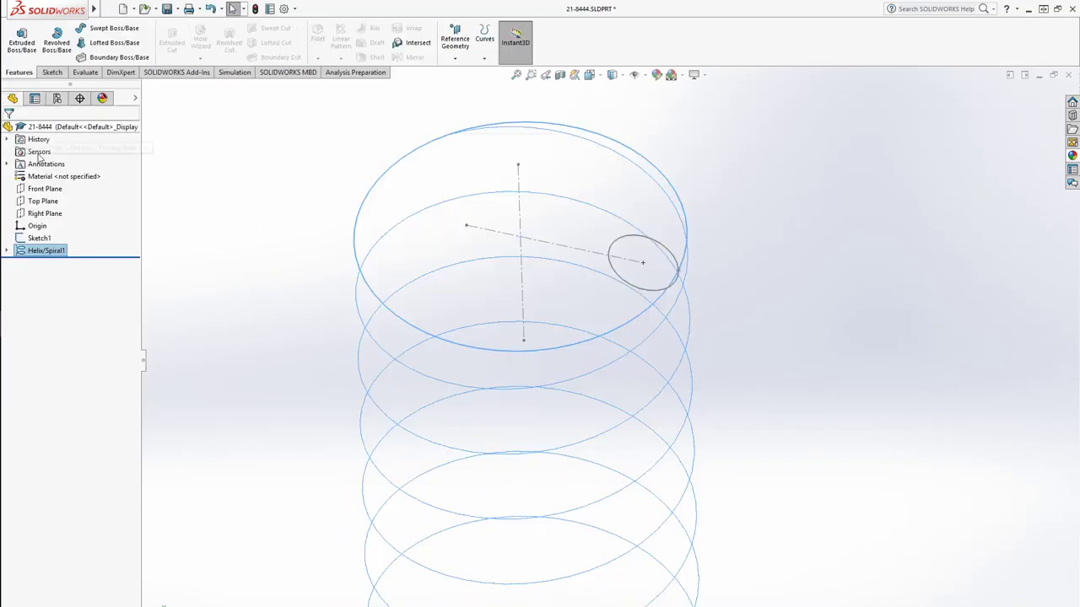
# Step: Replace Sketch2's base-circle relation with a coincident to the profile circle's centre point
pyautogui.click(37, 238)
pyautogui.click(24, 209)
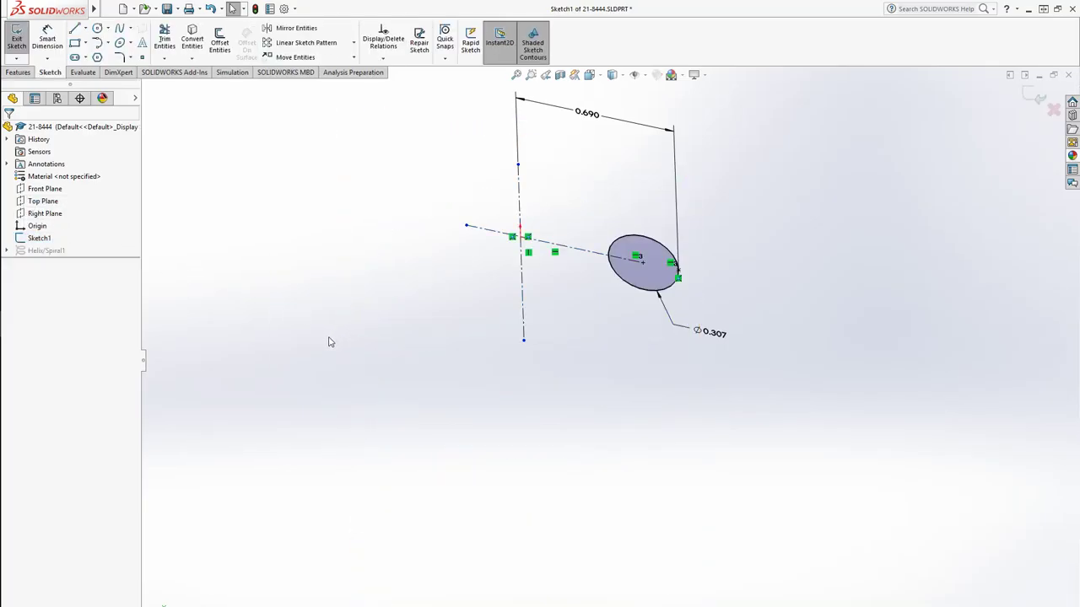
pyautogui.click(46, 251)
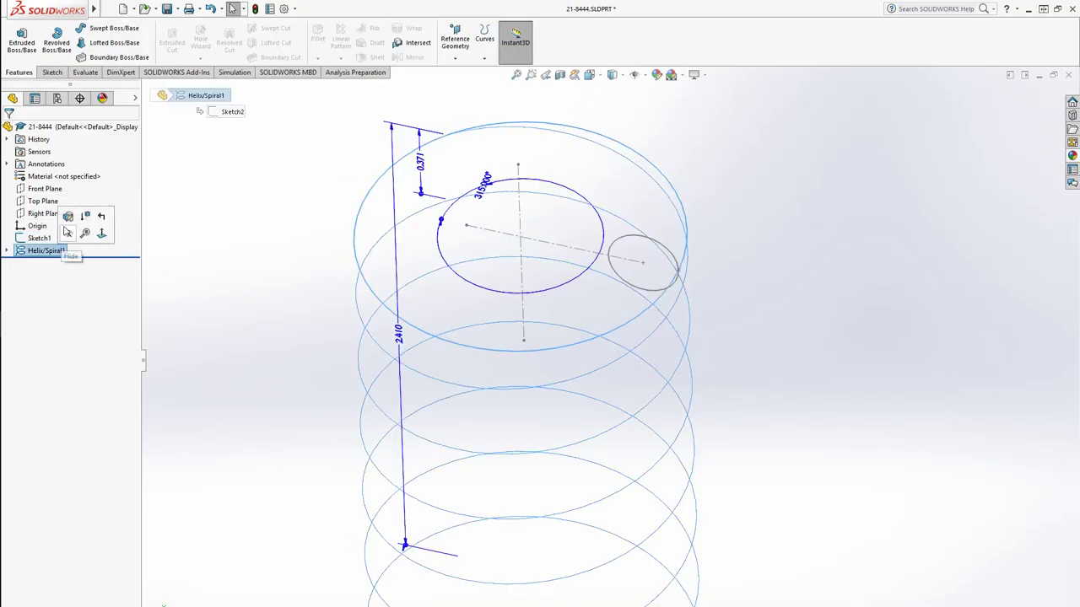
pyautogui.click(7, 250)
pyautogui.click(46, 263)
pyautogui.click(53, 227)
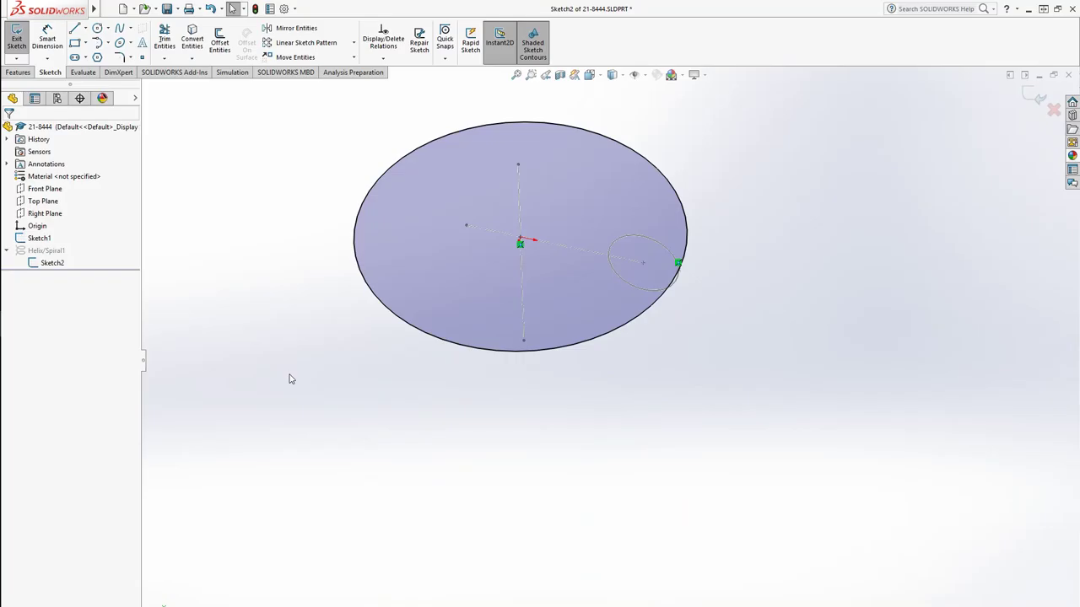
pyautogui.click(679, 263)
pyautogui.press('Delete')
pyautogui.click(675, 286)
pyautogui.keyDown('ctrl'); pyautogui.click(643, 262); pyautogui.keyUp('ctrl')
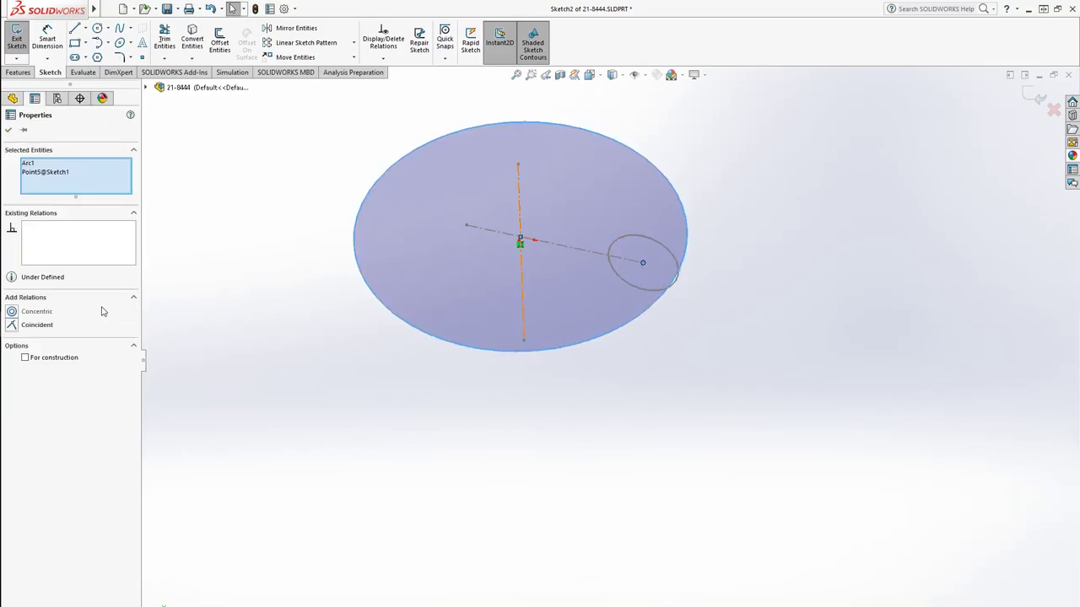
pyautogui.click(37, 325)
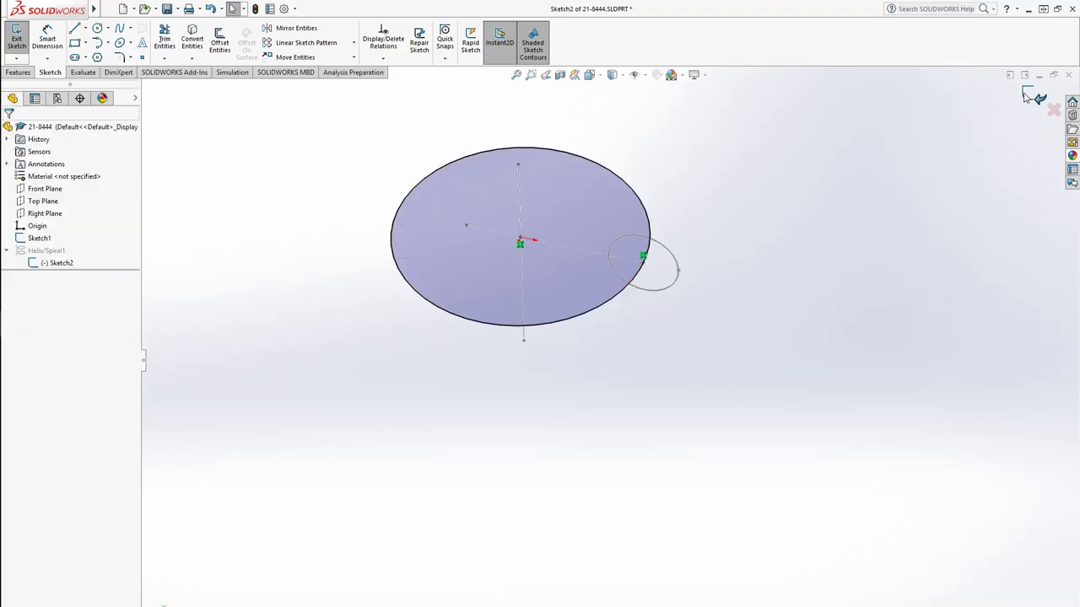
pyautogui.click(1033, 94)
# Step: Change the Helix/Spiral1 start angle to 180°
pyautogui.click(47, 251)
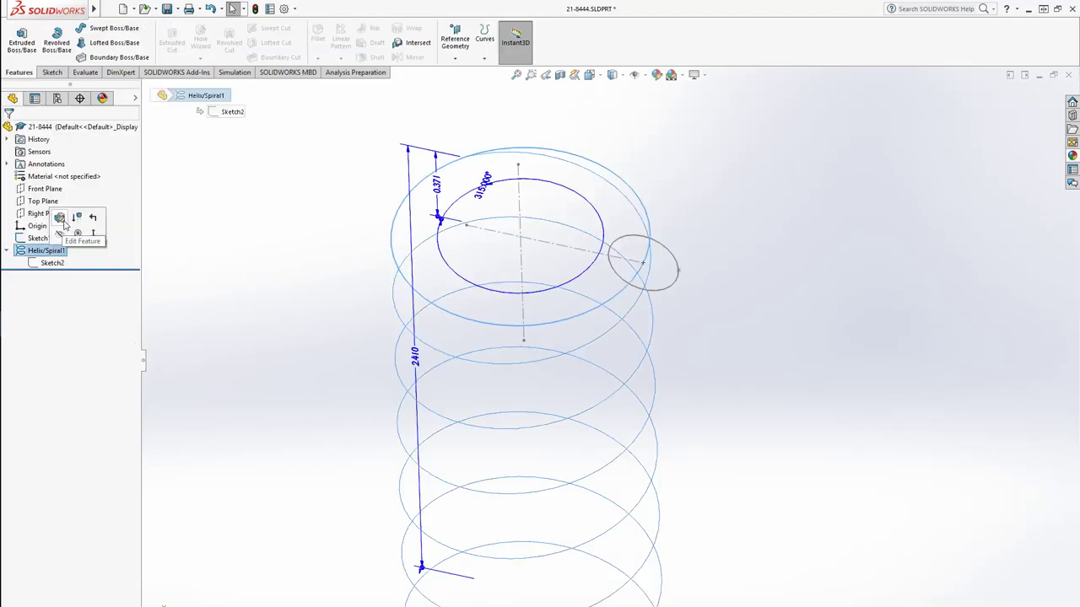
pyautogui.click(65, 226)
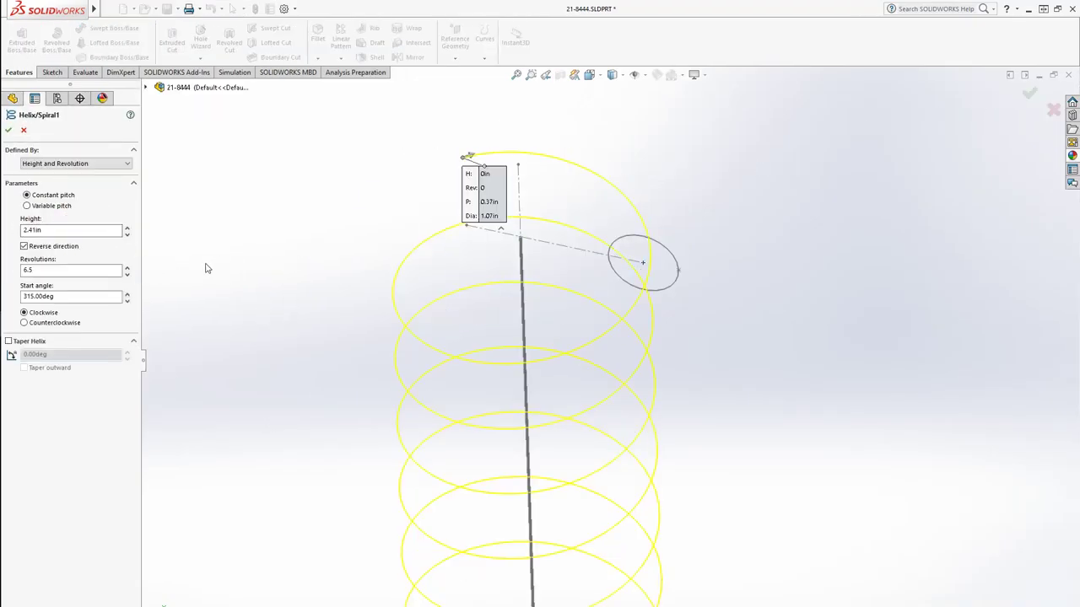
pyautogui.click(64, 297)
pyautogui.write('0')
pyautogui.press('Return')
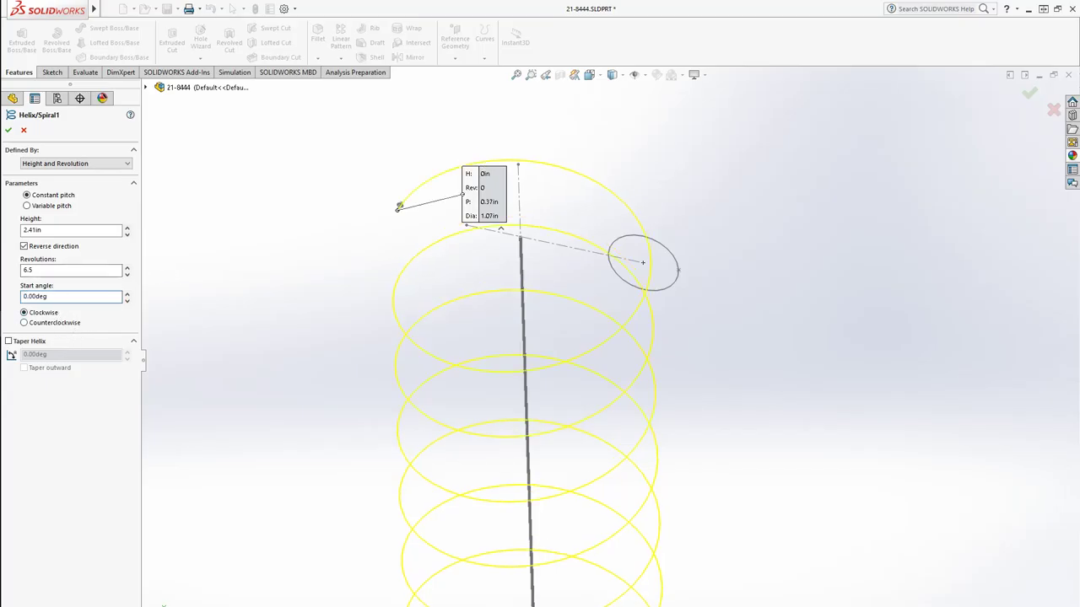
pyautogui.click(72, 296)
pyautogui.press('Return')
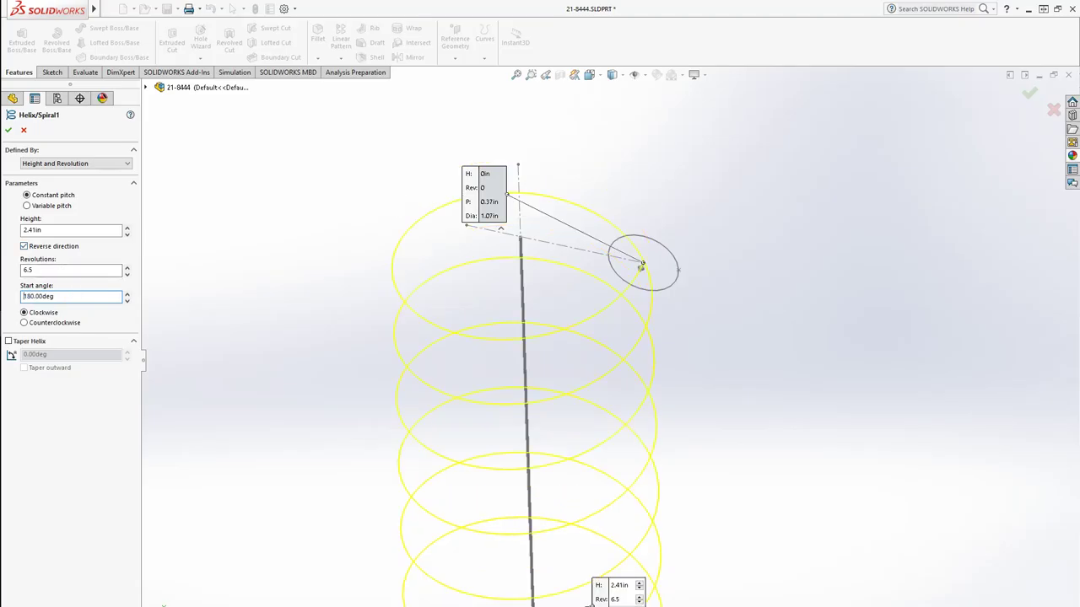
pyautogui.click(8, 130)
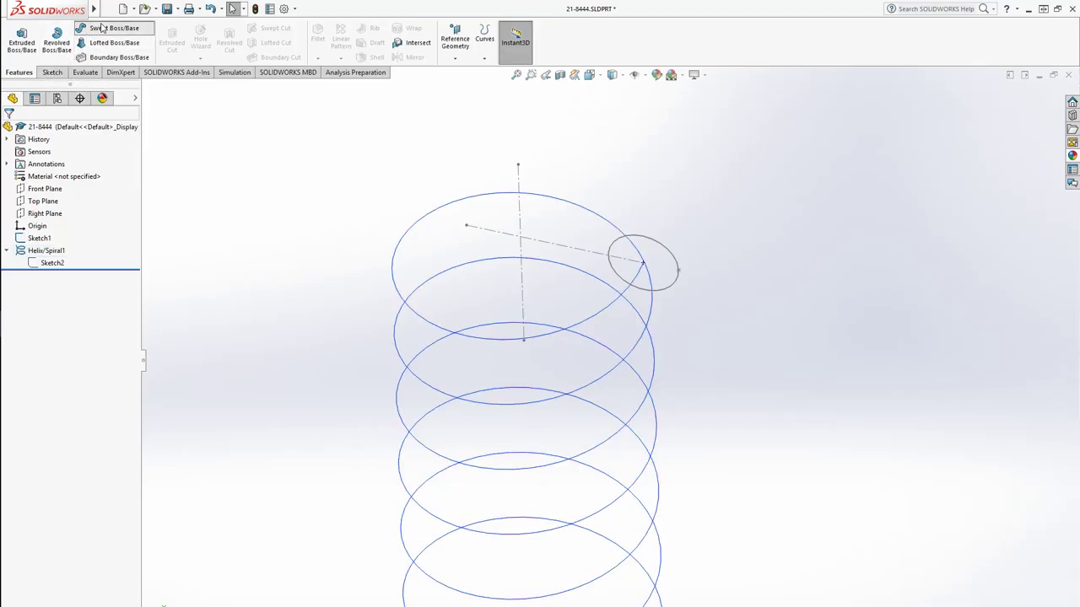
# Step: Sweep the Sketch1 circle along Helix/Spiral1 to create the solid spring
pyautogui.click(102, 27)
pyautogui.click(660, 250)
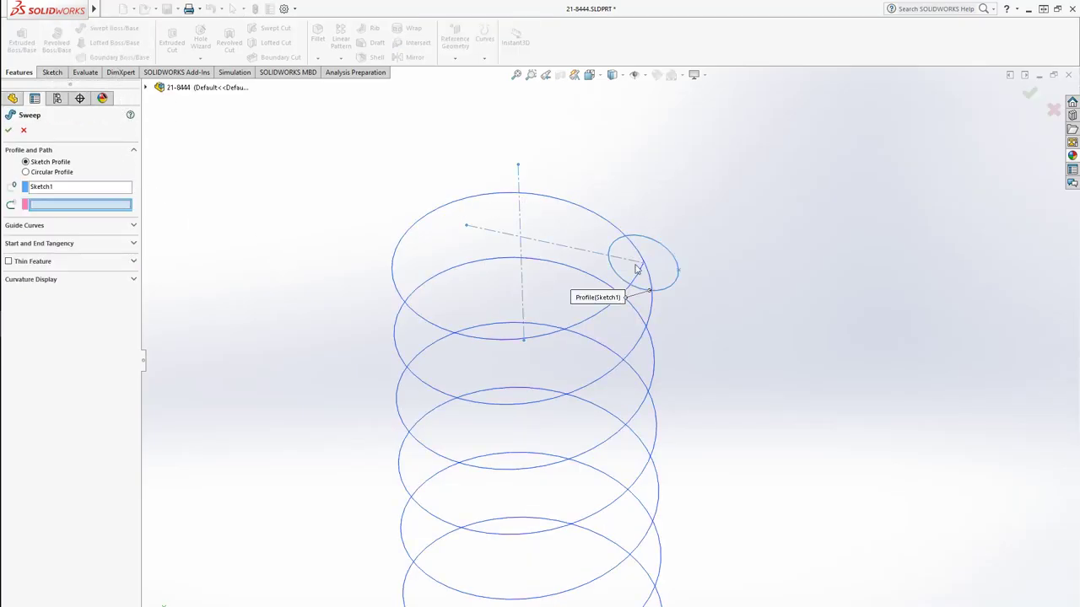
pyautogui.click(594, 325)
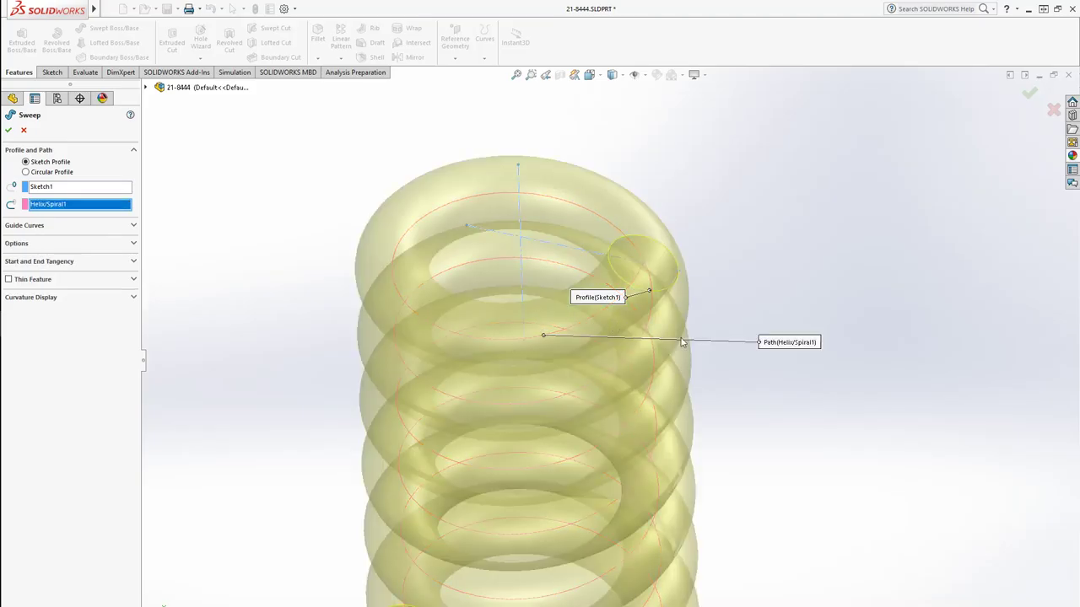
pyautogui.scroll(5, 732, 454)
pyautogui.moveTo(731, 454); pyautogui.dragTo(655, 388, button='middle')
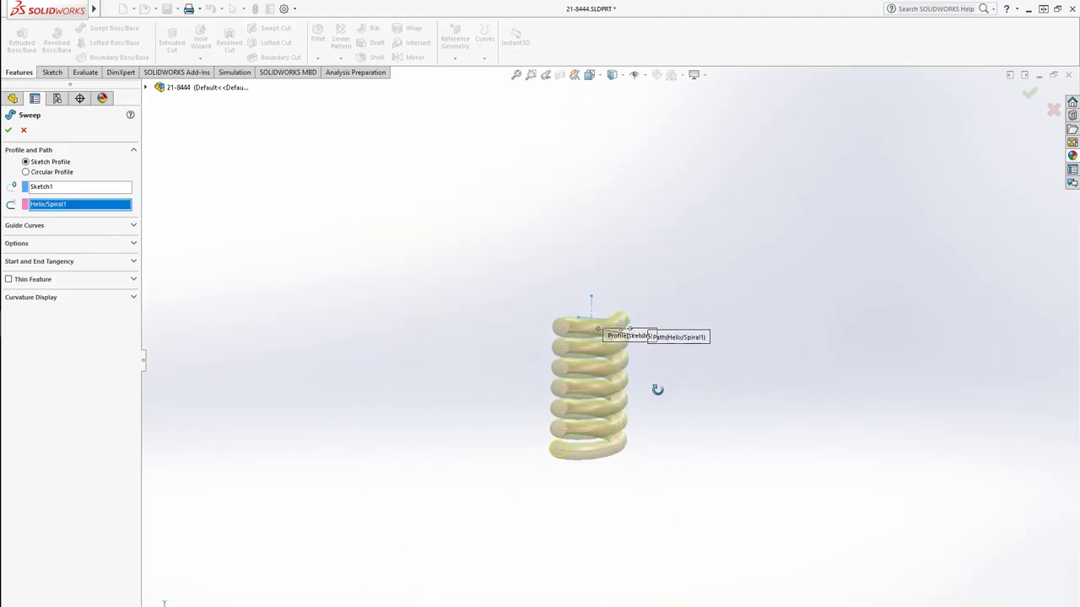
pyautogui.click(1030, 94)
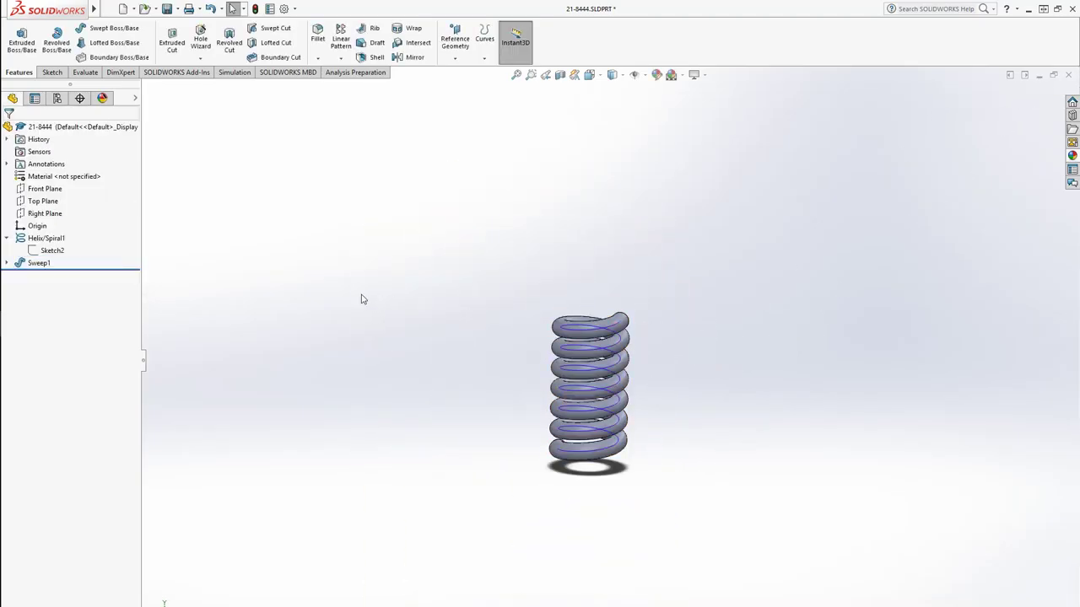
# Step: Hide the Helix/Spiral1 curve
pyautogui.rightClick(47, 237)
pyautogui.click(73, 215)
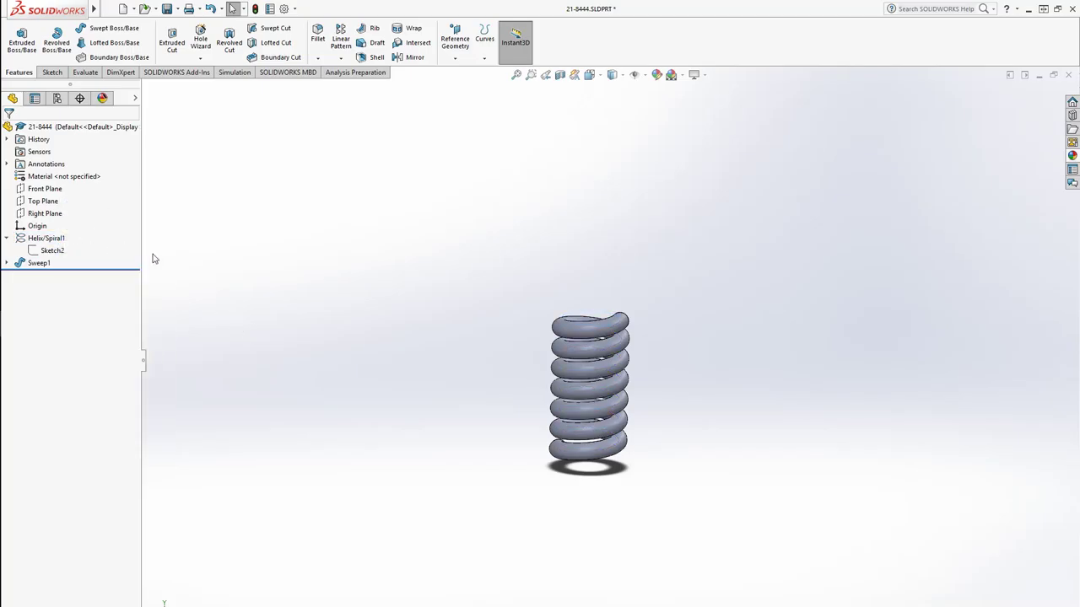
pyautogui.click(46, 214)
# Step: On Right Plane, sketch a rectangle over the spring's top, its lower edge centred on the origin
pyautogui.click(61, 192)
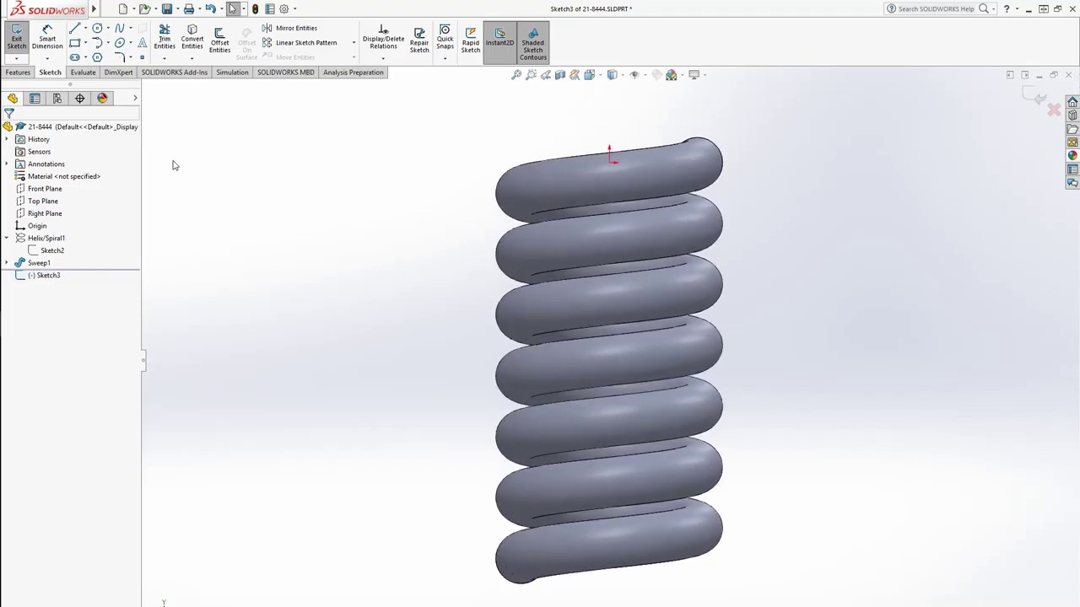
pyautogui.click(75, 42)
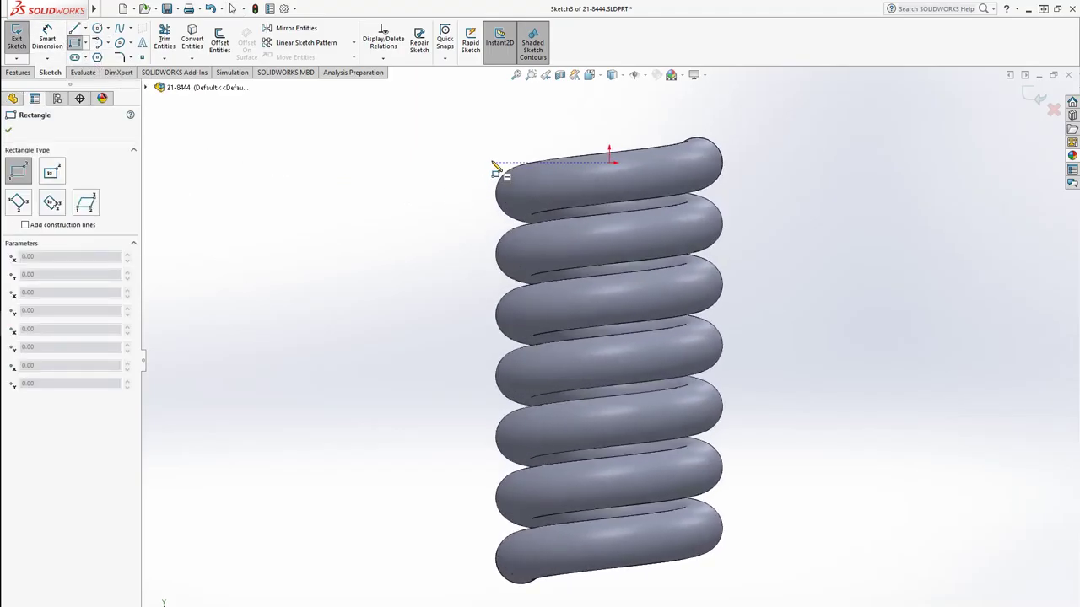
pyautogui.click(460, 102)
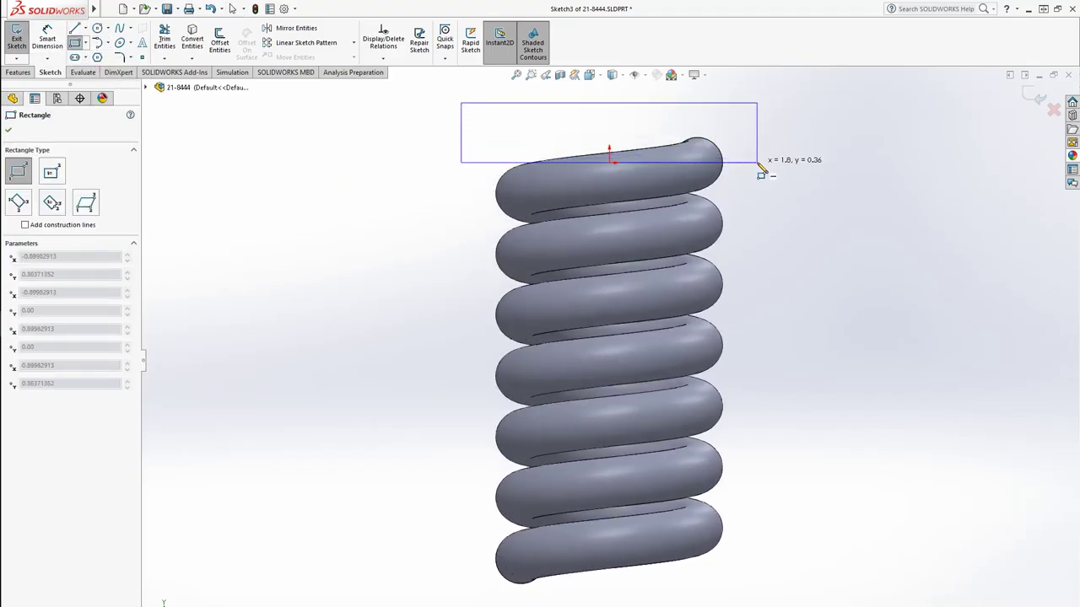
pyautogui.click(758, 163)
pyautogui.press('Escape')
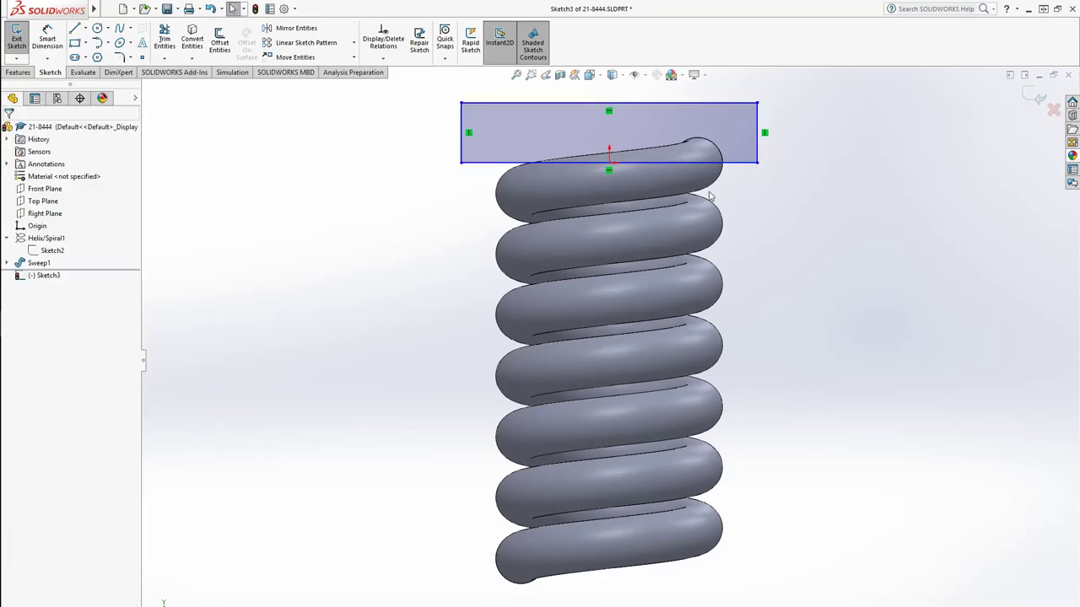
pyautogui.click(620, 163)
pyautogui.keyDown('ctrl'); pyautogui.click(609, 161); pyautogui.keyUp('ctrl')
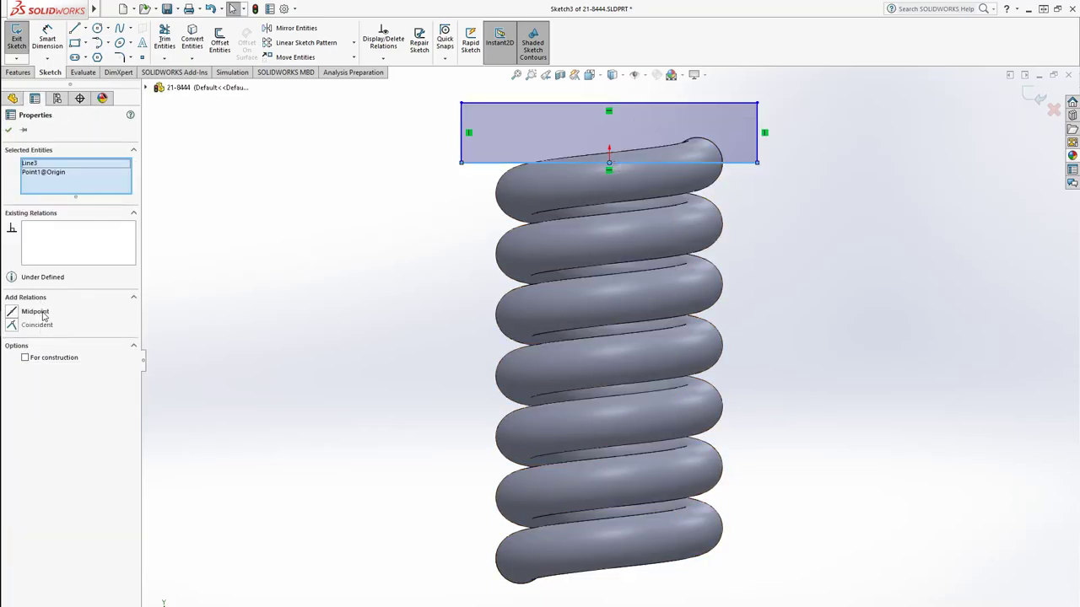
pyautogui.click(34, 311)
pyautogui.click(379, 239)
# Step: Dimension the top rectangle 0.364 high and 1.800 wide
pyautogui.press('d')
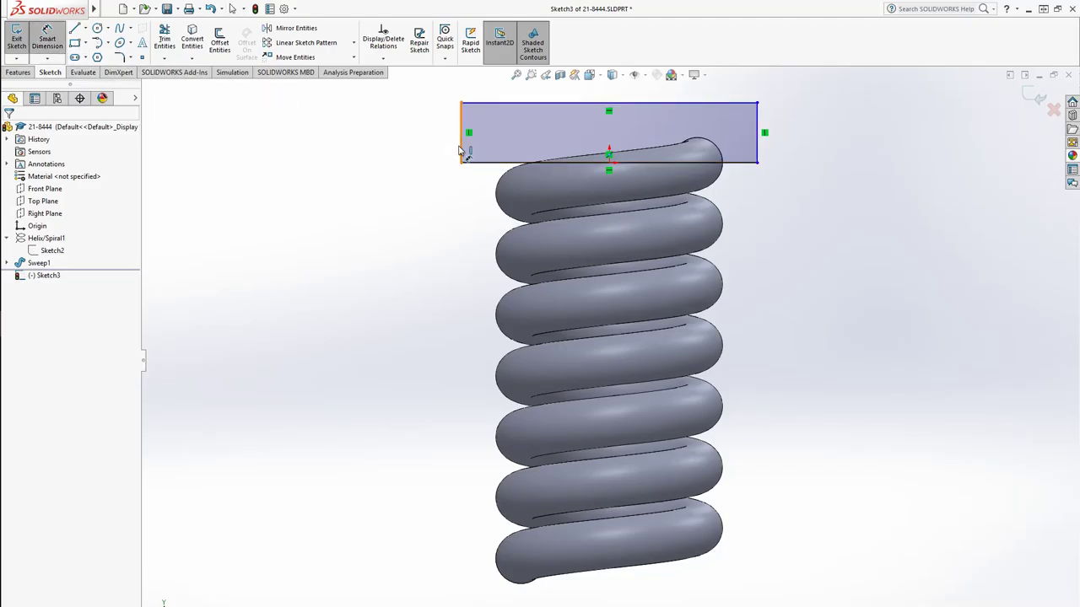
pyautogui.click(461, 145)
pyautogui.click(424, 152)
pyautogui.press('Return')
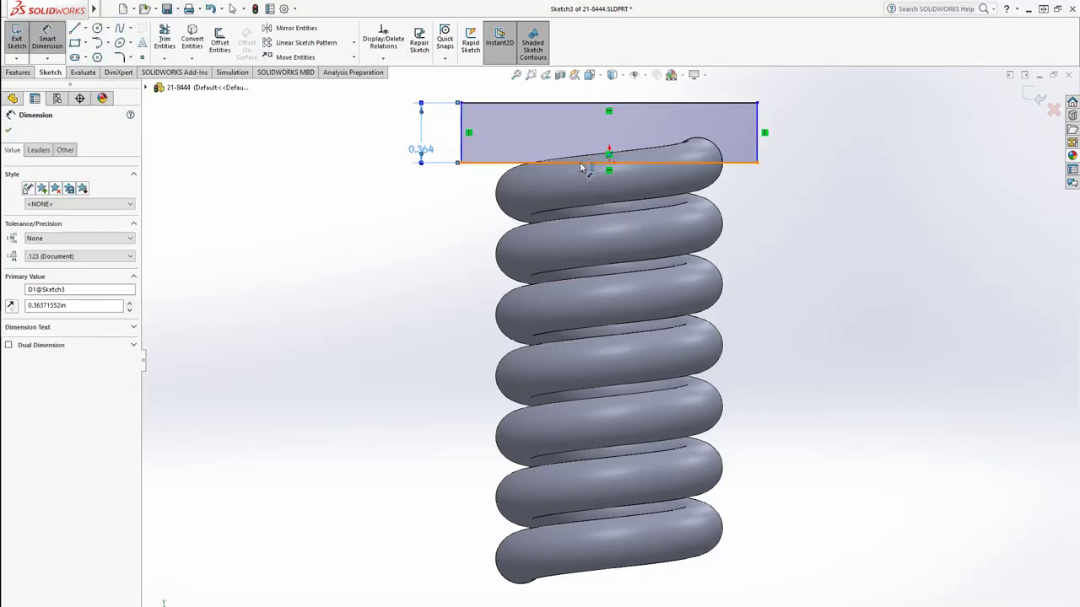
pyautogui.click(585, 163)
# Step: Draw a second rectangle over the bottom end, equal in height and width to the first
pyautogui.press('r')
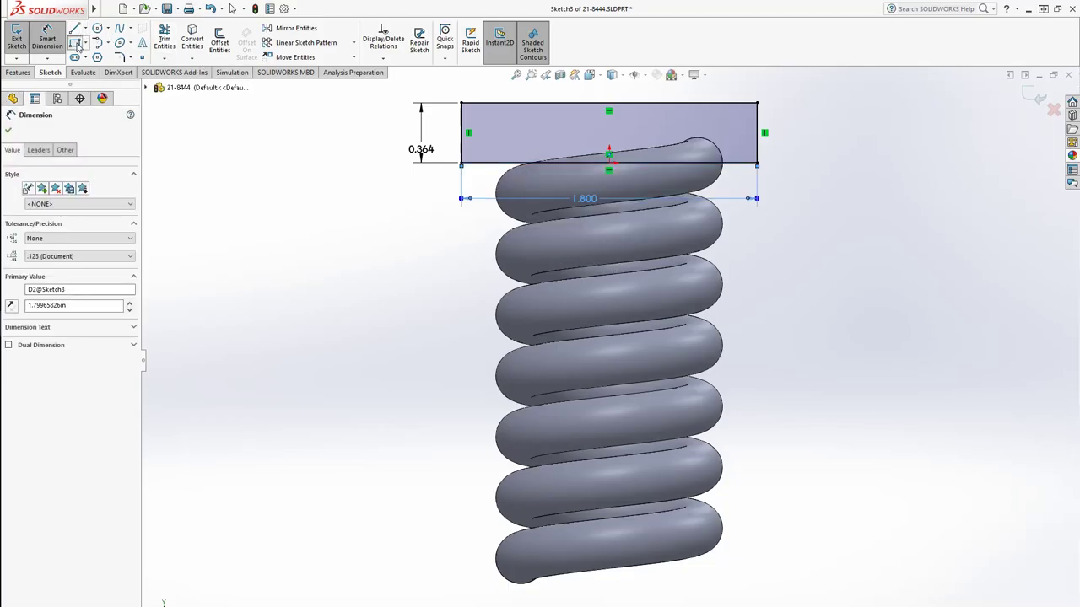
pyautogui.click(461, 543)
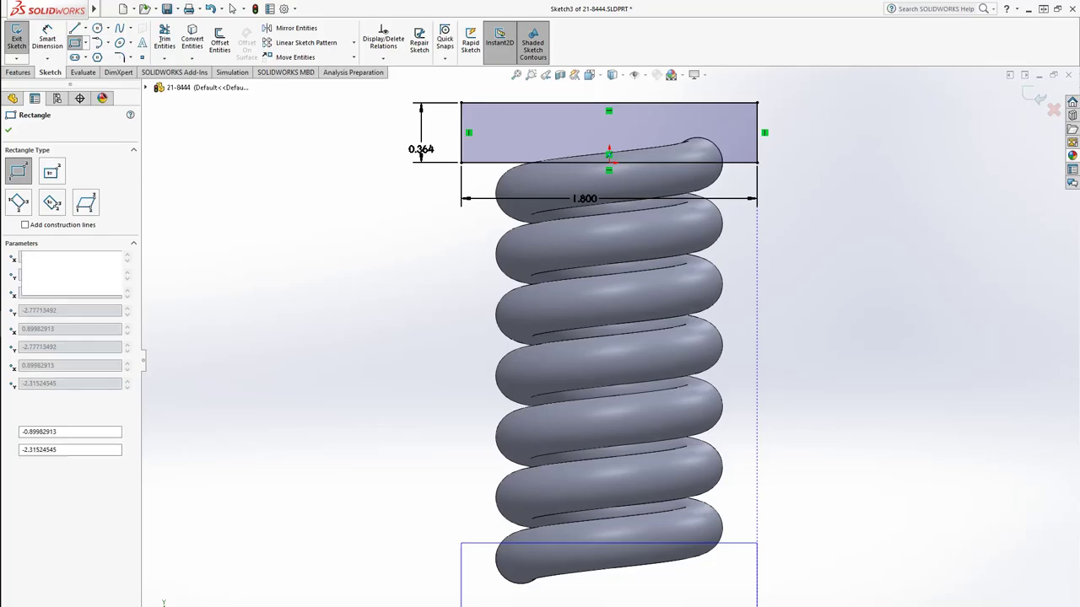
pyautogui.click(758, 606)
pyautogui.press('Escape')
pyautogui.click(462, 122)
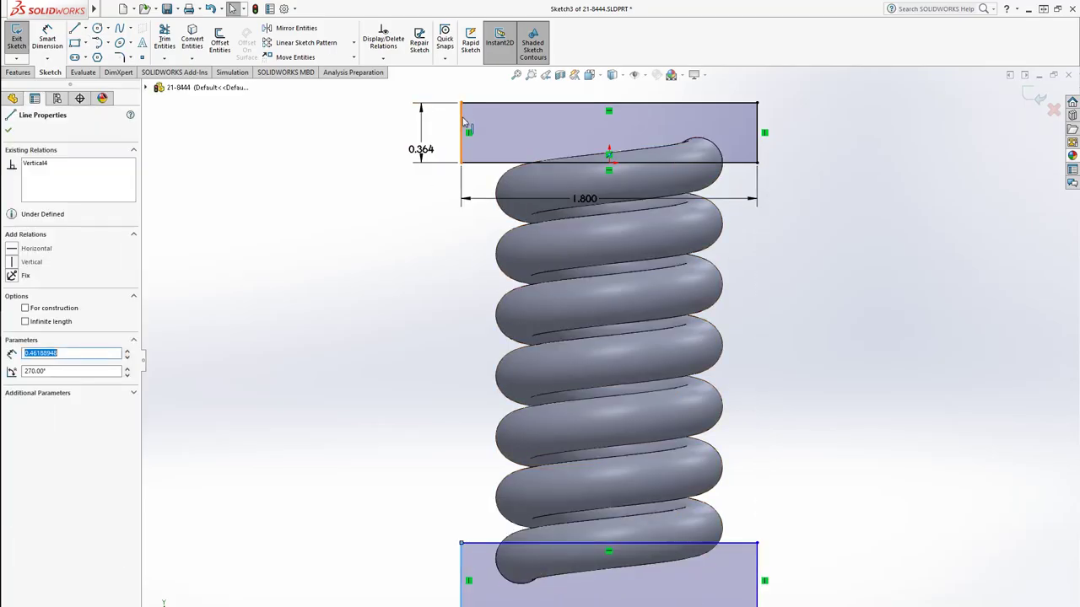
pyautogui.keyDown('ctrl'); pyautogui.click(463, 123); pyautogui.keyUp('ctrl')
pyautogui.click(32, 381)
pyautogui.press('Escape')
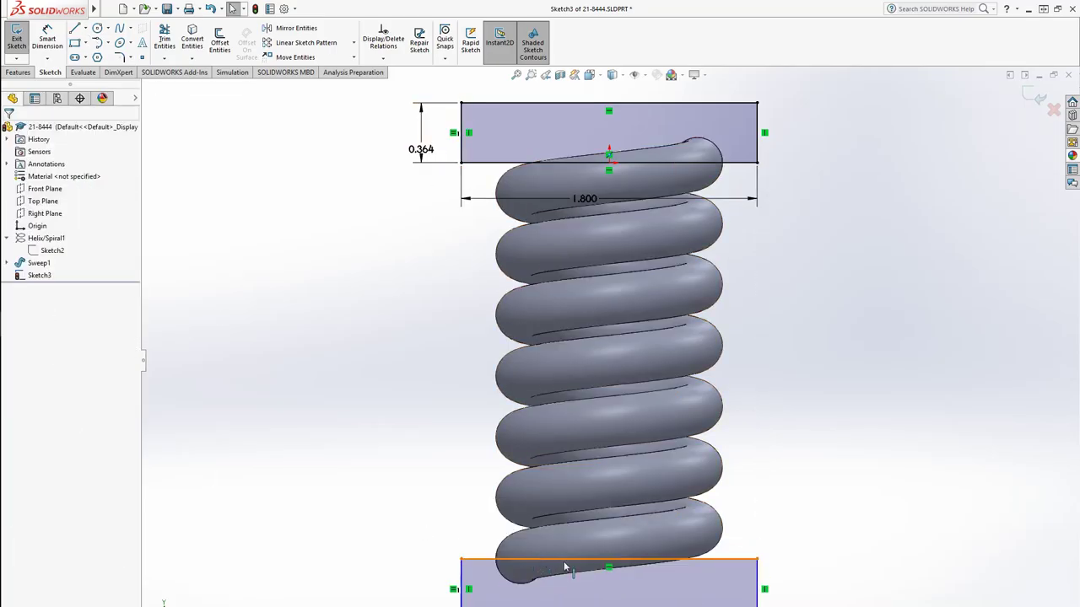
pyautogui.click(500, 564)
pyautogui.keyDown('ctrl'); pyautogui.click(523, 162); pyautogui.keyUp('ctrl')
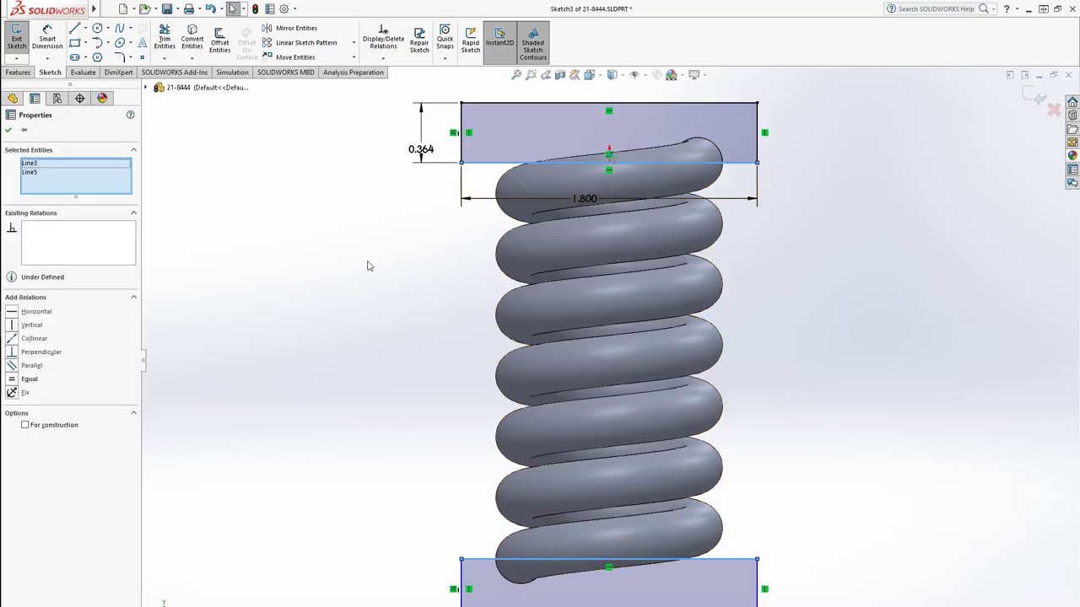
pyautogui.click(48, 376)
# Step: Dimension the spacing between the two rectangles at 2.41
pyautogui.press('Escape')
pyautogui.click(47, 40)
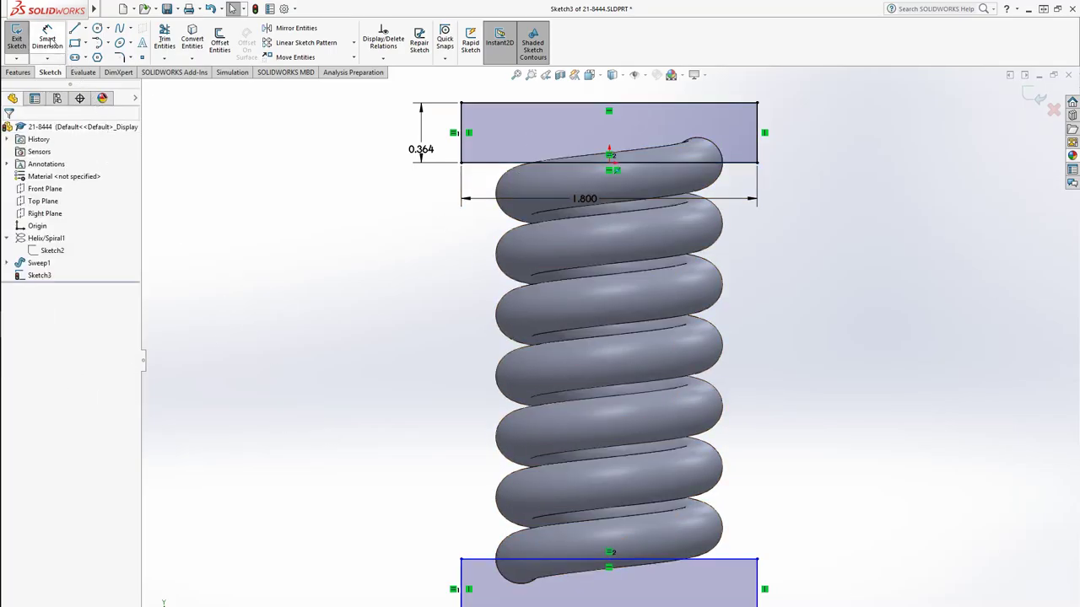
pyautogui.click(693, 167)
pyautogui.click(729, 559)
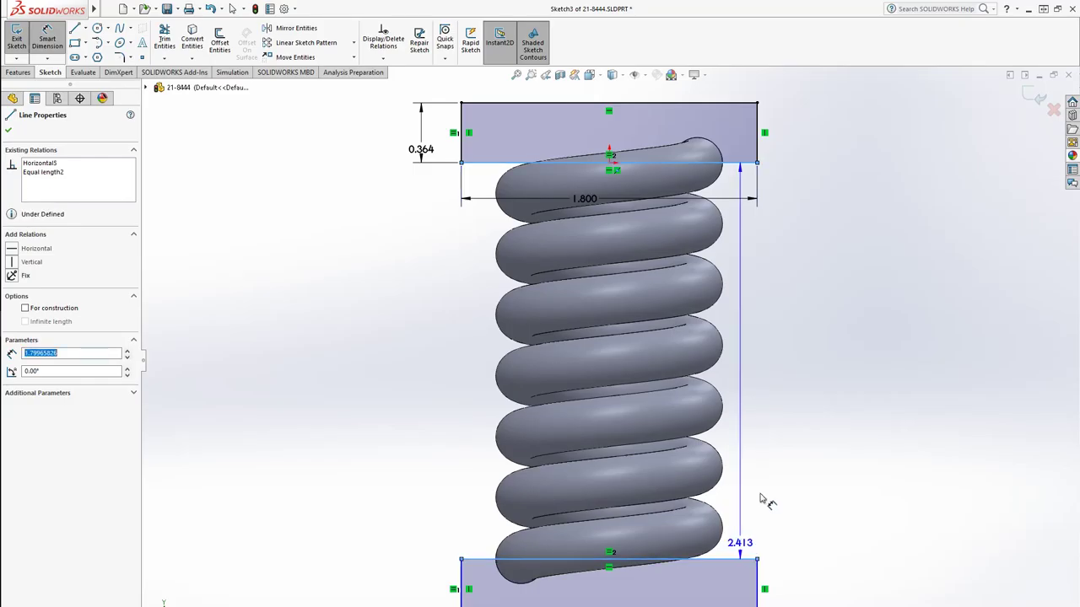
pyautogui.click(850, 384)
pyautogui.write('2.41')
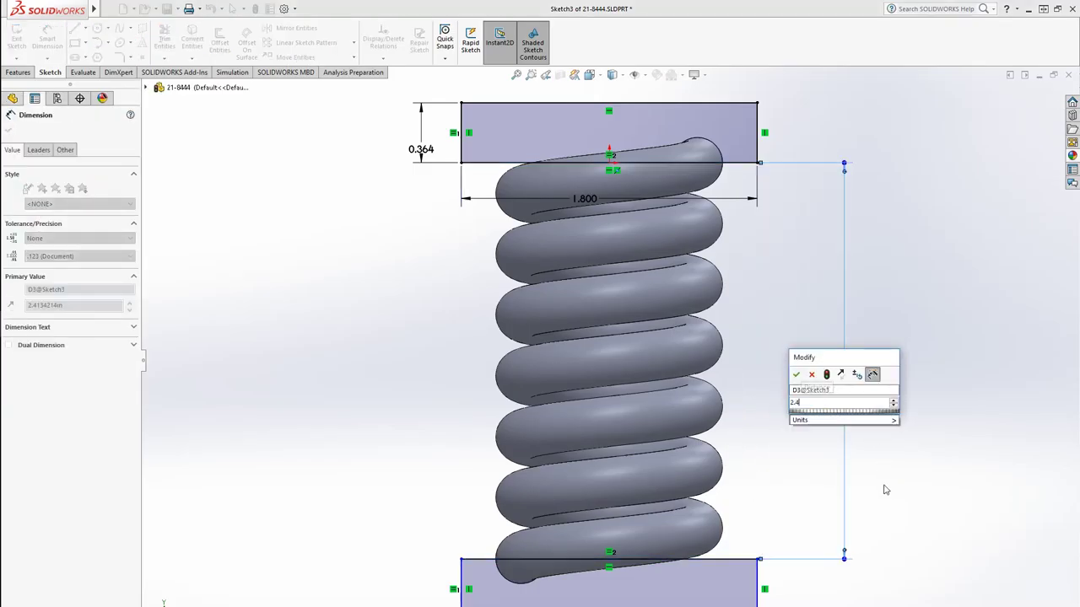
pyautogui.press('Return')
pyautogui.press('Escape')
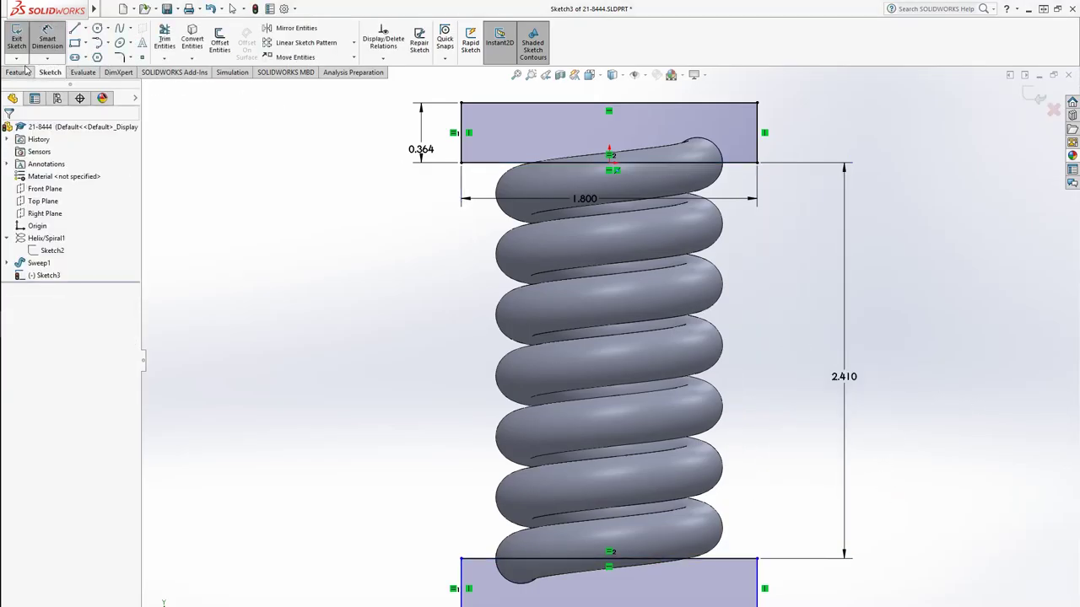
pyautogui.click(21, 72)
pyautogui.click(172, 42)
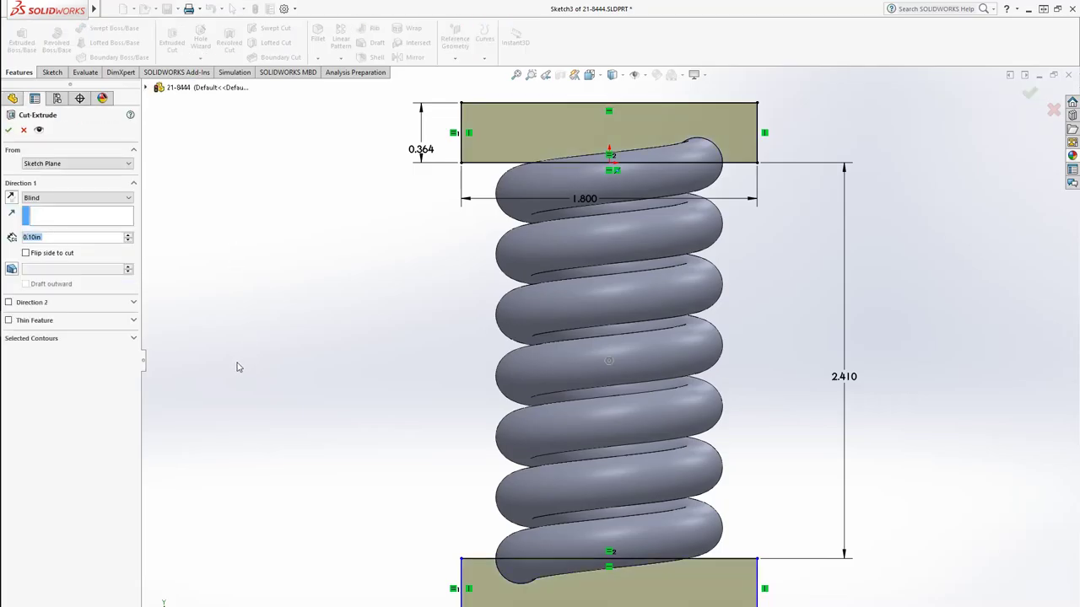
# Step: Cut both spring ends flat with a Through All - Both extruded cut, viewed isometrically
pyautogui.click(76, 197)
pyautogui.click(68, 226)
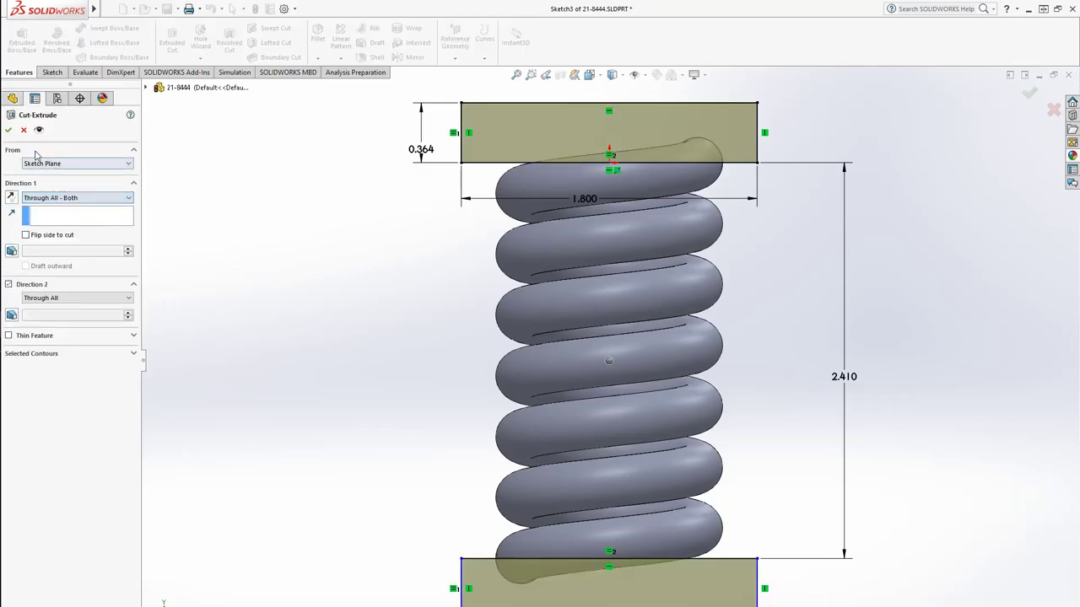
pyautogui.click(10, 131)
pyautogui.moveTo(362, 452); pyautogui.dragTo(550, 436, button='middle')
pyautogui.hotkey('ctrl', '7')
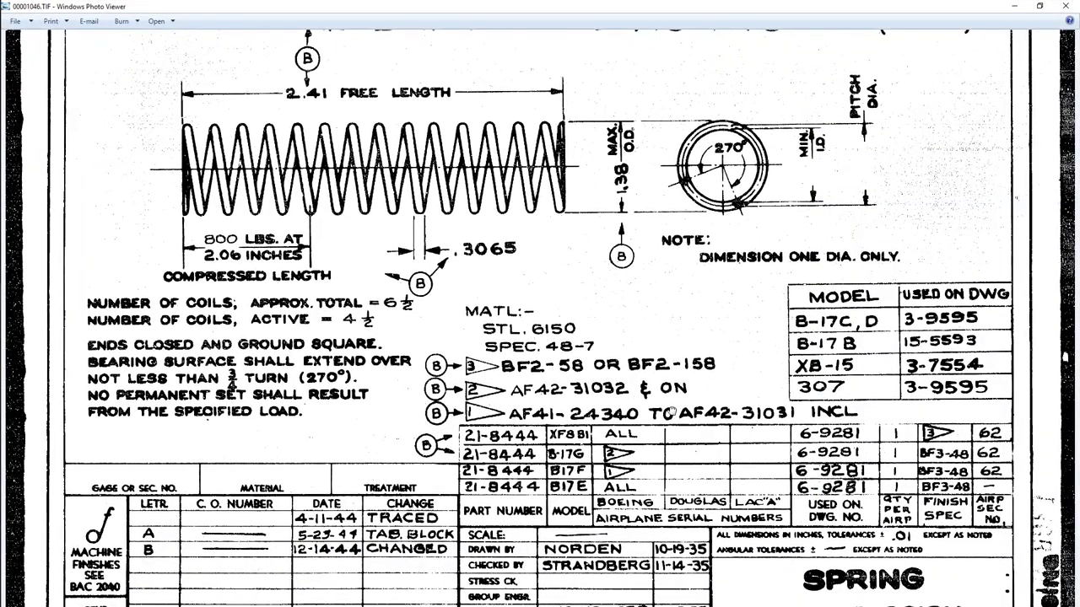
pyautogui.moveTo(534, 401); pyautogui.dragTo(534, 478)
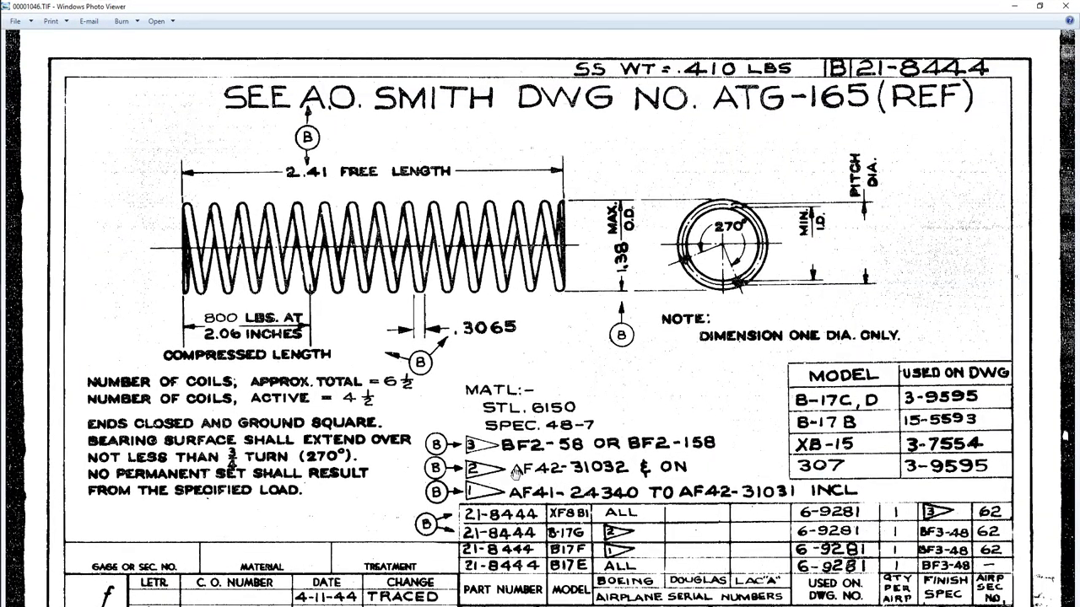
# Step: Pan the scanned 21-8444 drawing to bring its title block and material note into view
pyautogui.moveTo(295, 435); pyautogui.dragTo(344, 270)
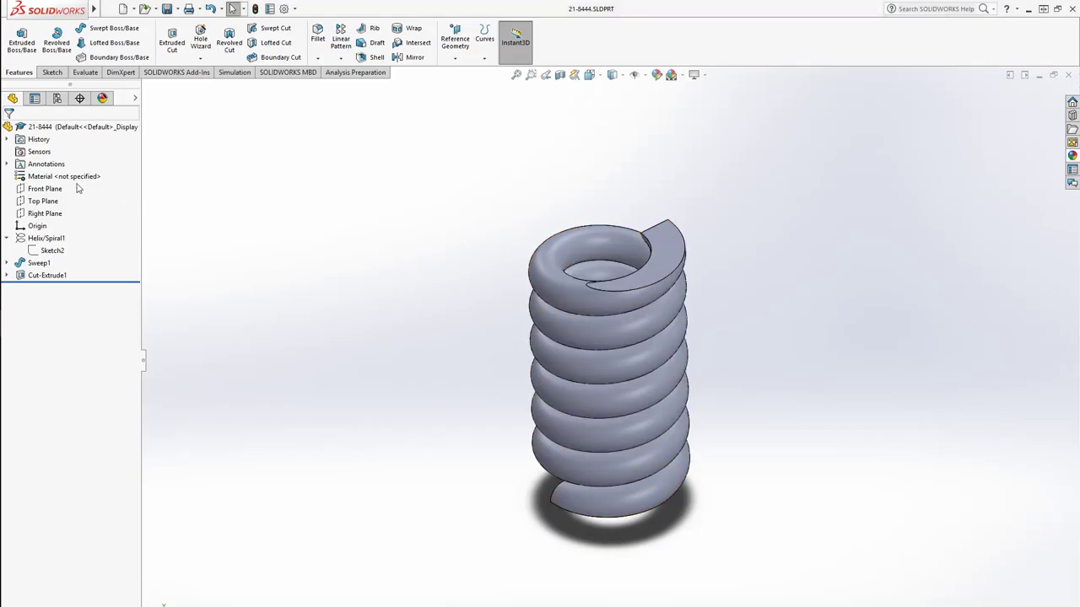
# Step: Browse the Steel material library, then assign Cast Alloy Steel to the spring
pyautogui.rightClick(76, 175)
pyautogui.click(110, 178)
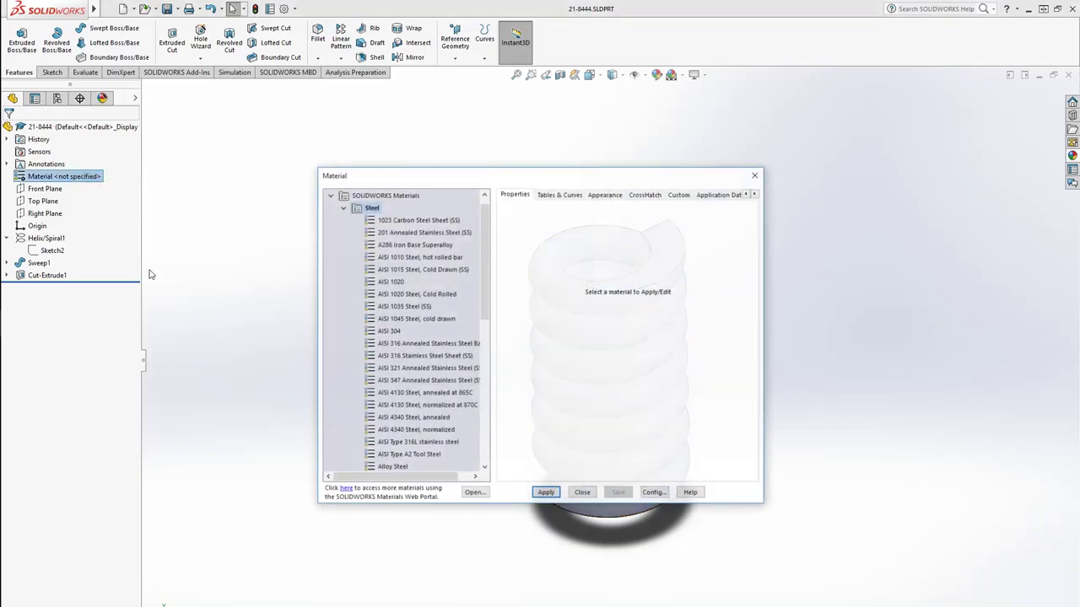
pyautogui.scroll(-3, 485, 299)
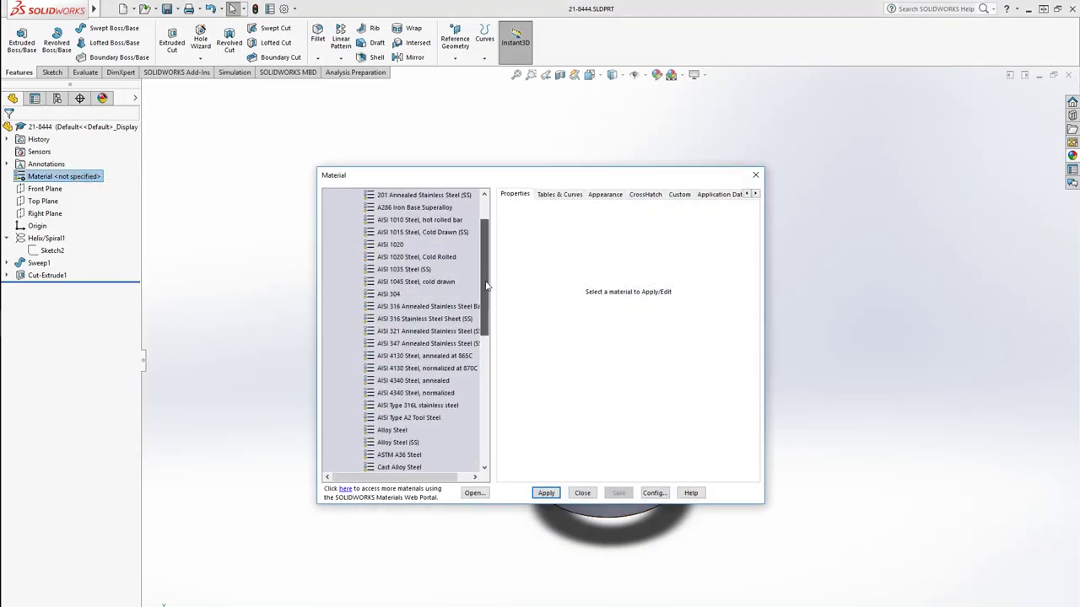
pyautogui.moveTo(487, 316)
pyautogui.mouseDown()
pyautogui.moveTo(488, 346)
pyautogui.moveTo(487, 330)
pyautogui.mouseUp()
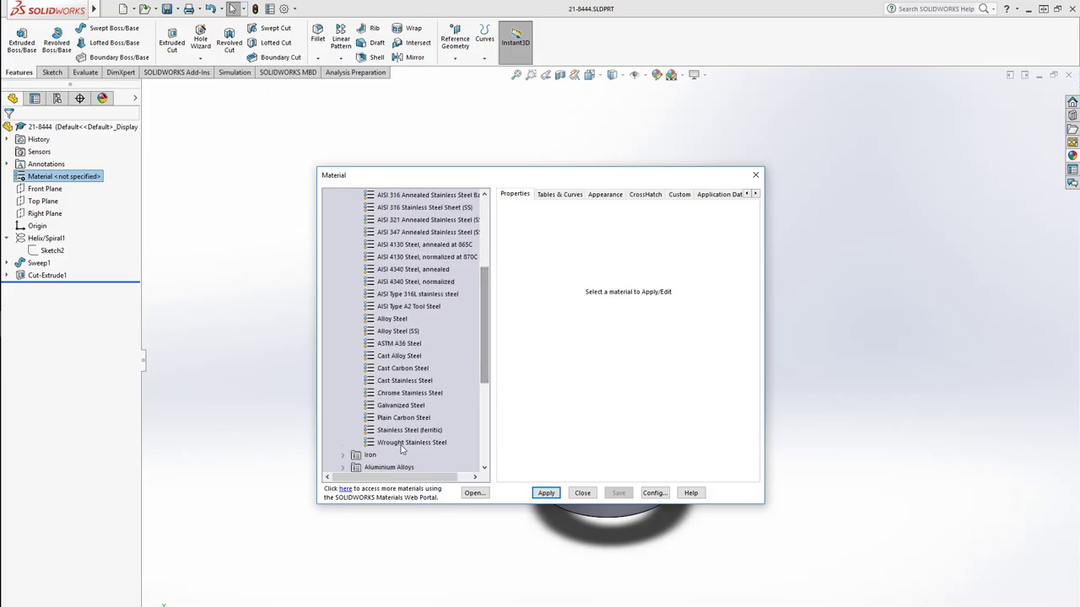
pyautogui.moveTo(483, 376); pyautogui.dragTo(486, 292)
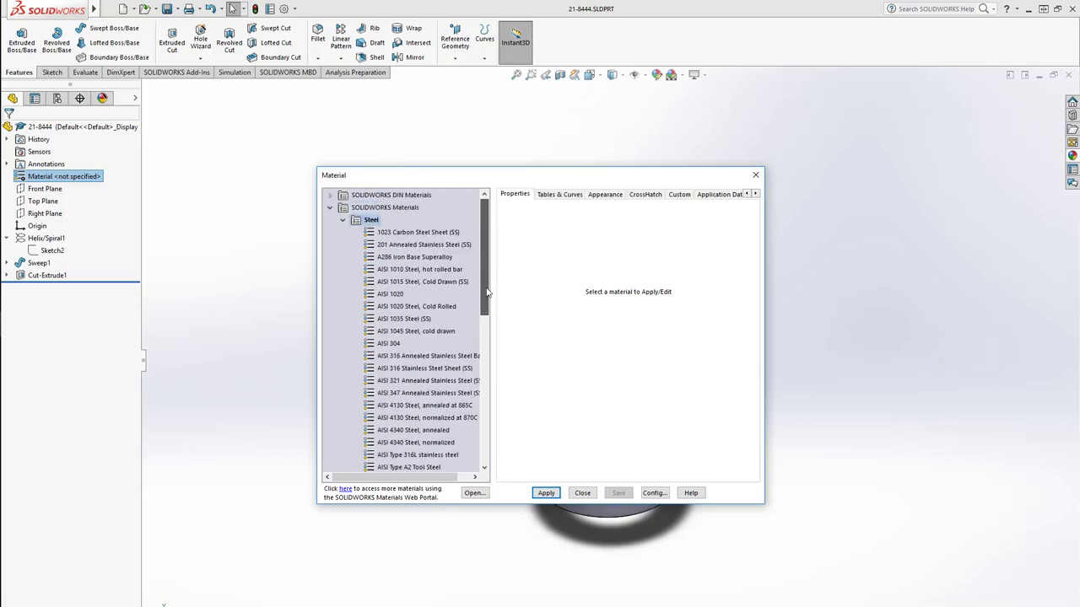
pyautogui.click(582, 492)
pyautogui.rightClick(57, 179)
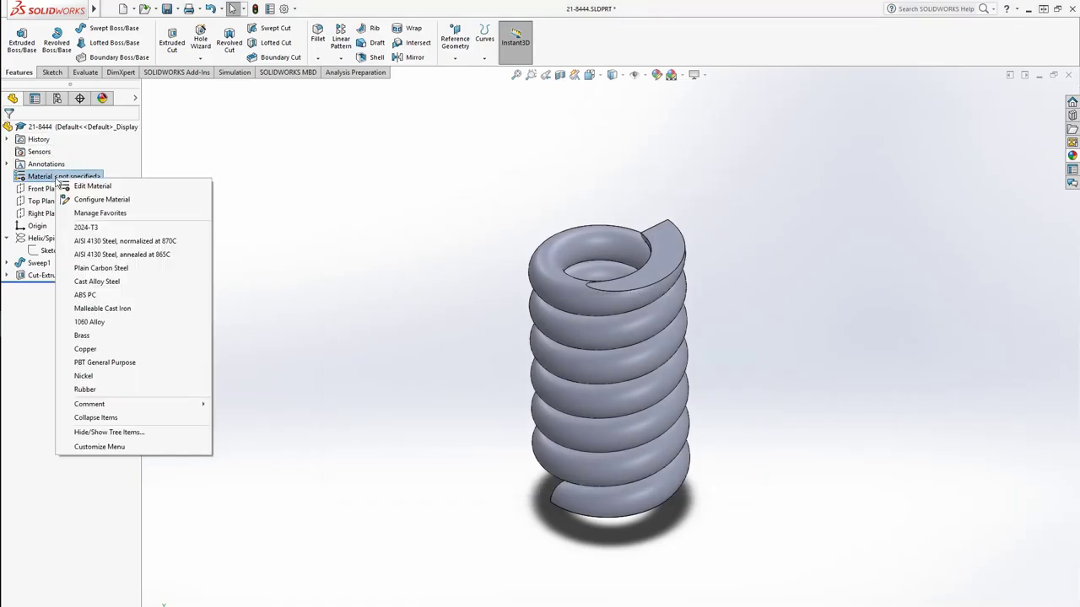
pyautogui.click(121, 285)
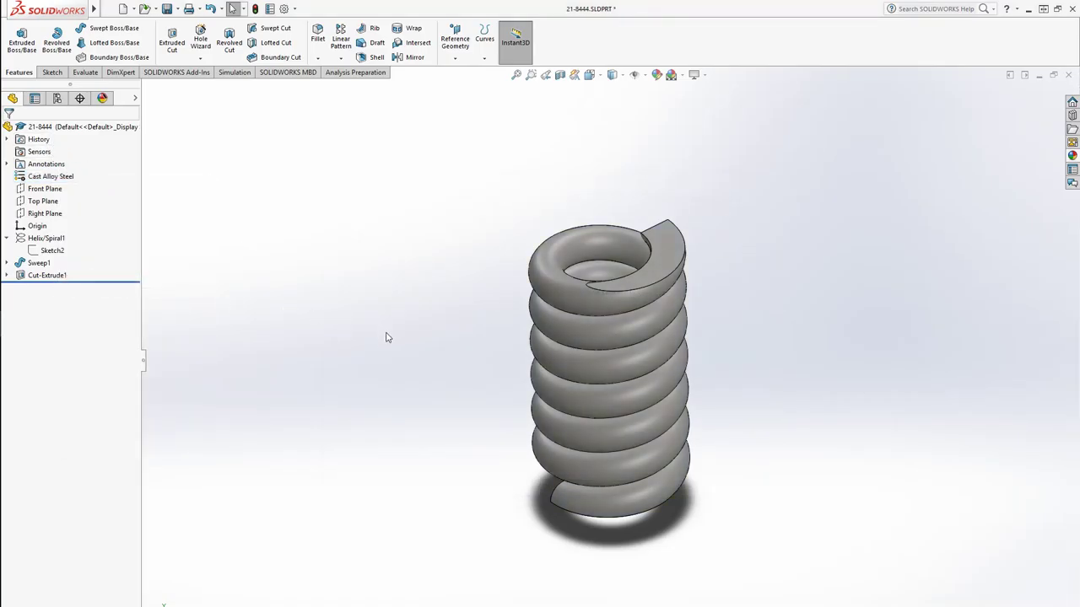
# Step: Save the spring part and open the 6-9281.SLDASM assembly
pyautogui.hotkey('ctrl', 's')
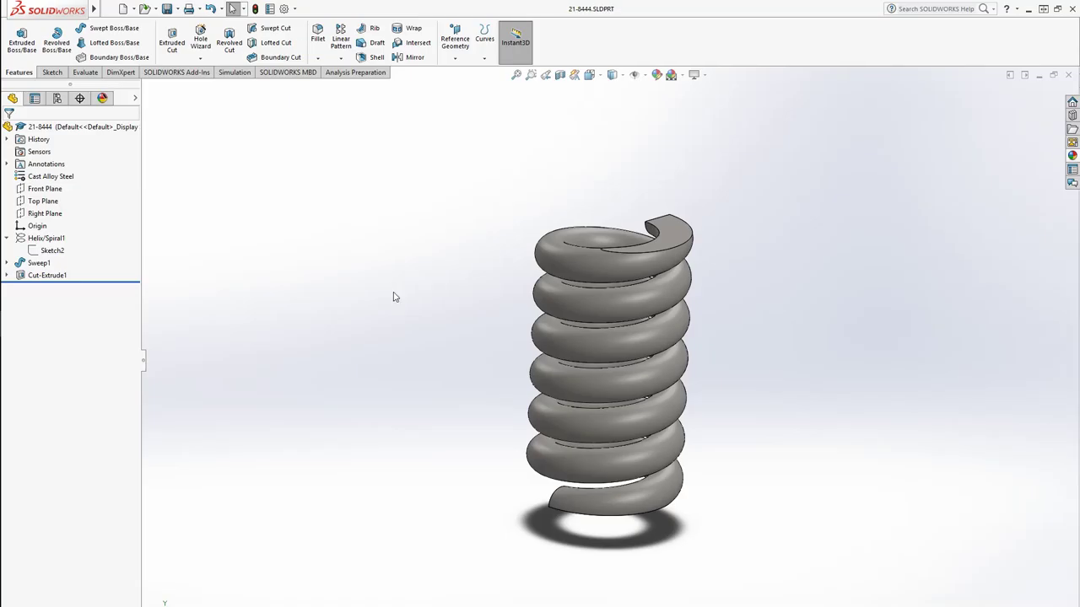
pyautogui.click(143, 8)
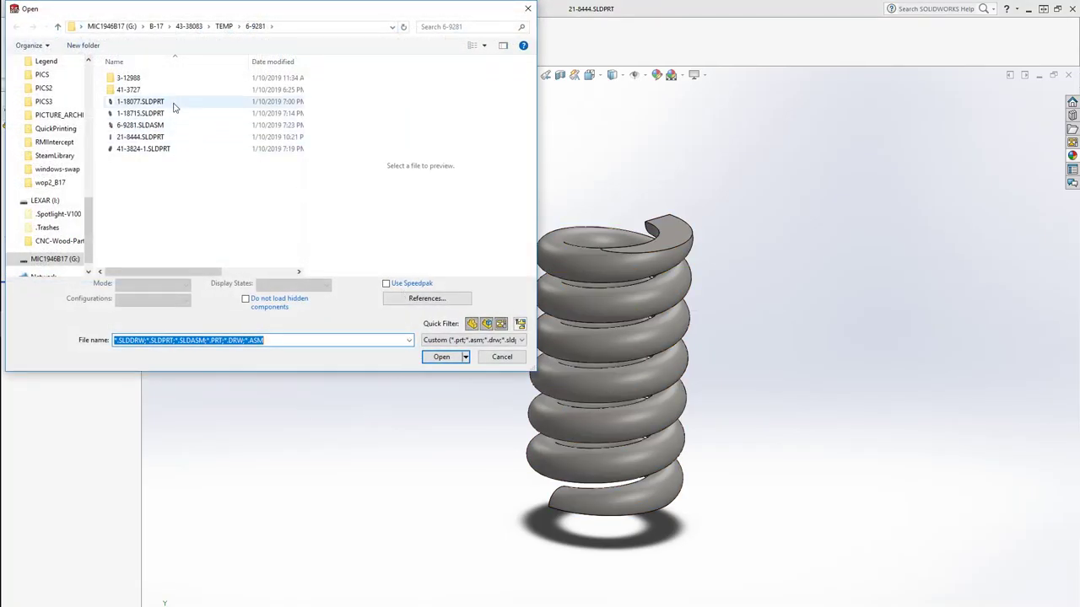
pyautogui.click(152, 125)
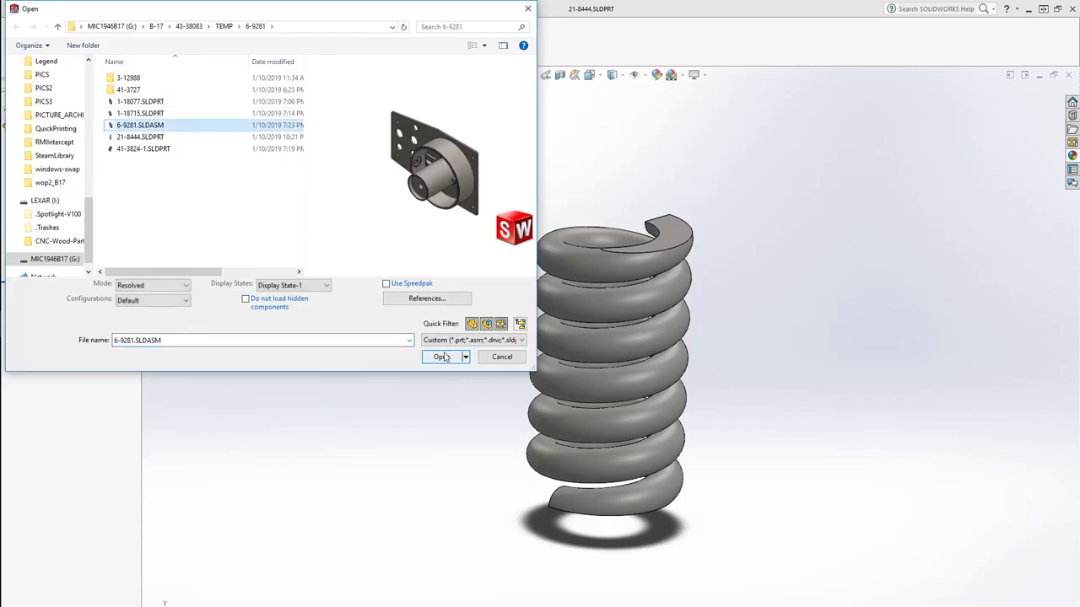
pyautogui.click(441, 357)
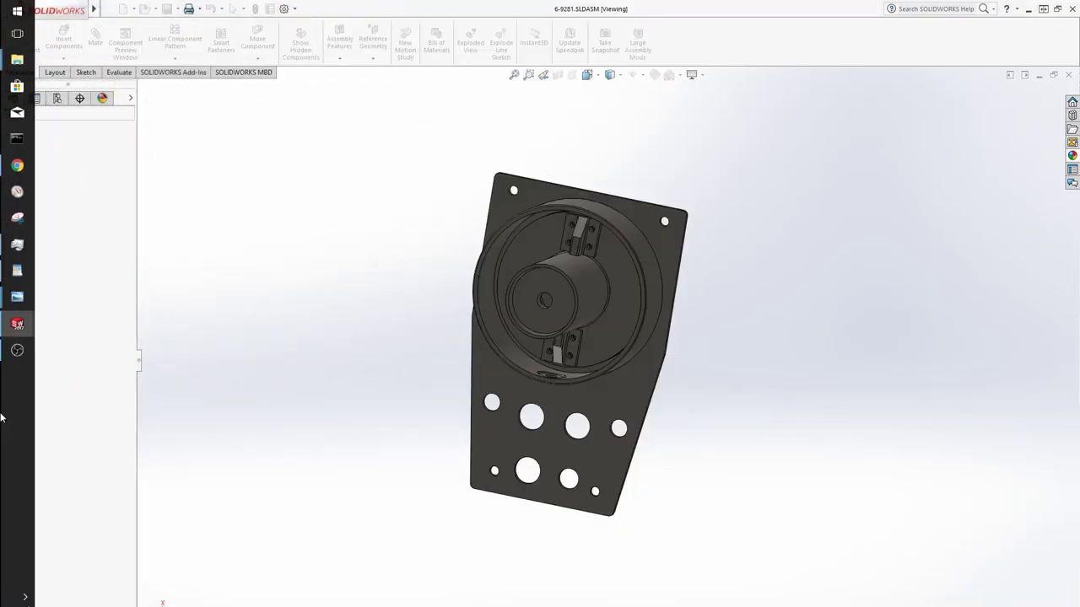
# Step: In Photo Viewer, go to the tail-wheel brake drawing and zoom into section A-A
pyautogui.moveTo(17, 306)
pyautogui.click(80, 337)
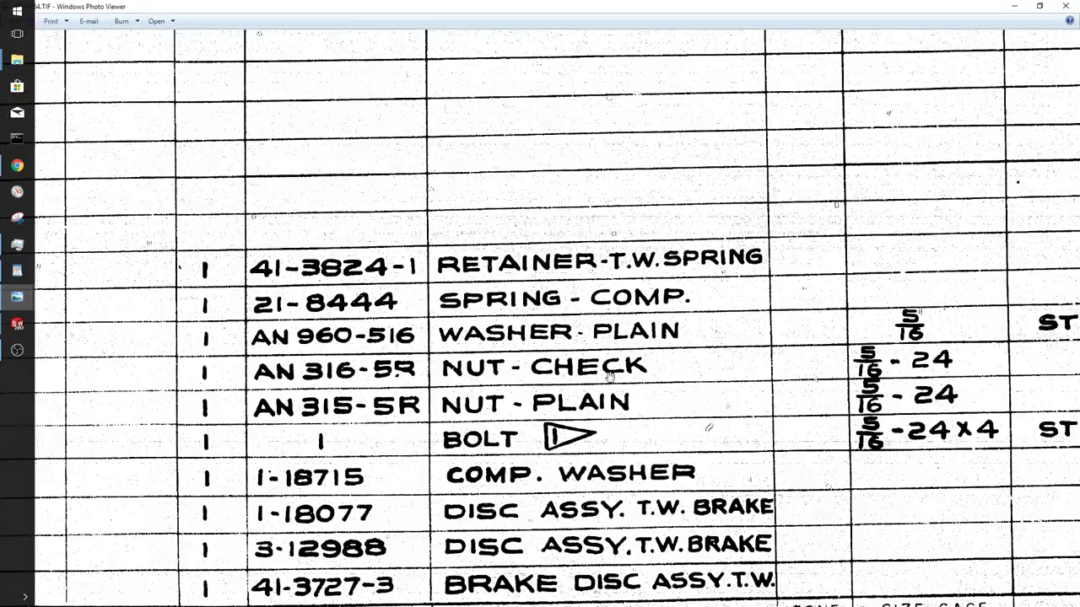
pyautogui.scroll(-5, 477, 500)
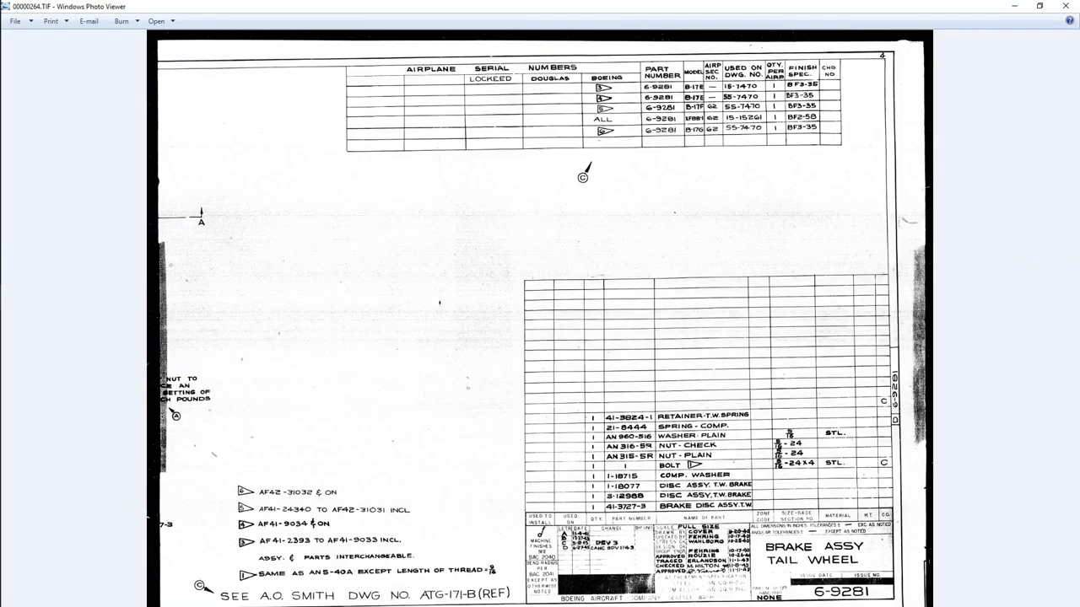
pyautogui.press('Left')
pyautogui.scroll(3, 422, 515)
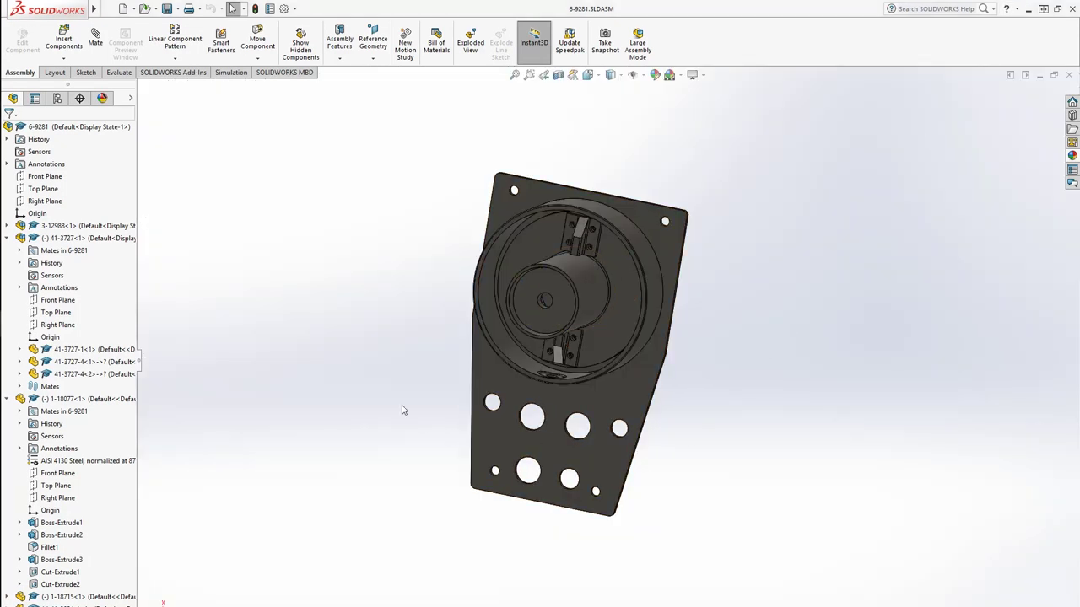
# Step: Insert the open 21-8444 spring into the assembly and collapse the 1-18077 and 41-3727 nodes
pyautogui.click(64, 42)
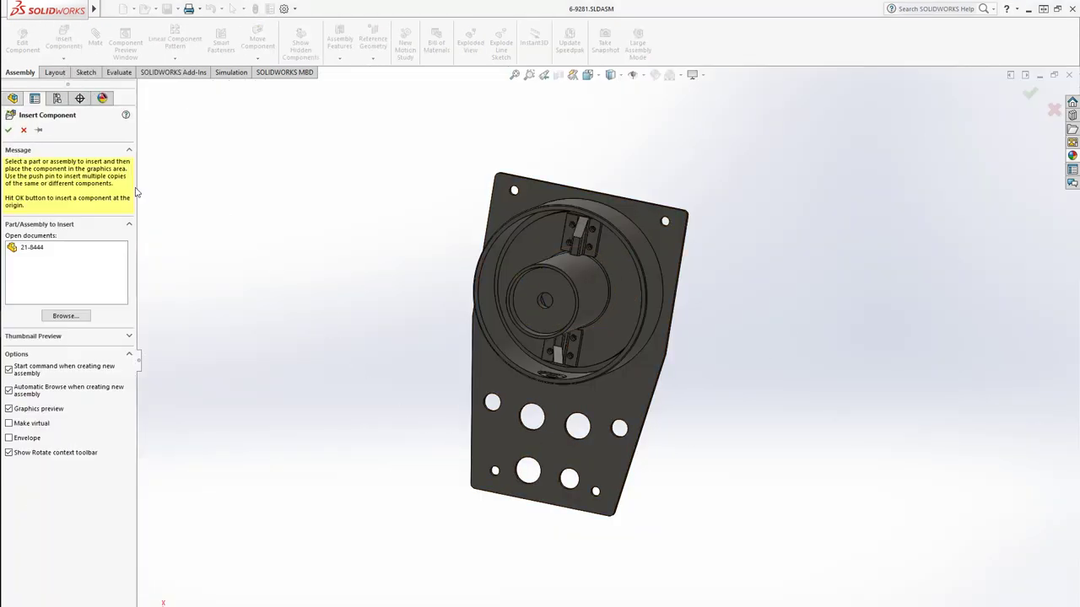
pyautogui.click(33, 248)
pyautogui.click(367, 395)
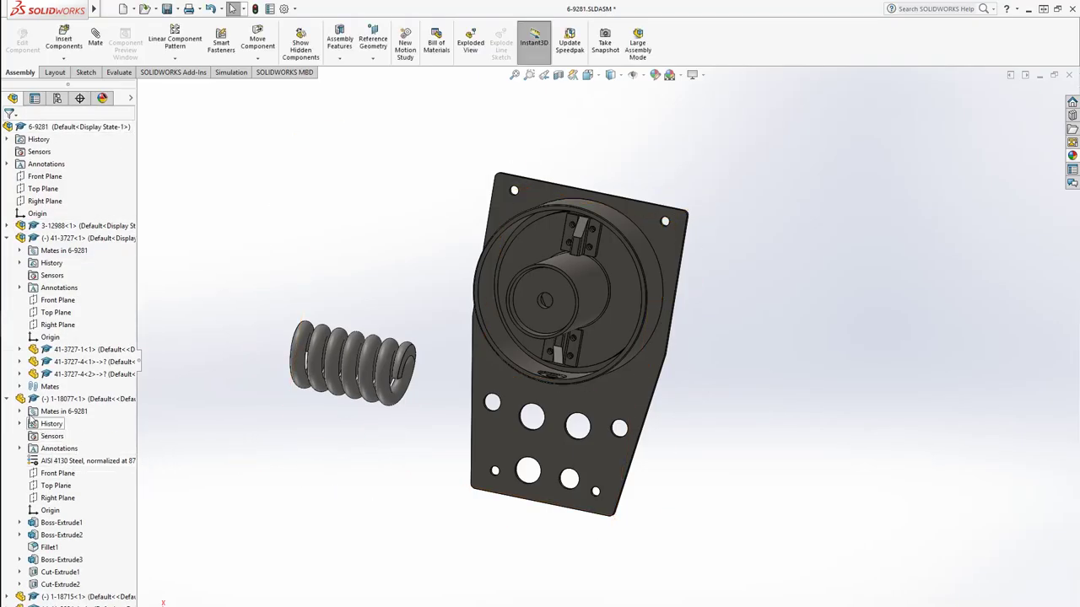
pyautogui.click(7, 399)
pyautogui.click(7, 237)
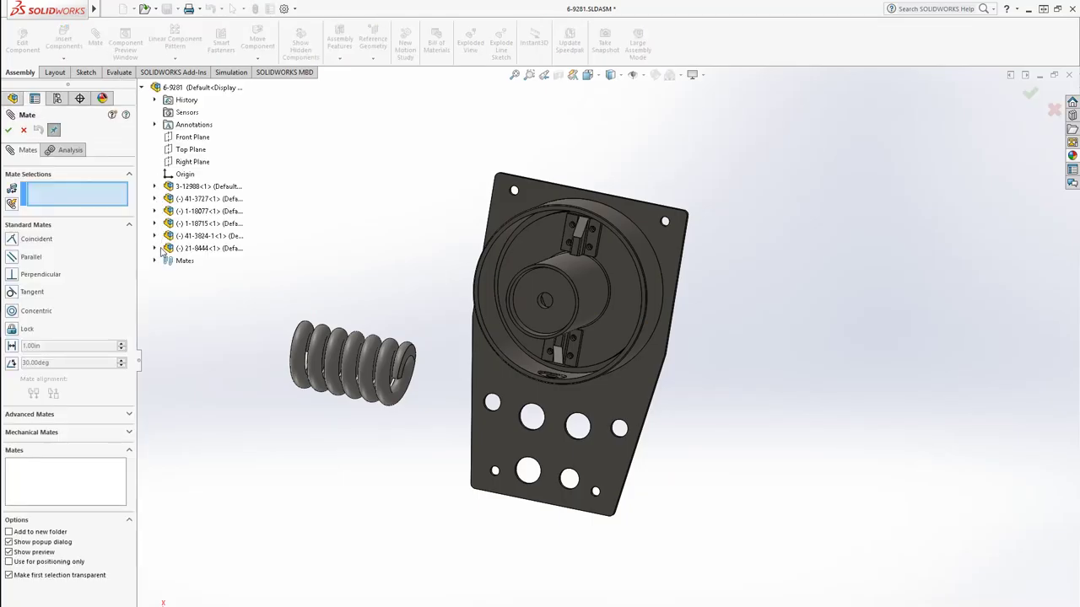
# Step: Show the spring's Sketch2 and mate its end arc concentric with the housing bore
pyautogui.click(155, 248)
pyautogui.click(168, 361)
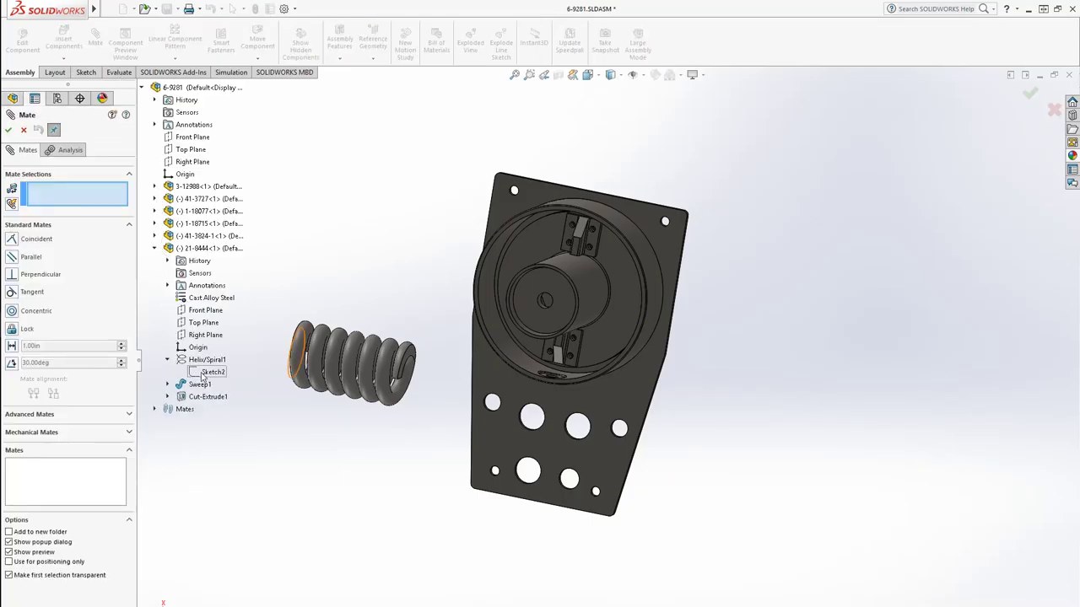
pyautogui.rightClick(202, 376)
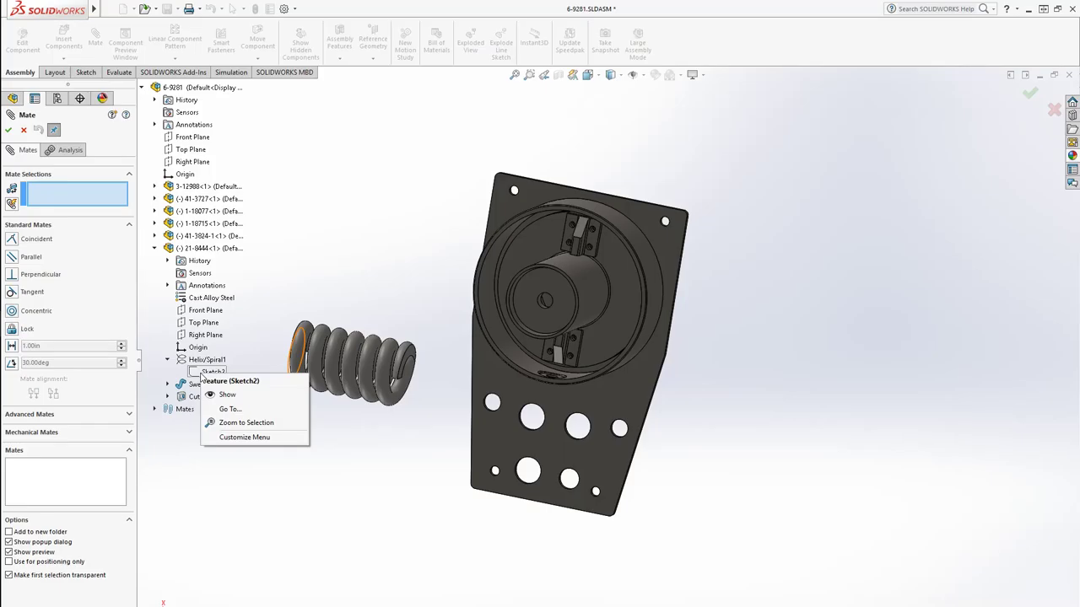
pyautogui.click(226, 394)
pyautogui.click(294, 354)
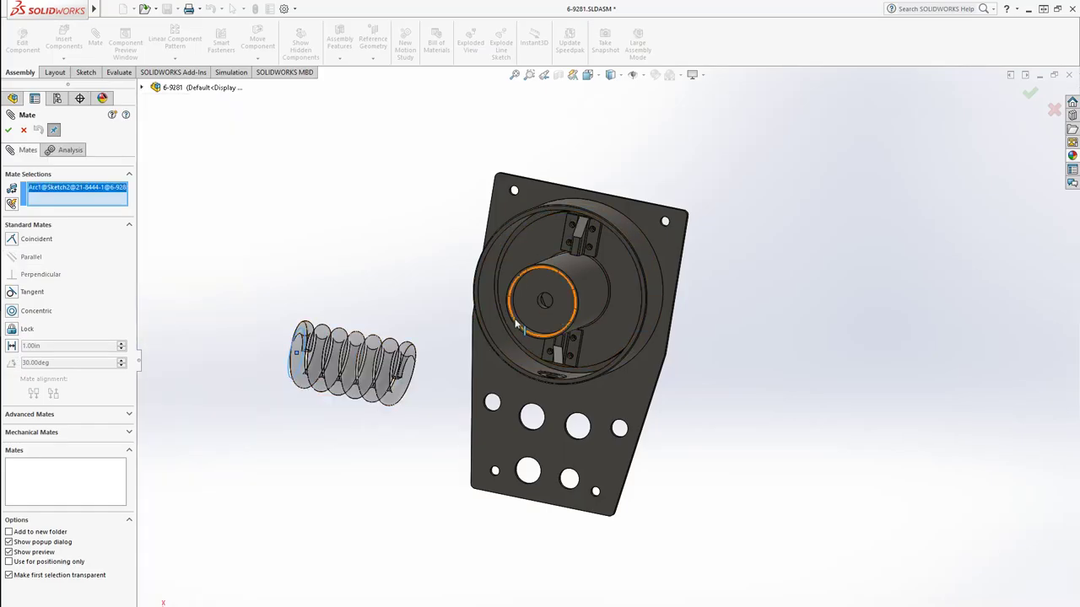
pyautogui.moveTo(527, 316); pyautogui.dragTo(494, 350, button='middle')
pyautogui.scroll(-5, 494, 351)
pyautogui.click(532, 354)
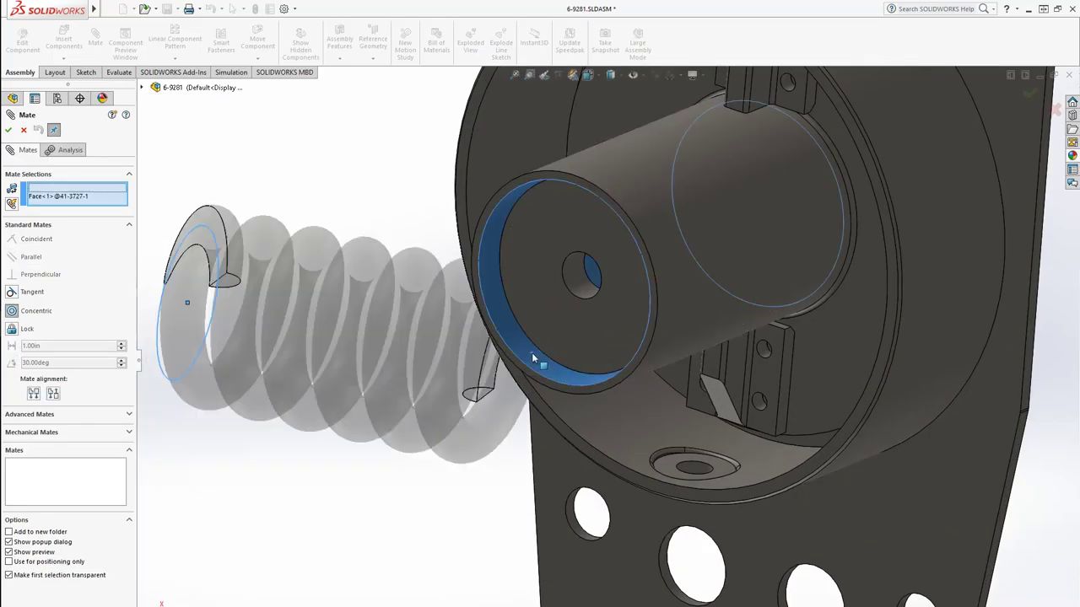
pyautogui.scroll(5, 757, 369)
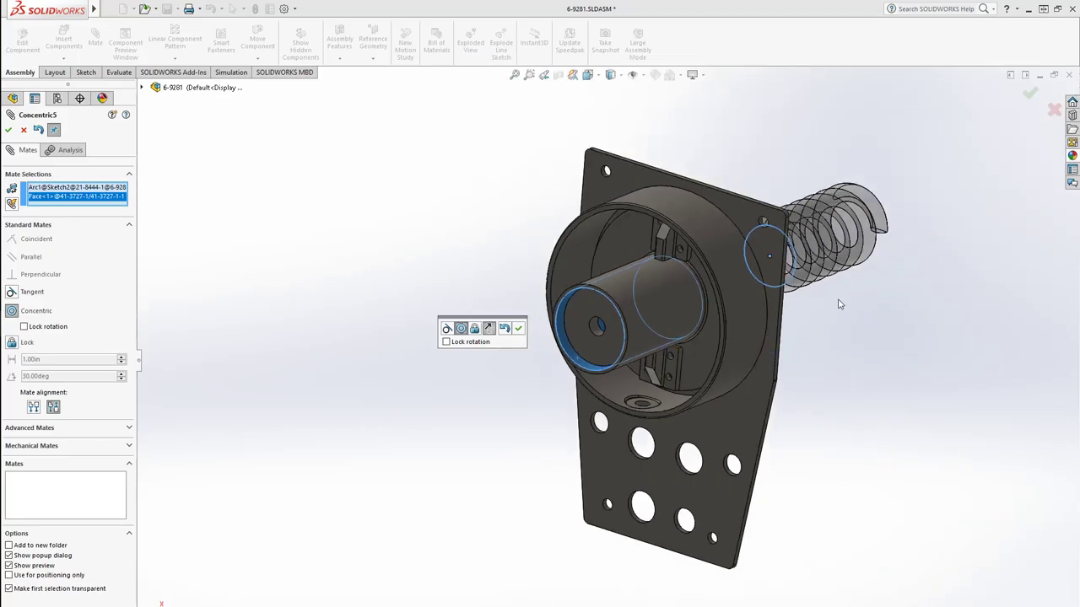
pyautogui.press('Return')
# Step: Mate the spring's end face coincident with the housing's inner face
pyautogui.moveTo(872, 267); pyautogui.dragTo(737, 340, button='middle')
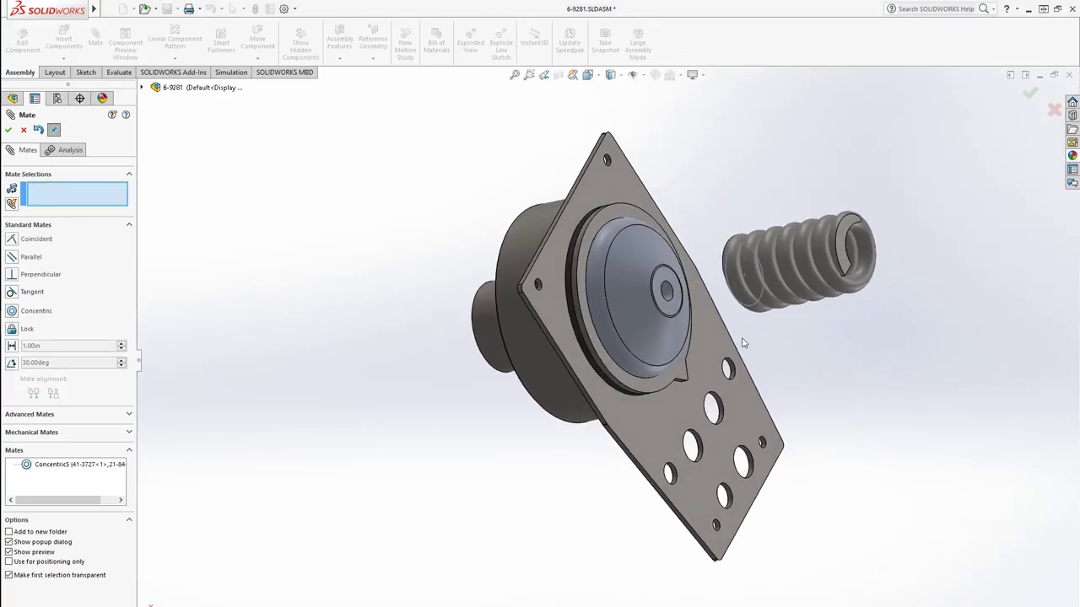
pyautogui.click(846, 230)
pyautogui.moveTo(846, 229); pyautogui.dragTo(683, 295, button='middle')
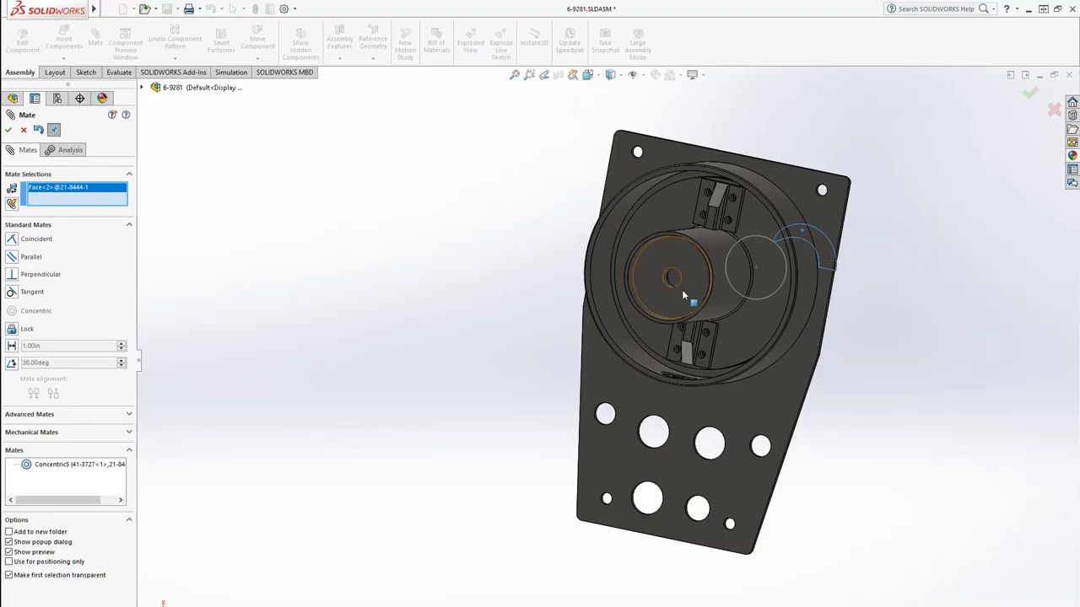
pyautogui.scroll(-3, 683, 295)
pyautogui.click(644, 282)
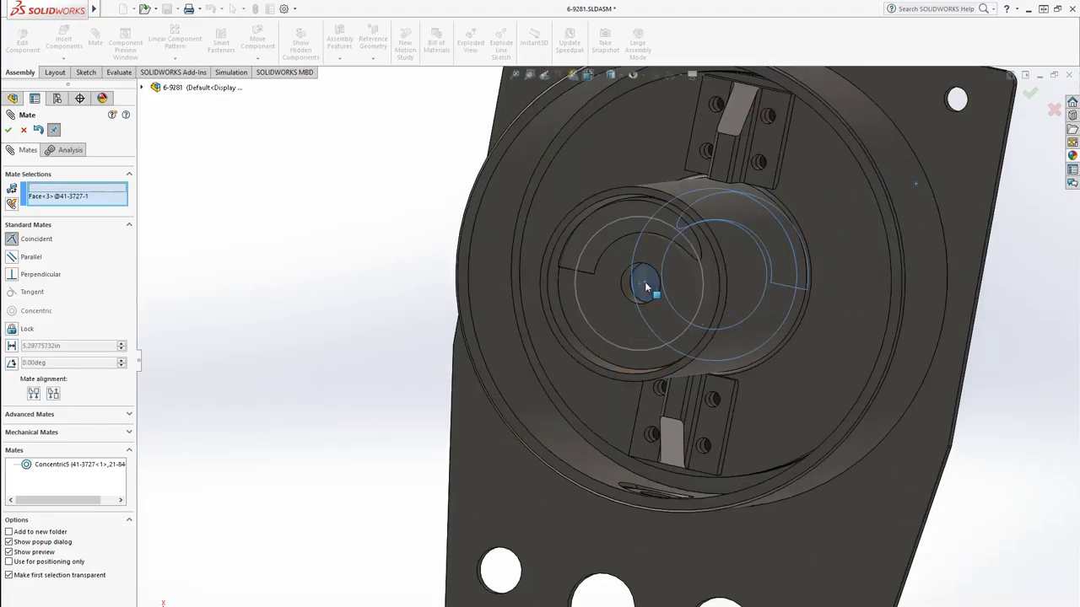
pyautogui.press('Return')
pyautogui.press('Return')
# Step: Hide the long cylinder component and save the assembly
pyautogui.moveTo(650, 349); pyautogui.dragTo(458, 465, button='middle')
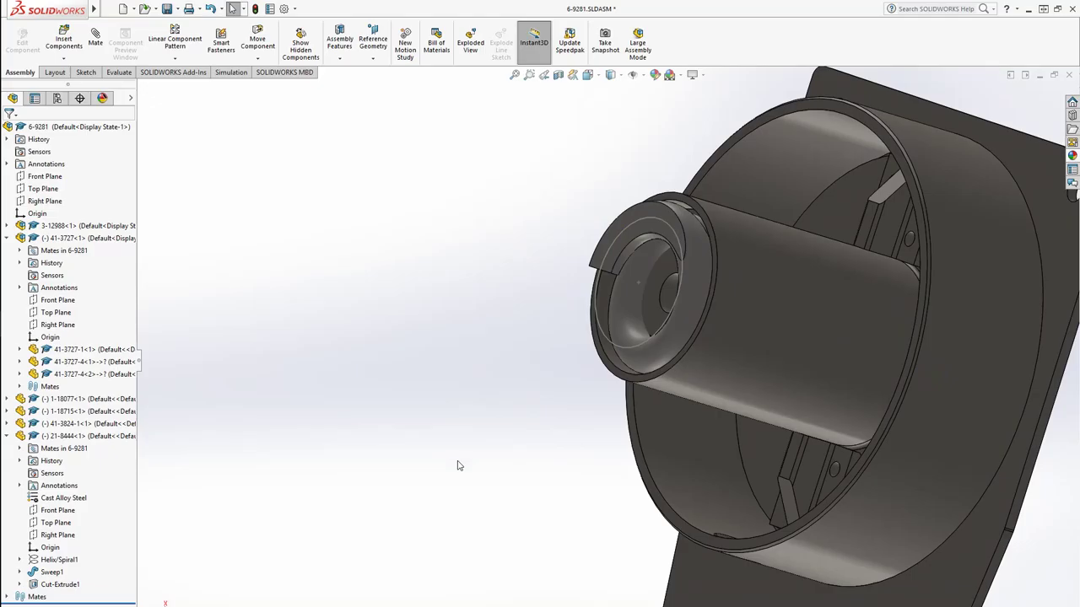
pyautogui.rightClick(601, 287)
pyautogui.click(632, 269)
pyautogui.moveTo(346, 392); pyautogui.dragTo(504, 479, button='middle')
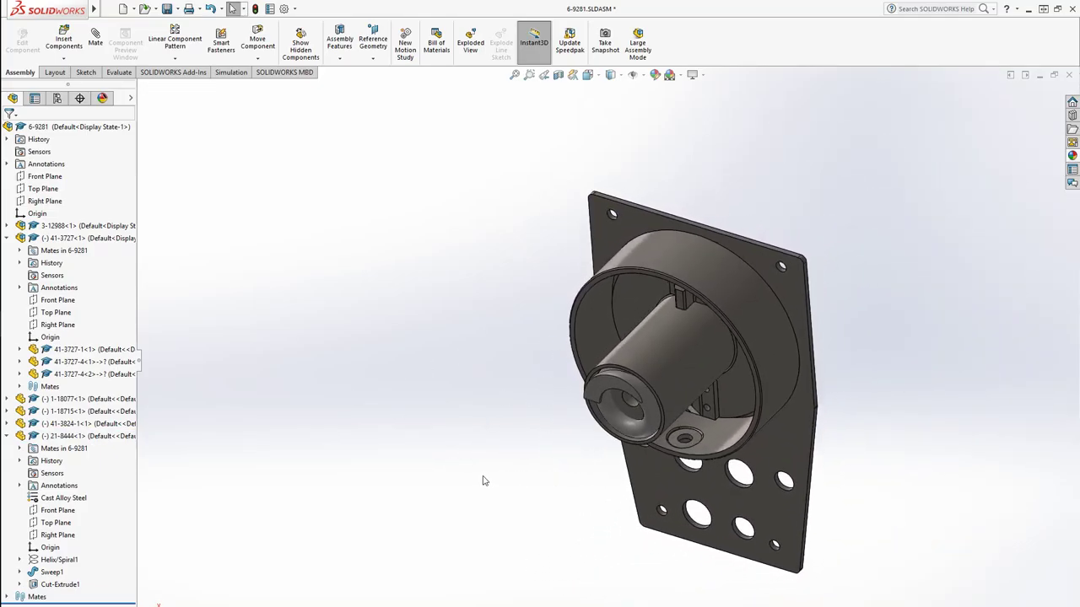
pyautogui.hotkey('ctrl', 's')
# Step: Save all documents and open the 21-8444 spring part in its own window
pyautogui.click(227, 175)
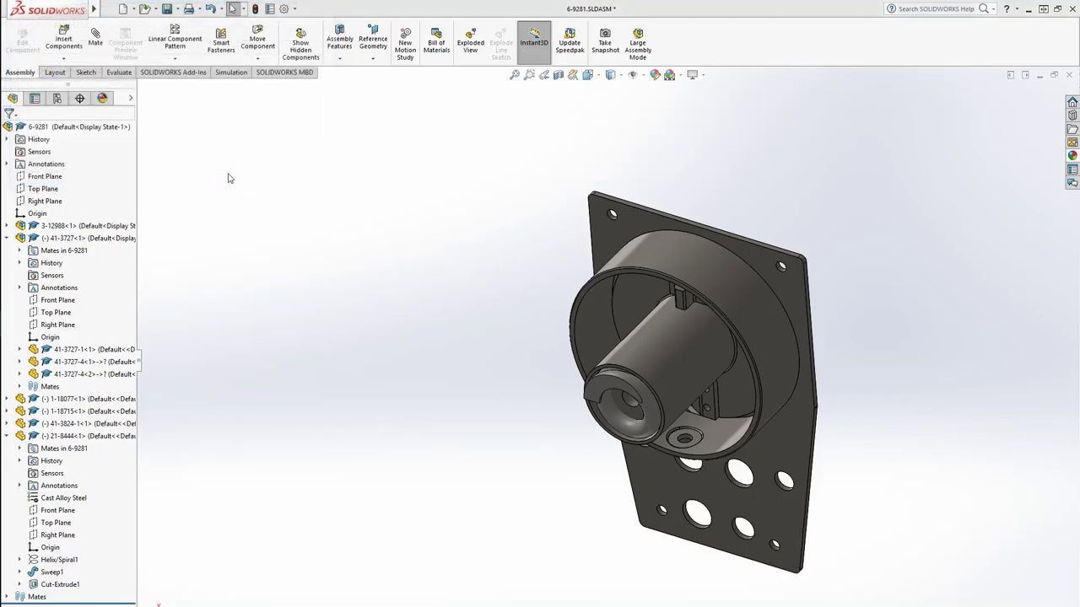
pyautogui.click(616, 389)
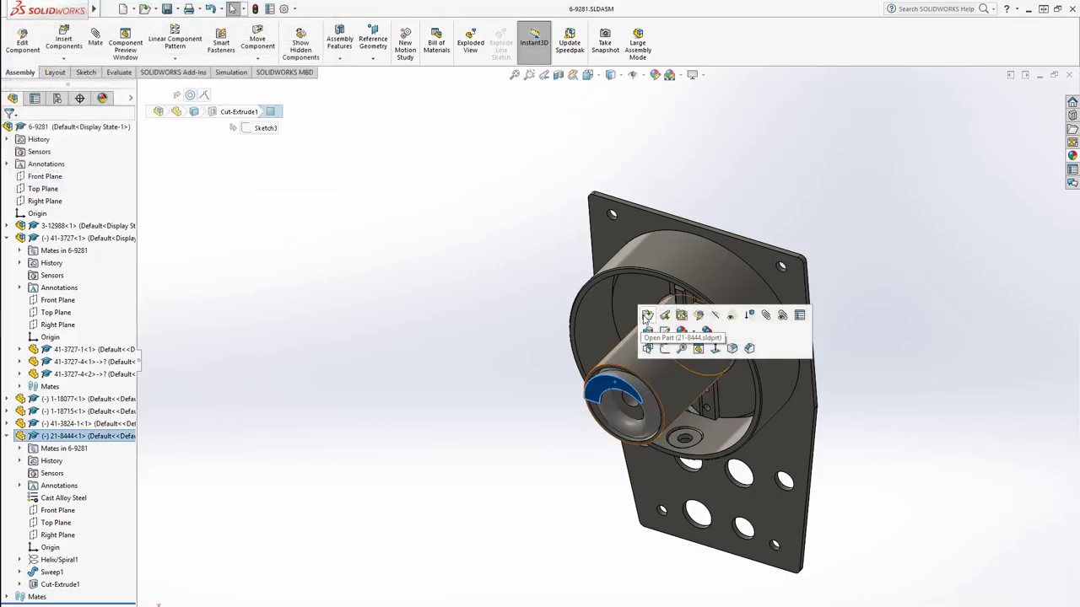
pyautogui.click(647, 316)
# Step: Rename the spring's Default configuration to Uncompressed
pyautogui.click(63, 100)
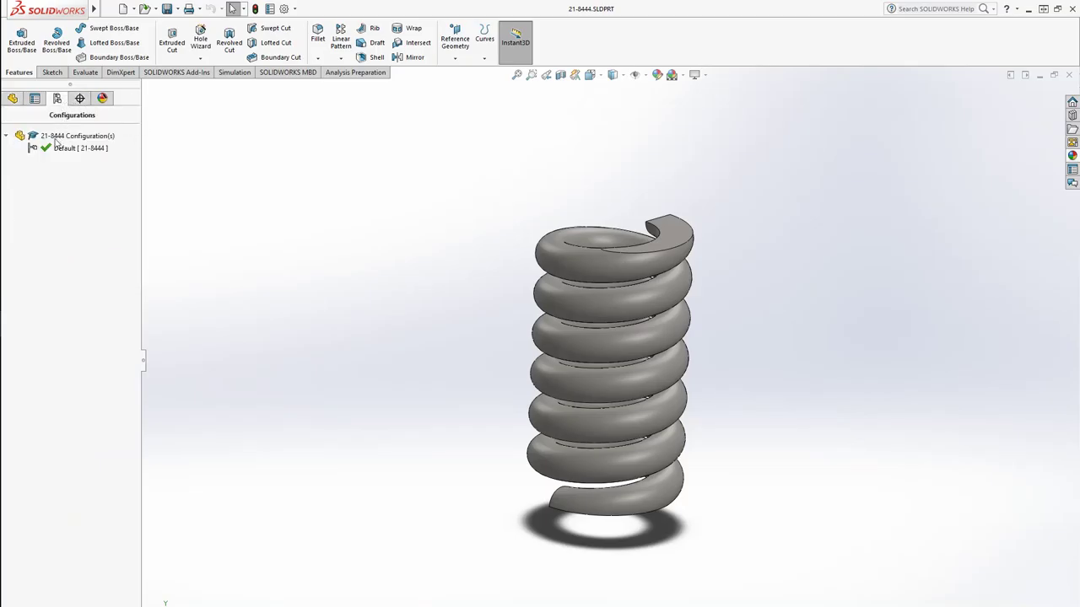
pyautogui.click(66, 149)
pyautogui.press('Return')
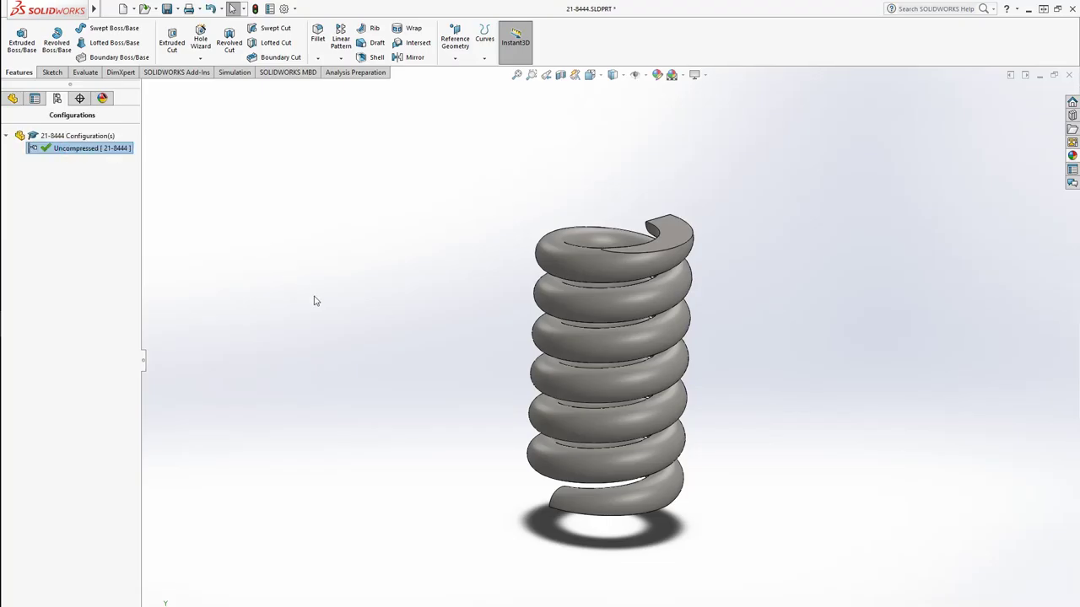
pyautogui.click(313, 301)
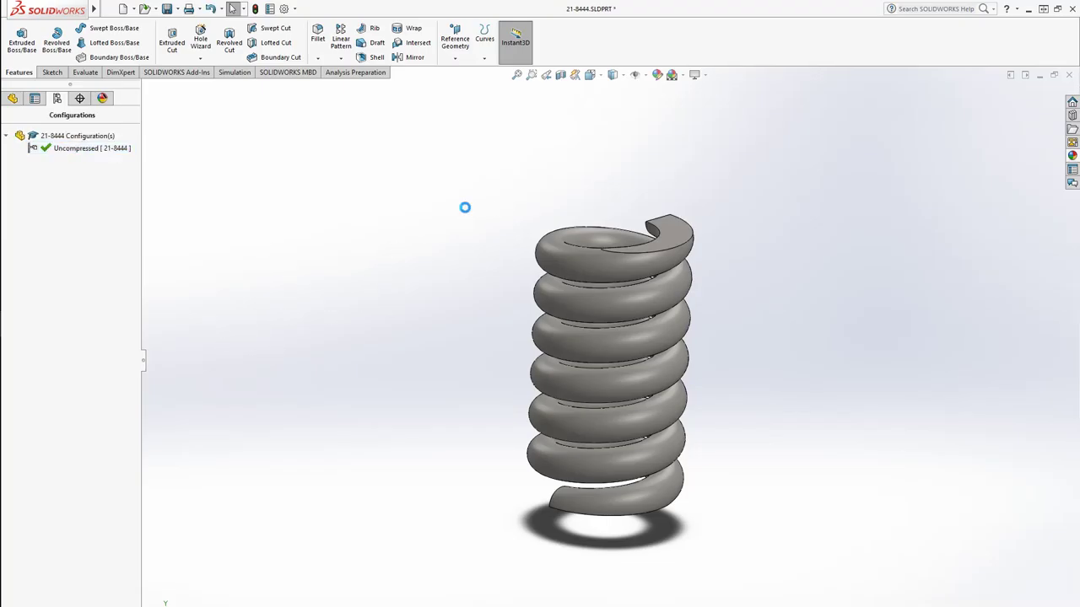
pyautogui.rightClick(85, 231)
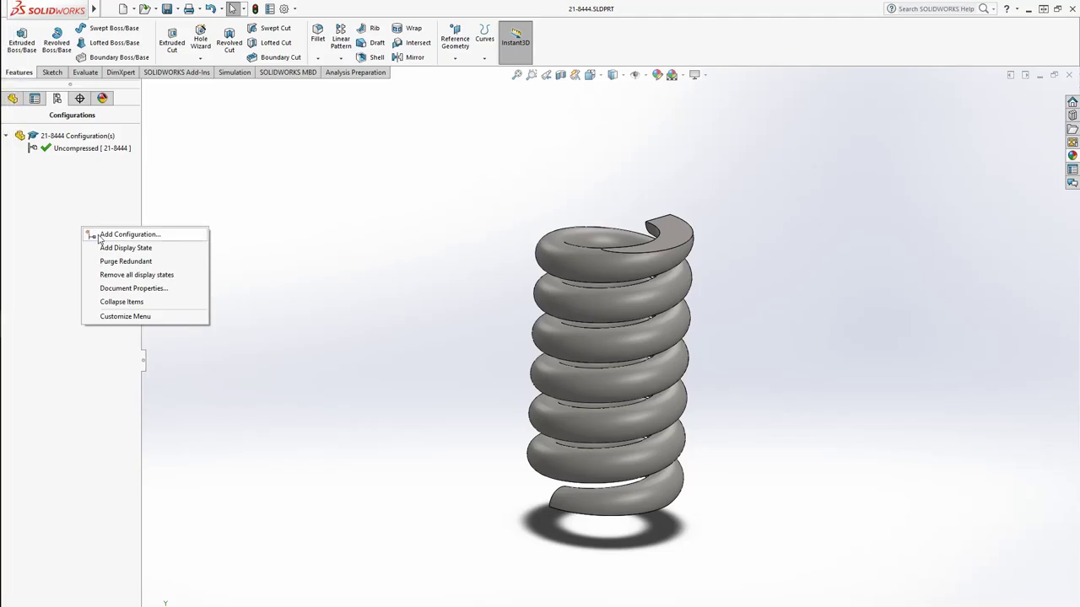
# Step: Add a configuration named Compressed to the spring and return to the feature tree
pyautogui.click(126, 234)
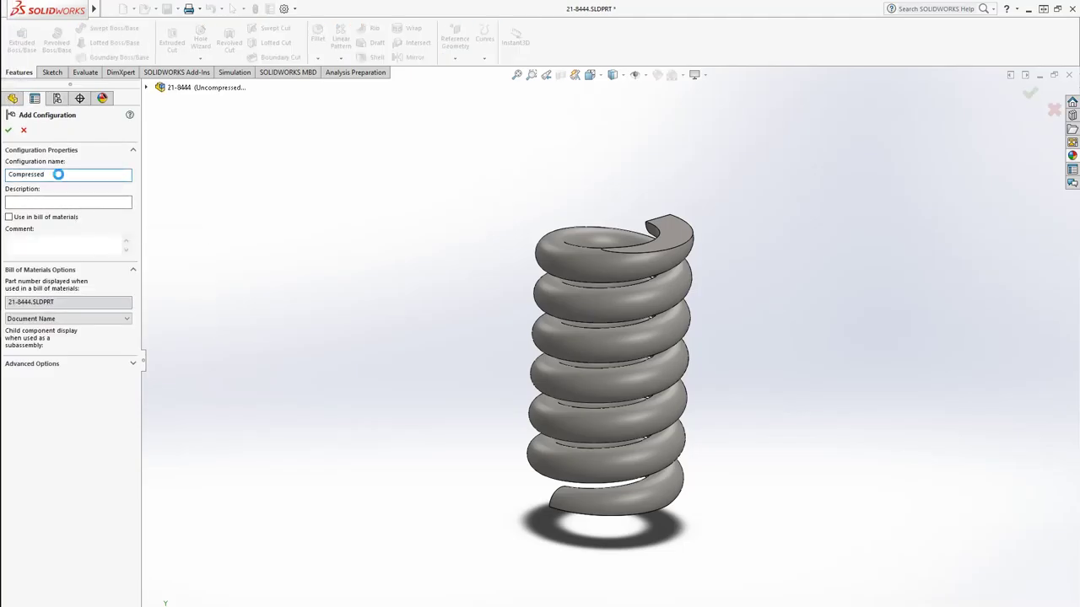
pyautogui.click(13, 99)
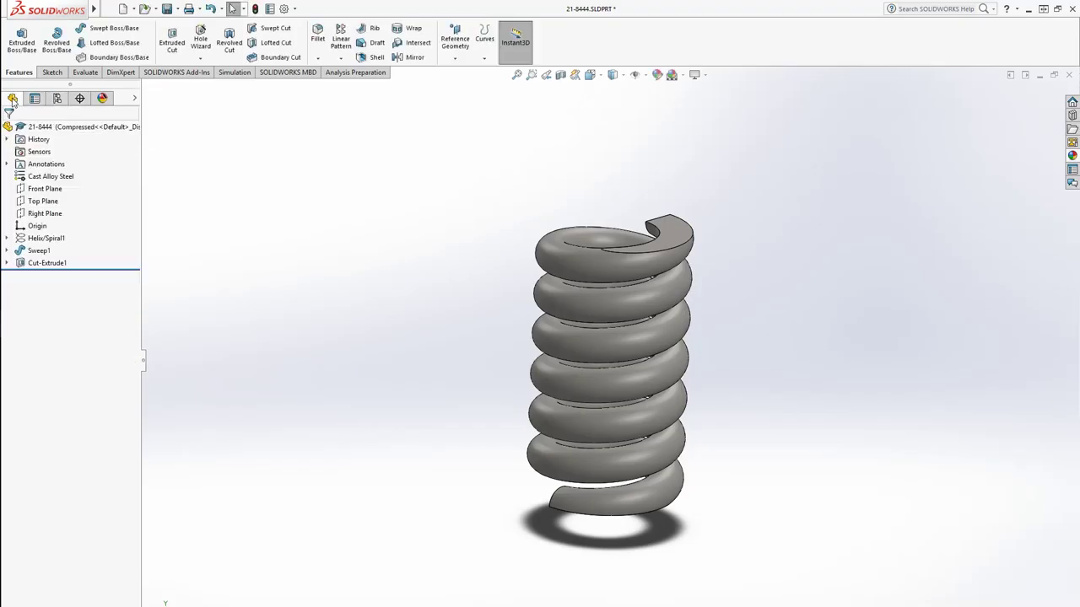
# Step: Mark Helix/Spiral1 Suppressed in Feature Properties, applied to This Configuration only
pyautogui.rightClick(43, 238)
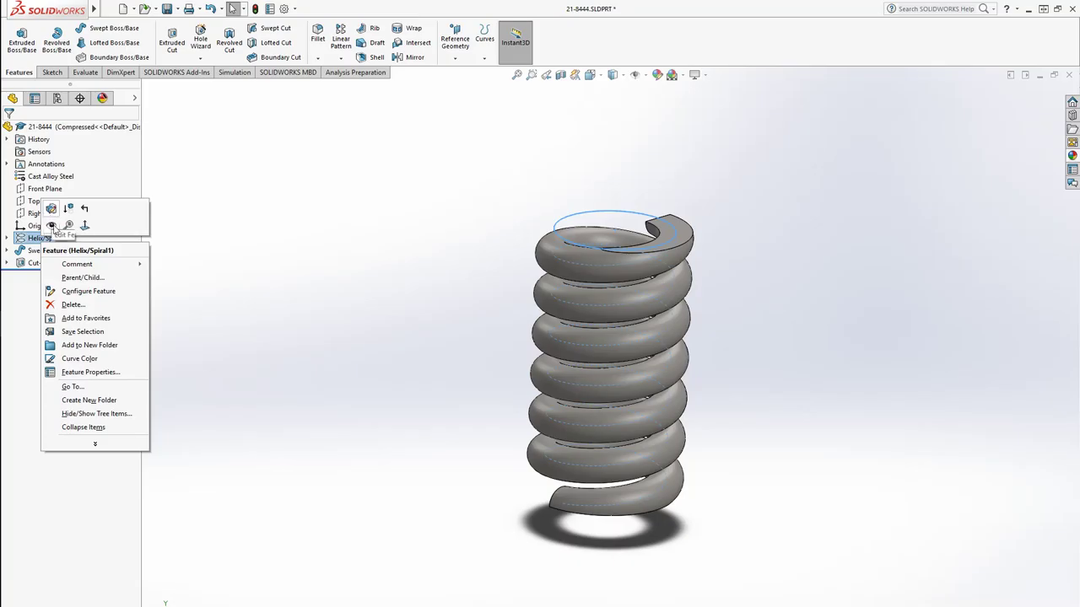
pyautogui.click(81, 374)
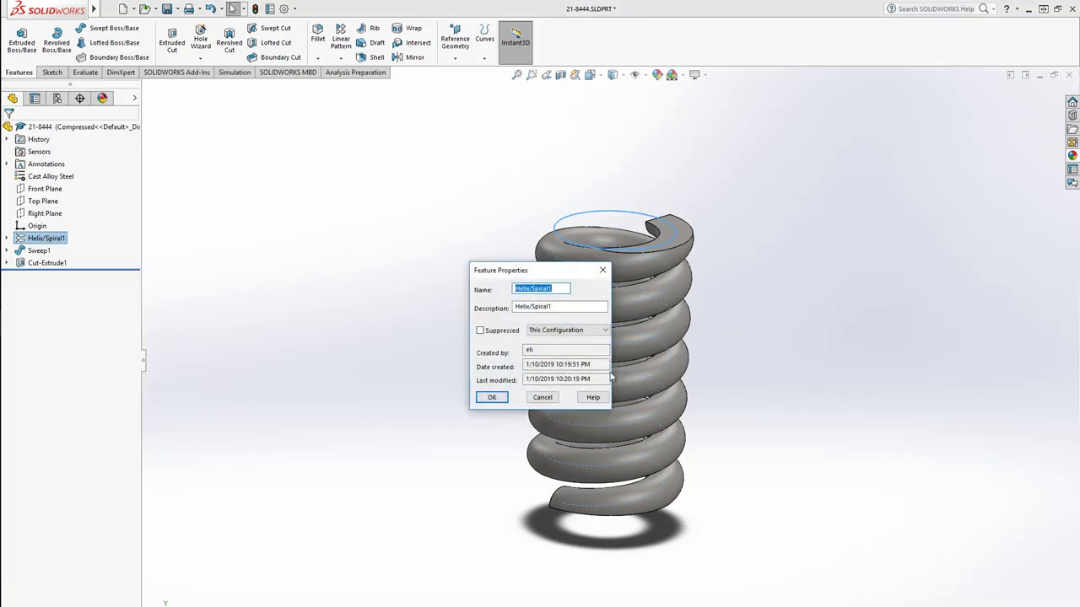
pyautogui.click(567, 330)
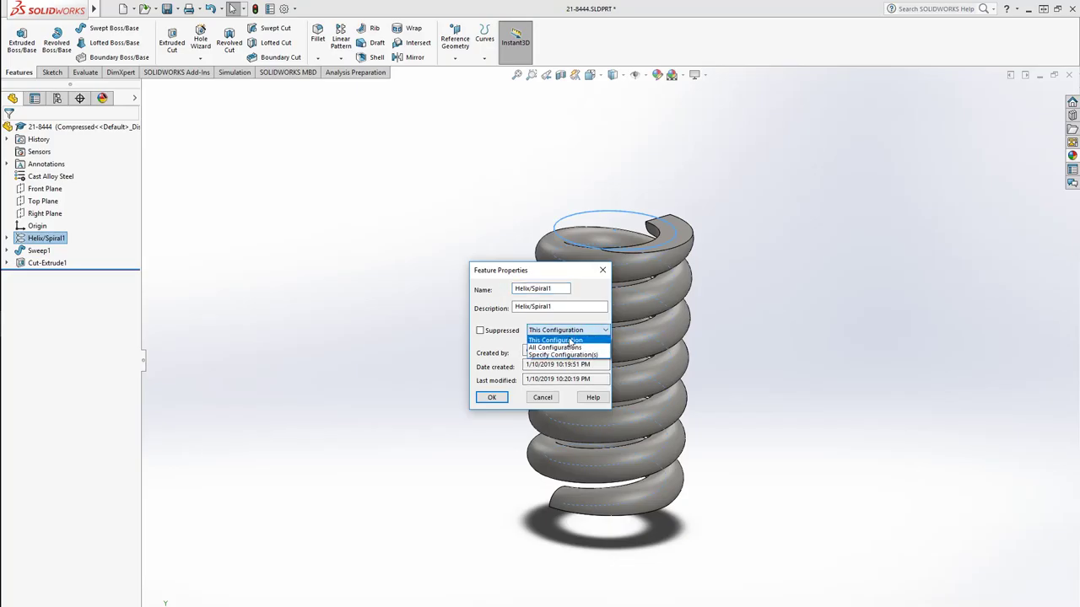
pyautogui.click(569, 354)
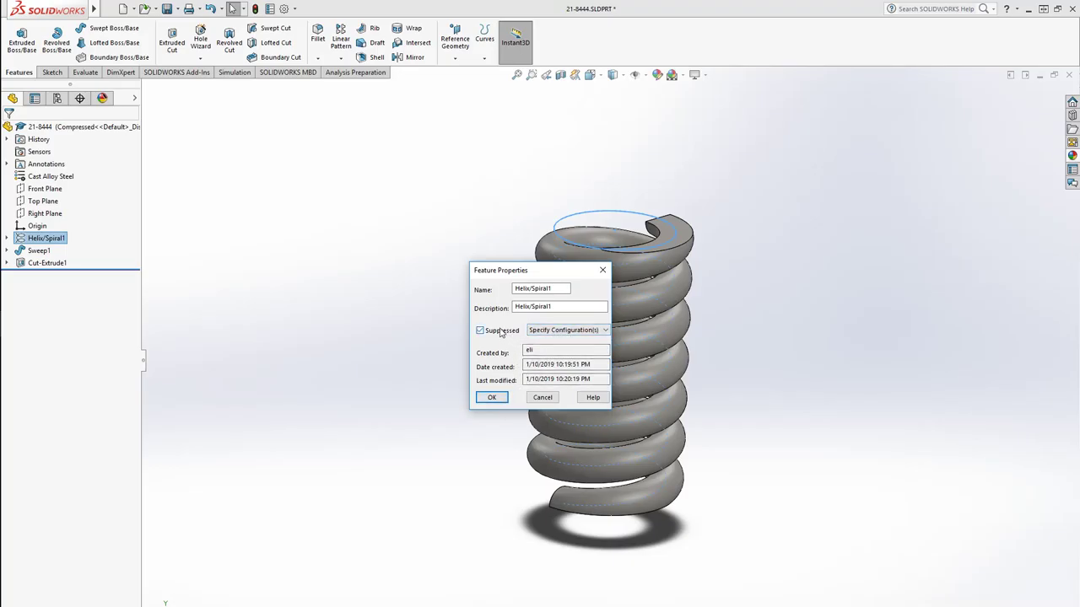
pyautogui.click(559, 332)
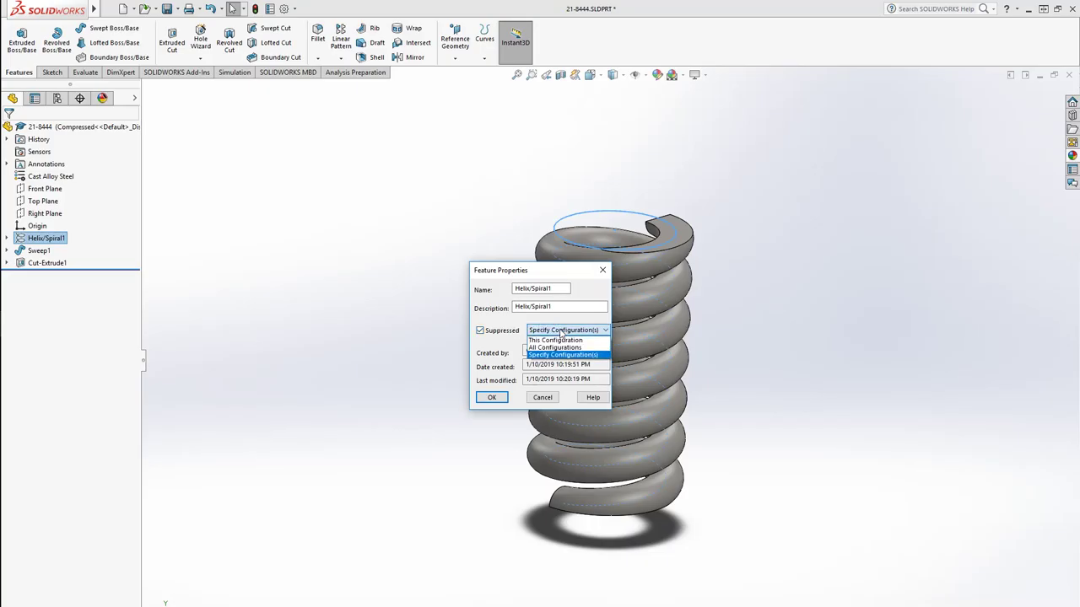
pyautogui.click(557, 340)
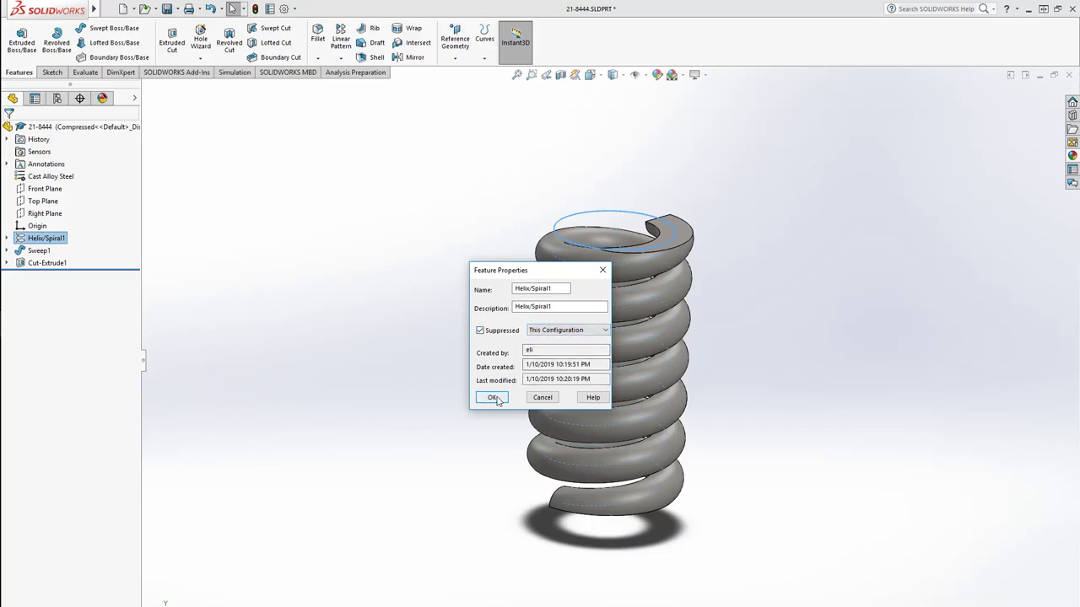
pyautogui.click(493, 397)
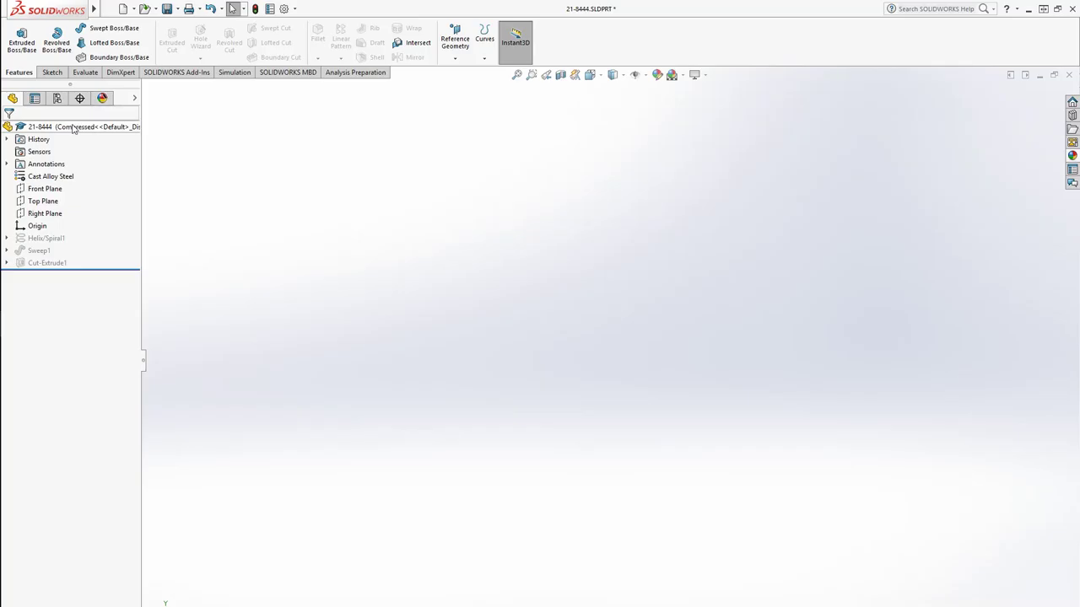
# Step: Find Sketch2 under the helix feature and open it for editing
pyautogui.click(57, 100)
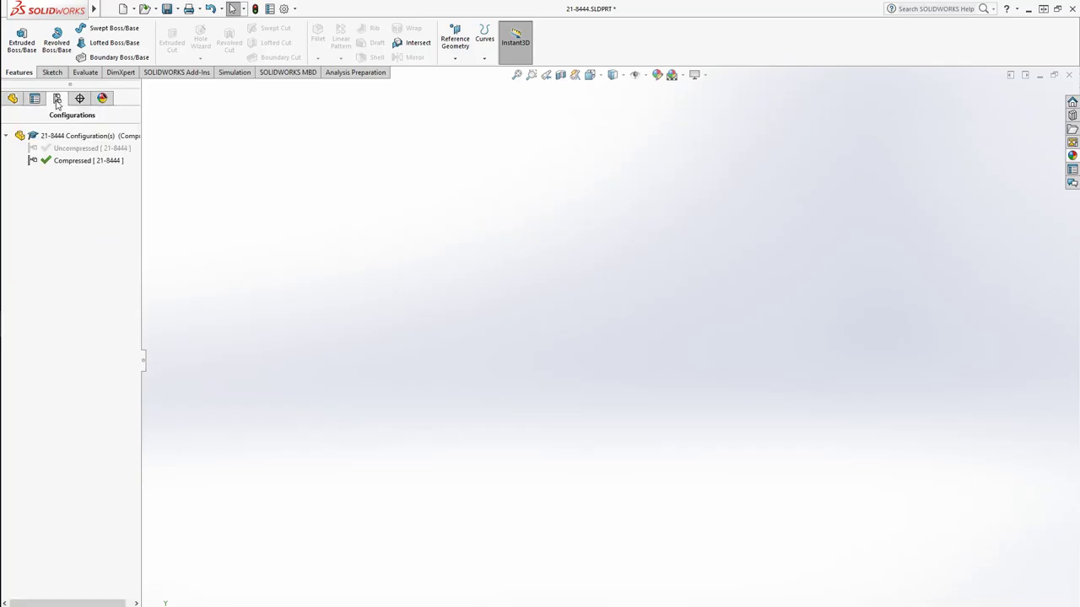
pyautogui.click(14, 99)
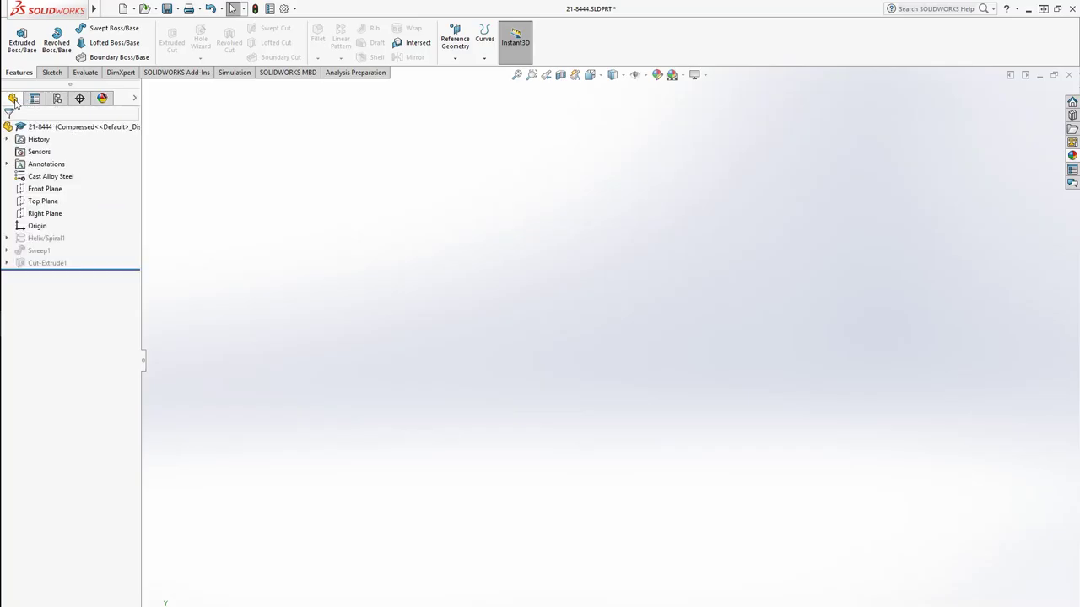
pyautogui.click(8, 239)
pyautogui.click(40, 252)
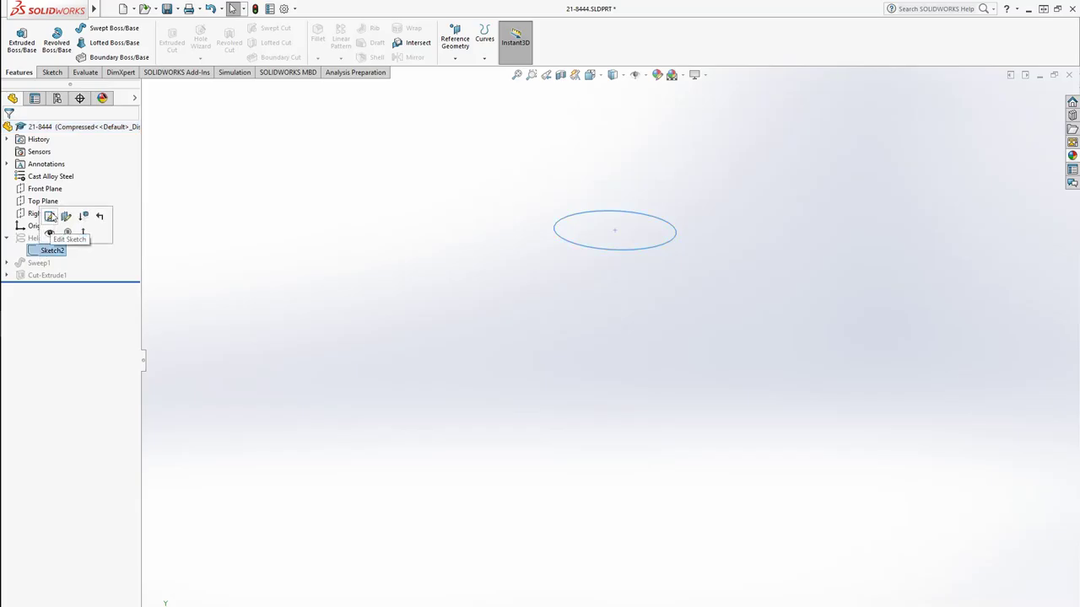
pyautogui.click(51, 217)
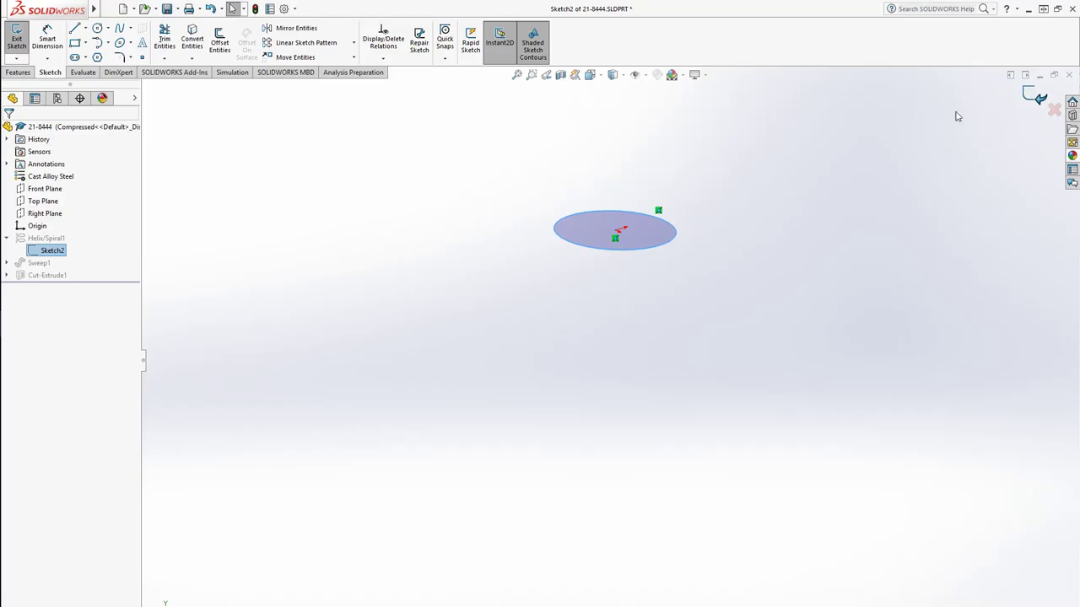
# Step: Start a Top Plane sketch and convert Sketch2's helix base circle into it
pyautogui.click(16, 38)
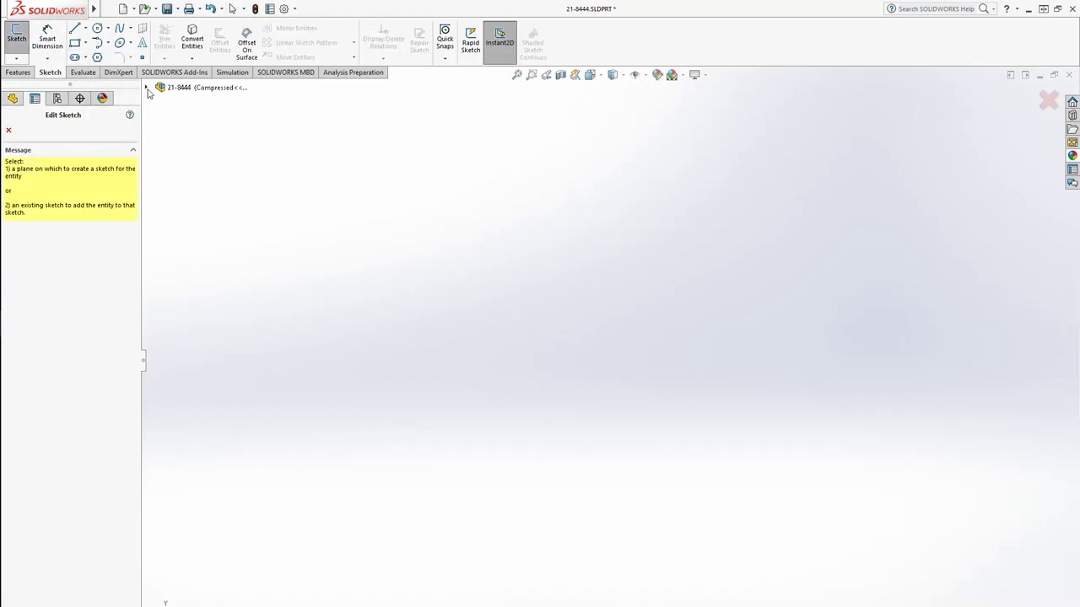
pyautogui.click(202, 162)
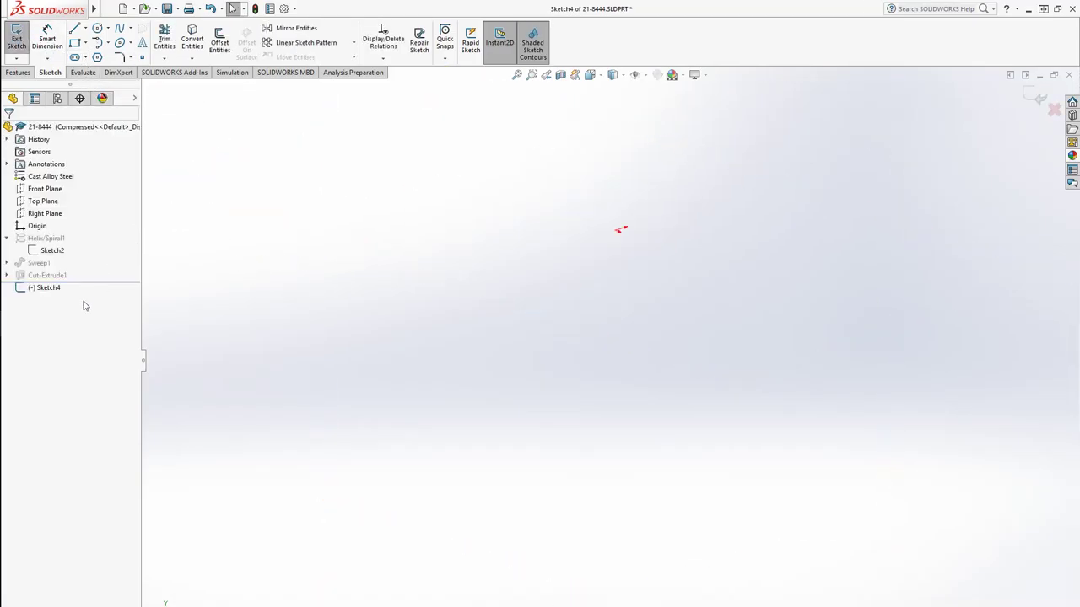
pyautogui.click(203, 46)
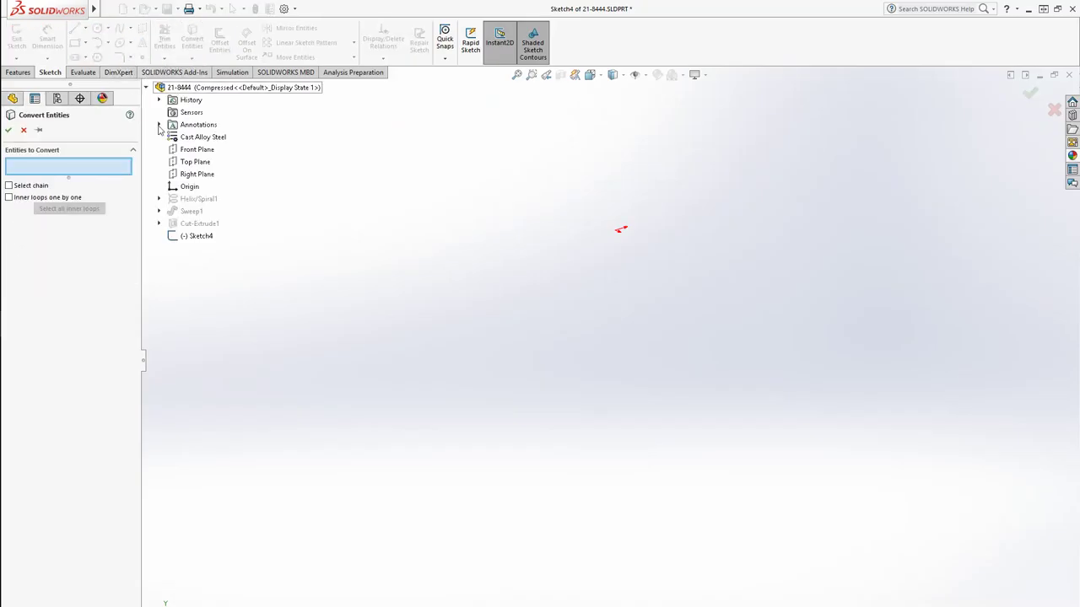
pyautogui.click(159, 199)
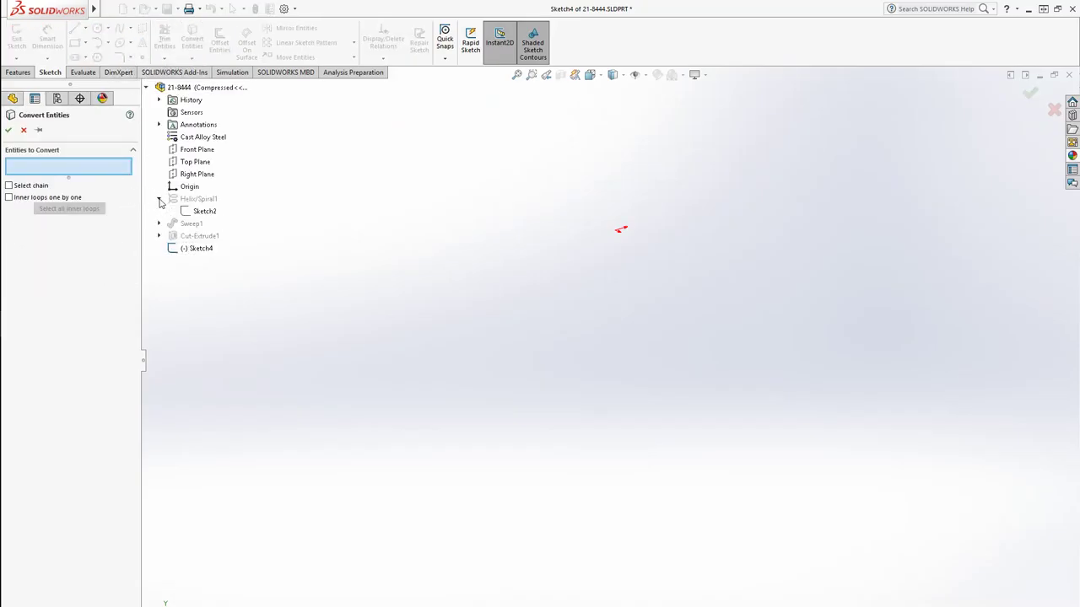
pyautogui.click(198, 210)
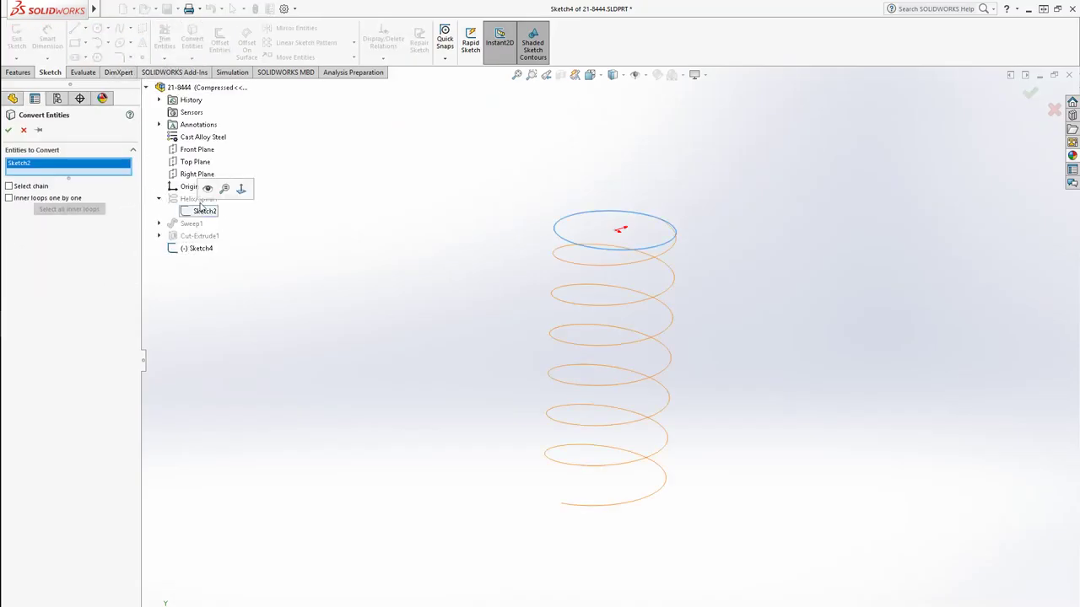
pyautogui.click(10, 131)
pyautogui.moveTo(49, 10)
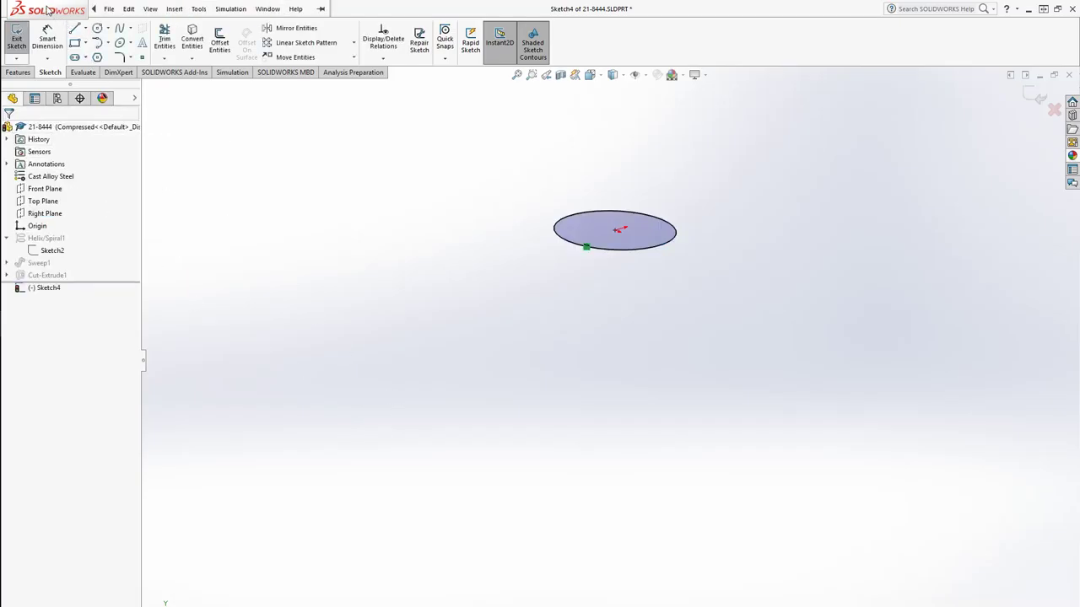
pyautogui.click(195, 7)
pyautogui.moveTo(187, 10)
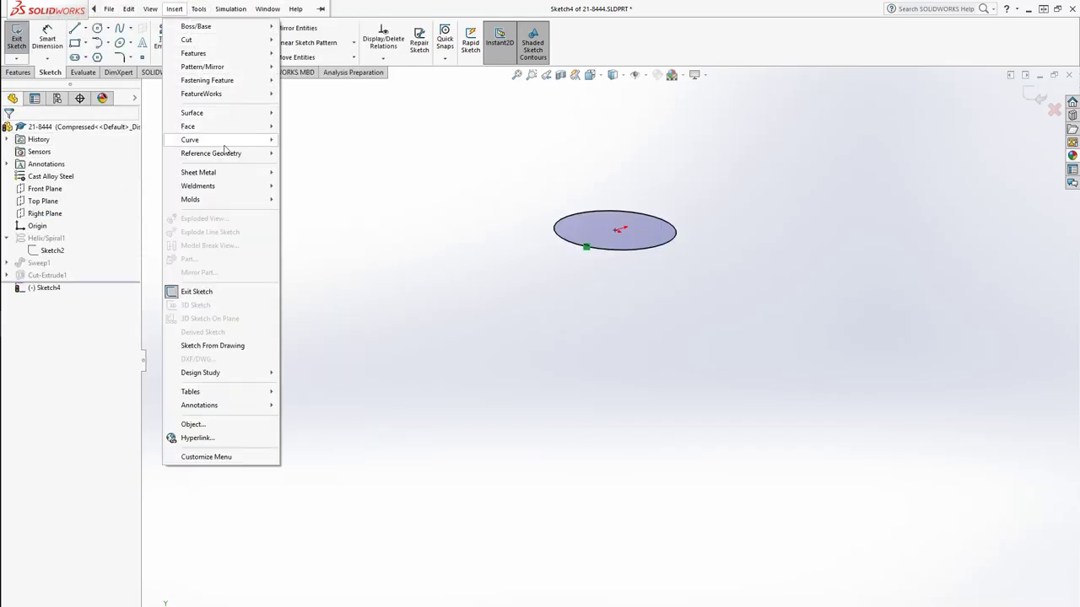
pyautogui.moveTo(226, 140)
pyautogui.click(312, 213)
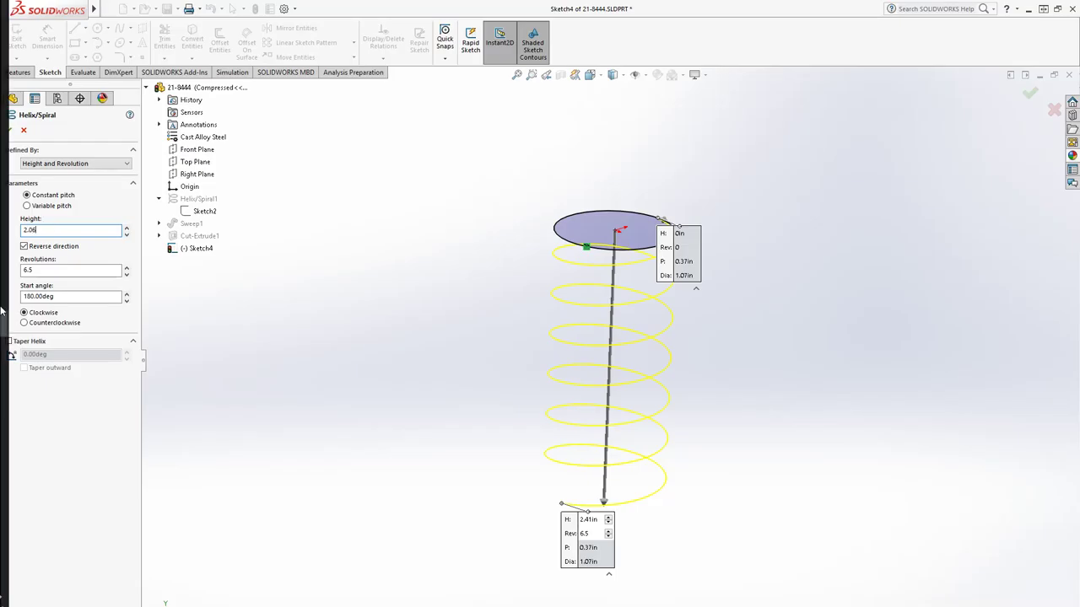
pyautogui.moveTo(8, 327)
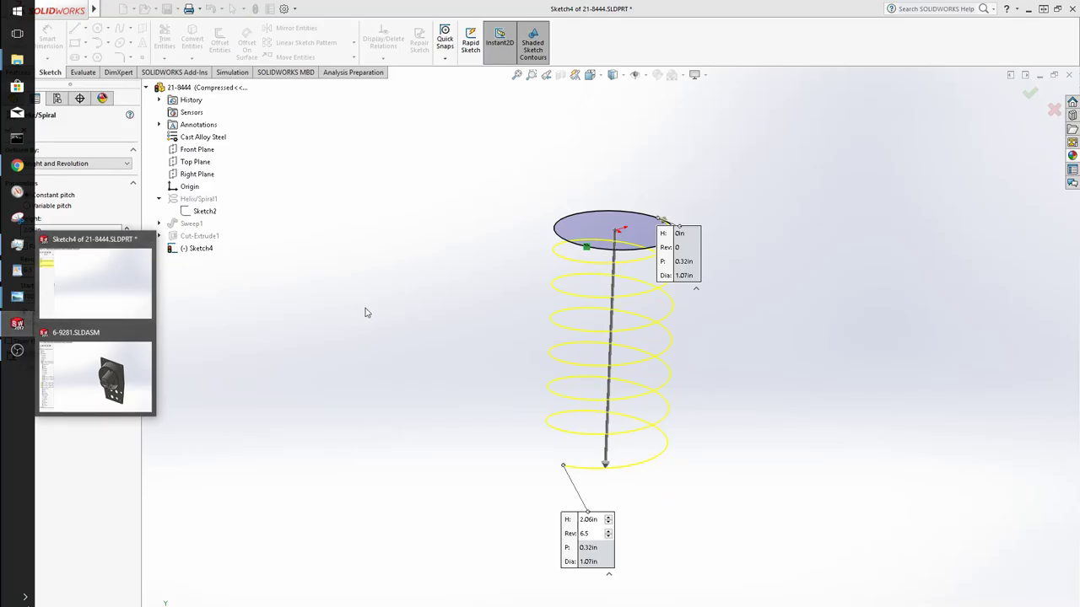
pyautogui.click(1053, 110)
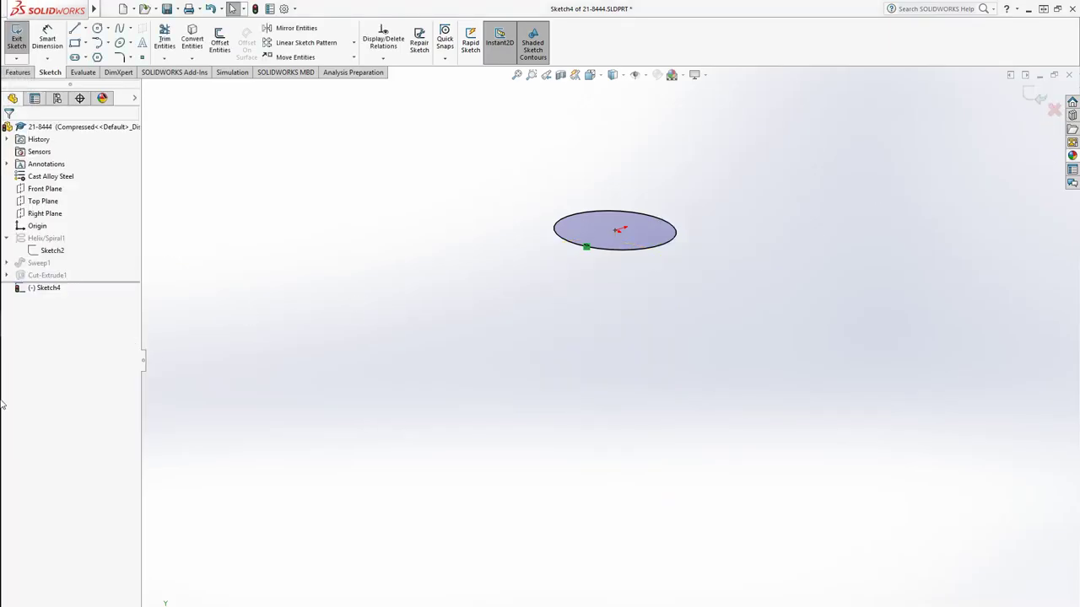
pyautogui.moveTo(17, 324)
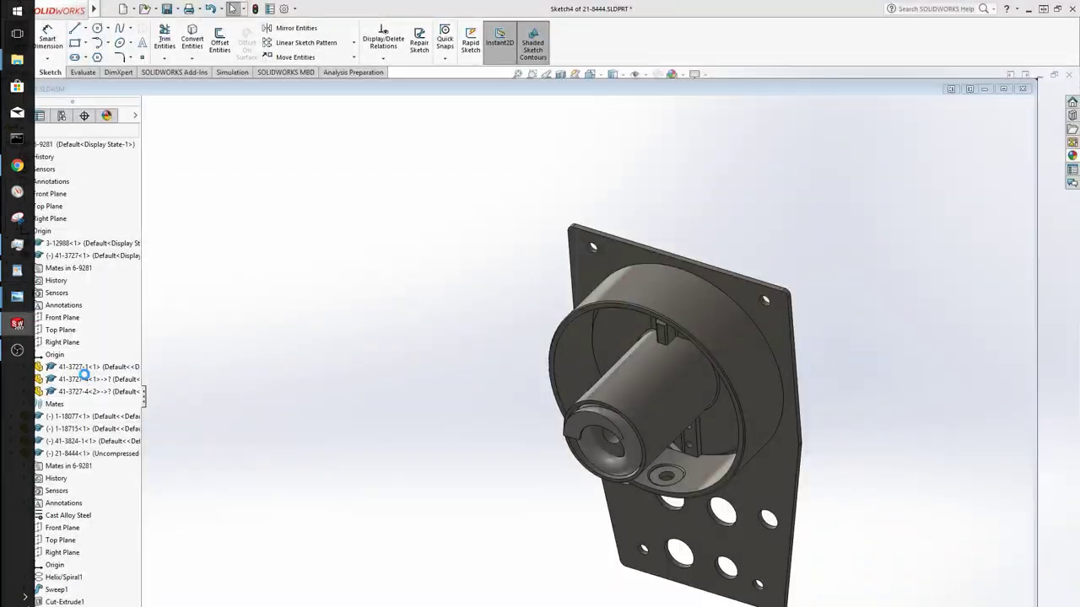
pyautogui.click(84, 376)
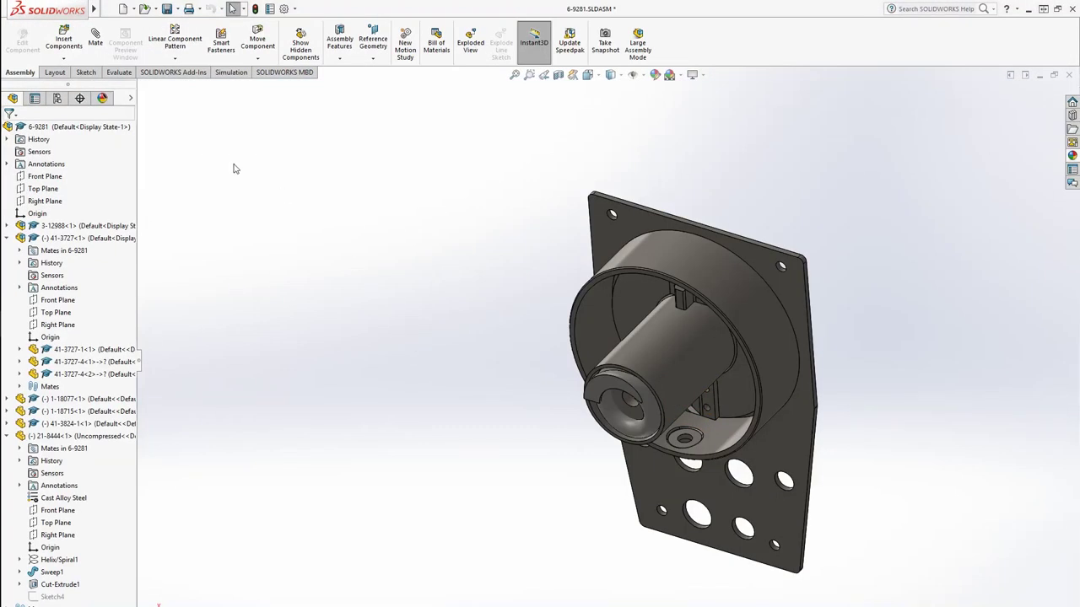
# Step: In assembly 6-9281, measure the bore face inside the hub
pyautogui.click(118, 73)
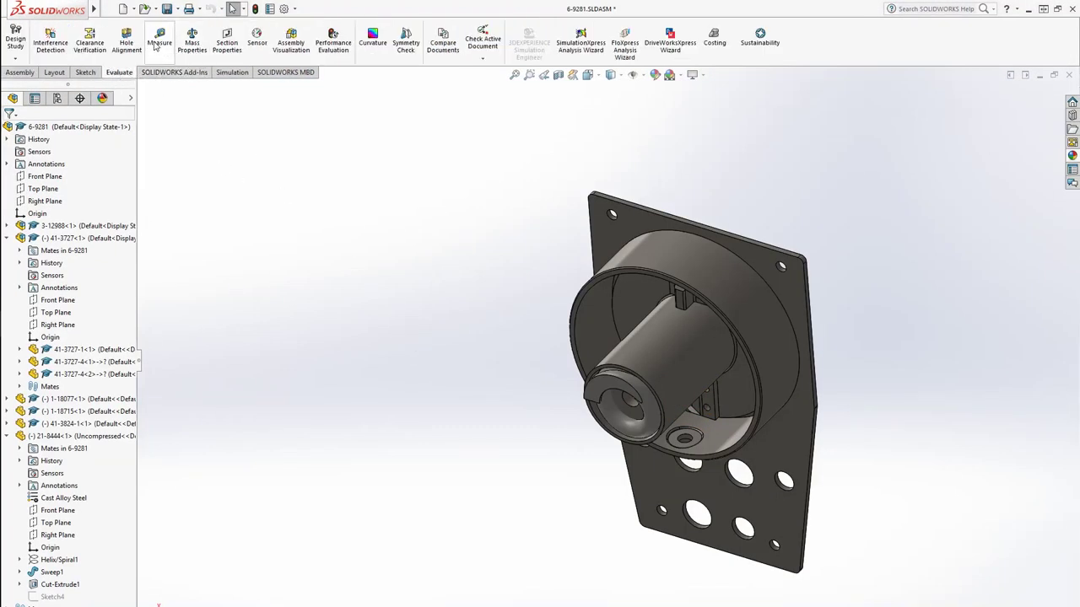
pyautogui.click(160, 42)
pyautogui.moveTo(624, 278); pyautogui.dragTo(695, 322, button='middle')
pyautogui.scroll(-5, 695, 321)
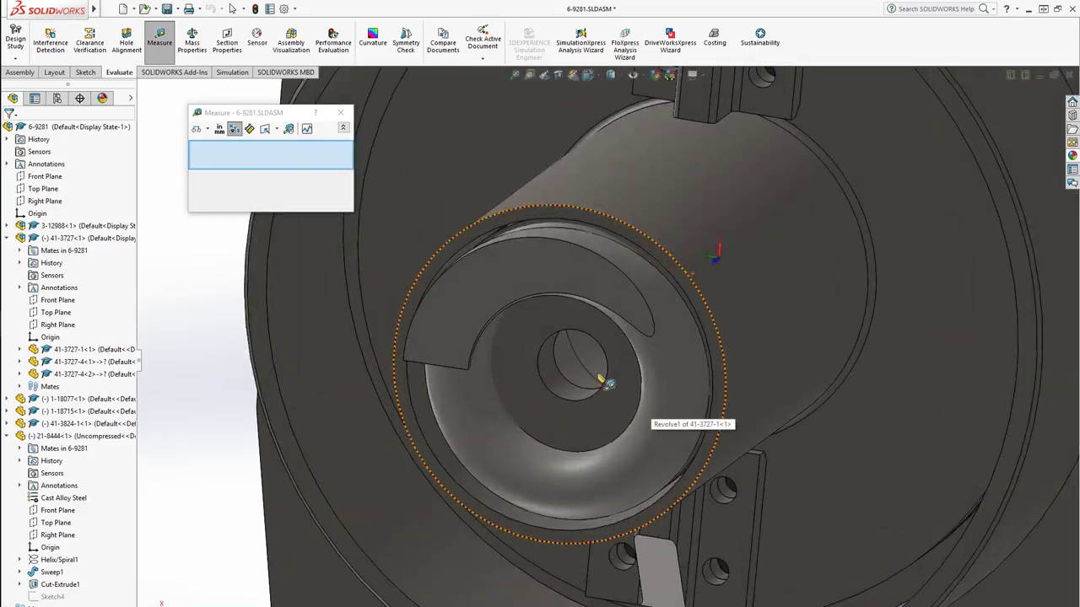
pyautogui.click(636, 346)
pyautogui.scroll(-2, 626, 362)
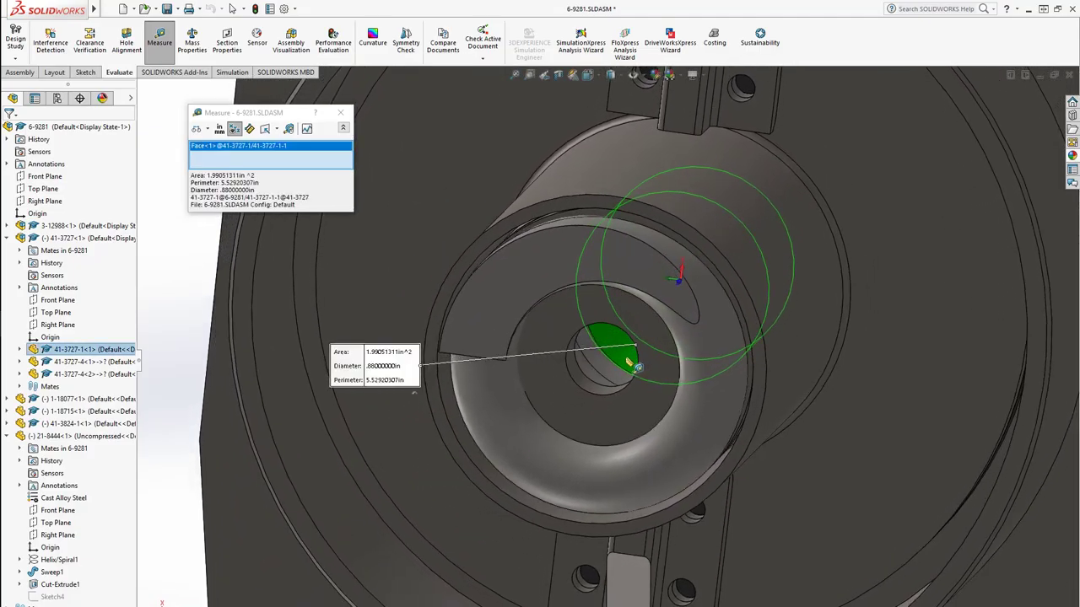
pyautogui.click(630, 364)
pyautogui.scroll(3, 618, 371)
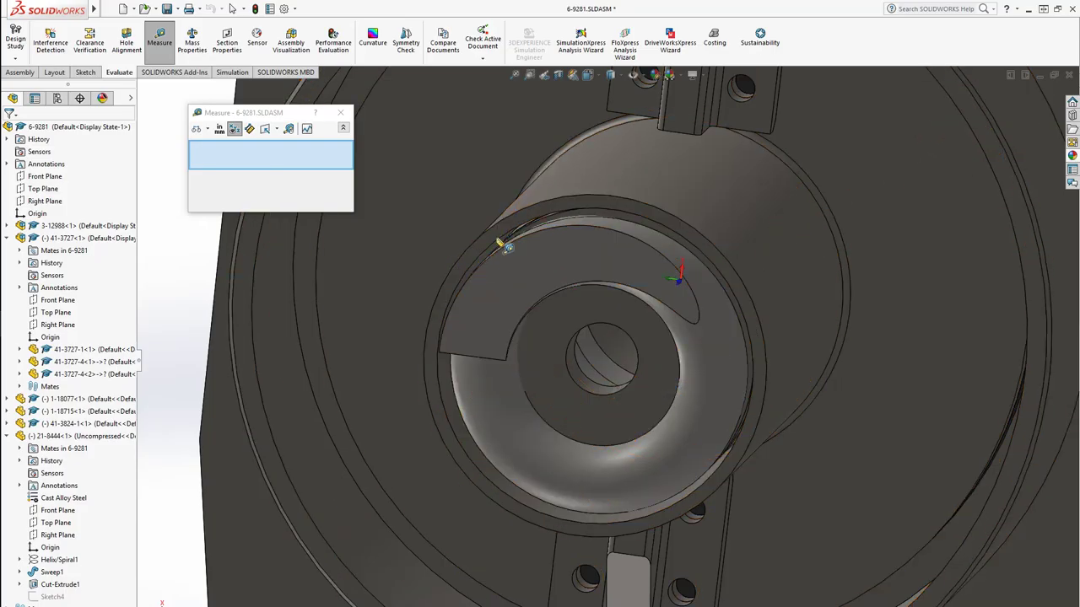
pyautogui.click(341, 112)
pyautogui.scroll(3, 724, 373)
# Step: Add a section view with the plane rotated to cut across the hub
pyautogui.hotkey('ctrl', '4')
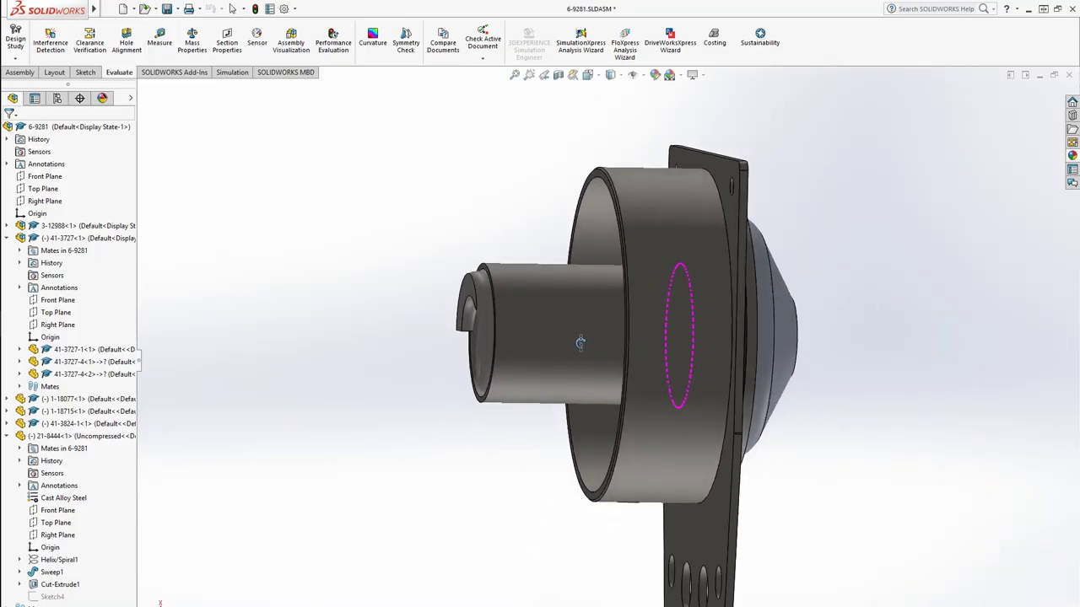
pyautogui.click(559, 77)
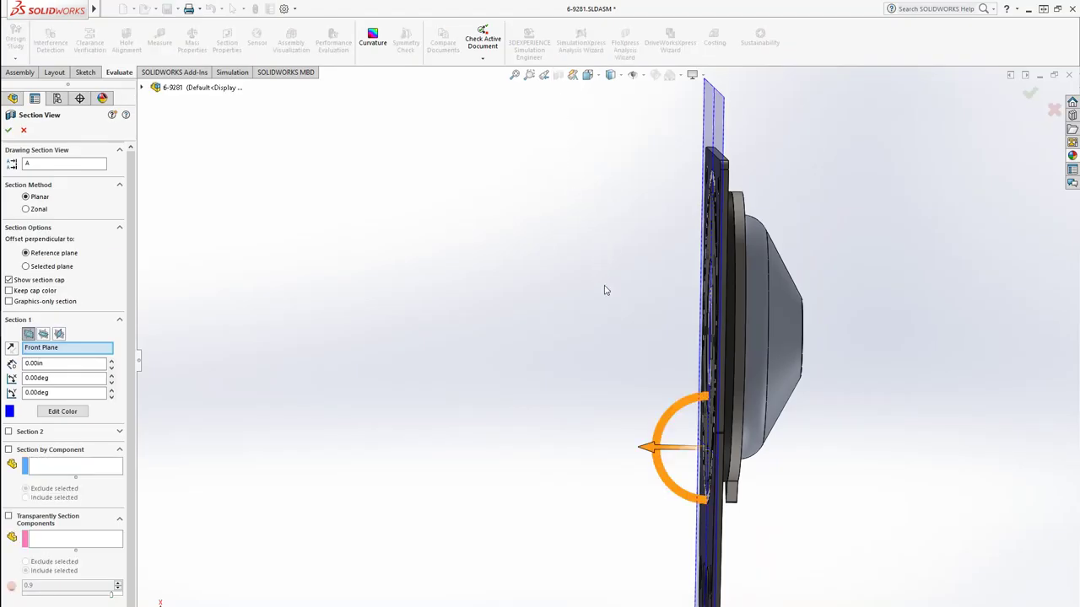
pyautogui.moveTo(685, 453); pyautogui.dragTo(690, 457)
pyautogui.moveTo(690, 456); pyautogui.dragTo(695, 474, button='middle')
pyautogui.moveTo(689, 464); pyautogui.dragTo(719, 462)
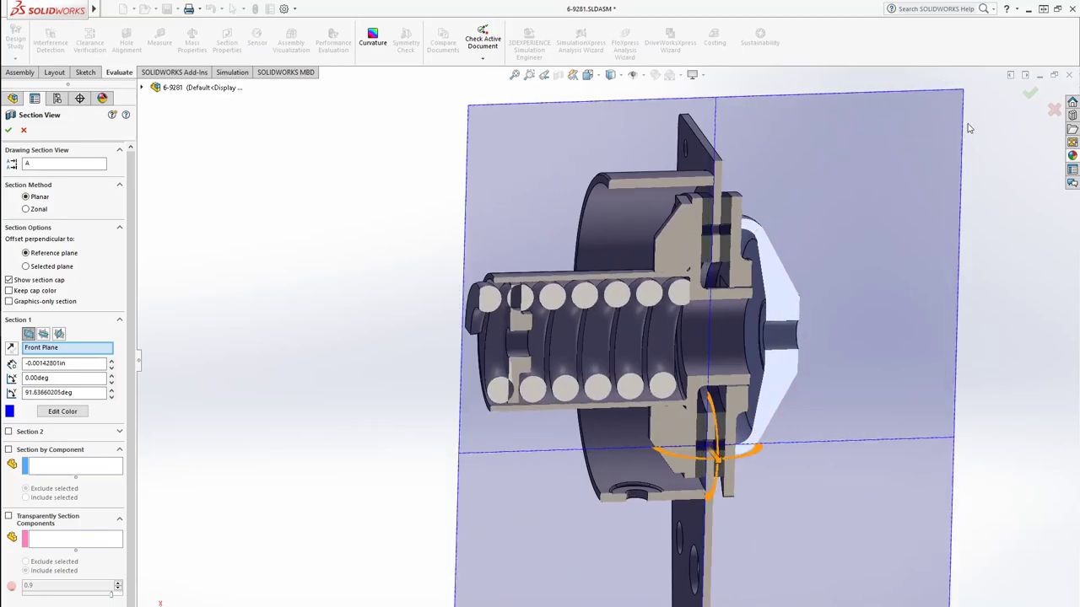
pyautogui.click(1030, 94)
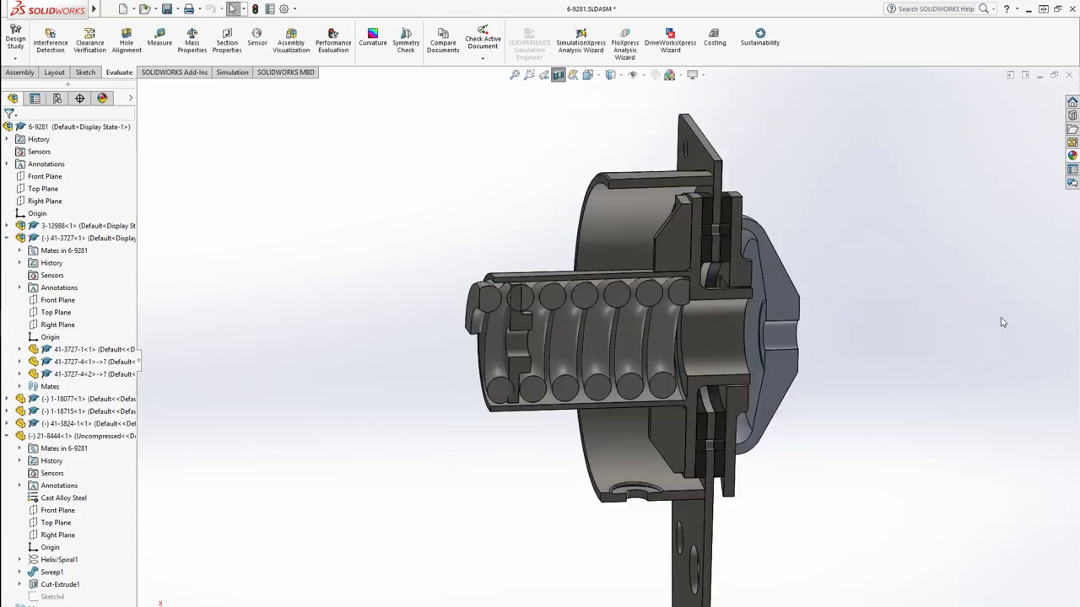
# Step: Measure between the spring's two seating faces, giving 1.93in
pyautogui.click(161, 43)
pyautogui.moveTo(506, 410); pyautogui.dragTo(574, 415, button='middle')
pyautogui.click(687, 393)
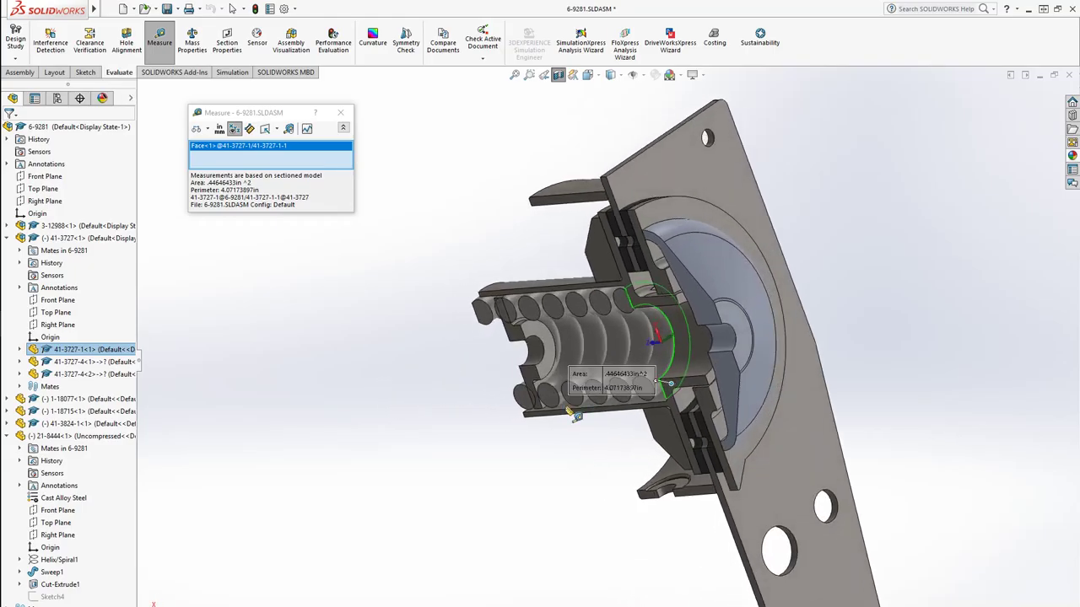
pyautogui.scroll(-5, 561, 392)
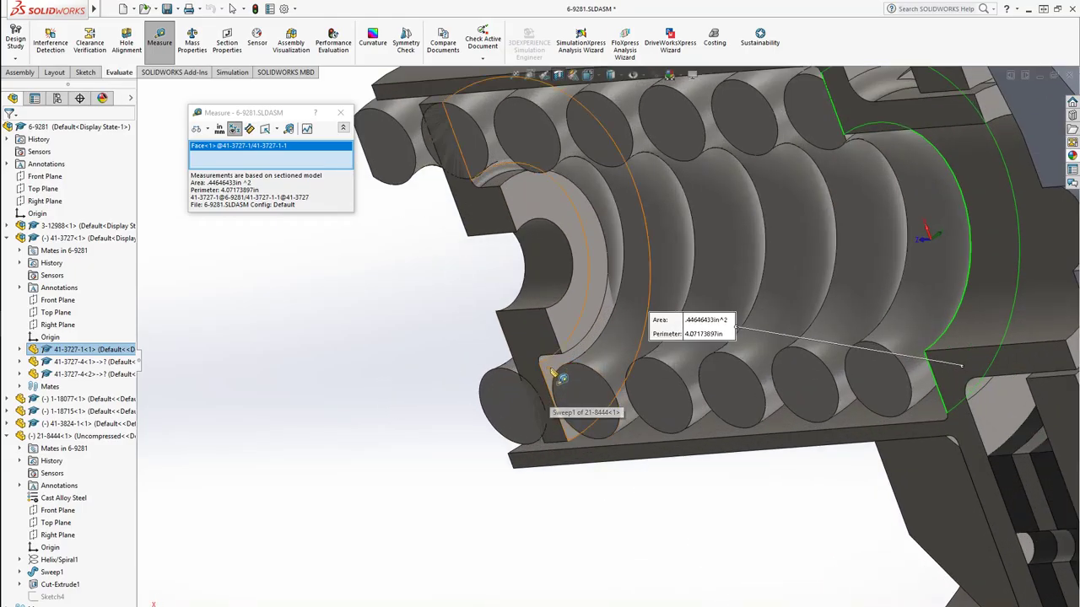
pyautogui.click(561, 377)
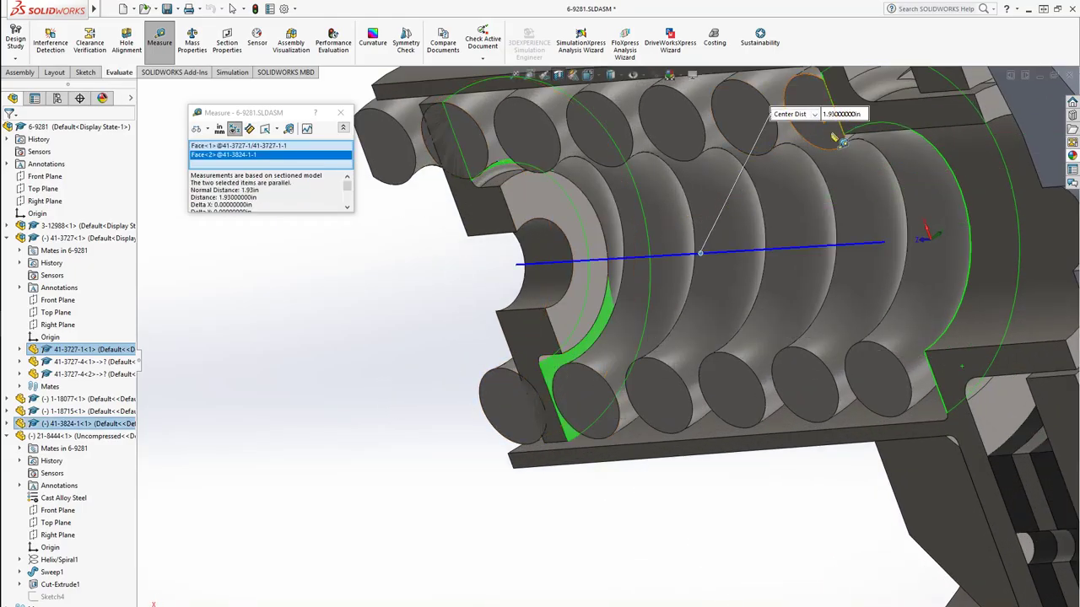
pyautogui.click(340, 112)
# Step: Switch back to the 21-8444 spring part window
pyautogui.moveTo(2, 386)
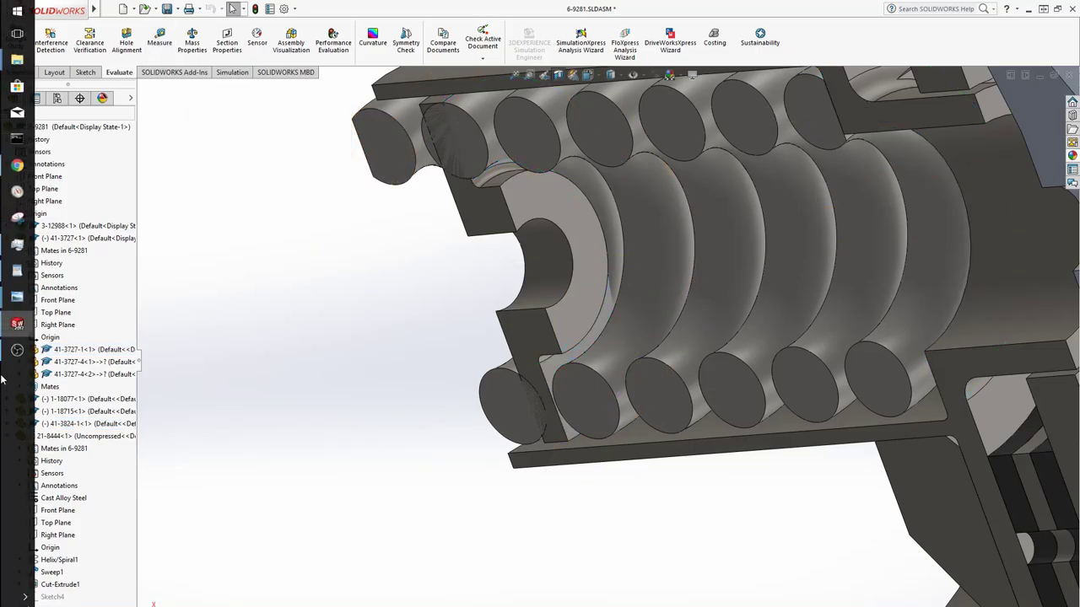
pyautogui.moveTo(17, 324)
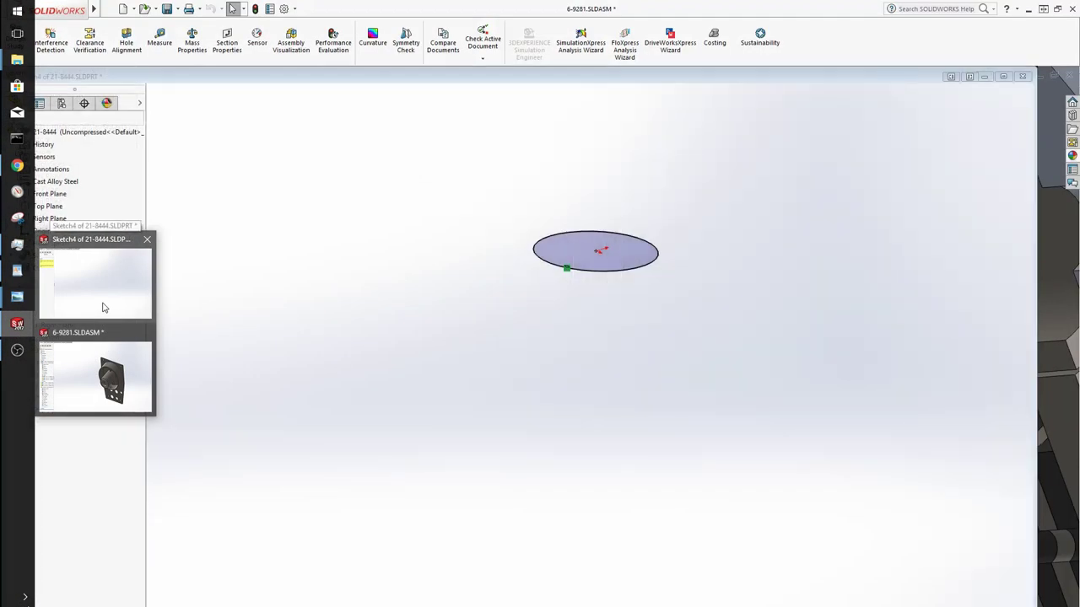
pyautogui.click(103, 307)
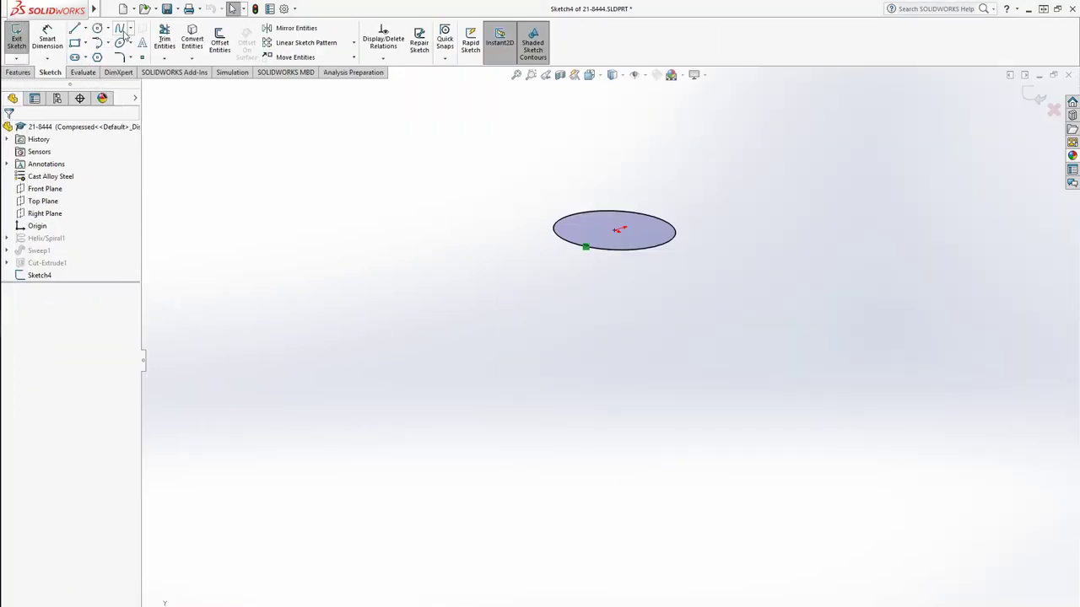
# Step: Create Helix/Spiral2 from the circle sketch, 2.06in tall with 6.5 revolutions
pyautogui.moveTo(97, 12)
pyautogui.click(173, 11)
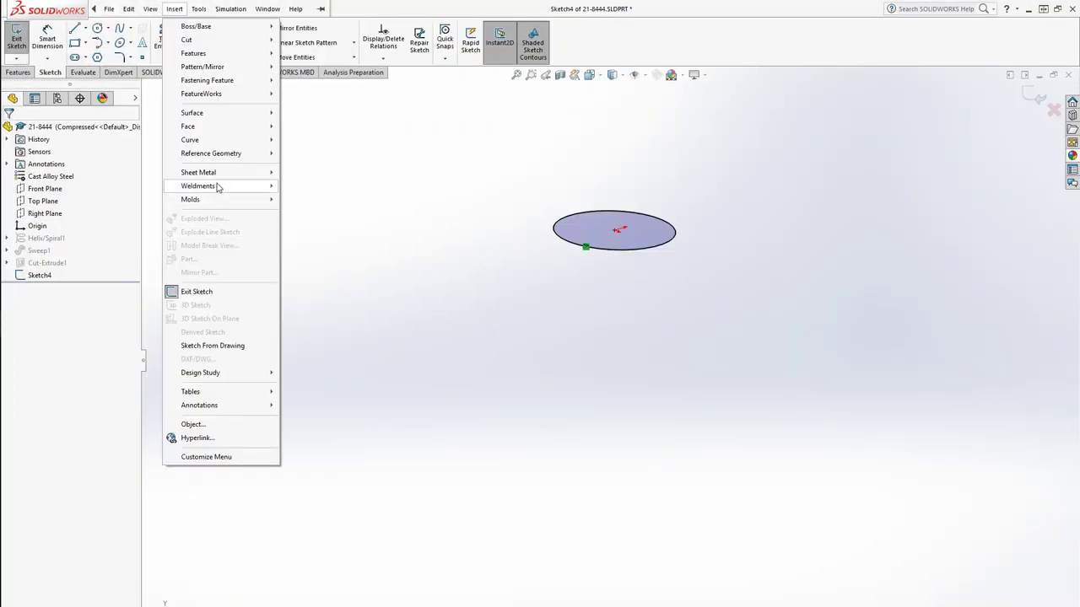
pyautogui.moveTo(221, 134)
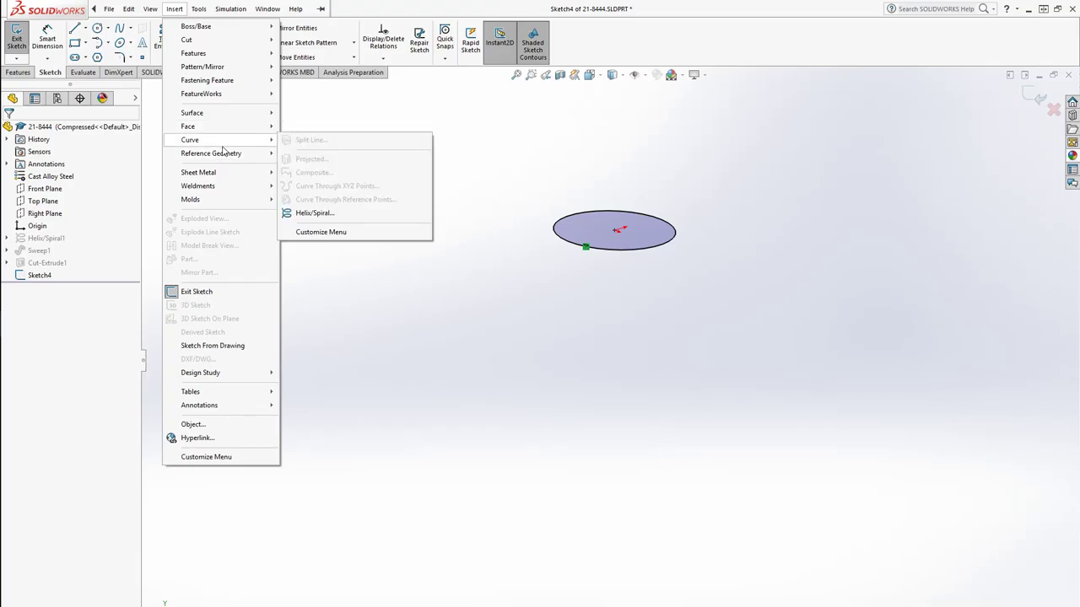
pyautogui.click(346, 214)
pyautogui.click(67, 231)
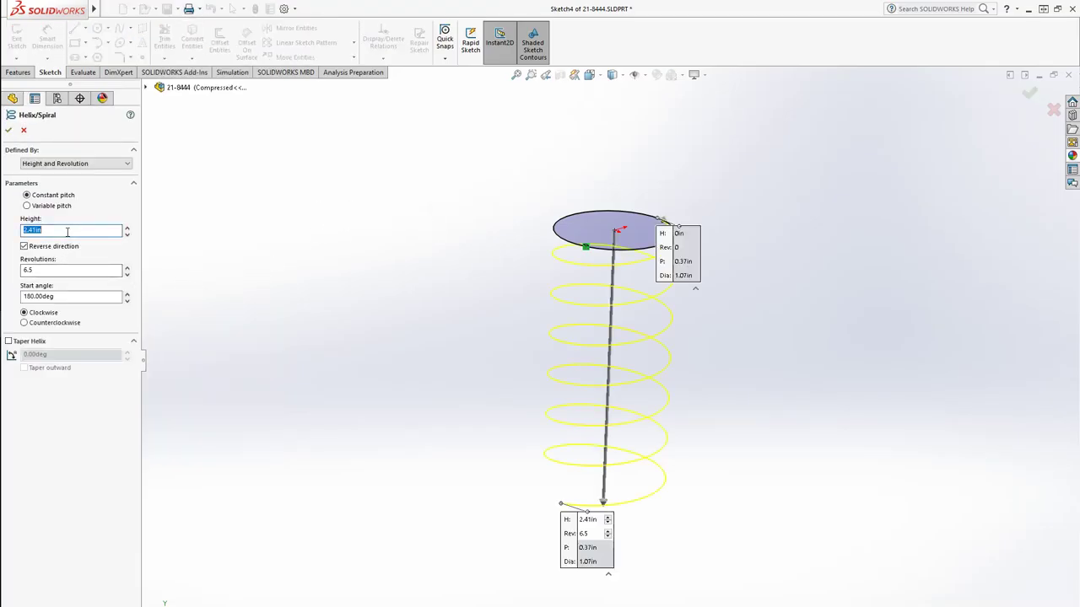
pyautogui.write('2.06')
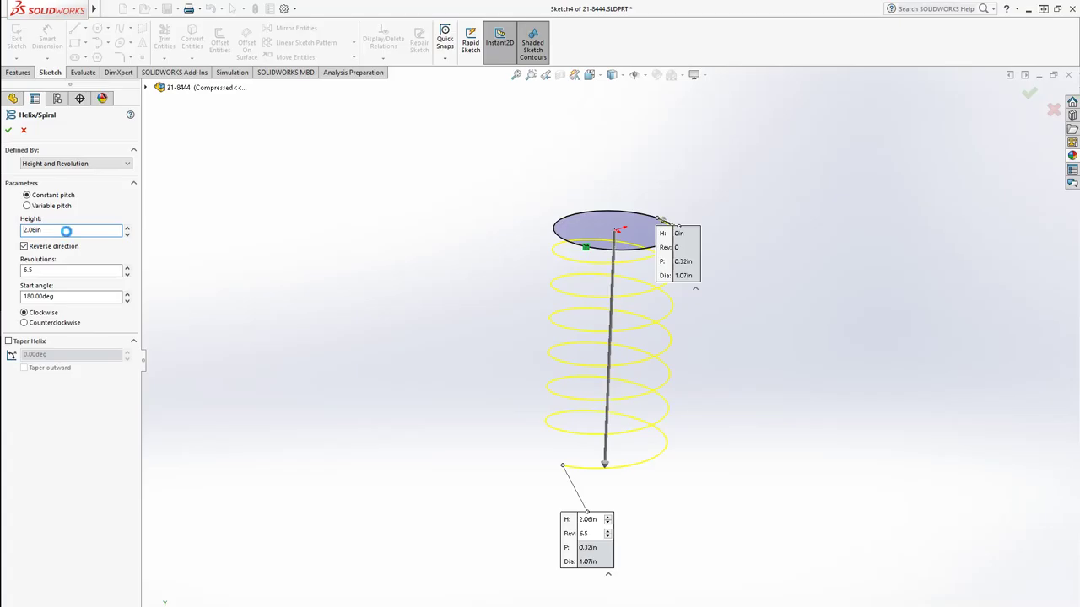
pyautogui.press('Return')
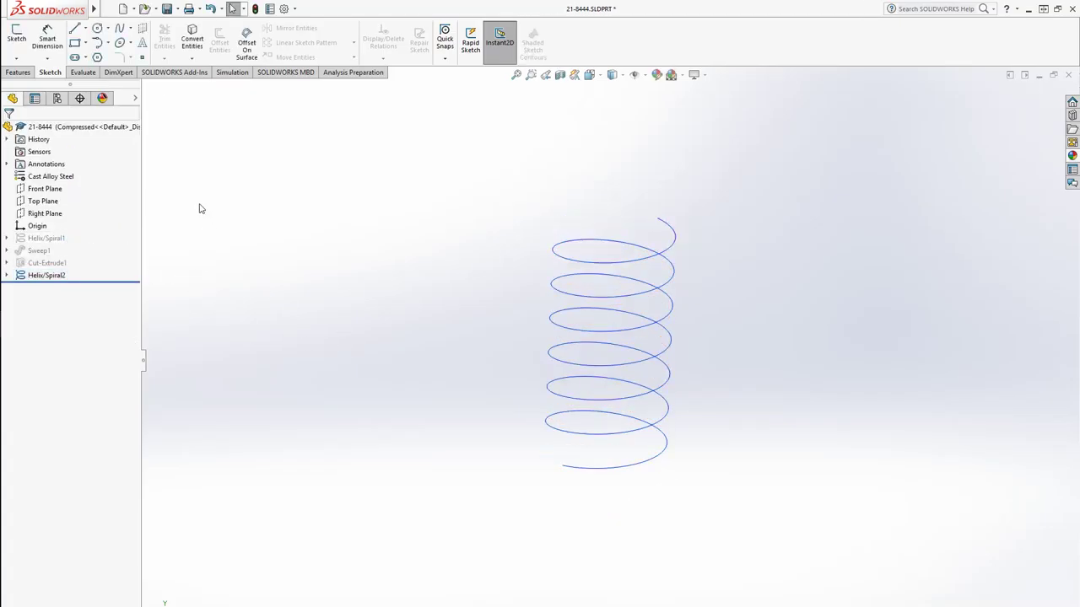
pyautogui.click(16, 34)
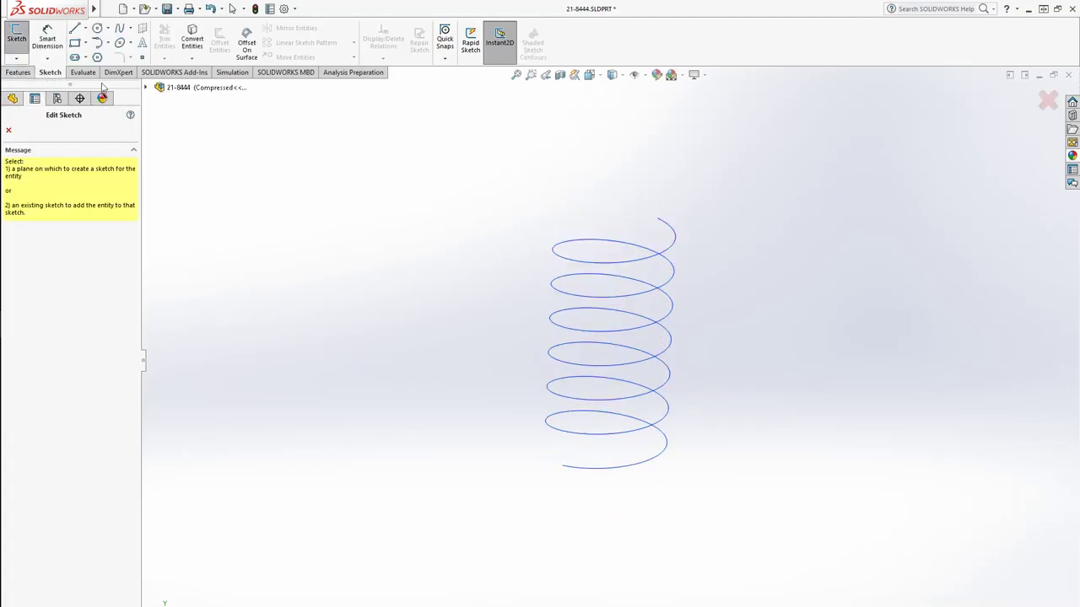
# Step: Sketch on Right Plane and convert Sketch3's two end rectangles into it
pyautogui.click(146, 87)
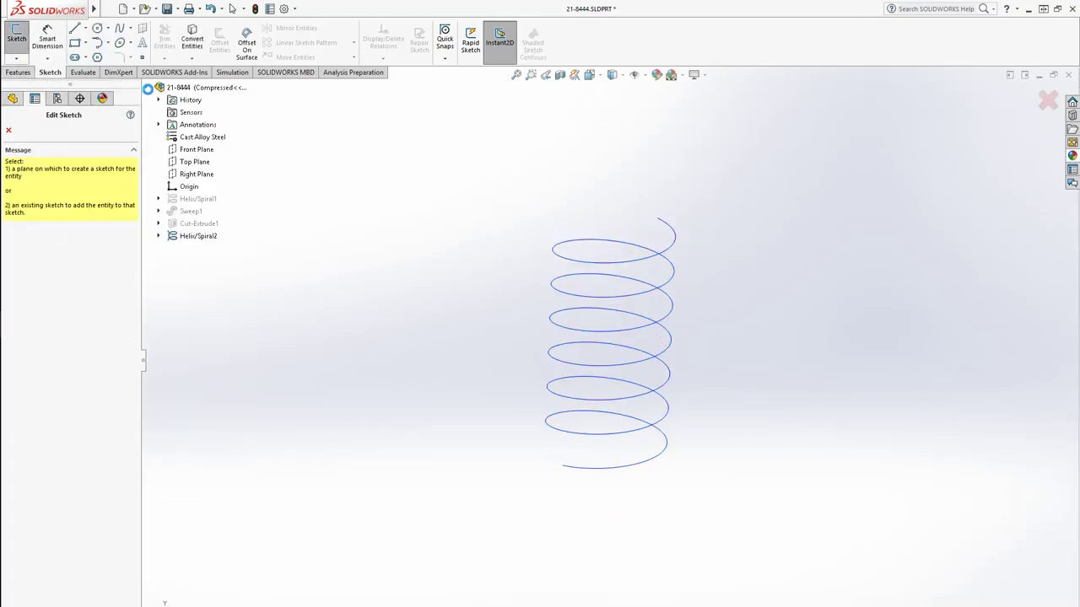
pyautogui.click(202, 177)
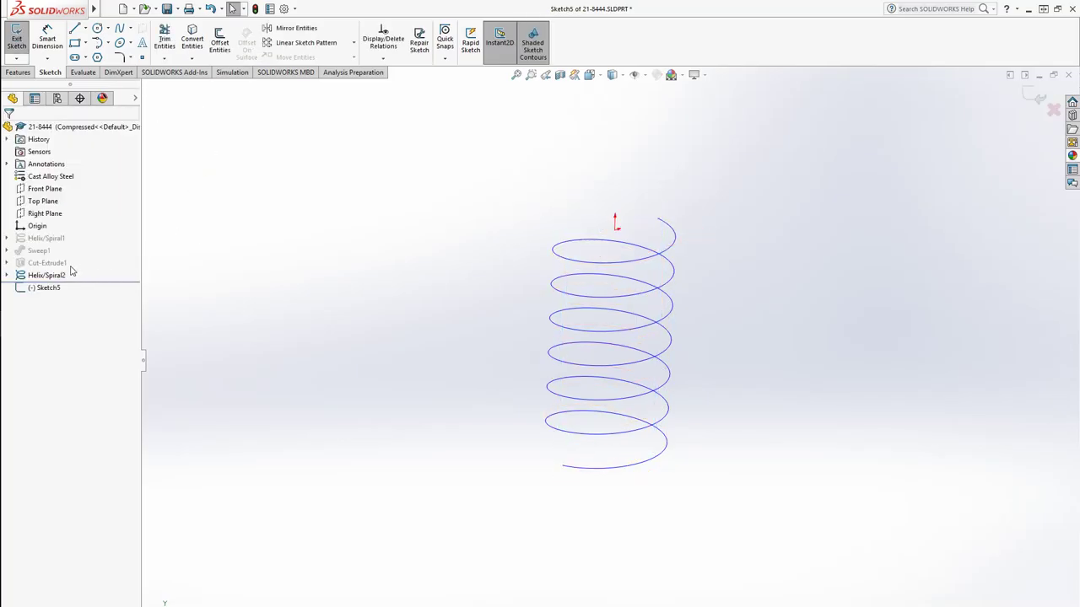
pyautogui.click(7, 263)
pyautogui.click(45, 278)
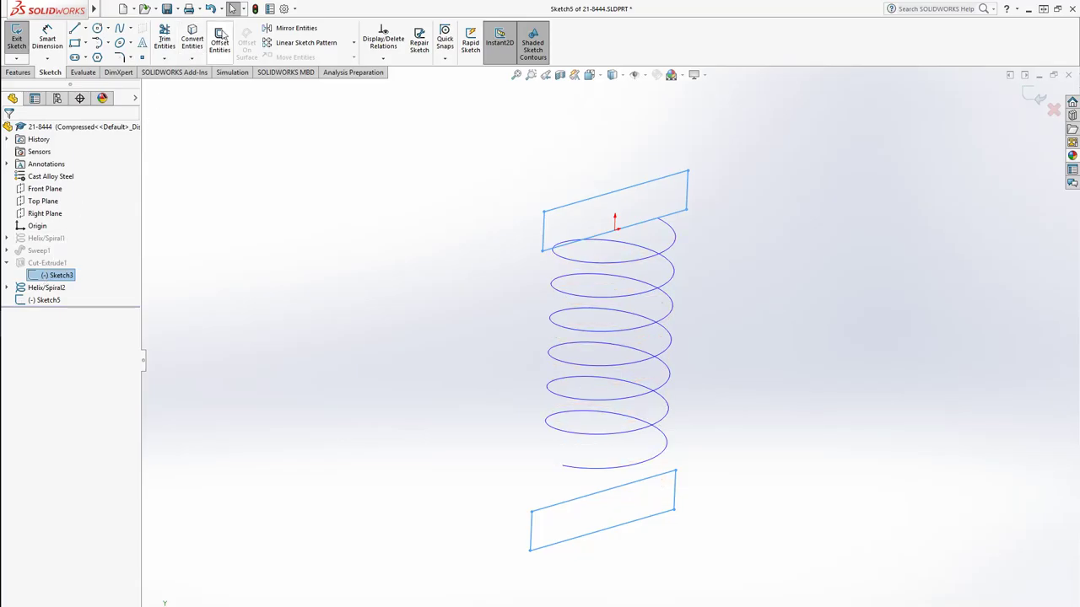
pyautogui.click(202, 38)
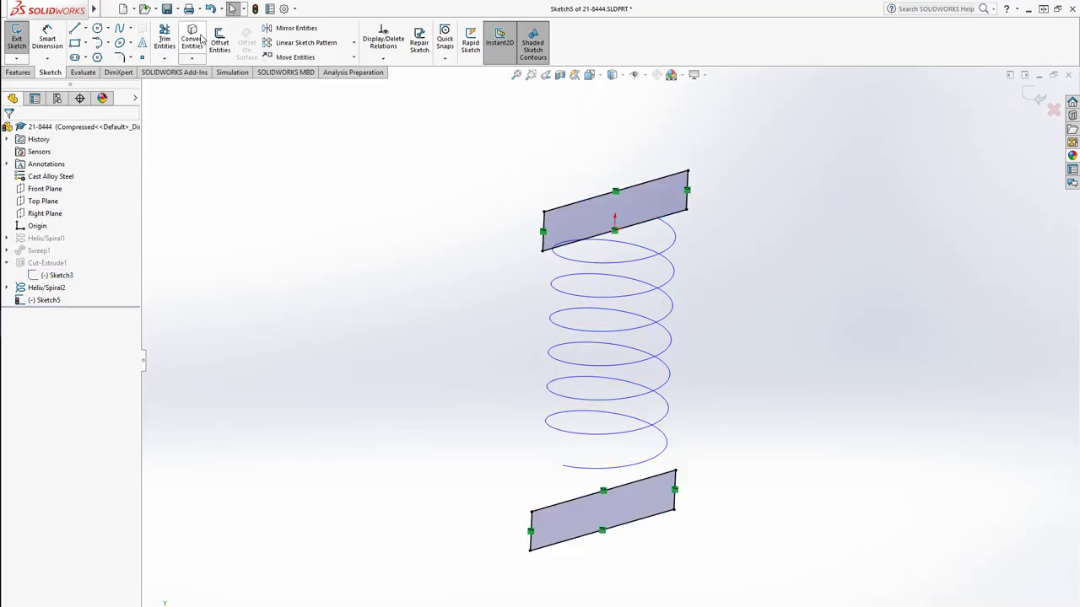
pyautogui.click(46, 300)
pyautogui.hotkey('ctrl', '8')
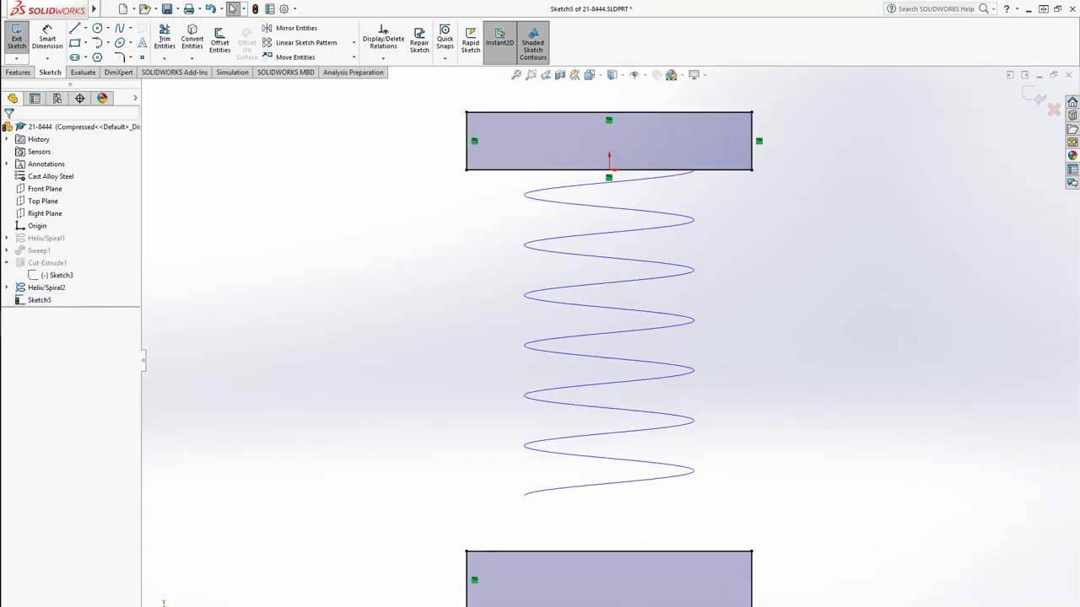
# Step: Dimension the gap between the two end blocks to 2.06
pyautogui.click(477, 580)
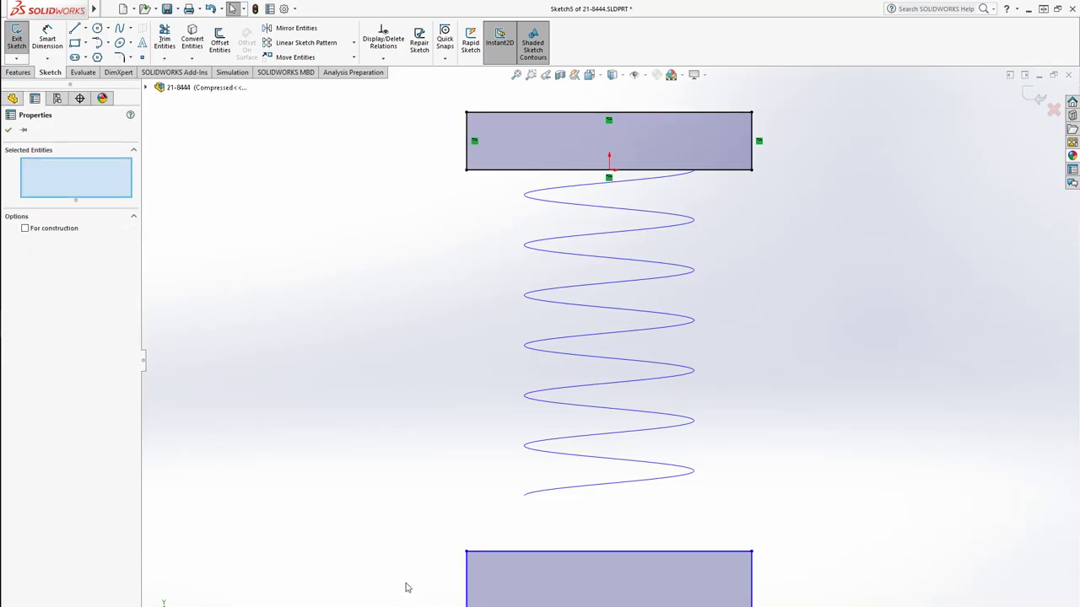
pyautogui.click(467, 554)
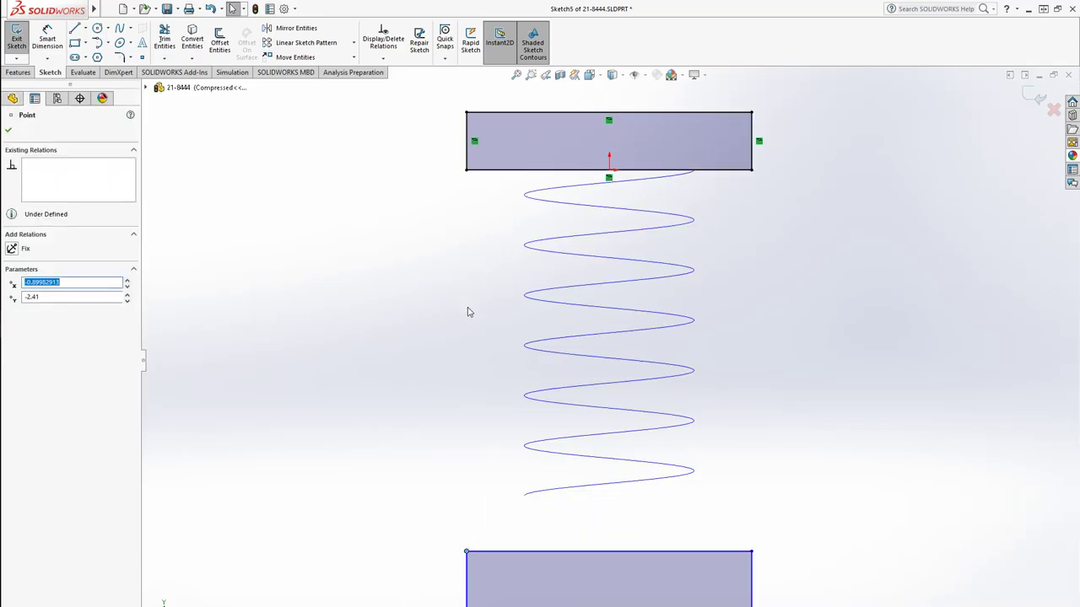
pyautogui.click(437, 504)
pyautogui.click(47, 38)
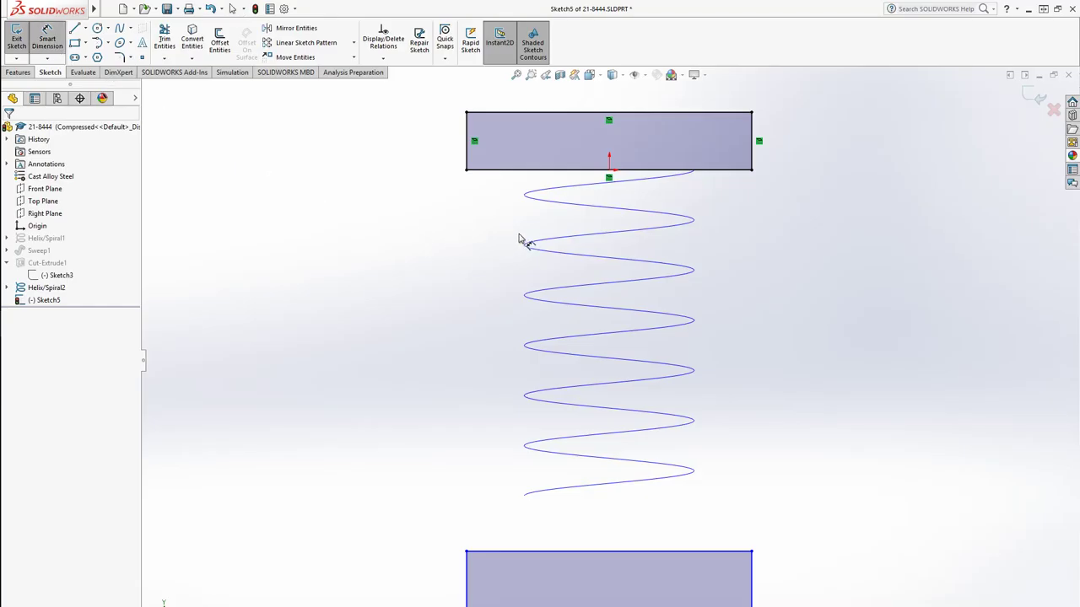
pyautogui.click(509, 171)
pyautogui.click(534, 550)
pyautogui.click(355, 464)
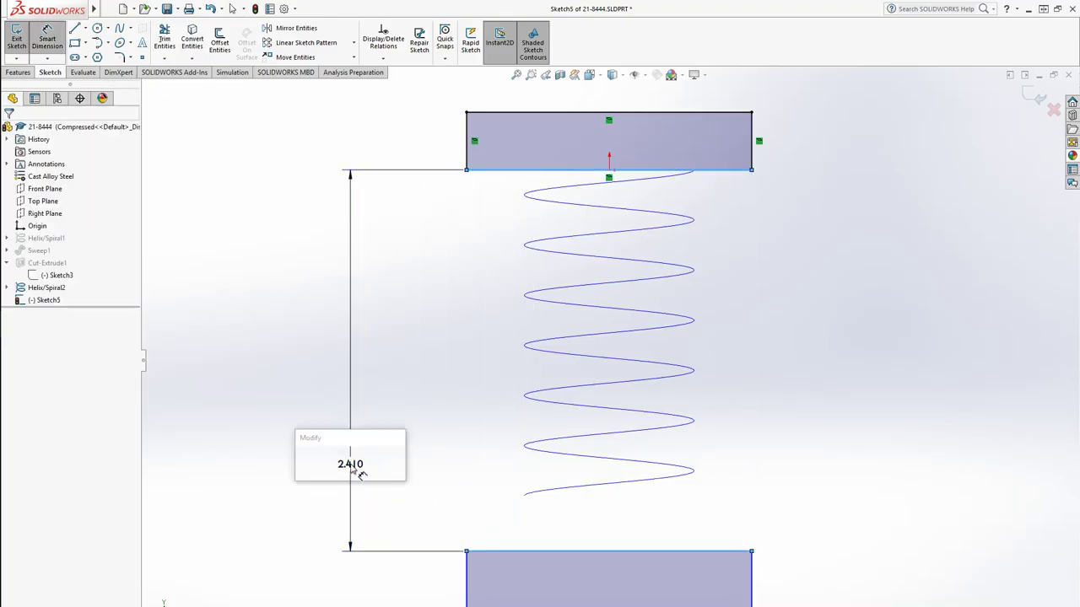
pyautogui.write('2.06')
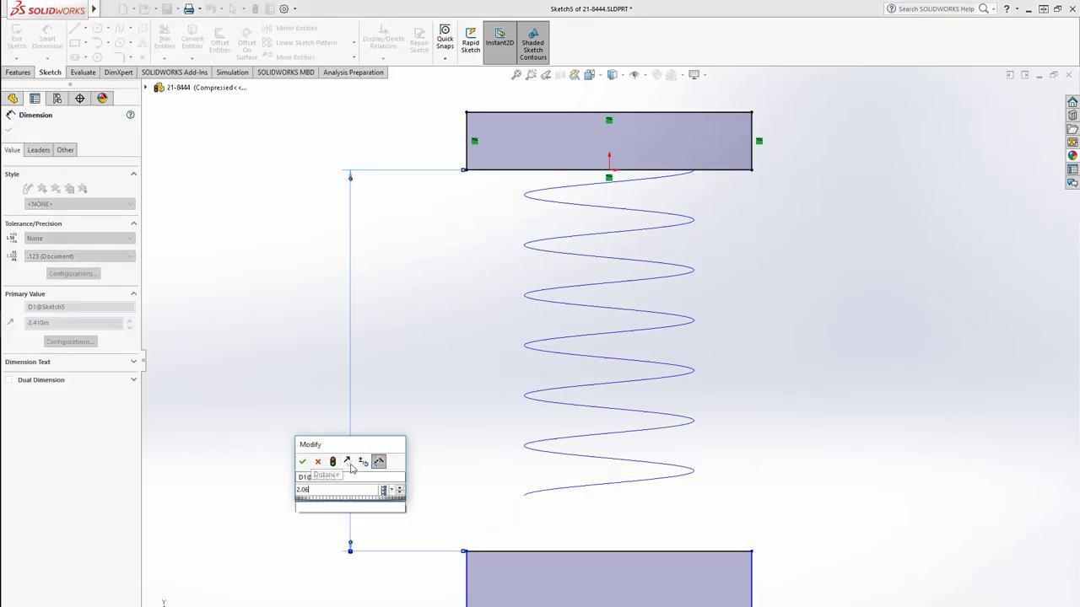
pyautogui.press('Return')
# Step: Fit the view, orbit to a 3-D angle and exit Sketch5
pyautogui.click(885, 320)
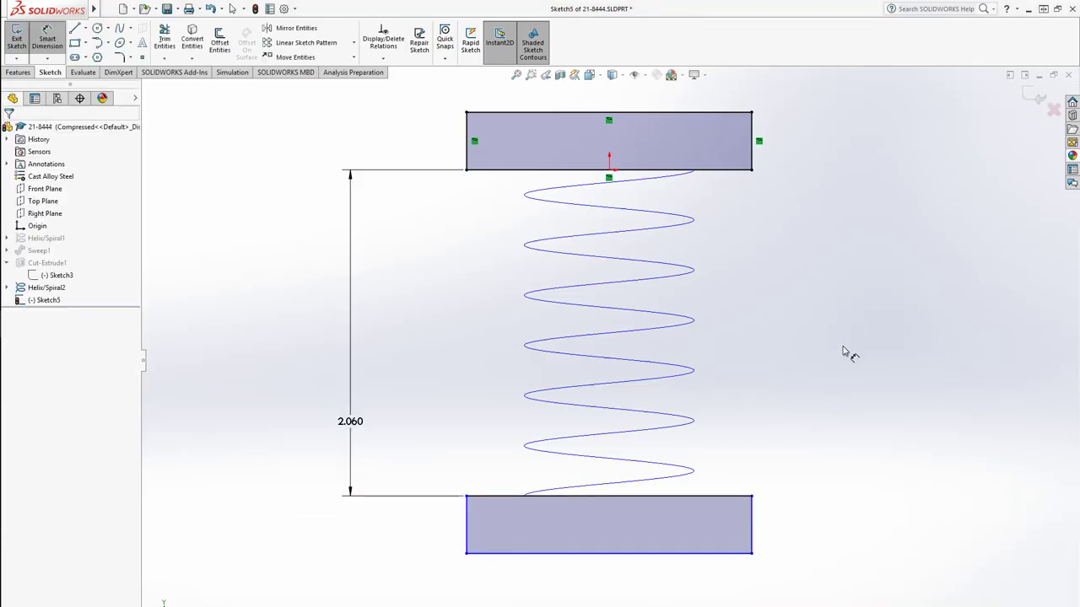
pyautogui.press('f')
pyautogui.press('Escape')
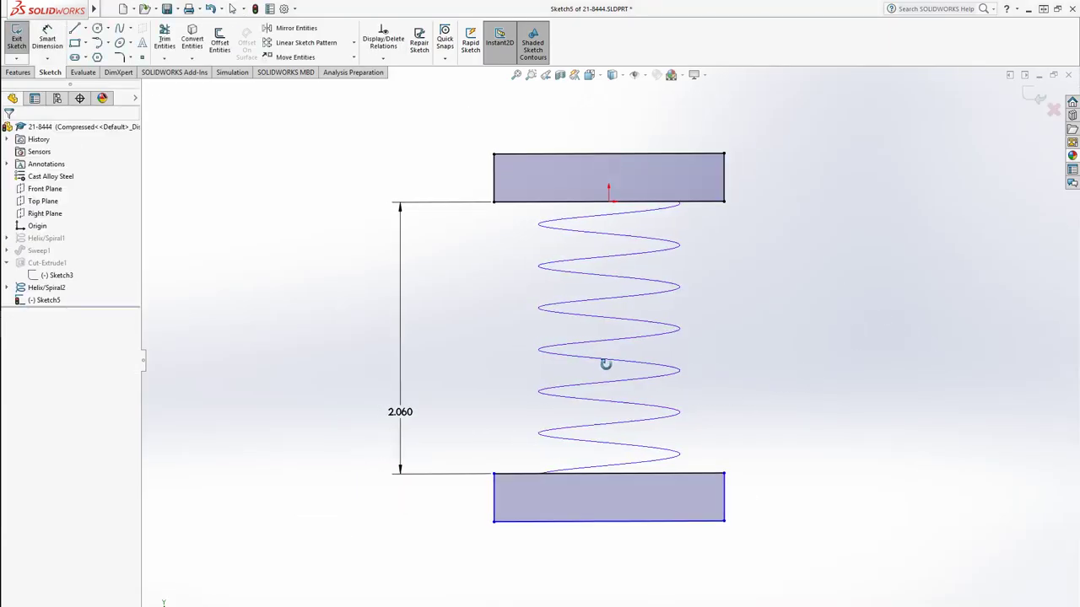
pyautogui.moveTo(602, 363); pyautogui.dragTo(643, 431, button='middle')
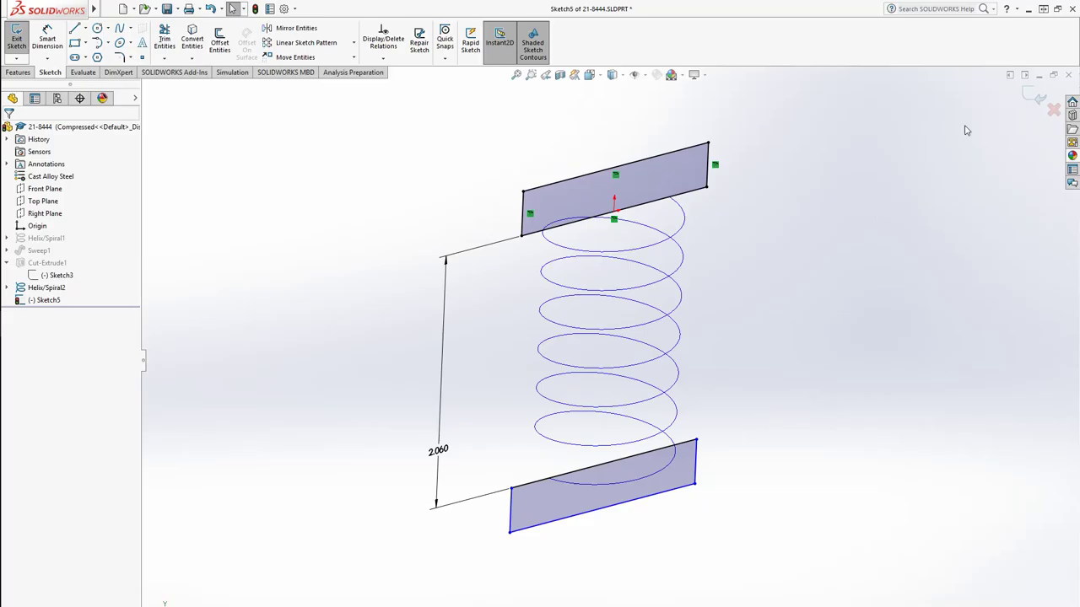
pyautogui.click(1030, 93)
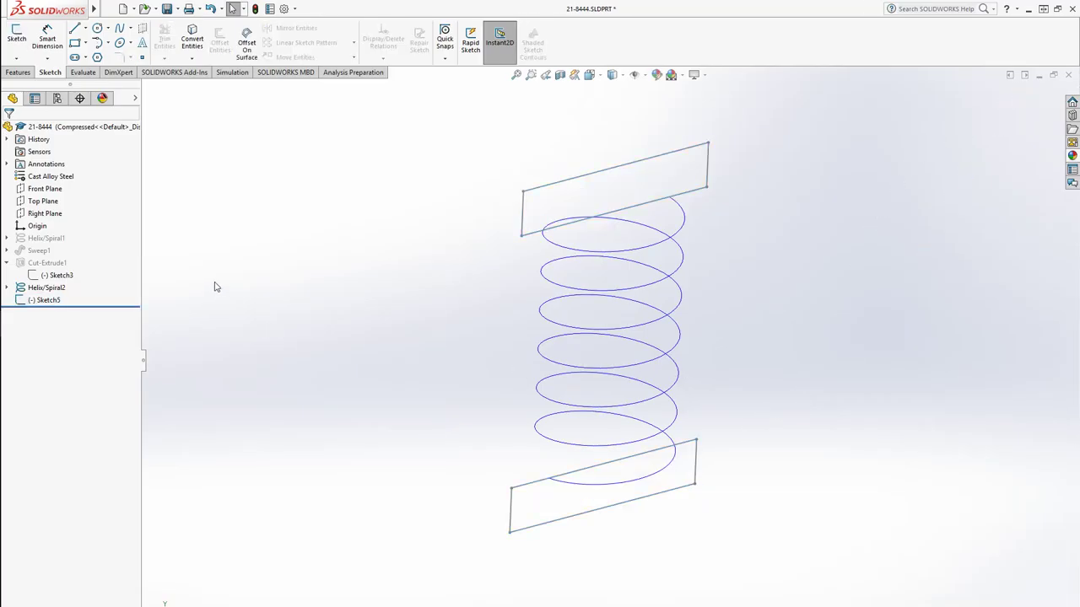
pyautogui.click(16, 38)
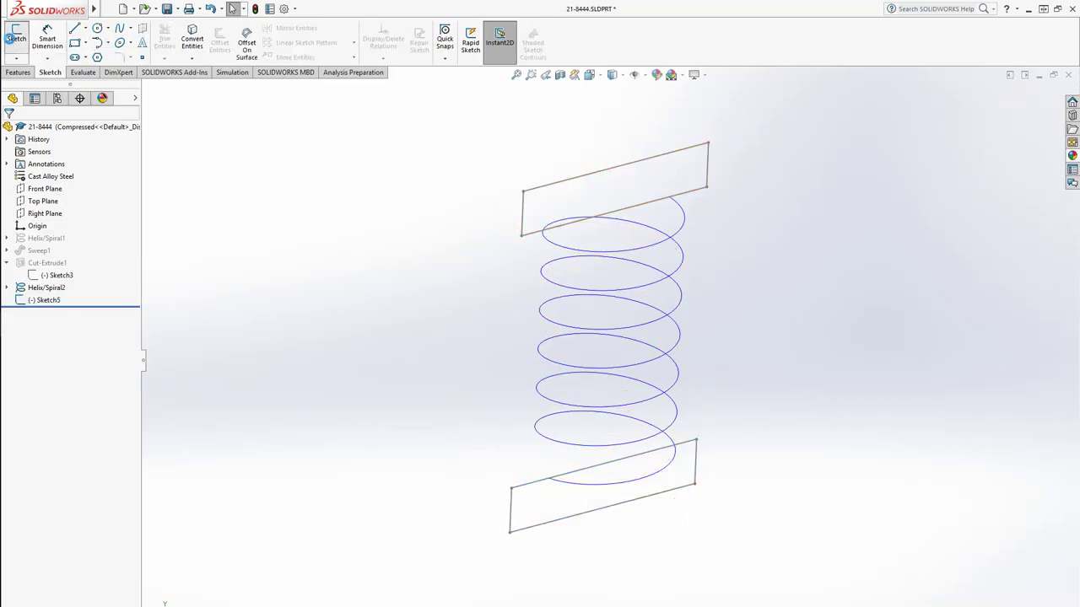
# Step: Create Sketch6 holding a converted copy of Sketch1's profile circle, then exit it
pyautogui.click(146, 88)
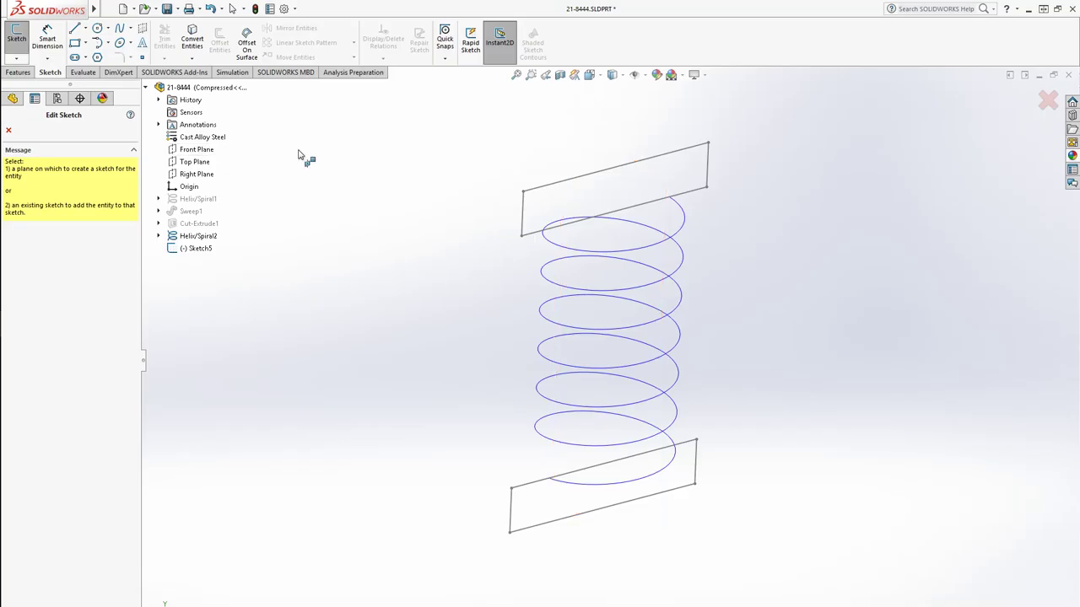
pyautogui.click(1048, 101)
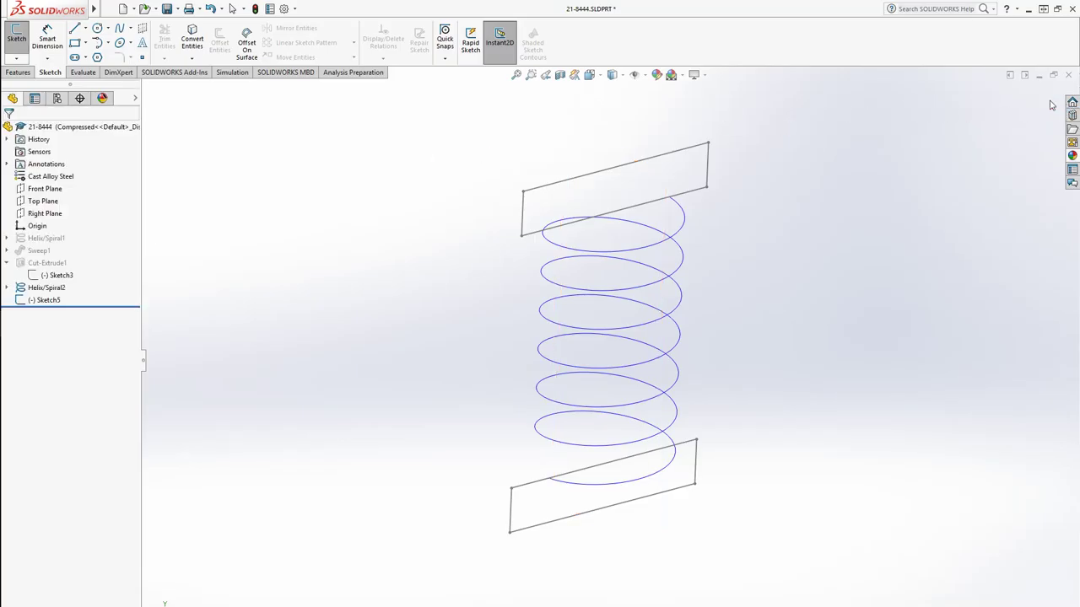
pyautogui.click(8, 251)
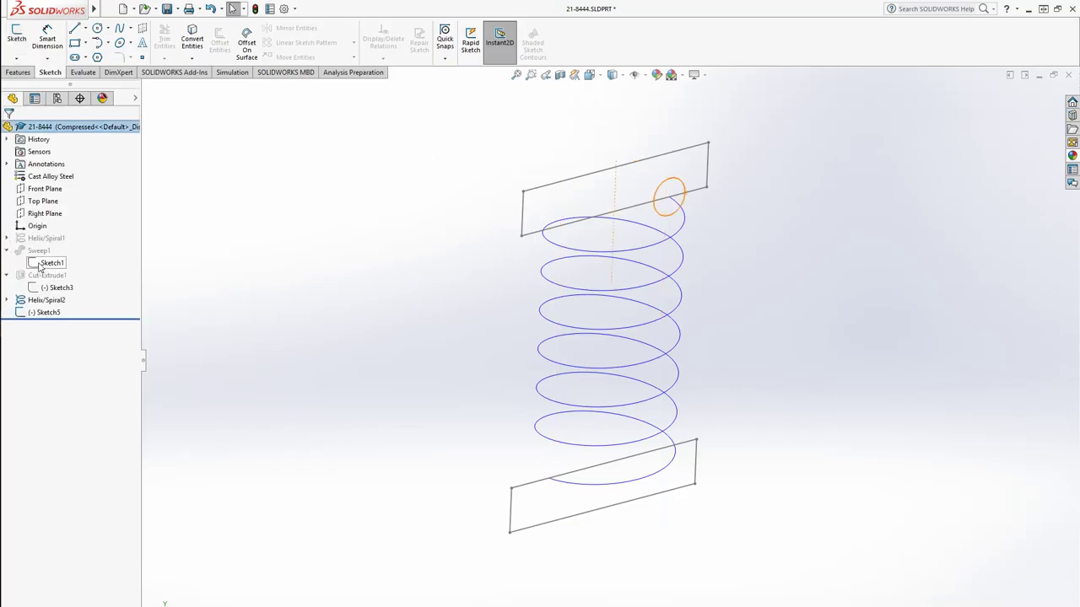
pyautogui.click(16, 38)
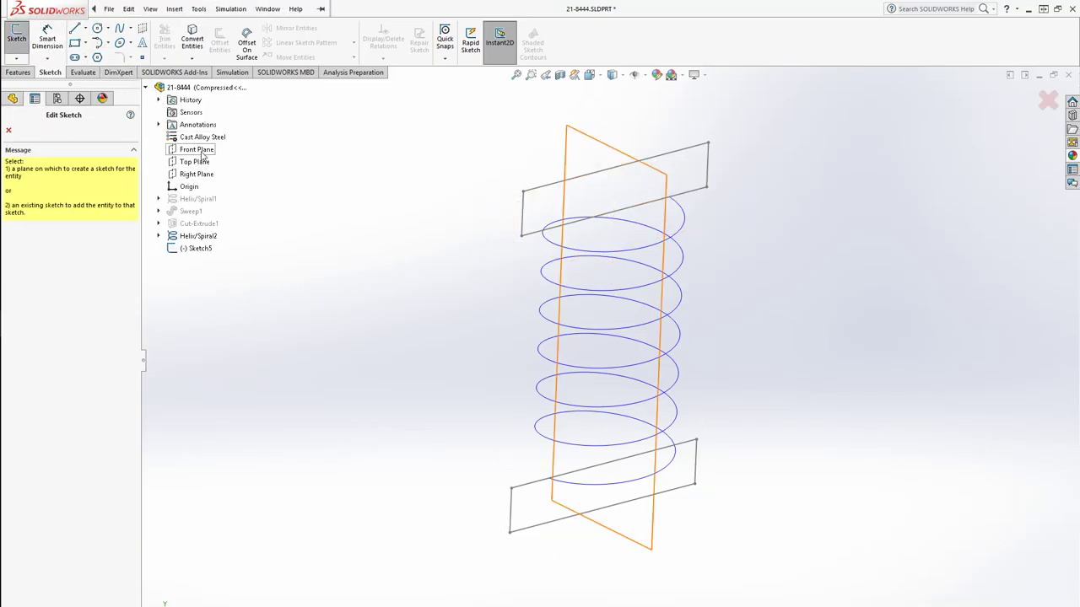
pyautogui.click(200, 175)
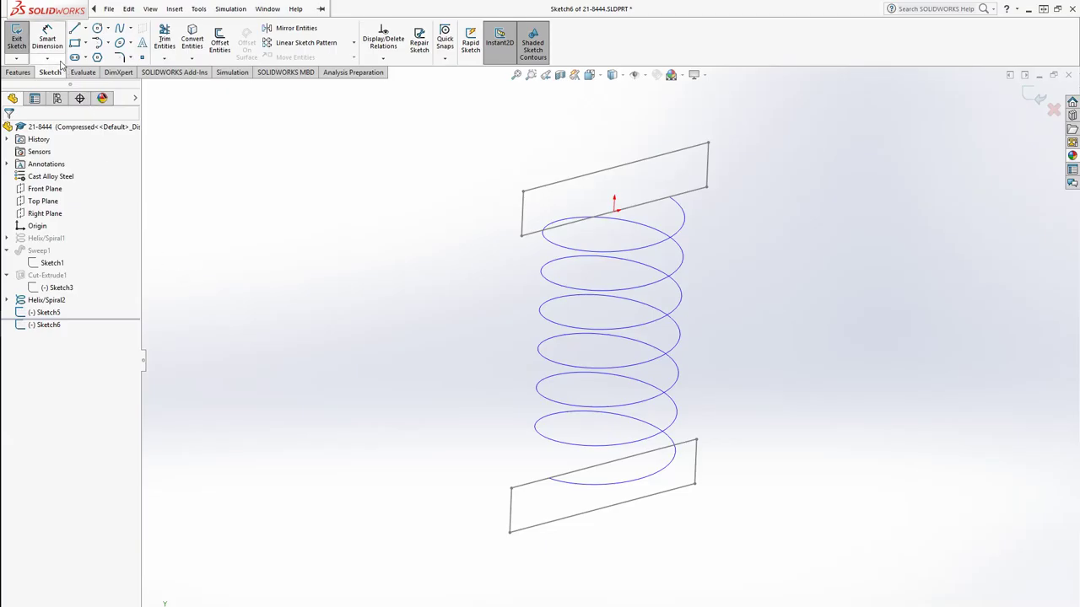
pyautogui.click(192, 41)
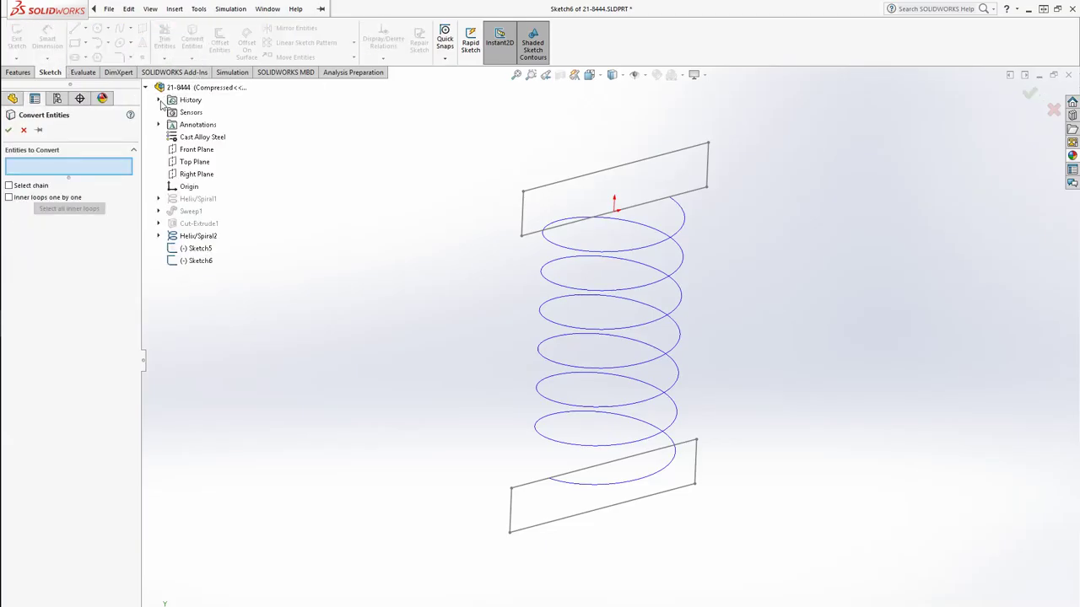
pyautogui.click(158, 211)
pyautogui.click(204, 224)
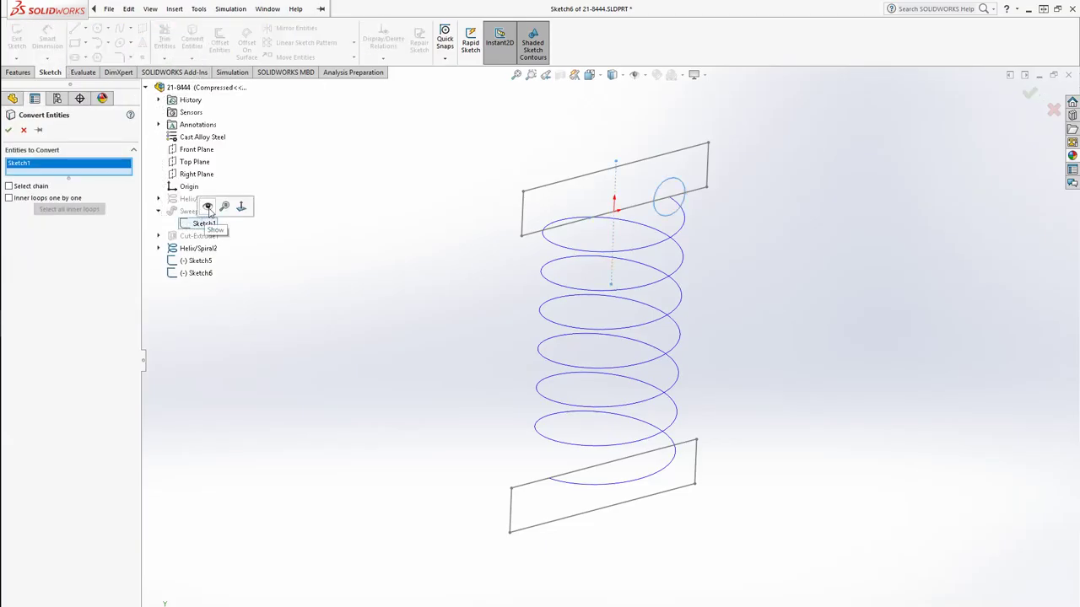
pyautogui.click(8, 131)
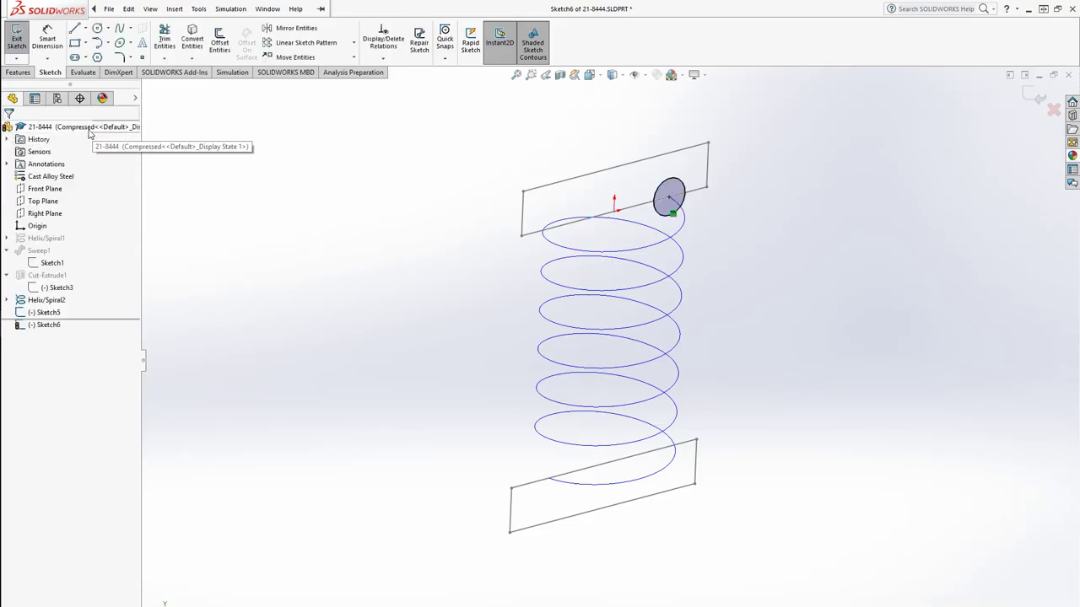
pyautogui.click(1034, 97)
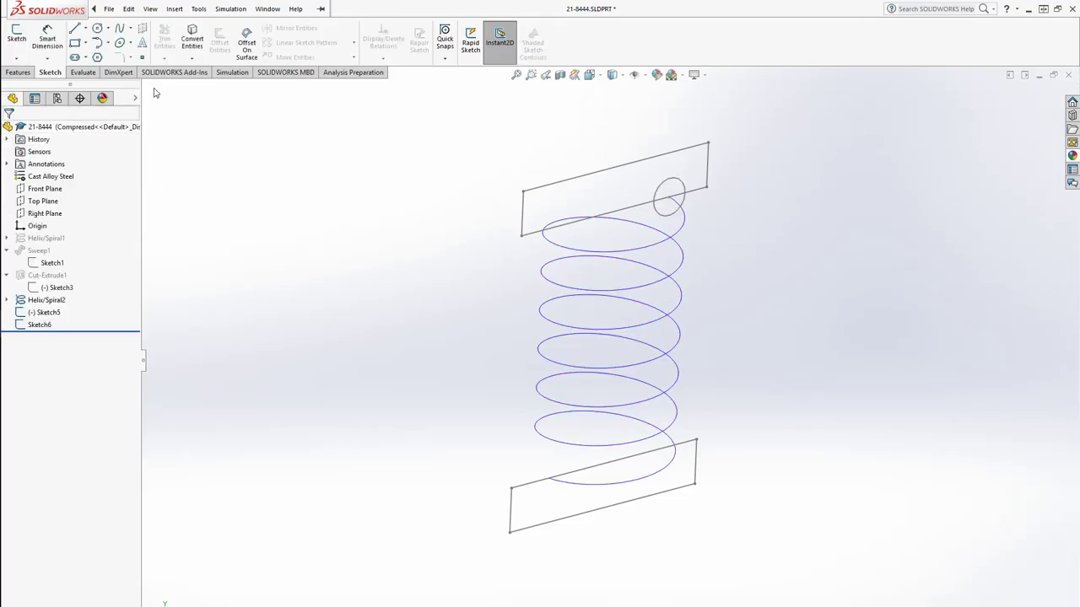
pyautogui.click(21, 72)
# Step: Sweep the Sketch6 circle along Helix/Spiral2 to form Sweep2
pyautogui.click(101, 28)
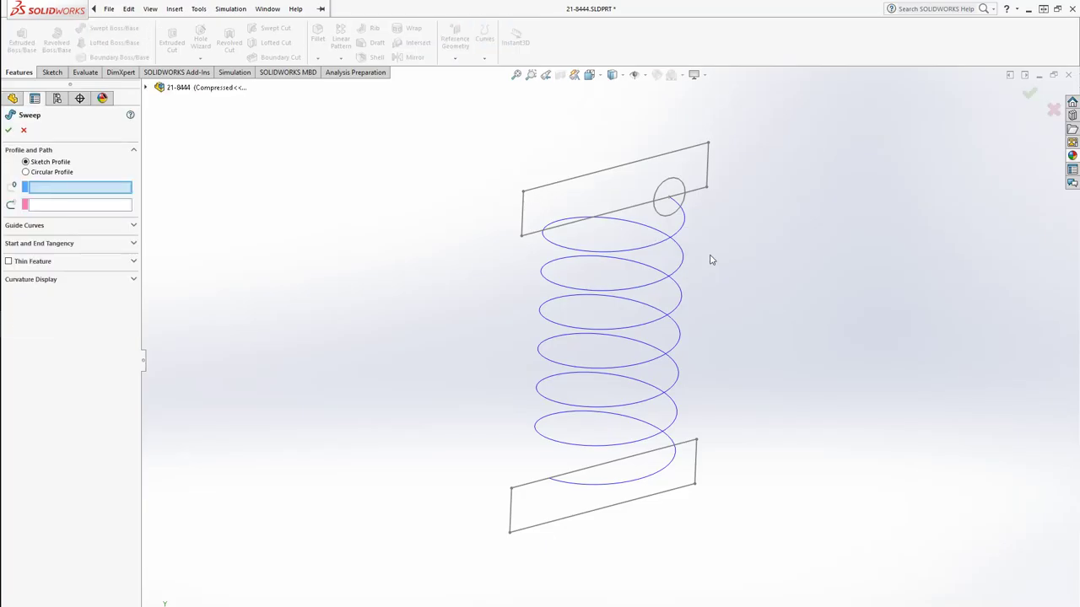
pyautogui.click(672, 221)
pyautogui.click(683, 240)
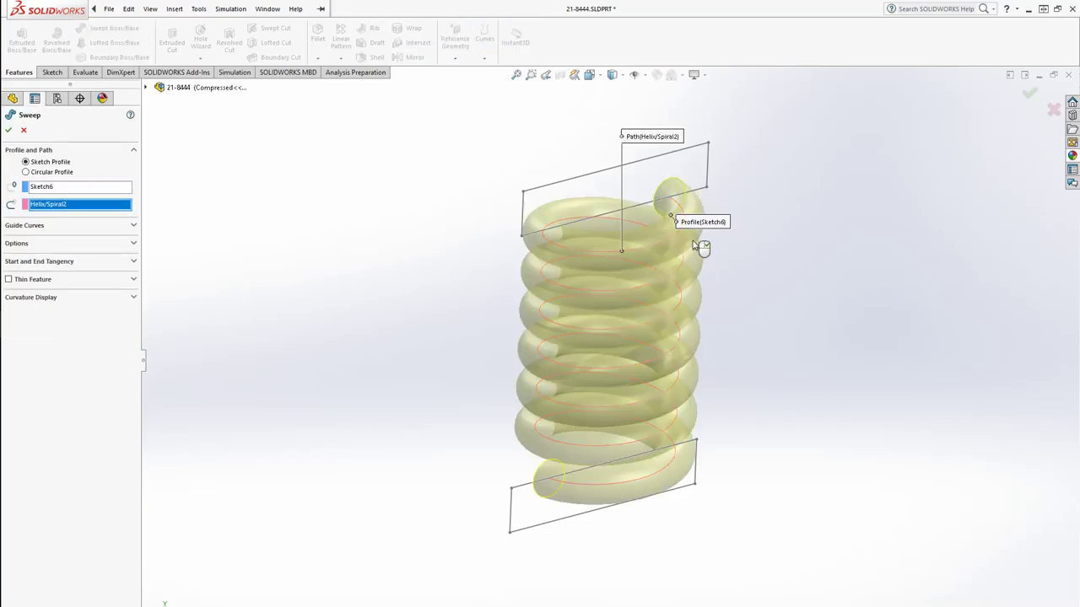
pyautogui.click(1029, 93)
pyautogui.click(53, 72)
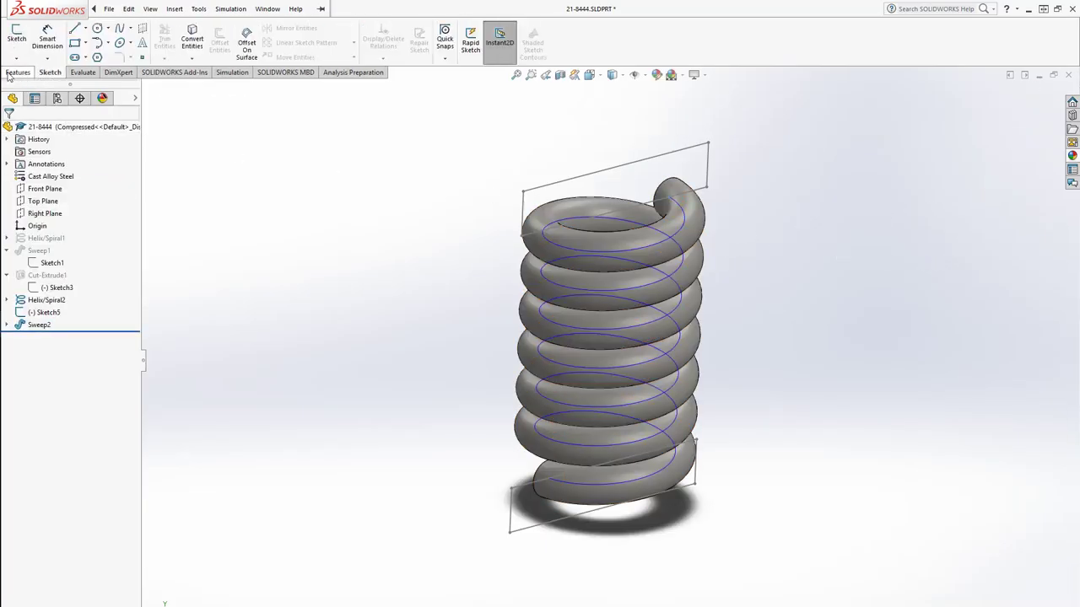
# Step: Cut Sketch5's end regions Through All - Both to flatten the spring ends
pyautogui.click(18, 71)
pyautogui.click(171, 40)
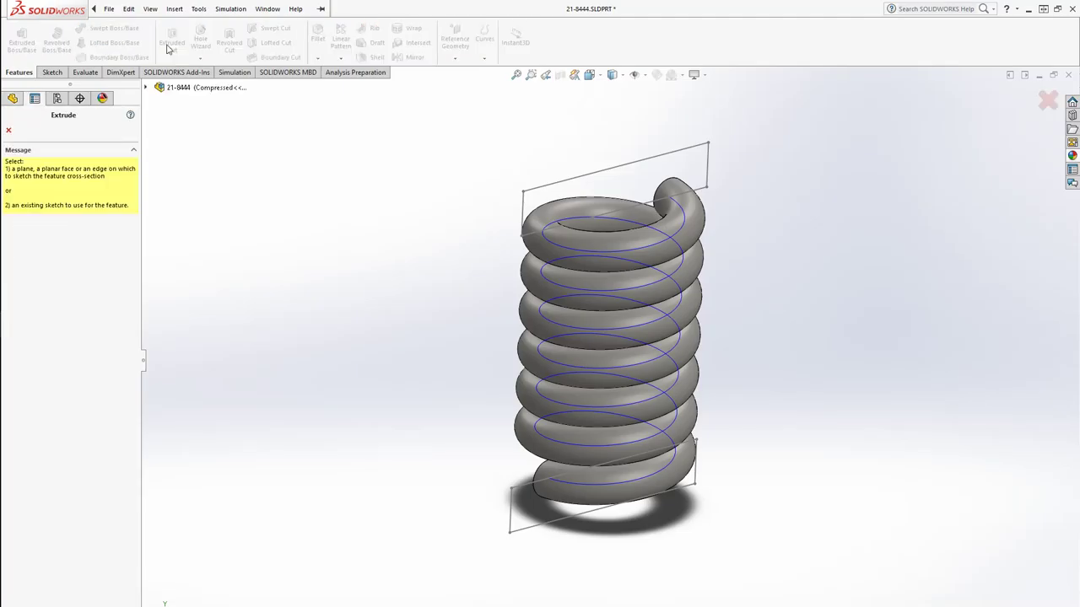
pyautogui.click(533, 194)
pyautogui.click(76, 197)
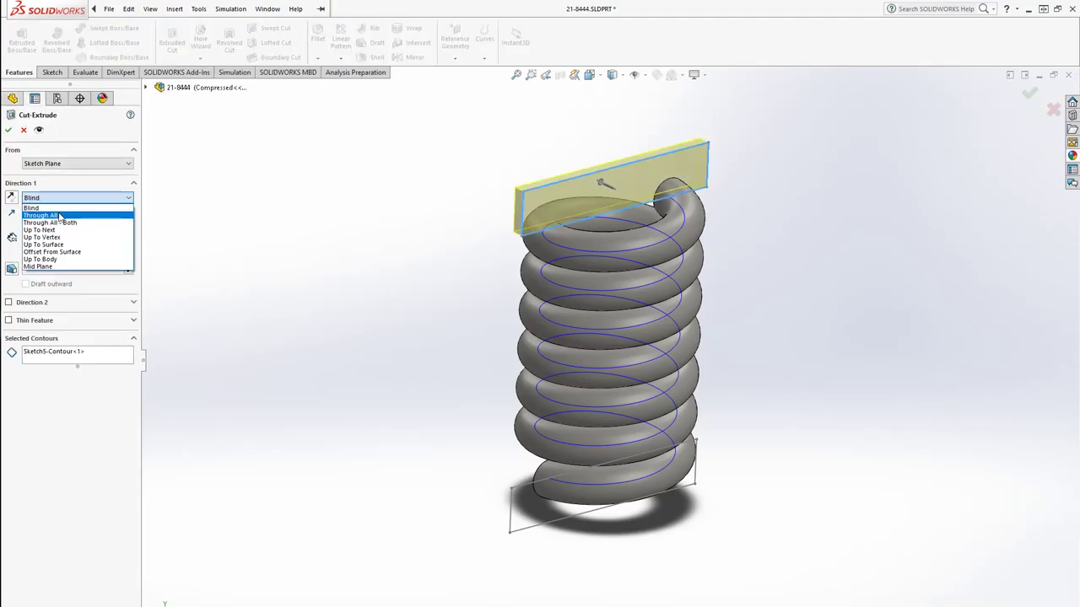
pyautogui.click(62, 223)
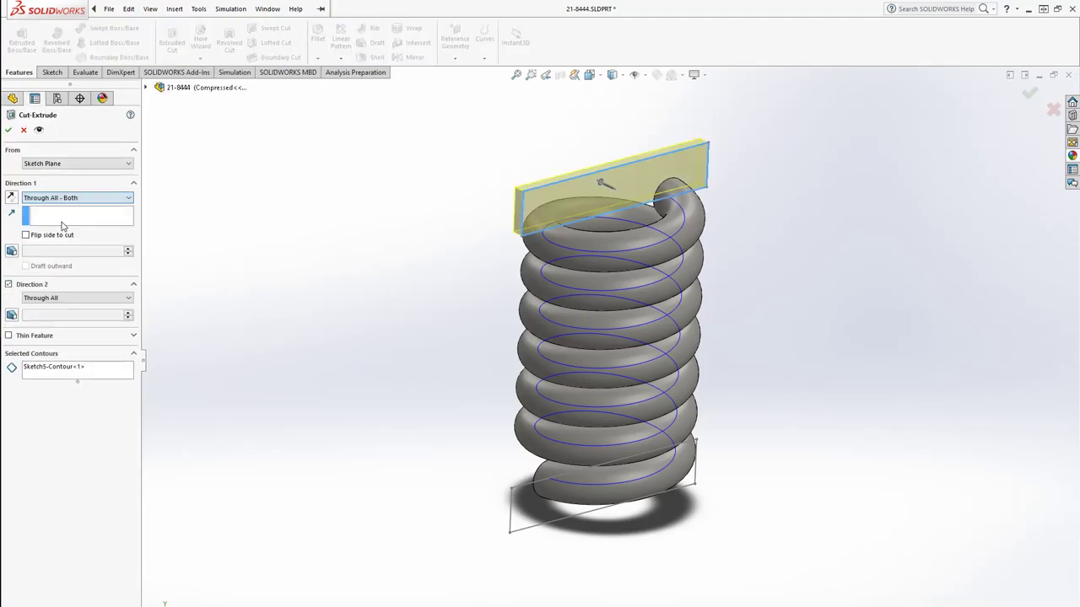
pyautogui.click(82, 378)
pyautogui.click(557, 517)
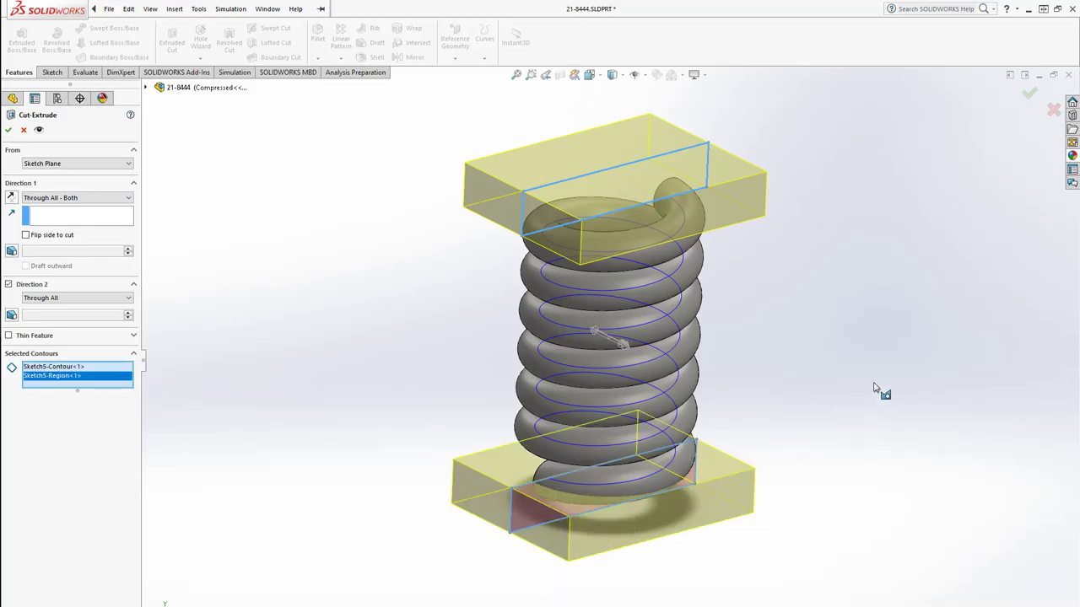
pyautogui.click(1030, 95)
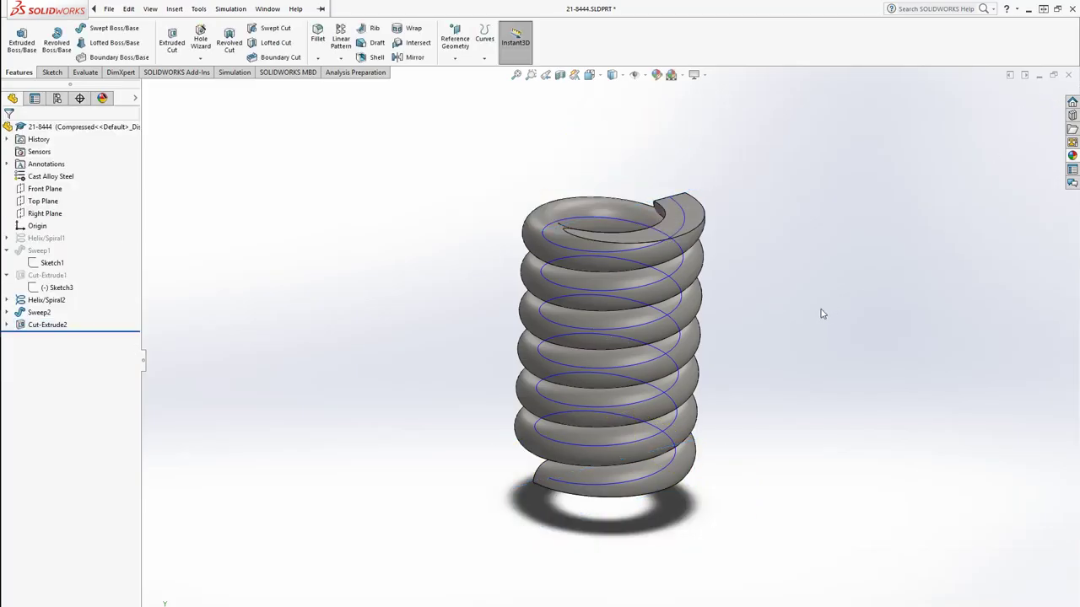
pyautogui.click(666, 312)
# Step: Save the spring part with Ctrl+S
pyautogui.rightClick(666, 311)
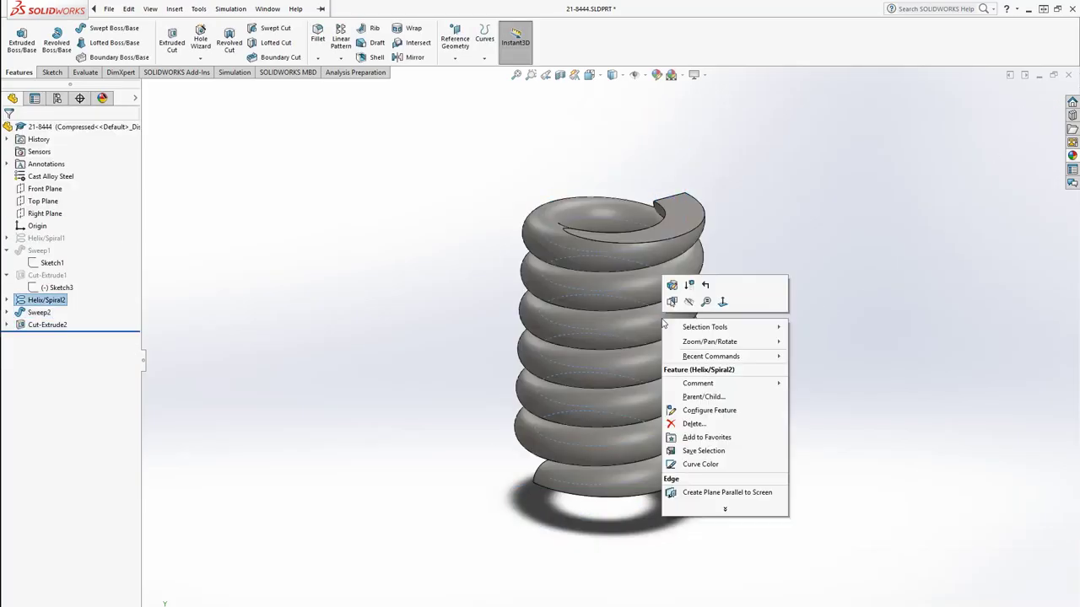
pyautogui.press('Escape')
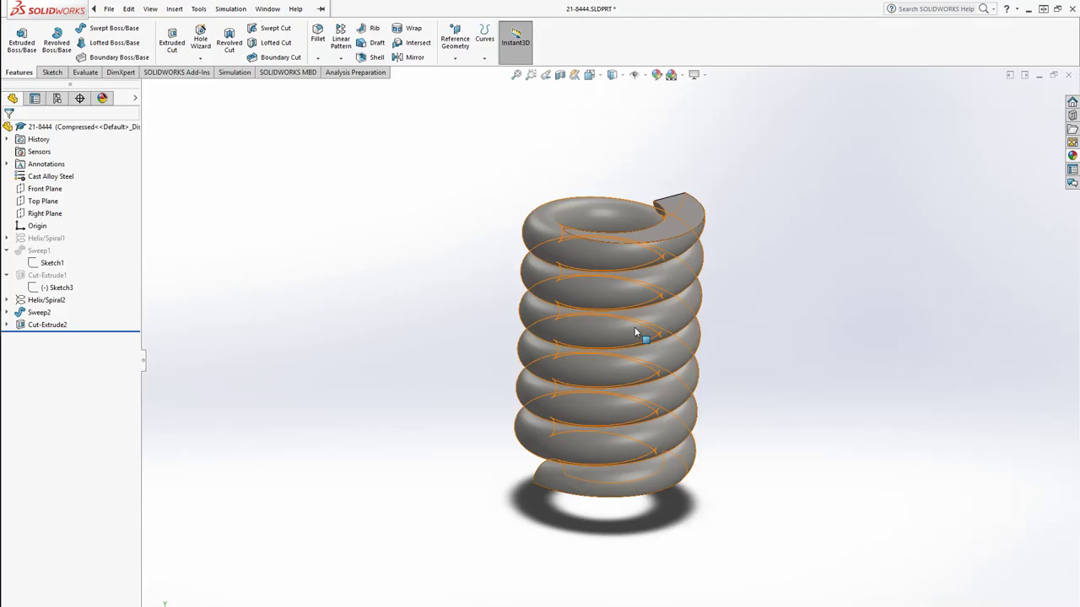
pyautogui.hotkey('ctrl', 's')
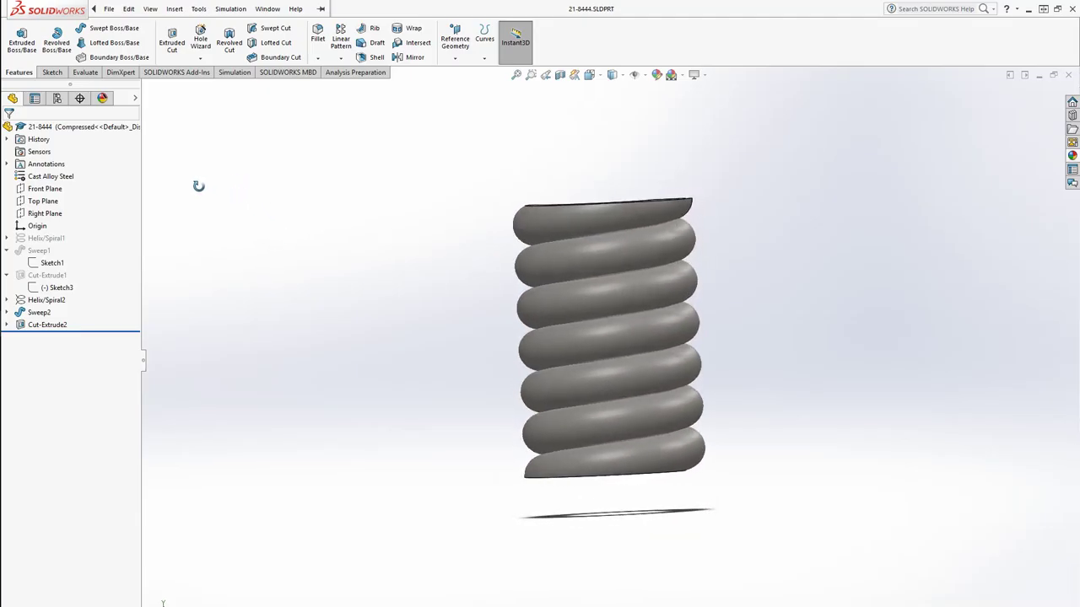
# Step: Toggle between Uncompressed and Compressed, leave Compressed active, and return to the assembly
pyautogui.click(58, 98)
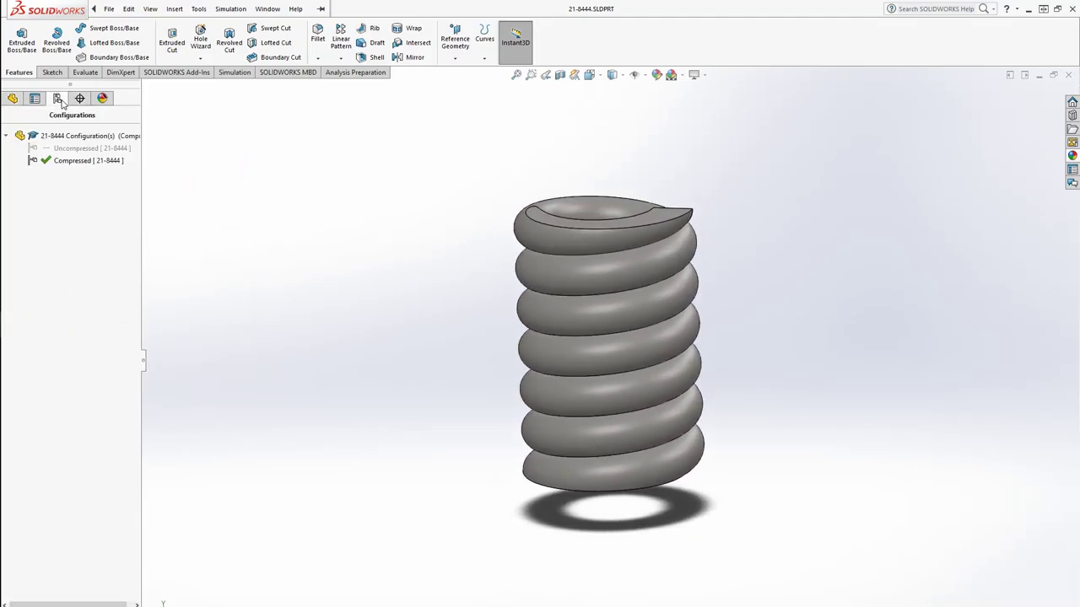
pyautogui.doubleClick(72, 149)
pyautogui.doubleClick(71, 160)
pyautogui.doubleClick(74, 152)
pyautogui.doubleClick(72, 160)
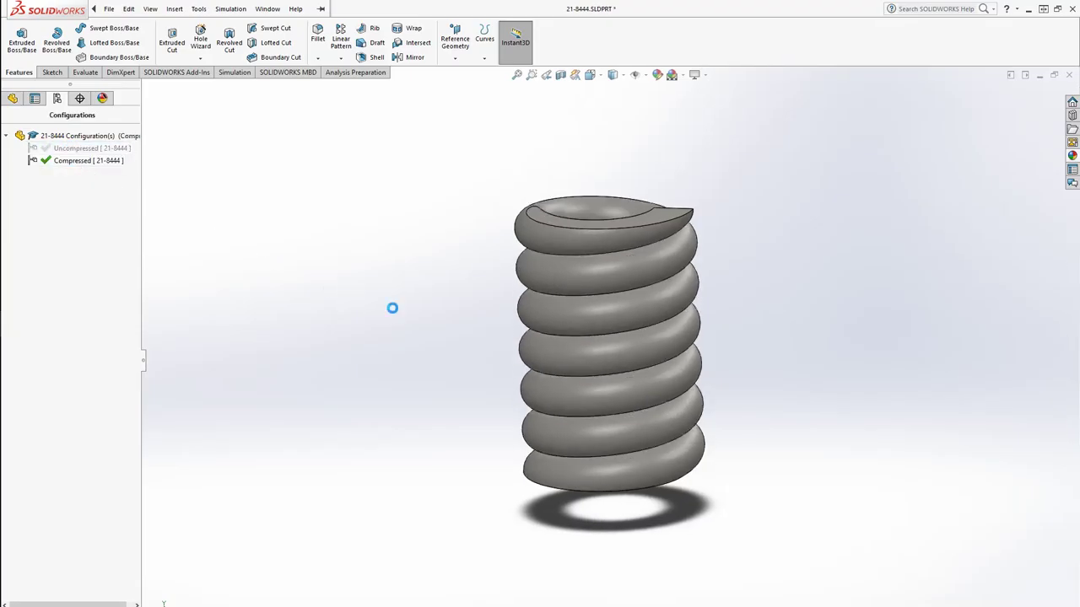
pyautogui.click(1070, 76)
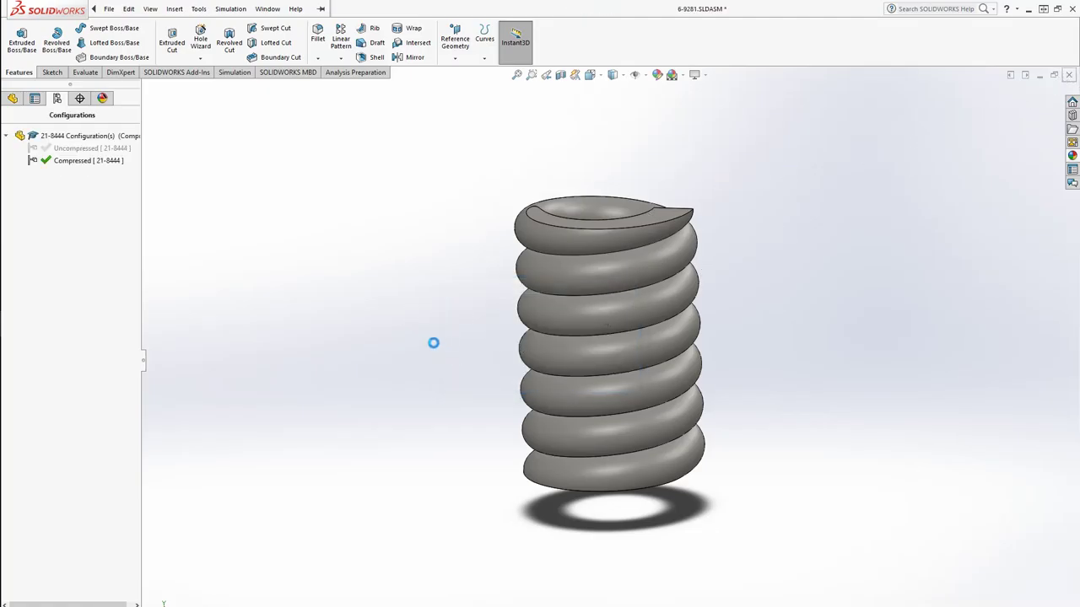
# Step: Switch the 21-8444 spring component to its Compressed configuration through Component Properties
pyautogui.click(619, 394)
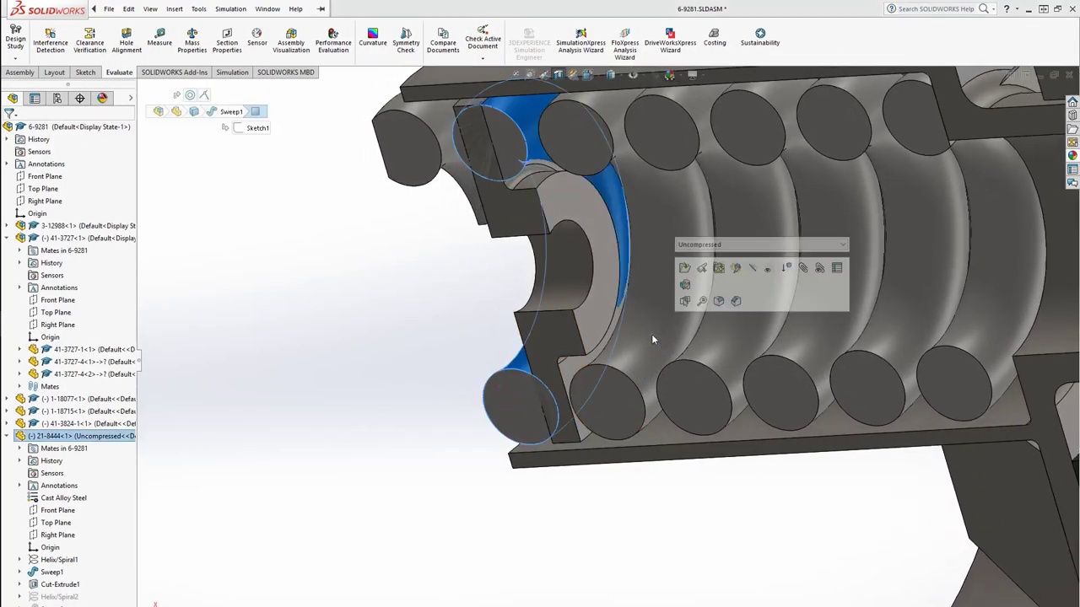
pyautogui.rightClick(46, 436)
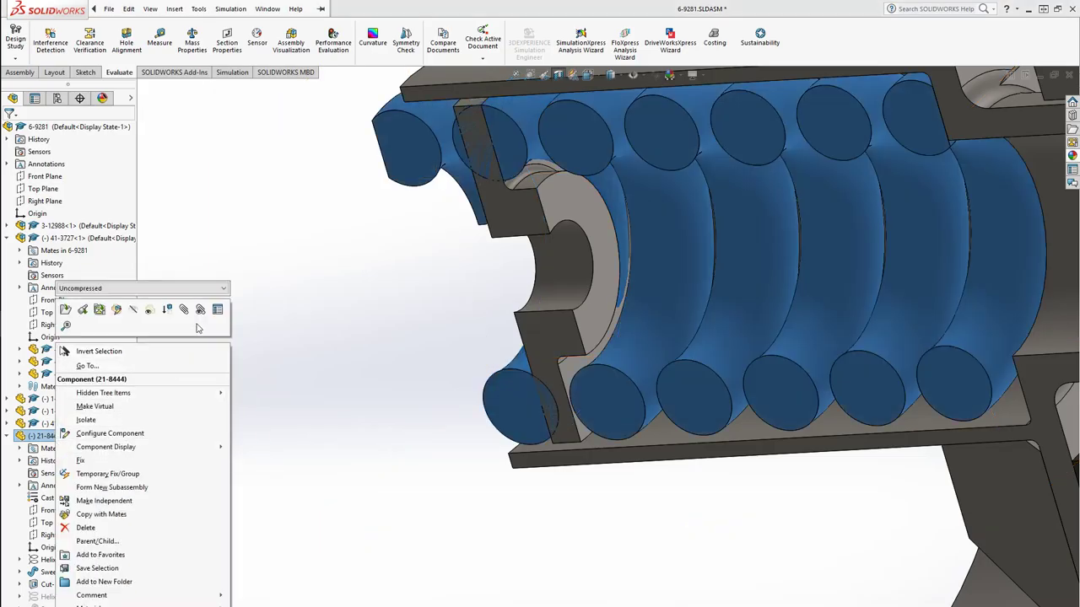
pyautogui.click(218, 310)
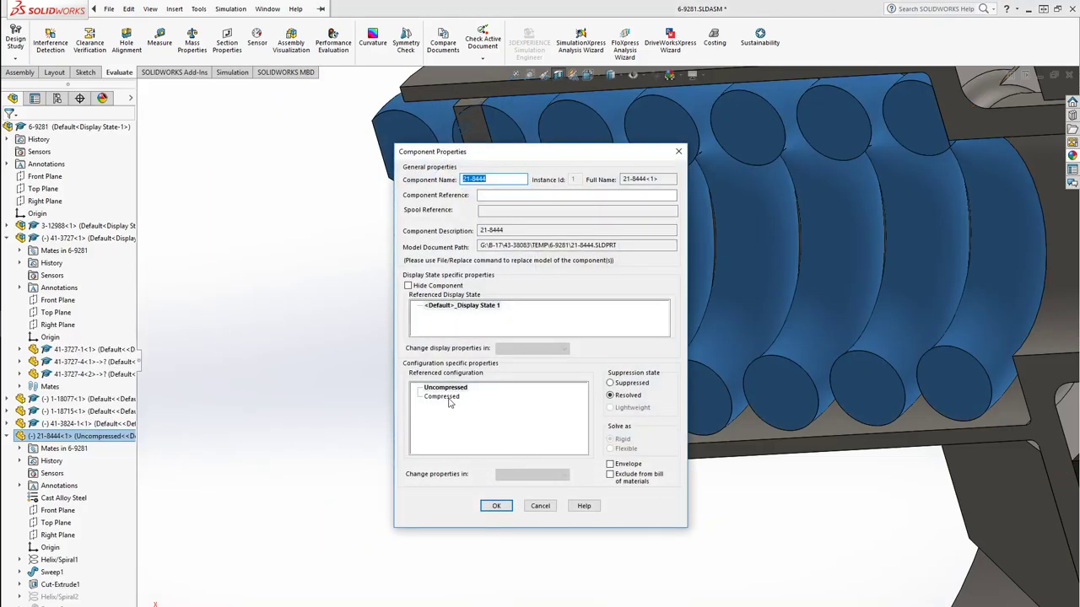
pyautogui.click(442, 397)
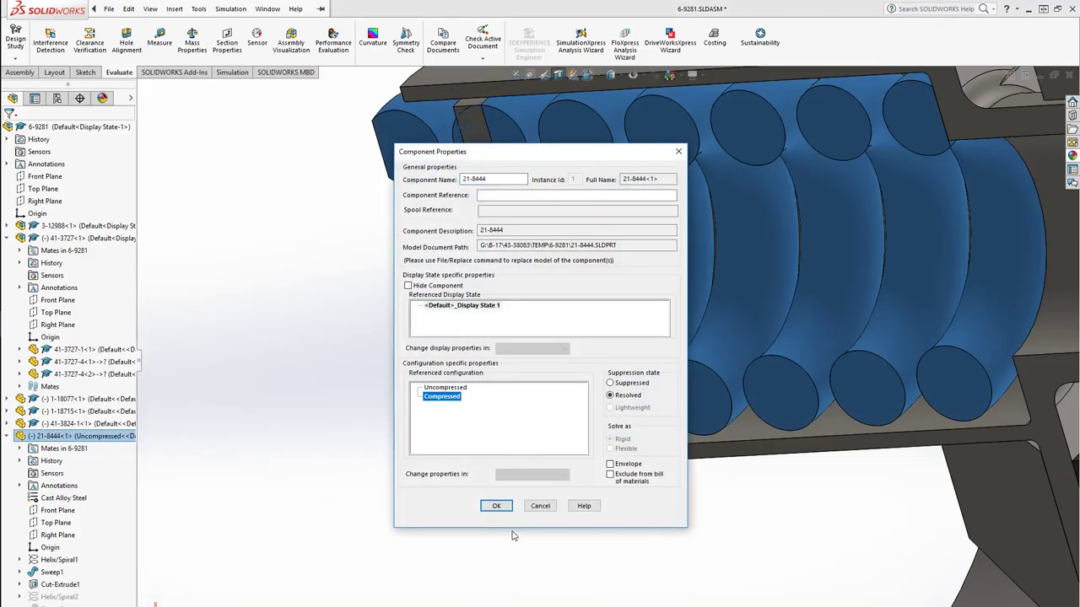
pyautogui.click(497, 506)
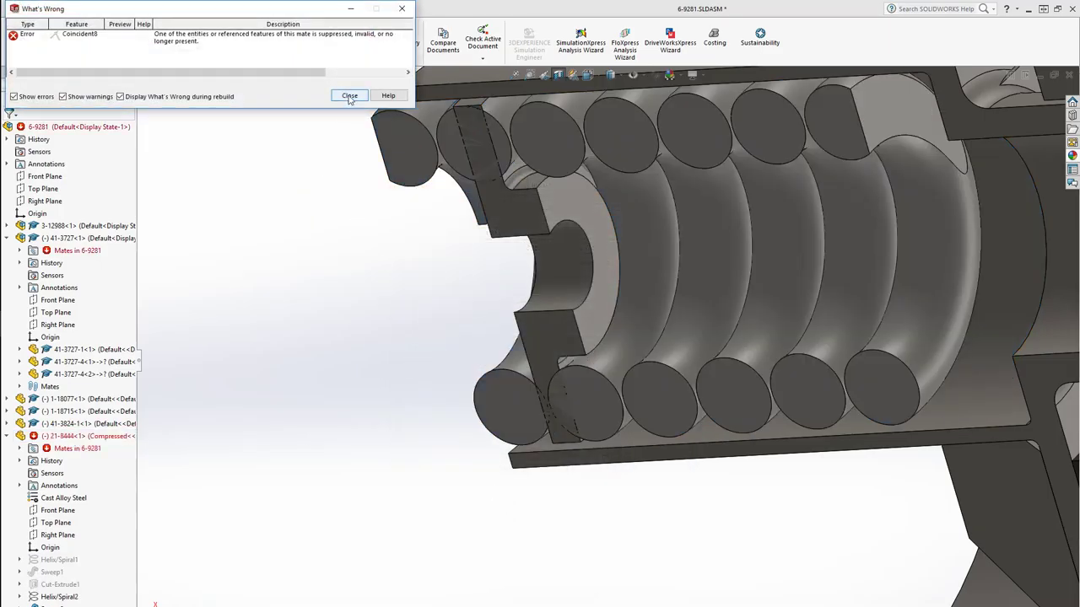
# Step: Dismiss the mate error report and edit Coincident8, deleting its missing face reference
pyautogui.click(349, 96)
pyautogui.moveTo(266, 388); pyautogui.dragTo(501, 391, button='middle')
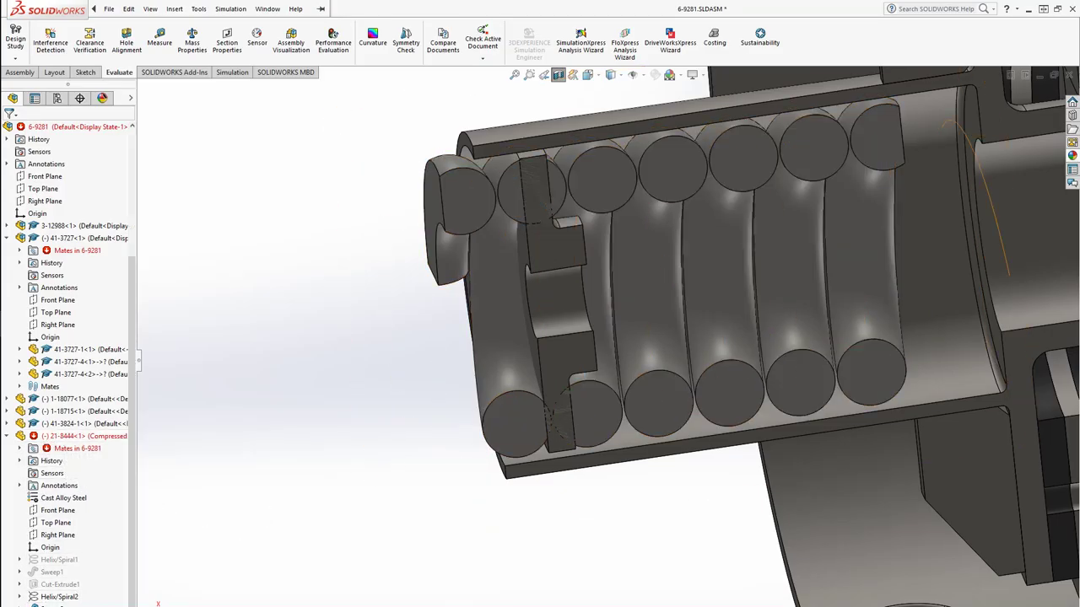
pyautogui.scroll(-5, 67, 338)
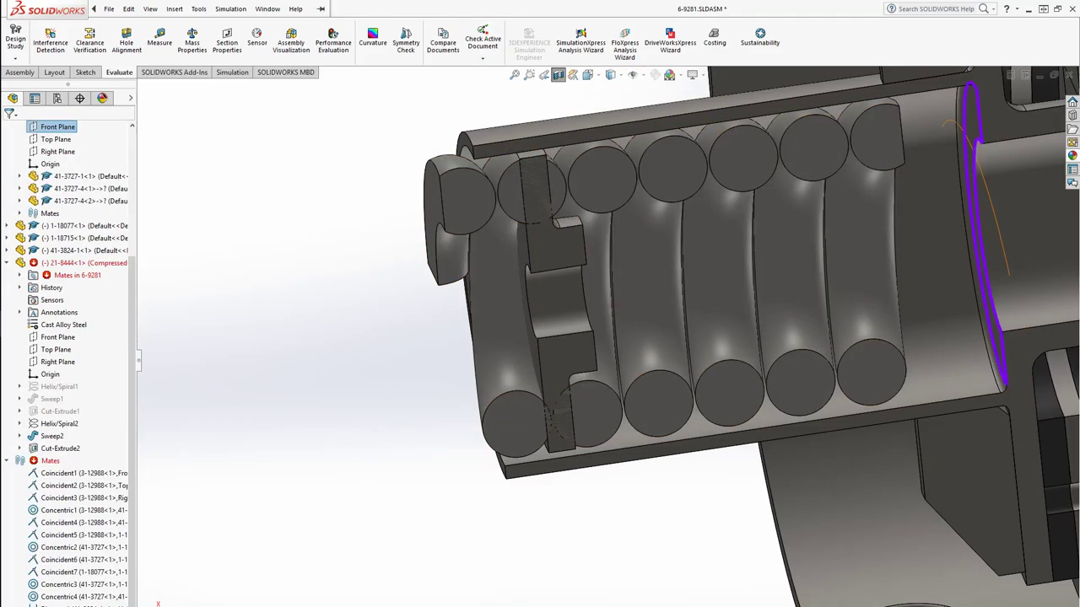
pyautogui.click(67, 602)
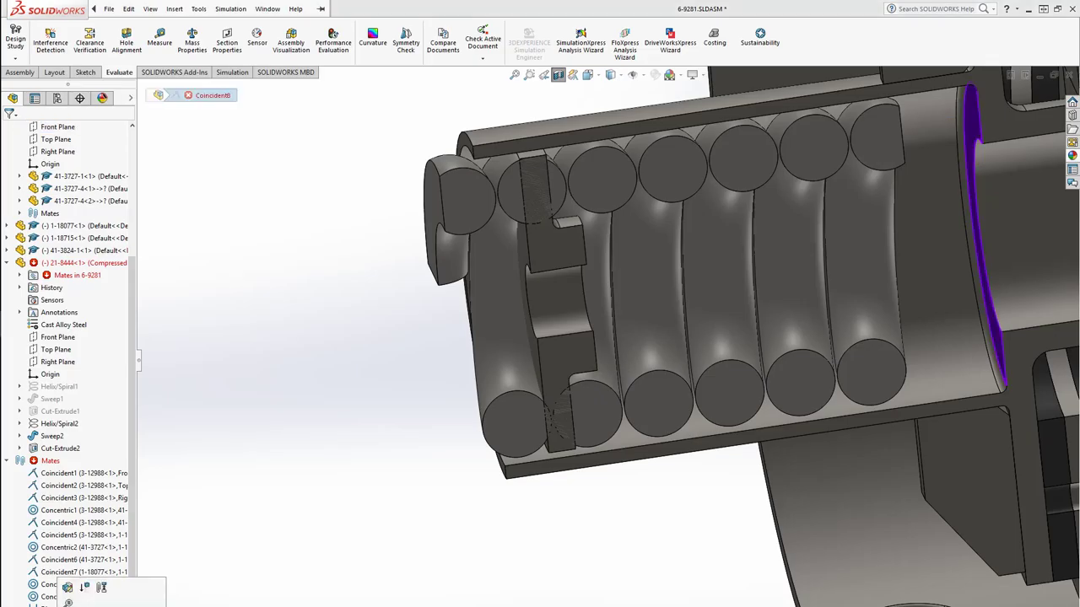
pyautogui.click(67, 589)
pyautogui.click(104, 196)
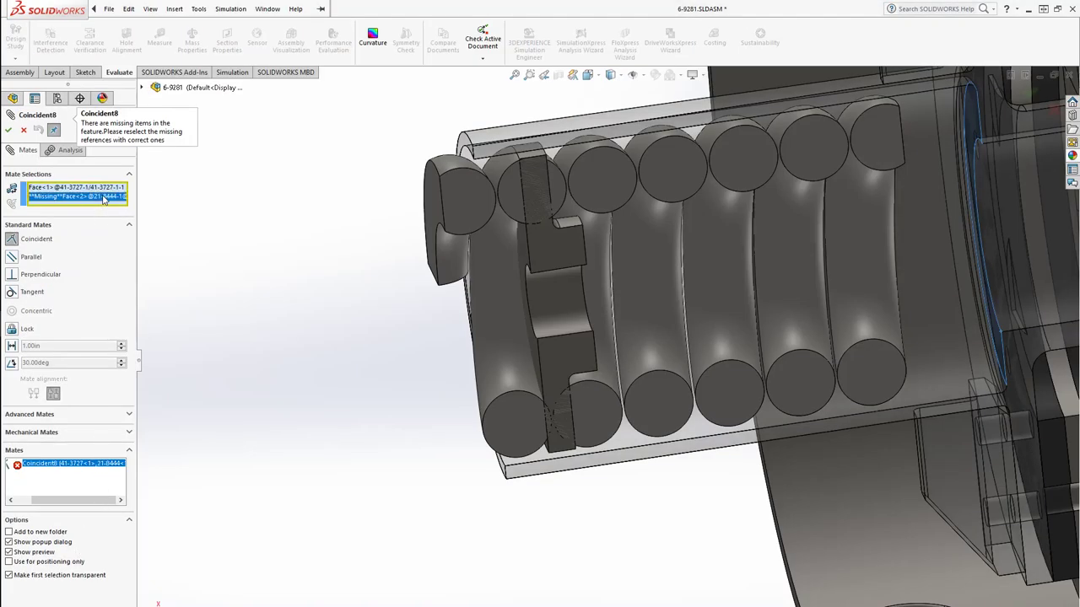
pyautogui.press('Delete')
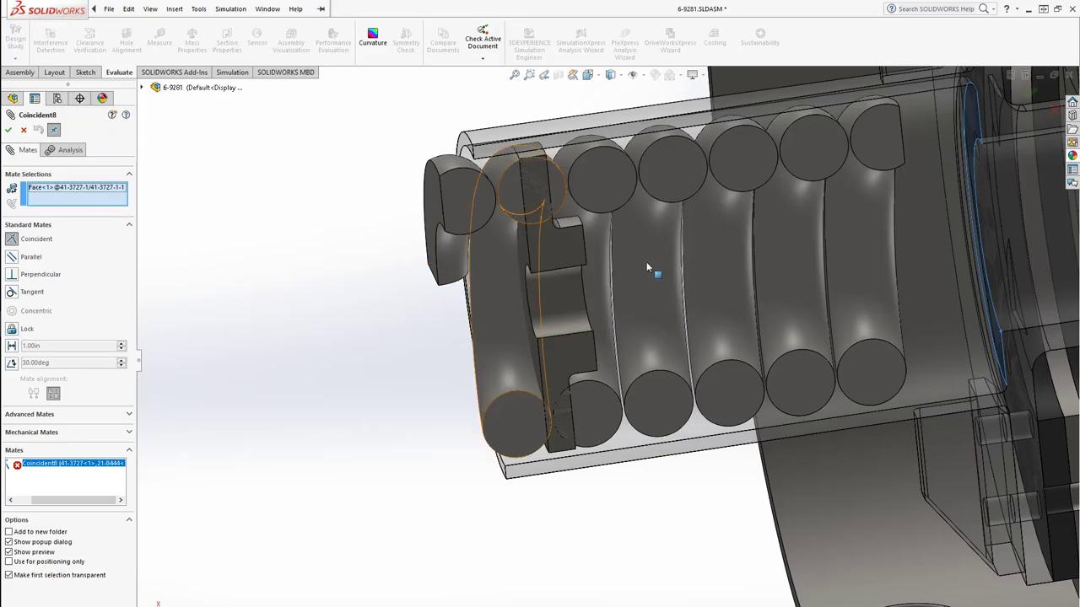
# Step: Give Coincident8 the spring's end face as its new reference and accept the mate
pyautogui.moveTo(662, 274); pyautogui.dragTo(574, 297, button='middle')
pyautogui.click(730, 181)
pyautogui.press('Return')
pyautogui.moveTo(551, 329); pyautogui.dragTo(636, 261, button='middle')
pyautogui.press('Escape')
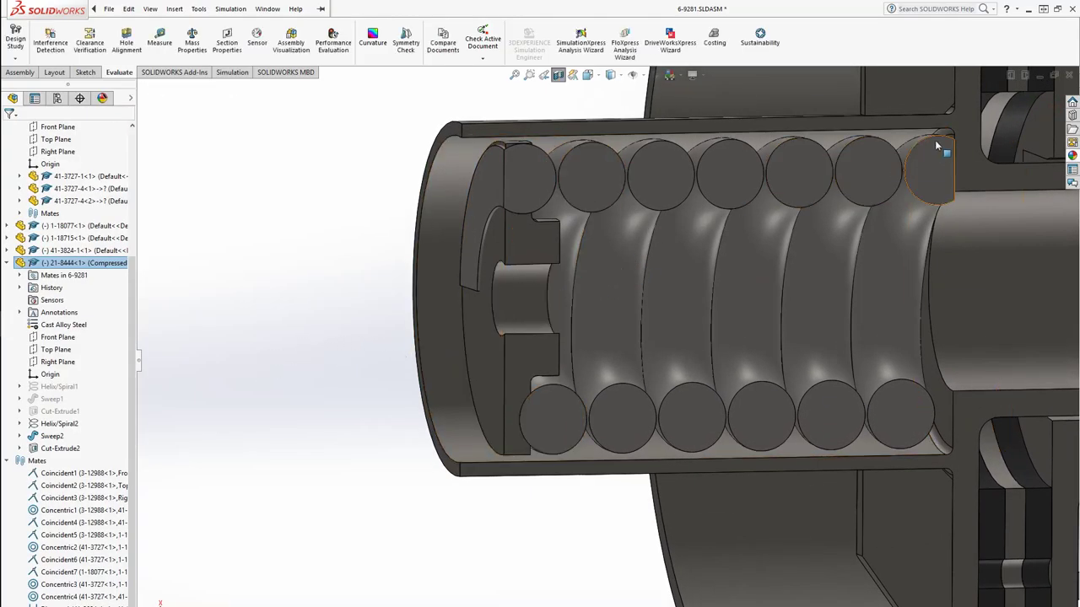
pyautogui.moveTo(542, 421); pyautogui.dragTo(497, 355, button='middle')
pyautogui.click(498, 355)
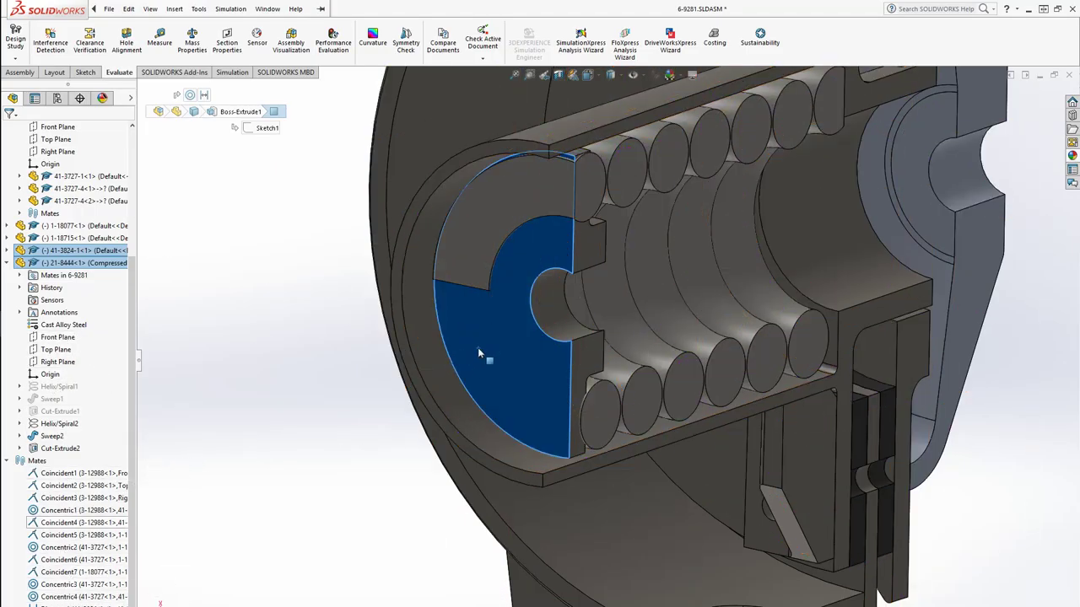
# Step: Edit the Distance1 mate and delete its old mate face selections
pyautogui.click(77, 597)
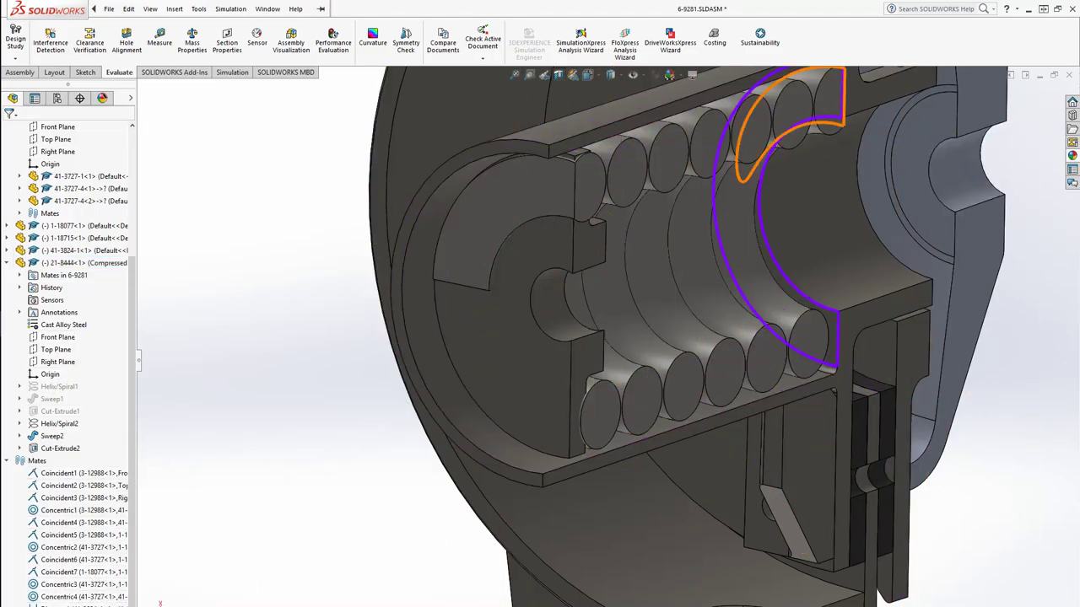
pyautogui.click(80, 595)
pyautogui.click(81, 577)
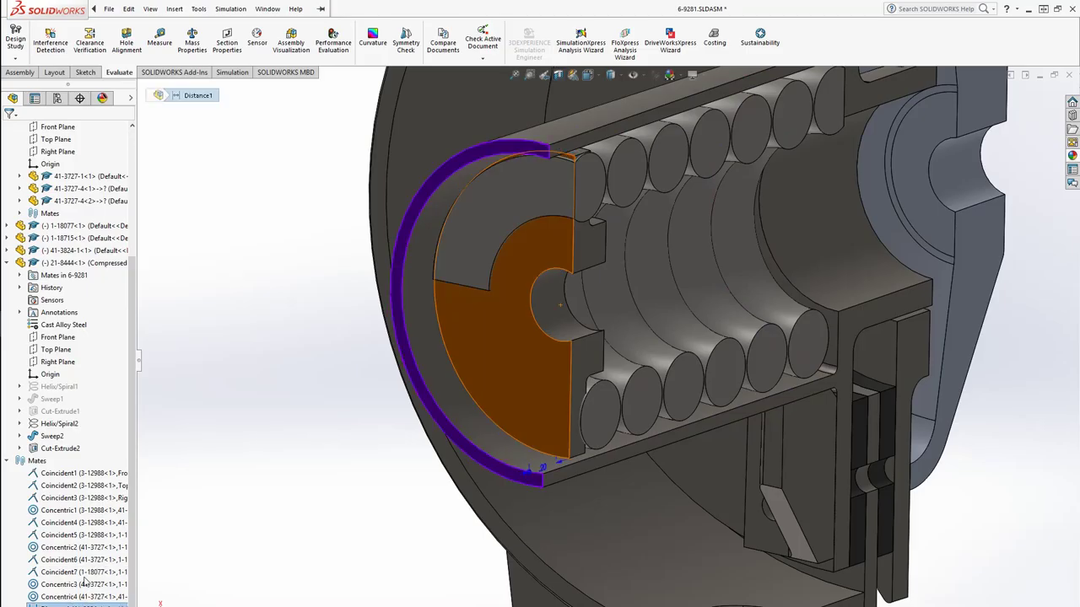
pyautogui.click(79, 188)
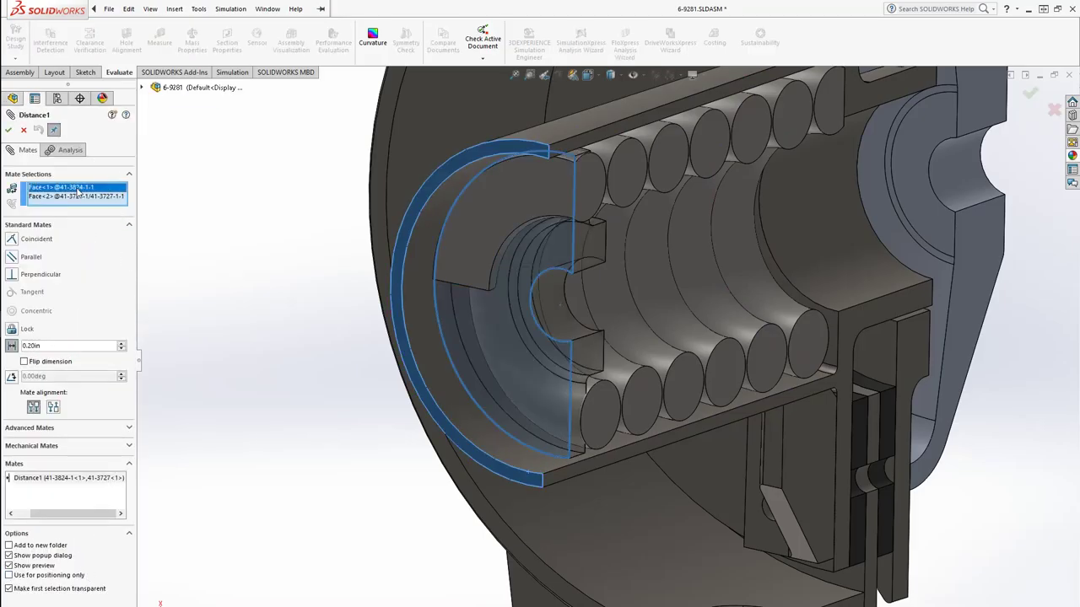
pyautogui.click(78, 196)
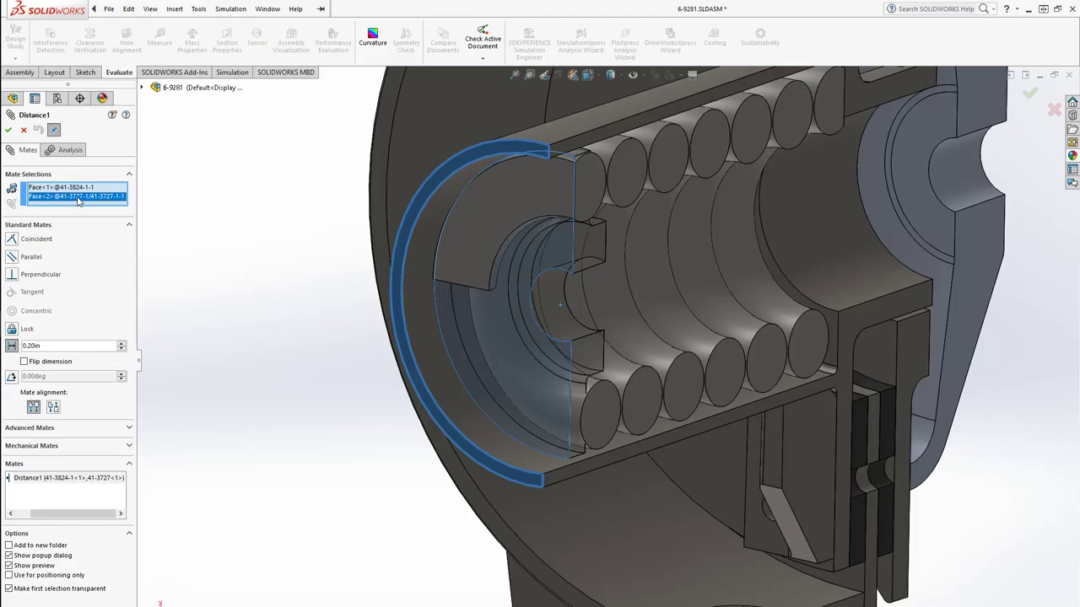
pyautogui.keyDown('shift'); pyautogui.click(78, 188); pyautogui.keyUp('shift')
pyautogui.press('Delete')
# Step: Pick new faces on 41-3824 and 41-3727 and flip the mate alignment
pyautogui.moveTo(456, 338); pyautogui.dragTo(878, 324, button='middle')
pyautogui.click(480, 393)
pyautogui.click(877, 325)
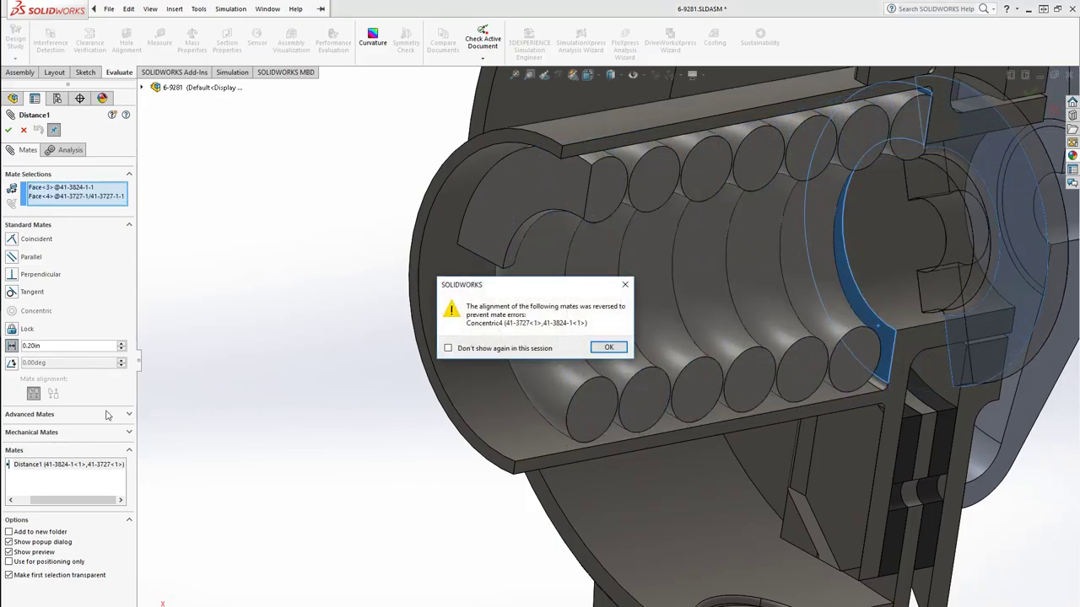
pyautogui.click(608, 347)
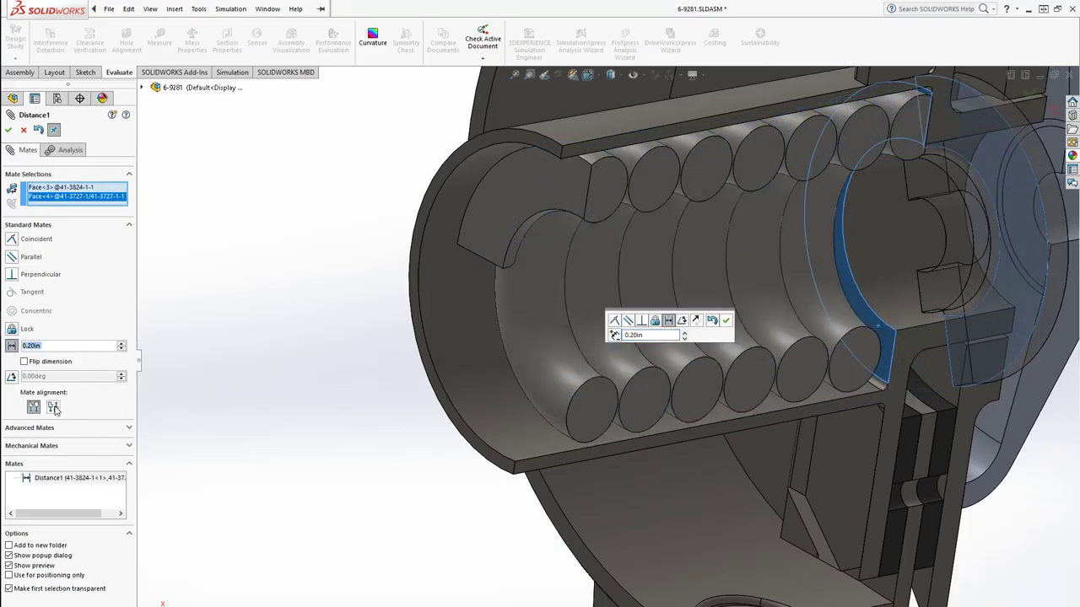
pyautogui.click(53, 408)
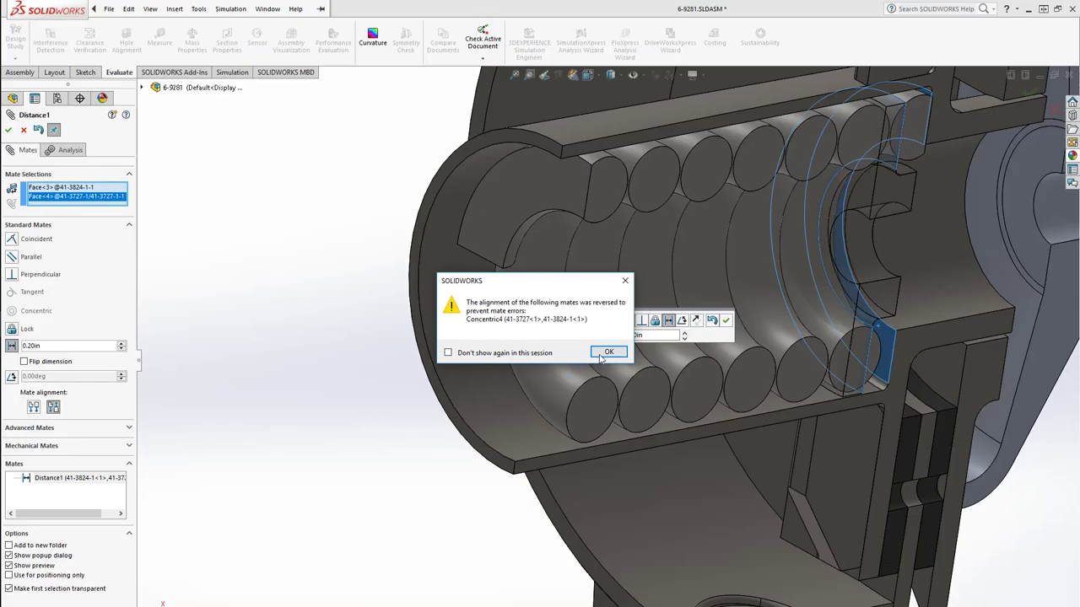
pyautogui.click(601, 357)
# Step: Set the Distance1 distance to 2.06in and finish the mate
pyautogui.click(72, 347)
pyautogui.write('2.06')
pyautogui.press('Return')
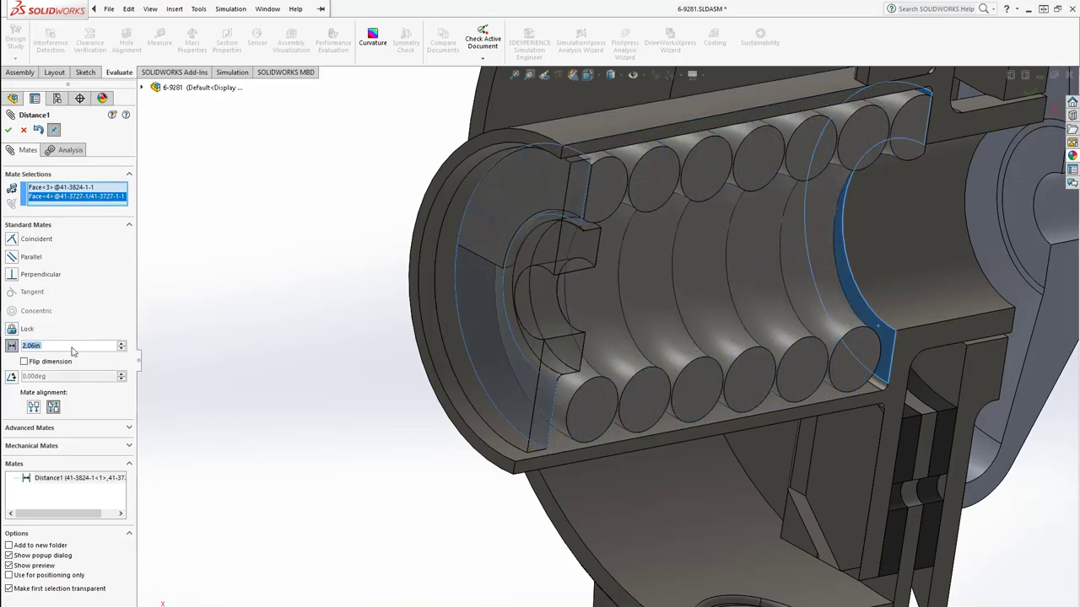
pyautogui.press('Return')
pyautogui.press('Return')
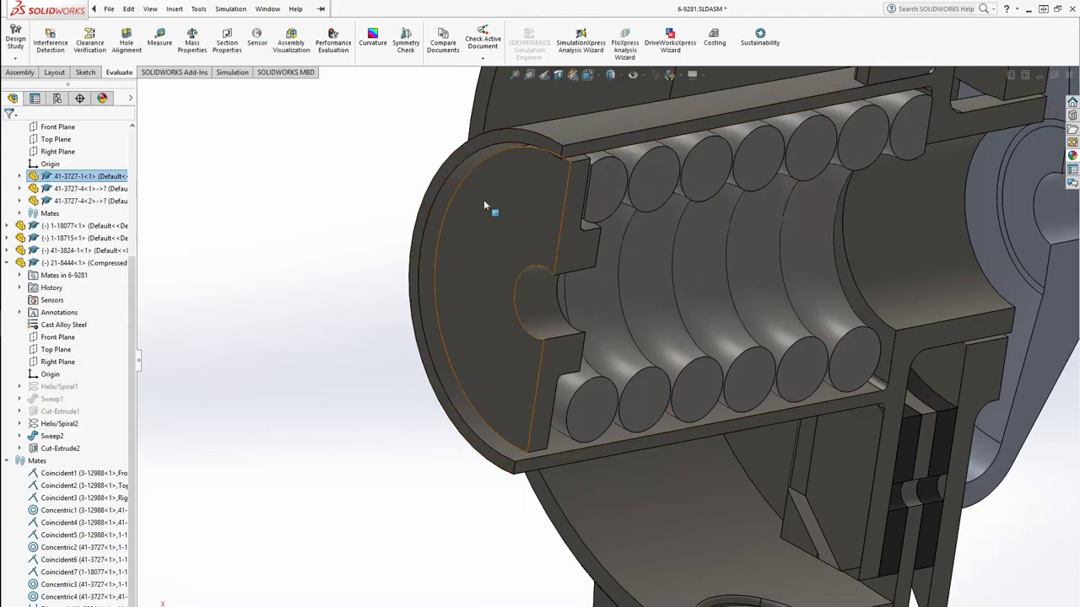
pyautogui.moveTo(485, 205); pyautogui.dragTo(877, 371, button='middle')
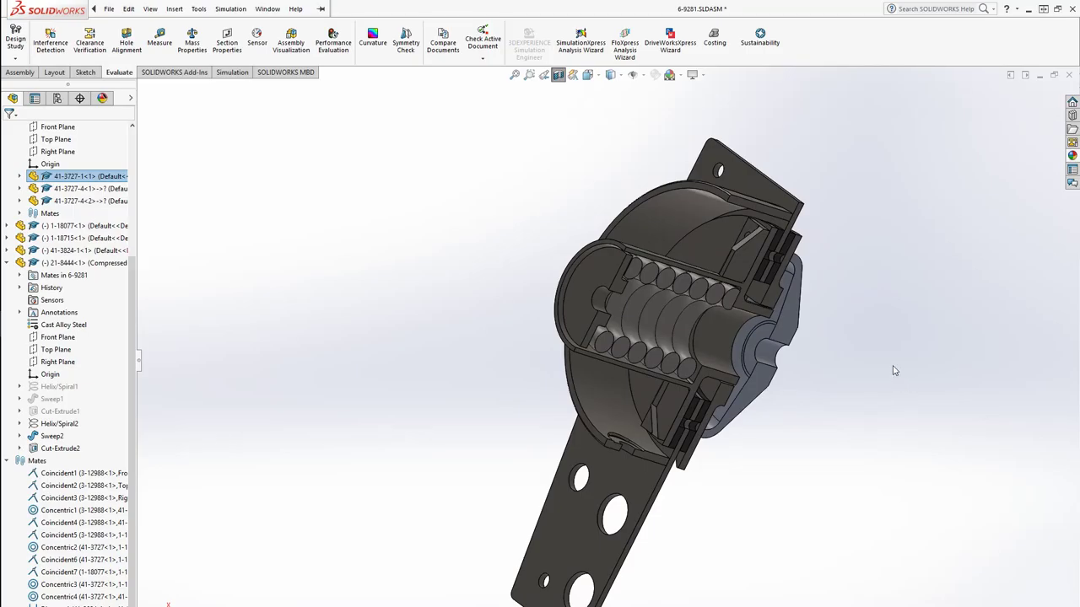
# Step: Re-apply the section view and turn the assembly to a straight side view
pyautogui.click(559, 77)
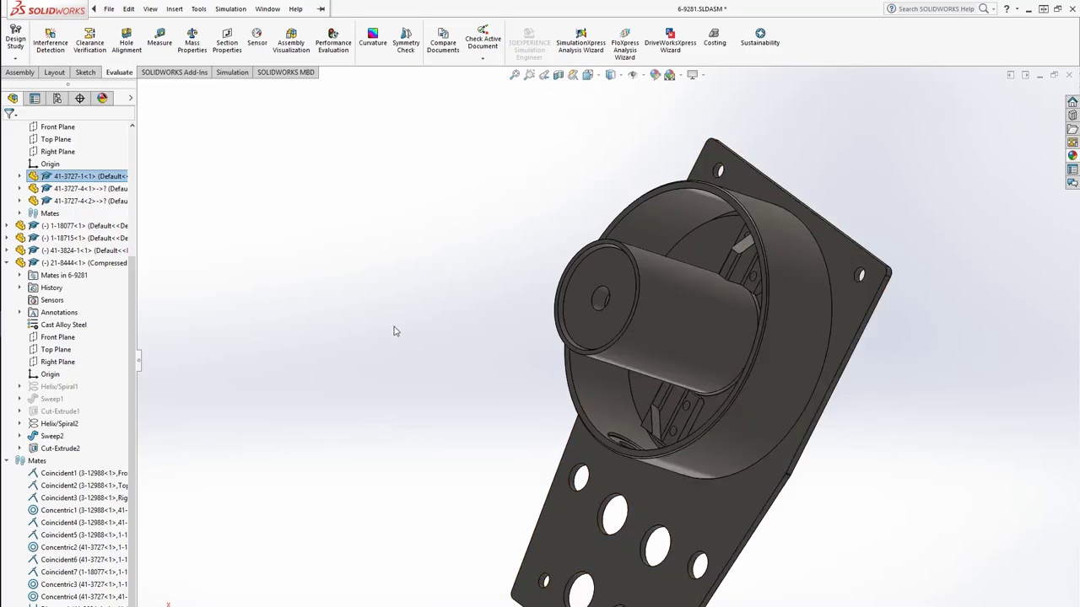
pyautogui.moveTo(487, 330)
pyautogui.mouseDown(button='middle')
pyautogui.moveTo(504, 374)
pyautogui.moveTo(502, 329)
pyautogui.mouseUp(button='middle')
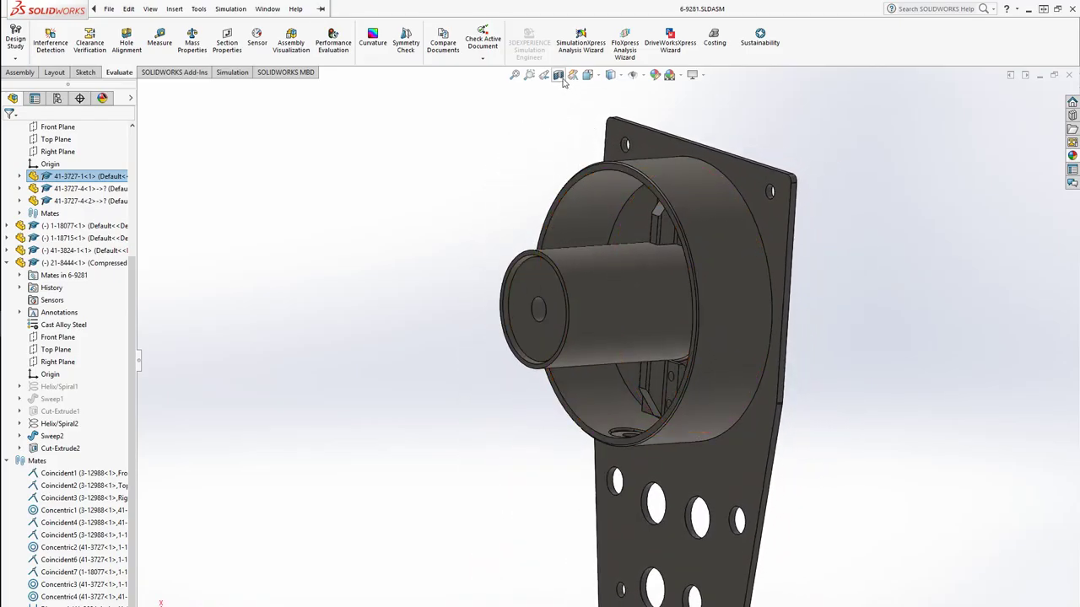
pyautogui.click(558, 76)
pyautogui.click(1030, 93)
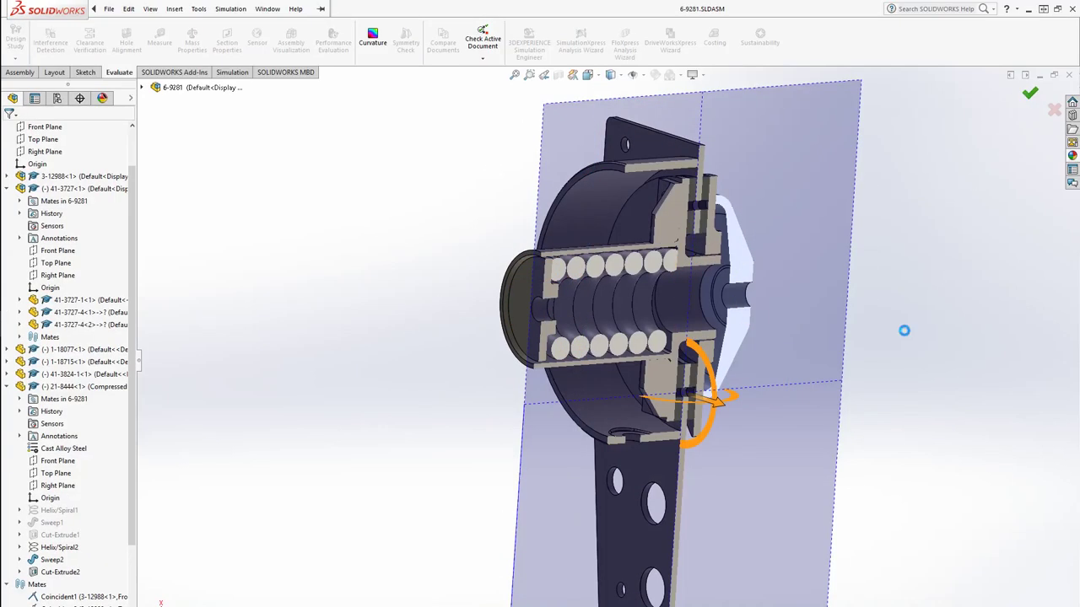
pyautogui.press('space')
pyautogui.click(725, 472)
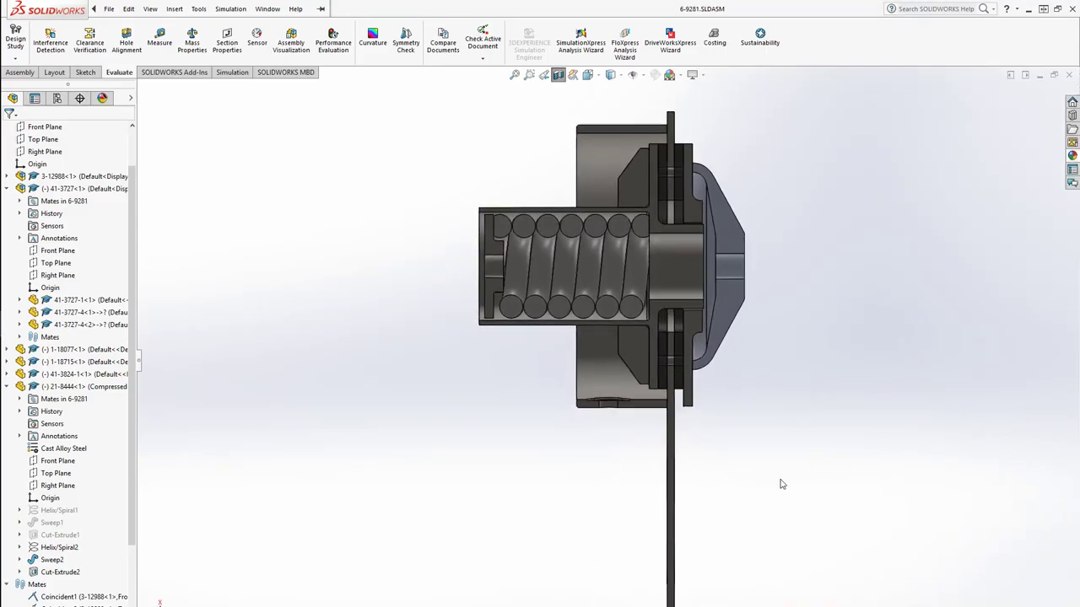
# Step: Glance at drawing 00000263.TIF, then turn off the section view in SOLIDWORKS
pyautogui.moveTo(17, 296)
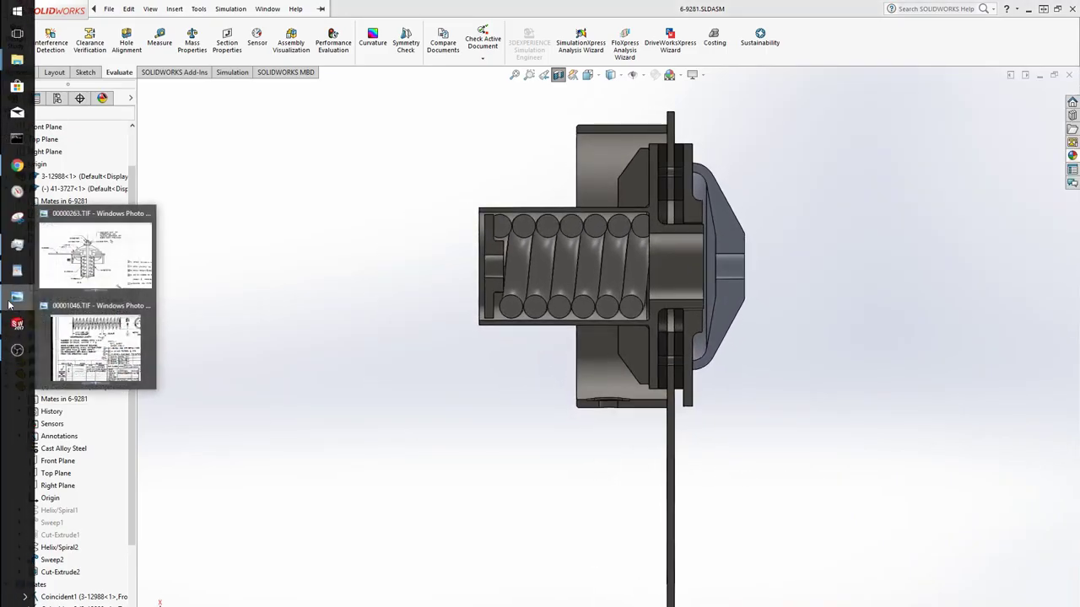
pyautogui.click(95, 253)
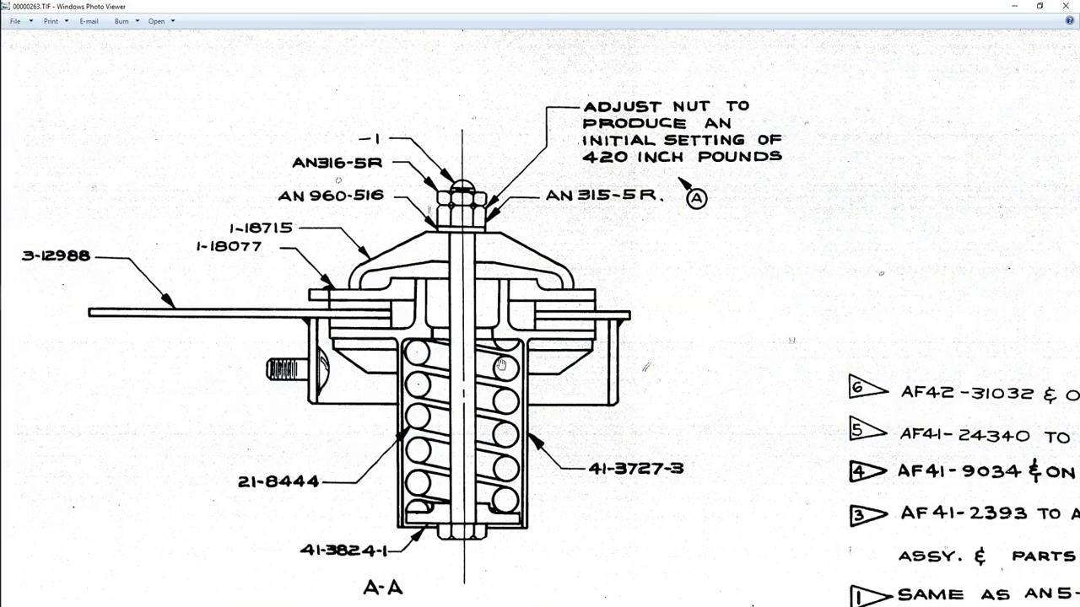
pyautogui.click(1013, 5)
pyautogui.scroll(-8, 634, 371)
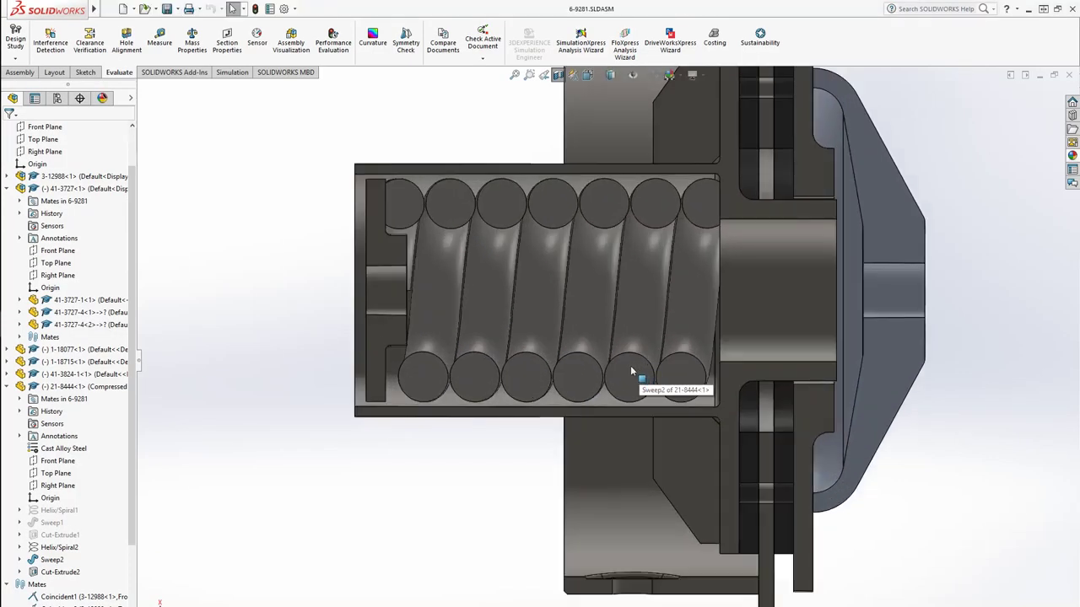
pyautogui.scroll(5, 634, 371)
pyautogui.moveTo(635, 371); pyautogui.dragTo(677, 376, button='middle')
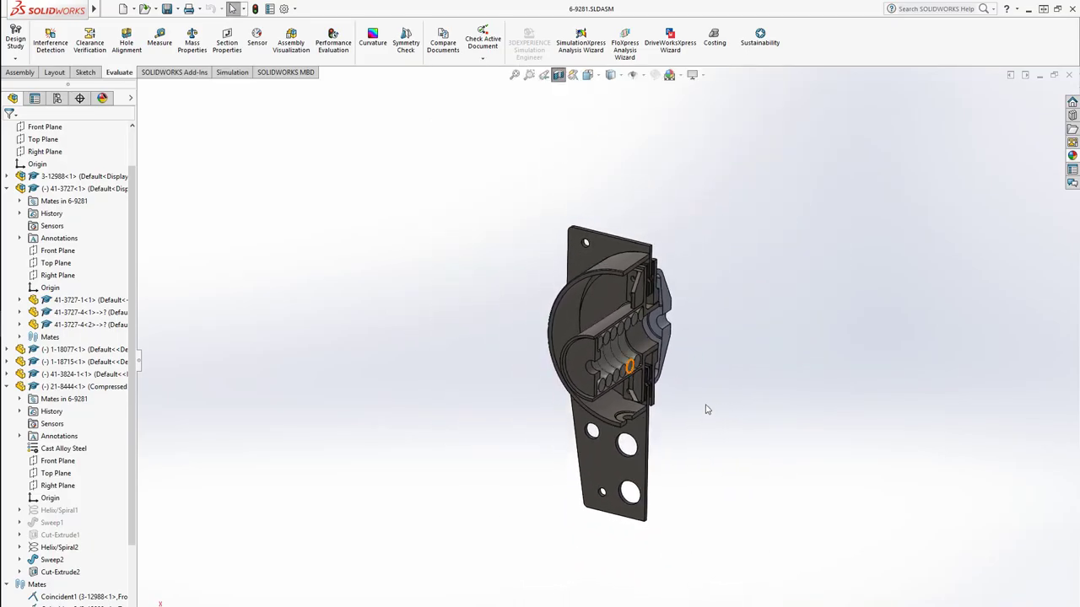
pyautogui.click(557, 75)
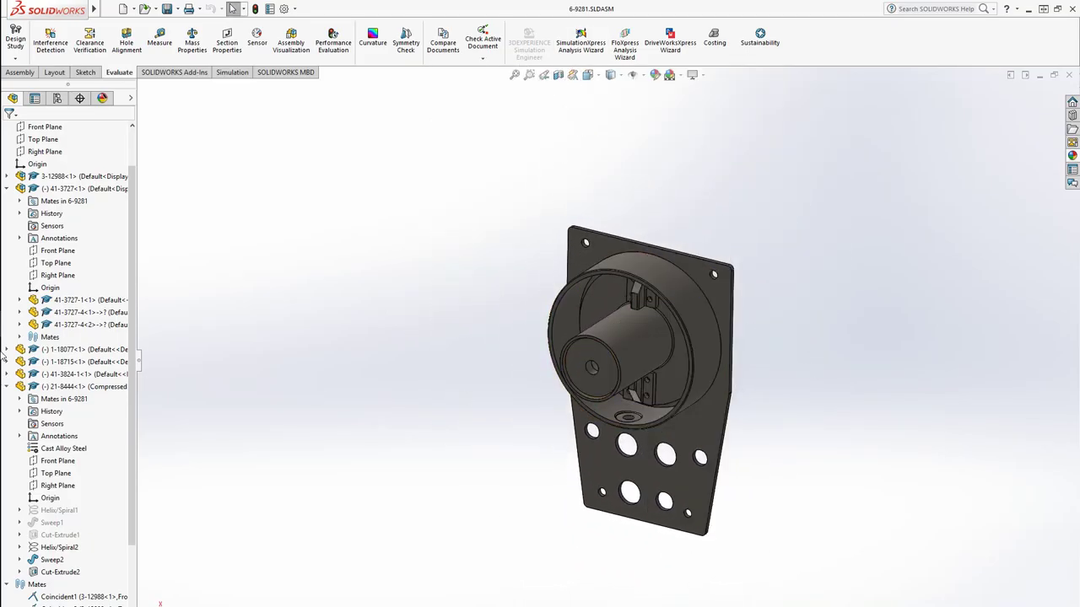
# Step: Pan around drawing 00000263.TIF, then review the 00000264.TIF parts list and minimize
pyautogui.moveTo(17, 297)
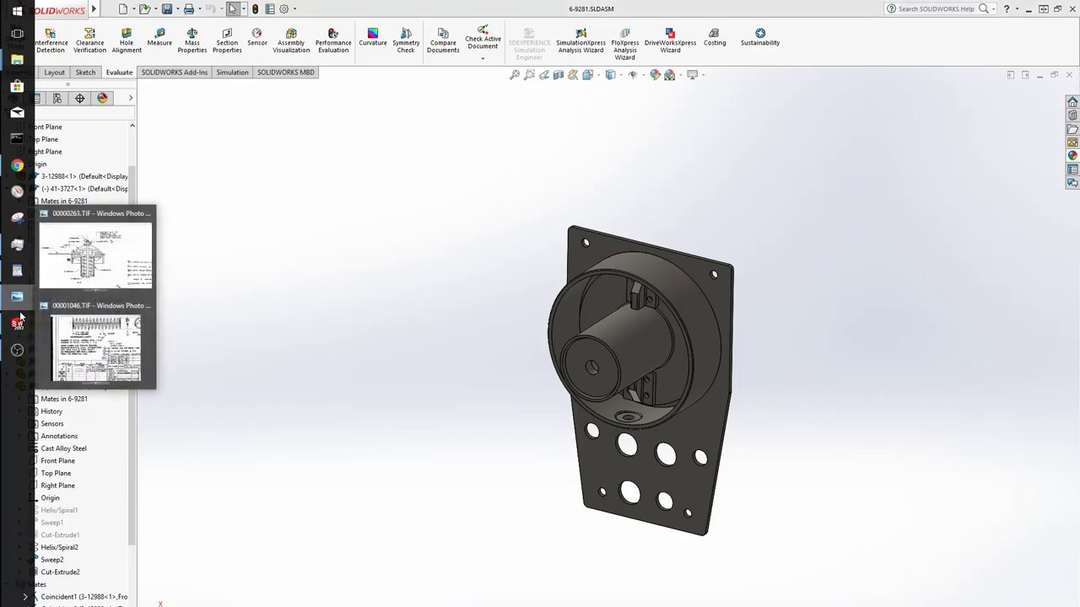
pyautogui.click(103, 275)
pyautogui.moveTo(484, 433); pyautogui.dragTo(554, 401)
pyautogui.moveTo(455, 352); pyautogui.dragTo(154, 360)
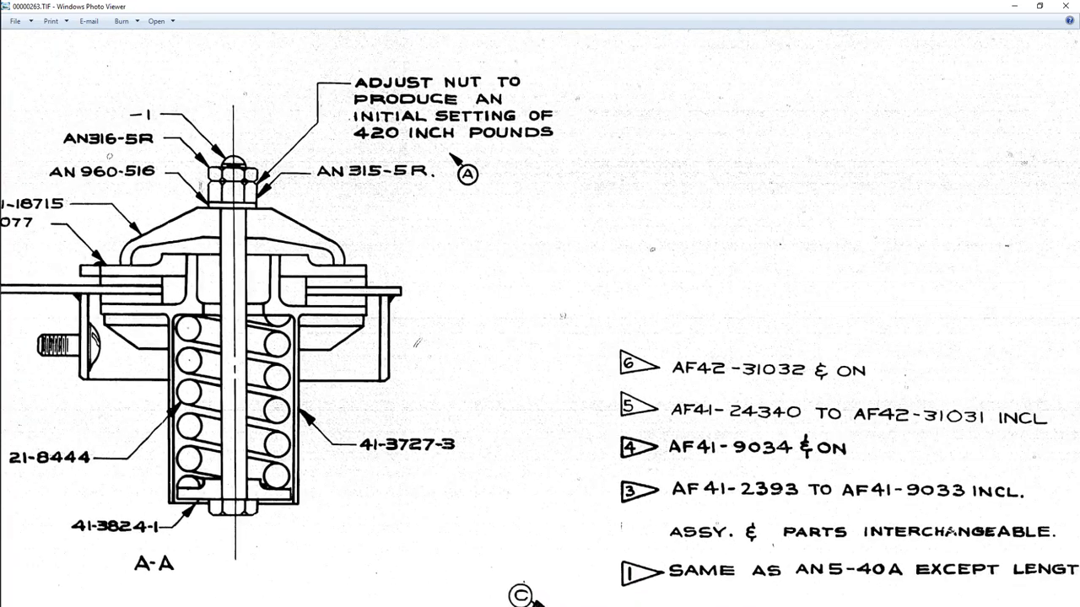
pyautogui.press('Right')
pyautogui.scroll(5, 682, 463)
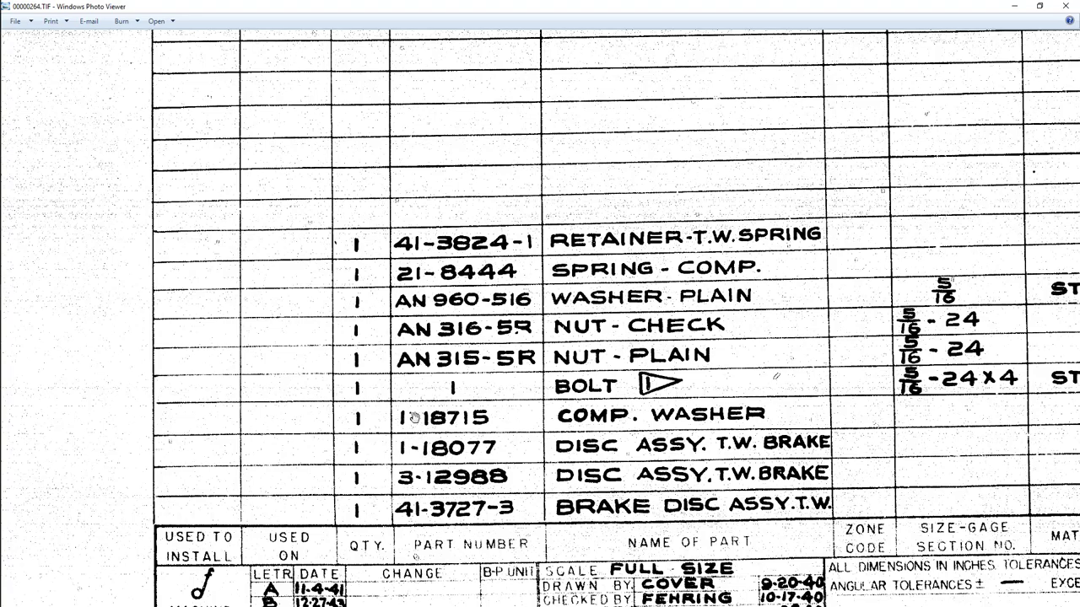
pyautogui.moveTo(416, 417); pyautogui.dragTo(449, 419)
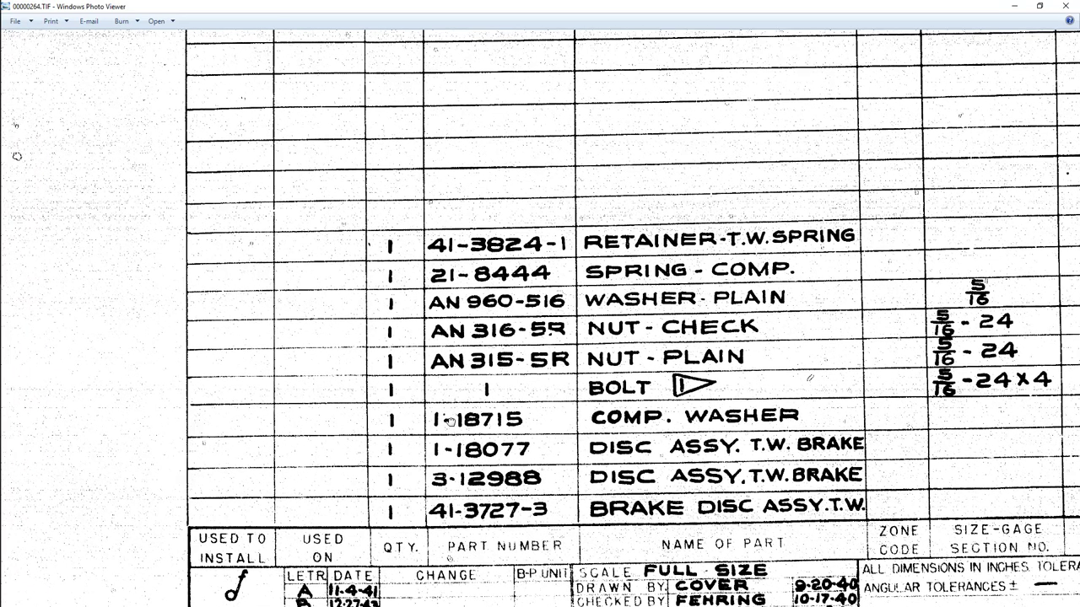
pyautogui.press('super+Down')
pyautogui.press('super+Down')
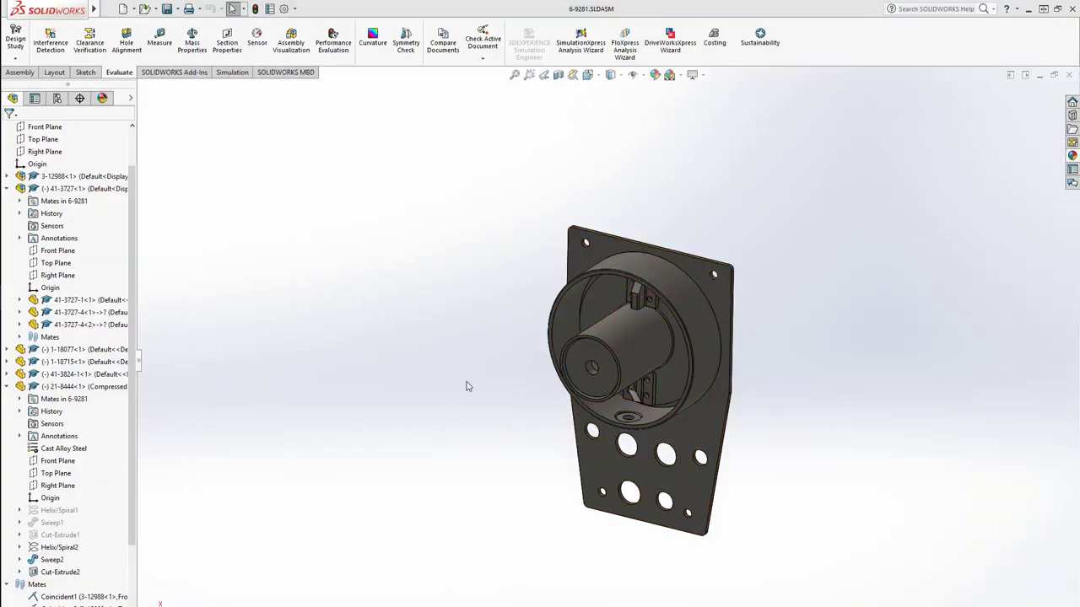
# Step: Collapse the 21-8444 and 41-3727 component trees and look over the assembly
pyautogui.click(7, 387)
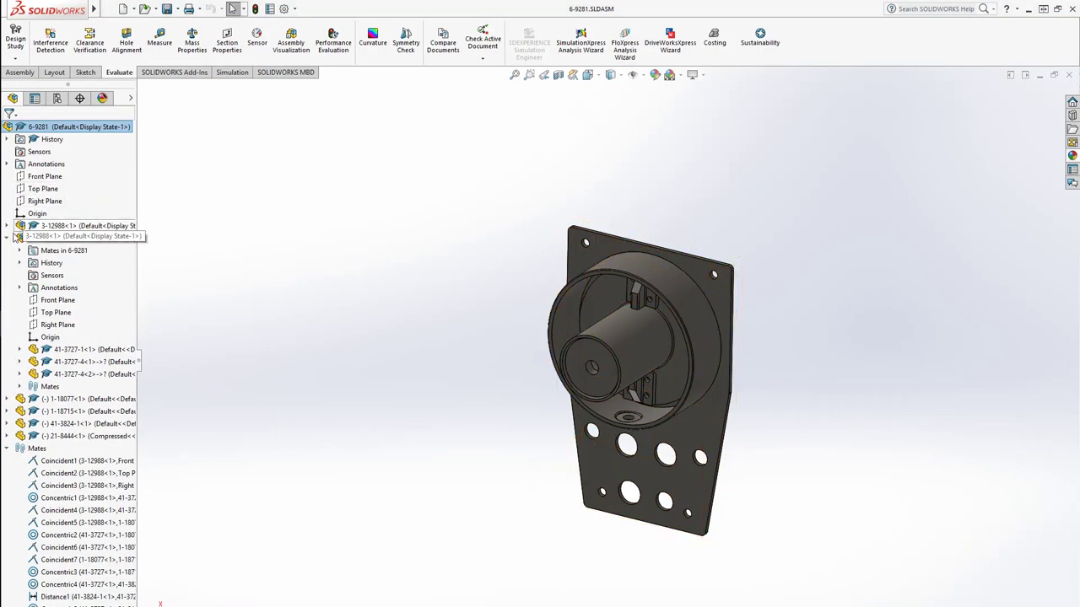
pyautogui.click(7, 238)
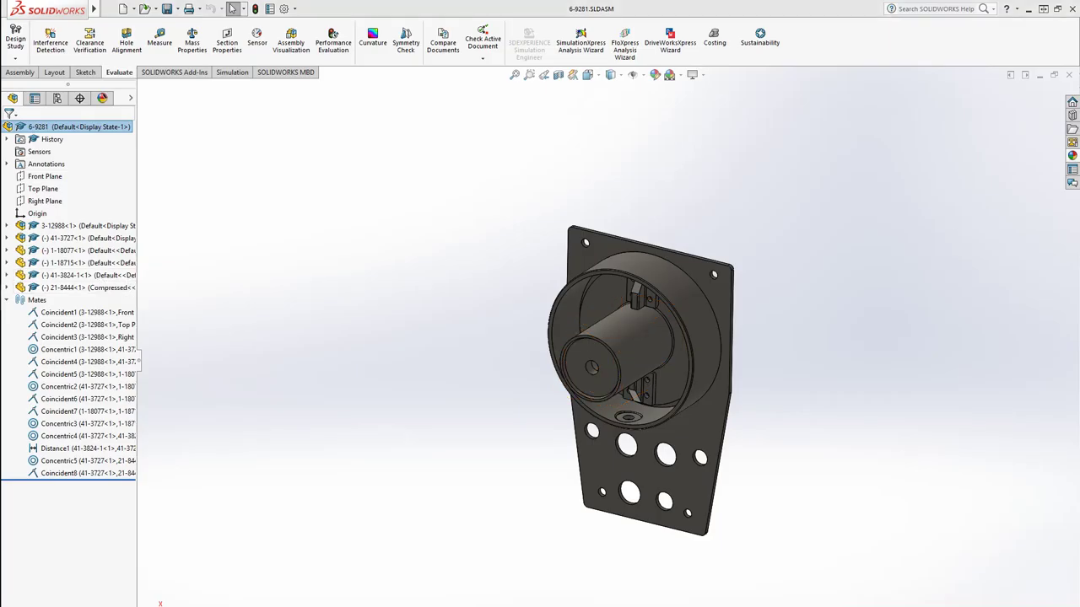
pyautogui.moveTo(808, 402)
pyautogui.mouseDown(button='middle')
pyautogui.moveTo(740, 367)
pyautogui.moveTo(787, 362)
pyautogui.moveTo(800, 405)
pyautogui.mouseUp(button='middle')
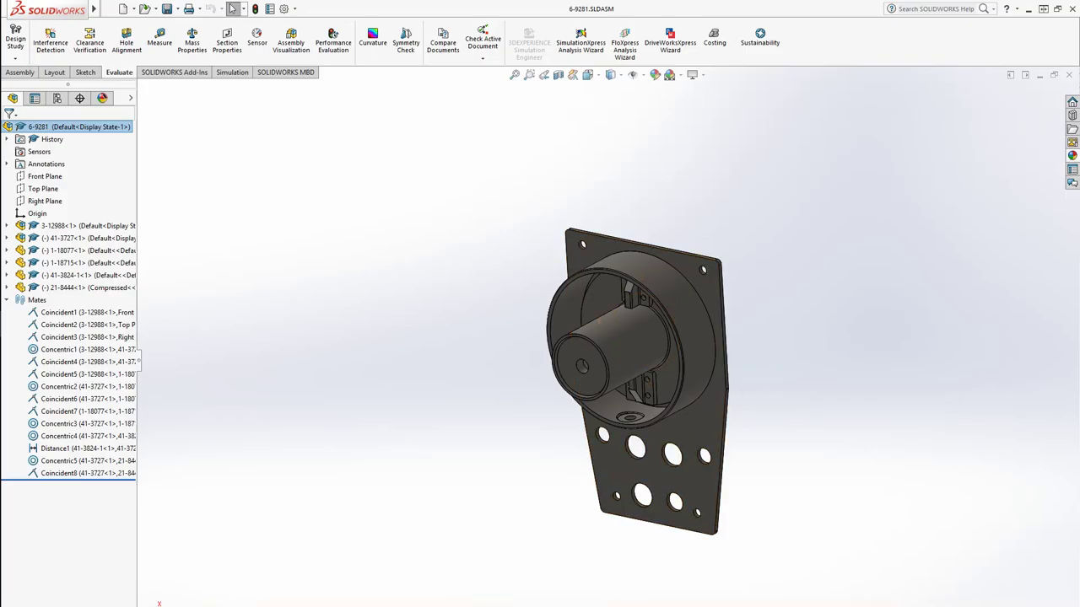
# Step: Recheck the scanned drawing, then return to SOLIDWORKS and bring up the Open dialog
pyautogui.hotkey('alt', 'Tab')
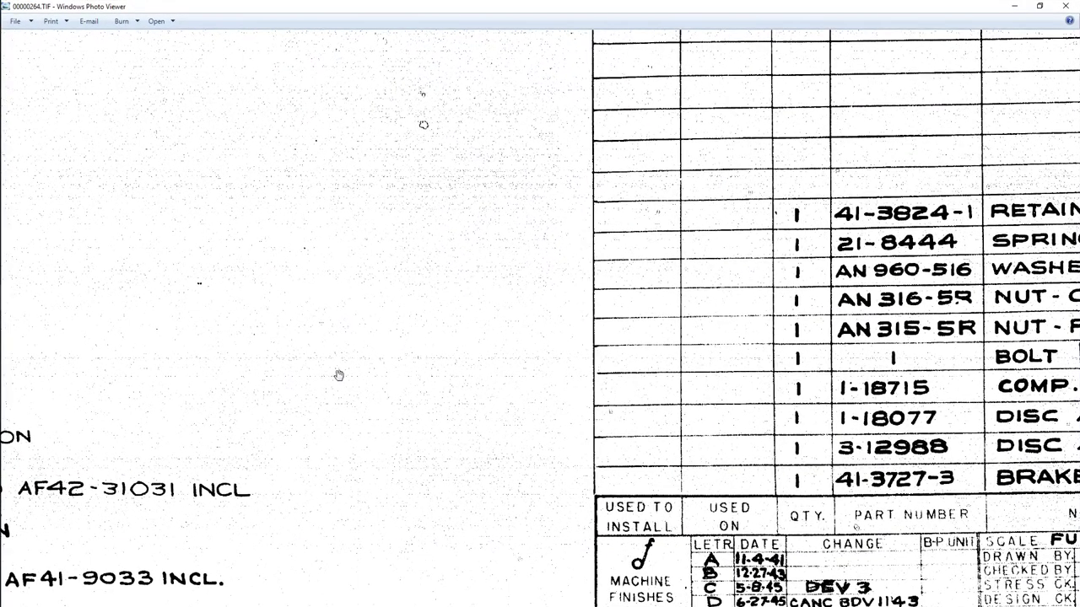
pyautogui.moveTo(17, 506); pyautogui.dragTo(247, 460)
pyautogui.scroll(1, 4, 489)
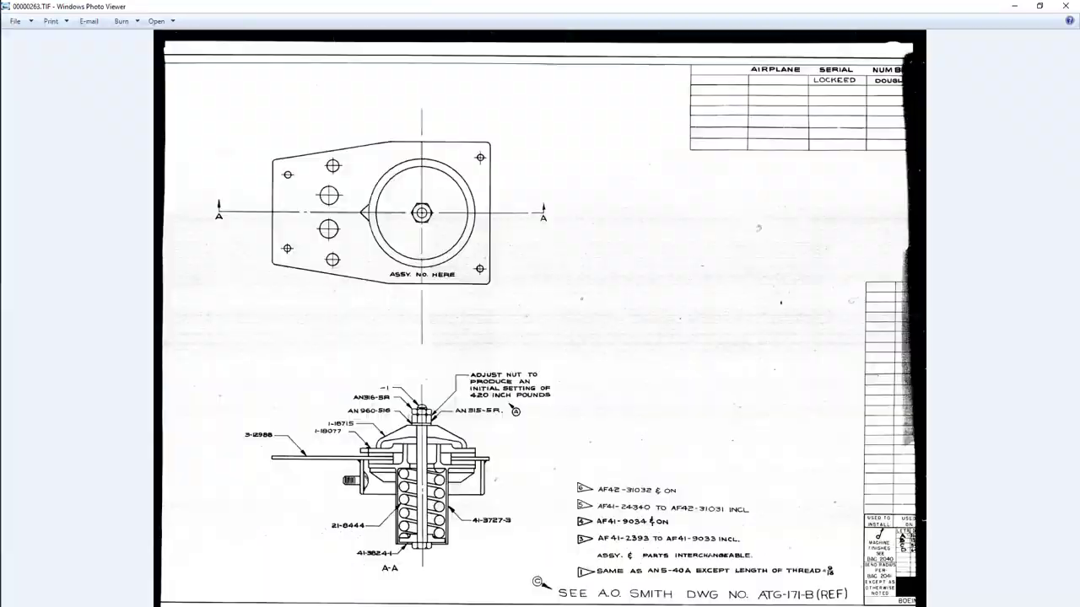
pyautogui.keyDown('ctrl'); pyautogui.scroll(4, 356, 405); pyautogui.keyUp('ctrl')
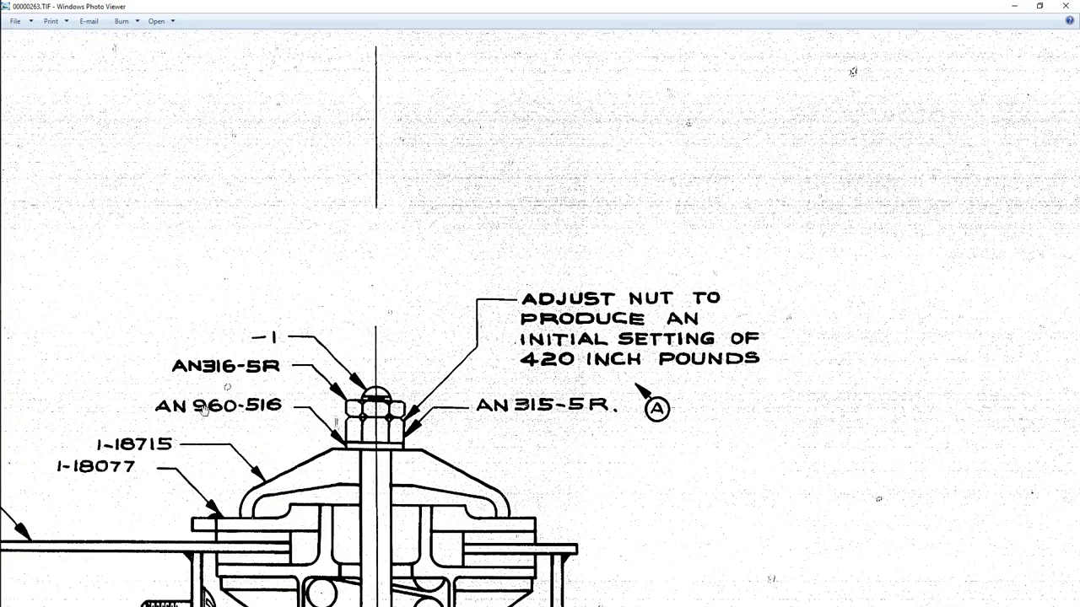
pyautogui.click(1013, 6)
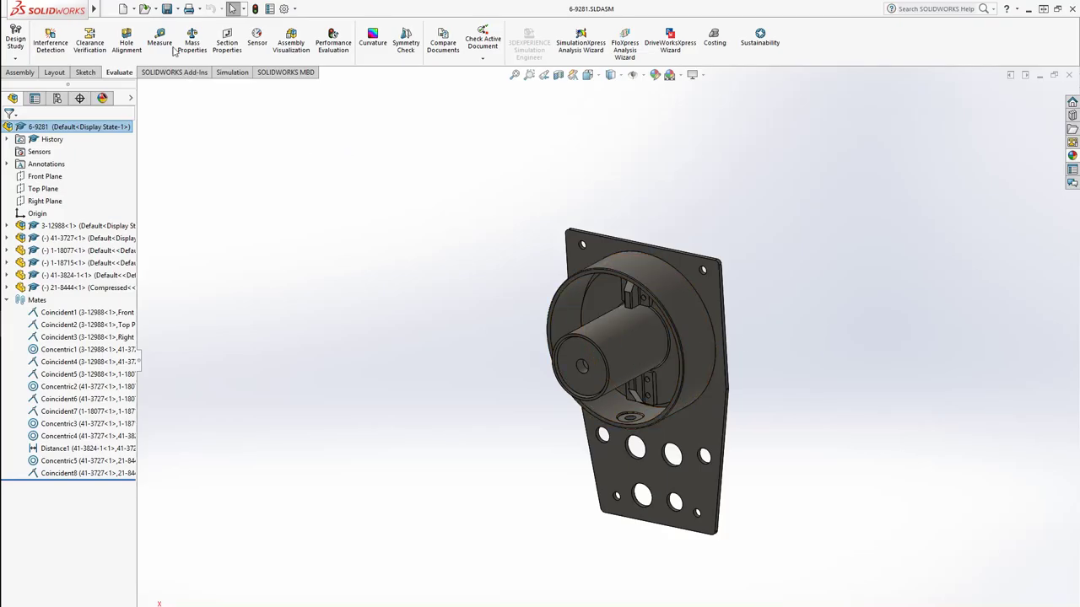
pyautogui.click(145, 9)
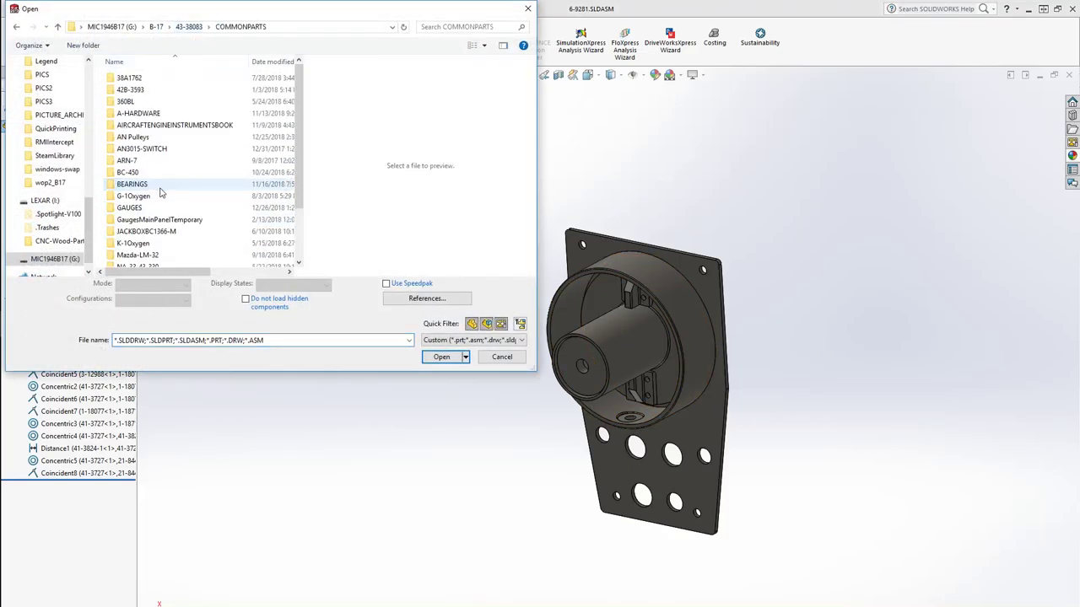
# Step: Browse to COMMONPARTS > WASHERS and open AN960-816.SLDPRT
pyautogui.doubleClick(148, 113)
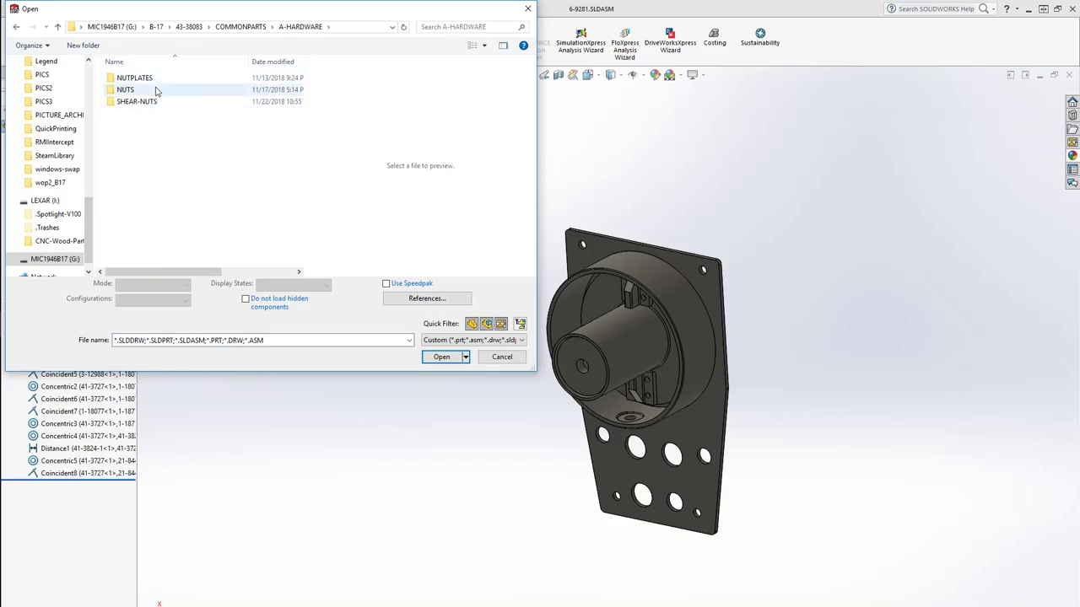
pyautogui.click(240, 26)
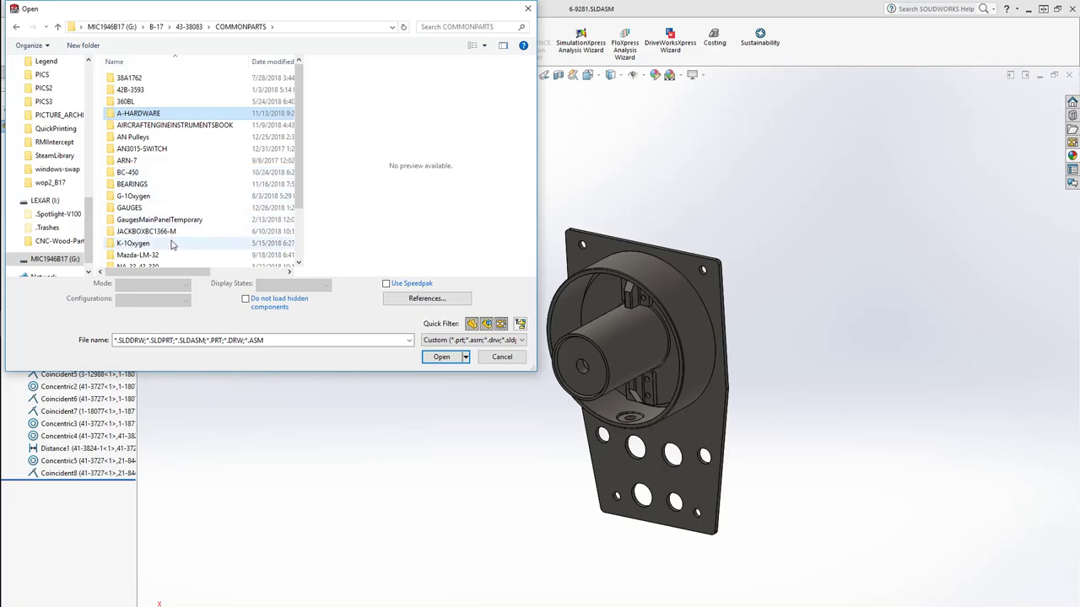
pyautogui.scroll(-1, 174, 240)
pyautogui.scroll(-1, 176, 238)
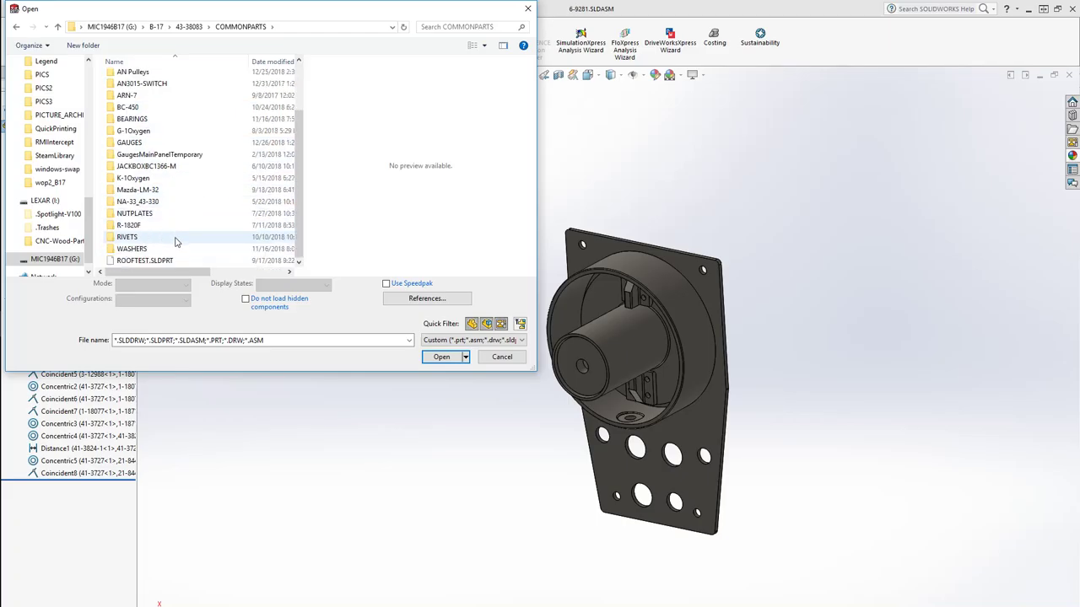
pyautogui.doubleClick(174, 239)
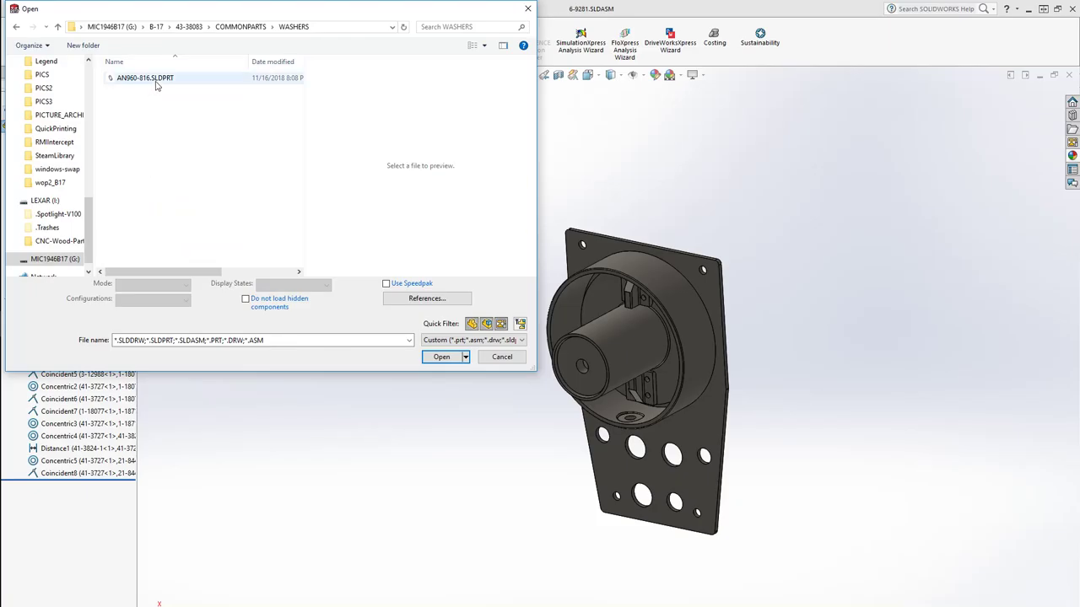
pyautogui.click(156, 82)
pyautogui.click(441, 357)
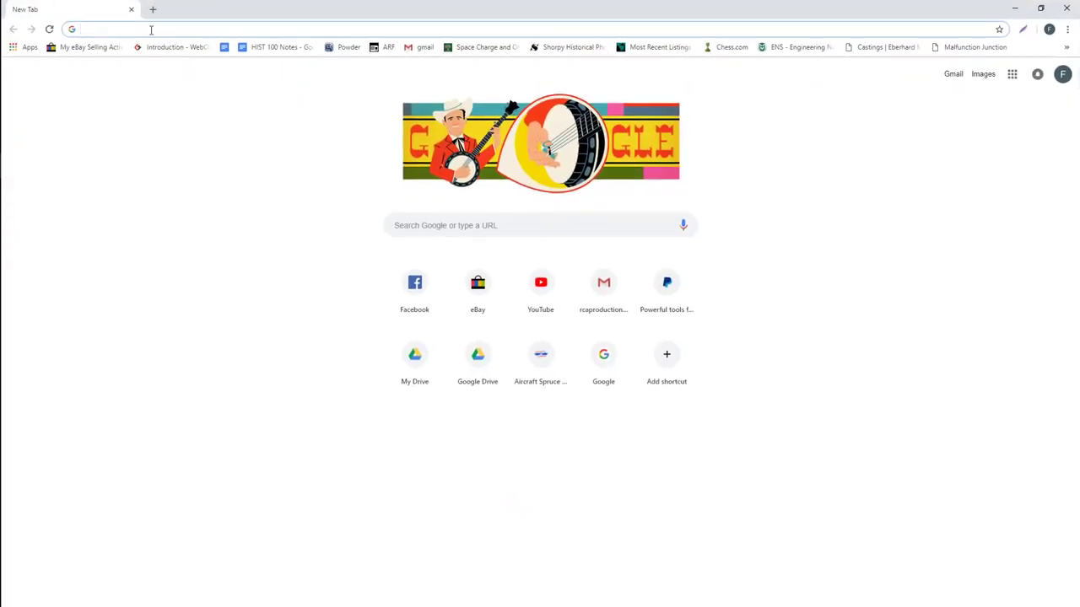
# Step: Search an960-516 and check its row in the Aircraft Spruce AN960 washer table
pyautogui.write('a')
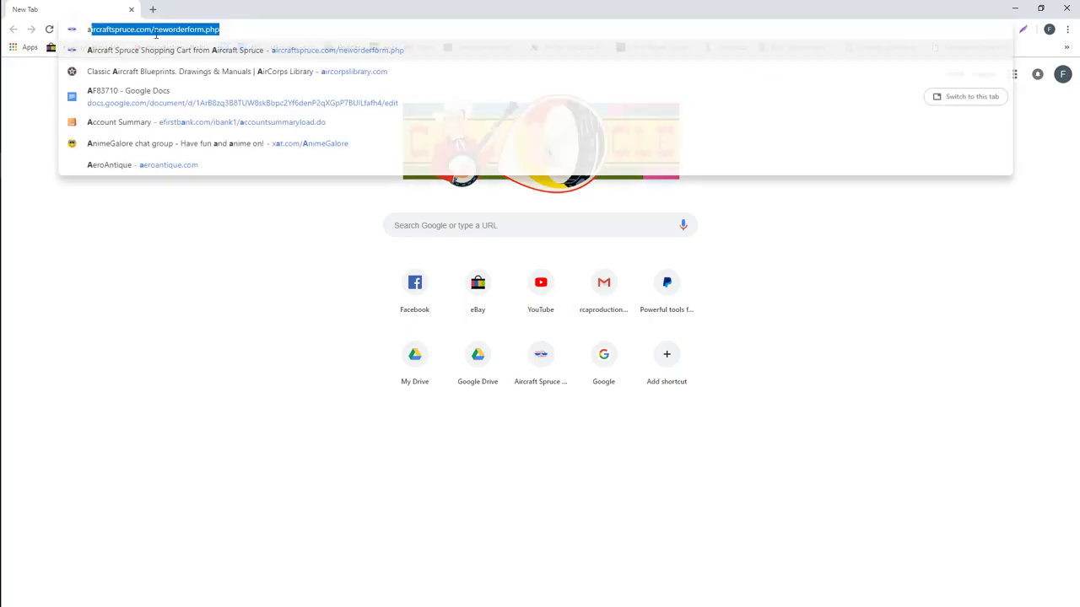
pyautogui.write('n960-')
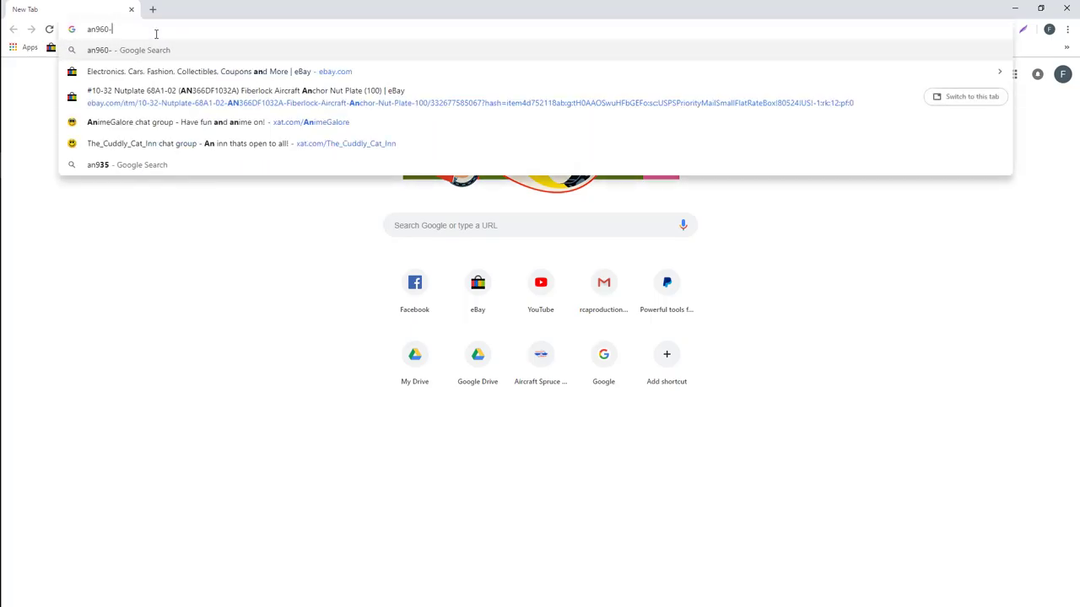
pyautogui.write('516')
pyautogui.press('Return')
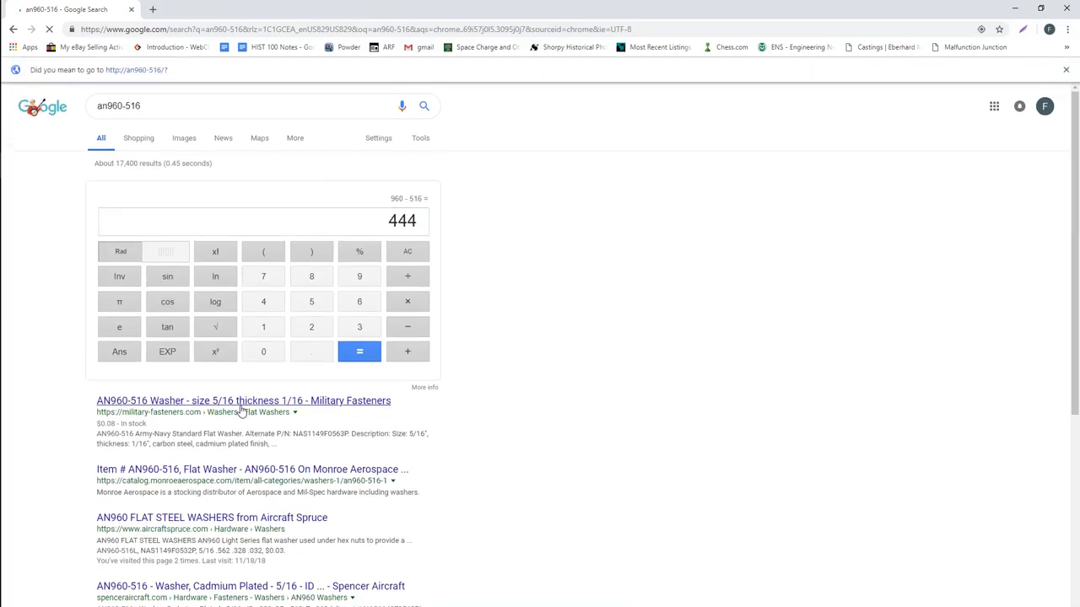
pyautogui.click(250, 521)
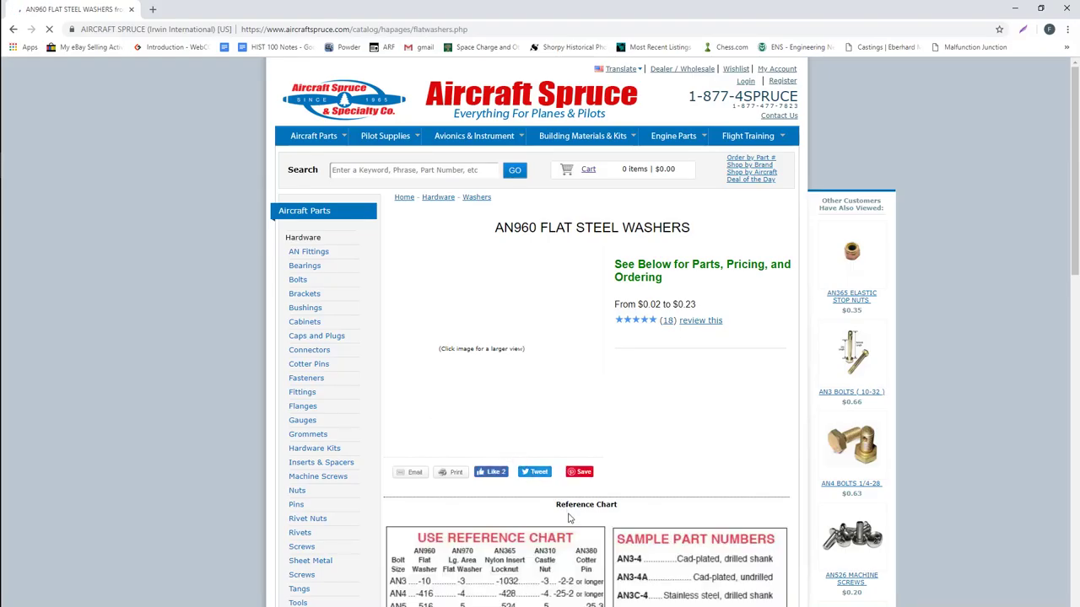
pyautogui.scroll(-2, 569, 518)
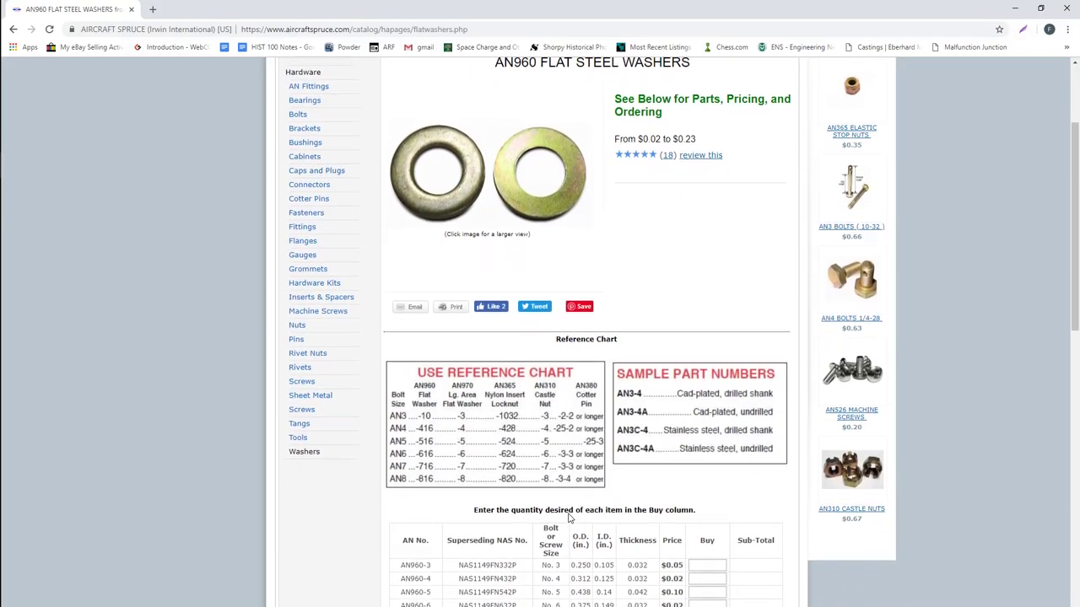
pyautogui.scroll(1, 568, 518)
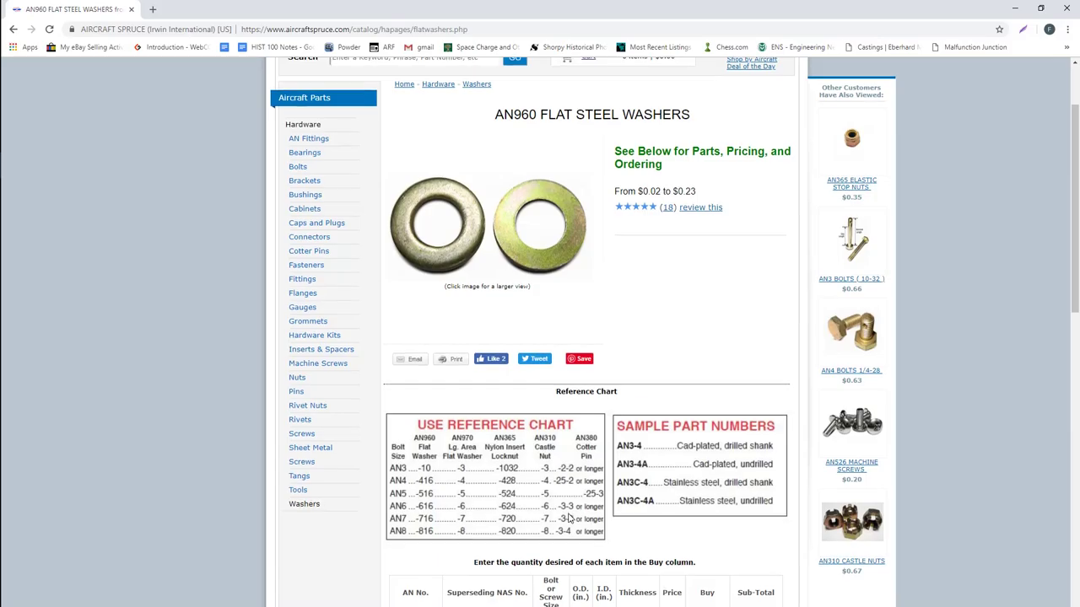
pyautogui.scroll(-3, 569, 518)
pyautogui.scroll(5, 569, 518)
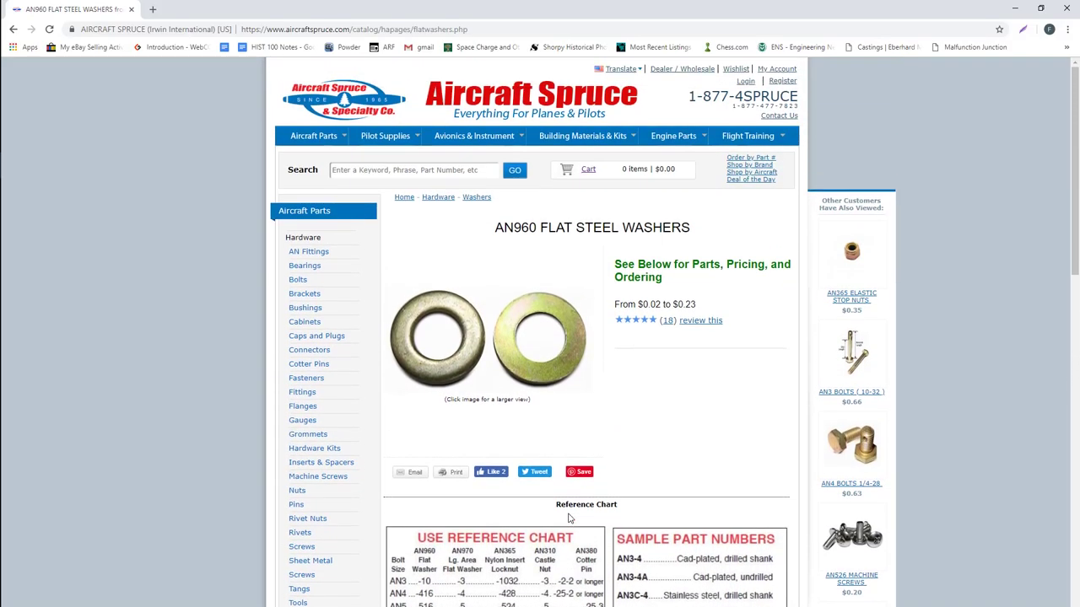
pyautogui.scroll(-4, 472, 439)
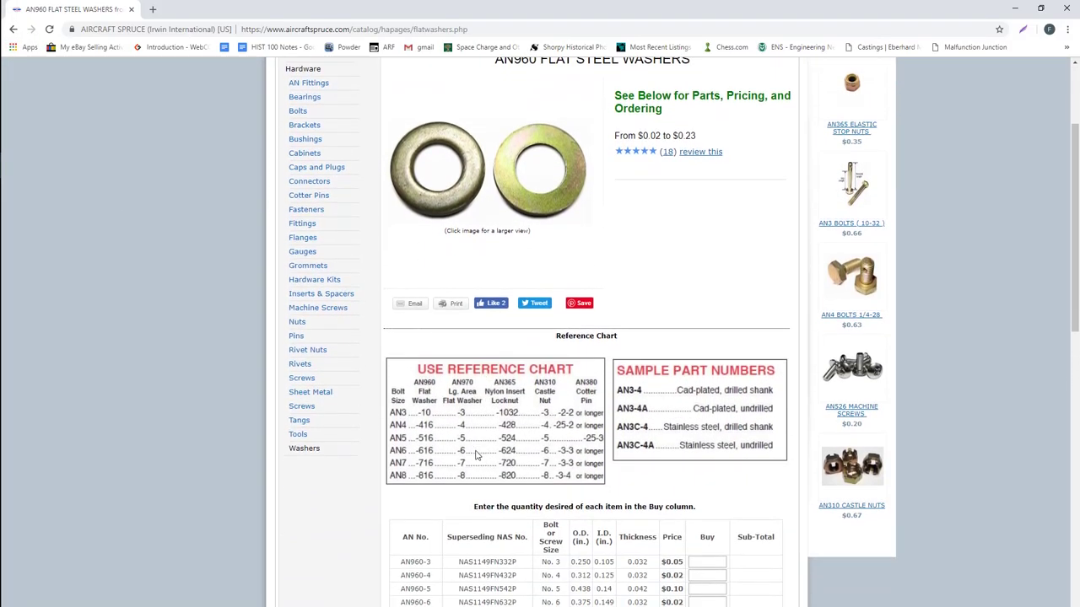
pyautogui.moveTo(425, 546); pyautogui.dragTo(692, 544)
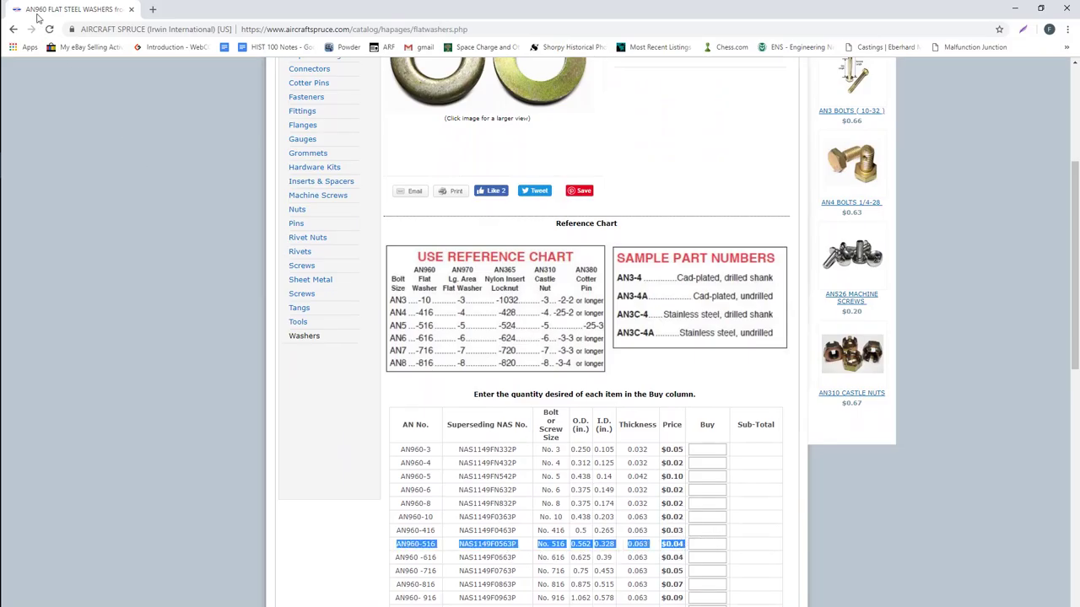
pyautogui.click(14, 29)
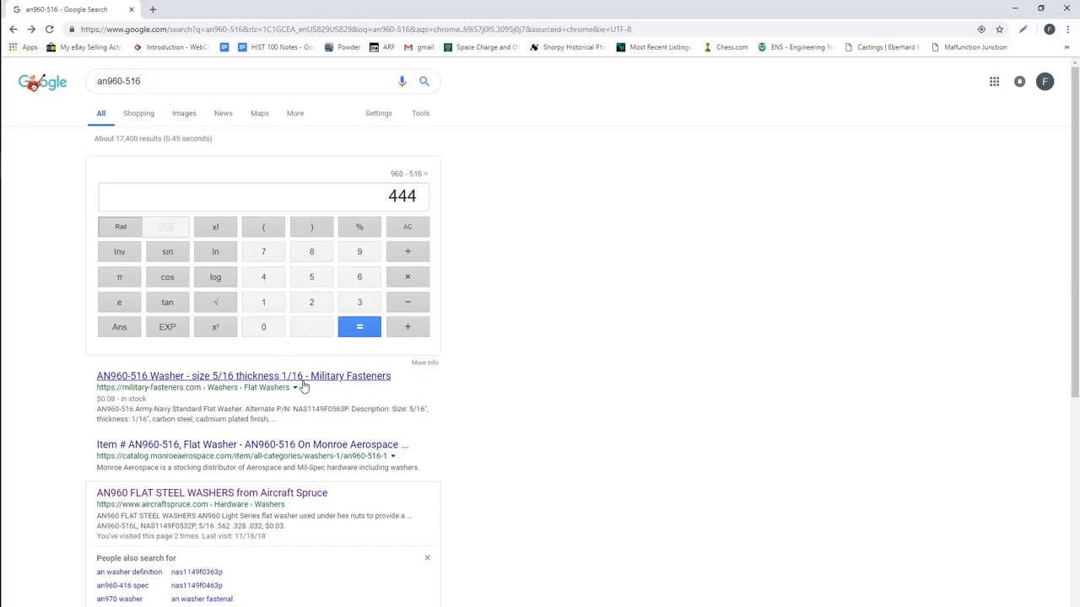
# Step: Search 'an960-516 dimensions' and view the Military Fasteners product page
pyautogui.click(163, 82)
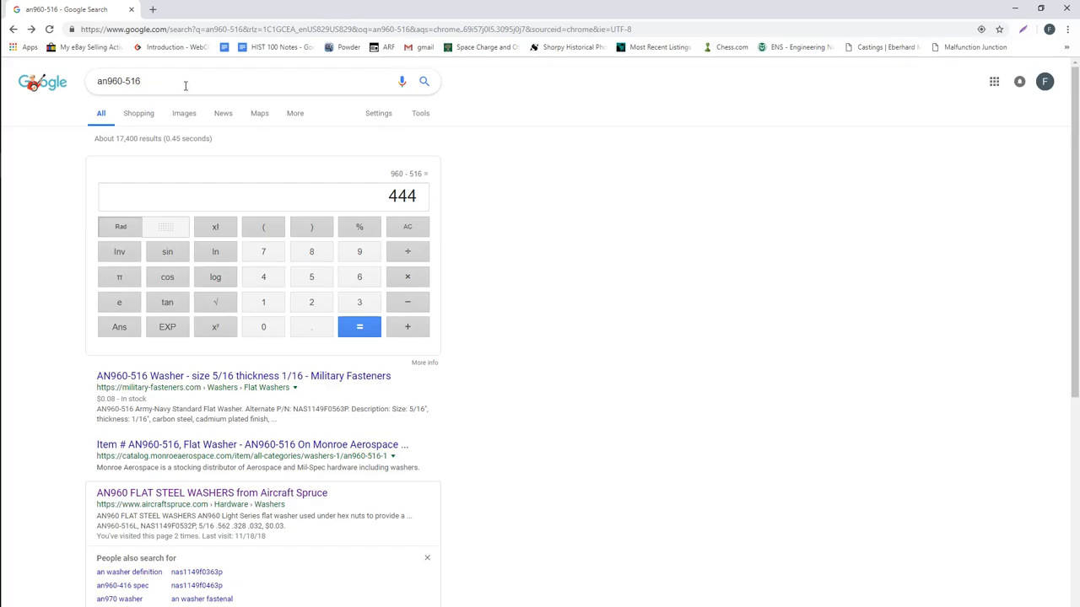
pyautogui.write('dimensions')
pyautogui.press('Return')
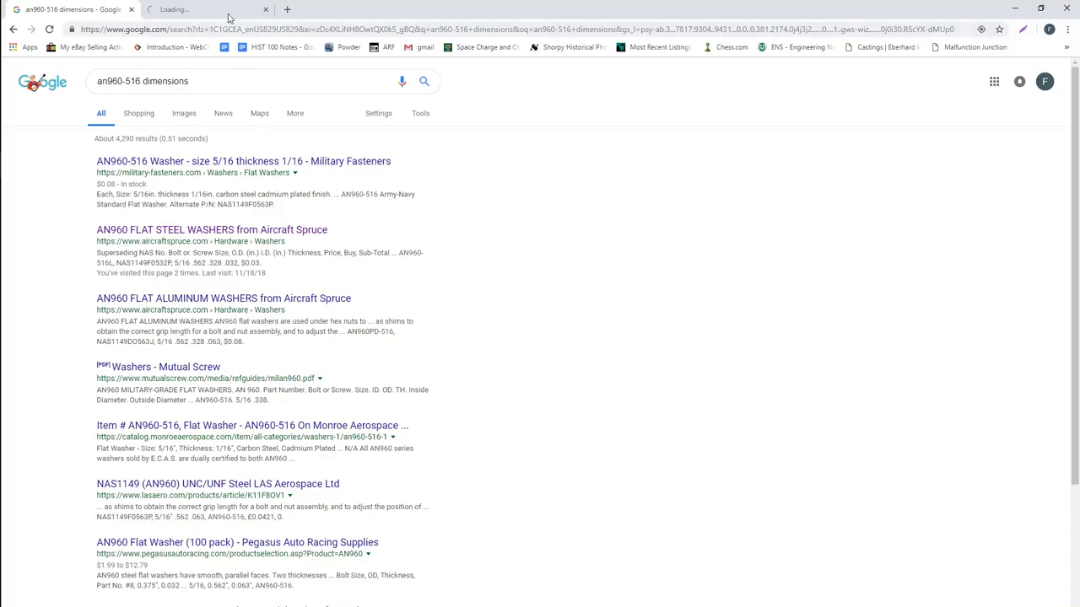
pyautogui.click(225, 8)
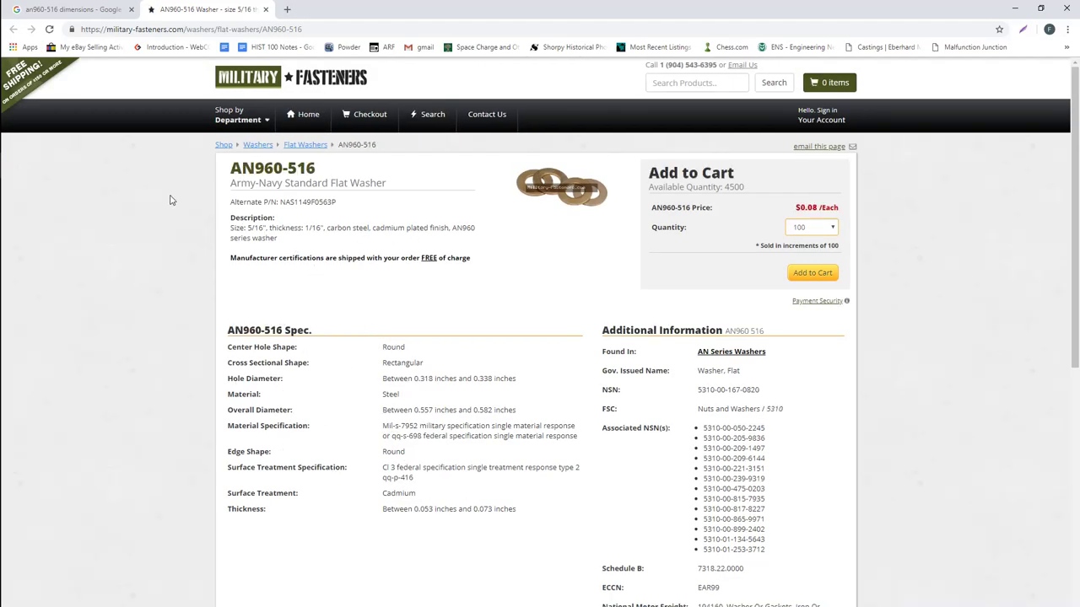
pyautogui.click(266, 9)
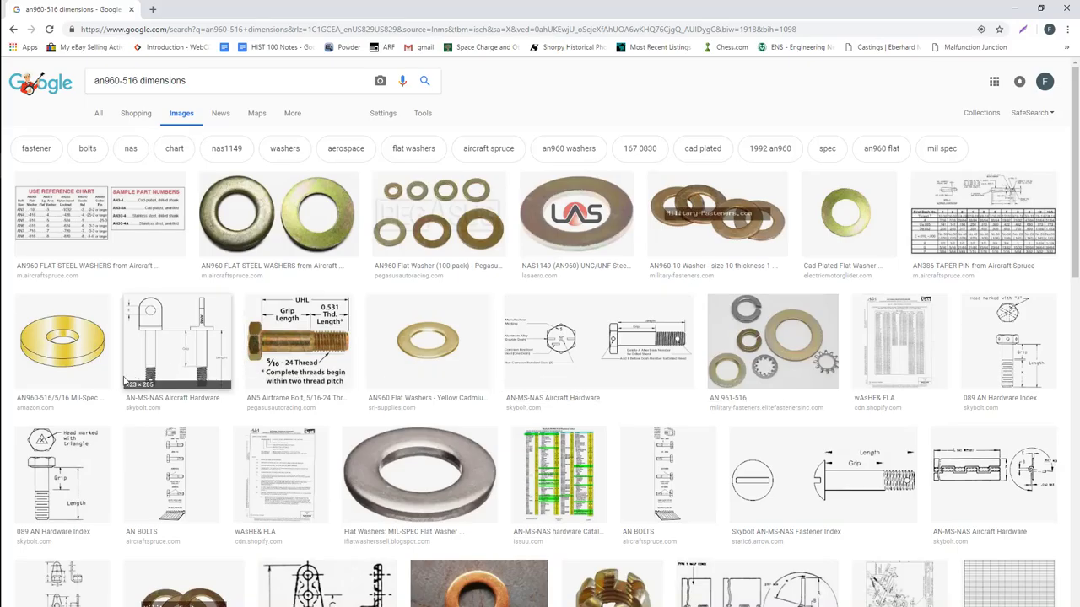
# Step: Browse the image results, then return to the All results listing
pyautogui.scroll(-2, 949, 474)
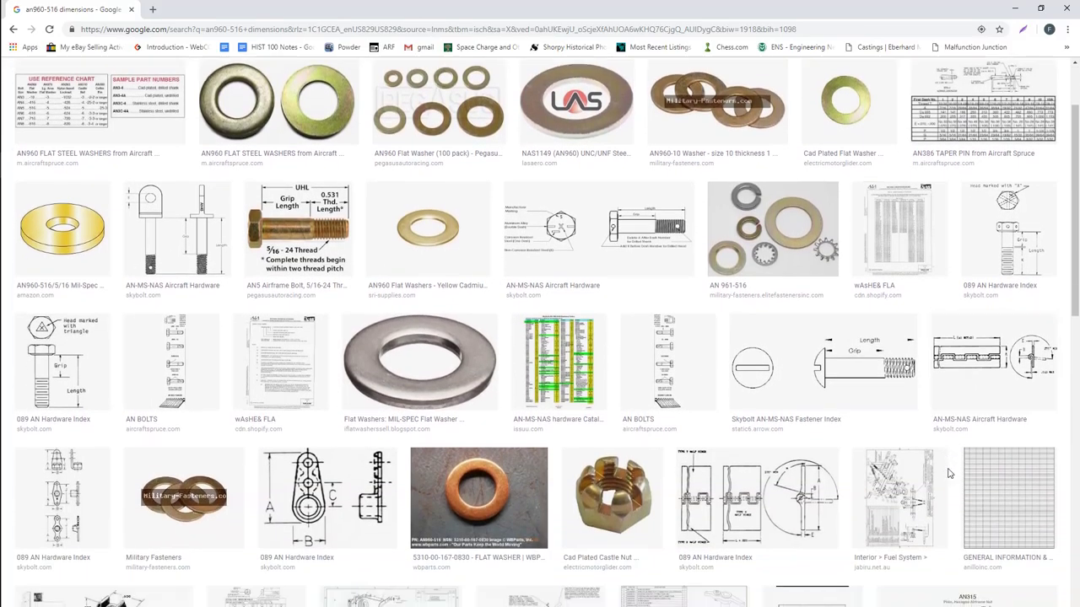
pyautogui.scroll(-1, 400, 594)
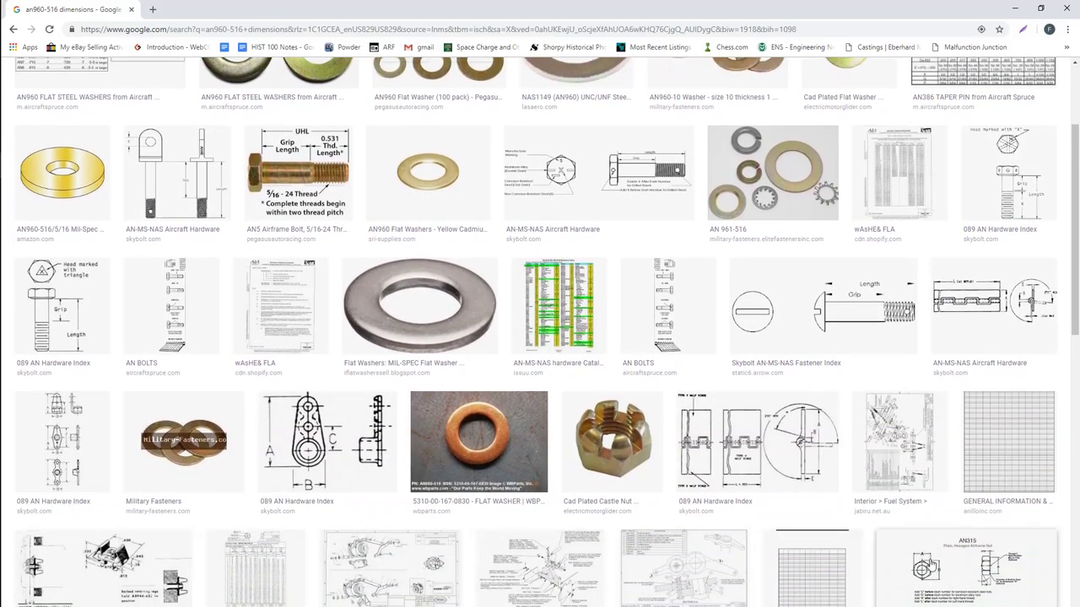
pyautogui.scroll(-2, 400, 595)
pyautogui.scroll(4, 340, 501)
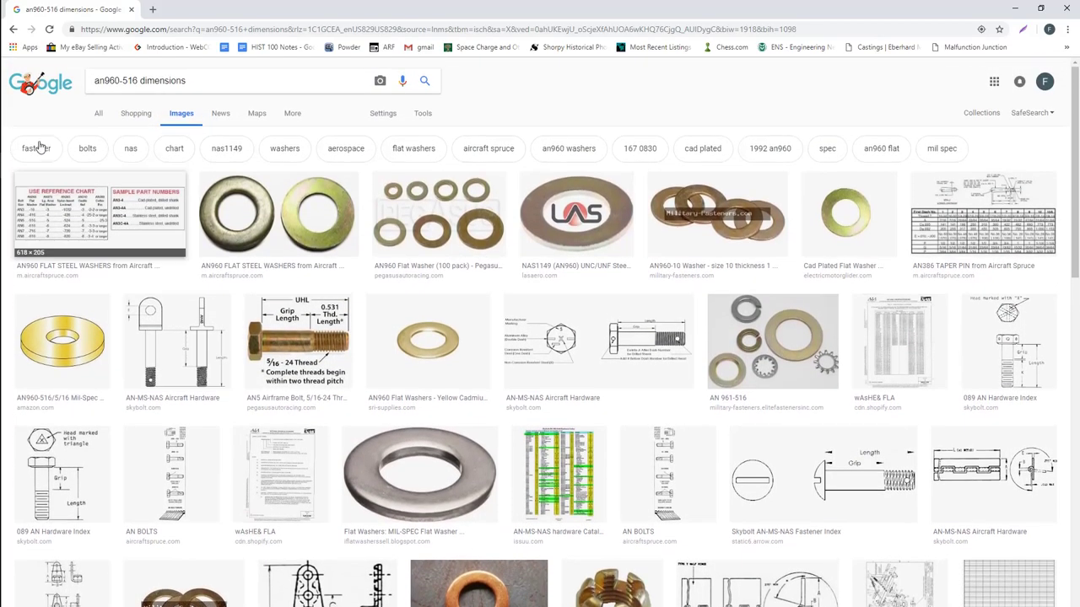
pyautogui.click(97, 114)
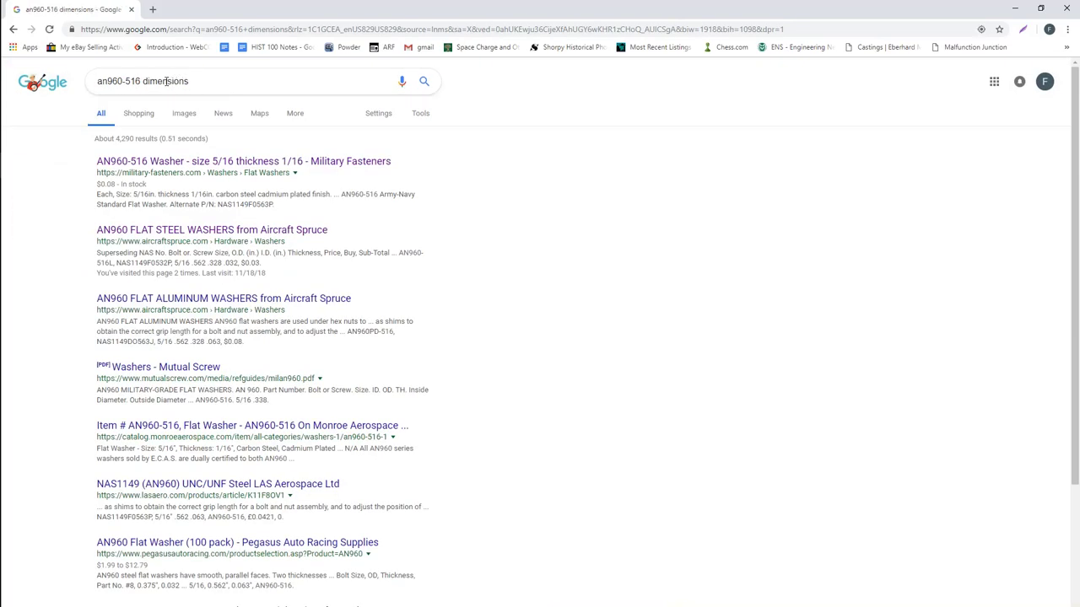
# Step: Change the query to 'an960 everyspec' and search
pyautogui.click(128, 82)
pyautogui.doubleClick(126, 82)
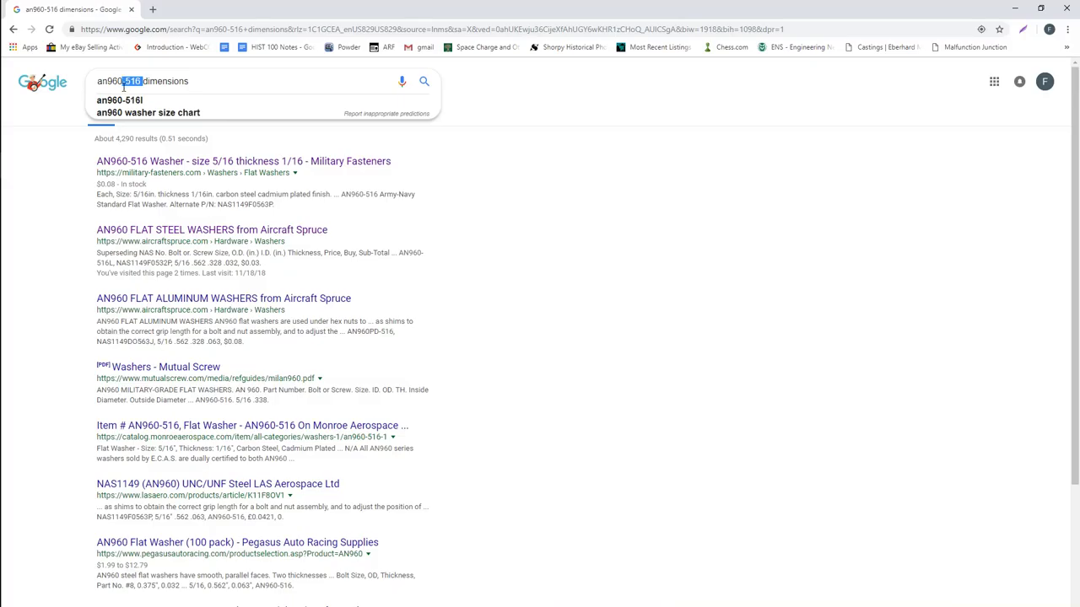
pyautogui.write('everyspec')
pyautogui.hotkey('shift', 'End')
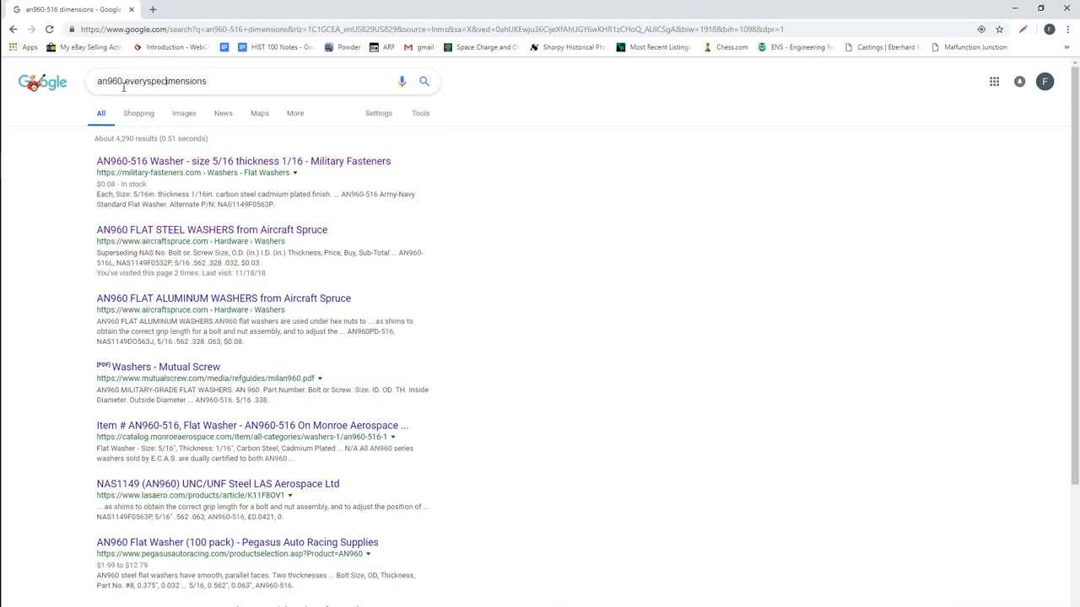
pyautogui.press('Delete')
pyautogui.press('Return')
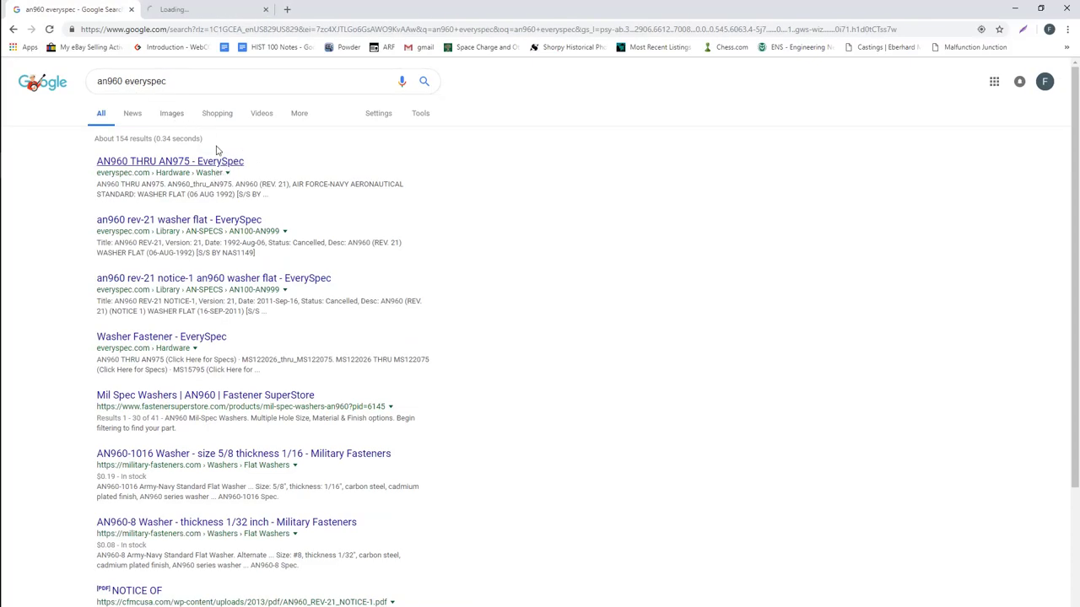
# Step: Open the EverySpec AN960 Rev. 21 washer specification and download its PDF
pyautogui.middleClick(218, 153)
pyautogui.click(217, 7)
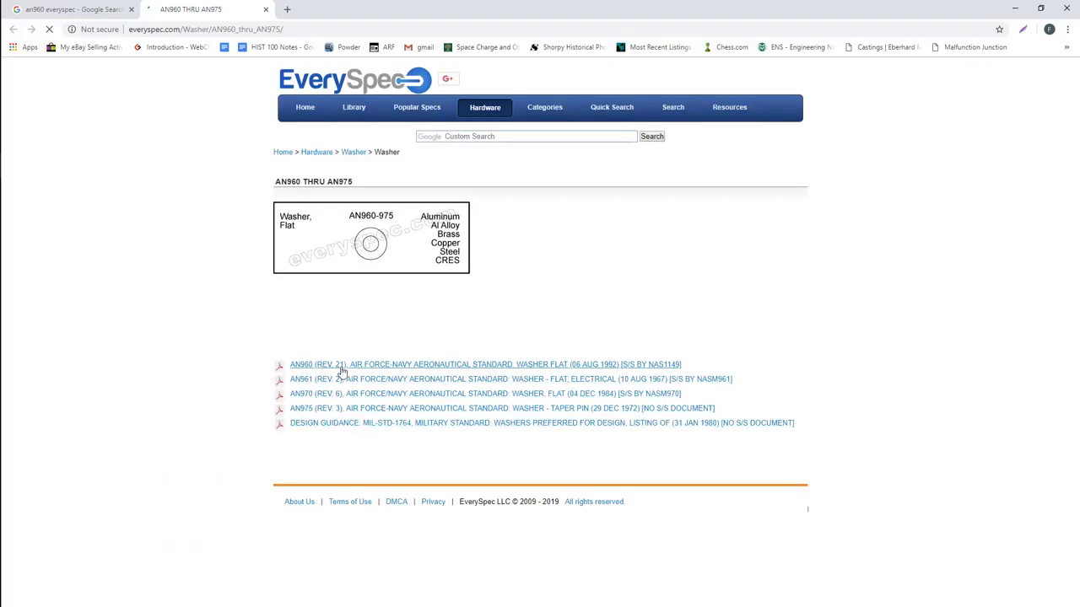
pyautogui.click(393, 368)
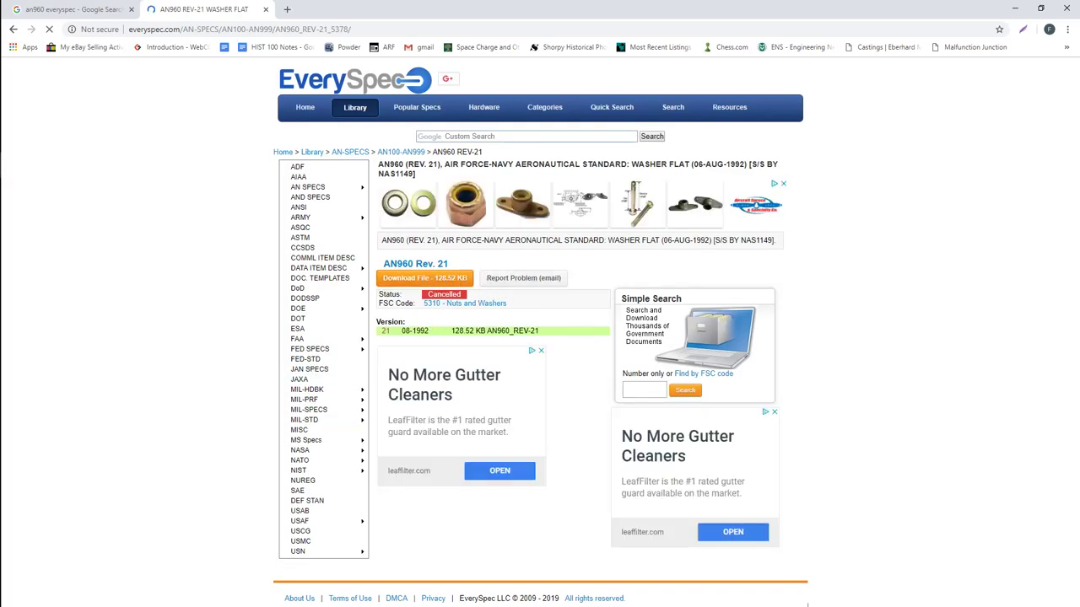
pyautogui.click(424, 277)
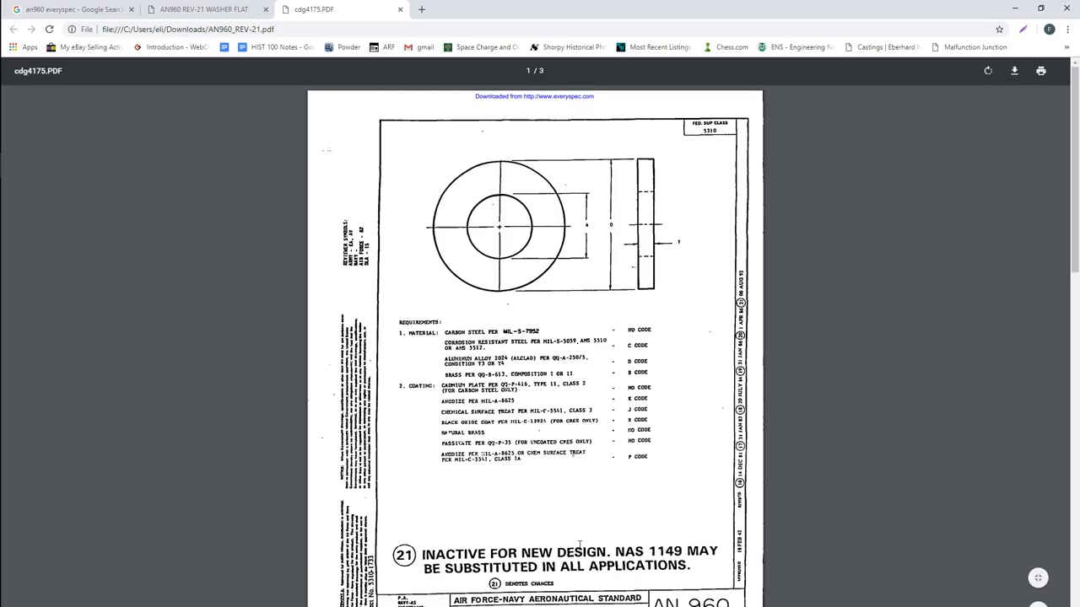
# Step: Scroll through the AN960 spec PDF to Table I, Washer Dimensions and Dash Numbers, on page 3
pyautogui.scroll(-4, 579, 544)
pyautogui.scroll(3, 578, 544)
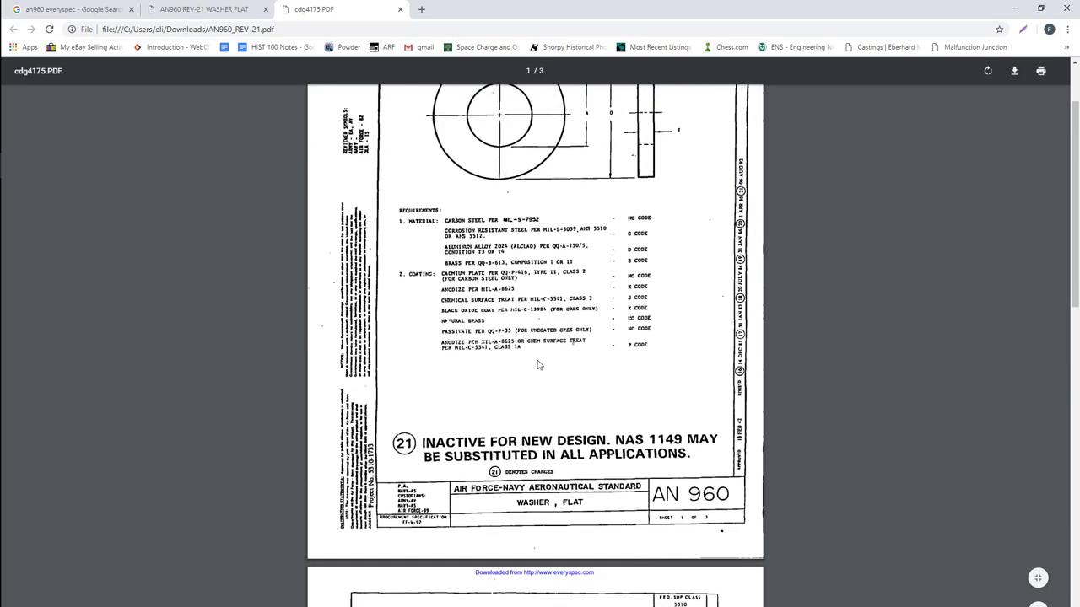
pyautogui.keyDown('ctrl'); pyautogui.scroll(5, 538, 364); pyautogui.keyUp('ctrl')
pyautogui.scroll(3, 555, 329)
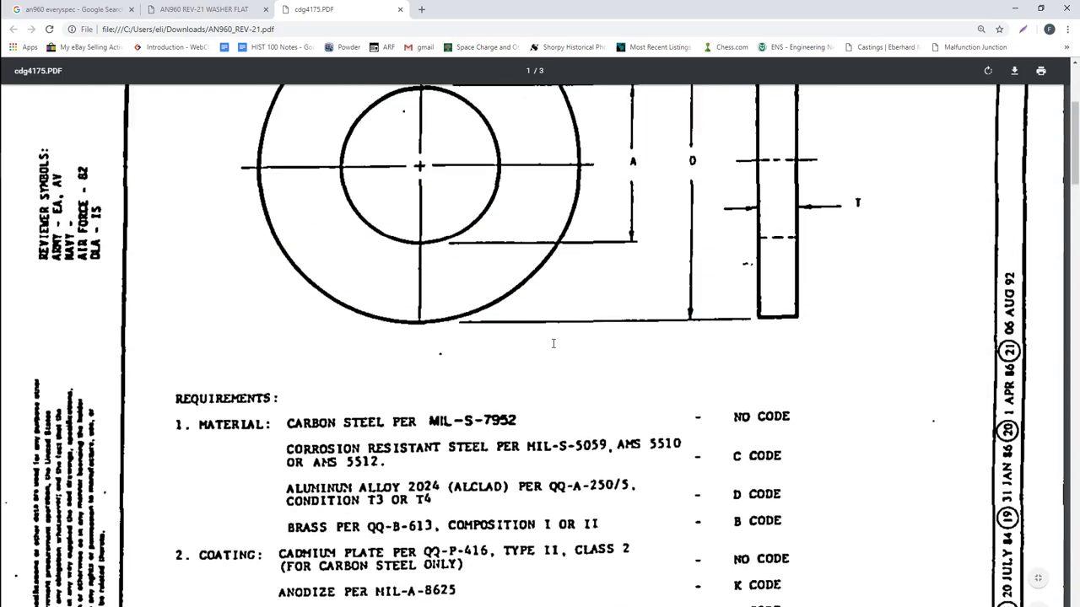
pyautogui.scroll(2, 532, 428)
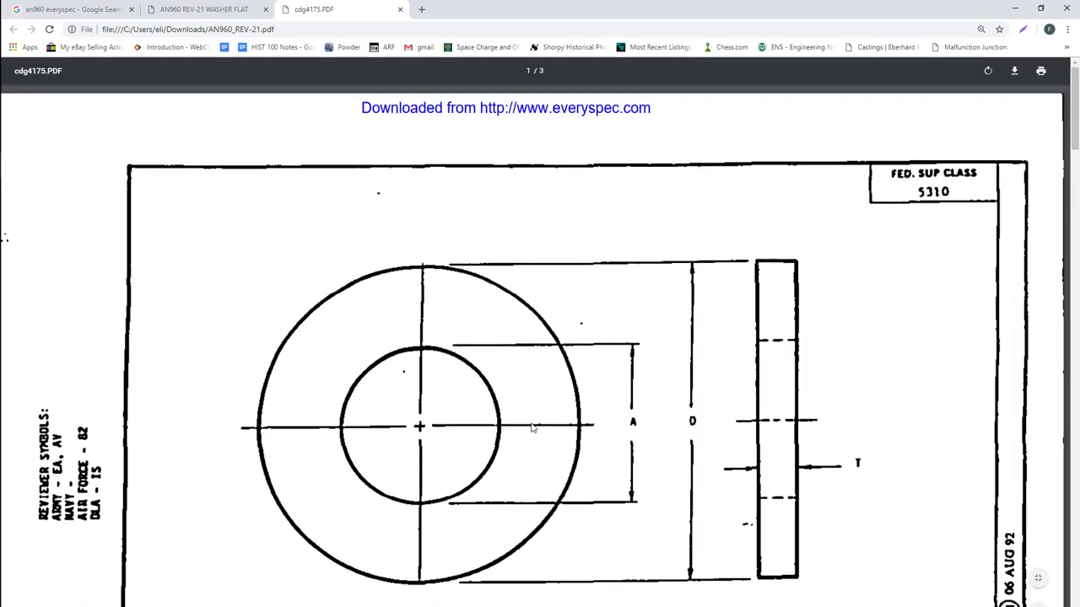
pyautogui.scroll(-10, 593, 441)
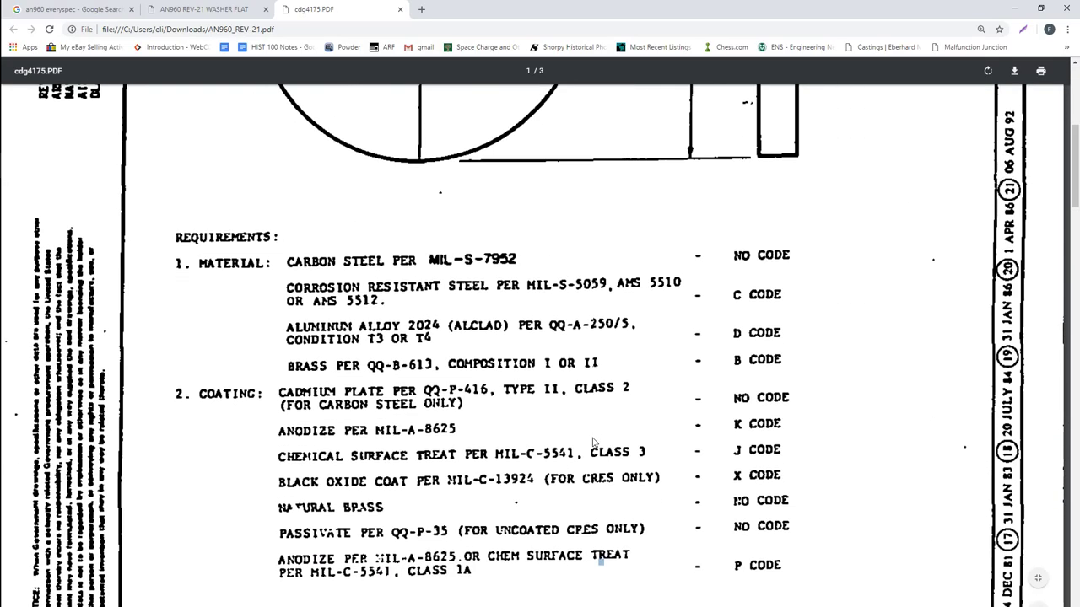
pyautogui.scroll(-10, 593, 441)
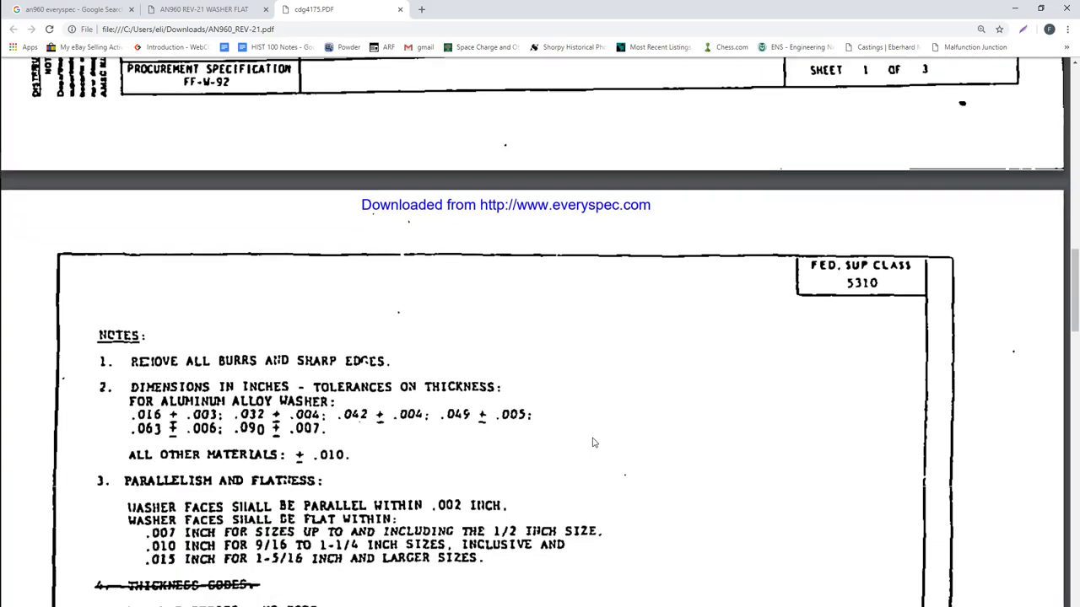
pyautogui.scroll(-4, 593, 441)
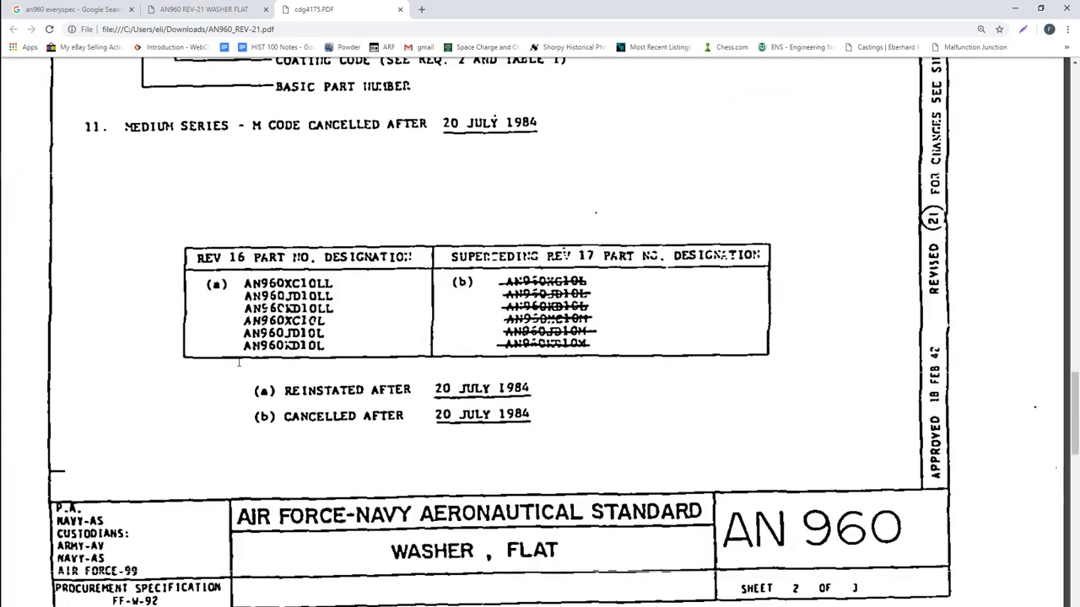
pyautogui.scroll(3, 325, 385)
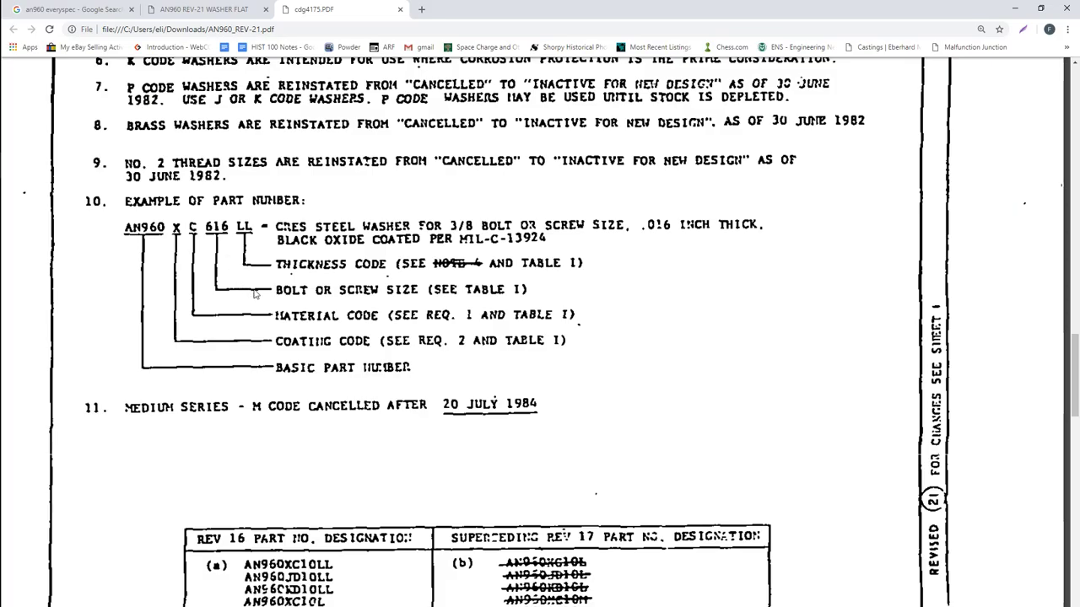
pyautogui.scroll(-4, 315, 425)
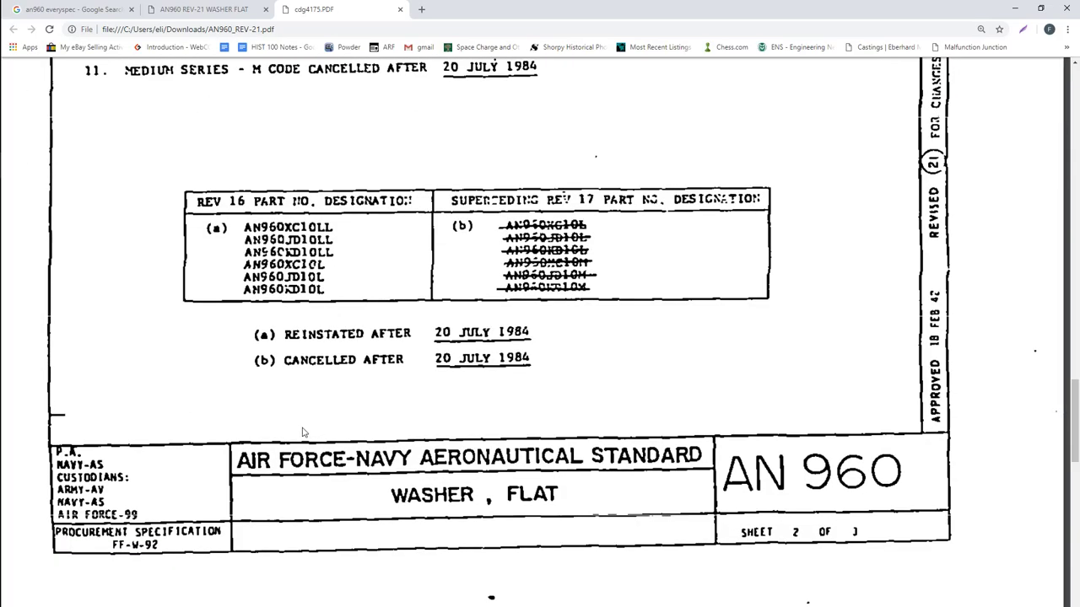
pyautogui.scroll(-7, 303, 439)
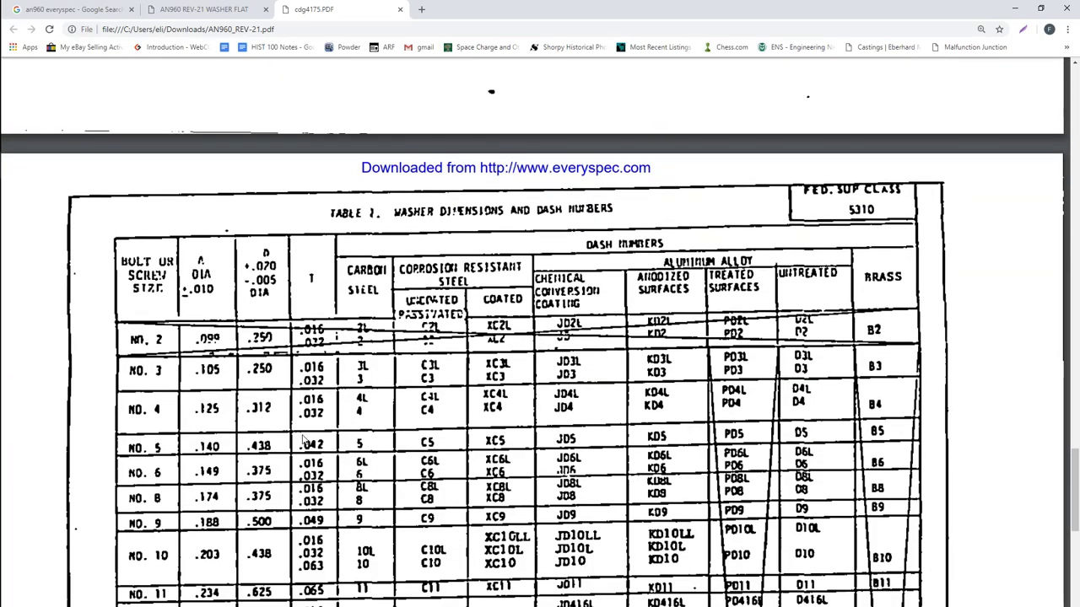
pyautogui.keyDown('ctrl'); pyautogui.scroll(-1, 304, 438); pyautogui.keyUp('ctrl')
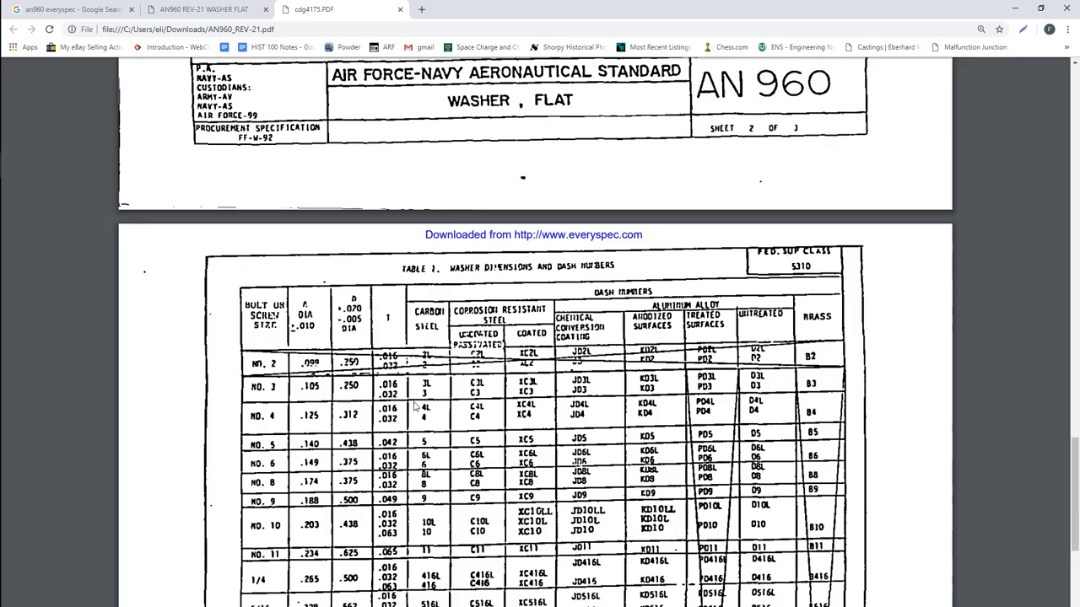
pyautogui.scroll(-2, 386, 421)
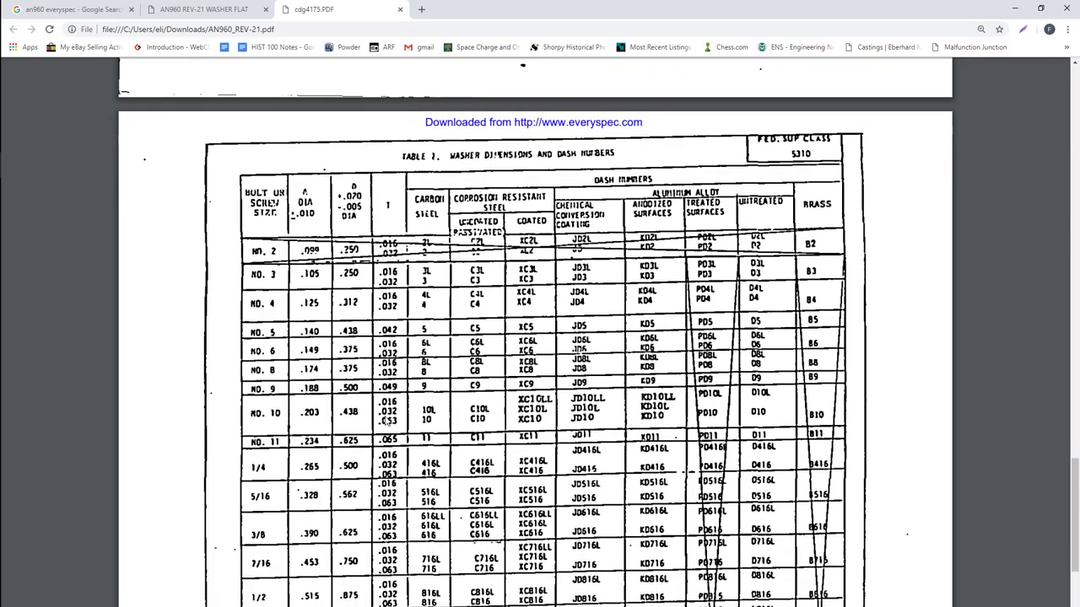
pyautogui.scroll(-2, 386, 419)
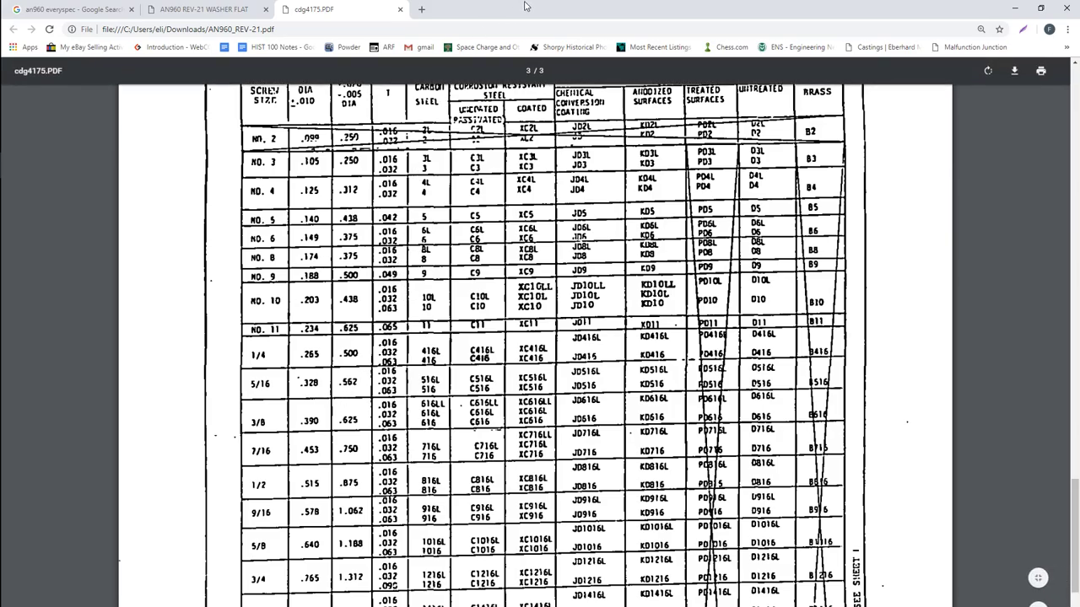
# Step: Return to the washer part and edit Sketch1 under Boss-Extrude1
pyautogui.click(1015, 7)
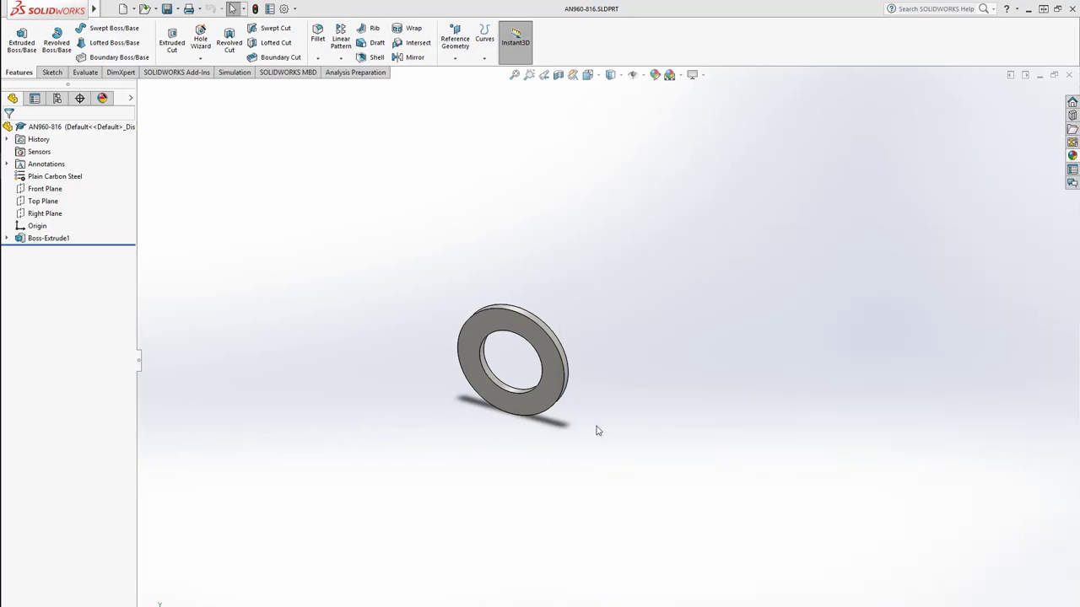
pyautogui.click(7, 238)
pyautogui.click(51, 250)
pyautogui.click(86, 216)
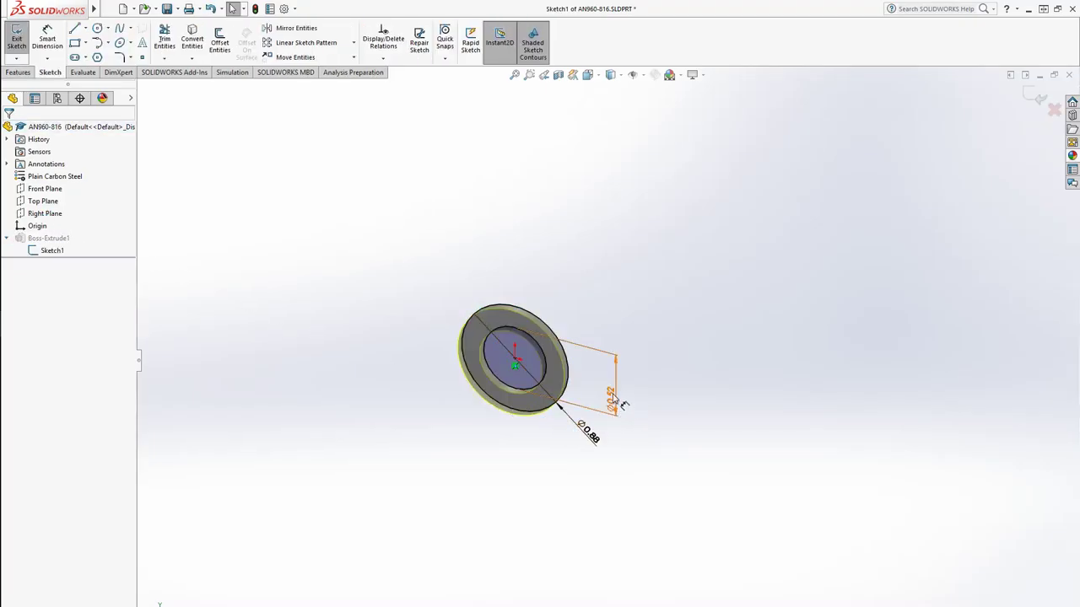
# Step: Change the hole diameter from 0.52 to .325 and the outer diameter from 0.88 to 0.56
pyautogui.doubleClick(589, 432)
pyautogui.doubleClick(613, 407)
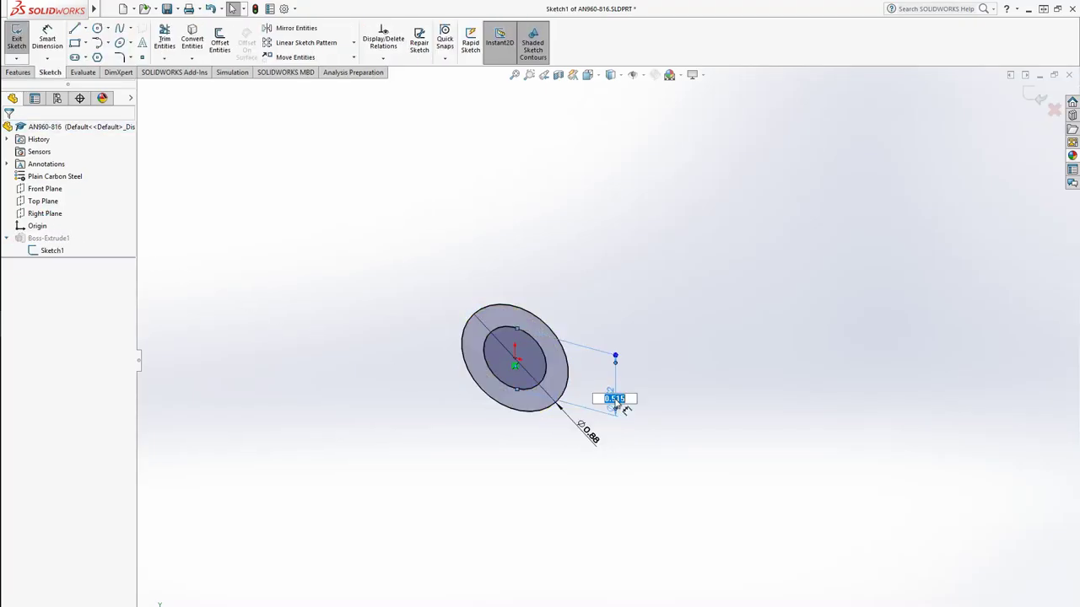
pyautogui.write('.325')
pyautogui.press('Return')
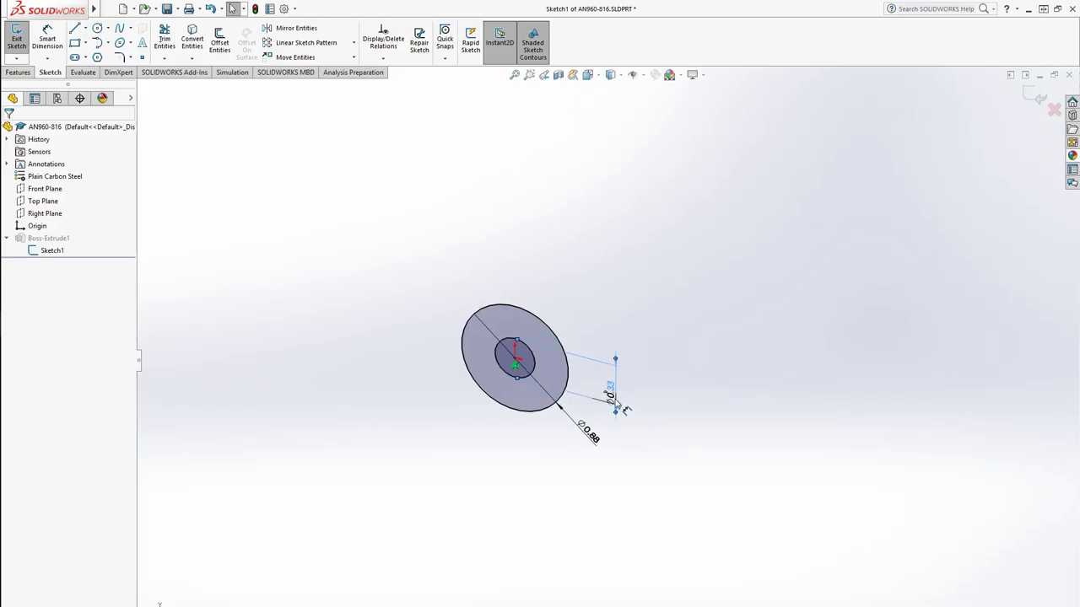
pyautogui.doubleClick(590, 432)
pyautogui.press('BackSpace')
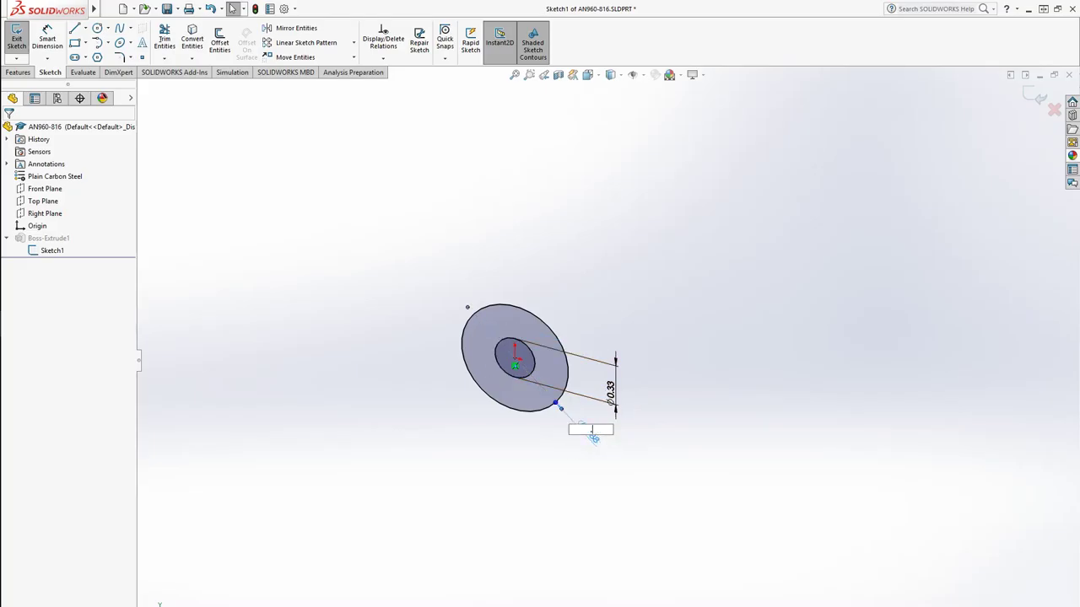
pyautogui.press('Return')
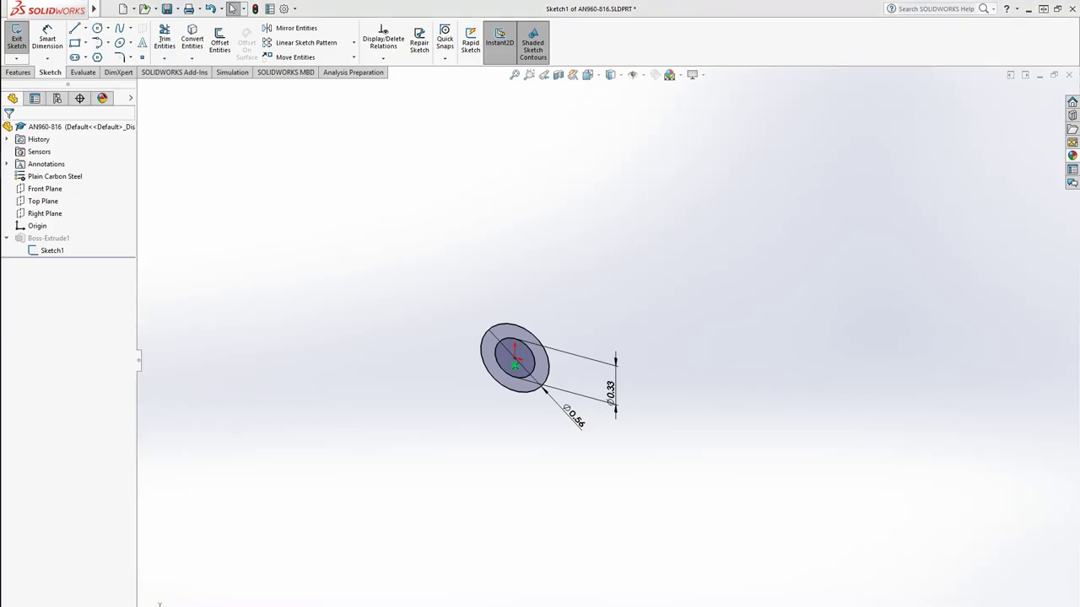
pyautogui.hotkey('alt', 'Tab')
pyautogui.scroll(6, 668, 480)
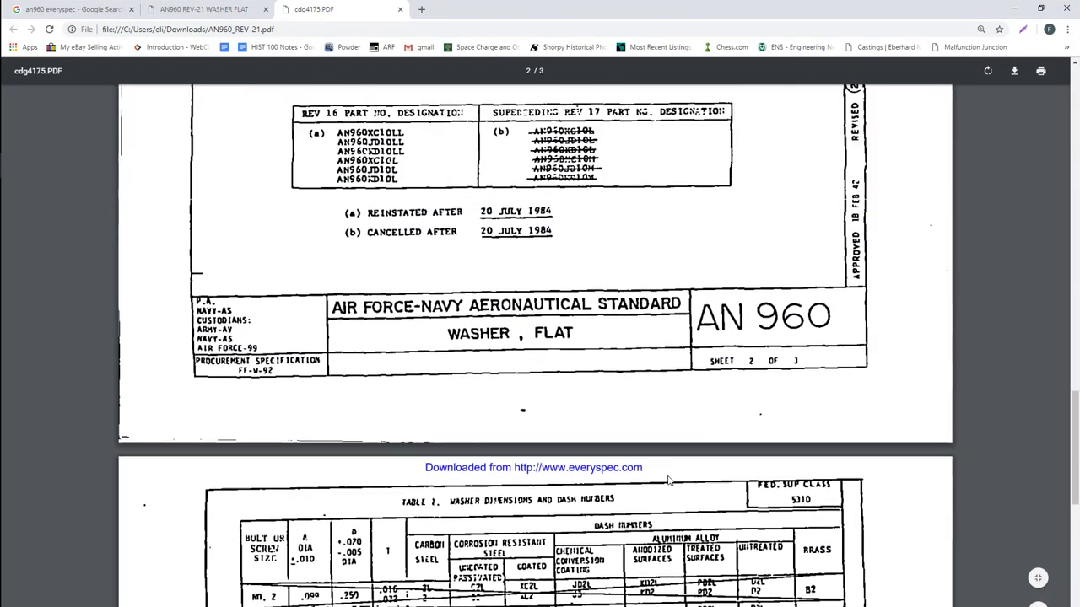
pyautogui.scroll(15, 668, 479)
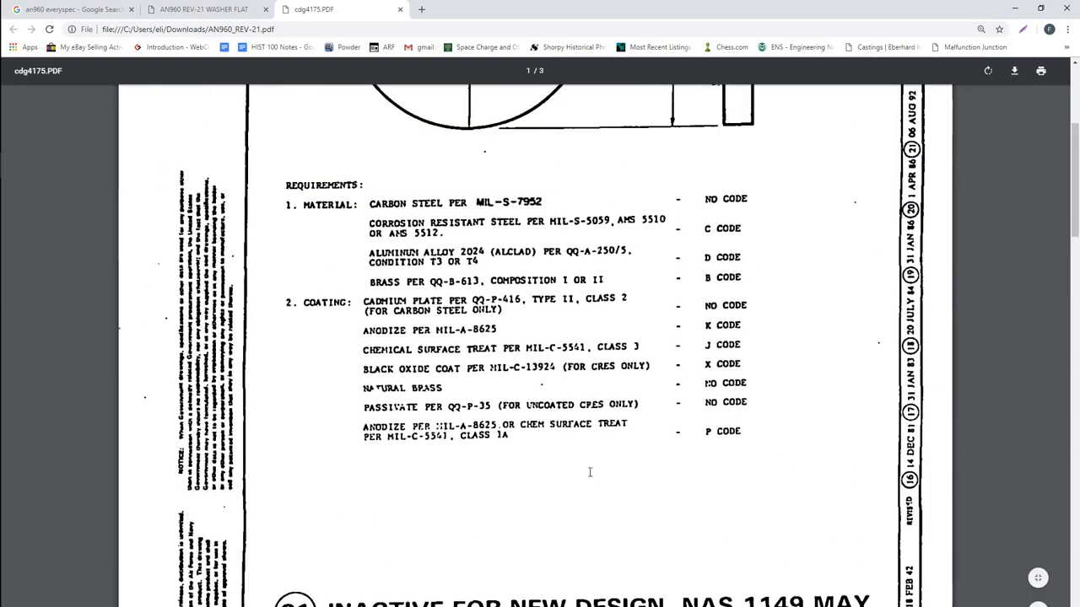
pyautogui.scroll(4, 591, 478)
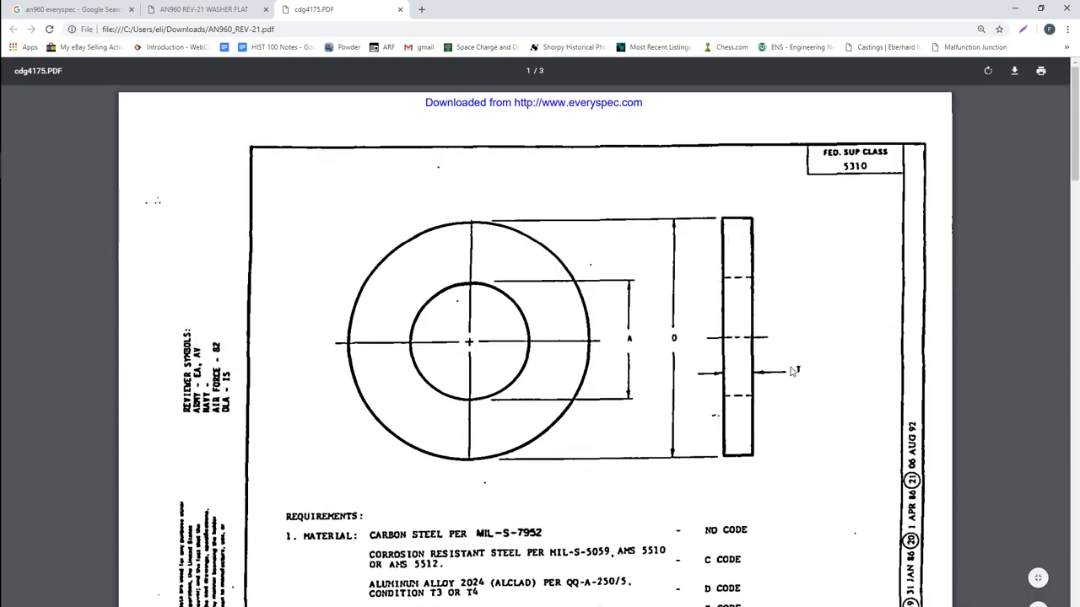
pyautogui.scroll(-20, 715, 507)
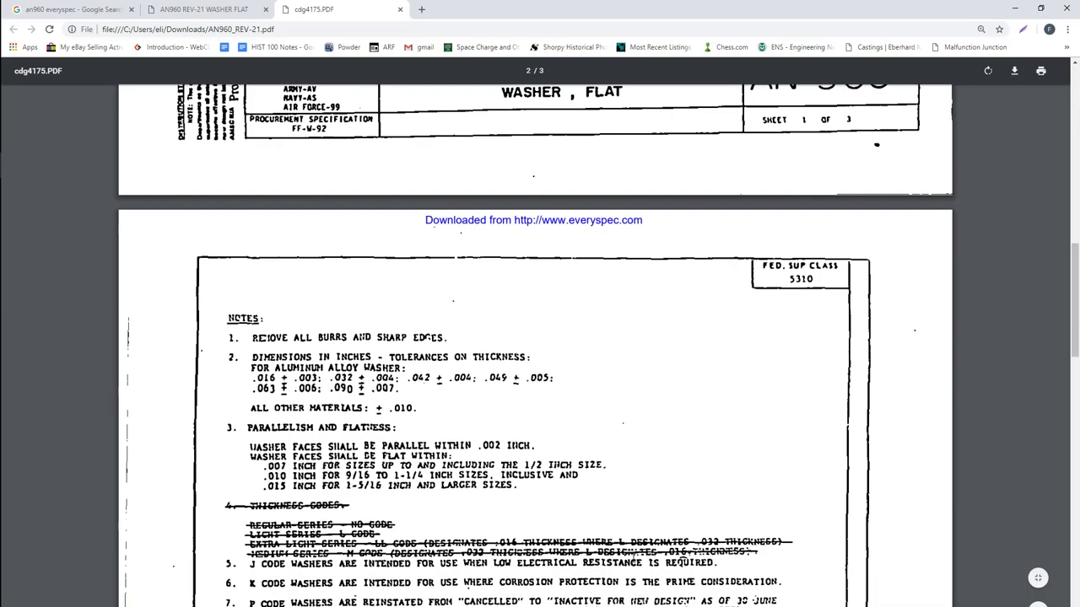
pyautogui.scroll(-1, 620, 561)
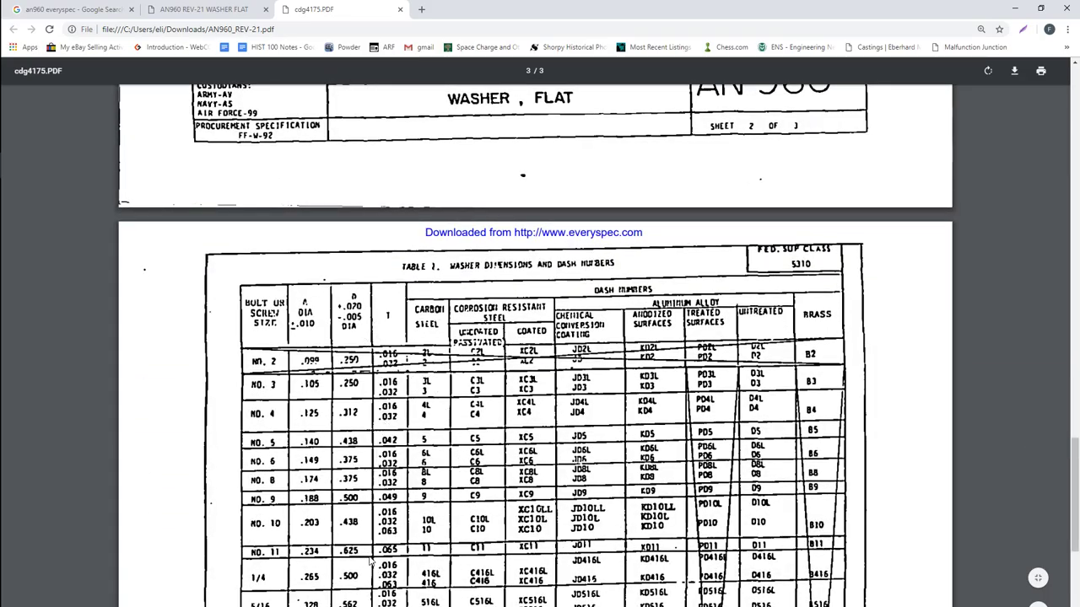
pyautogui.scroll(-1, 420, 557)
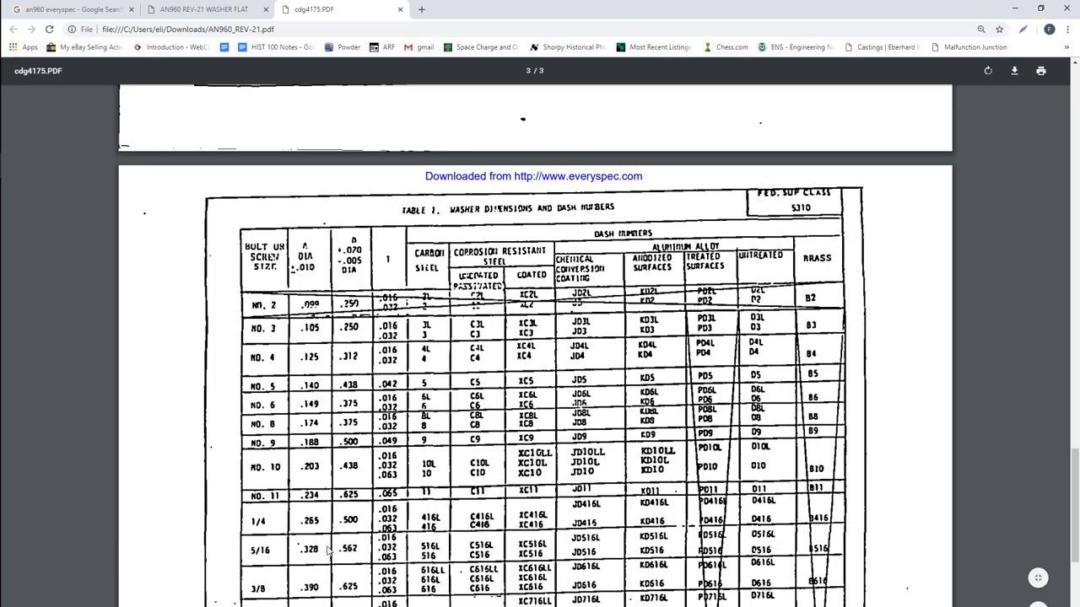
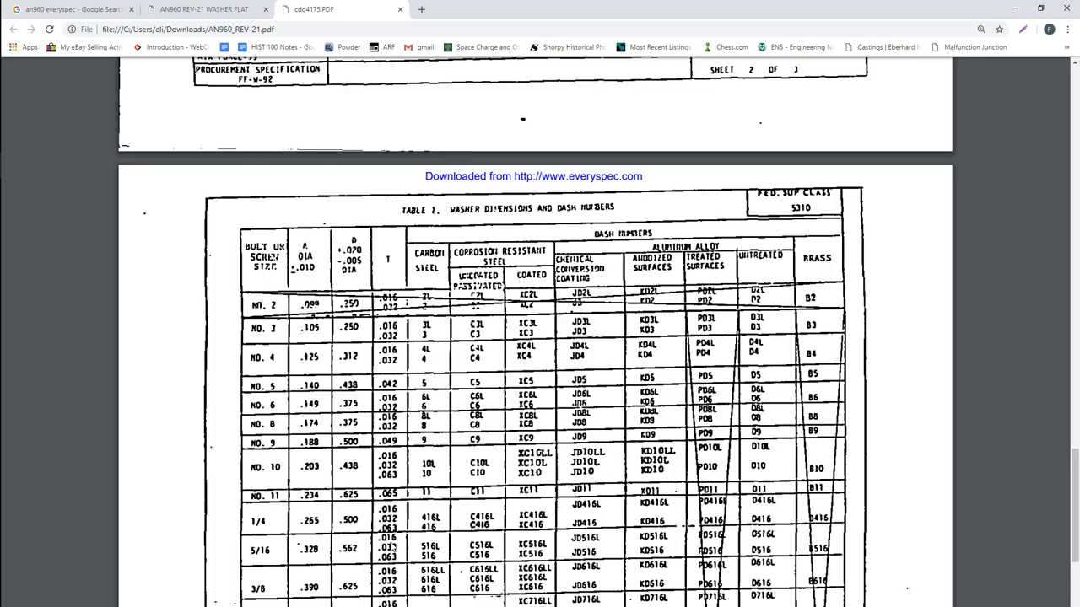
# Step: Hide Chrome and check the washer's Boss-Extrude1 dimensions in a front view
pyautogui.click(1015, 8)
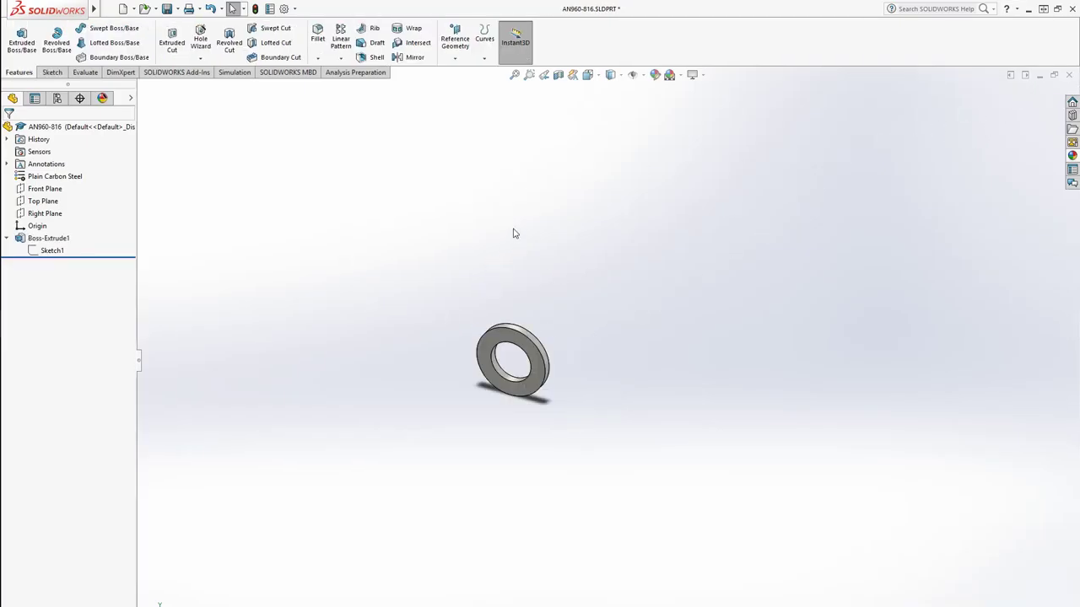
pyautogui.click(48, 237)
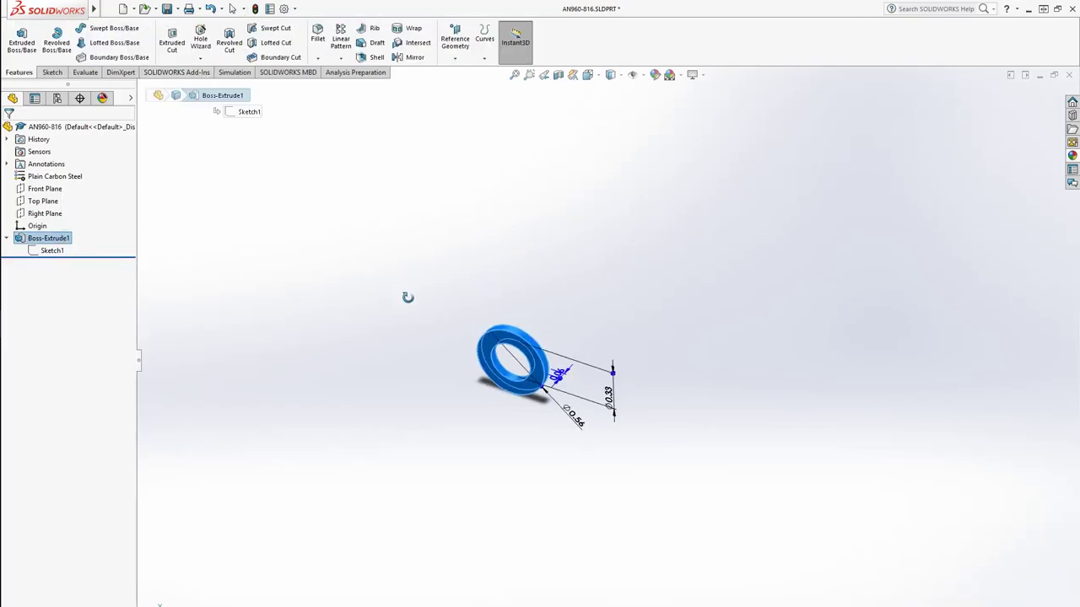
pyautogui.scroll(-2, 584, 388)
pyautogui.scroll(-3, 585, 388)
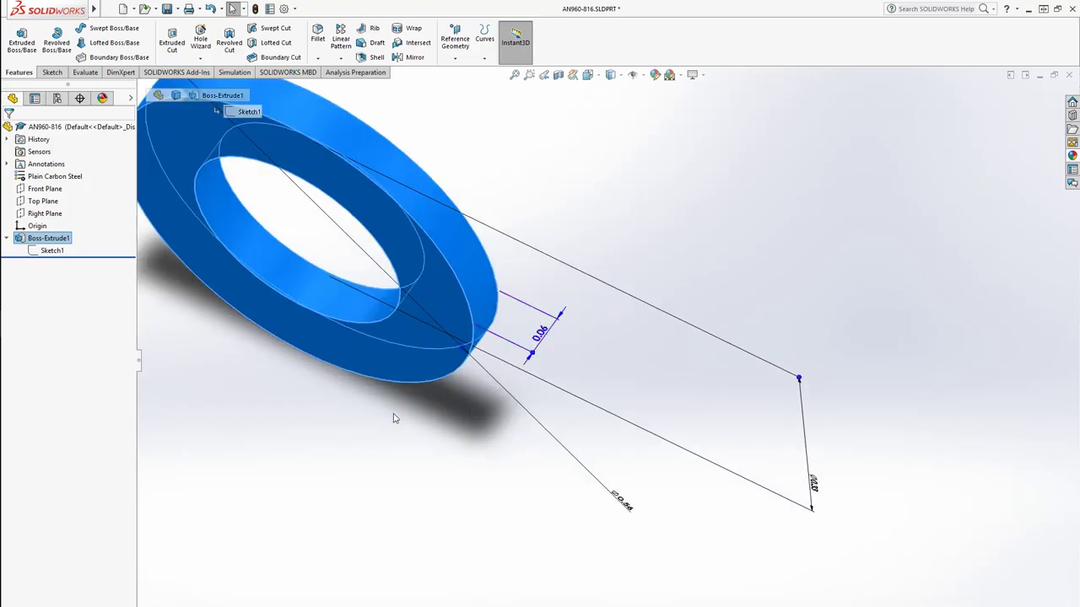
pyautogui.scroll(2, 391, 410)
pyautogui.hotkey('ctrl', '1')
pyautogui.click(346, 516)
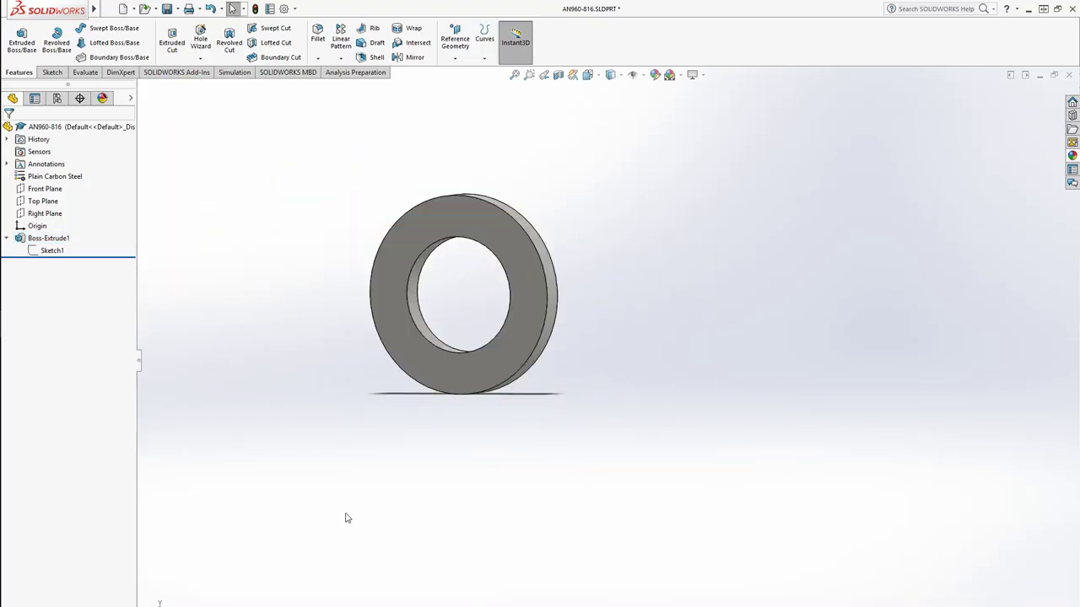
# Step: Save the washer as AN960-516 instead of AN960-816, then bring up the brake drawing
pyautogui.click(178, 8)
pyautogui.click(193, 44)
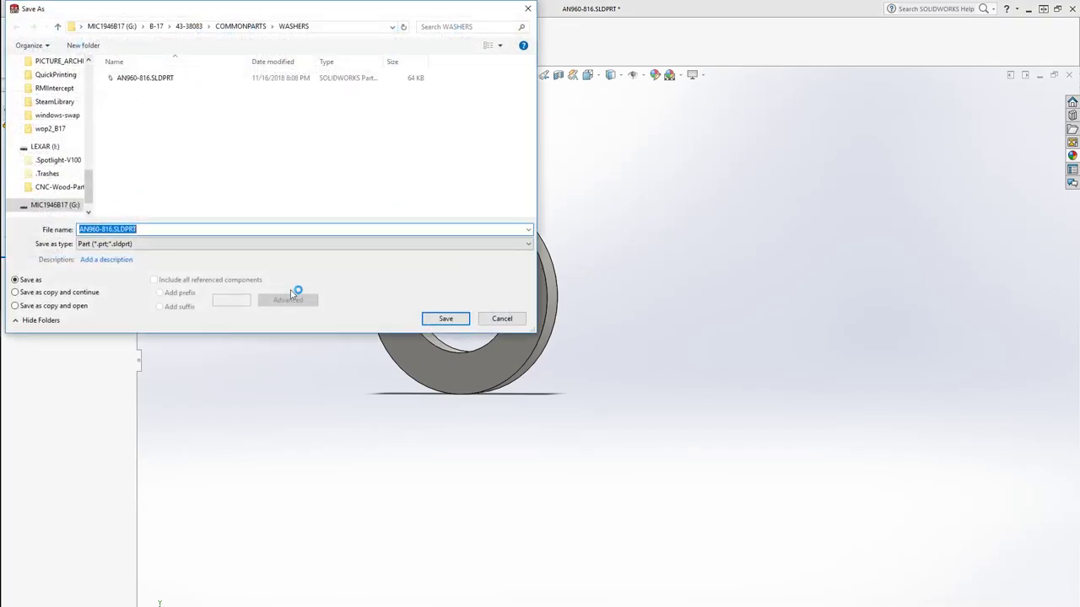
pyautogui.click(112, 229)
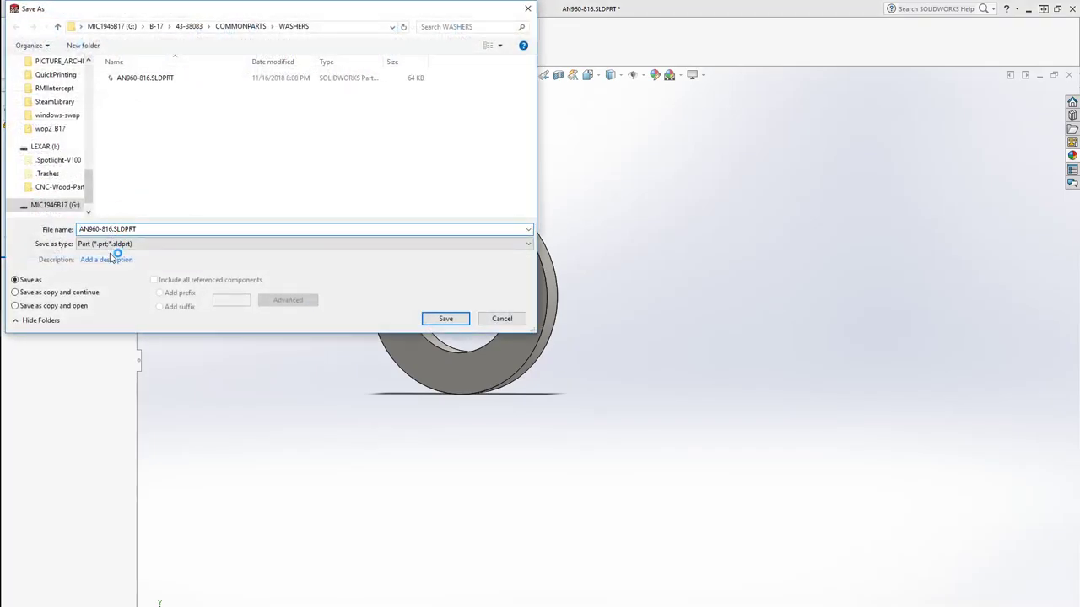
pyautogui.press('BackSpace')
pyautogui.press('BackSpace')
pyautogui.press('BackSpace')
pyautogui.press('BackSpace')
pyautogui.press('Return')
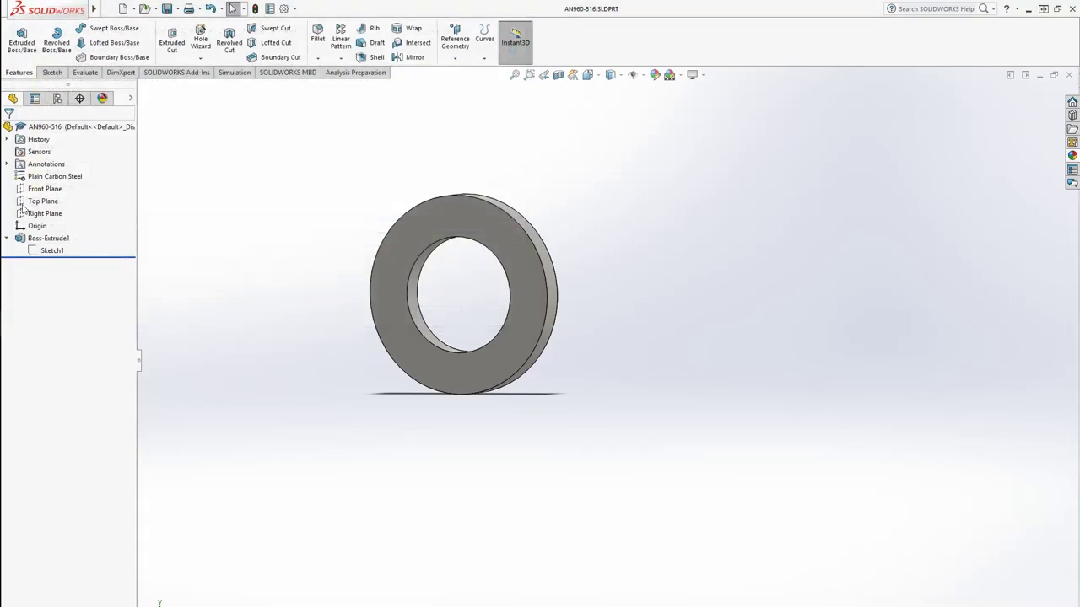
pyautogui.moveTo(7, 307)
pyautogui.click(89, 253)
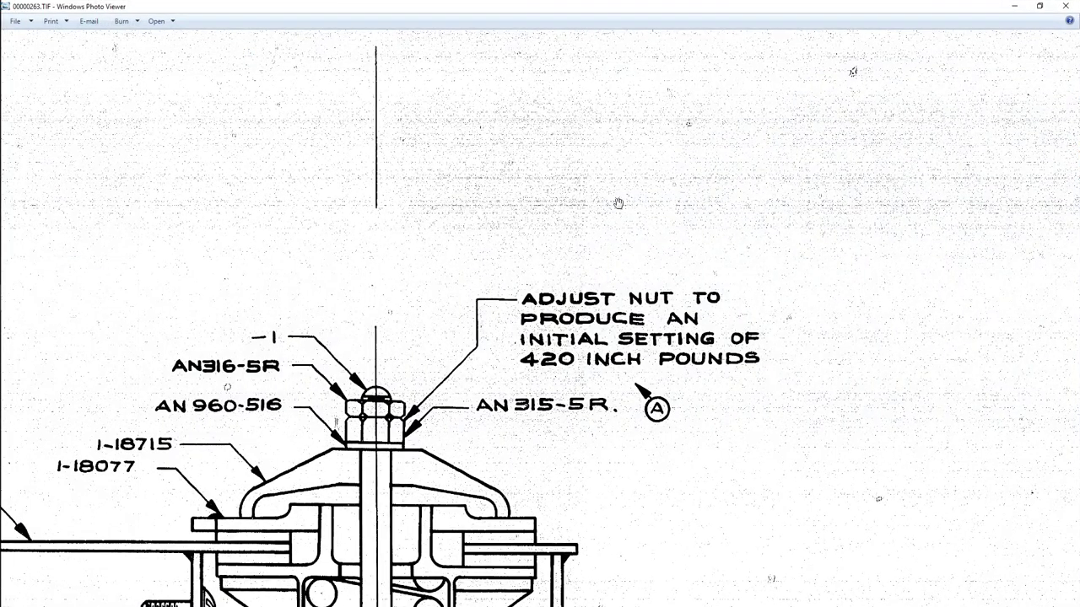
# Step: Insert the AN960-516 washer into the 6-9281 assembly beside the brake parts
pyautogui.click(1014, 5)
pyautogui.moveTo(12, 336)
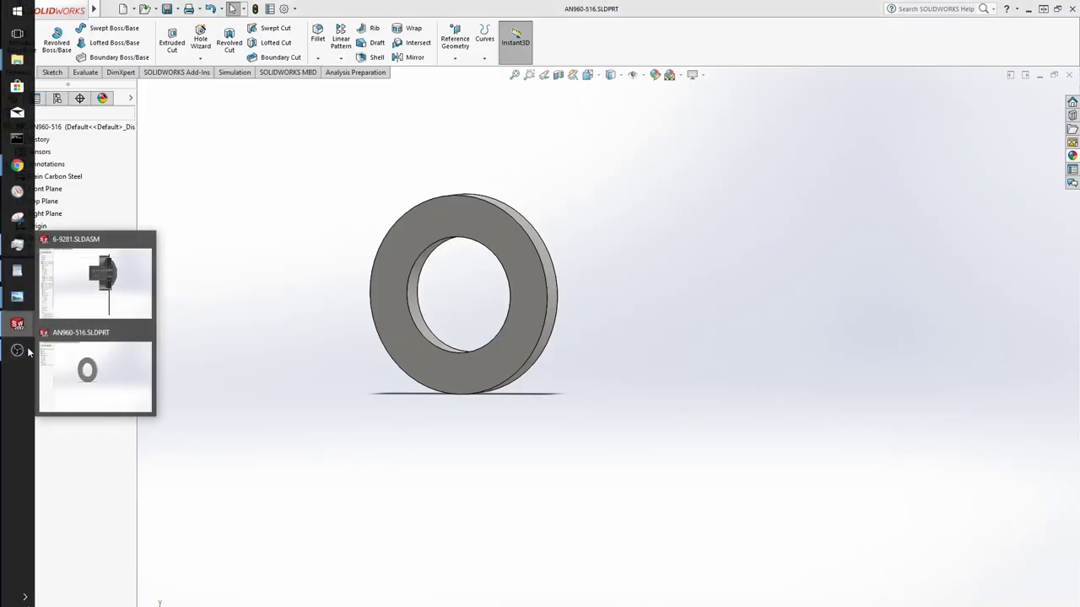
pyautogui.click(106, 289)
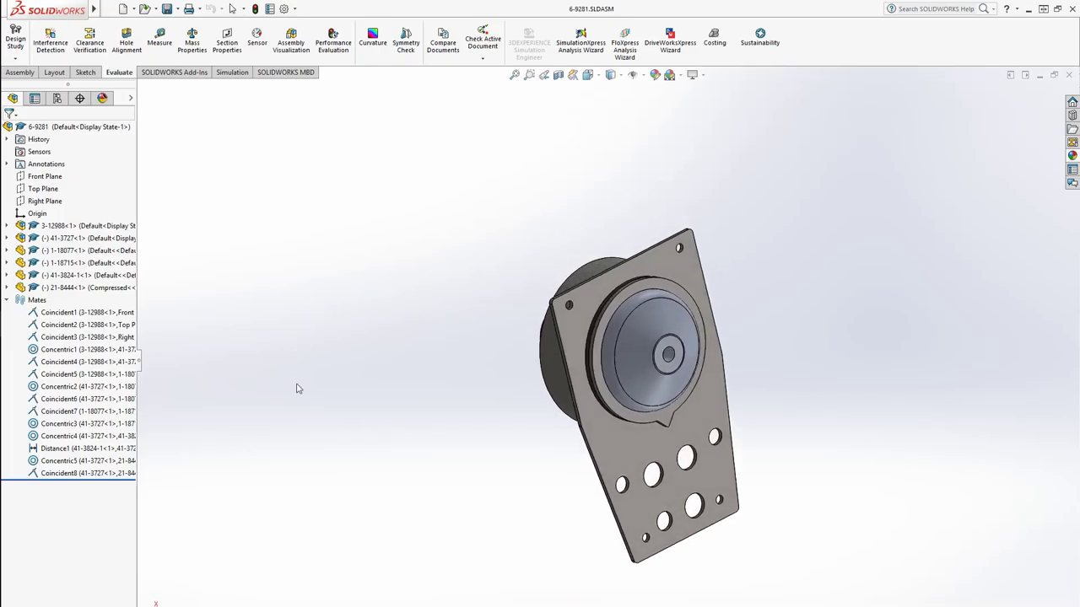
pyautogui.click(20, 71)
pyautogui.click(67, 43)
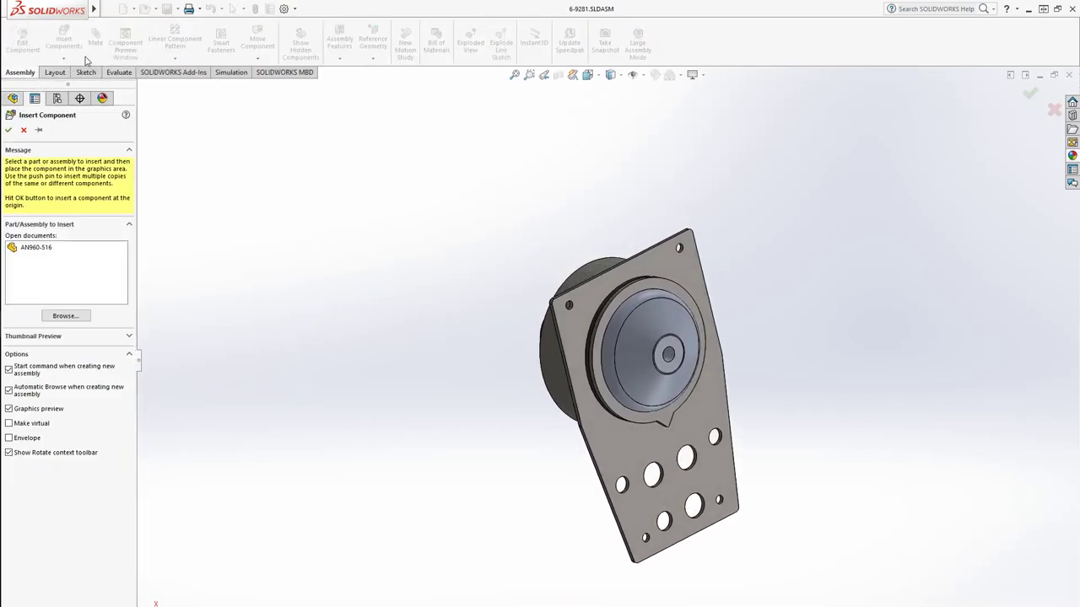
pyautogui.click(76, 247)
pyautogui.click(761, 385)
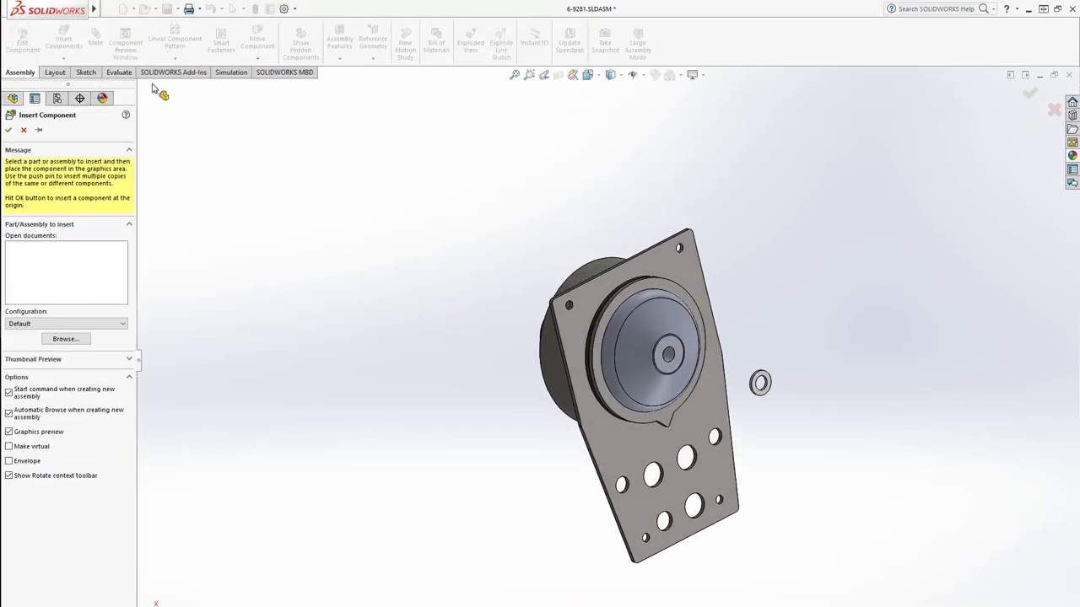
# Step: Mate the new washer's face coincident with the 1-18715 washer's face
pyautogui.click(95, 38)
pyautogui.scroll(-3, 674, 346)
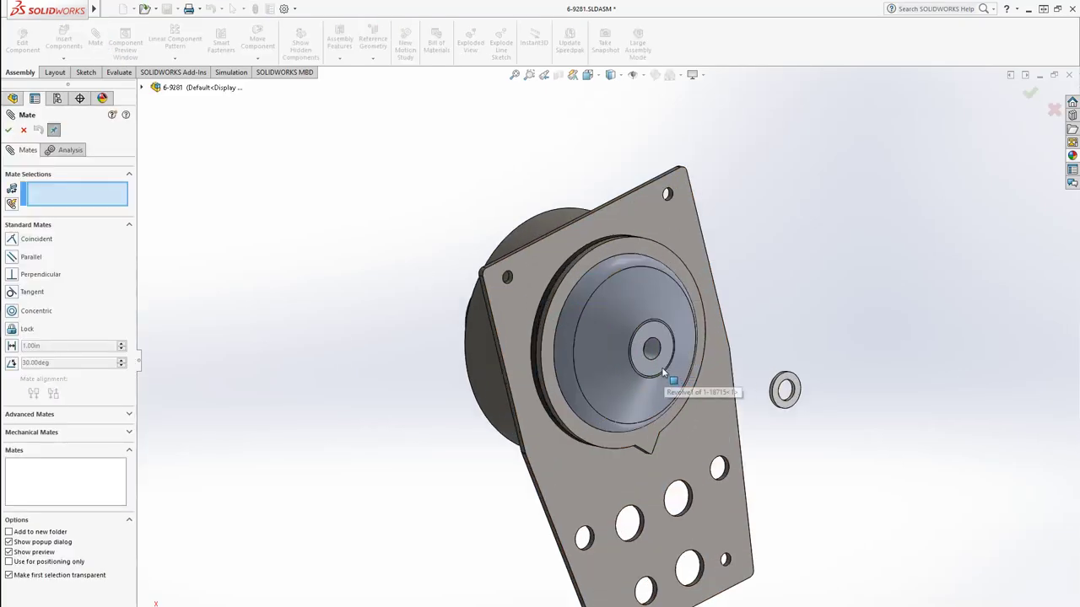
pyautogui.click(735, 412)
pyautogui.moveTo(735, 412); pyautogui.dragTo(532, 418, button='middle')
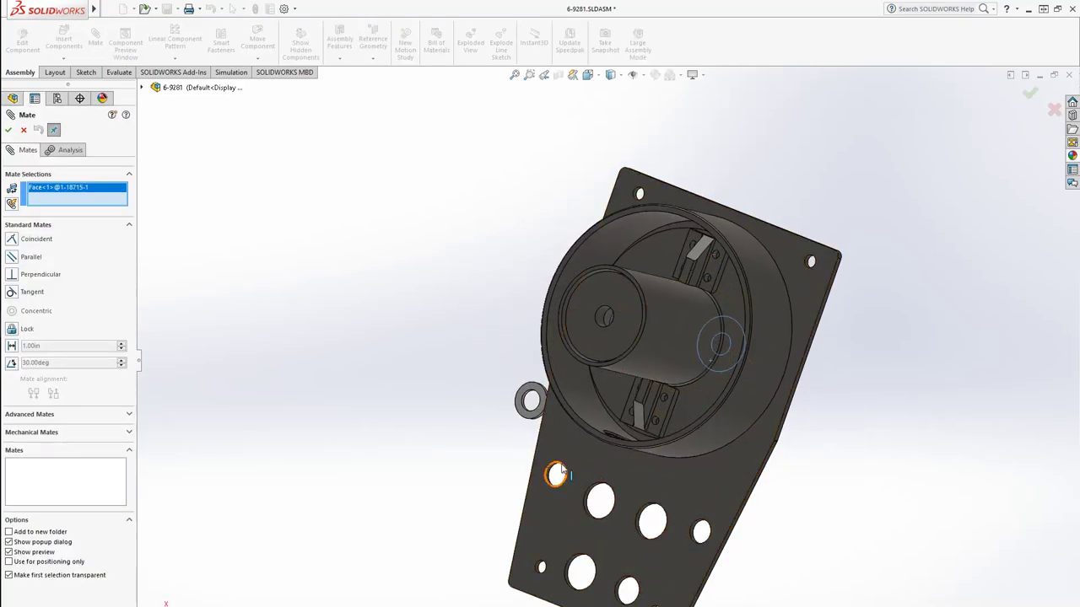
pyautogui.click(533, 417)
pyautogui.click(609, 466)
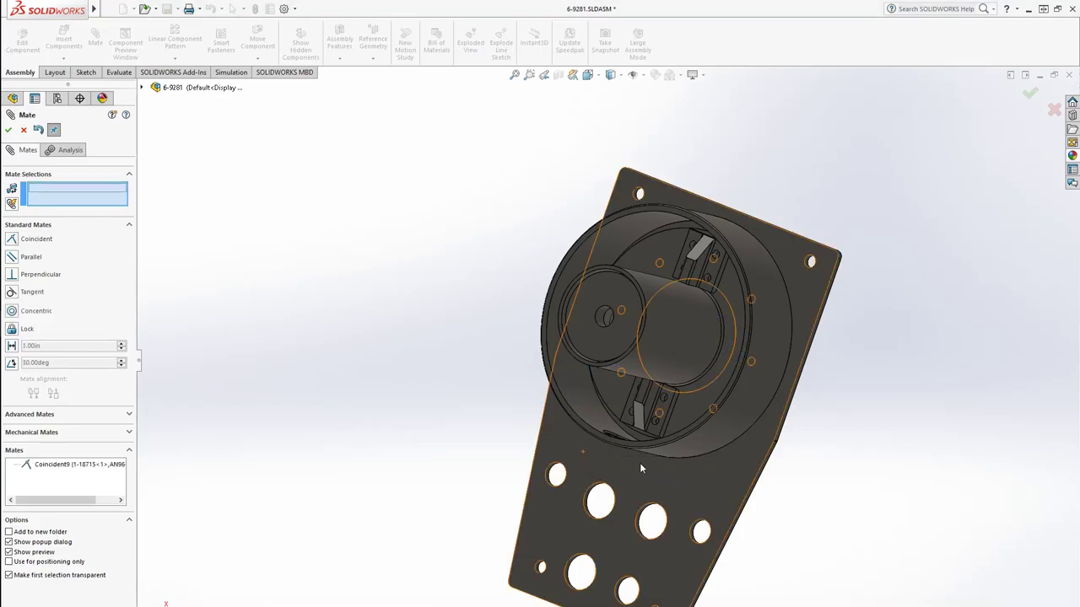
# Step: Make the washer's hole concentric with the 1-18715 hole, then save the assembly
pyautogui.moveTo(437, 425); pyautogui.dragTo(683, 330, button='middle')
pyautogui.scroll(-3, 695, 324)
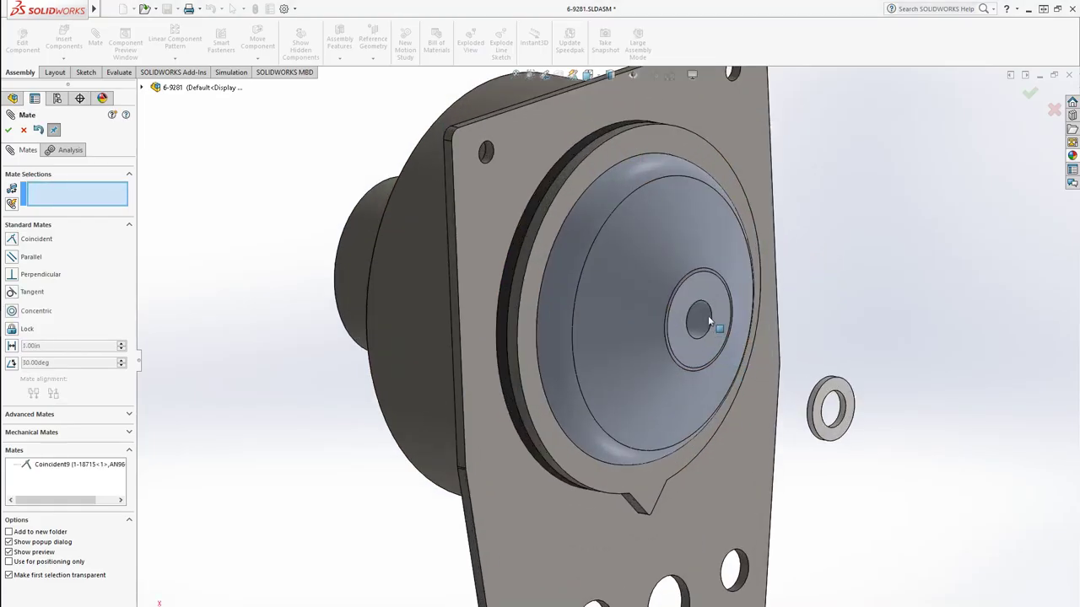
pyautogui.click(705, 320)
pyautogui.click(844, 413)
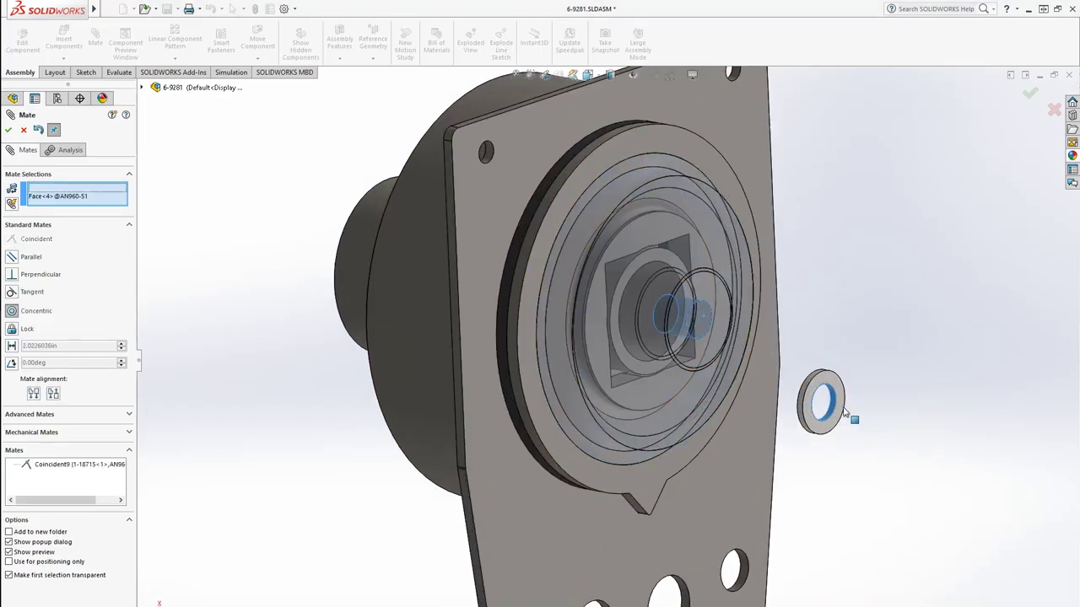
pyautogui.rightClick(850, 414)
pyautogui.moveTo(751, 440)
pyautogui.mouseDown(button='middle')
pyautogui.moveTo(762, 426)
pyautogui.moveTo(757, 448)
pyautogui.mouseUp(button='middle')
pyautogui.rightClick(668, 498)
pyautogui.scroll(3, 668, 498)
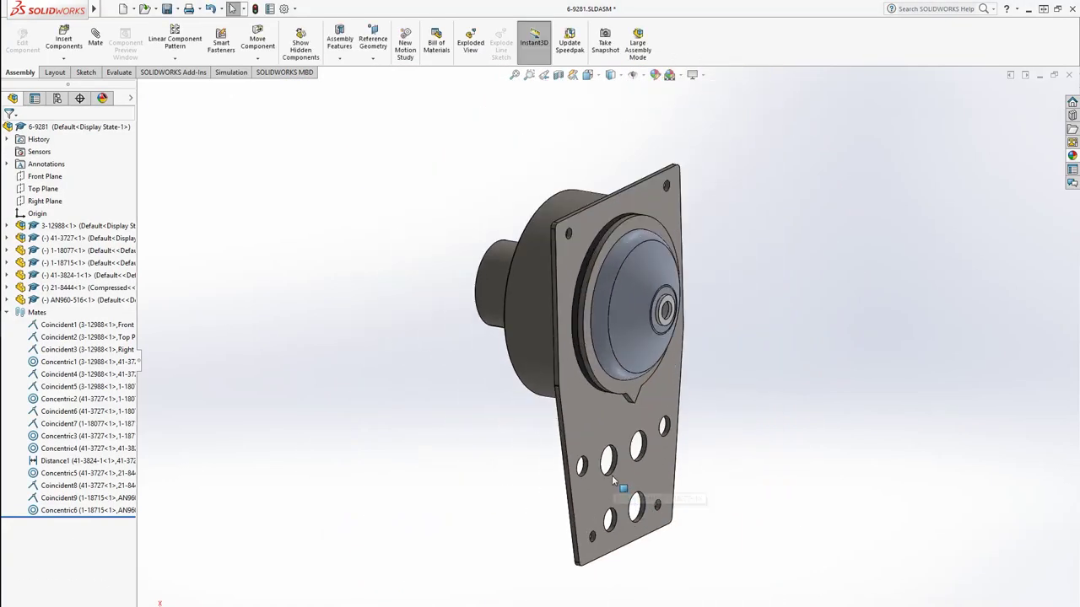
pyautogui.hotkey('ctrl', 's')
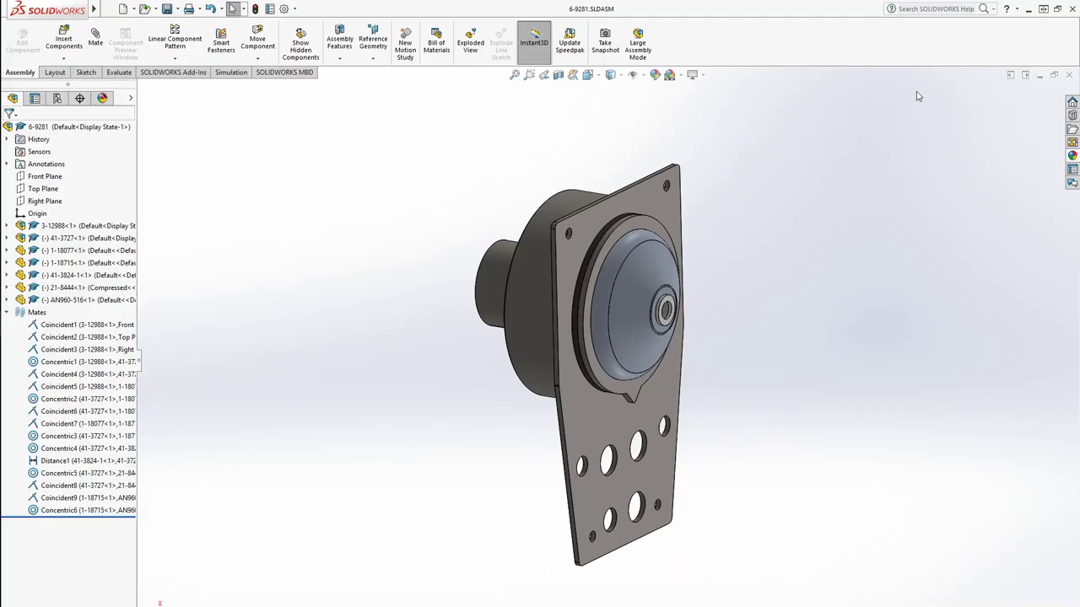
# Step: Close the AN960-516 part document and bring the brake drawing forward
pyautogui.moveTo(1, 270)
pyautogui.moveTo(17, 324)
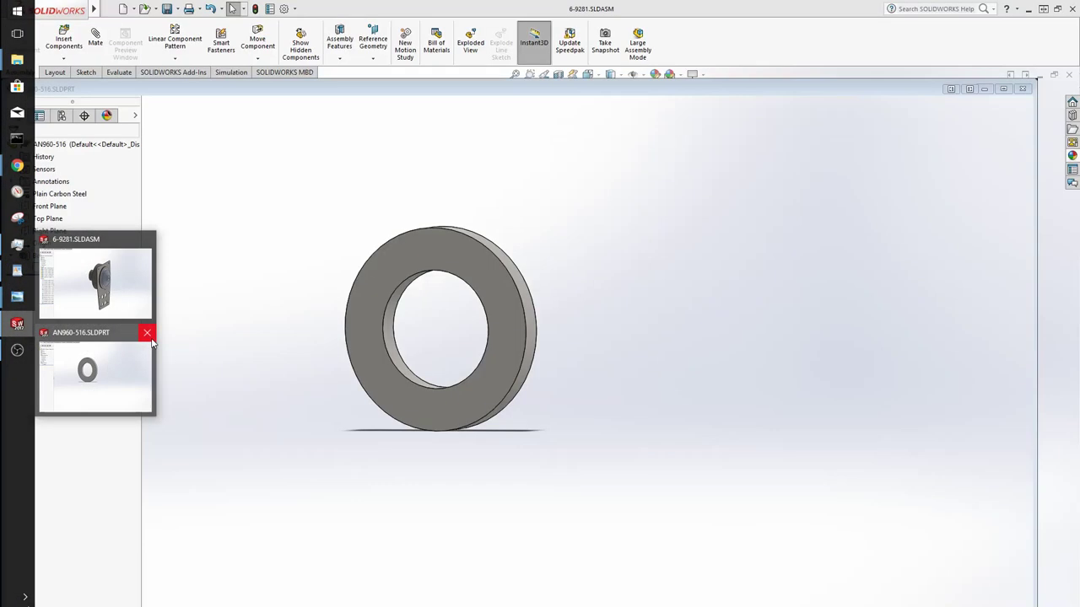
pyautogui.click(147, 329)
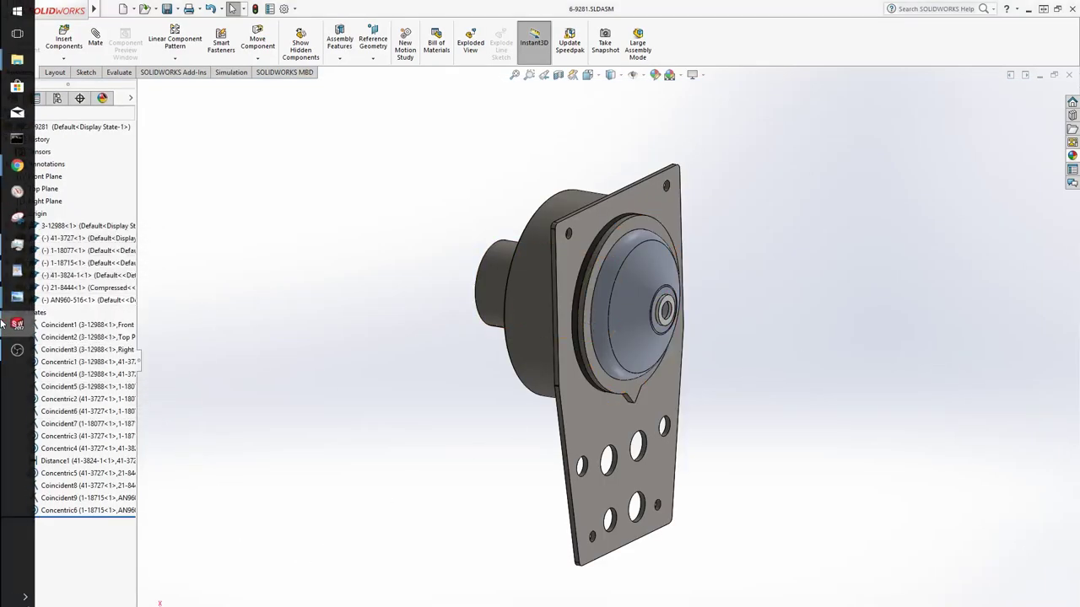
pyautogui.moveTo(17, 297)
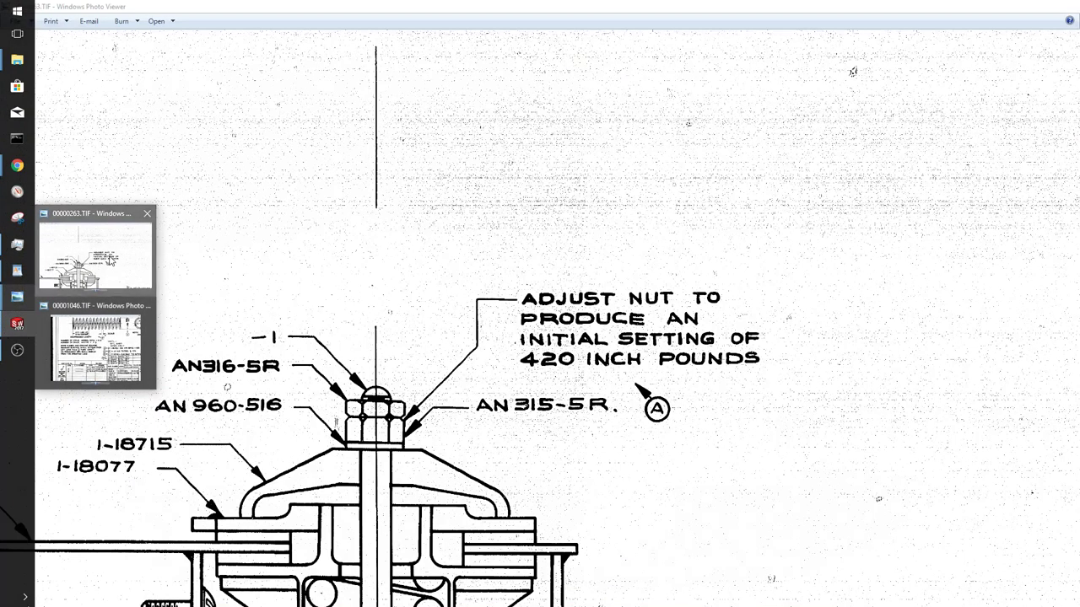
pyautogui.click(95, 253)
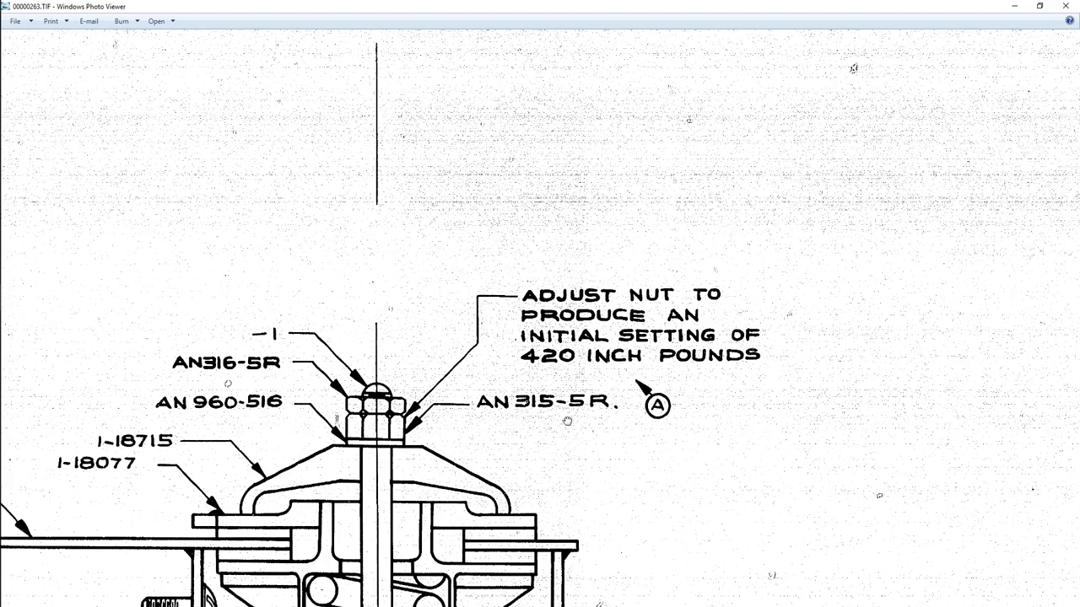
# Step: Pan the first drawing sheet to read the right ends of the notes
pyautogui.scroll(-3, 550, 420)
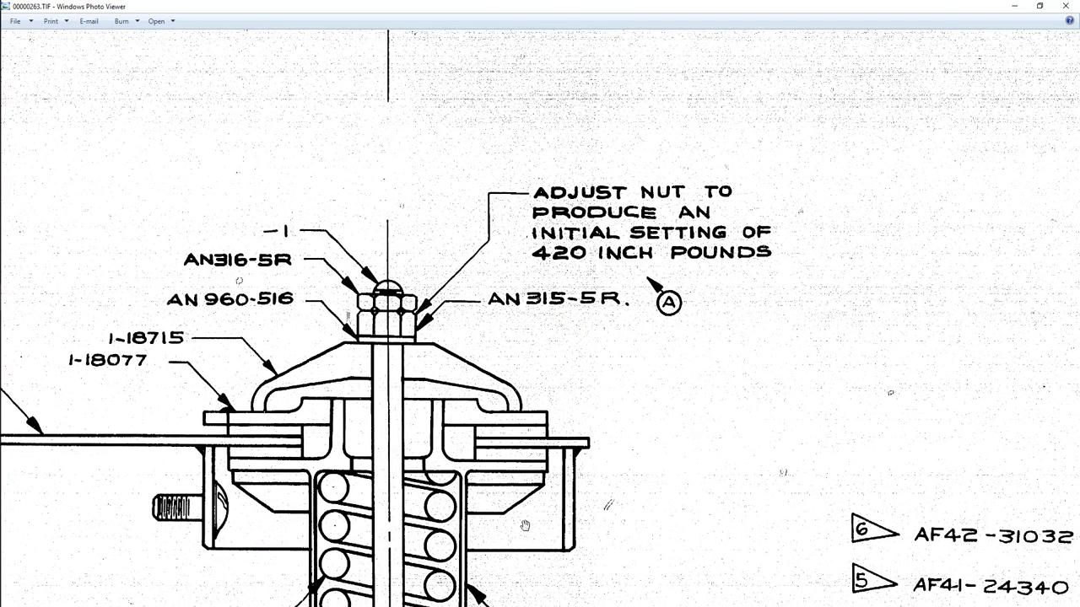
pyautogui.scroll(-3, 524, 526)
pyautogui.scroll(2, 622, 539)
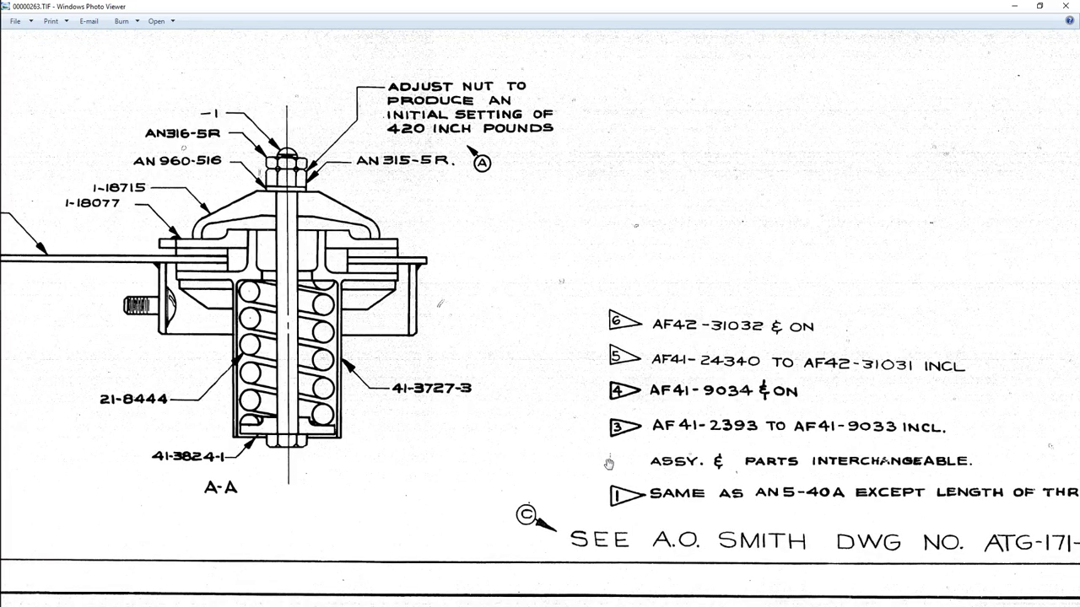
pyautogui.moveTo(707, 454); pyautogui.dragTo(563, 506)
# Step: Read the next sheet's parts list and title block, then return to the SOLIDWORKS assembly
pyautogui.press('Right')
pyautogui.scroll(4, 702, 500)
pyautogui.scroll(-2, 727, 427)
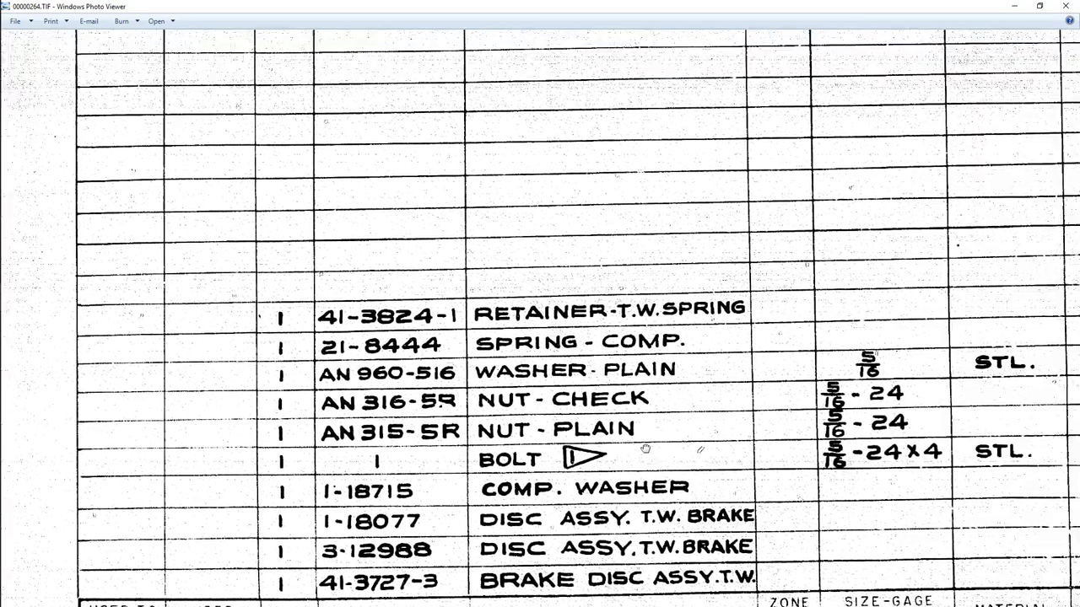
pyautogui.scroll(-1, 735, 484)
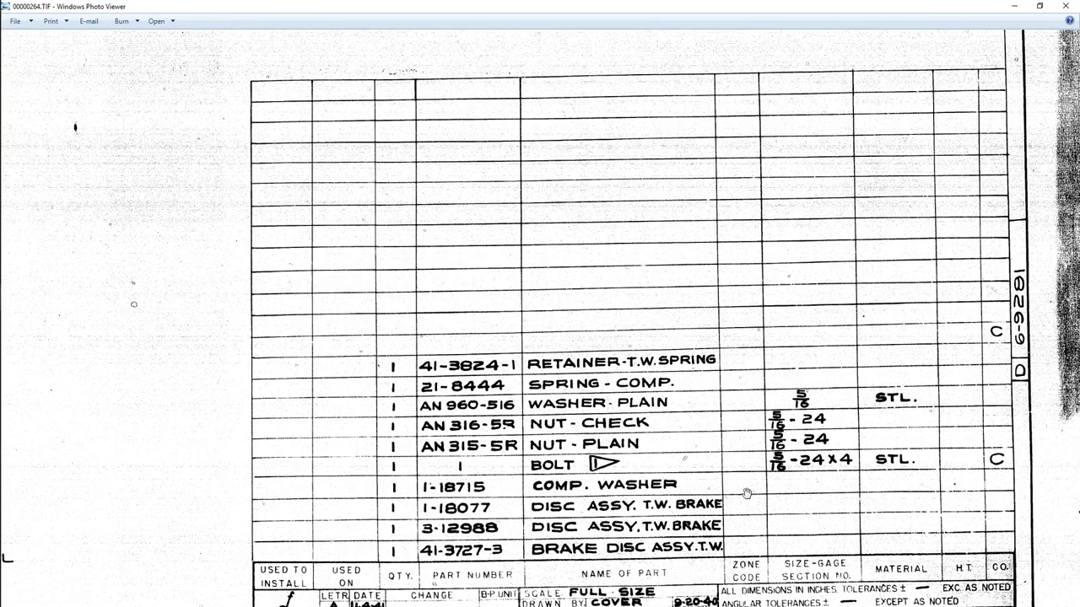
pyautogui.moveTo(615, 455); pyautogui.dragTo(709, 563)
pyautogui.moveTo(498, 390)
pyautogui.mouseDown()
pyautogui.moveTo(520, 472)
pyautogui.moveTo(609, 508)
pyautogui.moveTo(636, 255)
pyautogui.mouseUp()
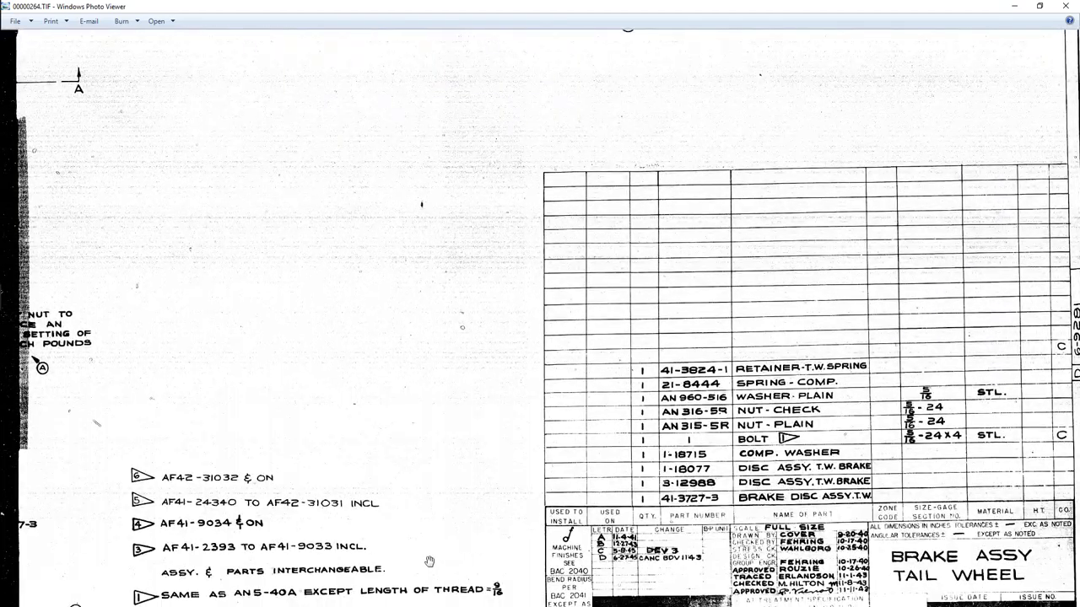
pyautogui.moveTo(430, 562); pyautogui.dragTo(416, 532)
pyautogui.moveTo(432, 386); pyautogui.dragTo(432, 495)
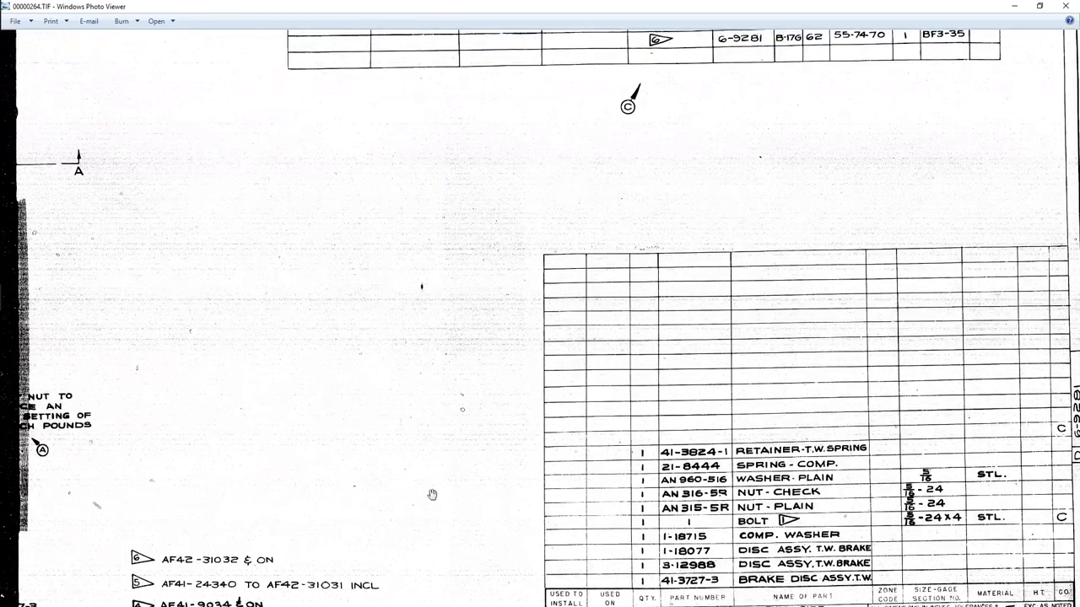
pyautogui.moveTo(345, 598); pyautogui.dragTo(373, 506)
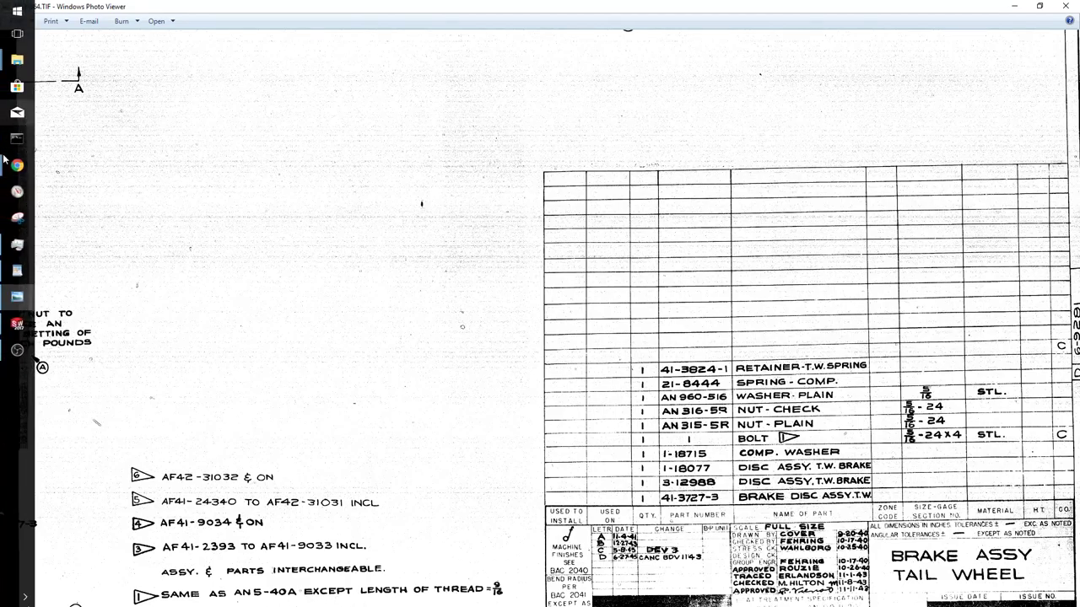
pyautogui.moveTo(3, 169)
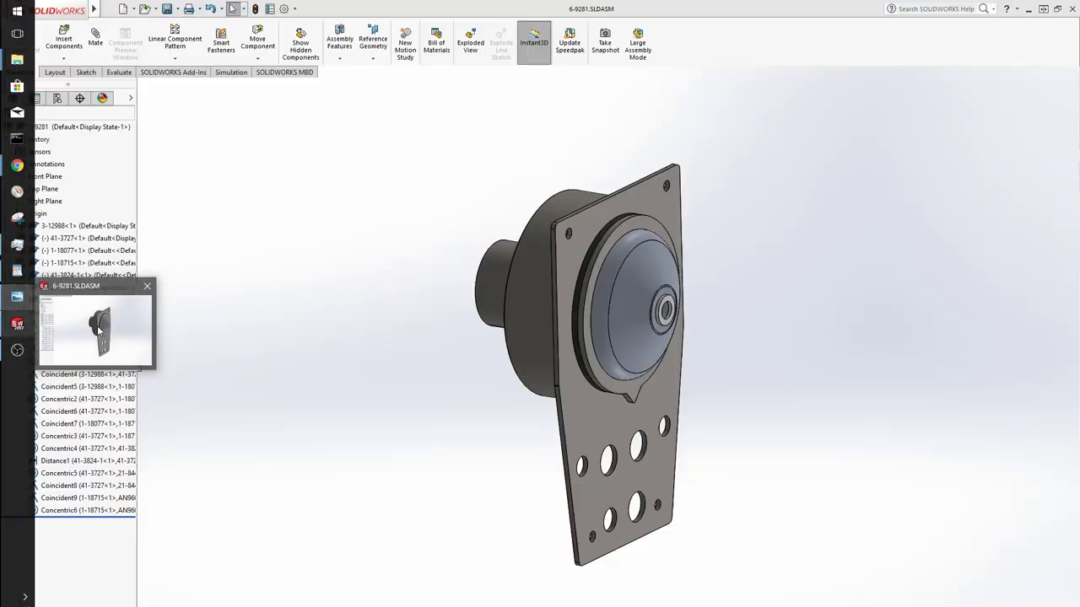
pyautogui.click(135, 329)
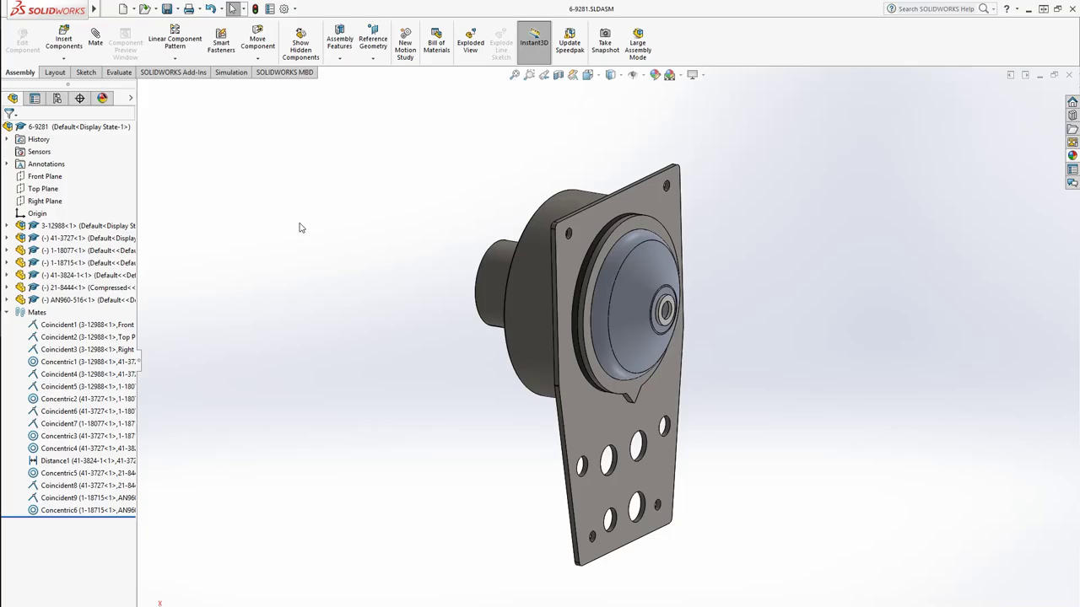
# Step: Create a new part and start a sketch on the Front Plane
pyautogui.click(125, 10)
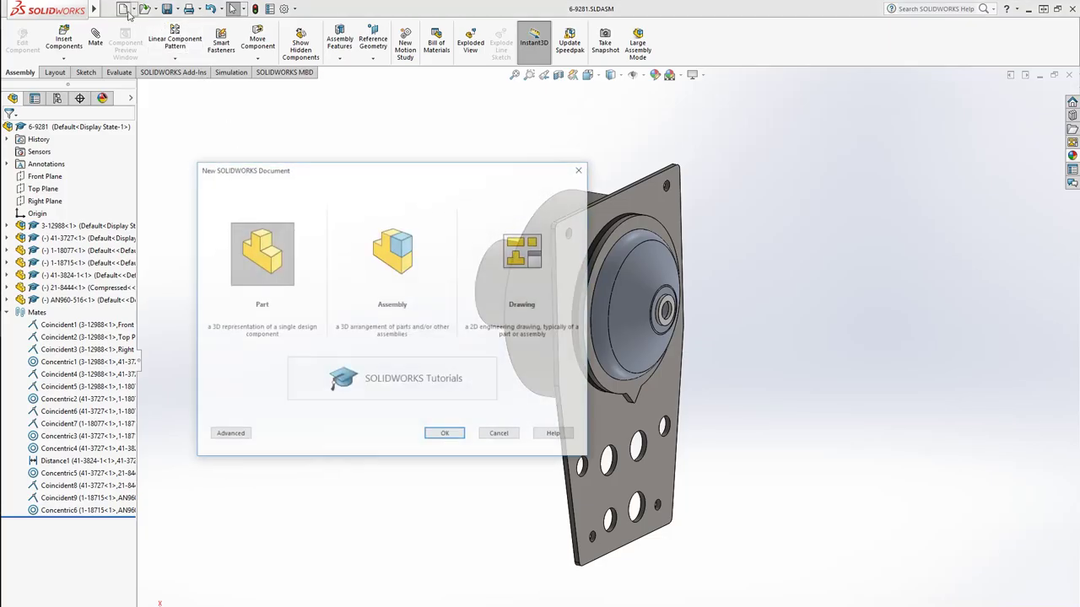
pyautogui.click(459, 434)
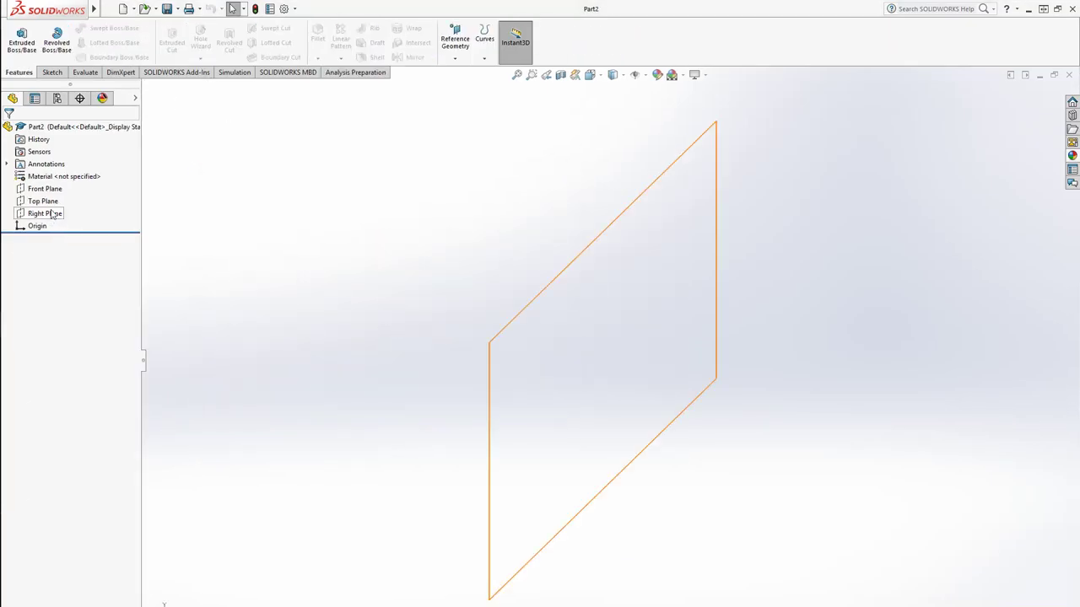
pyautogui.click(51, 191)
pyautogui.click(58, 177)
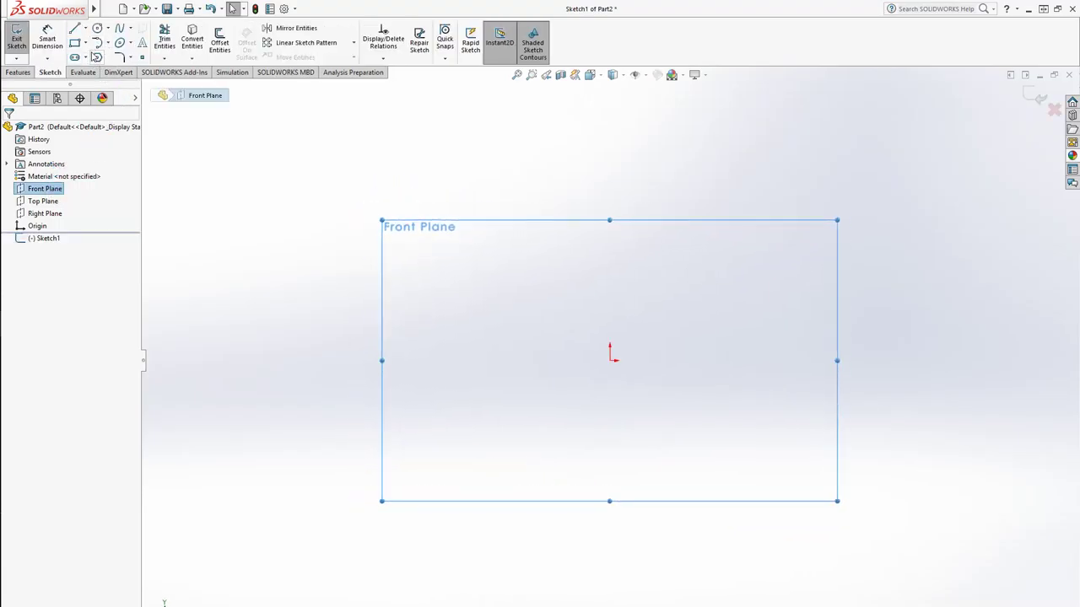
# Step: Draw a hexagon centred on the origin with its bottom edge horizontal
pyautogui.click(97, 57)
pyautogui.click(614, 365)
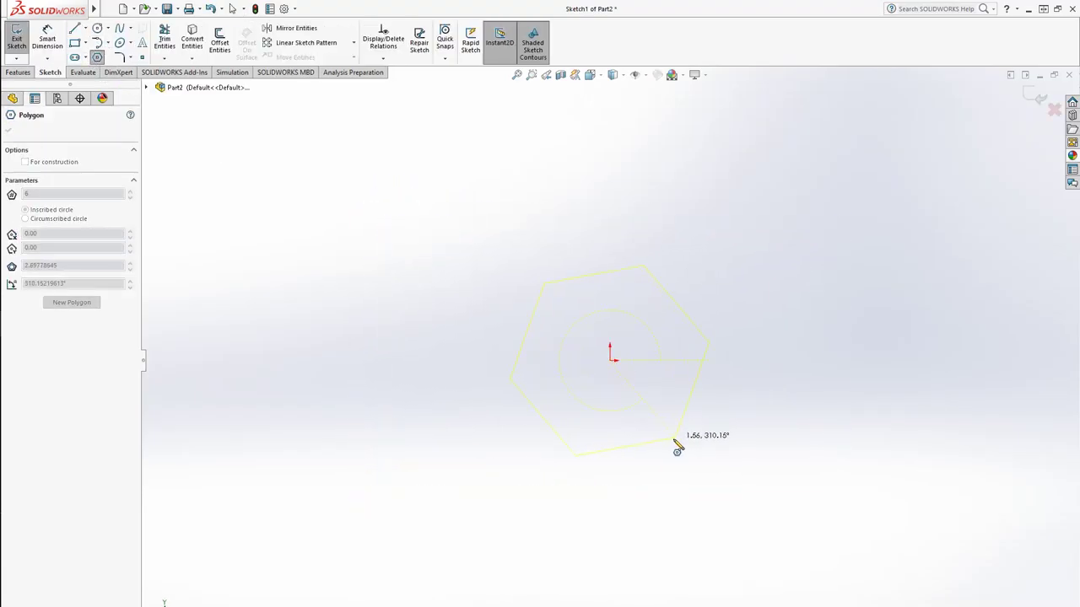
pyautogui.click(661, 452)
pyautogui.press('Escape')
pyautogui.click(644, 450)
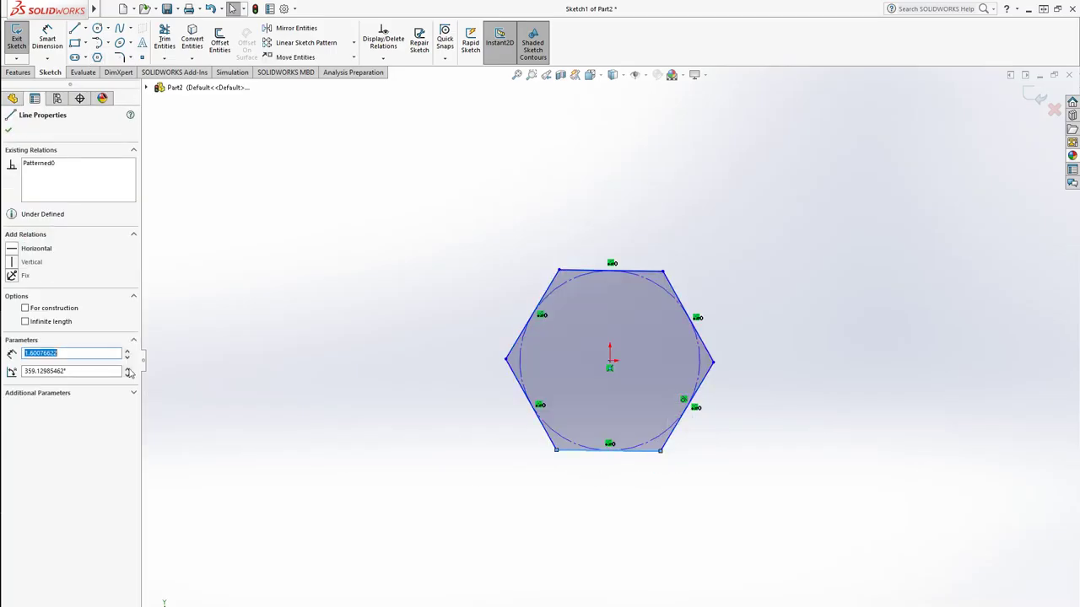
pyautogui.click(36, 249)
pyautogui.click(373, 410)
# Step: Dimension the hexagon 0.5 in across flats
pyautogui.click(47, 40)
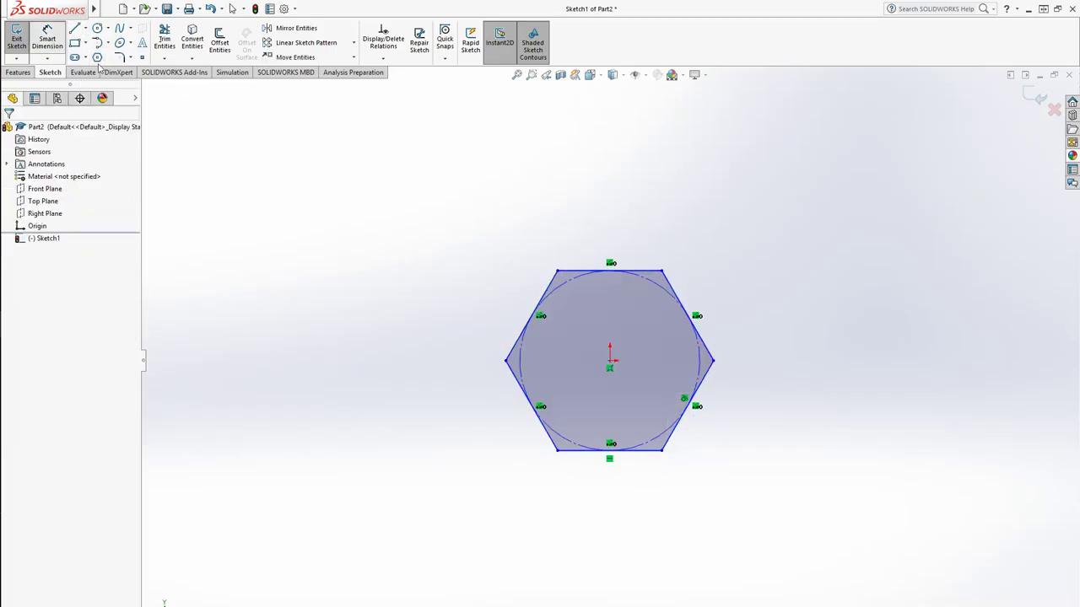
pyautogui.click(557, 284)
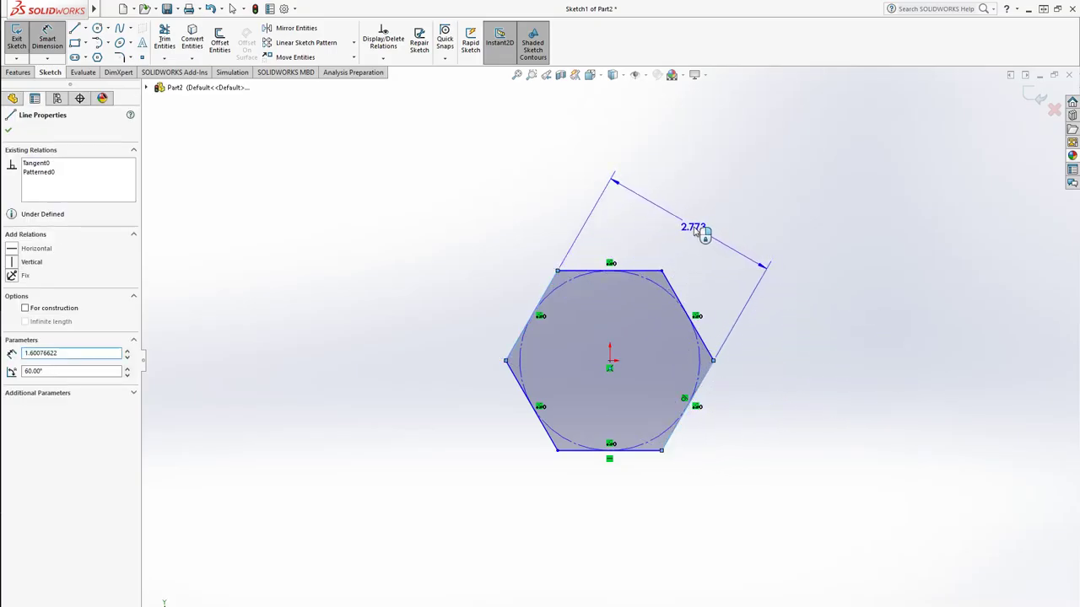
pyautogui.click(694, 229)
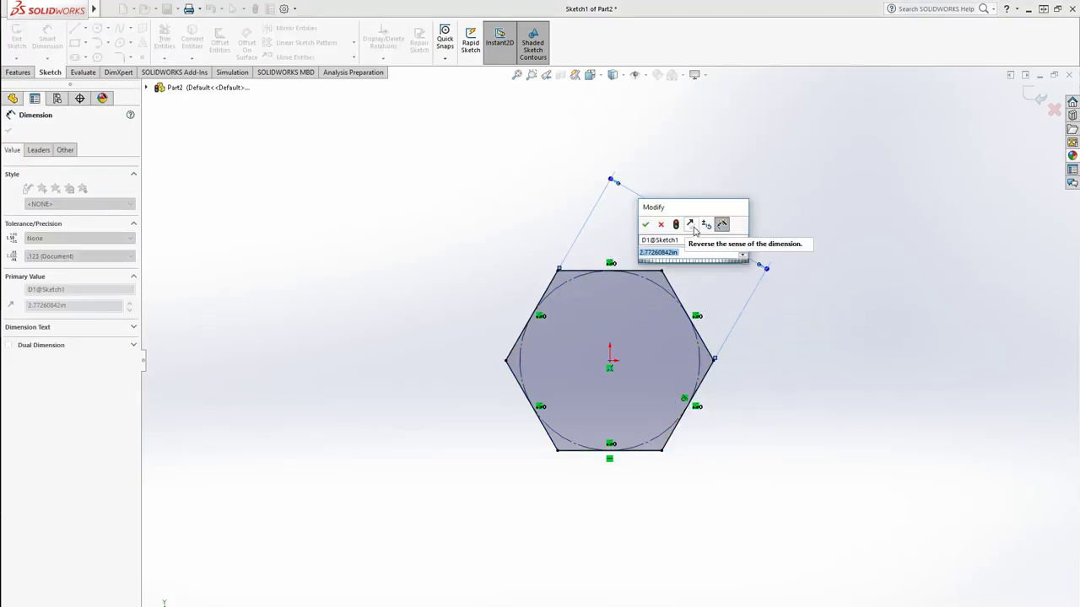
pyautogui.write('0.5')
pyautogui.press('Return')
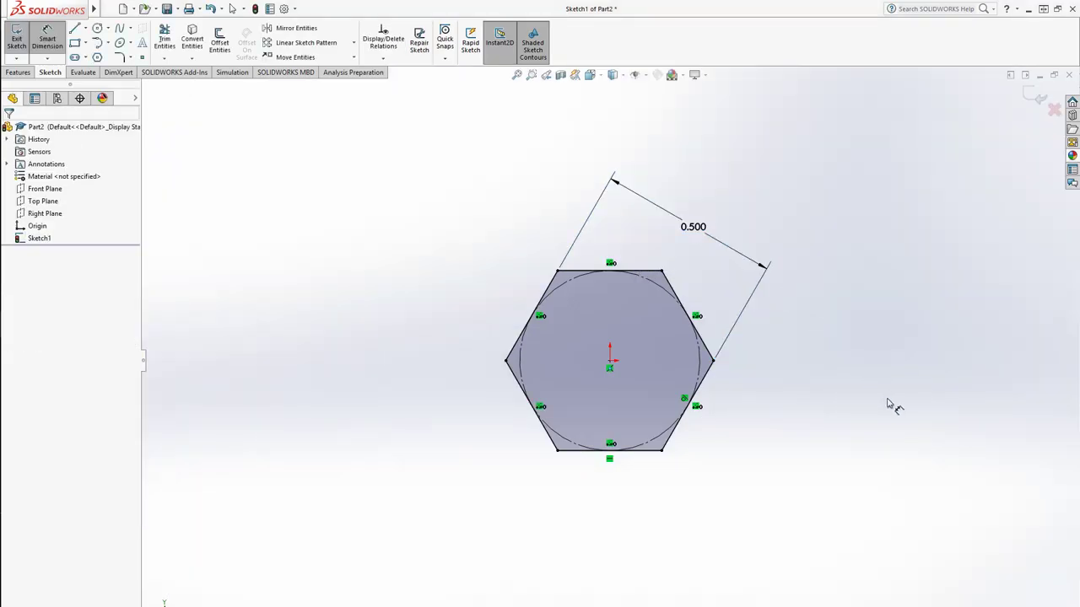
# Step: Extrude the hexagon 0.125 in as the bolt head
pyautogui.click(17, 73)
pyautogui.click(22, 42)
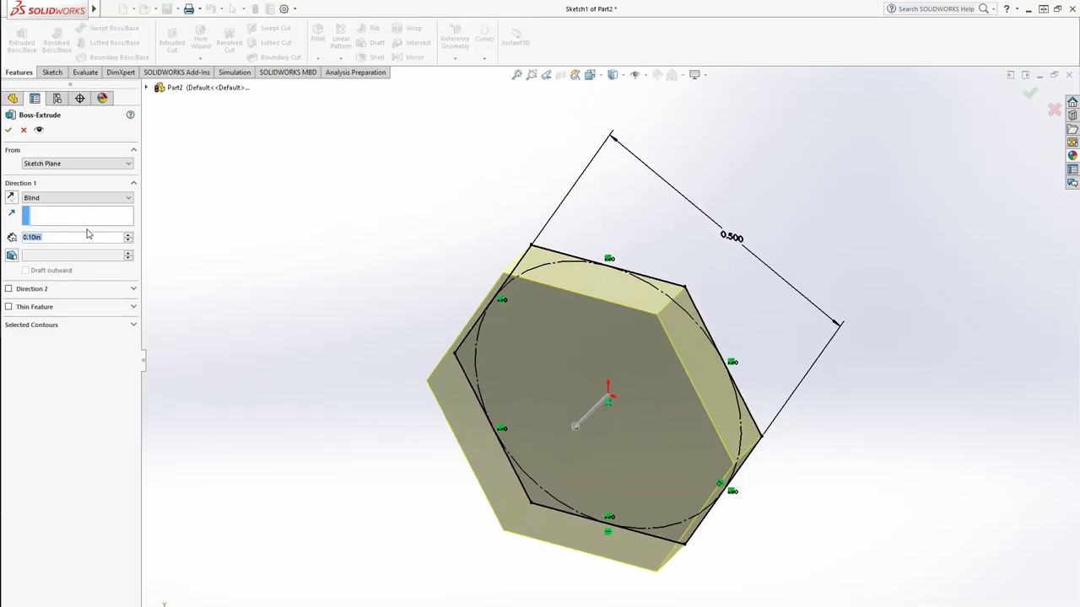
pyautogui.write('0.125')
pyautogui.press('Return')
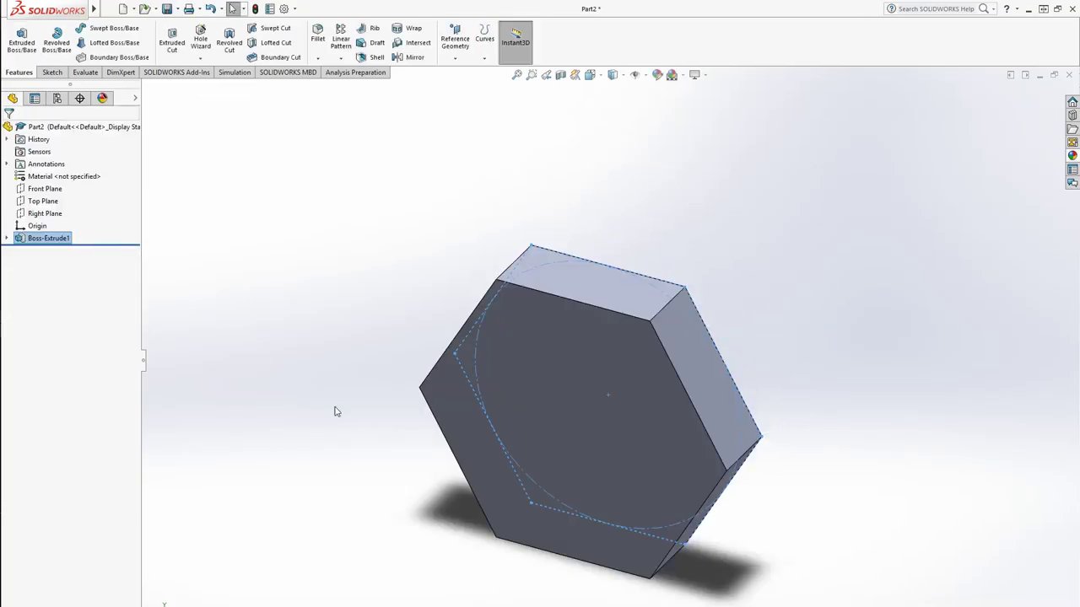
pyautogui.scroll(-5, 374, 410)
pyautogui.moveTo(373, 410); pyautogui.dragTo(384, 480, button='middle')
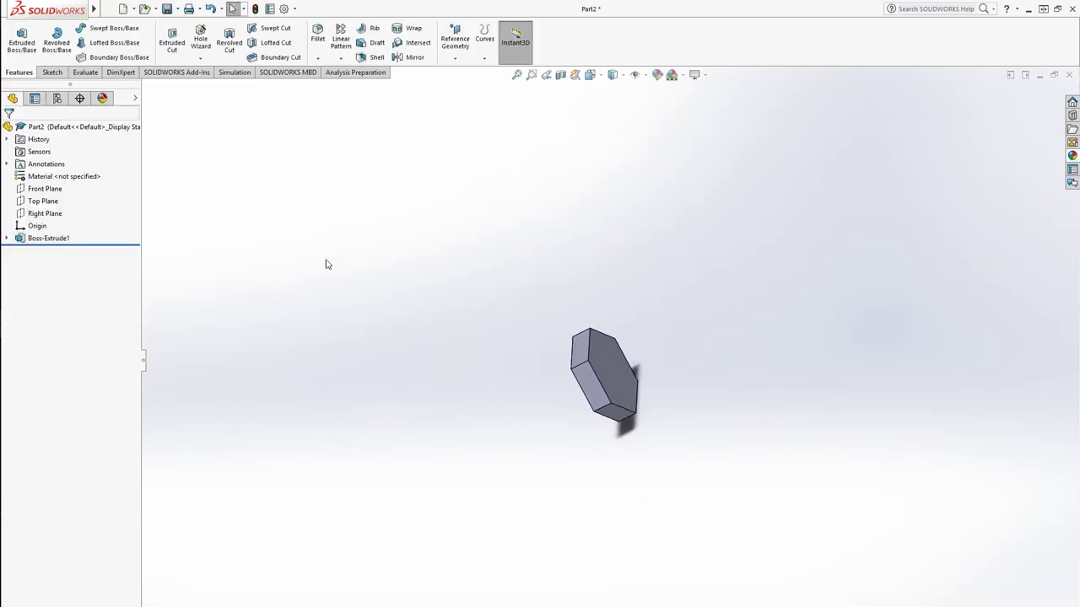
# Step: Start a new sketch on the hex head's face
pyautogui.click(51, 73)
pyautogui.click(17, 41)
pyautogui.click(637, 380)
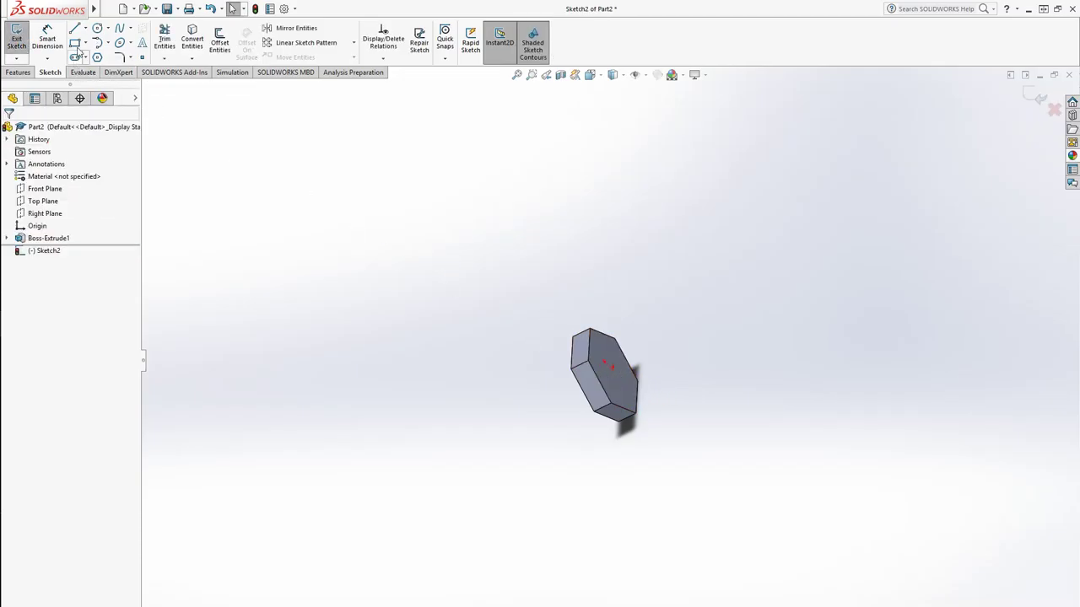
# Step: Sketch a circle centred on the hex face and dimension its diameter to 5/16 in
pyautogui.click(98, 28)
pyautogui.click(613, 377)
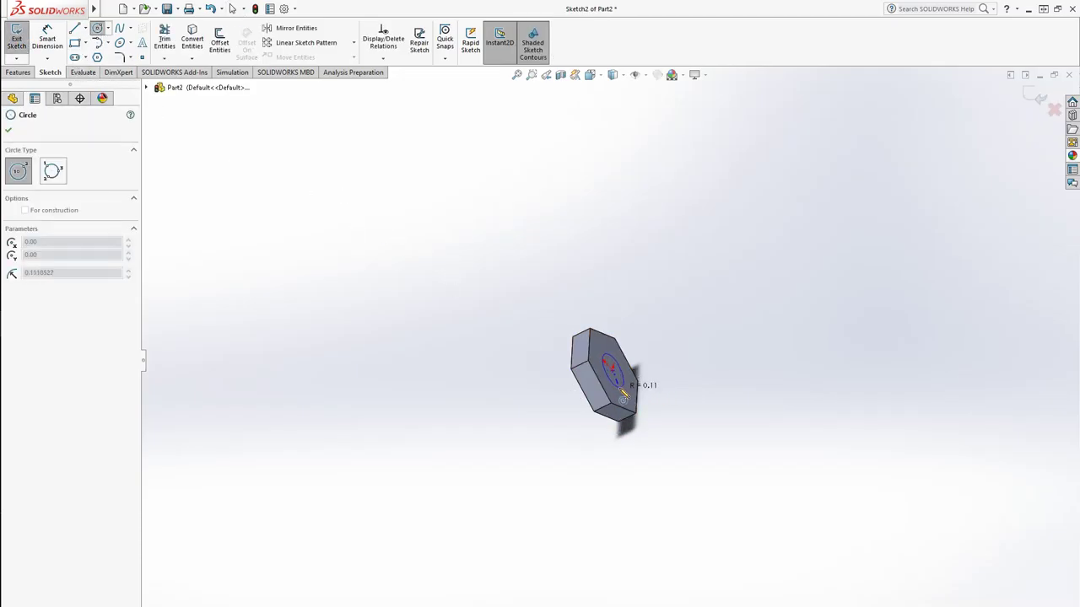
pyautogui.click(625, 386)
pyautogui.click(48, 40)
pyautogui.click(625, 384)
pyautogui.click(672, 456)
pyautogui.write('5/1')
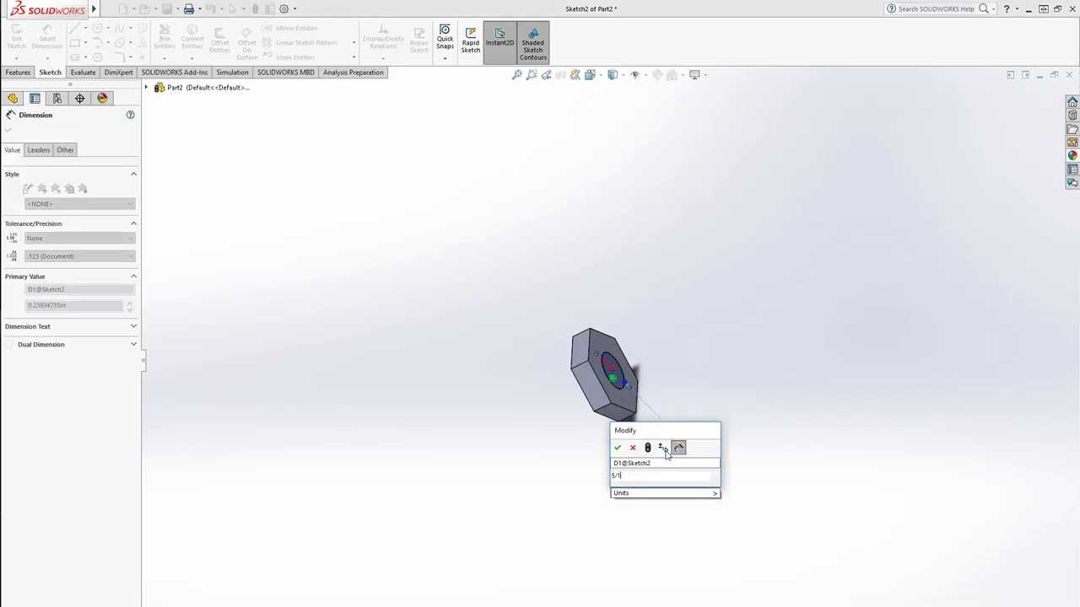
pyautogui.press('Return')
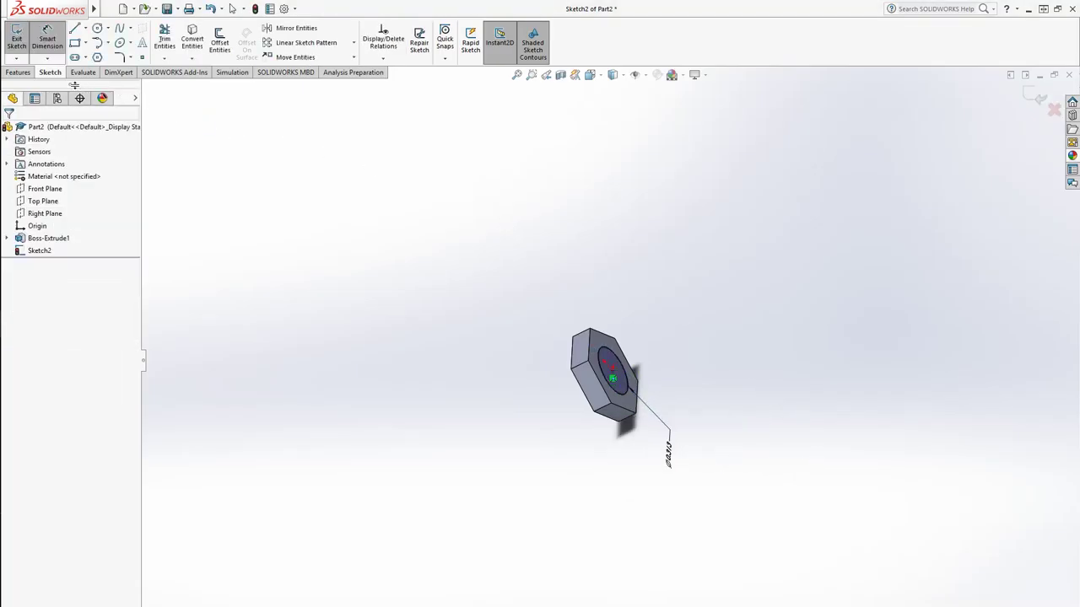
# Step: Start an Extruded Boss on the circle, then bring the brake assembly drawing back up
pyautogui.click(18, 71)
pyautogui.click(17, 38)
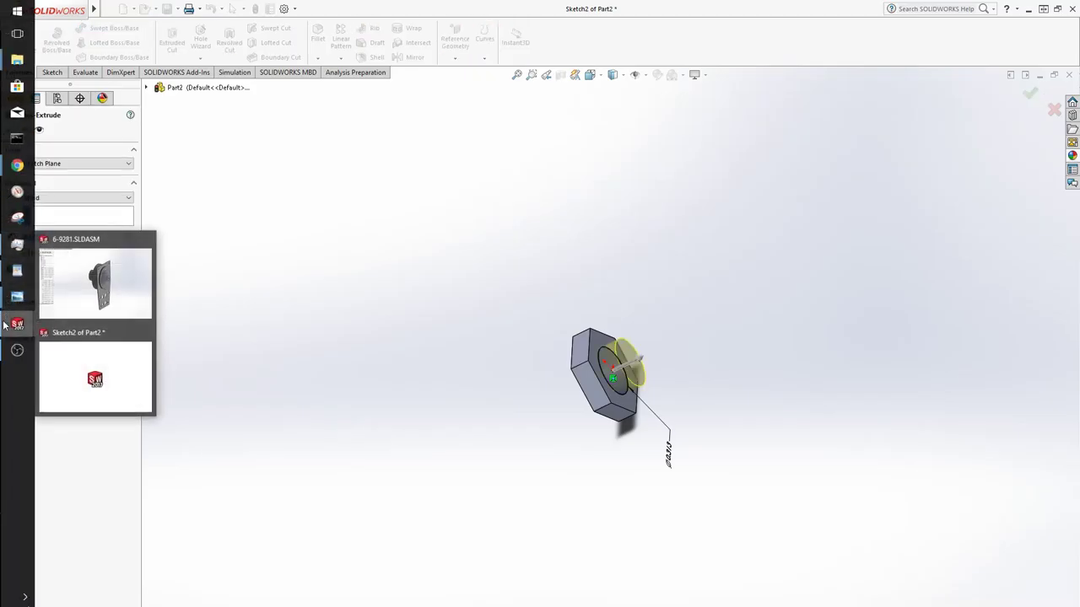
pyautogui.moveTo(17, 297)
pyautogui.moveTo(133, 361)
pyautogui.click(67, 234)
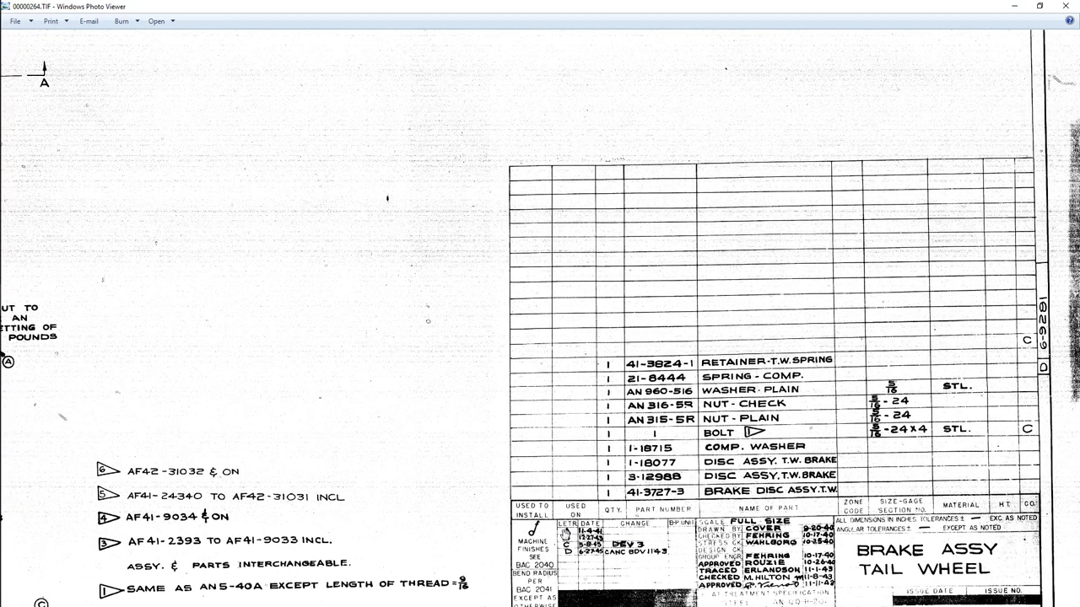
# Step: Pan down to the drawing's lower notes, then bring the cdg4175.PDF washer table forward
pyautogui.moveTo(565, 533)
pyautogui.mouseDown()
pyautogui.moveTo(599, 533)
pyautogui.moveTo(599, 501)
pyautogui.mouseUp()
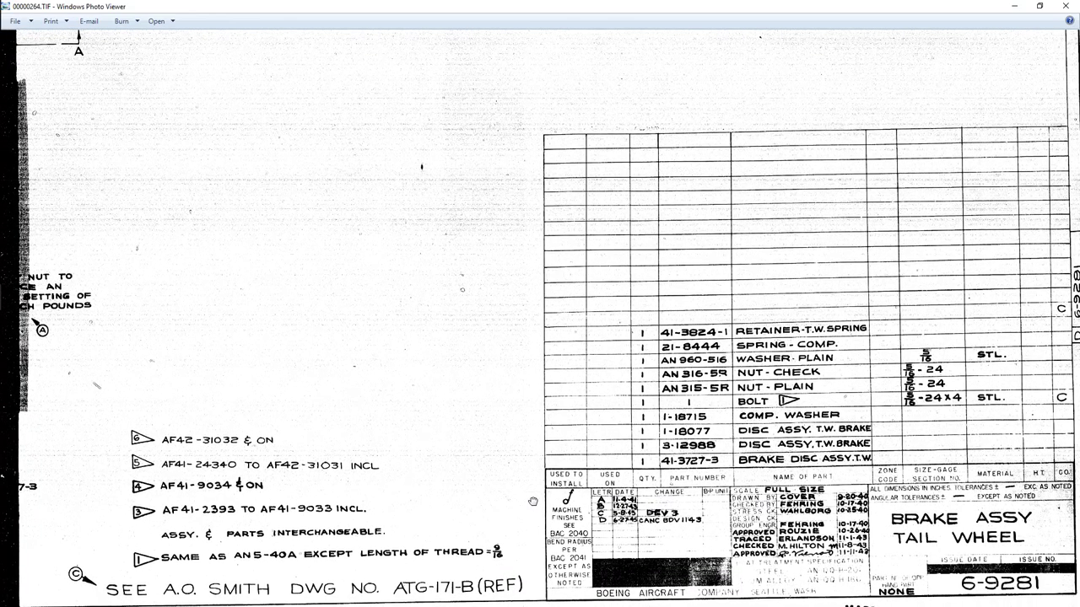
pyautogui.moveTo(524, 501); pyautogui.dragTo(524, 499)
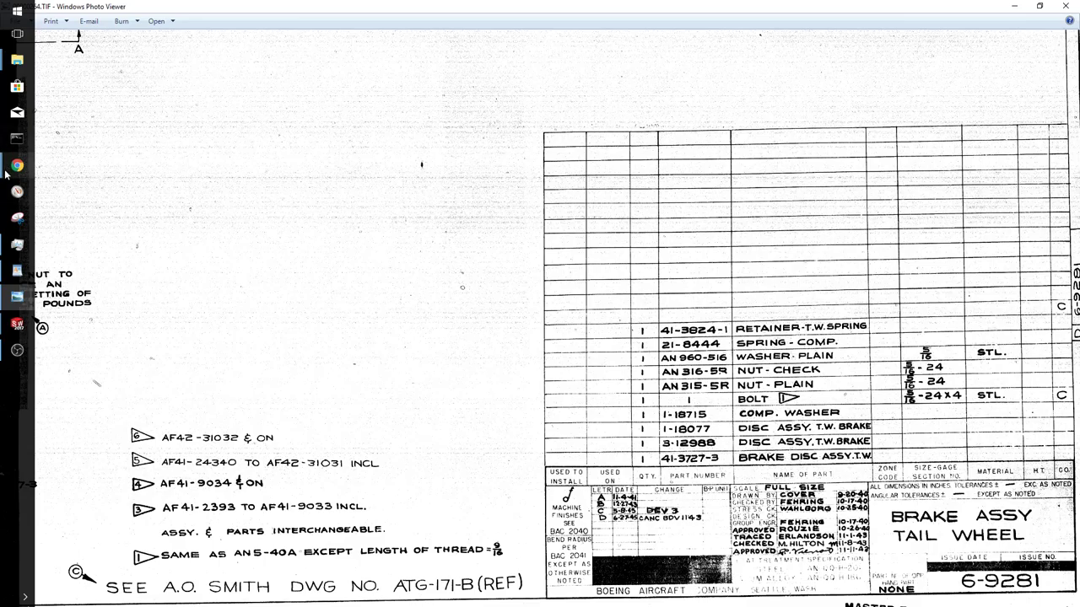
pyautogui.moveTo(7, 173)
pyautogui.click(94, 218)
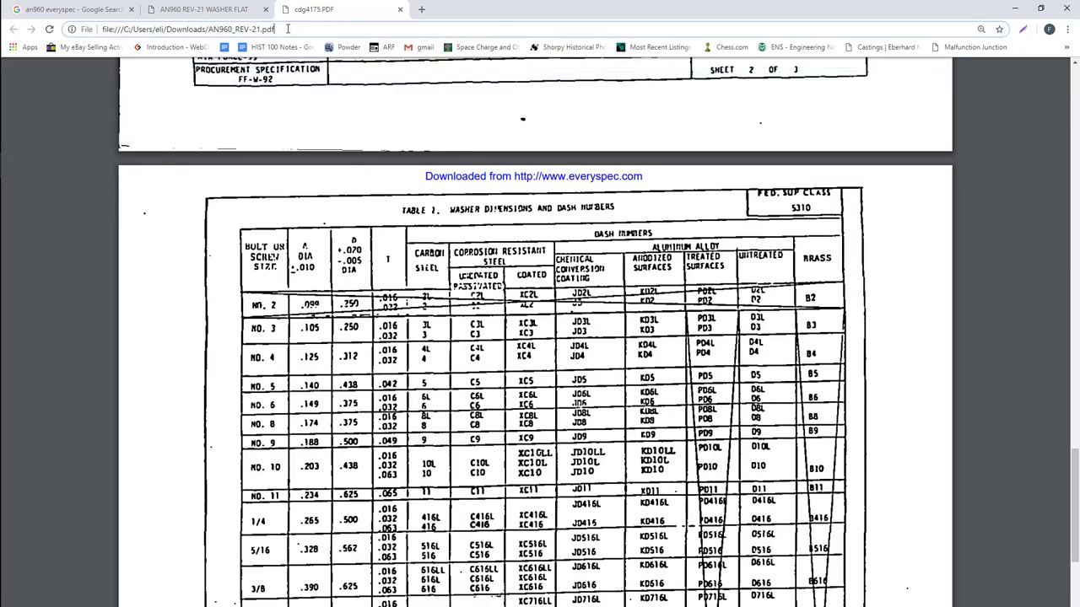
# Step: Search 'an5 everyspec', open the AN3 THRU AN20 Rev. 12 page and download its file
pyautogui.click(226, 10)
pyautogui.click(254, 30)
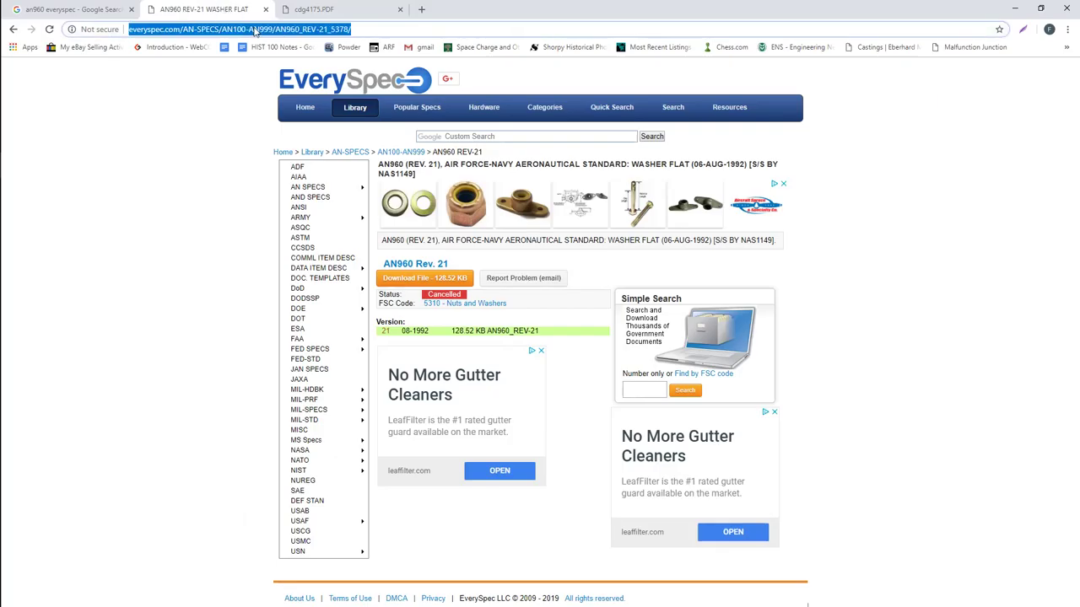
pyautogui.write('an5-40')
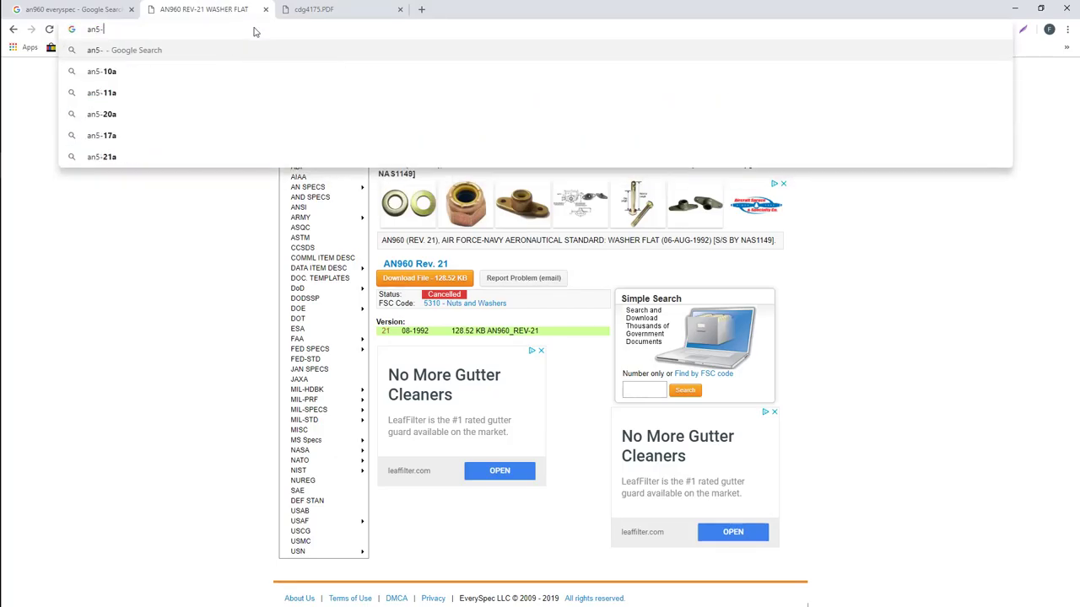
pyautogui.press('BackSpace')
pyautogui.press('BackSpace')
pyautogui.press('BackSpace')
pyautogui.press('BackSpace')
pyautogui.write('everyspec')
pyautogui.press('Return')
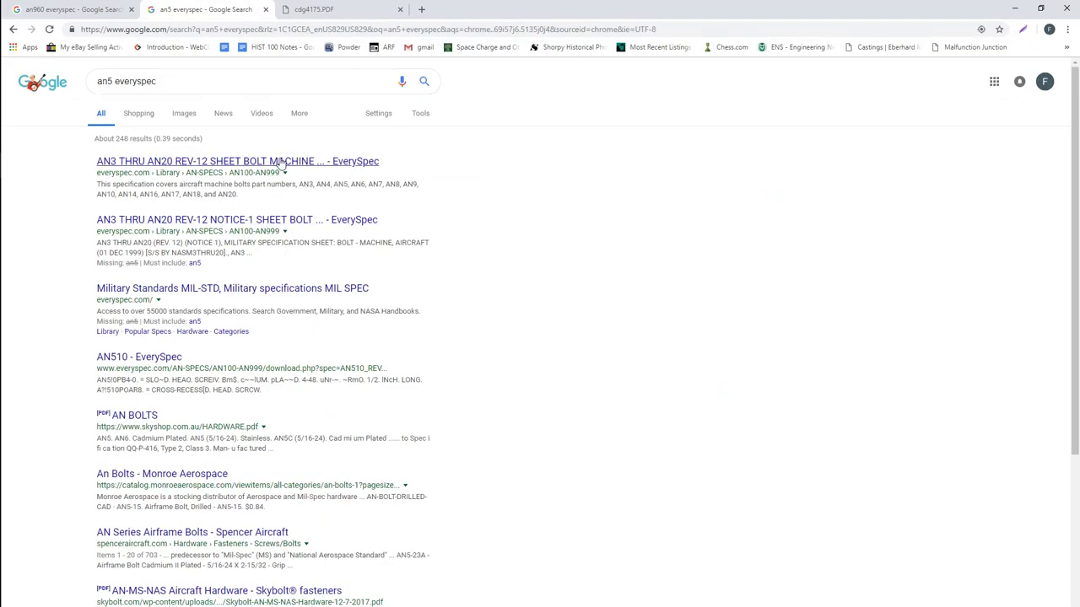
pyautogui.click(283, 162)
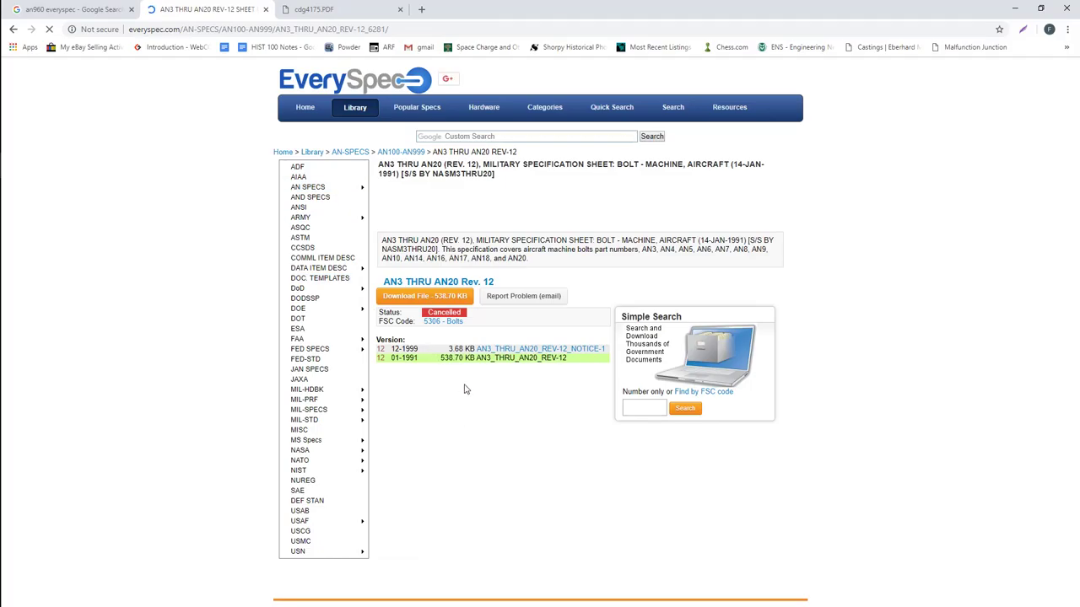
pyautogui.click(460, 298)
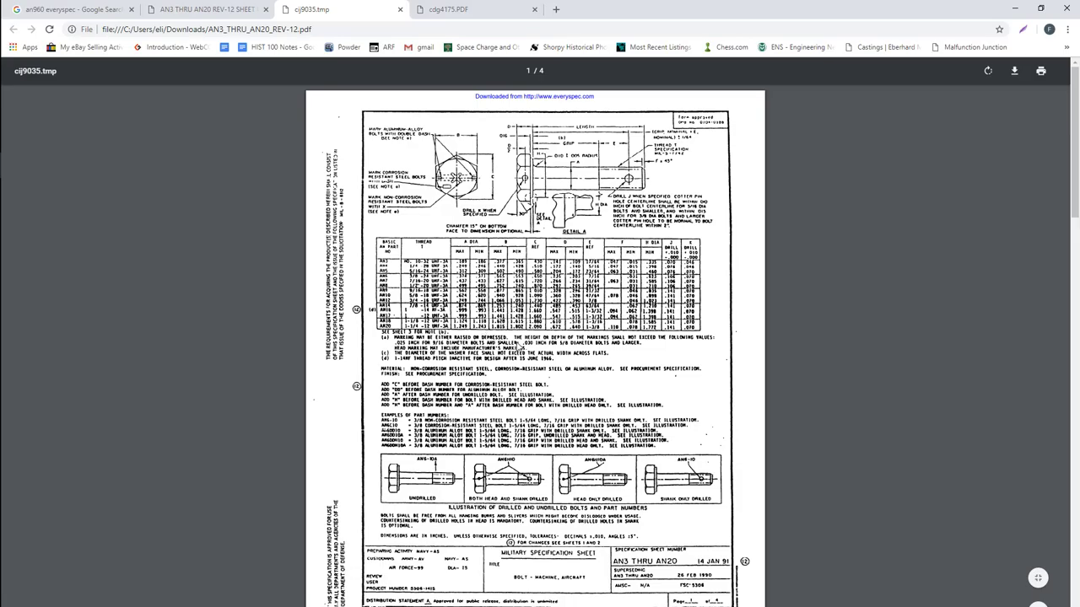
pyautogui.keyDown('ctrl'); pyautogui.scroll(5, 542, 339); pyautogui.keyUp('ctrl')
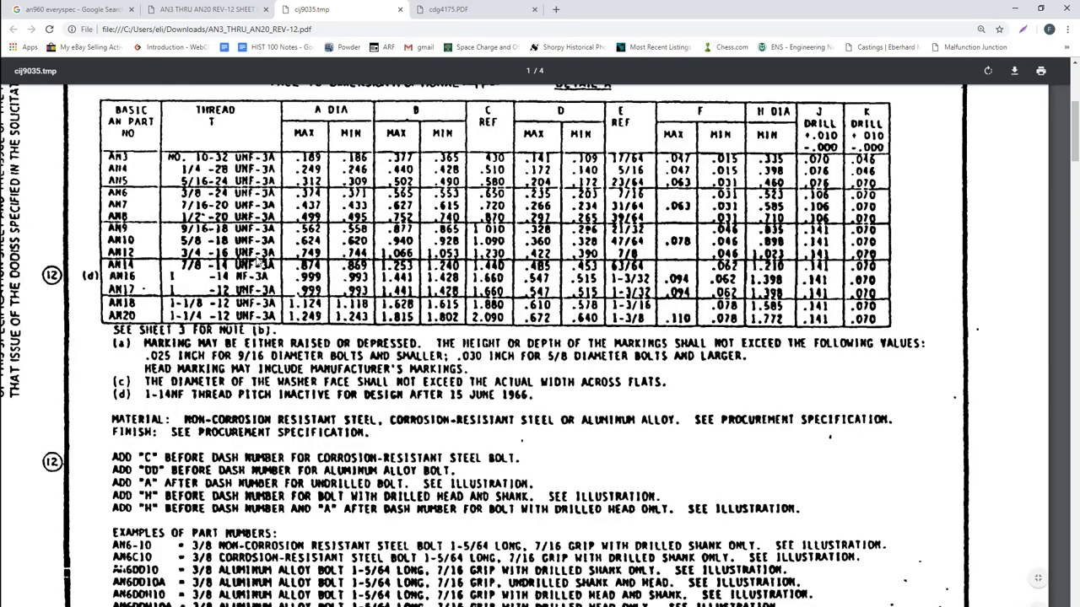
pyautogui.scroll(1, 257, 263)
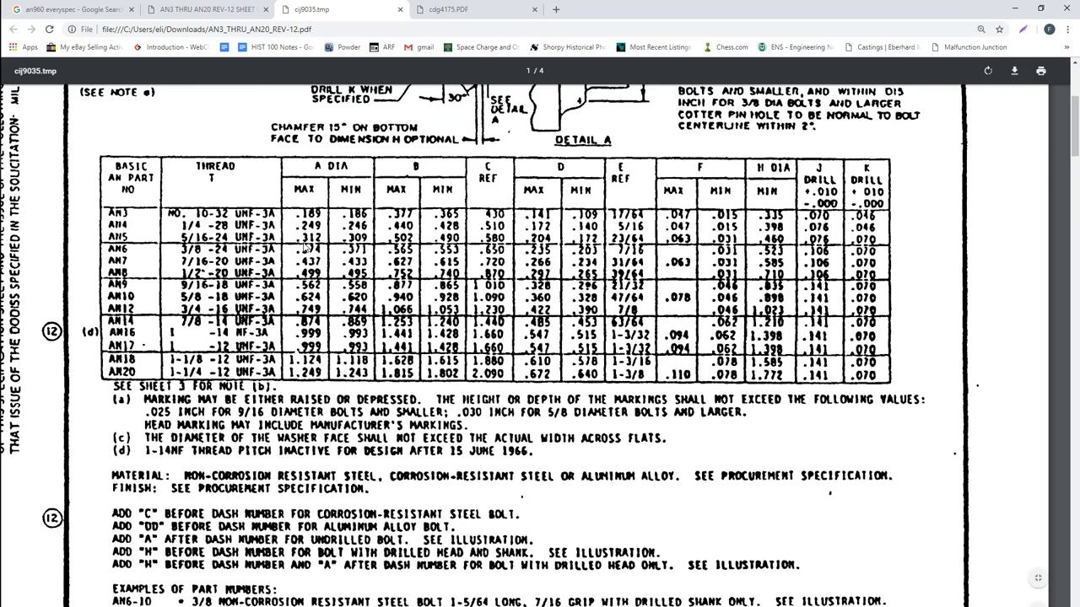
pyautogui.scroll(4, 306, 247)
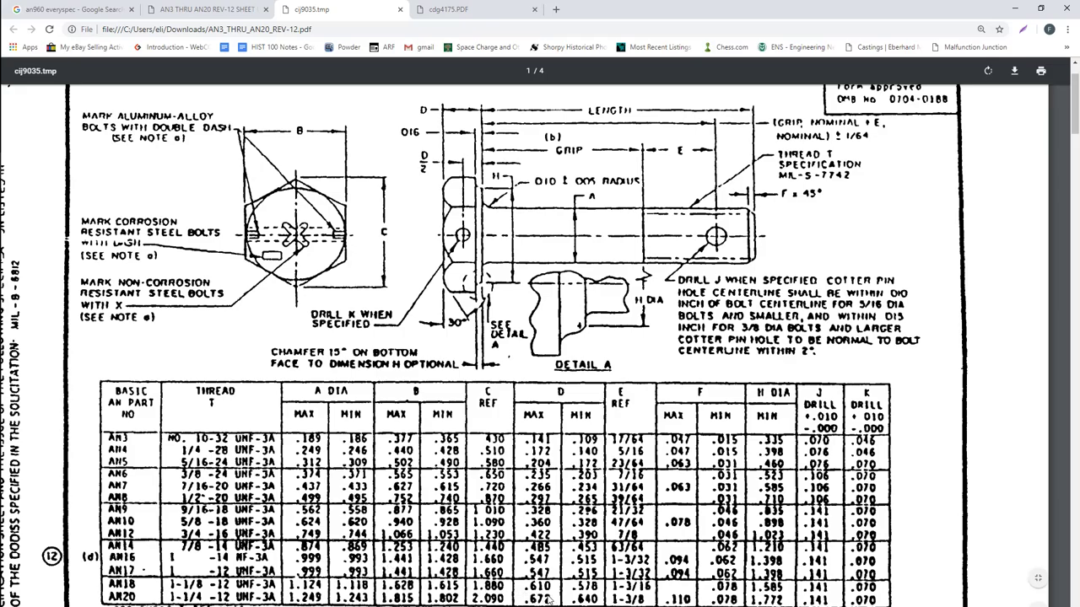
pyautogui.scroll(-3, 563, 597)
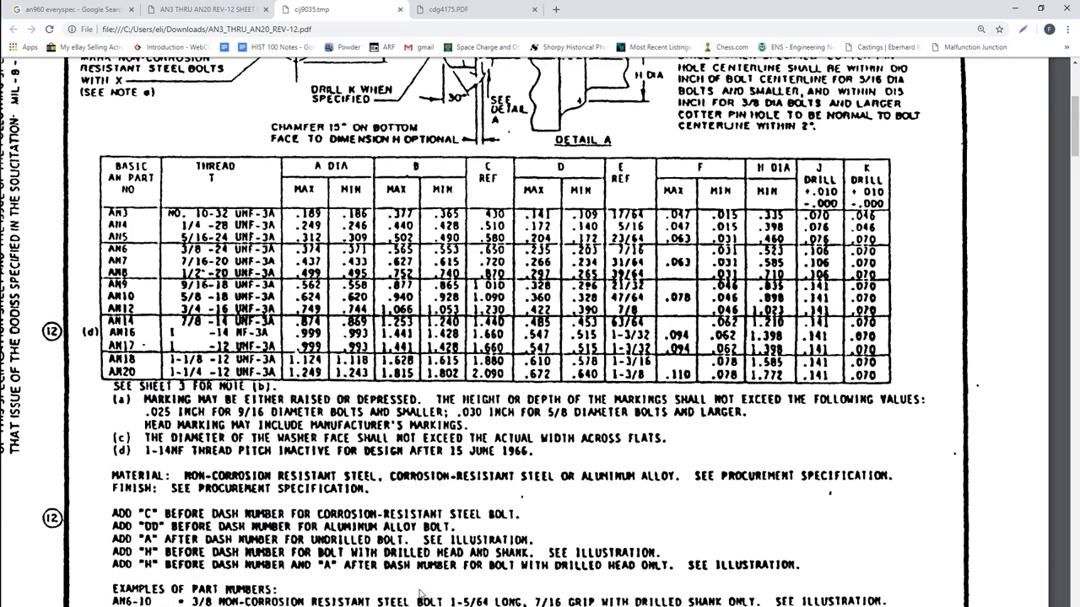
pyautogui.scroll(-1, 419, 595)
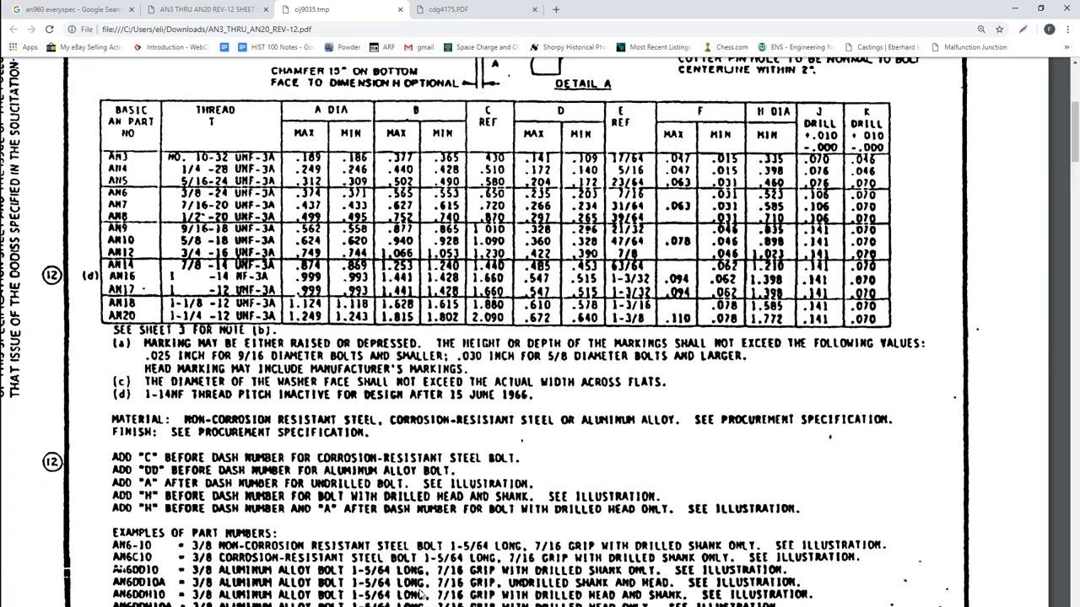
pyautogui.scroll(-3, 419, 595)
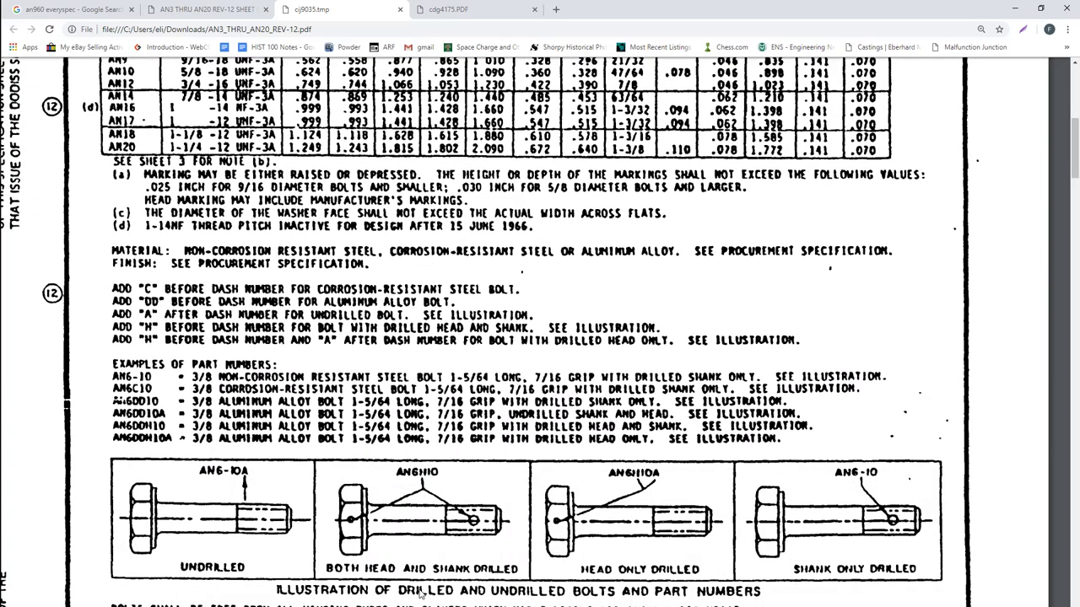
pyautogui.scroll(-3, 419, 594)
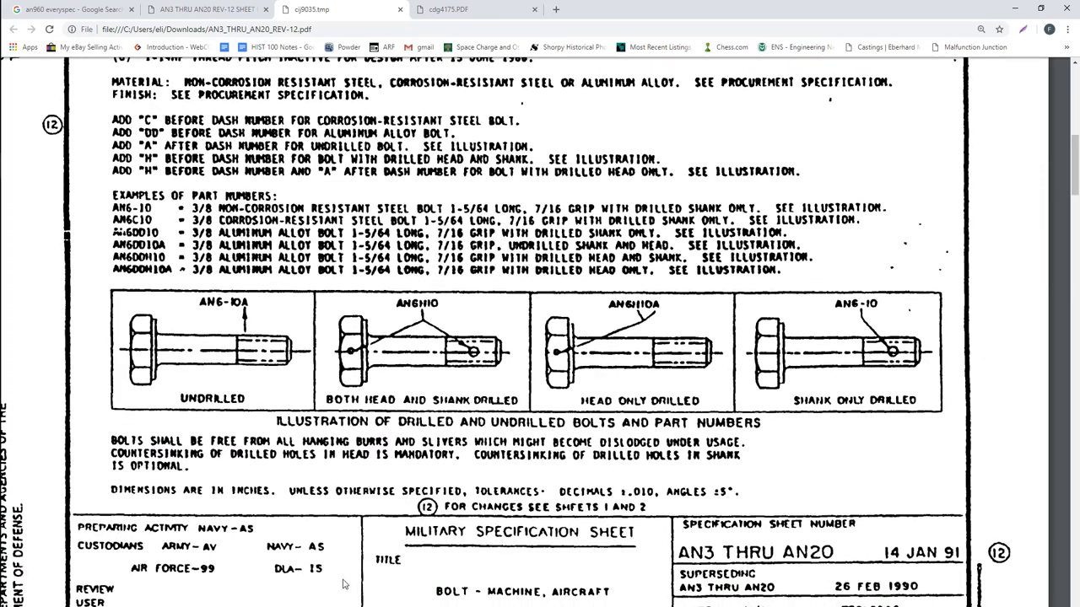
pyautogui.scroll(-2, 316, 592)
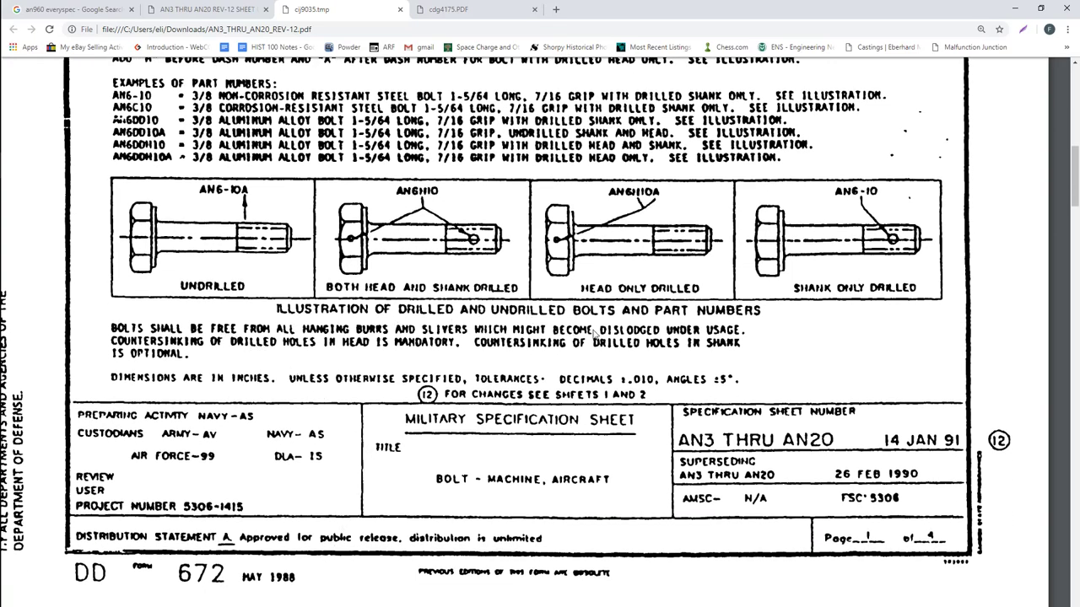
pyautogui.scroll(6, 367, 442)
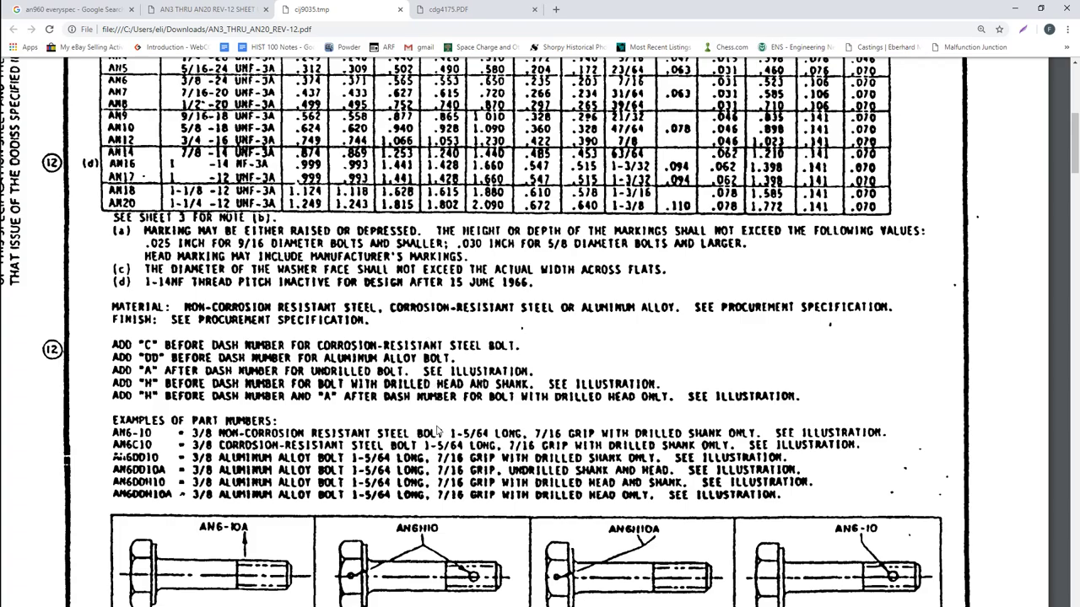
pyautogui.scroll(3, 437, 430)
pyautogui.scroll(1, 431, 432)
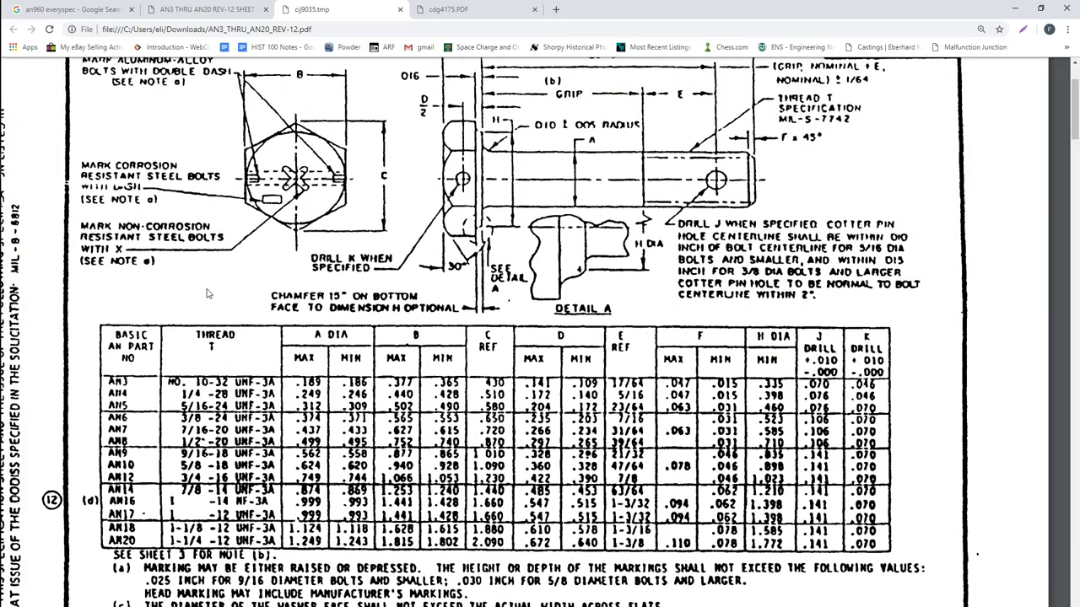
pyautogui.scroll(2, 513, 354)
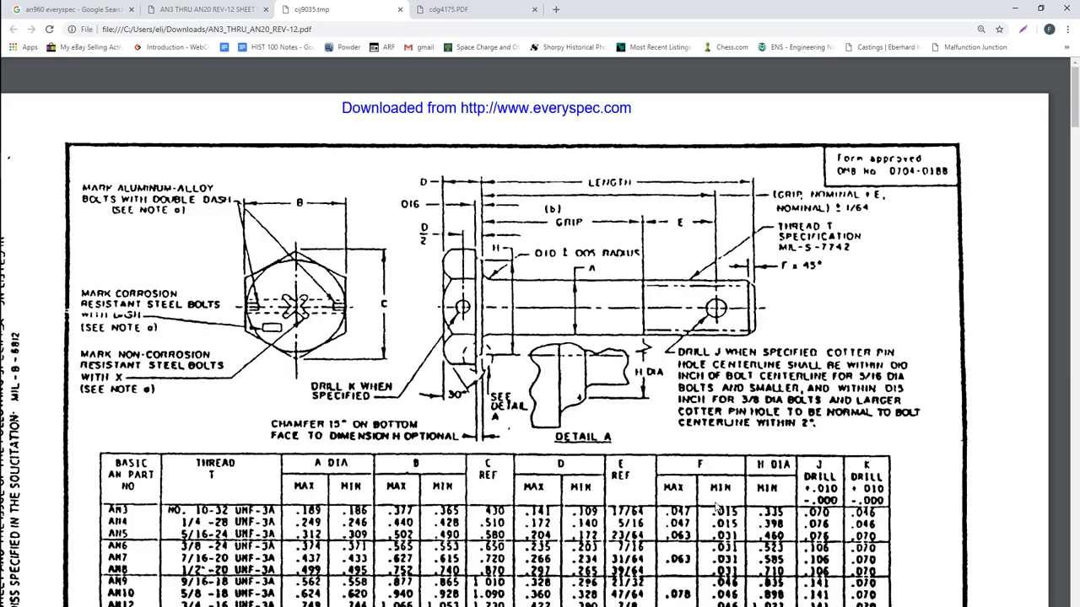
pyautogui.scroll(-9, 716, 506)
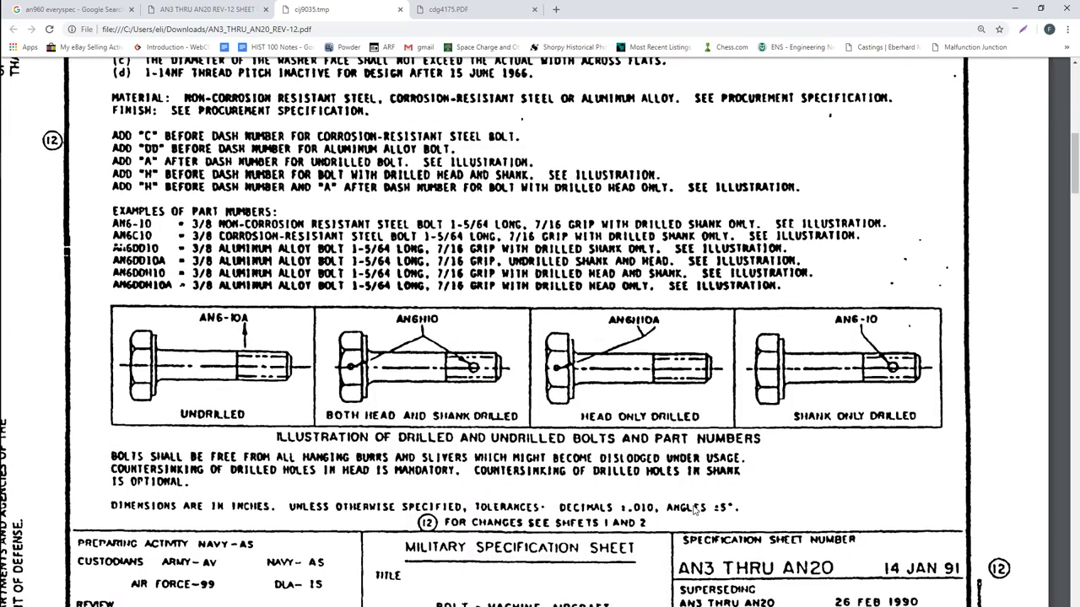
pyautogui.scroll(-1, 694, 508)
pyautogui.scroll(-1, 692, 512)
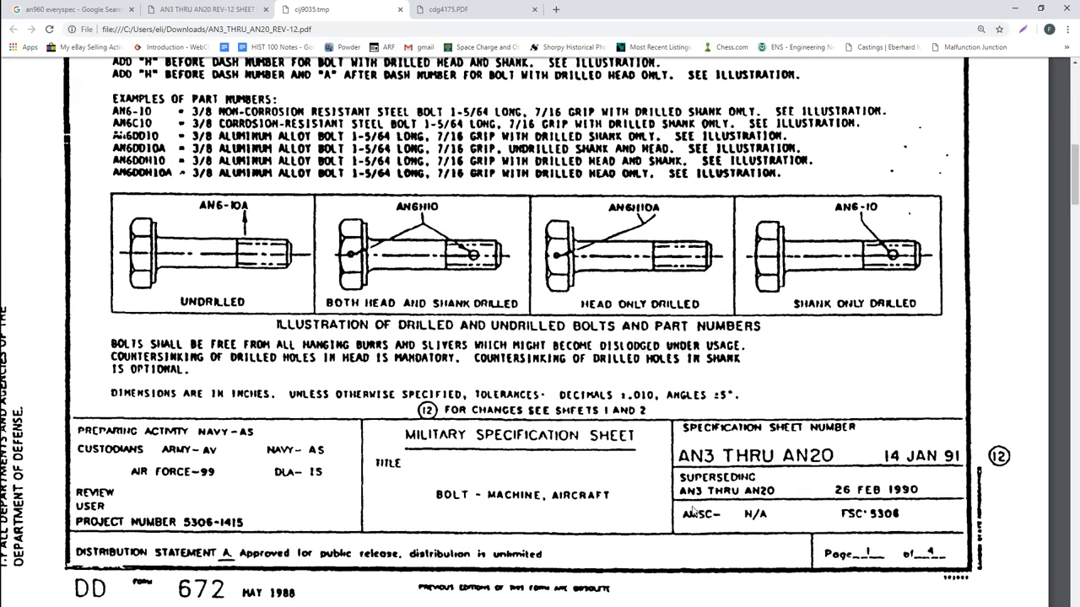
pyautogui.scroll(-14, 692, 512)
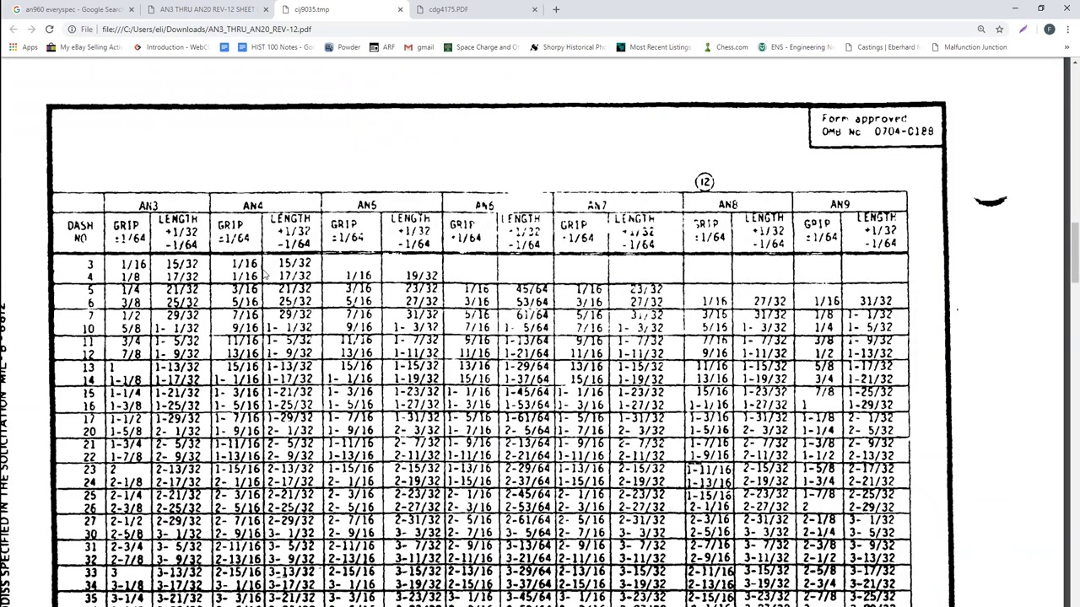
# Step: Check the AN3–AN9 grip and length table, then minimise the spec sheet and viewer windows
pyautogui.scroll(-3, 141, 417)
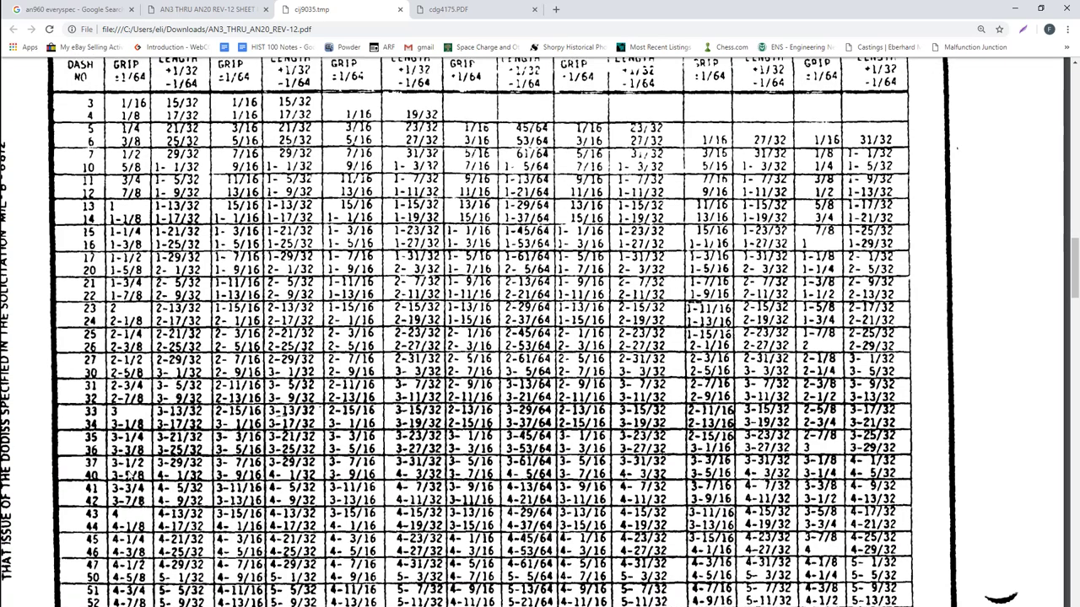
pyautogui.scroll(1, 128, 469)
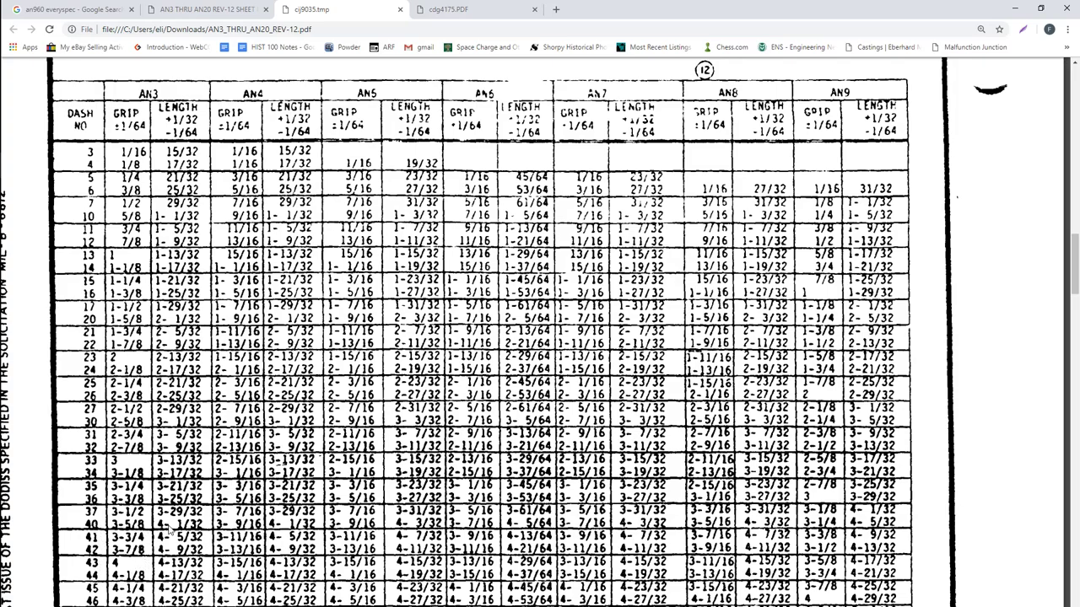
pyautogui.click(1012, 7)
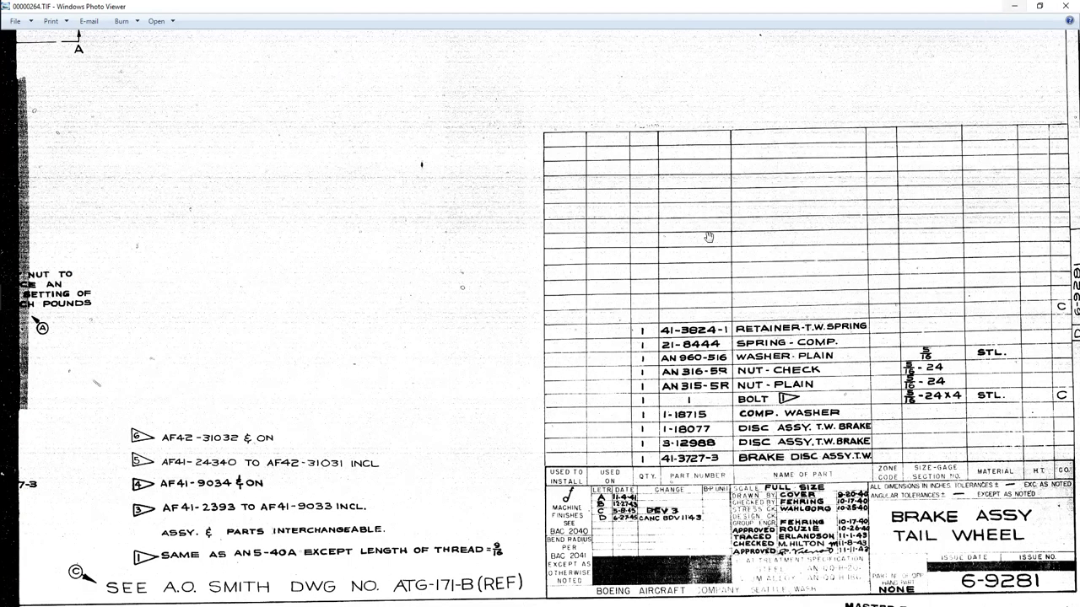
pyautogui.click(1013, 7)
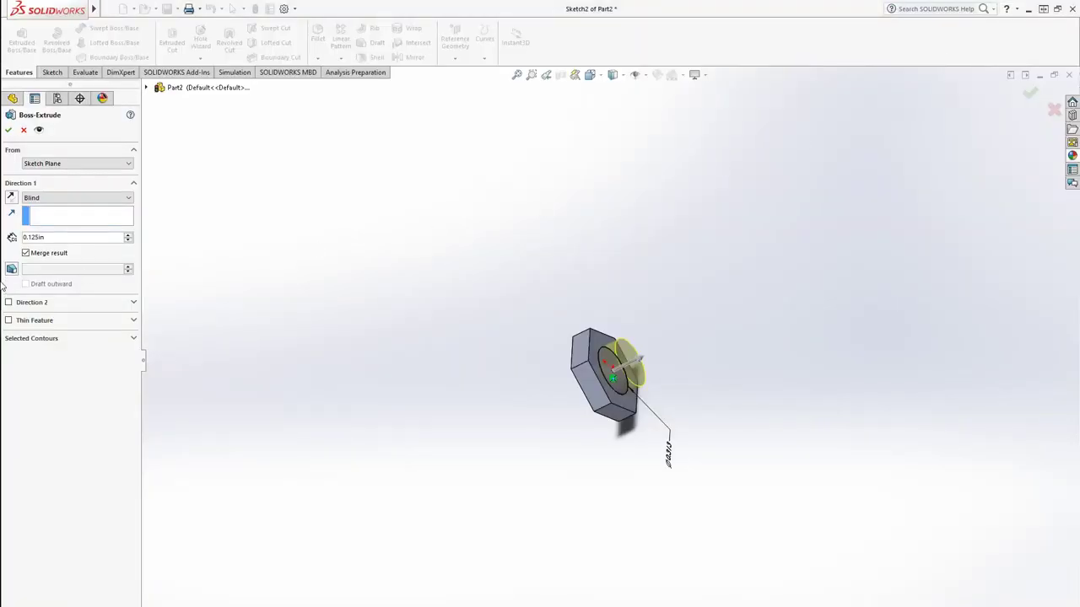
pyautogui.moveTo(17, 165)
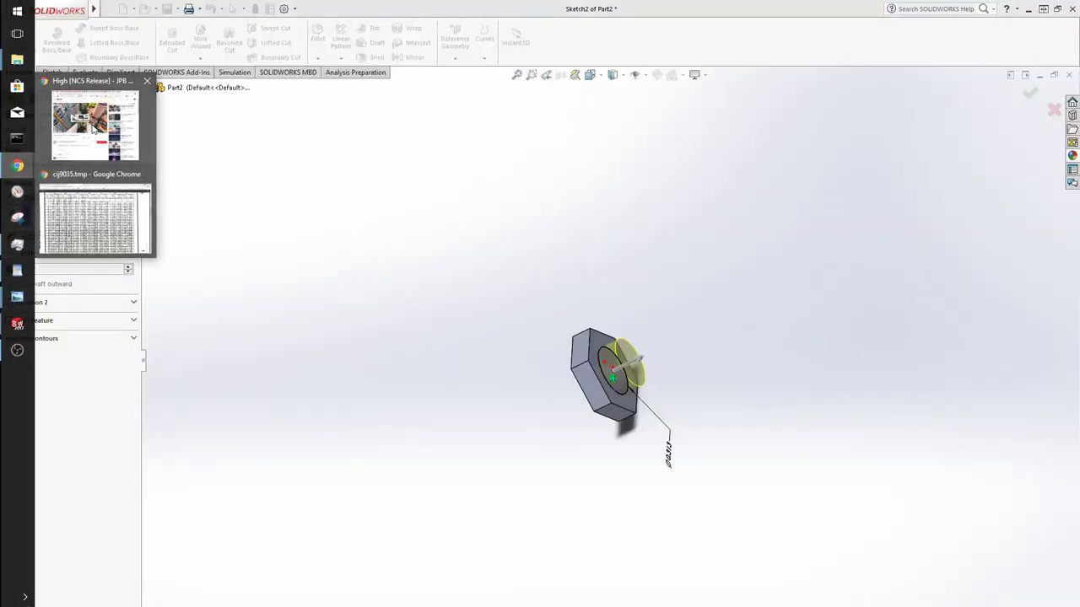
pyautogui.click(96, 219)
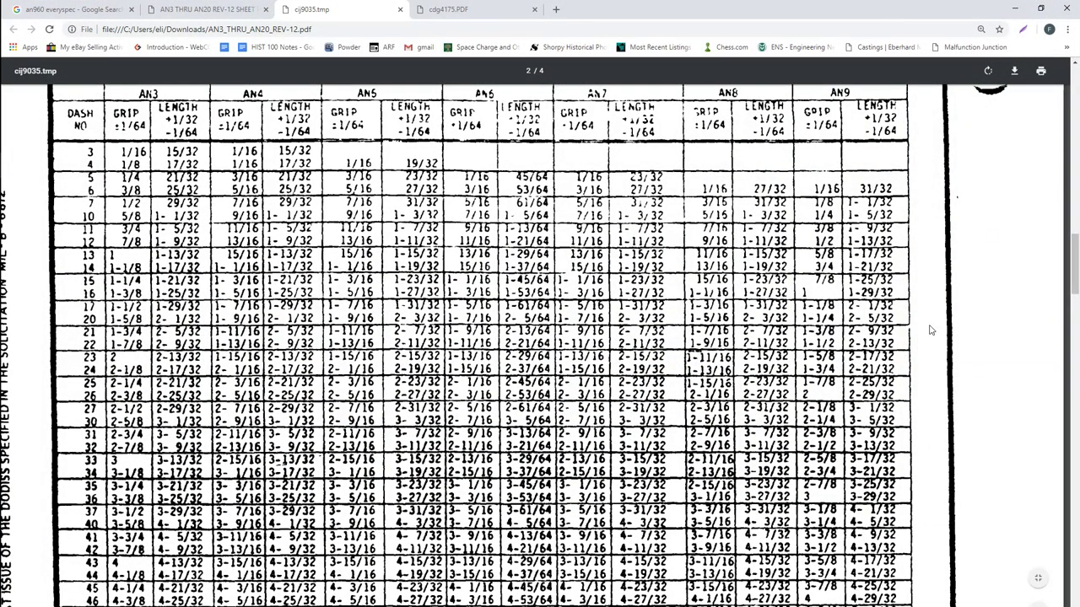
pyautogui.moveTo(1073, 265); pyautogui.dragTo(1073, 92)
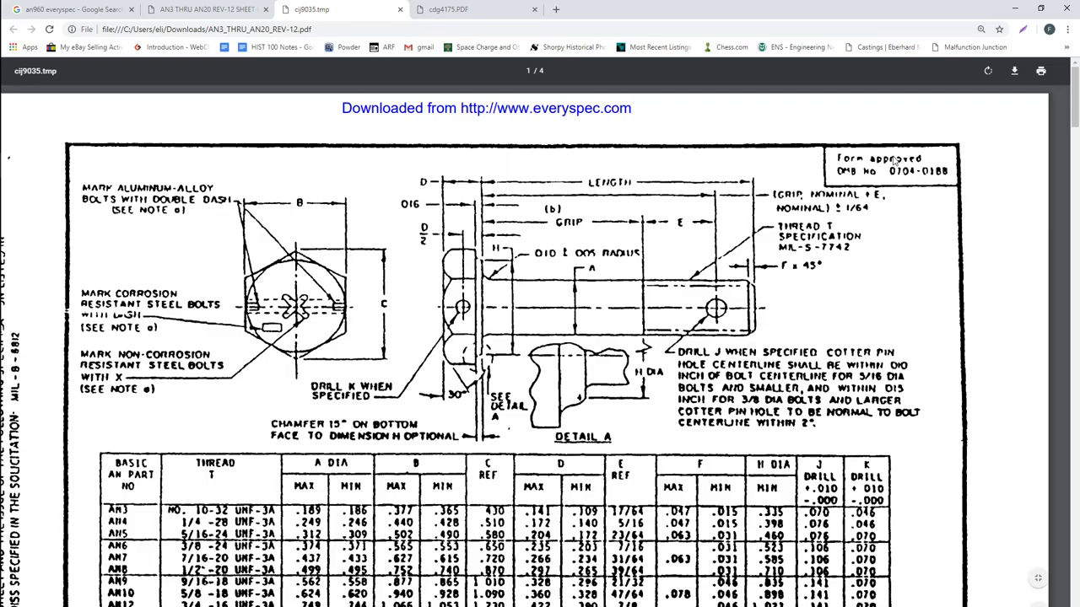
pyautogui.click(1040, 7)
pyautogui.click(860, 25)
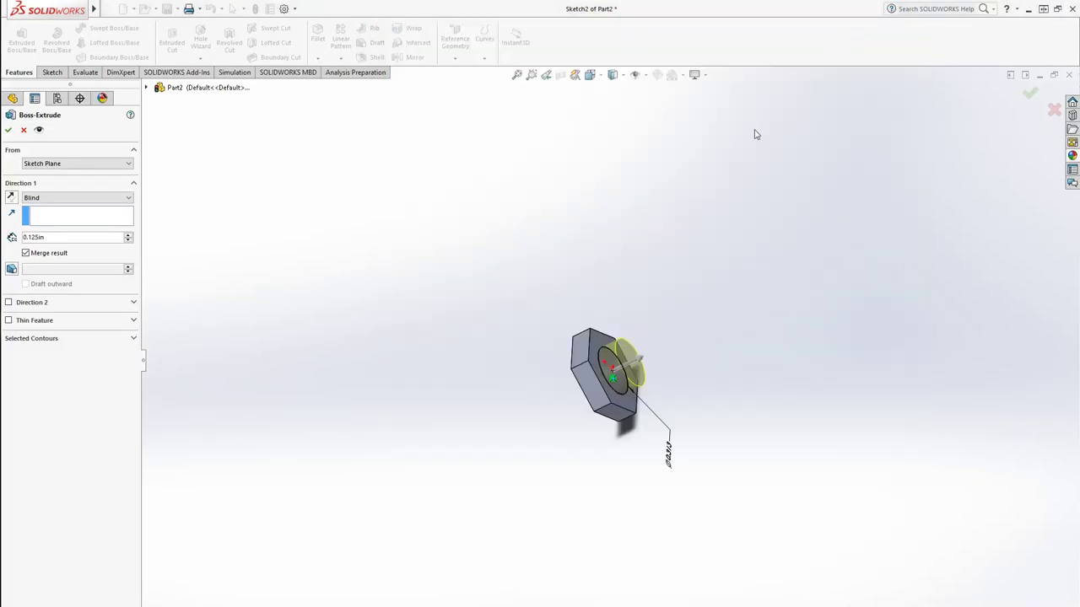
# Step: Extrude the shank circle to a depth of 4+1/4 in
pyautogui.doubleClick(57, 240)
pyautogui.write('4+1/4')
pyautogui.press('Return')
pyautogui.press('Return')
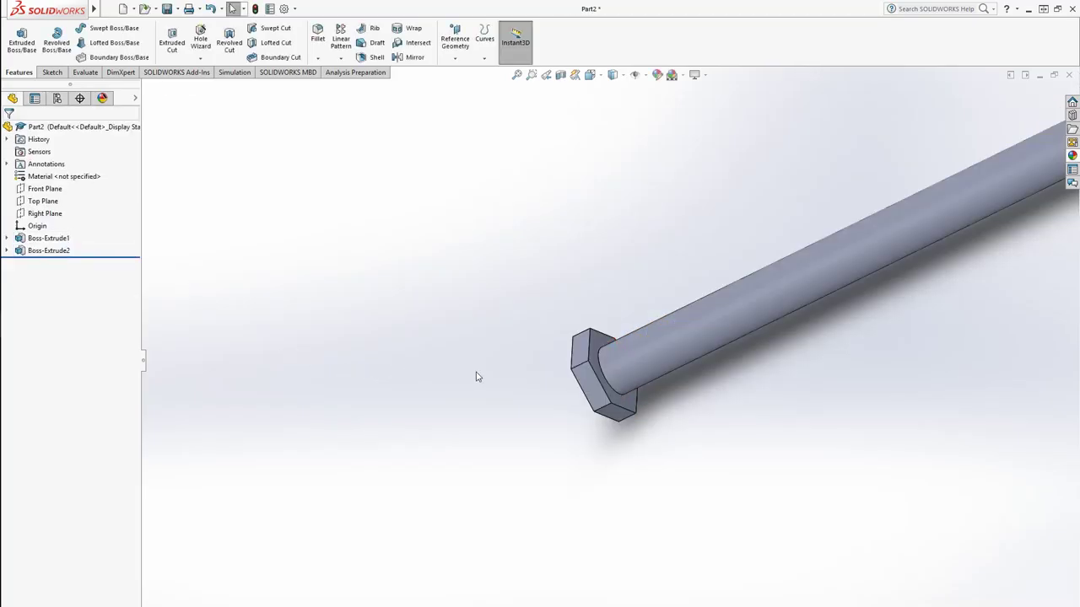
# Step: Edit and rebuild Boss-Extrude1, orbit the full bolt, and start saving the part
pyautogui.click(48, 238)
pyautogui.click(41, 205)
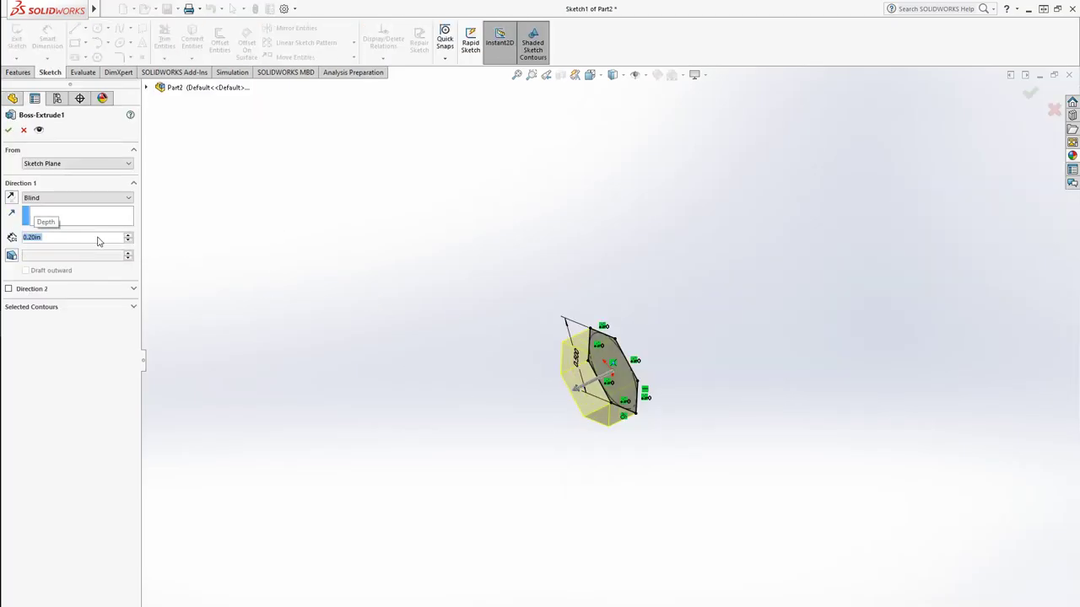
pyautogui.press('Return')
pyautogui.click(401, 396)
pyautogui.scroll(6, 559, 410)
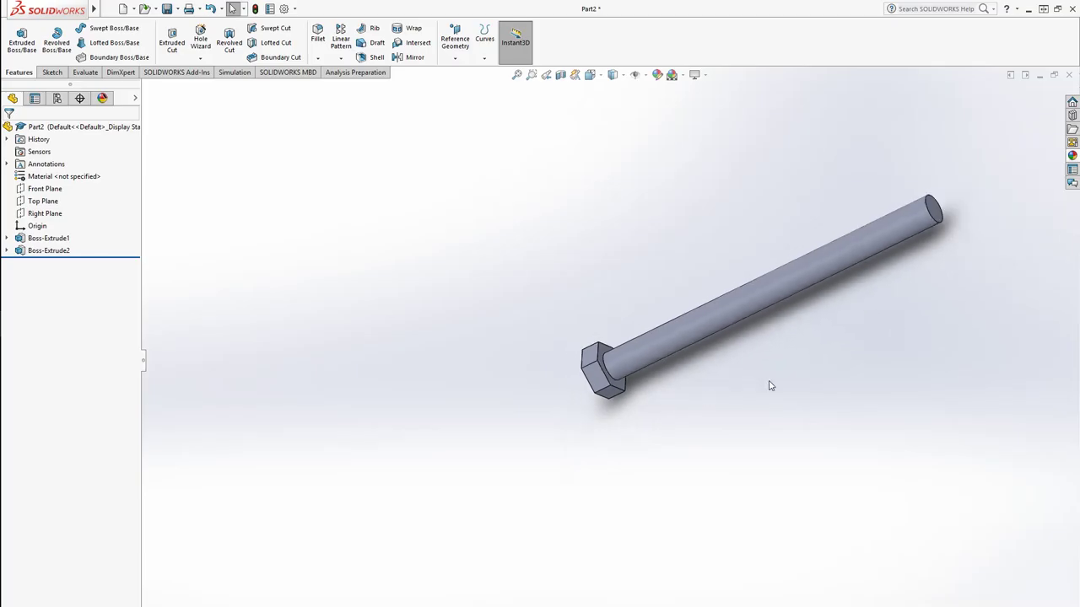
pyautogui.moveTo(716, 335); pyautogui.dragTo(763, 386, button='middle')
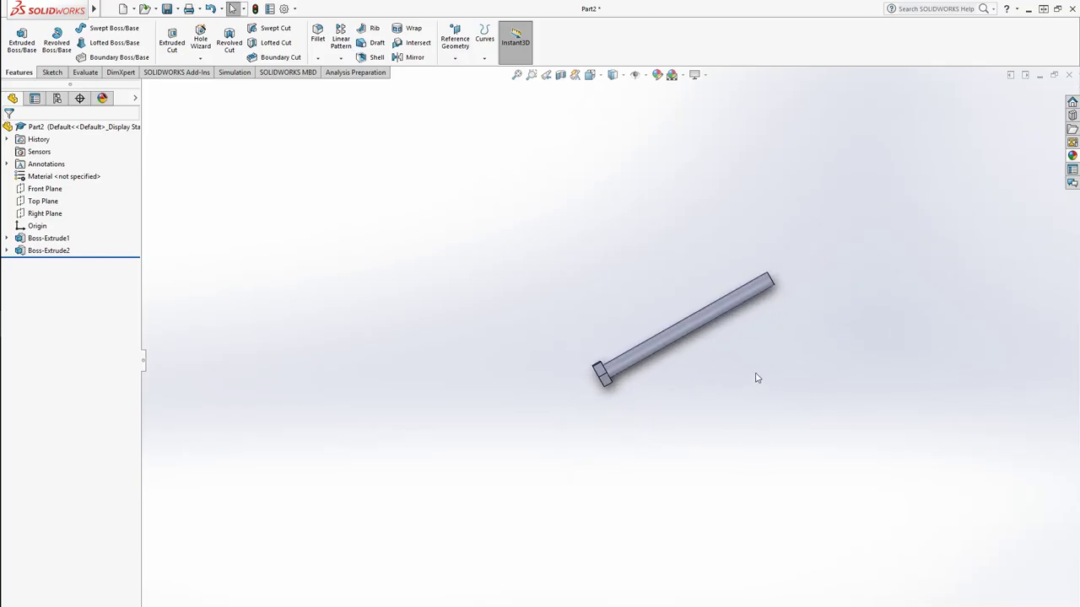
pyautogui.hotkey('ctrl', 's')
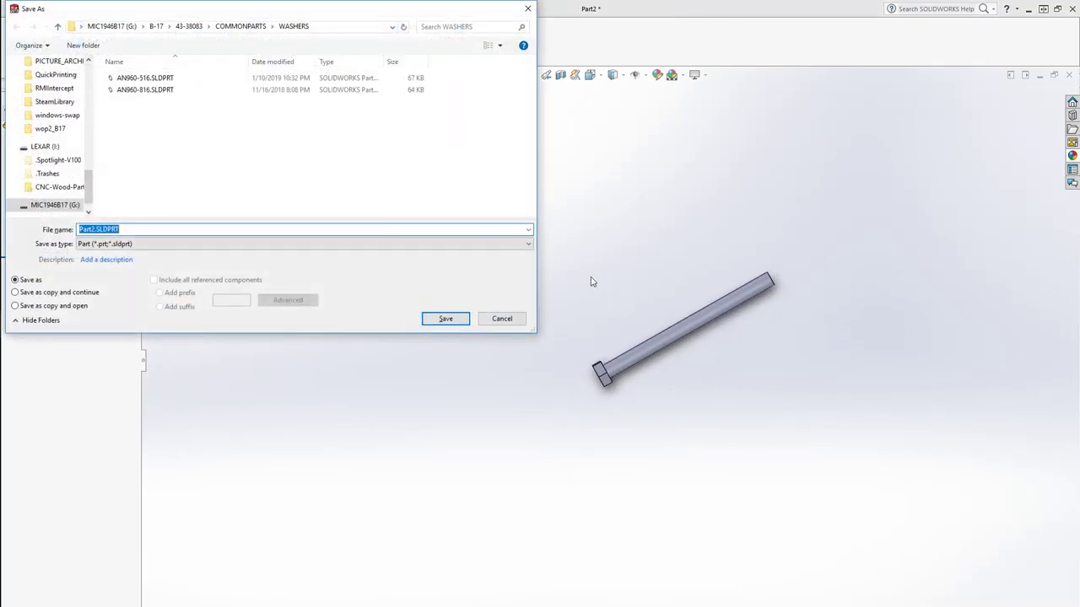
# Step: Save the bolt part as 6-9281-1 in the TEMP\6-9281 folder
pyautogui.click(189, 26)
pyautogui.doubleClick(167, 203)
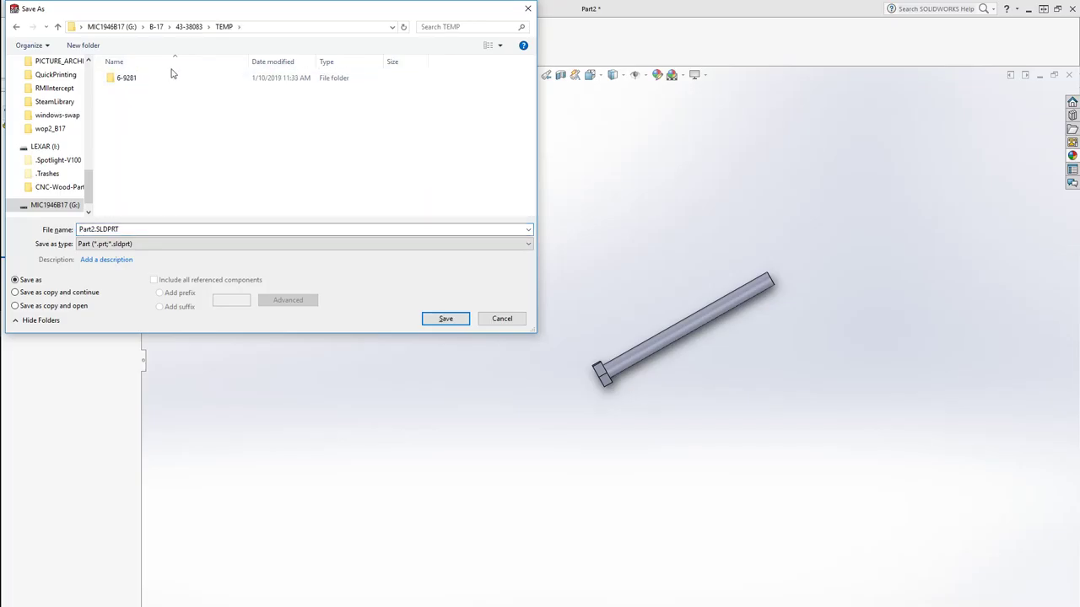
pyautogui.doubleClick(167, 79)
pyautogui.click(175, 230)
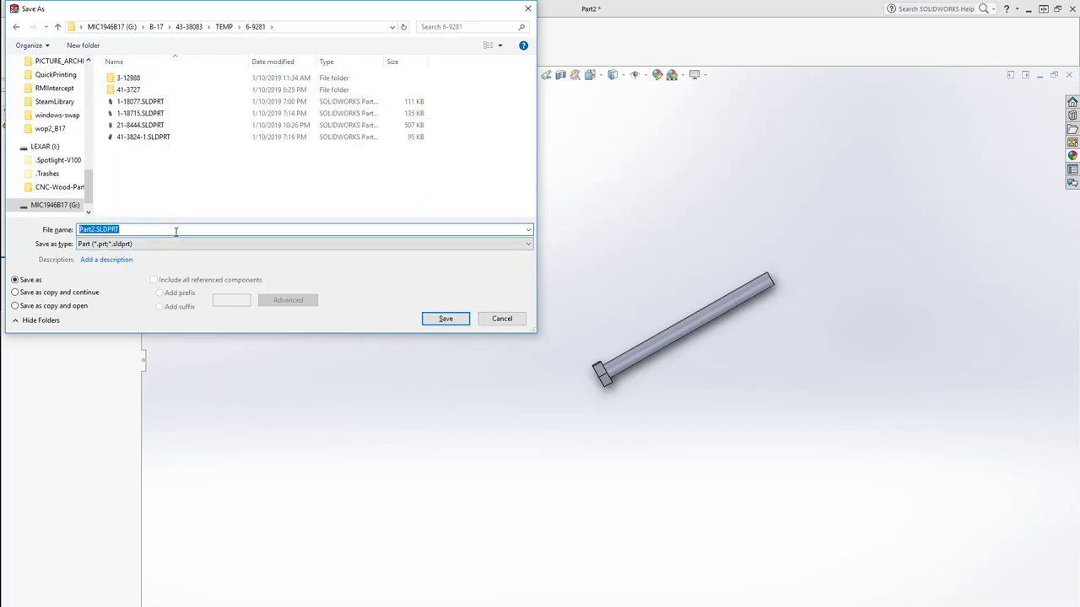
pyautogui.write('6')
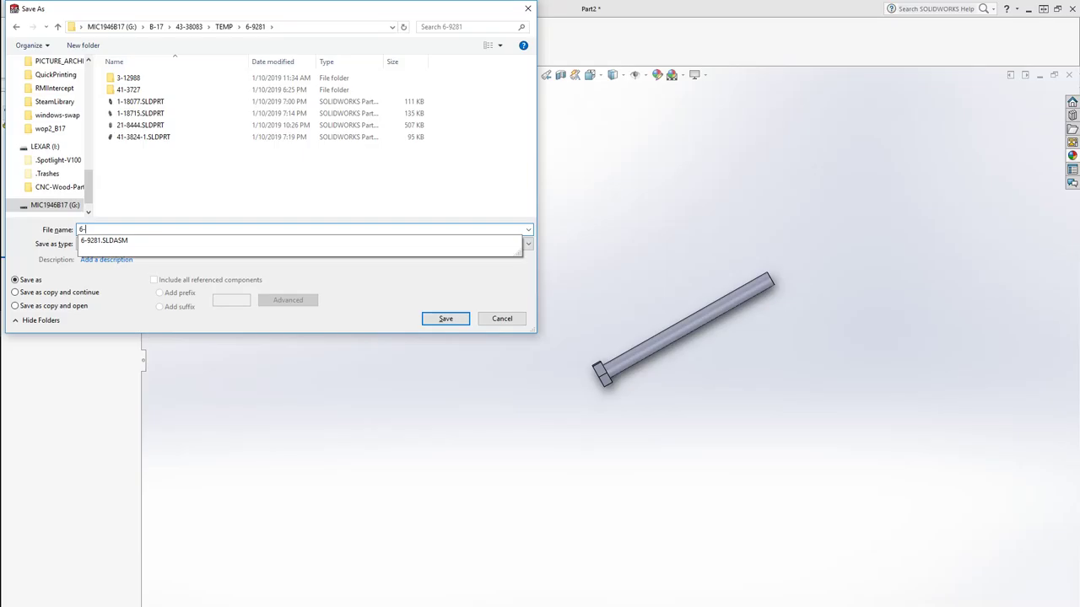
pyautogui.write('-9281-1')
pyautogui.press('Return')
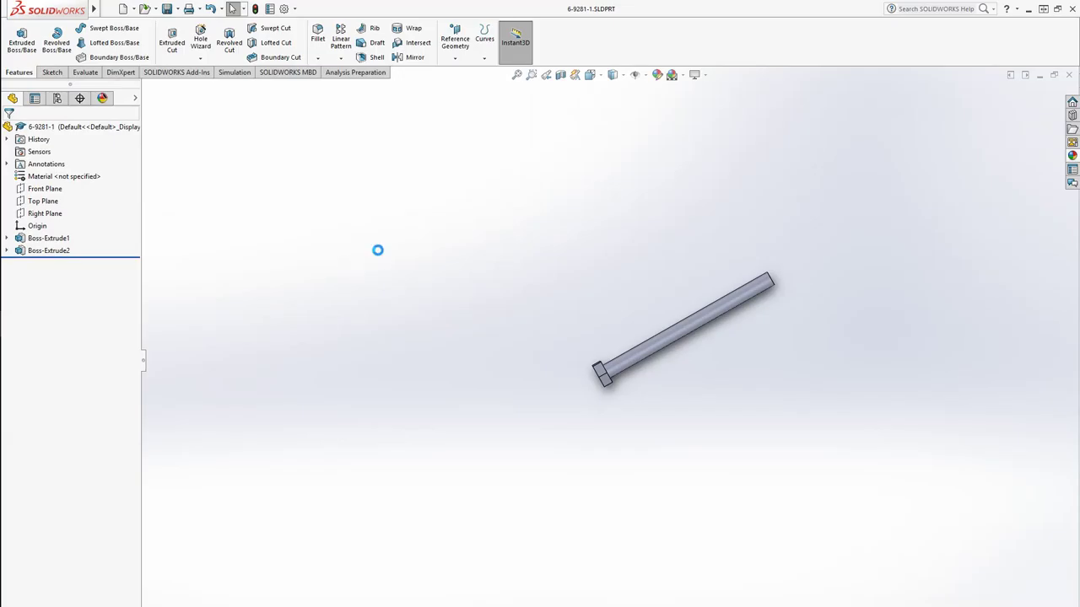
pyautogui.moveTo(586, 270); pyautogui.dragTo(473, 292, button='middle')
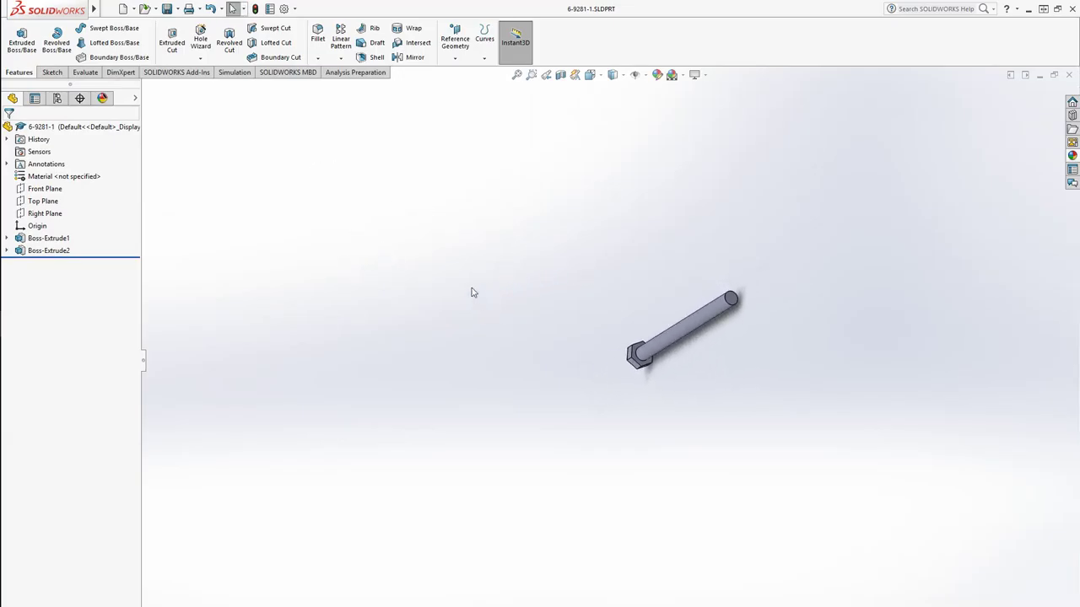
# Step: Start a Chamfer feature and select the circular edge at the bolt's tip
pyautogui.click(201, 59)
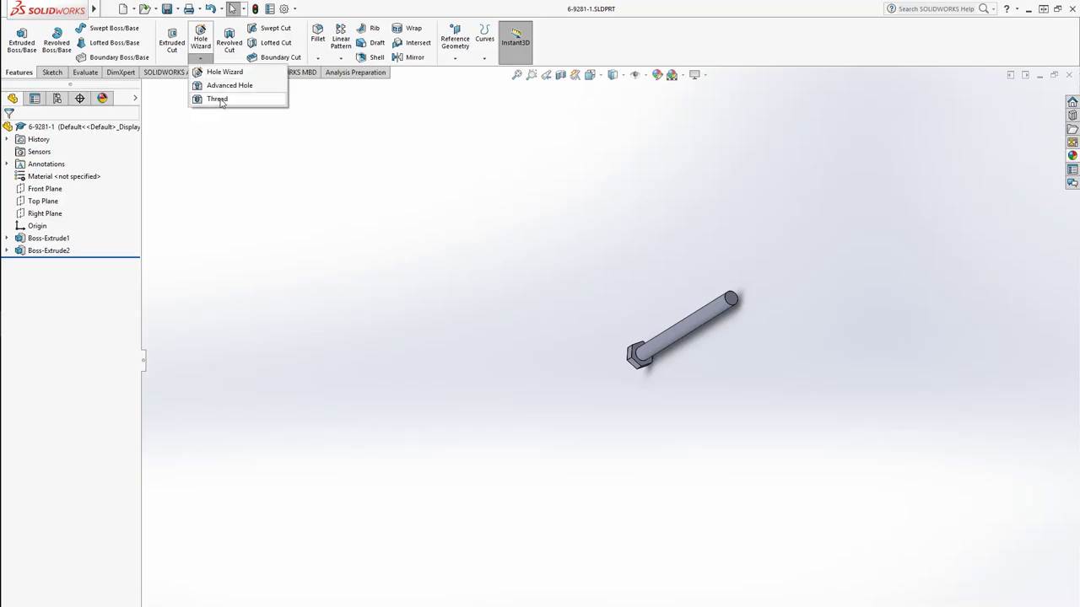
pyautogui.click(351, 123)
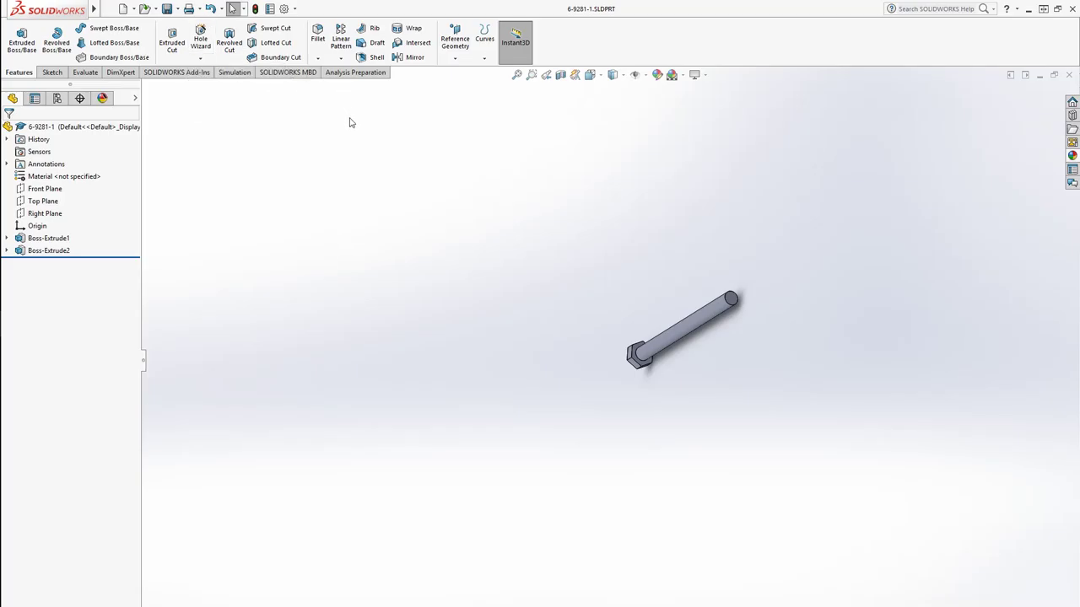
pyautogui.click(317, 58)
pyautogui.click(333, 84)
pyautogui.scroll(-5, 752, 324)
pyautogui.scroll(-3, 569, 286)
pyautogui.click(548, 292)
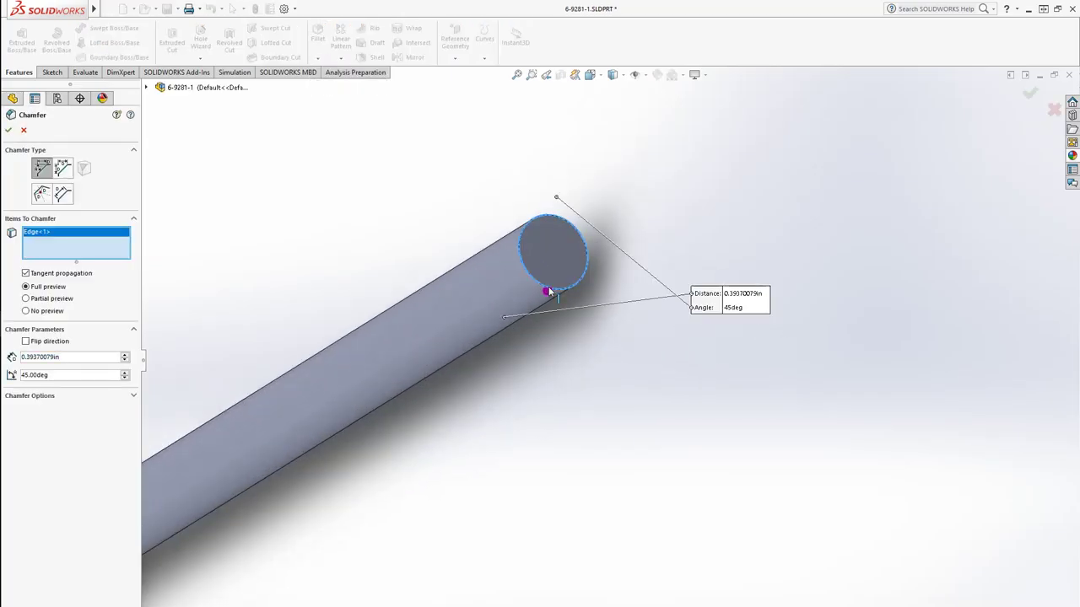
# Step: Set the chamfer distance to 0.05 in at 45 degrees and accept it
pyautogui.doubleClick(64, 356)
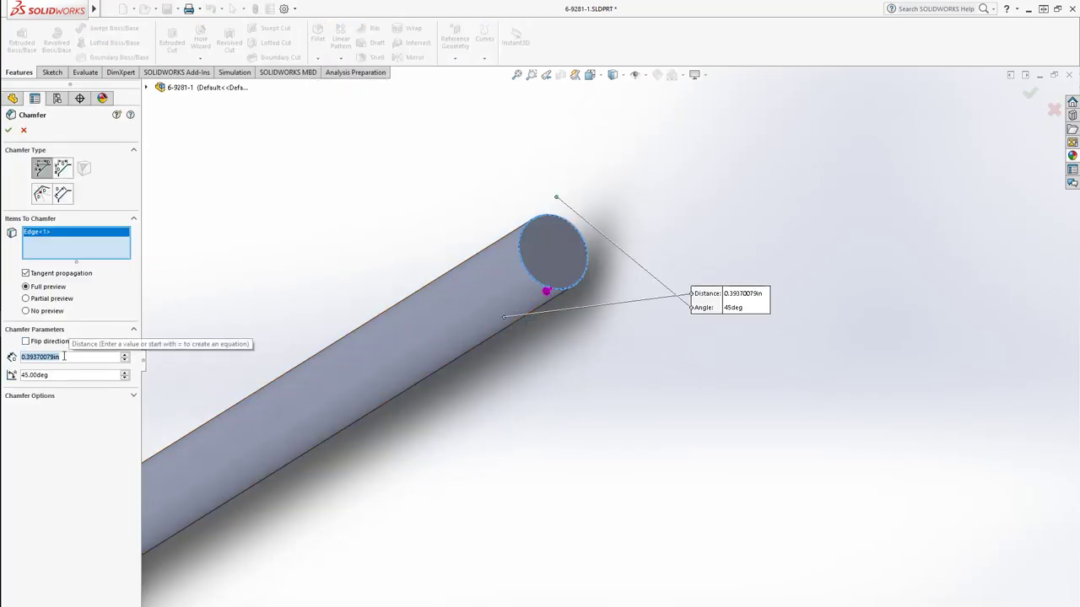
pyautogui.write('0.025')
pyautogui.press('Return')
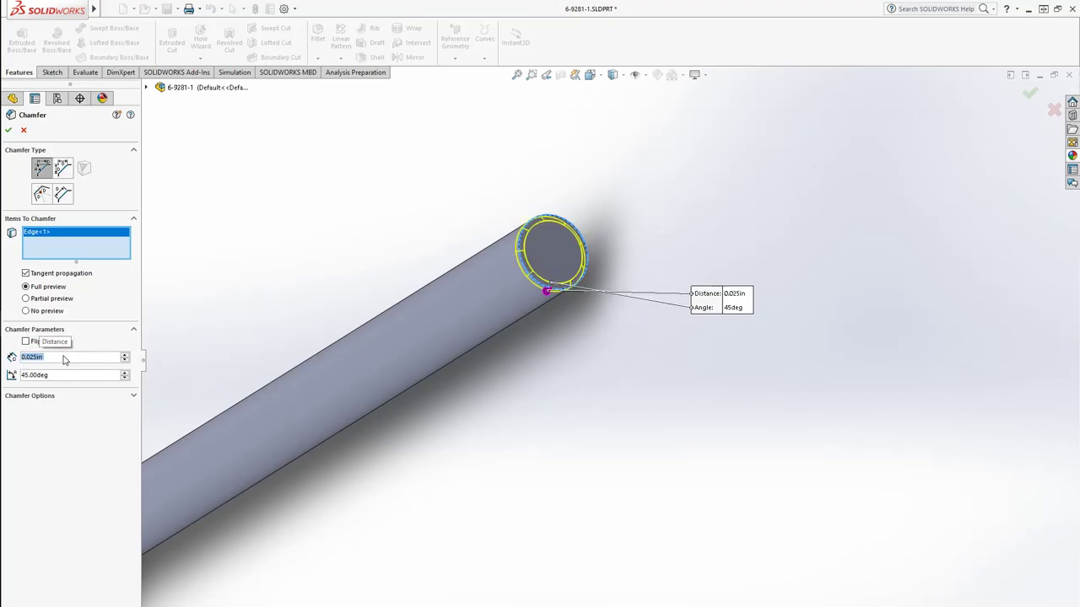
pyautogui.write('0.05')
pyautogui.press('Return')
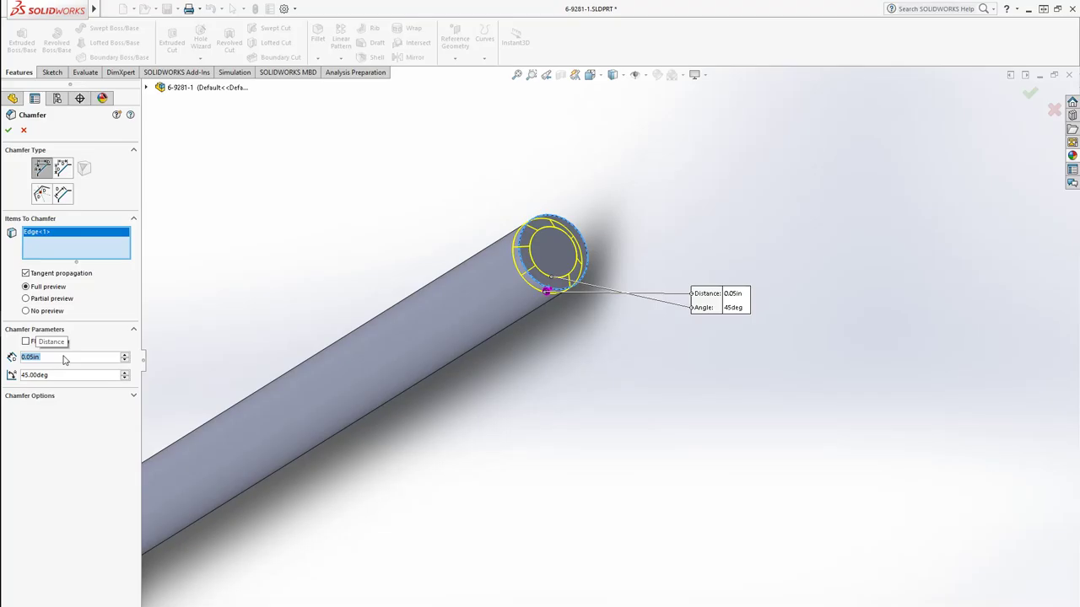
pyautogui.press('Return')
pyautogui.scroll(5, 475, 458)
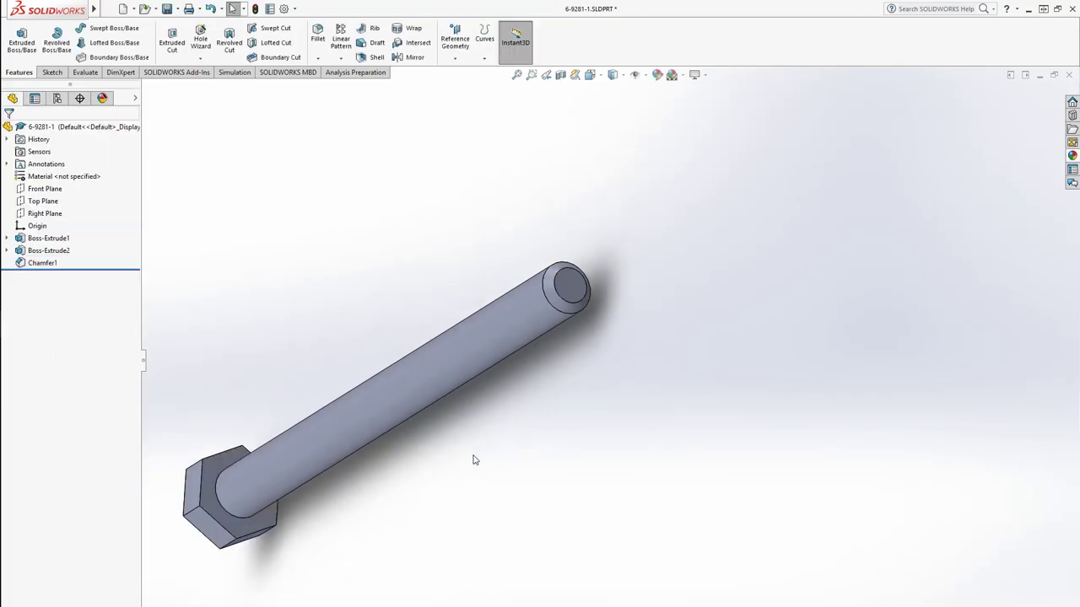
# Step: Assign AISI 4130 Steel, normalized at 870C, as the 6-9281-1 bolt's material
pyautogui.rightClick(93, 178)
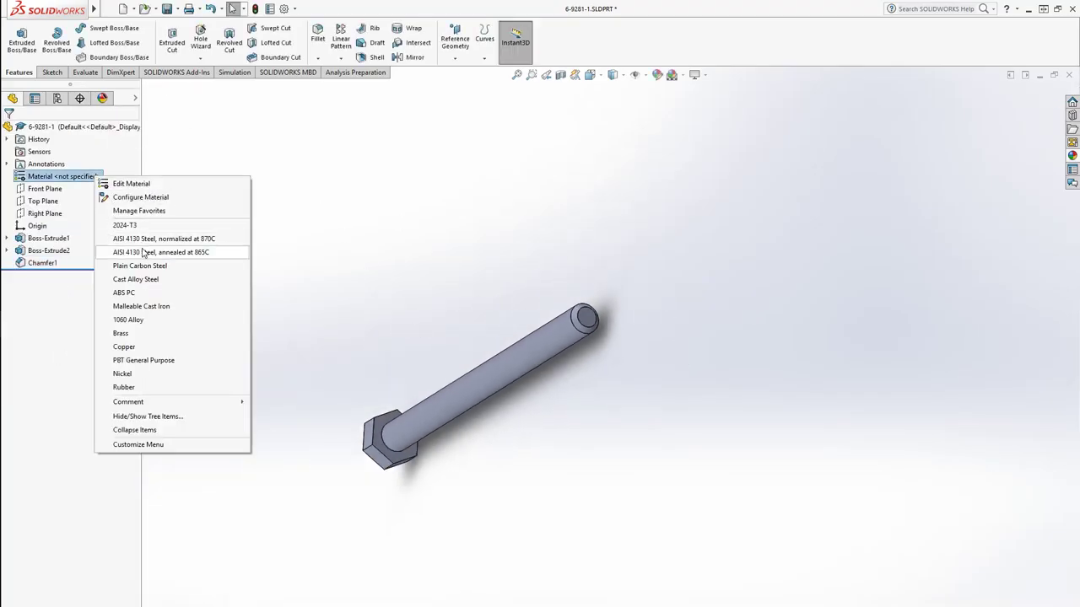
pyautogui.click(146, 240)
pyautogui.moveTo(362, 309); pyautogui.dragTo(517, 405, button='middle')
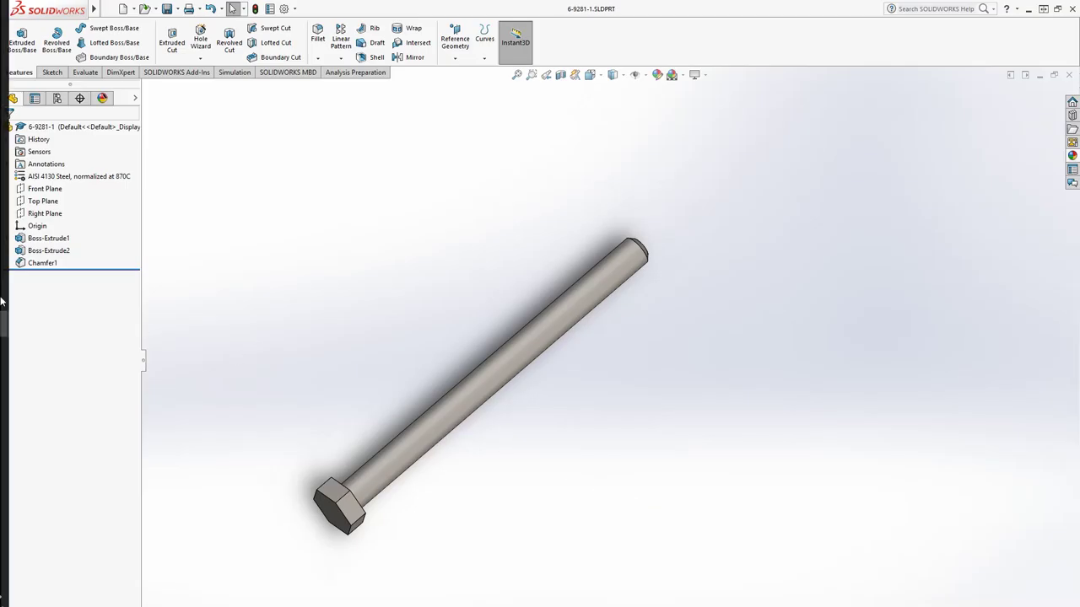
pyautogui.moveTo(10, 296)
pyautogui.moveTo(12, 212)
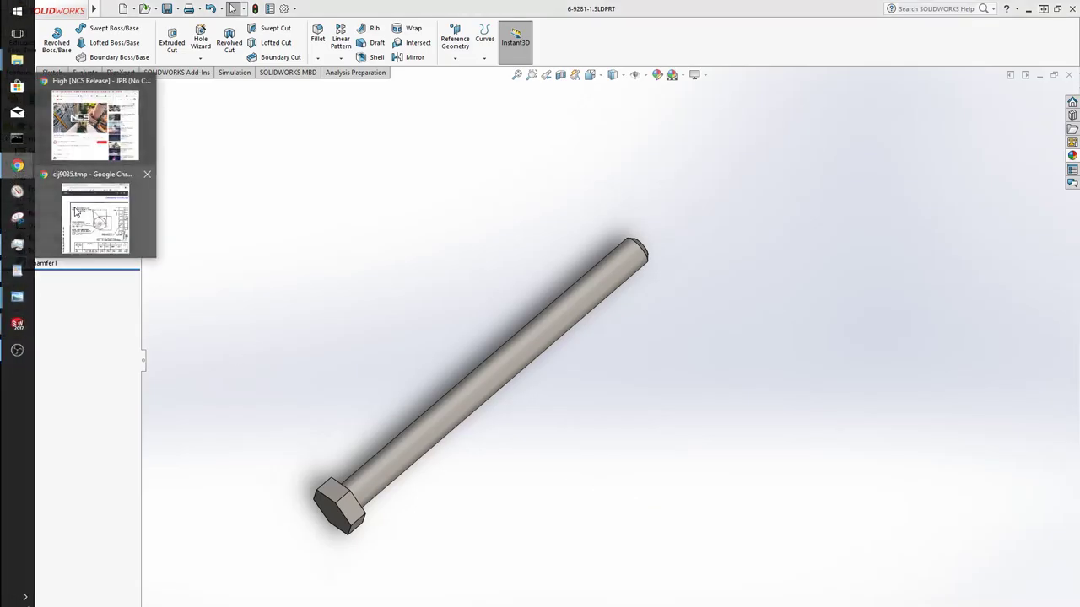
pyautogui.click(76, 211)
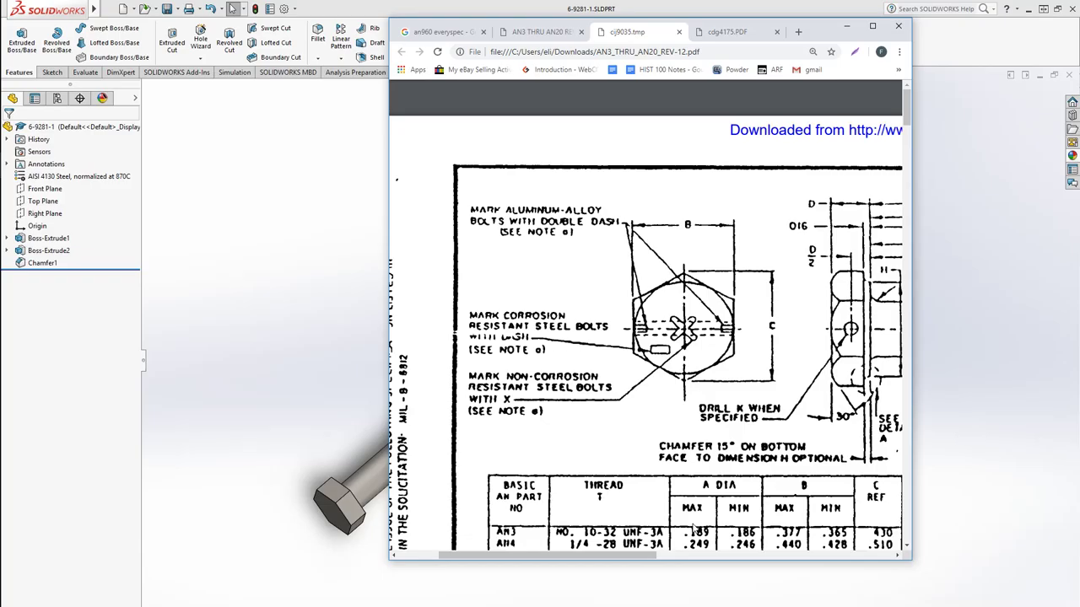
pyautogui.click(847, 26)
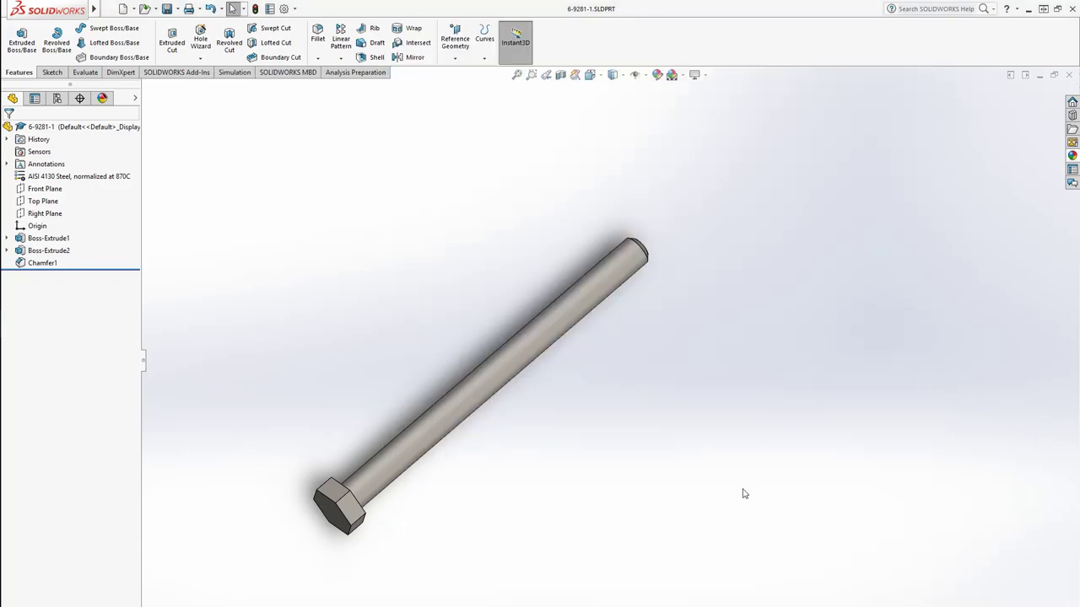
# Step: Switch to the 6-9281 assembly and insert the 6-9281-1 bolt part
pyautogui.moveTo(743, 494); pyautogui.dragTo(453, 482, button='middle')
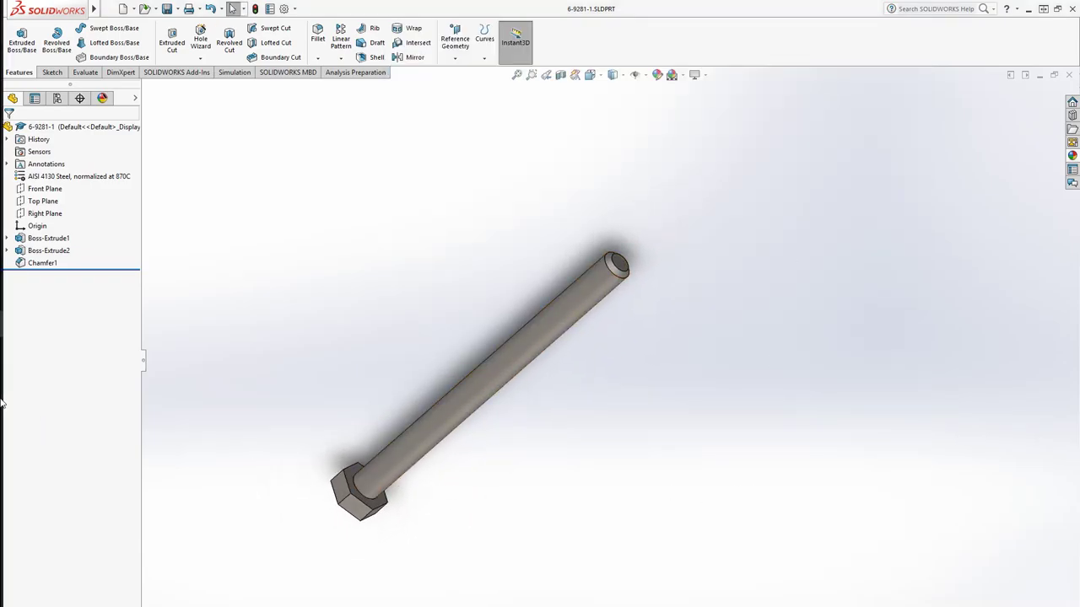
pyautogui.moveTo(17, 324)
pyautogui.click(112, 286)
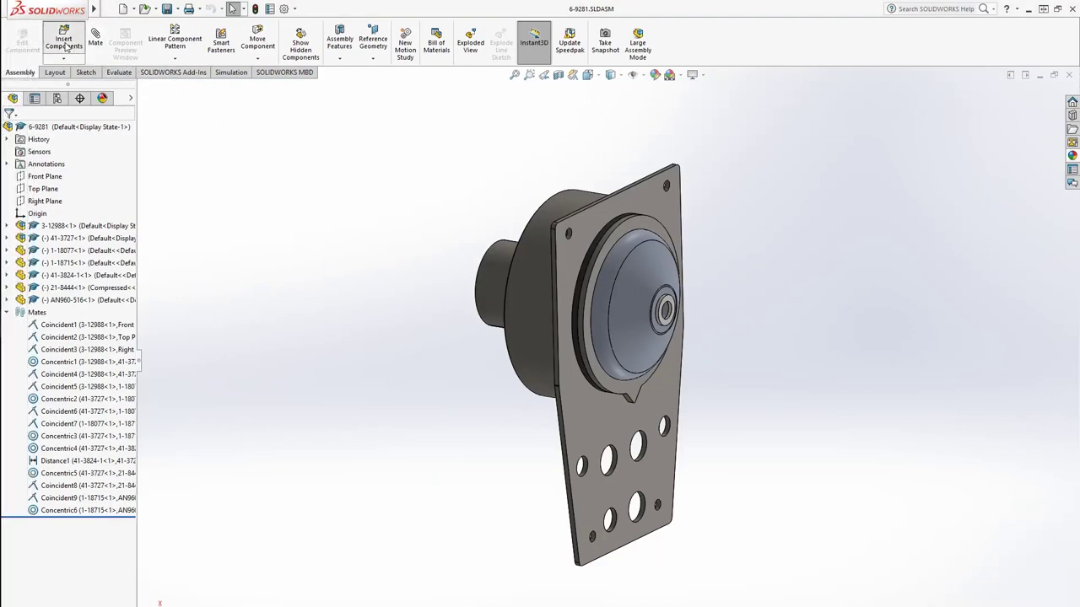
pyautogui.click(65, 47)
pyautogui.click(83, 250)
pyautogui.click(371, 382)
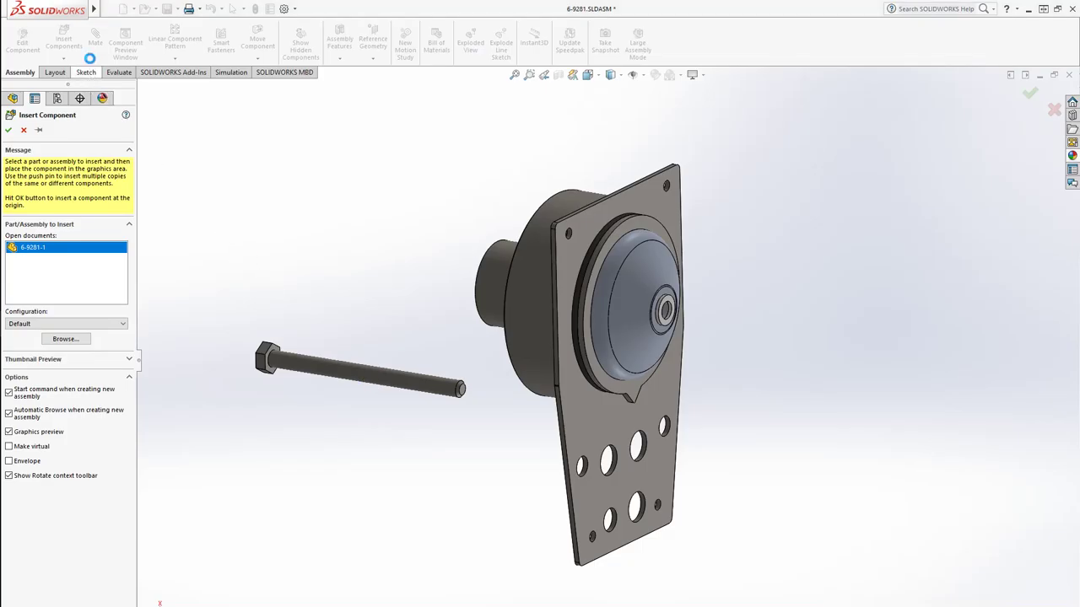
# Step: Mate the bolt's cylindrical face concentric with the 41-3824-1 retainer's bore
pyautogui.click(95, 40)
pyautogui.click(374, 376)
pyautogui.moveTo(373, 376); pyautogui.dragTo(502, 360, button='middle')
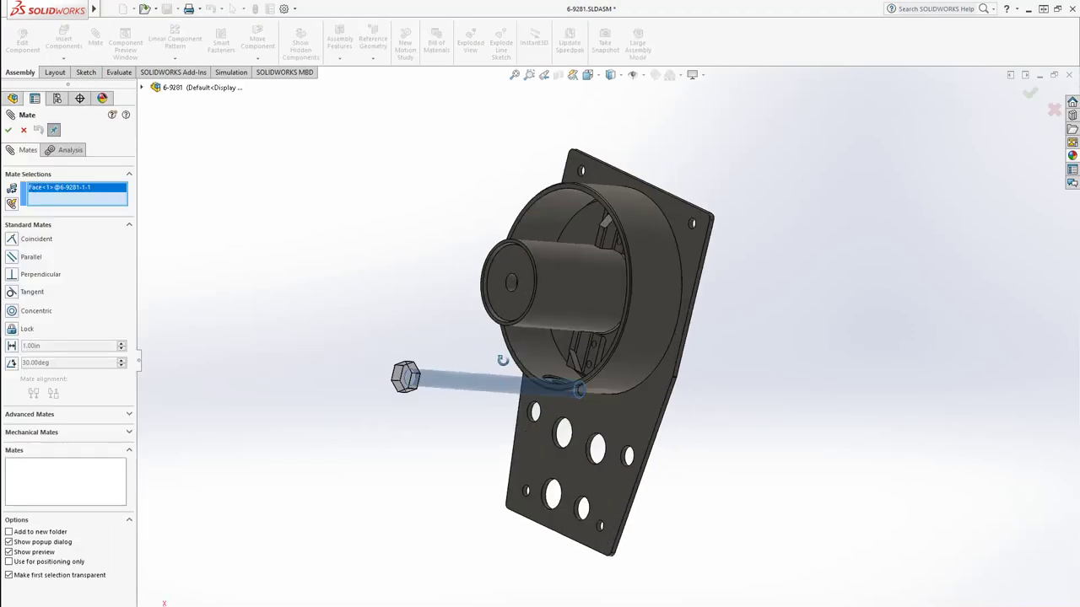
pyautogui.scroll(-5, 515, 304)
pyautogui.click(526, 275)
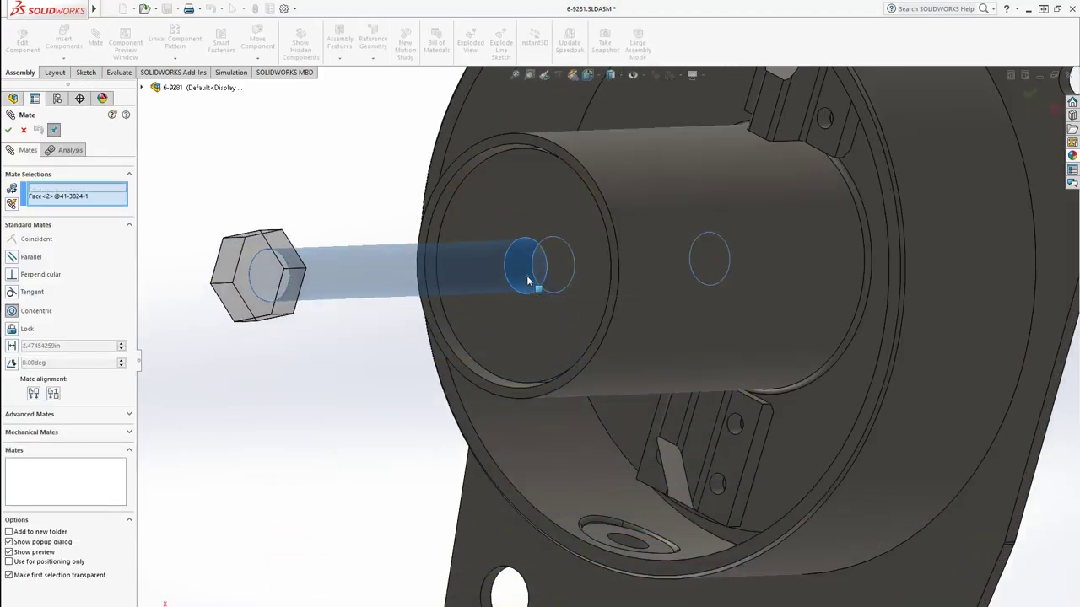
pyautogui.press('Return')
# Step: Mate the bolt head face coincident with the retainer face and close Mate
pyautogui.click(506, 330)
pyautogui.scroll(3, 484, 333)
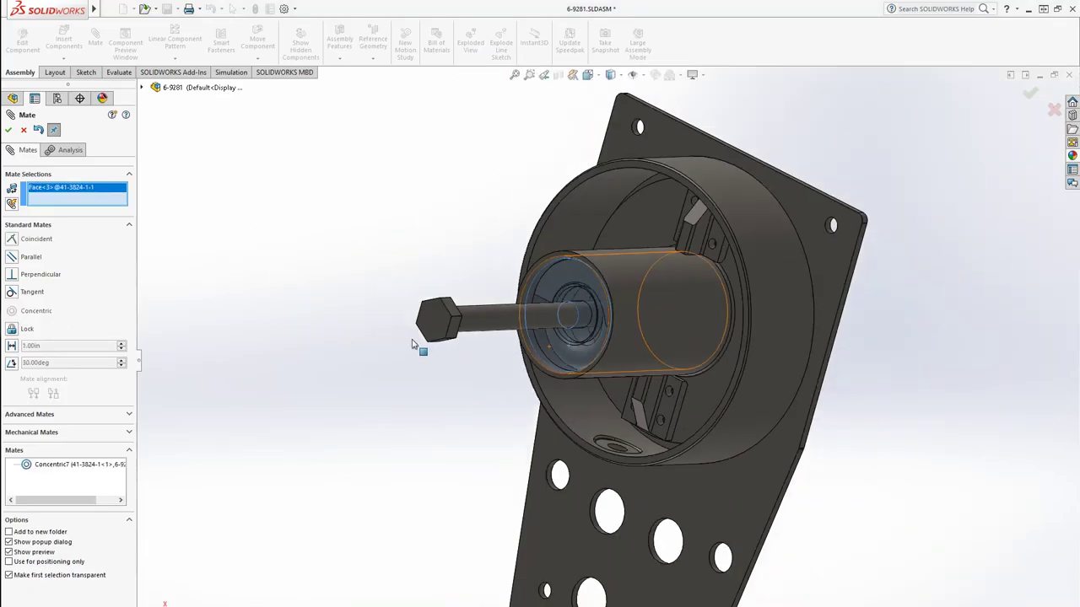
pyautogui.moveTo(412, 345); pyautogui.dragTo(270, 385, button='middle')
pyautogui.click(417, 349)
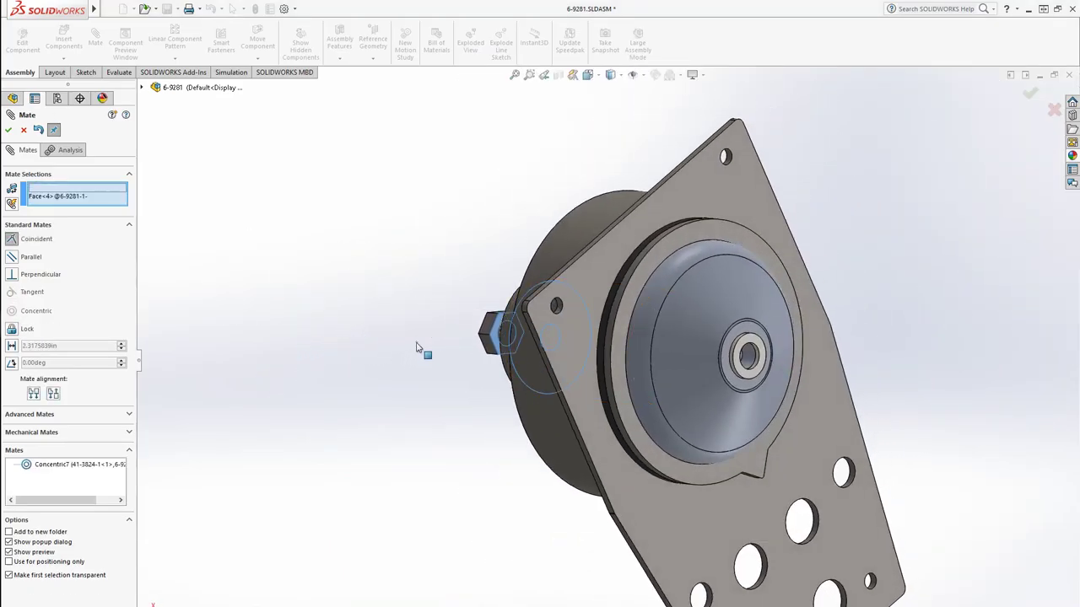
pyautogui.press('Return')
pyautogui.moveTo(514, 397); pyautogui.dragTo(644, 415, button='middle')
pyautogui.press('Return')
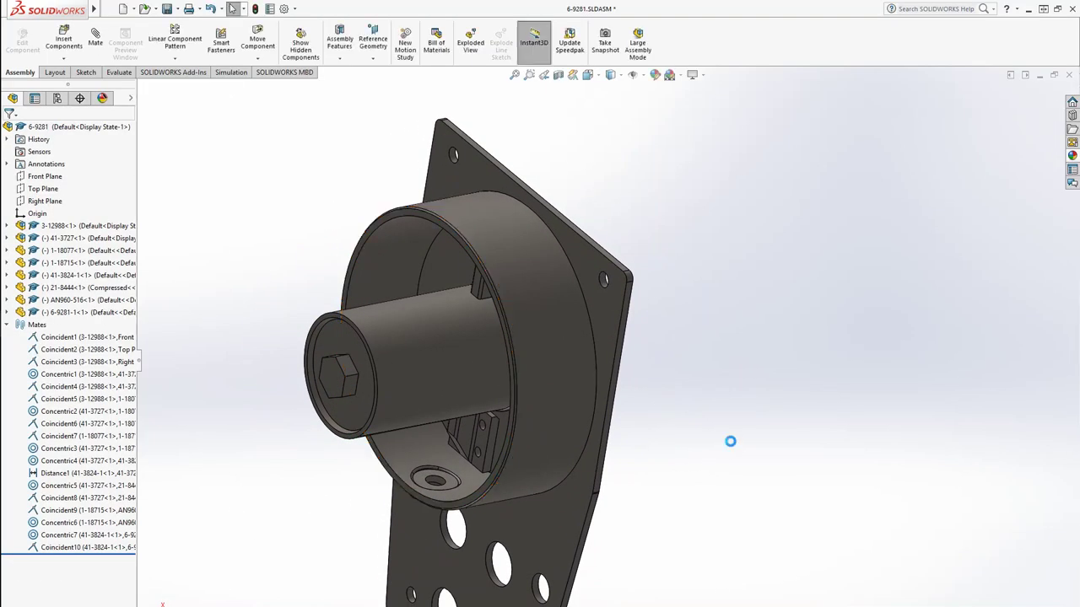
pyautogui.moveTo(17, 324)
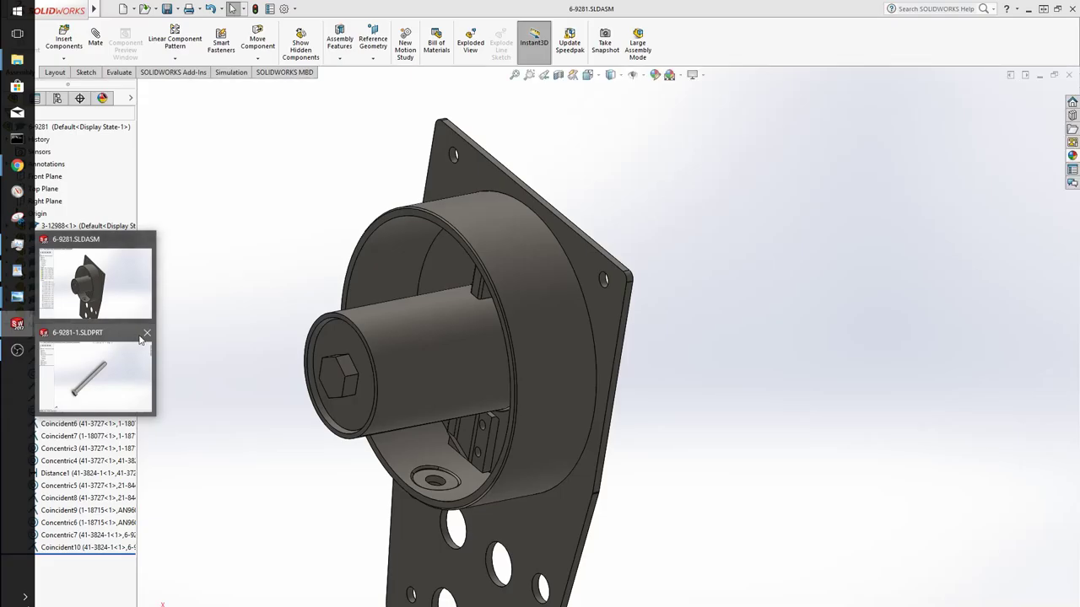
# Step: Close the bolt part window and bring up drawing 00000263.TIF in Photo Viewer
pyautogui.click(147, 332)
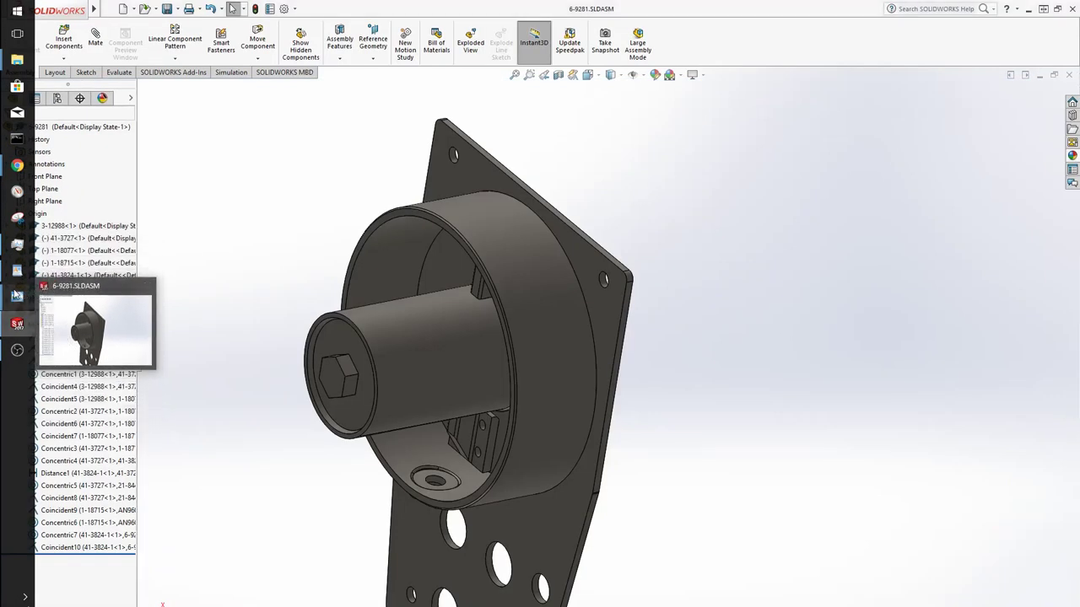
pyautogui.moveTo(17, 296)
pyautogui.click(92, 346)
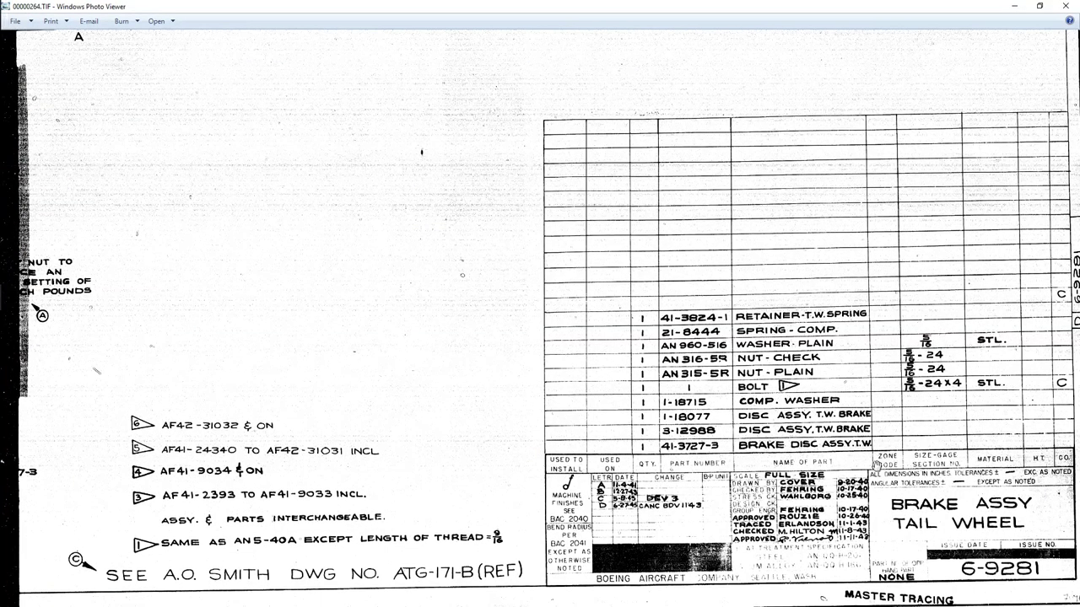
pyautogui.press('Left')
# Step: Check the drawing's nut callouts, then turn the 6-9281 assembly to show the cone and shaft
pyautogui.scroll(3, 456, 496)
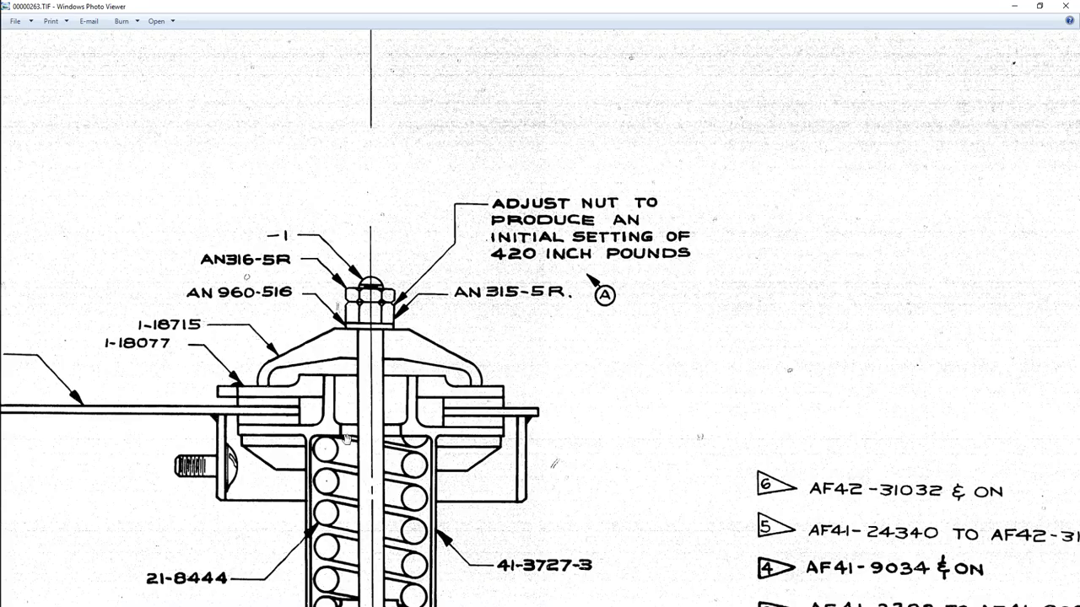
pyautogui.moveTo(479, 224)
pyautogui.mouseDown()
pyautogui.moveTo(471, 389)
pyautogui.moveTo(498, 430)
pyautogui.moveTo(330, 435)
pyautogui.mouseUp()
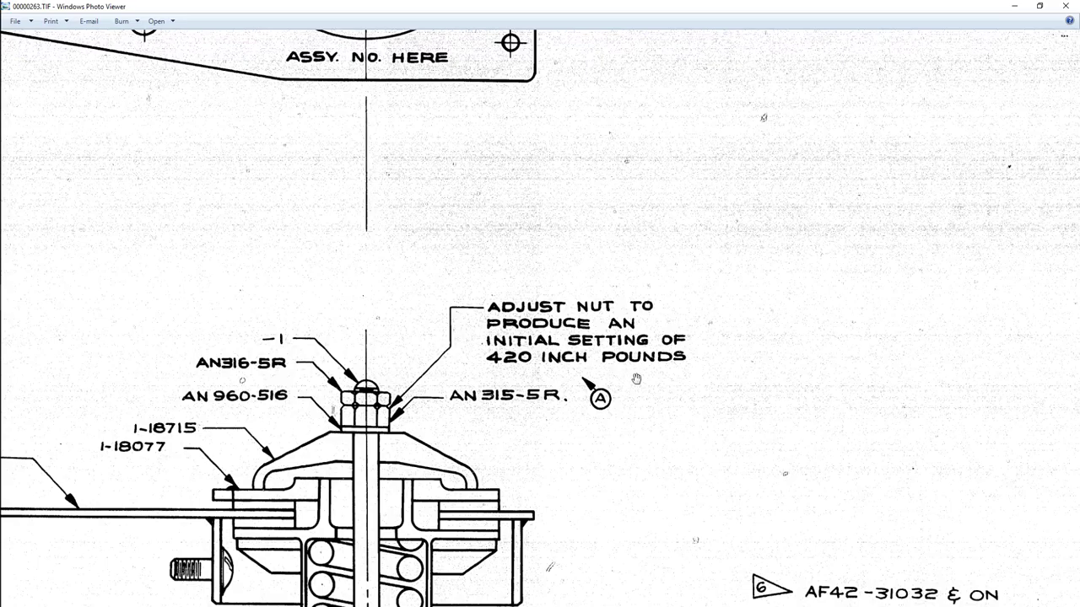
pyautogui.moveTo(473, 433); pyautogui.dragTo(605, 407)
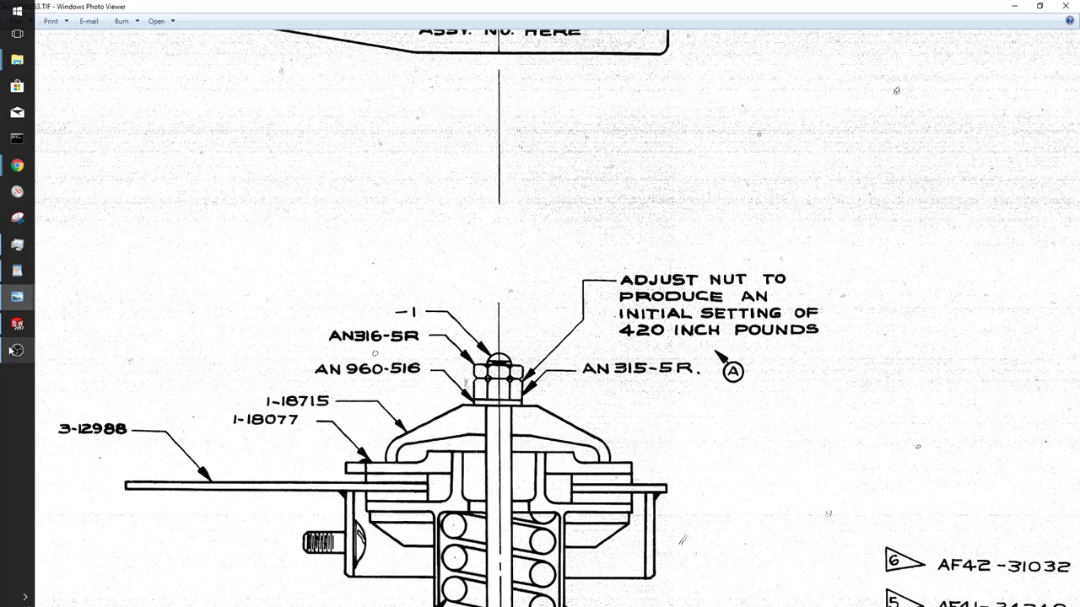
pyautogui.moveTo(17, 324)
pyautogui.moveTo(533, 313); pyautogui.dragTo(203, 190, button='middle')
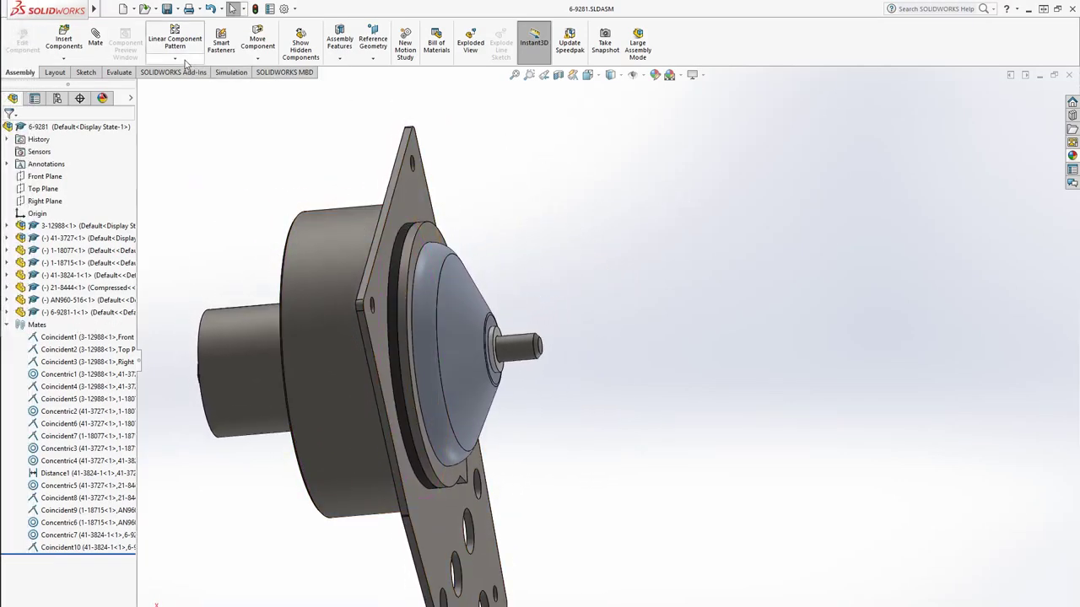
# Step: Browse to COMMONPARTS > A-HARDWARE > NUTS and open AN365-428.SLDPRT
pyautogui.click(145, 10)
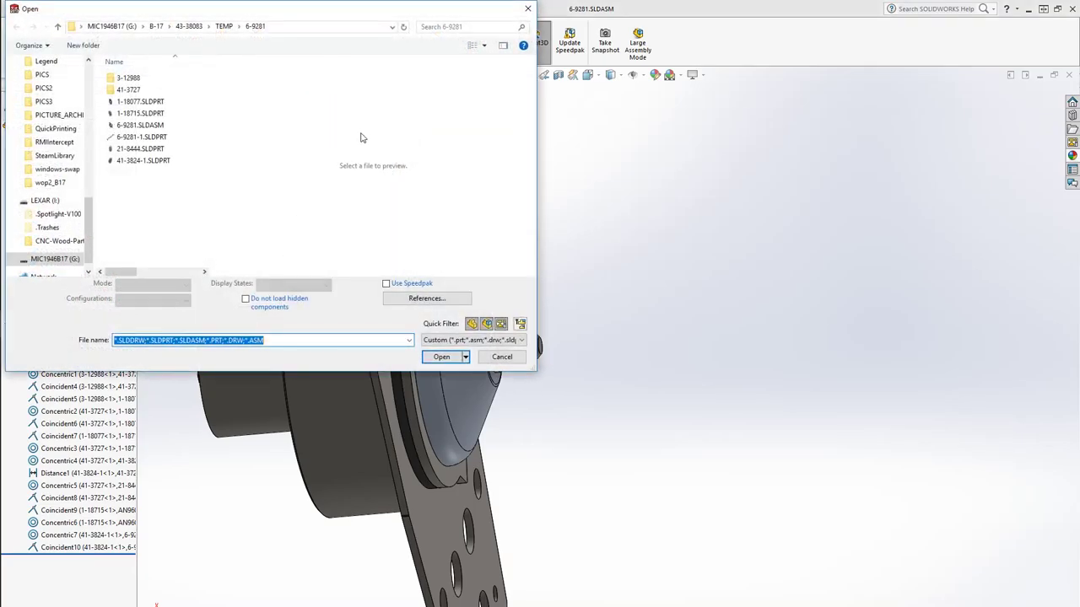
pyautogui.click(188, 26)
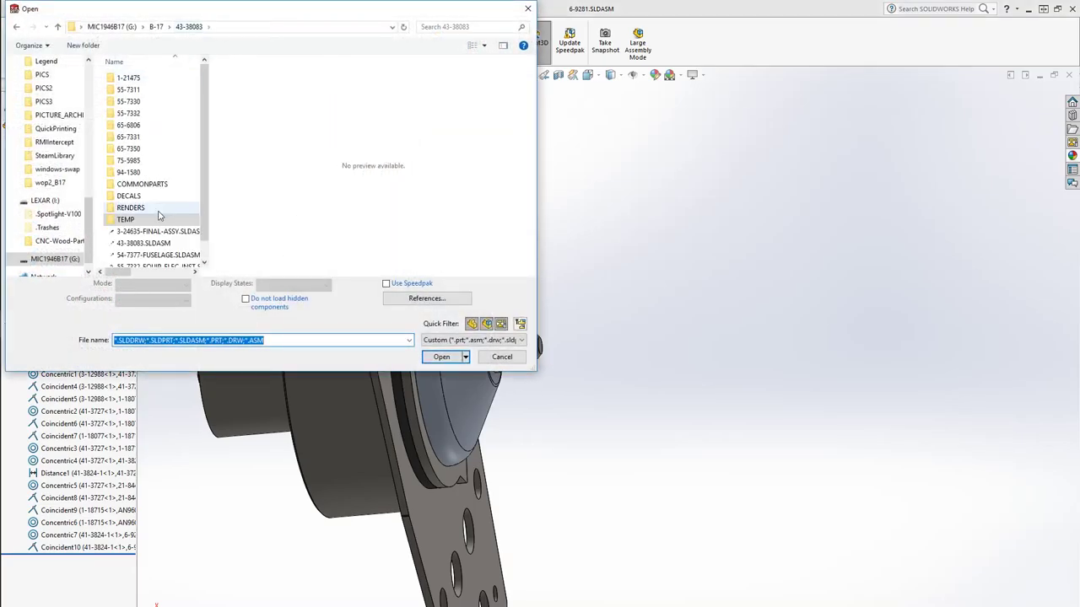
pyautogui.doubleClick(144, 181)
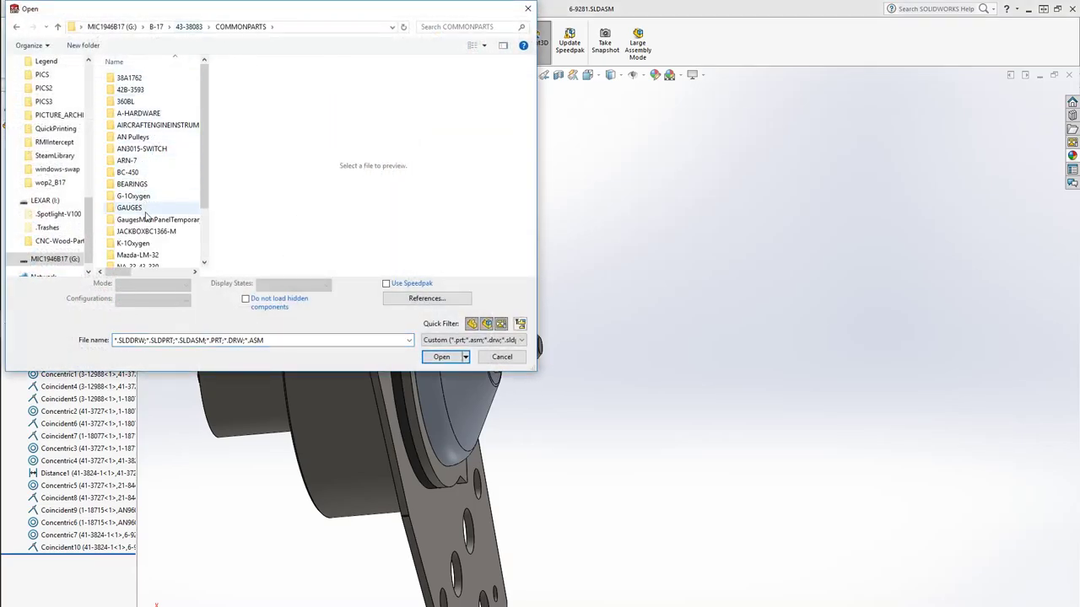
pyautogui.scroll(-1, 151, 217)
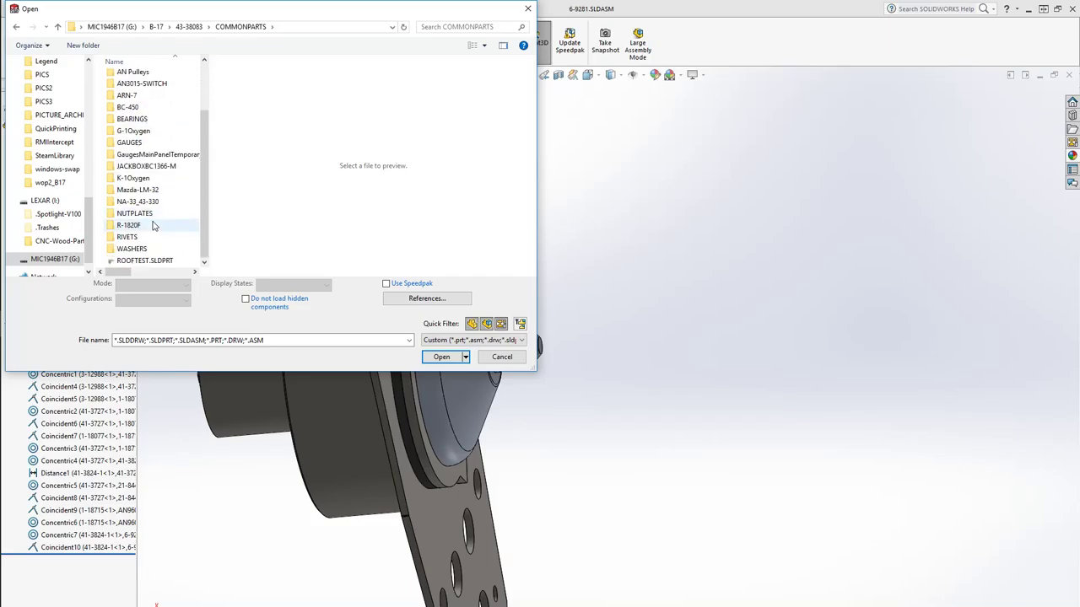
pyautogui.scroll(-1, 155, 230)
pyautogui.scroll(1, 154, 230)
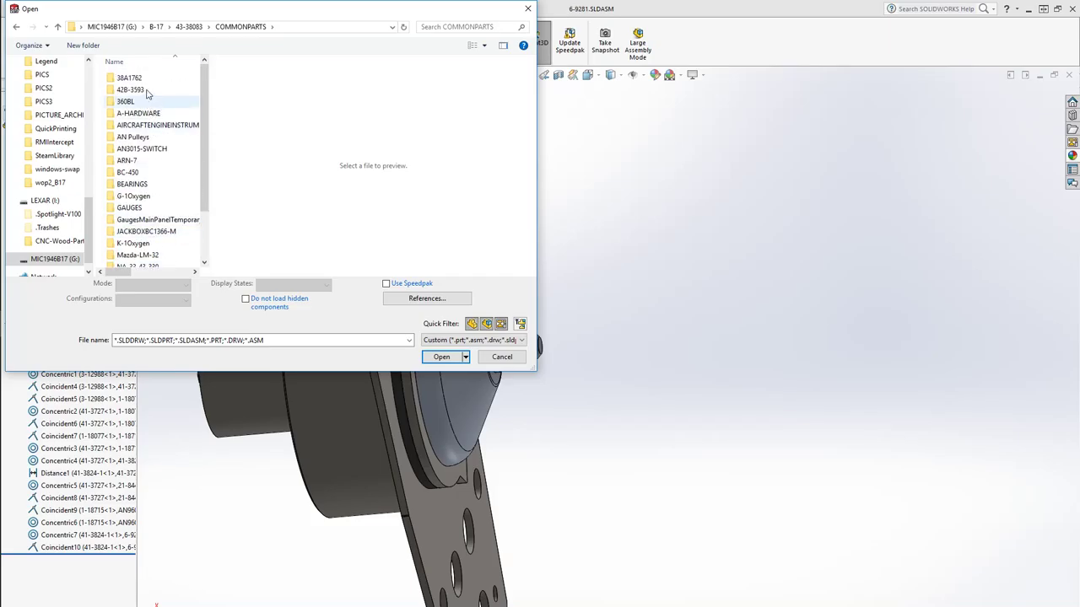
pyautogui.doubleClick(150, 97)
pyautogui.doubleClick(145, 91)
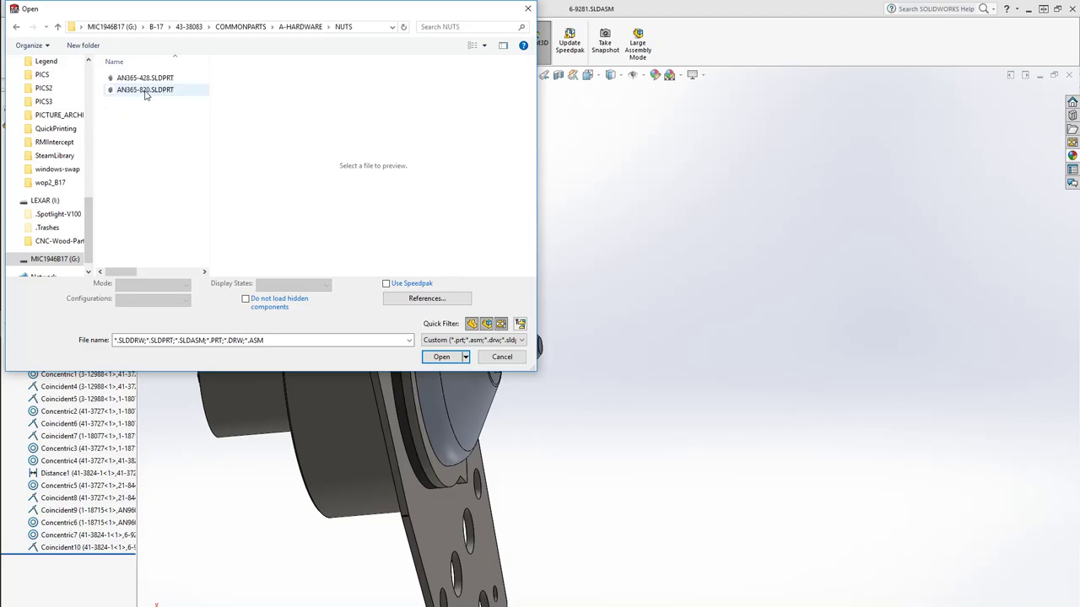
pyautogui.click(156, 79)
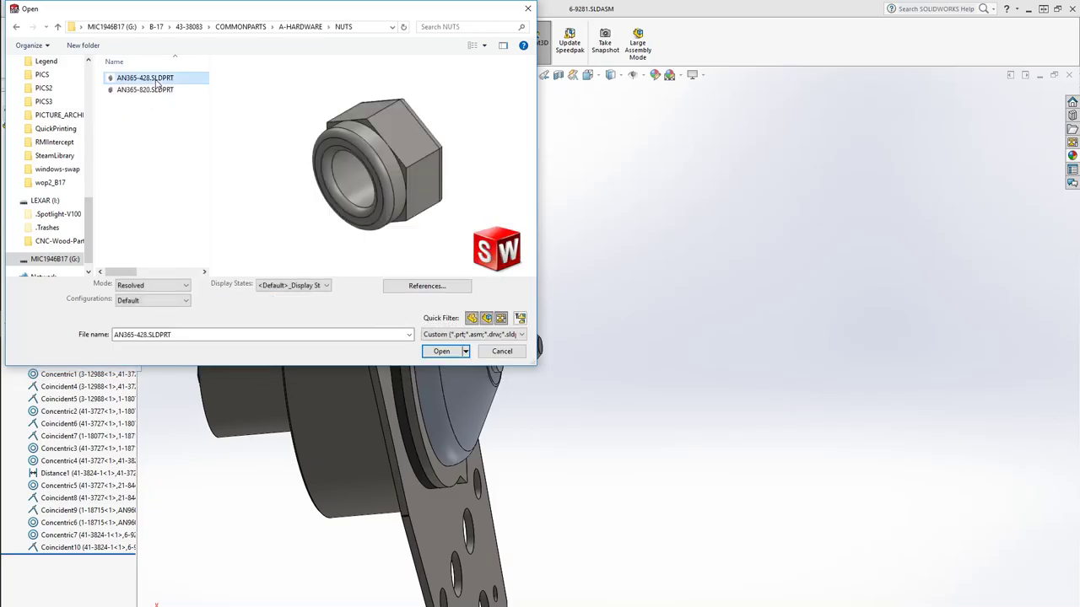
pyautogui.click(157, 91)
pyautogui.click(159, 79)
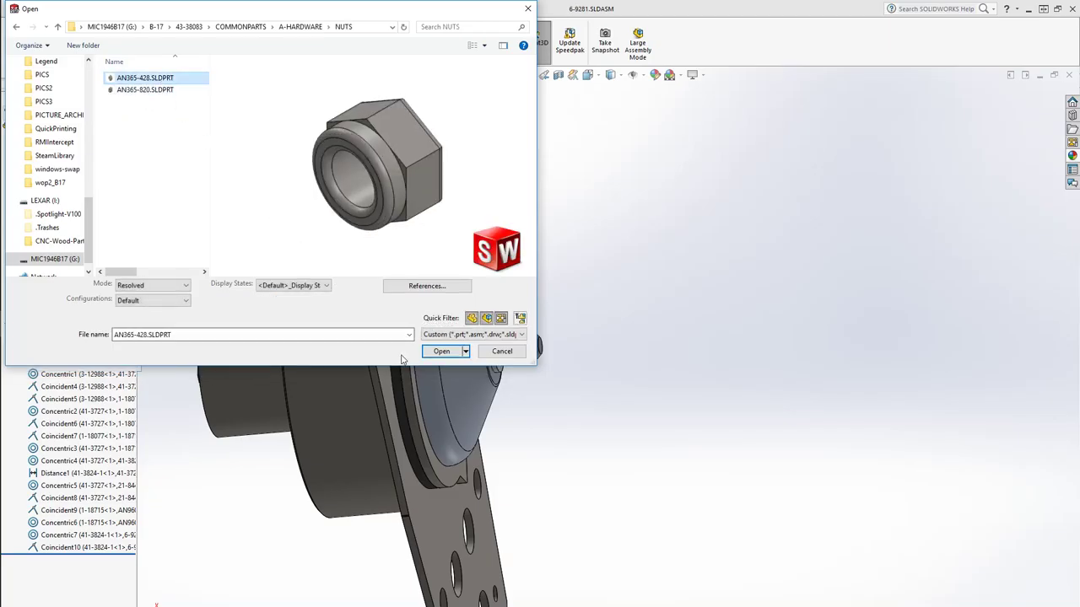
pyautogui.click(441, 352)
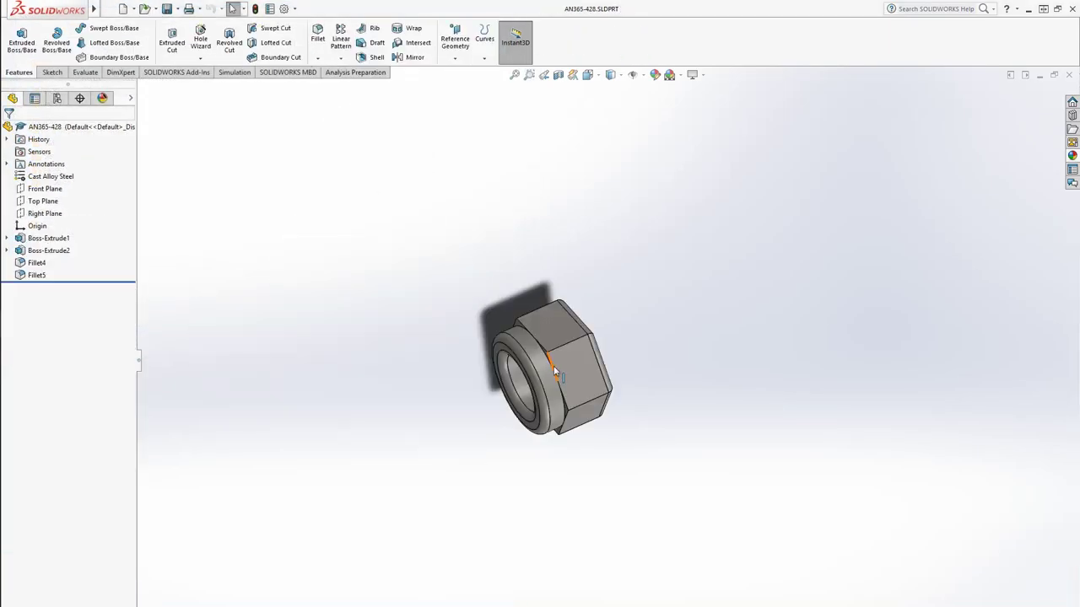
# Step: Back in the 6-9281 assembly, place the AN365-428 nut beside the shaft
pyautogui.moveTo(7, 323)
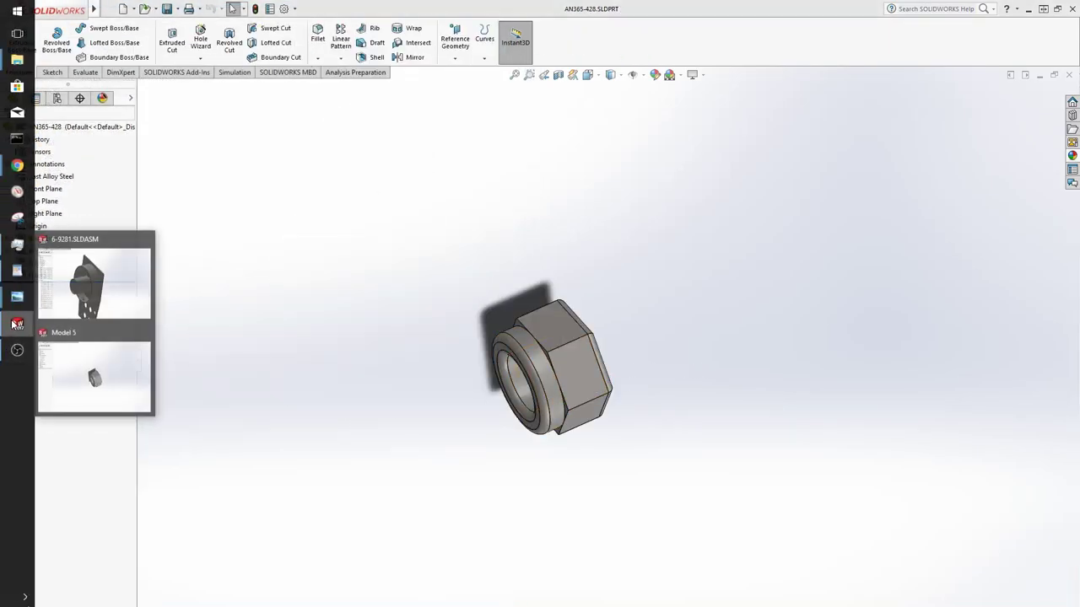
pyautogui.click(90, 296)
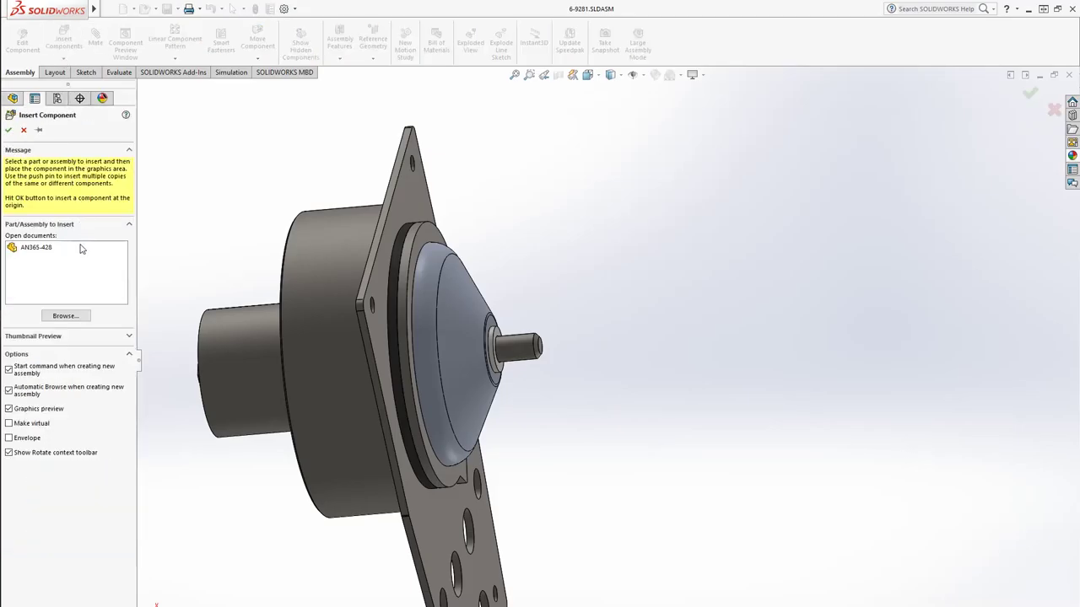
pyautogui.click(585, 371)
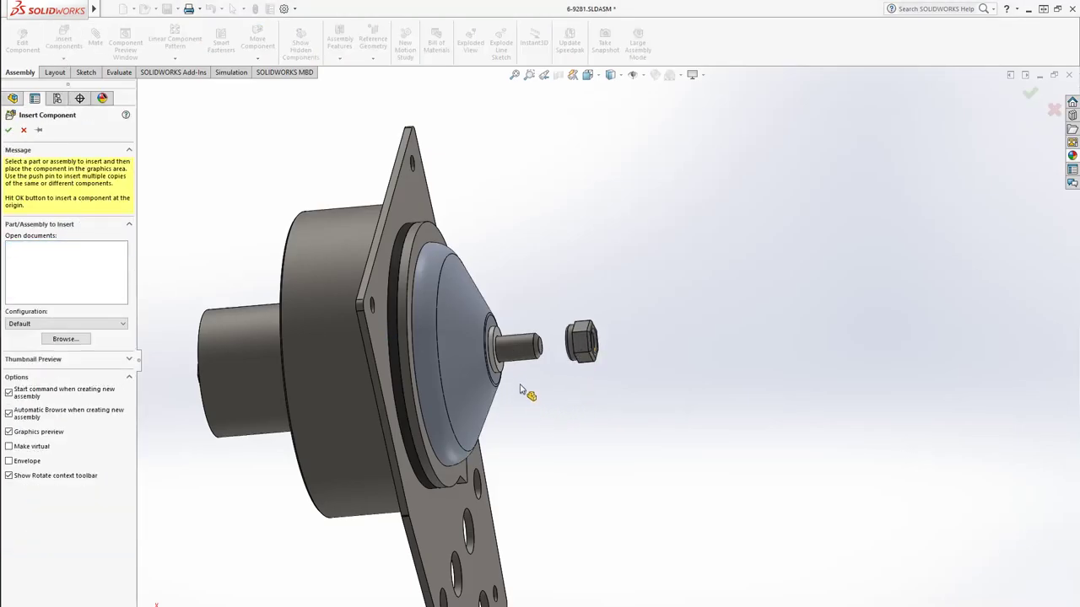
pyautogui.moveTo(523, 395); pyautogui.dragTo(783, 339, button='middle')
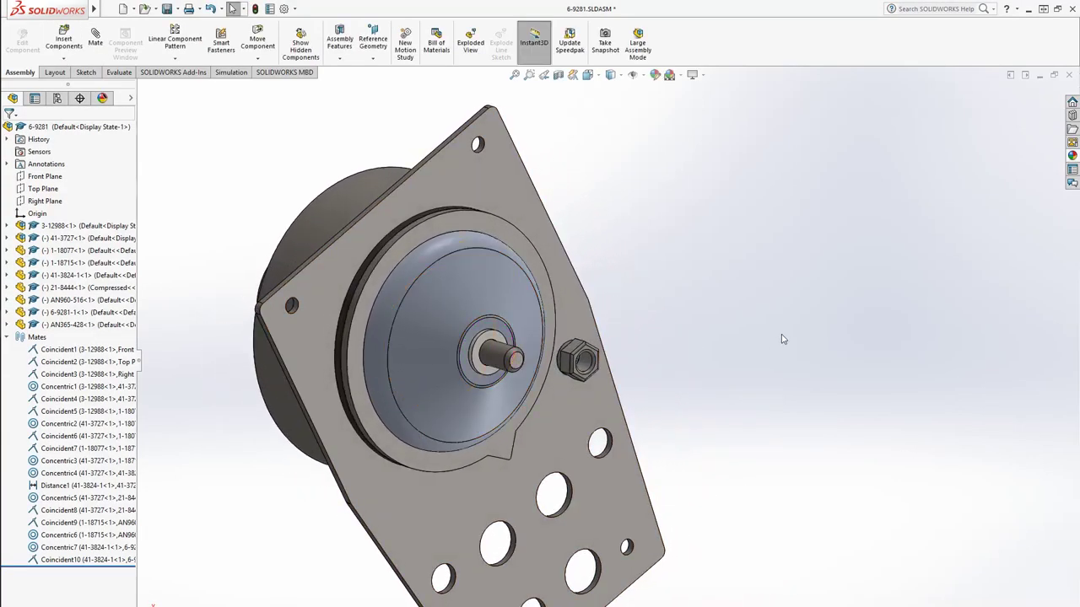
# Step: Mate the nut's bore concentric with the shaft, flipping its orientation
pyautogui.click(95, 40)
pyautogui.click(588, 364)
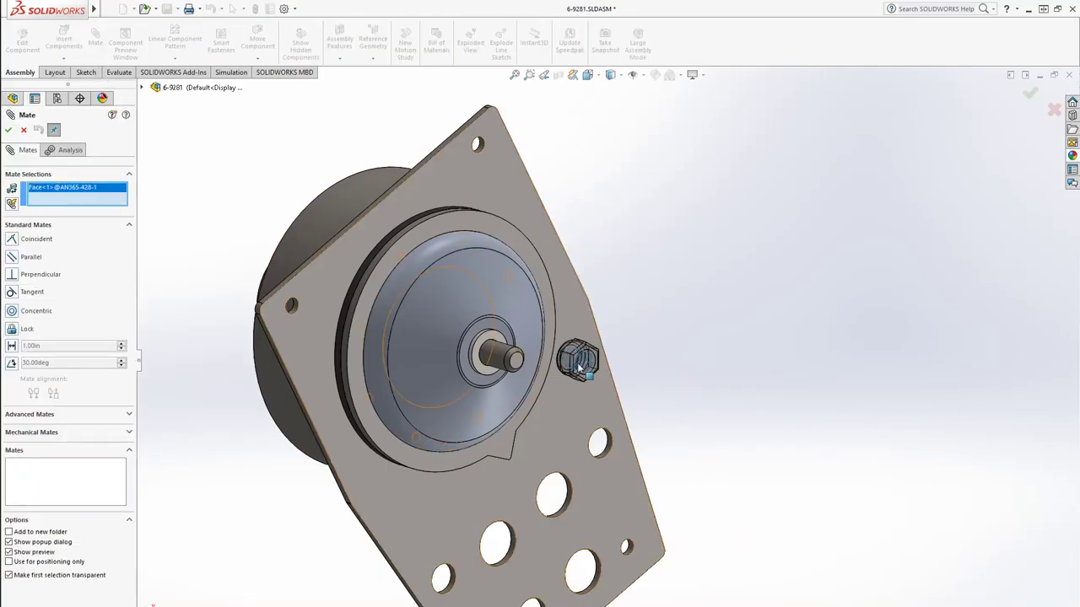
pyautogui.click(497, 354)
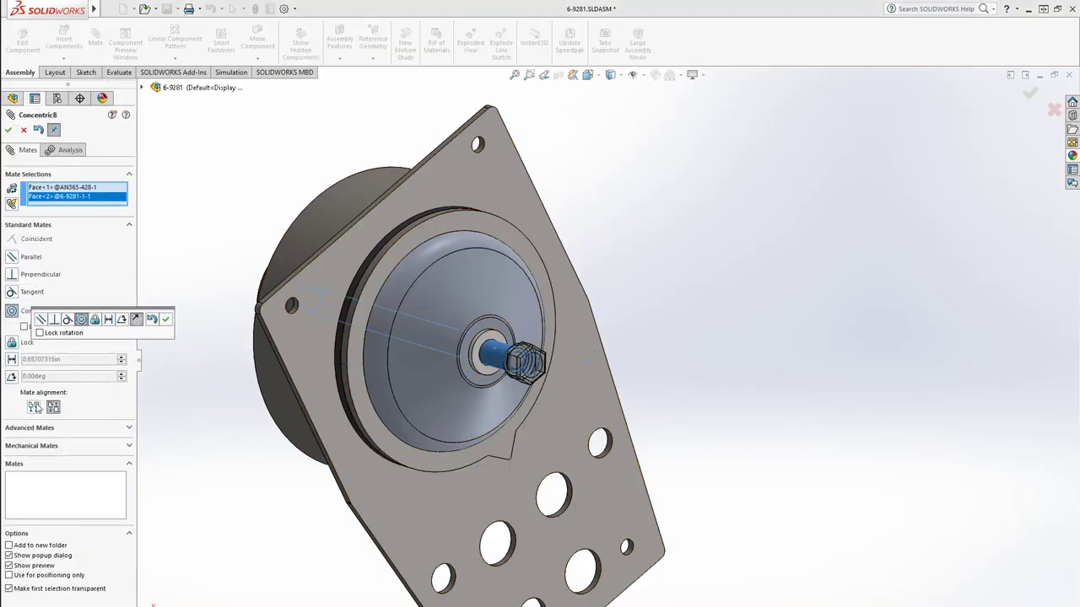
pyautogui.click(34, 406)
pyautogui.click(7, 130)
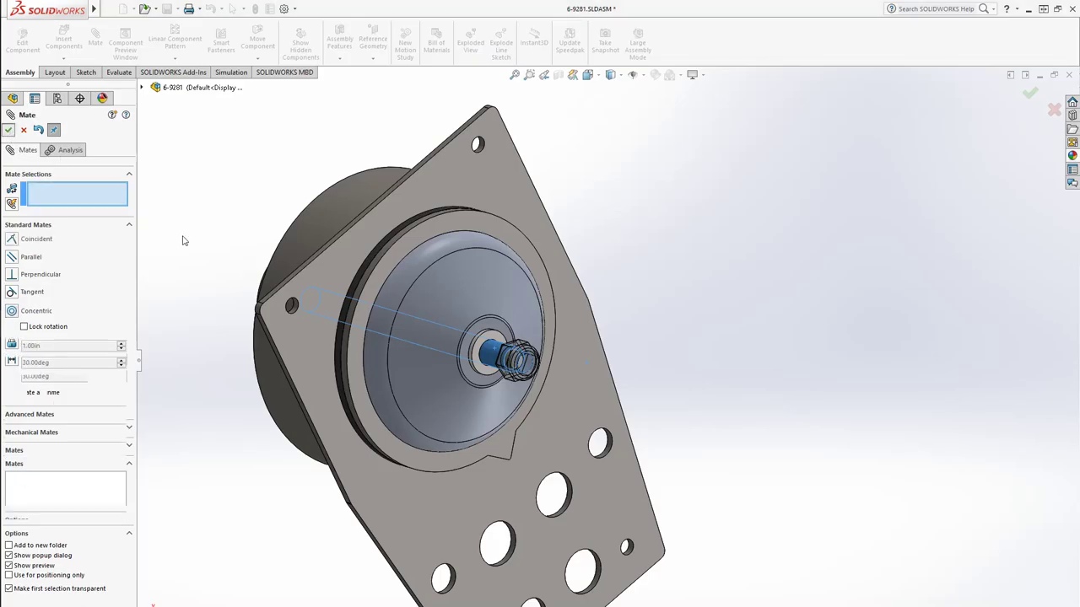
# Step: Seat the nut face coincident against the AN960-516 washer and close the mate panel
pyautogui.click(484, 371)
pyautogui.moveTo(485, 371); pyautogui.dragTo(565, 389, button='middle')
pyautogui.scroll(-5, 565, 389)
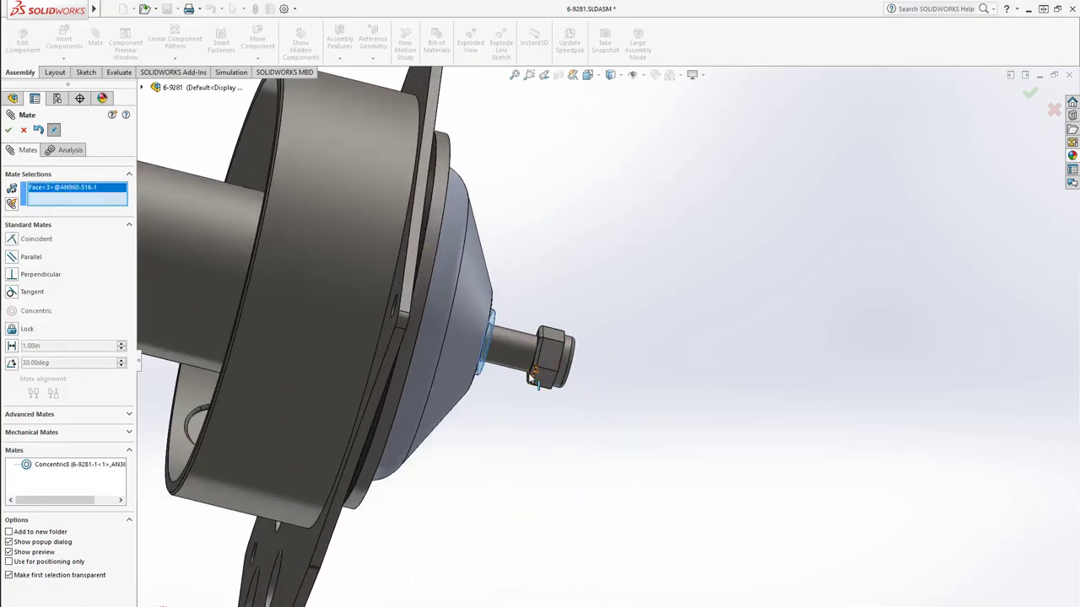
pyautogui.click(554, 380)
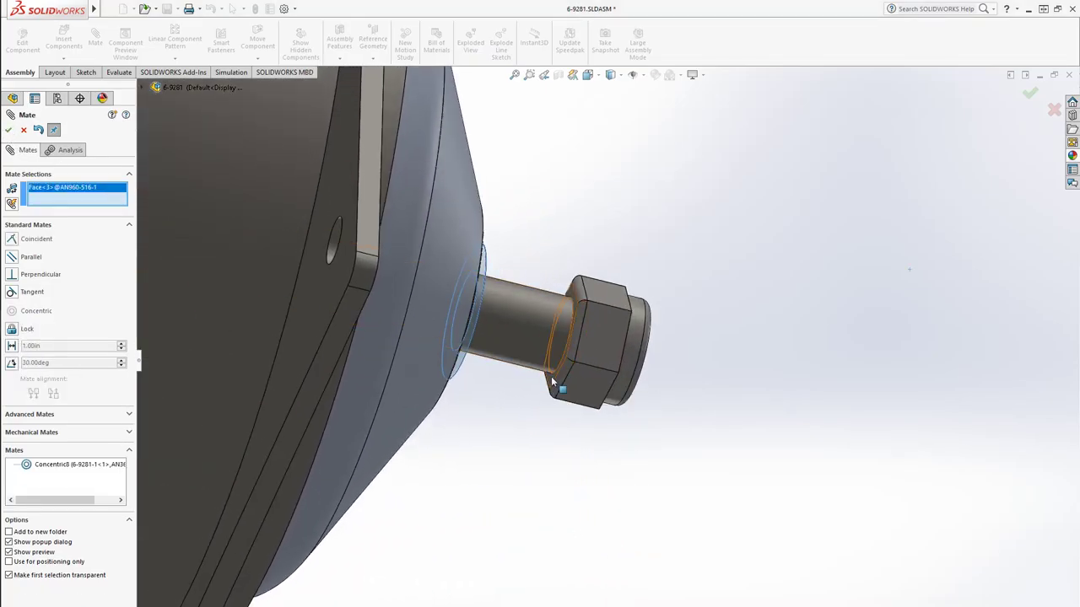
pyautogui.press('Return')
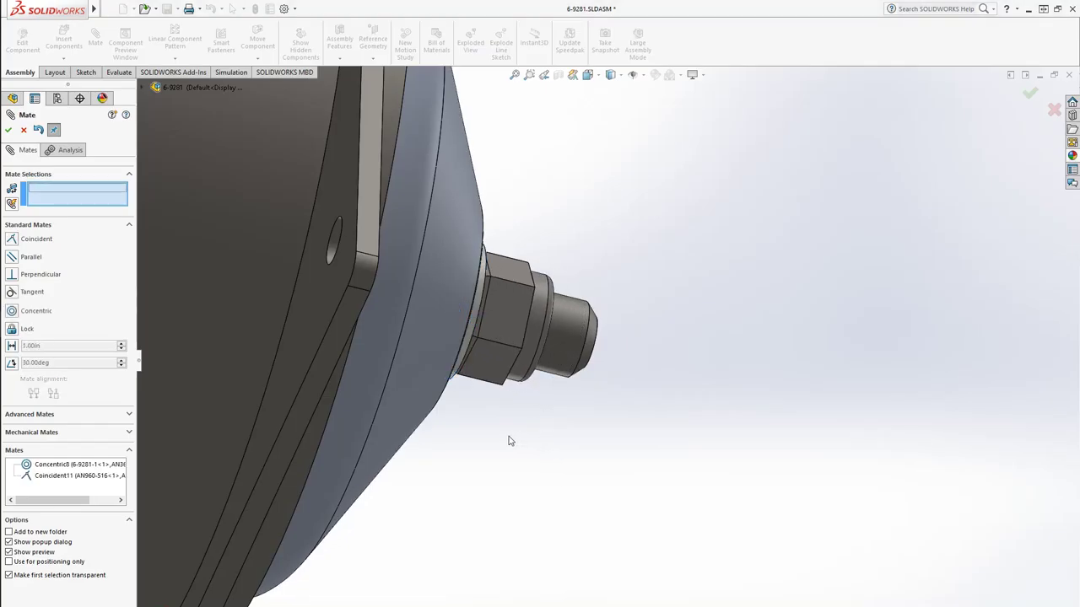
pyautogui.moveTo(510, 439)
pyautogui.mouseDown(button='middle')
pyautogui.moveTo(498, 451)
pyautogui.moveTo(513, 445)
pyautogui.mouseUp(button='middle')
pyautogui.press('Return')
pyautogui.scroll(5, 721, 498)
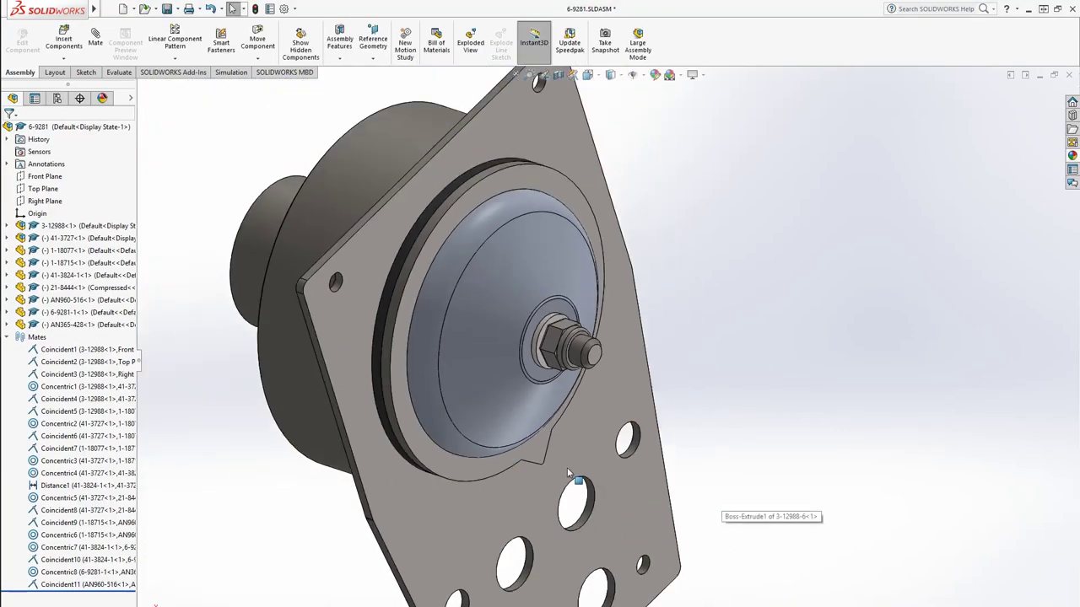
pyautogui.moveTo(721, 498); pyautogui.dragTo(588, 415, button='middle')
pyautogui.scroll(2, 587, 415)
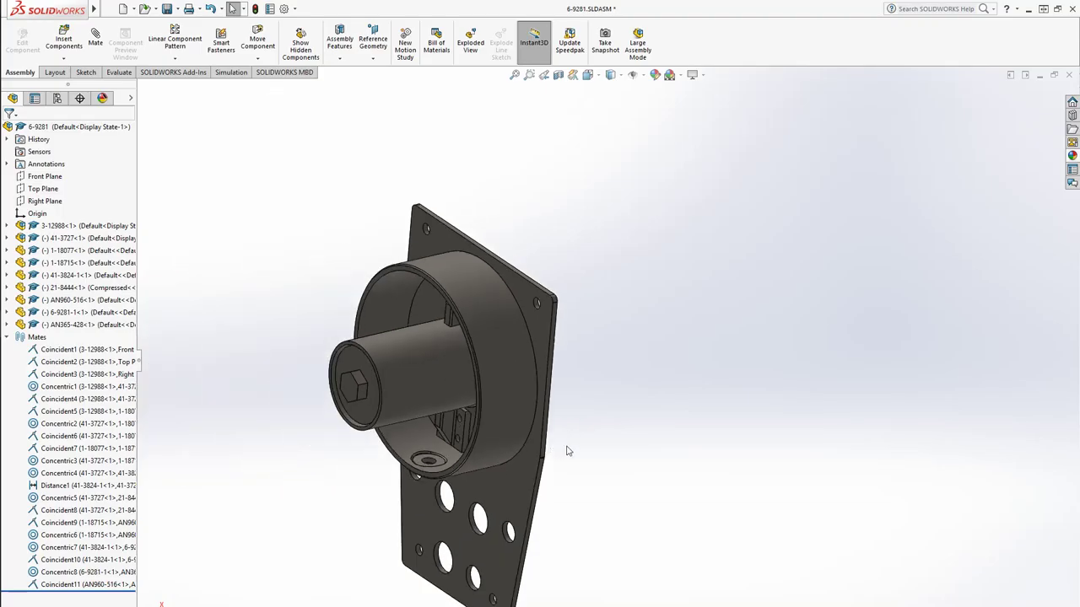
# Step: Start a sketch on the bolt's hex head face and draw a circle on it
pyautogui.click(350, 389)
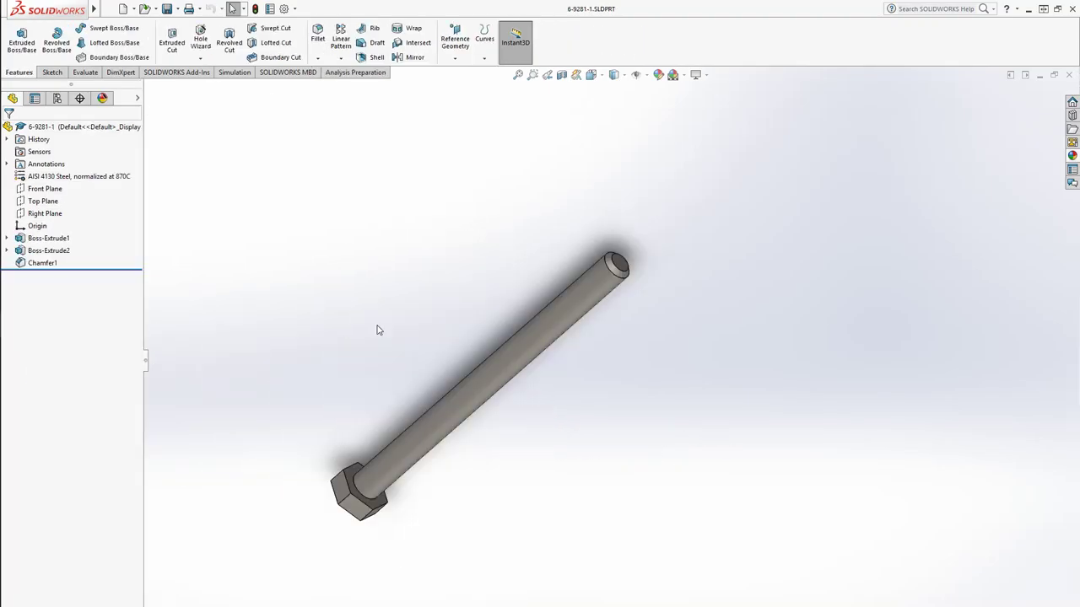
pyautogui.moveTo(369, 368); pyautogui.dragTo(547, 334, button='middle')
pyautogui.click(52, 72)
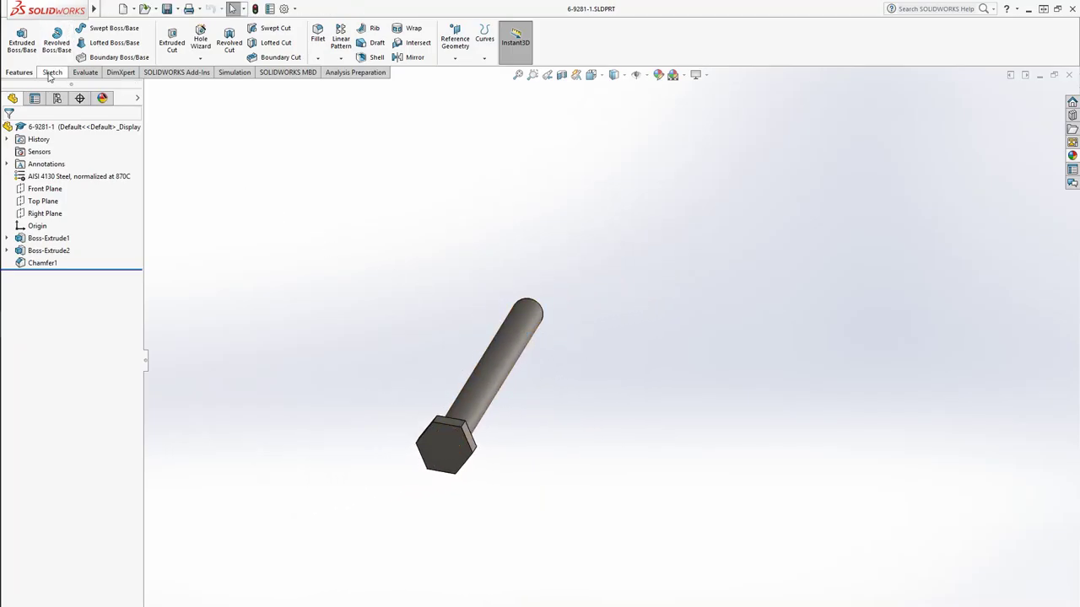
pyautogui.click(16, 38)
pyautogui.click(436, 453)
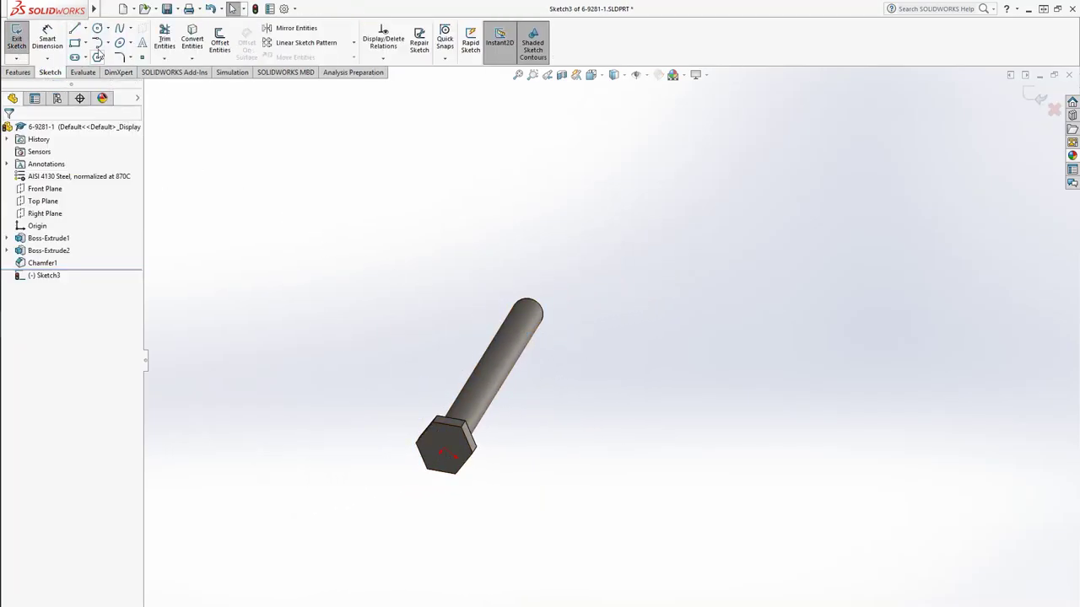
pyautogui.click(97, 29)
pyautogui.click(447, 460)
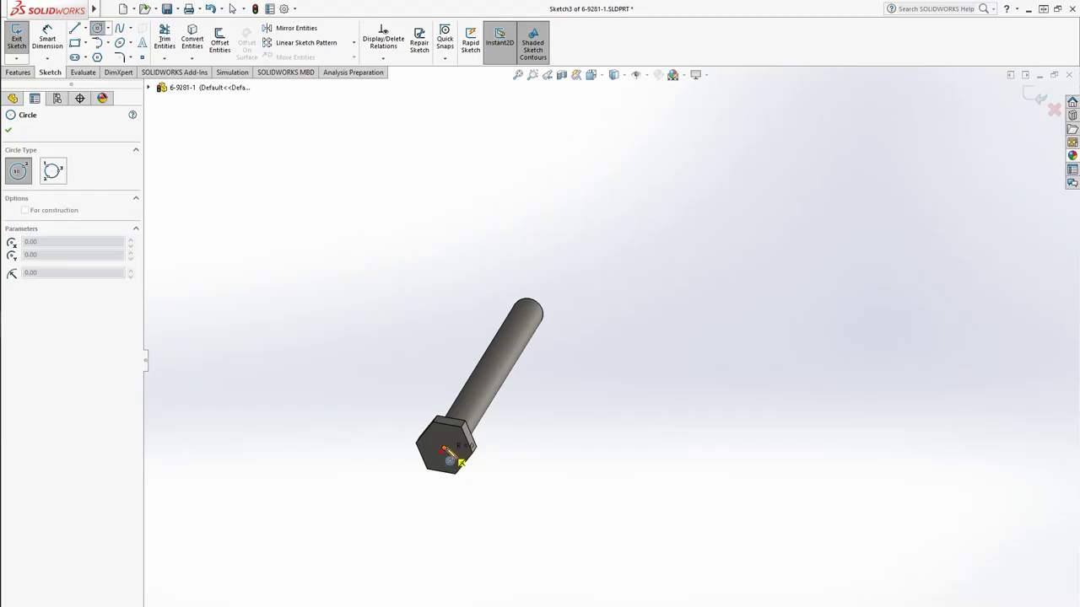
pyautogui.click(463, 438)
# Step: Make the circle tangent to the hex head's edge and exit Sketch3
pyautogui.scroll(-3, 455, 447)
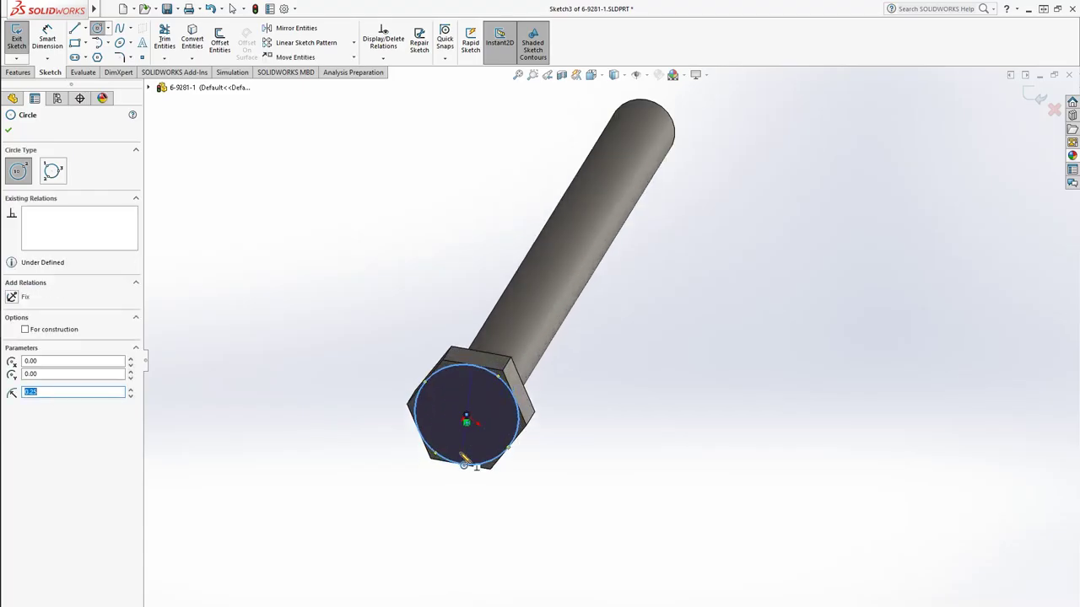
pyautogui.press('Escape')
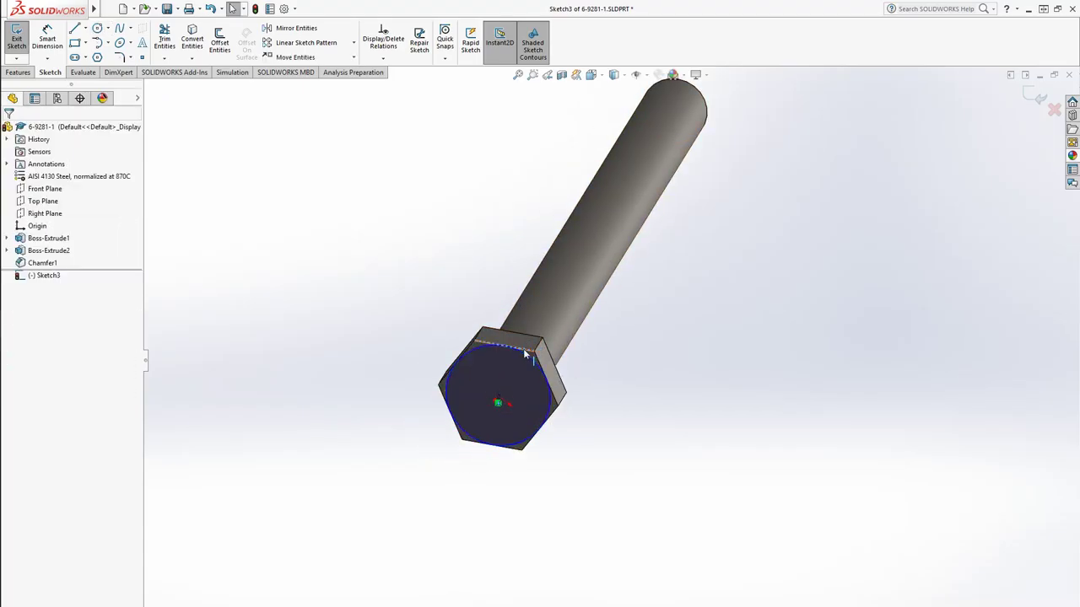
pyautogui.keyDown('ctrl'); pyautogui.click(518, 349); pyautogui.keyUp('ctrl')
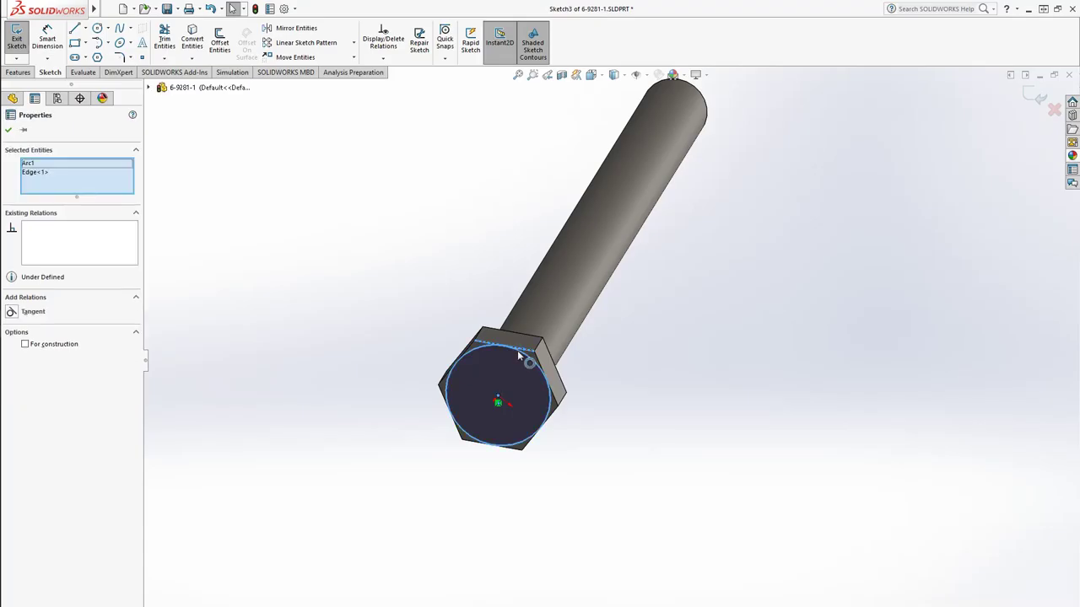
pyautogui.click(33, 312)
pyautogui.click(336, 441)
pyautogui.moveTo(471, 438); pyautogui.dragTo(407, 448, button='middle')
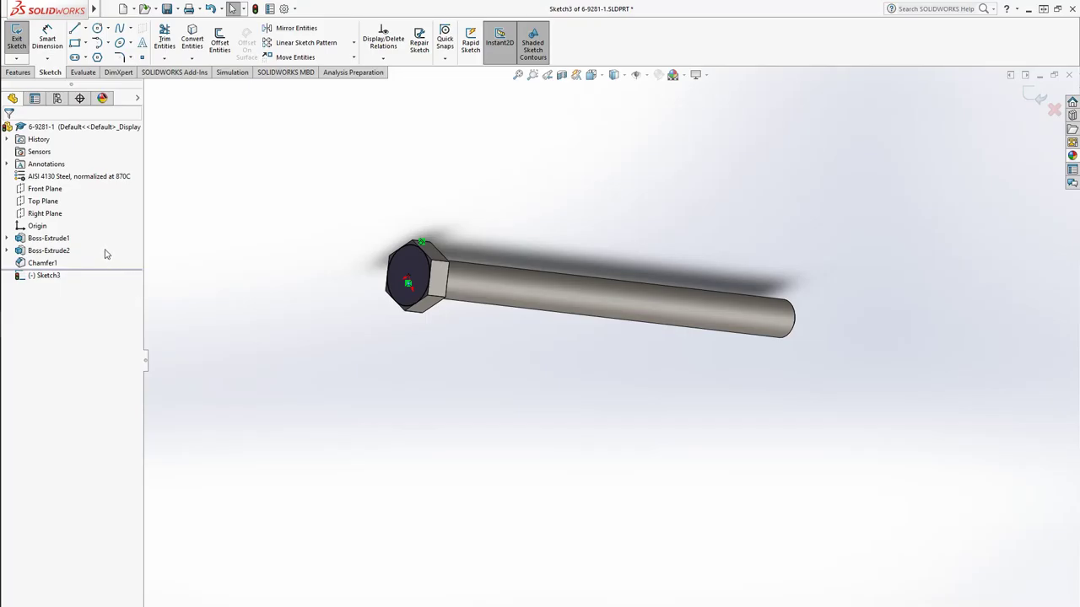
pyautogui.click(1025, 92)
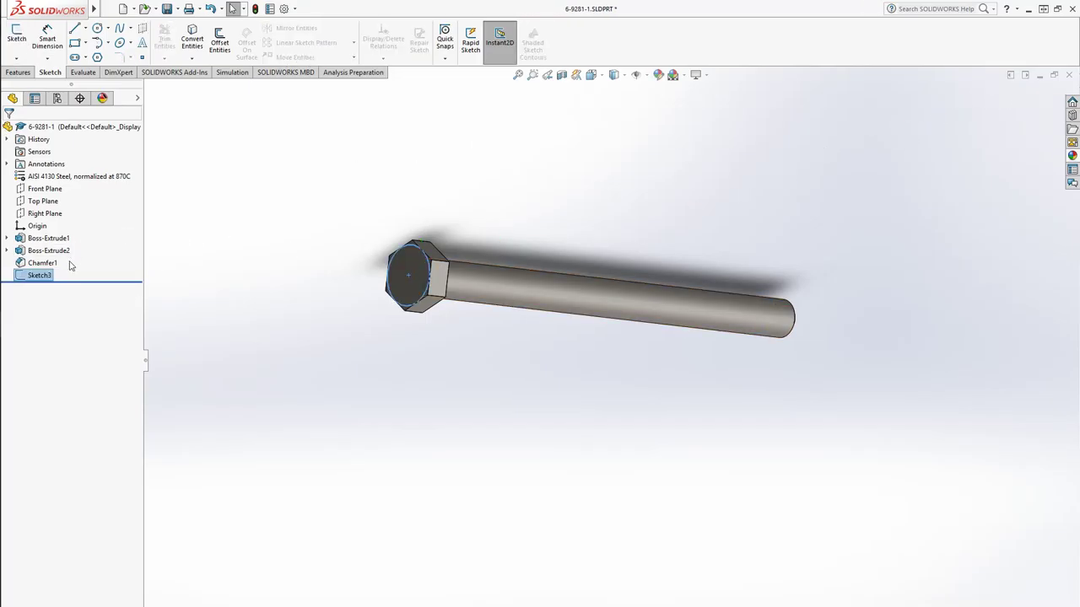
# Step: Start a new sketch on the Top Plane and view it Normal To
pyautogui.click(42, 200)
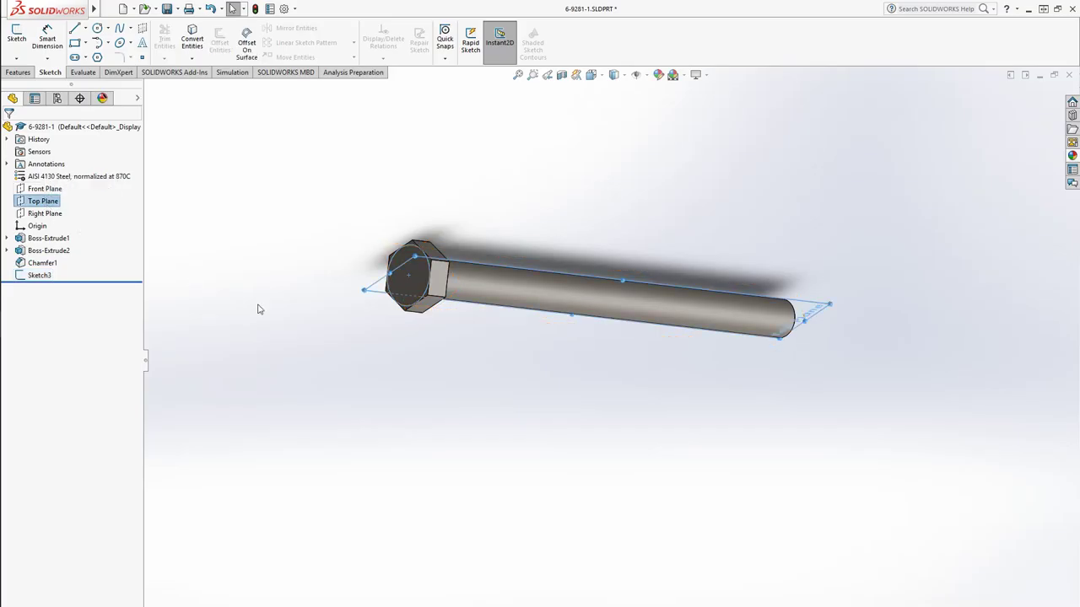
pyautogui.moveTo(253, 306); pyautogui.dragTo(273, 283, button='middle')
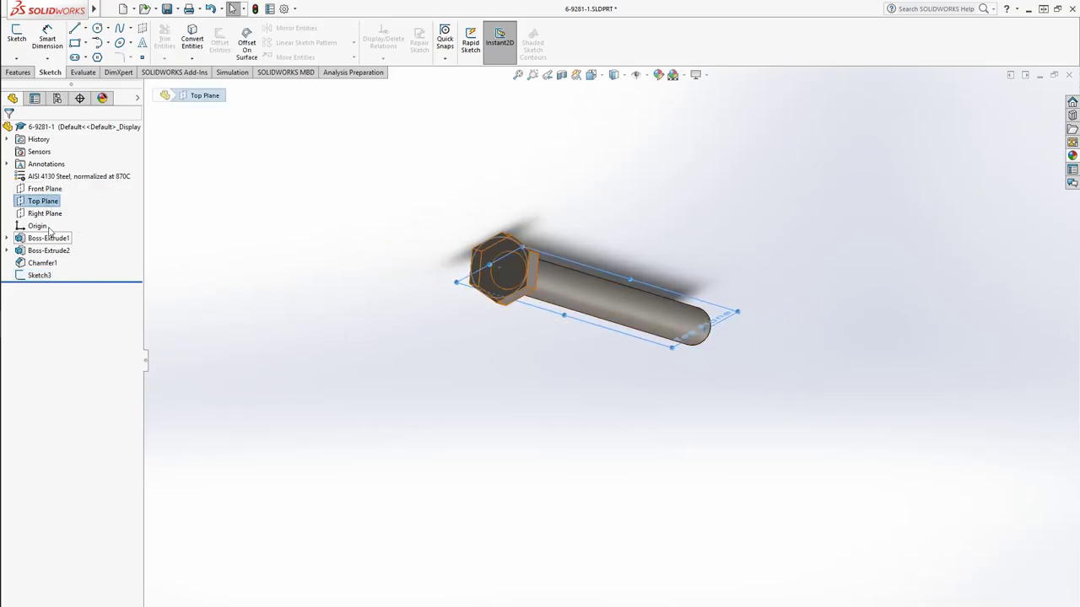
pyautogui.click(16, 36)
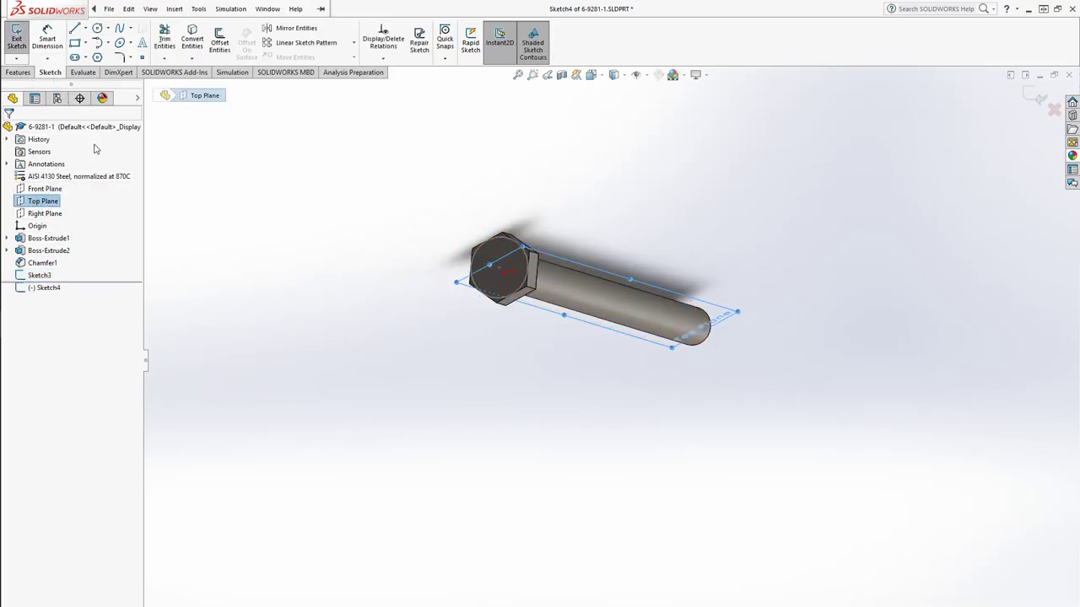
pyautogui.click(47, 288)
pyautogui.click(76, 275)
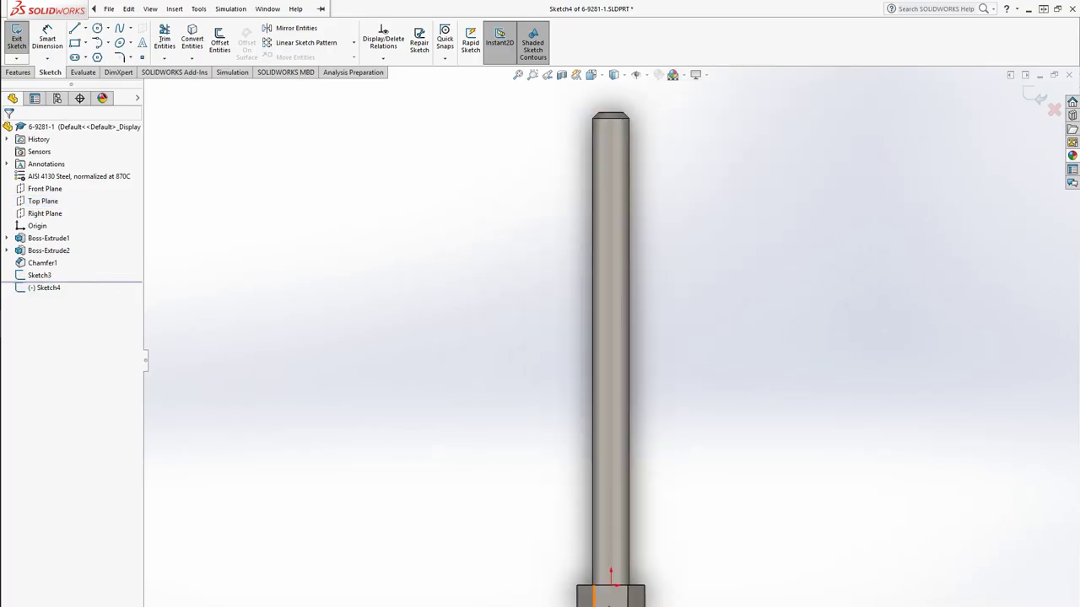
pyautogui.scroll(-5, 617, 472)
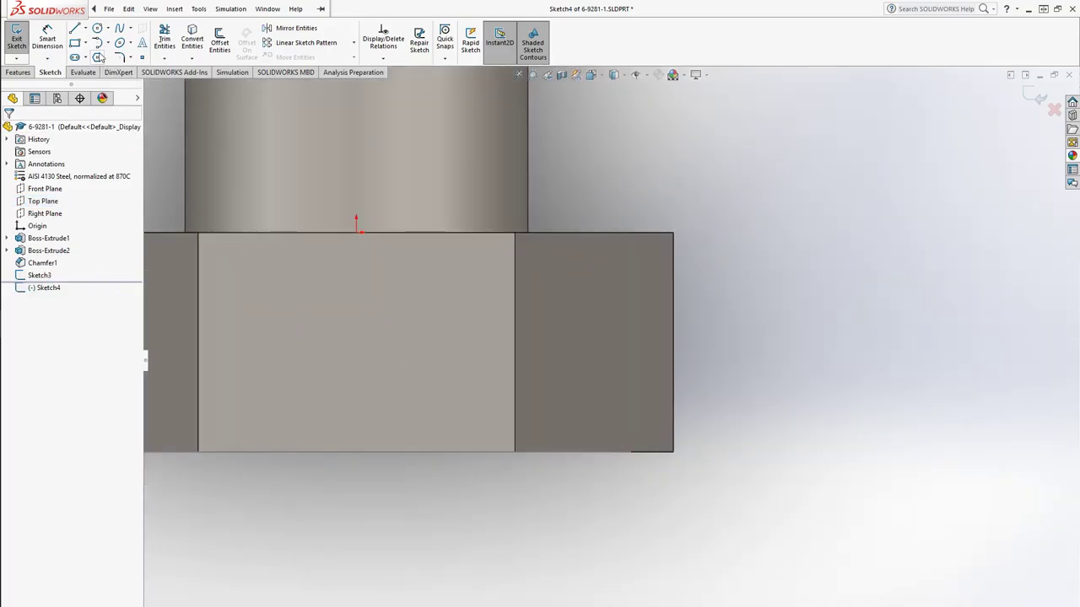
# Step: Draw a 3 Point Arc at the bolt head's bottom corner
pyautogui.click(107, 43)
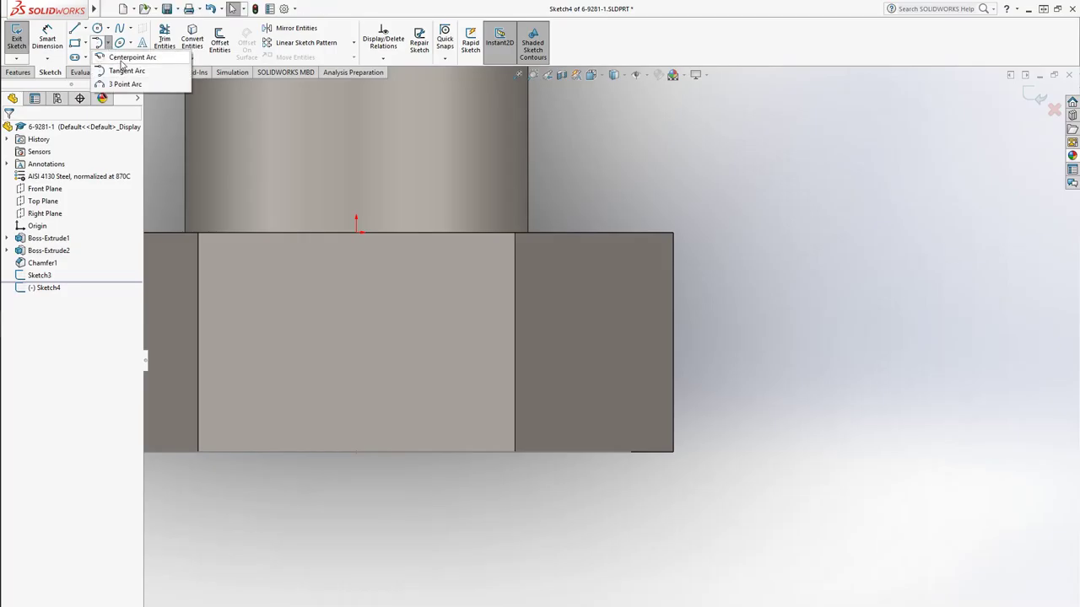
pyautogui.click(124, 84)
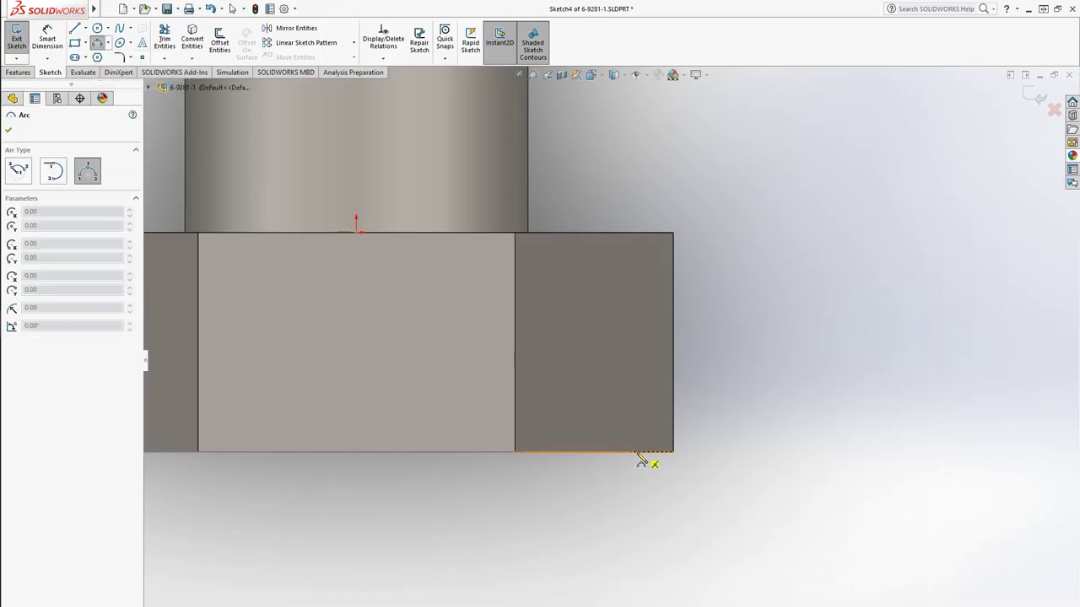
pyautogui.click(676, 421)
pyautogui.click(673, 444)
pyautogui.press('Escape')
# Step: Relate the arc's endpoint to the Sketch3 head circle
pyautogui.moveTo(646, 474)
pyautogui.mouseDown(button='middle')
pyautogui.moveTo(641, 443)
pyautogui.moveTo(632, 483)
pyautogui.mouseUp(button='middle')
pyautogui.click(631, 478)
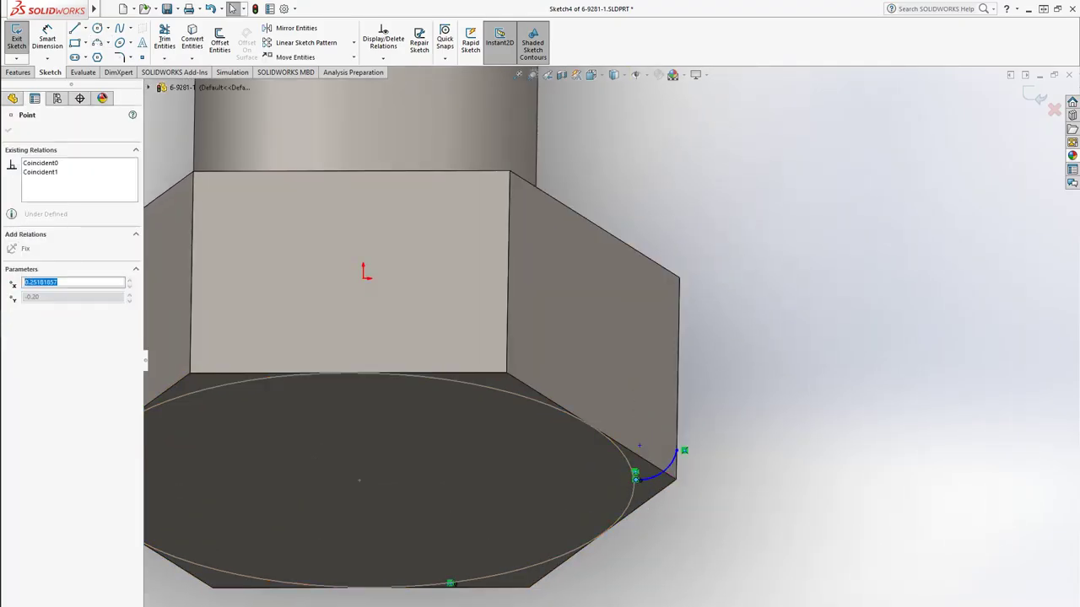
pyautogui.keyDown('ctrl'); pyautogui.click(633, 482); pyautogui.keyUp('ctrl')
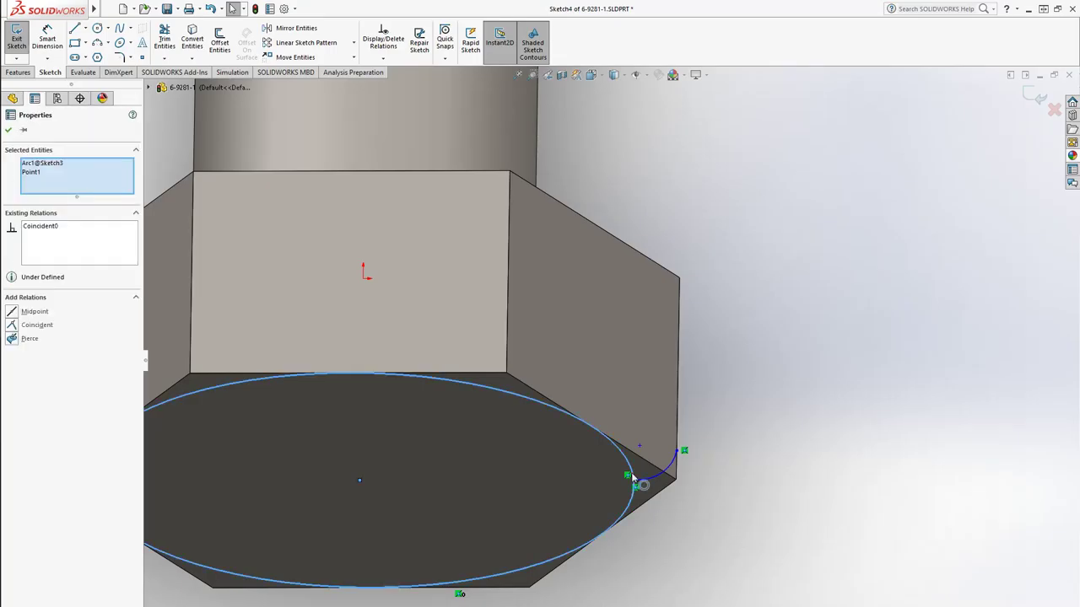
pyautogui.click(36, 343)
pyautogui.press('Escape')
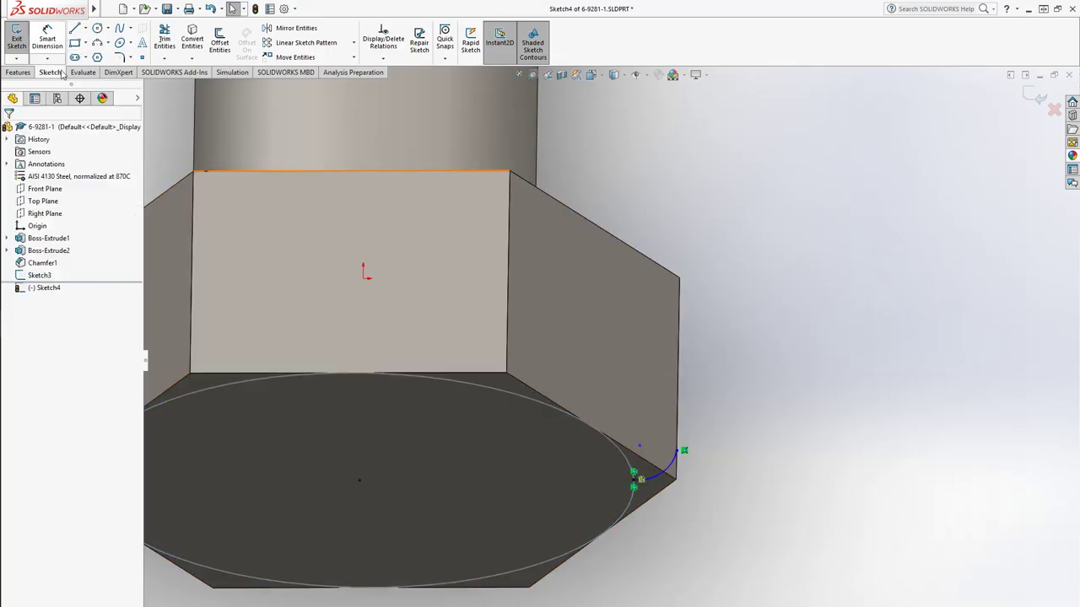
# Step: Turn to a straight-on view of the bolt and inspect the small corner arc
pyautogui.press('space')
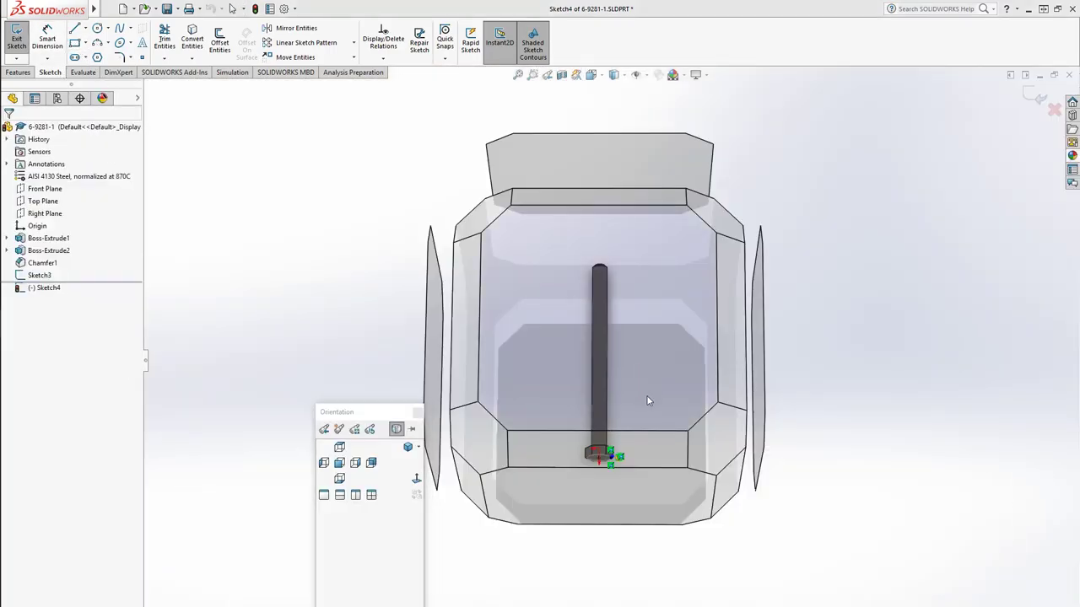
pyautogui.click(594, 576)
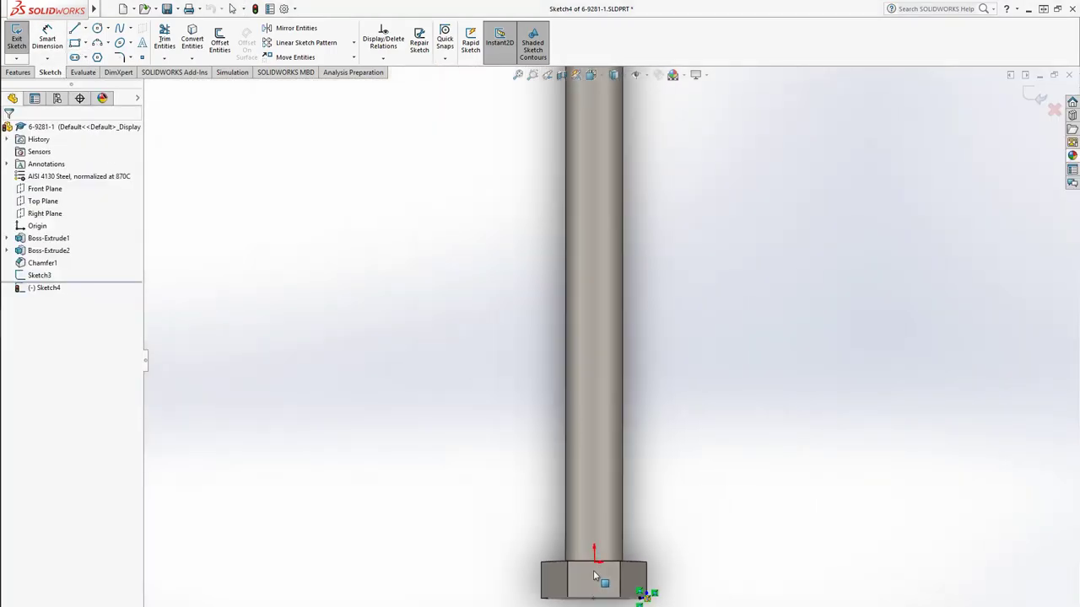
pyautogui.scroll(-6, 595, 576)
pyautogui.click(631, 346)
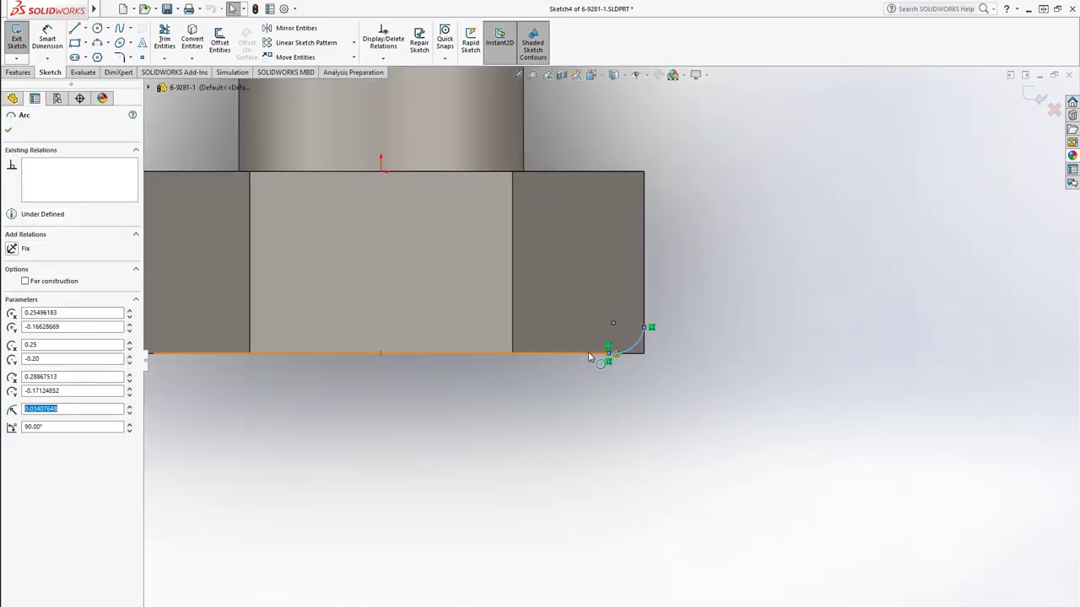
pyautogui.click(588, 354)
pyautogui.keyDown('ctrl'); pyautogui.click(629, 341); pyautogui.keyUp('ctrl')
pyautogui.press('Escape')
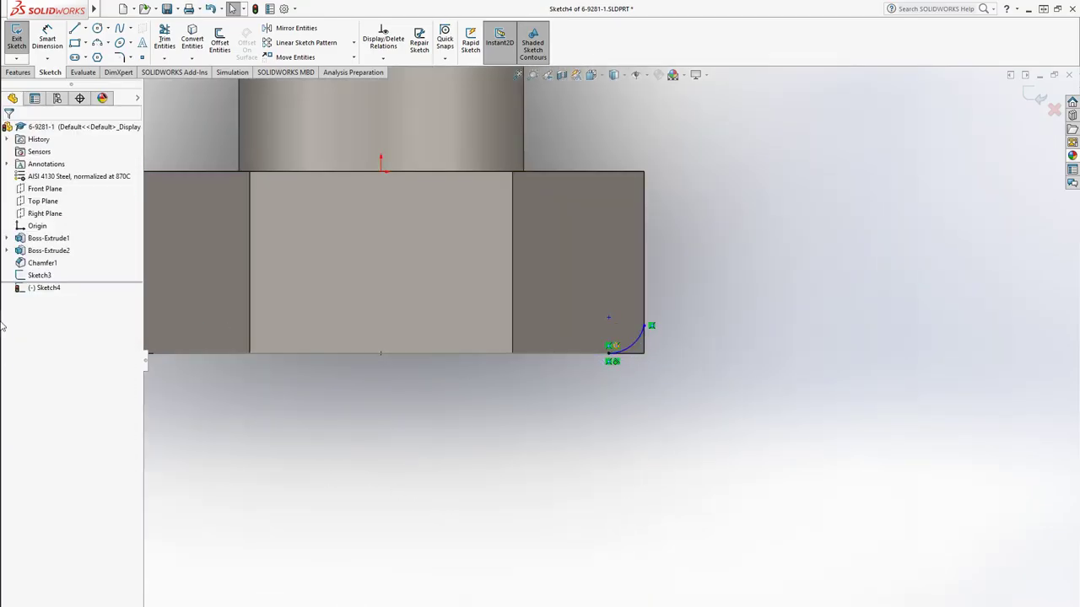
pyautogui.moveTo(2, 166)
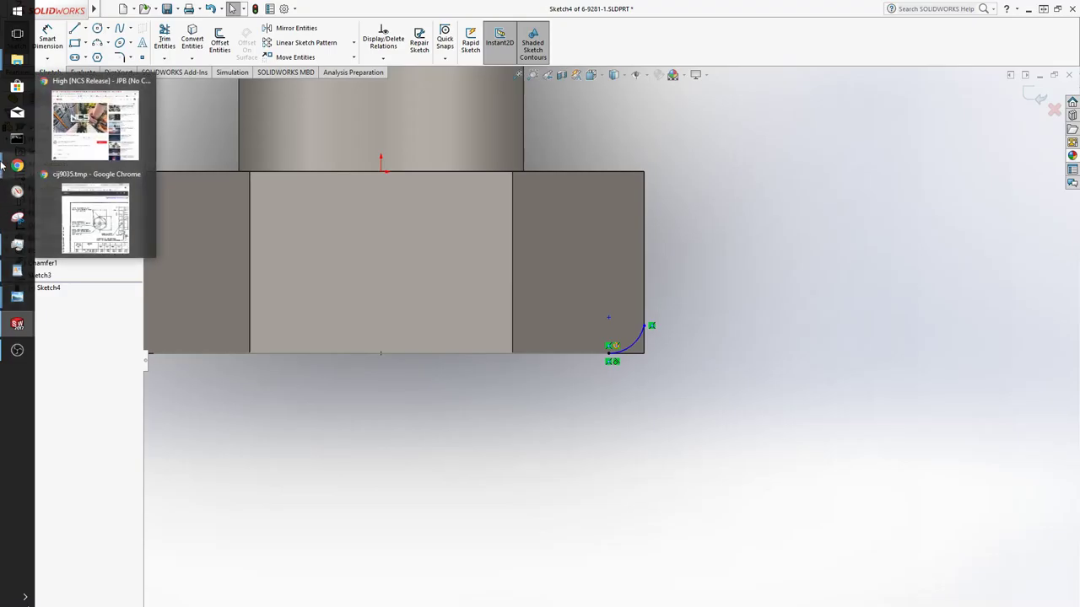
pyautogui.click(96, 218)
pyautogui.moveTo(833, 41); pyautogui.dragTo(846, 62)
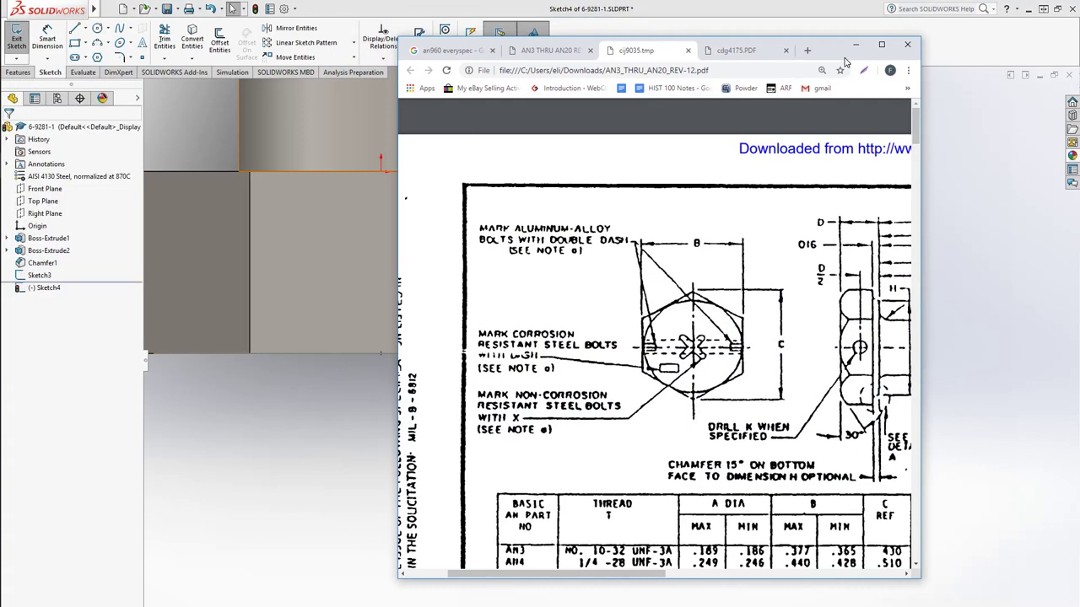
pyautogui.click(855, 43)
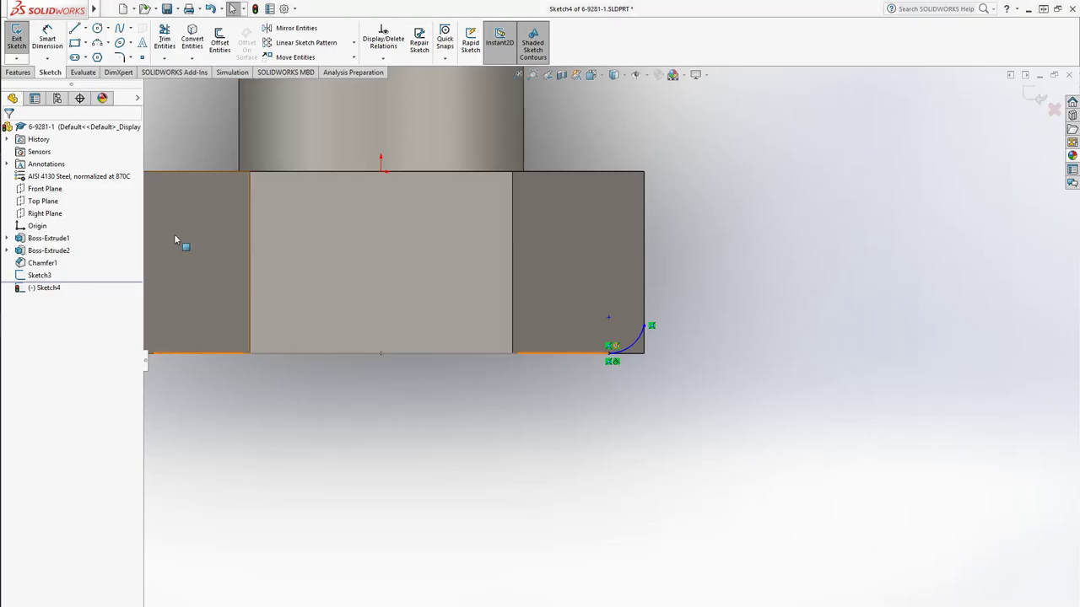
# Step: Dimension the arc's top endpoint 0.031 in above the head's bottom edge
pyautogui.click(49, 42)
pyautogui.scroll(-2, 654, 358)
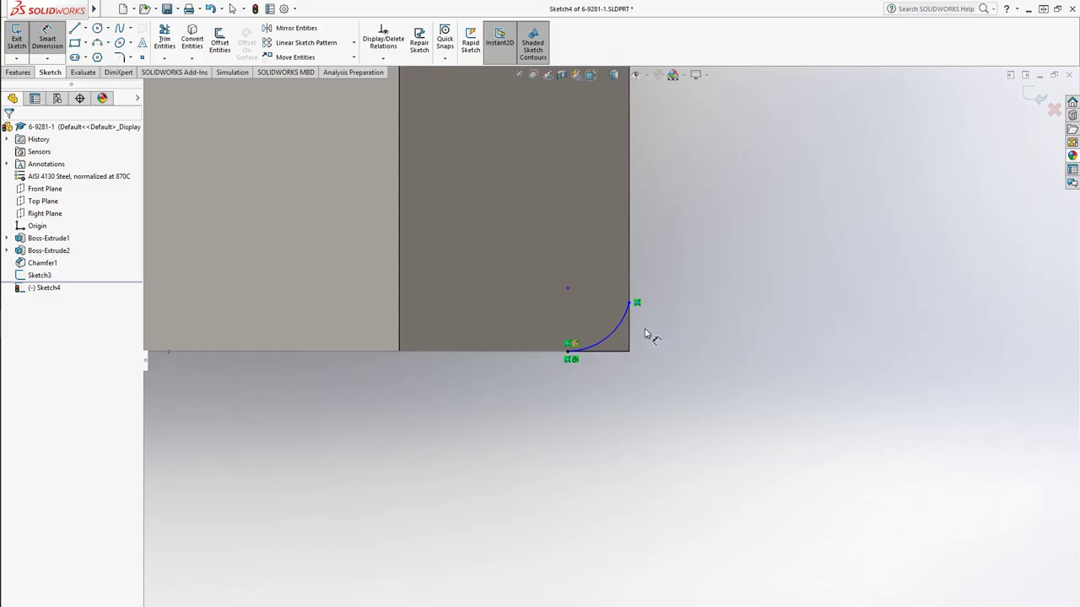
pyautogui.click(629, 302)
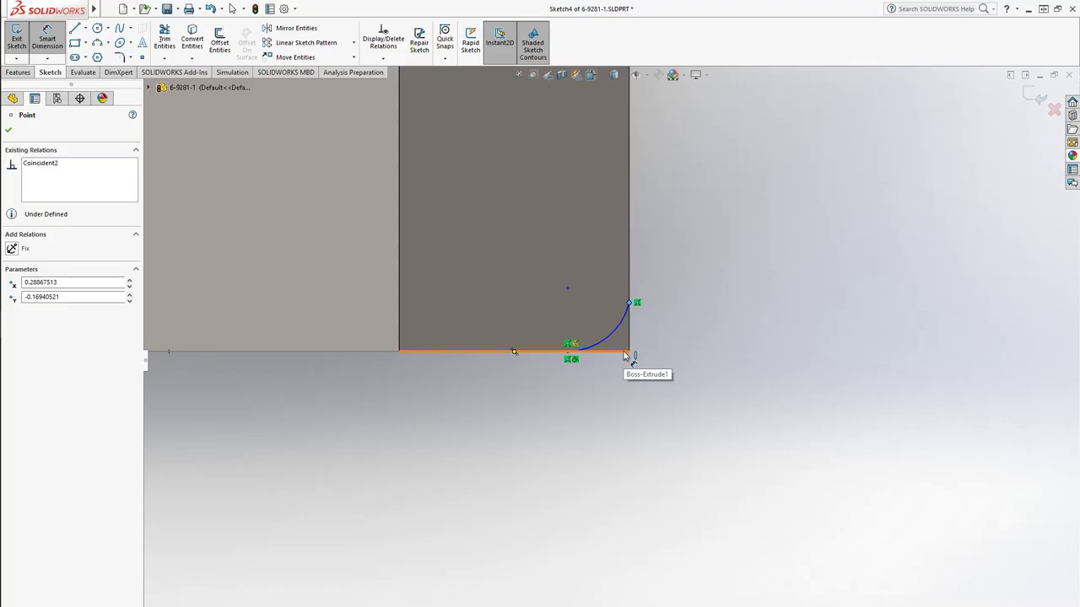
pyautogui.click(625, 352)
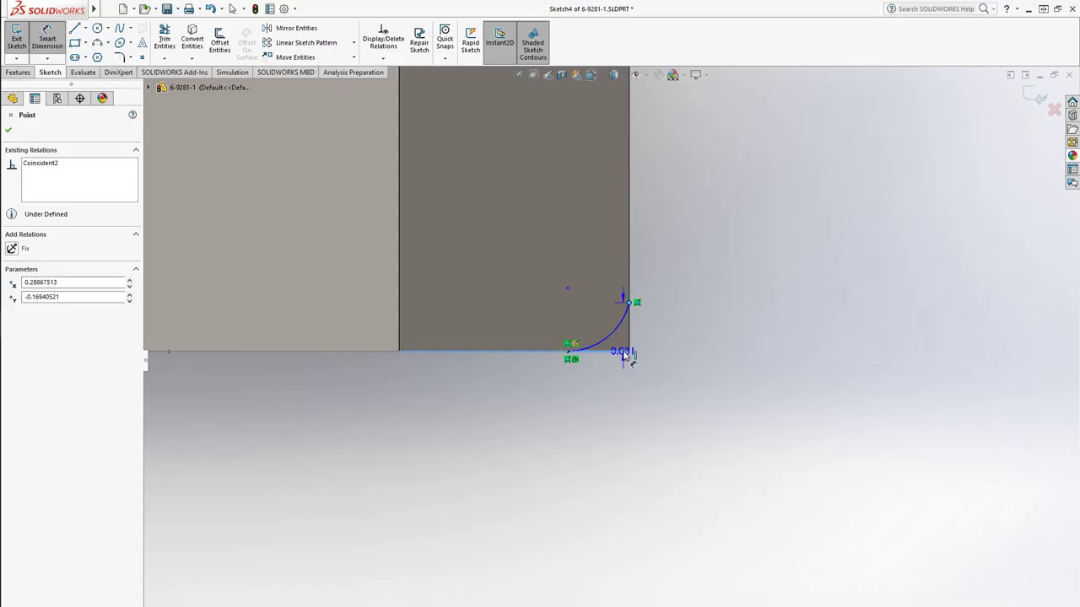
pyautogui.click(704, 332)
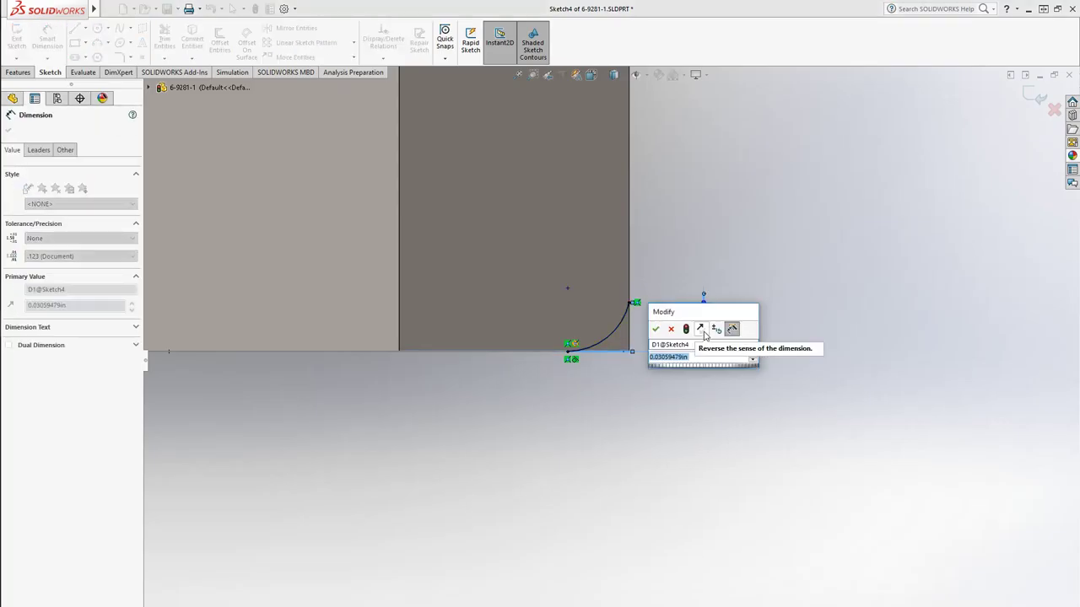
pyautogui.write('.031')
pyautogui.press('Return')
pyautogui.click(852, 359)
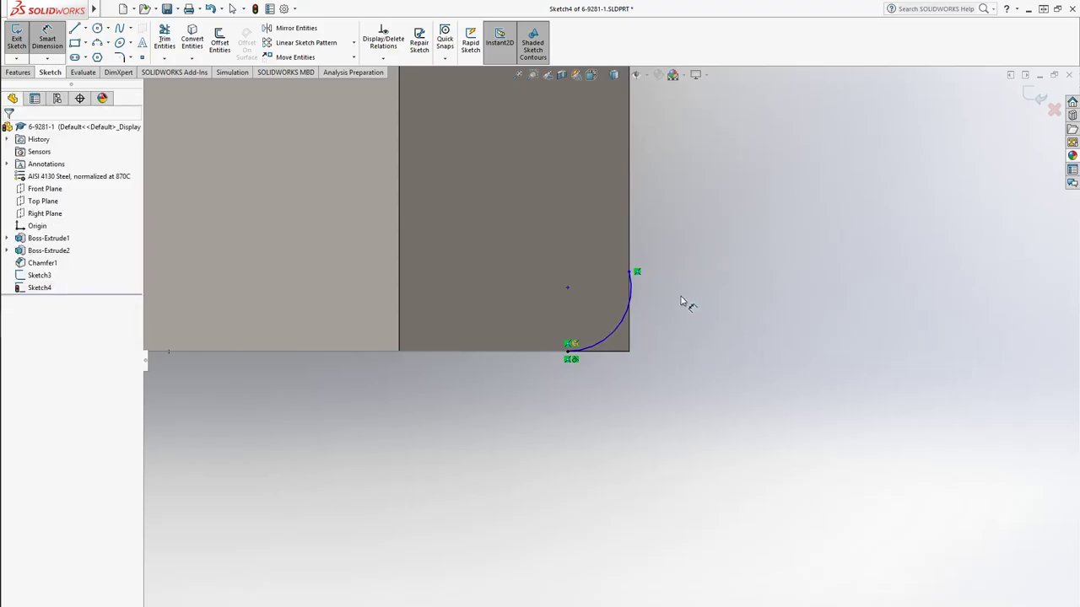
pyautogui.press('Escape')
# Step: Drag the arc's top endpoint lower and draw a vertical line down to the head's bottom corner
pyautogui.click(630, 271)
pyautogui.moveTo(630, 272); pyautogui.dragTo(643, 324)
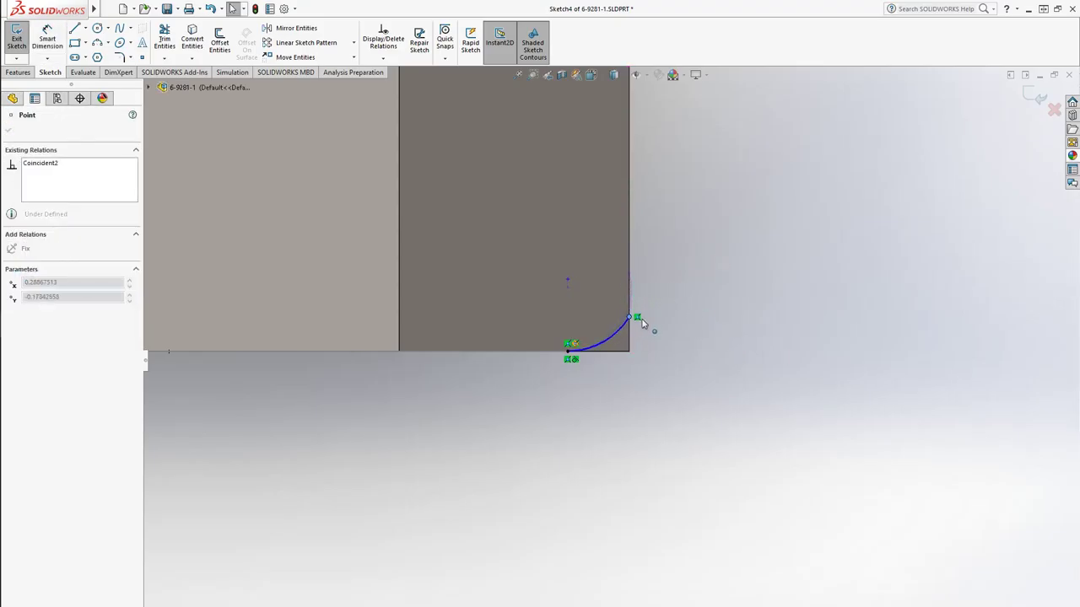
pyautogui.press('Escape')
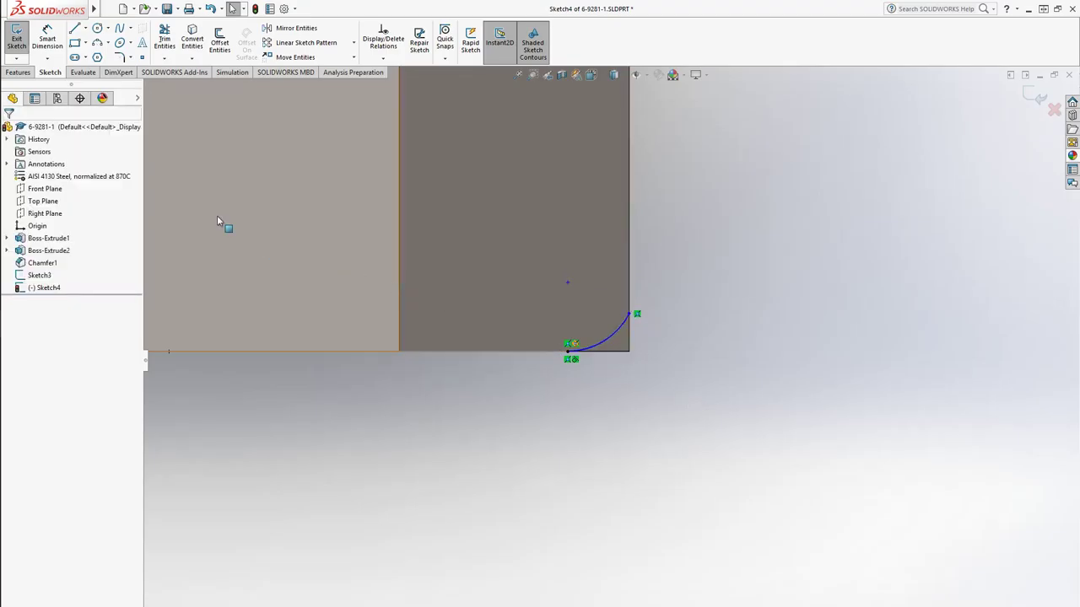
pyautogui.click(74, 28)
pyautogui.click(630, 314)
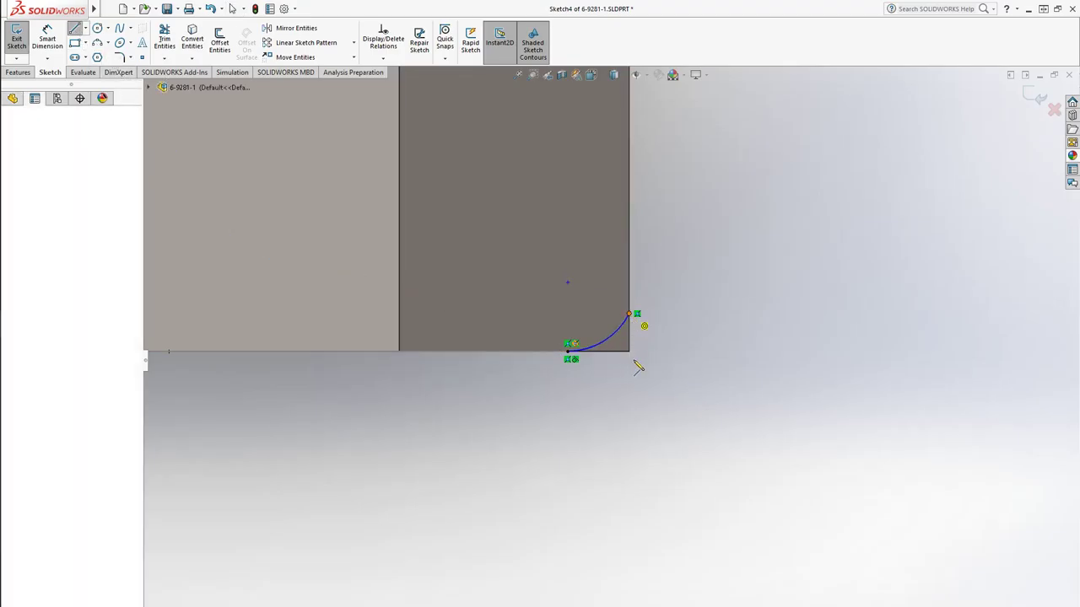
pyautogui.click(629, 350)
pyautogui.press('Escape')
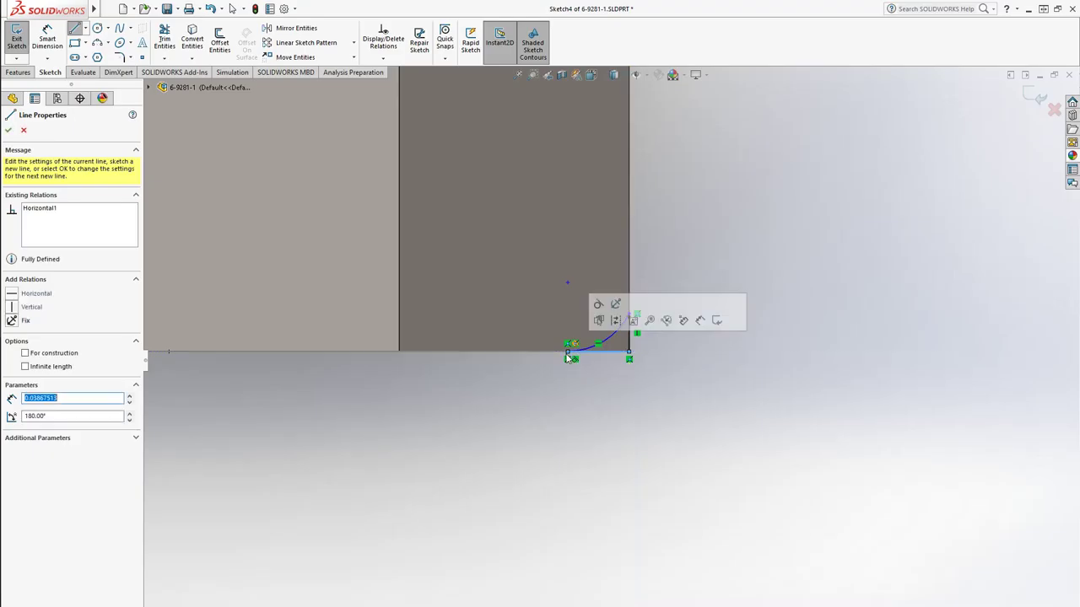
pyautogui.click(298, 392)
# Step: Dimension the vertical chamfer-profile line to 0.025 in
pyautogui.press('d')
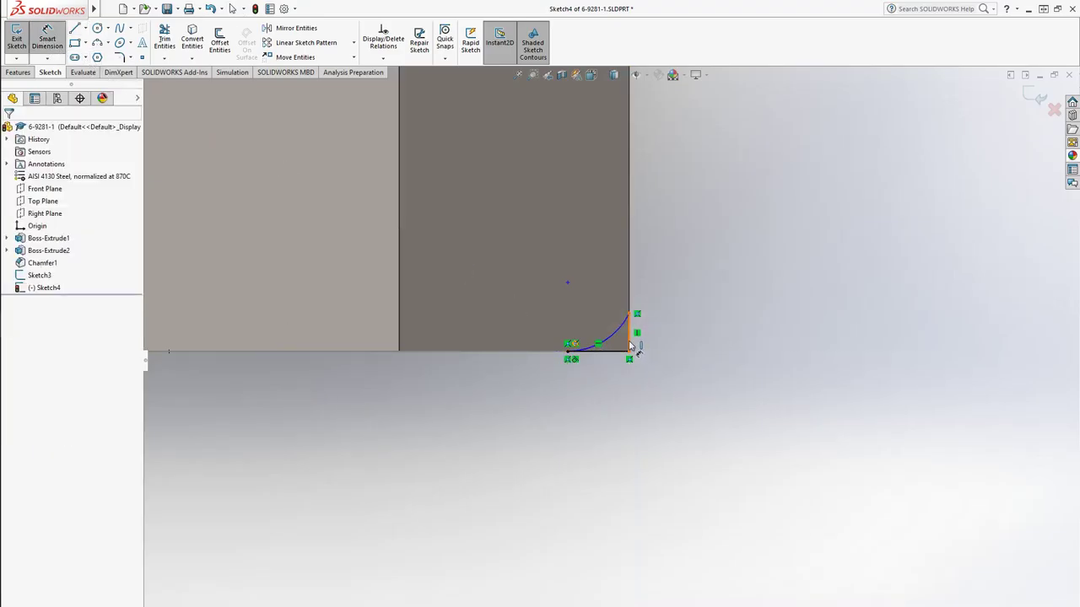
pyautogui.click(630, 342)
pyautogui.click(691, 383)
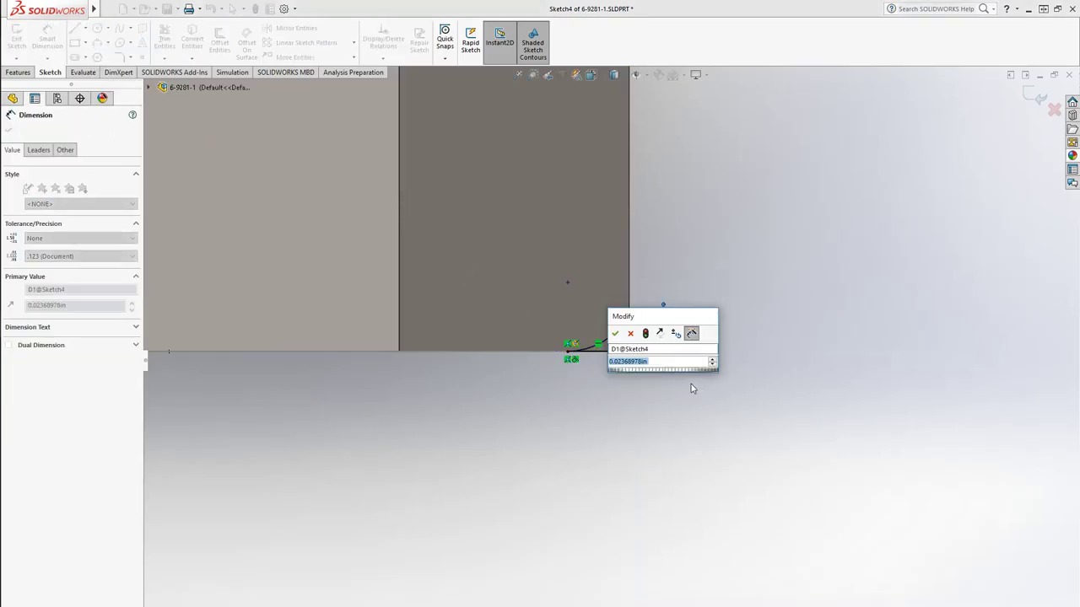
pyautogui.write('.025')
pyautogui.press('Return')
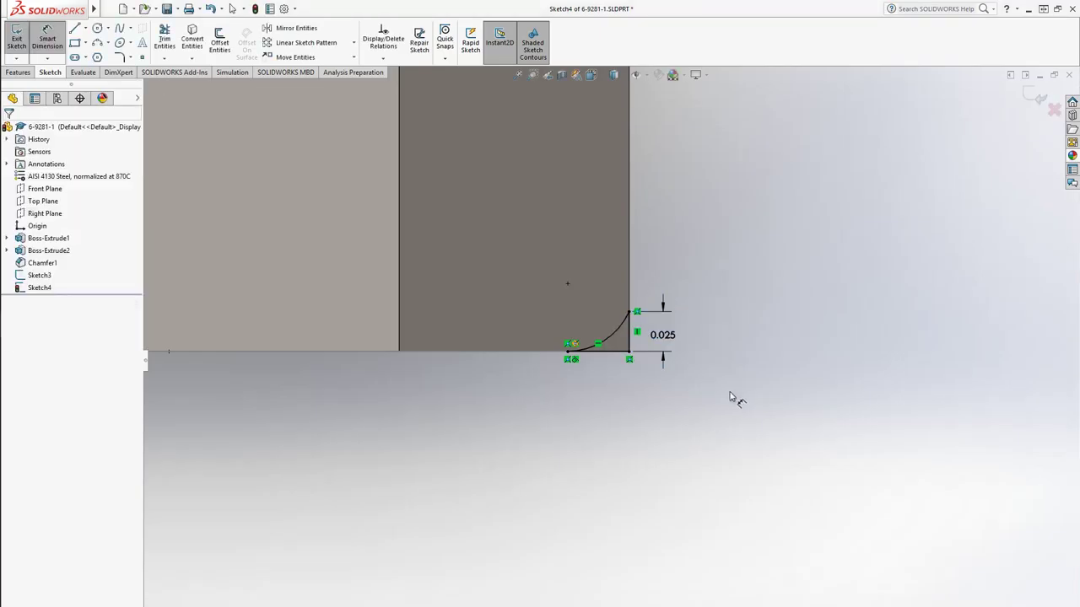
# Step: Draw a vertical construction centerline through the origin along the bolt's axis
pyautogui.click(86, 28)
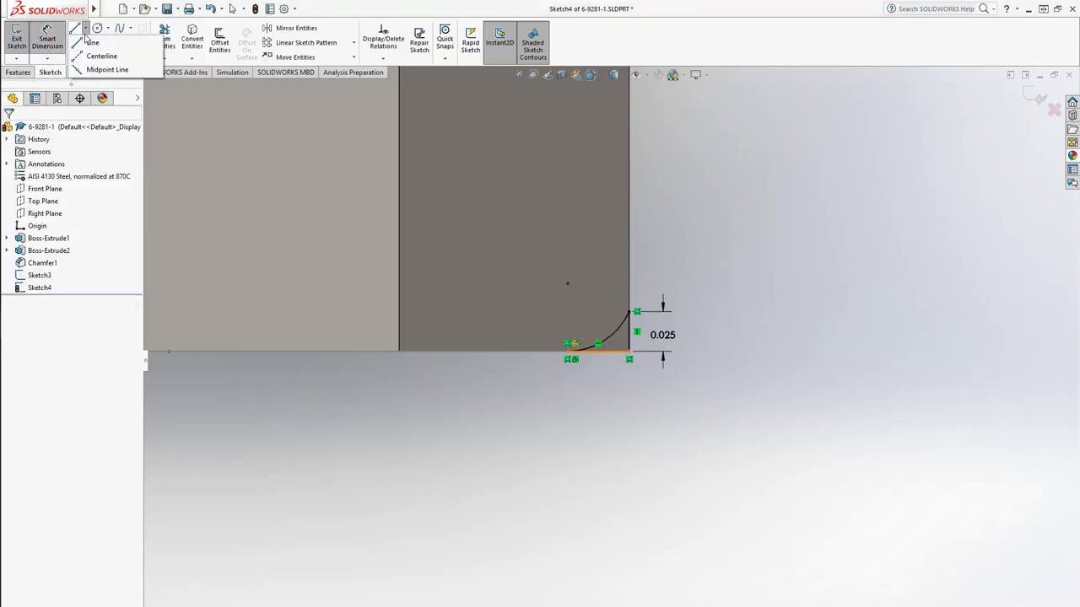
pyautogui.click(97, 54)
pyautogui.scroll(3, 383, 466)
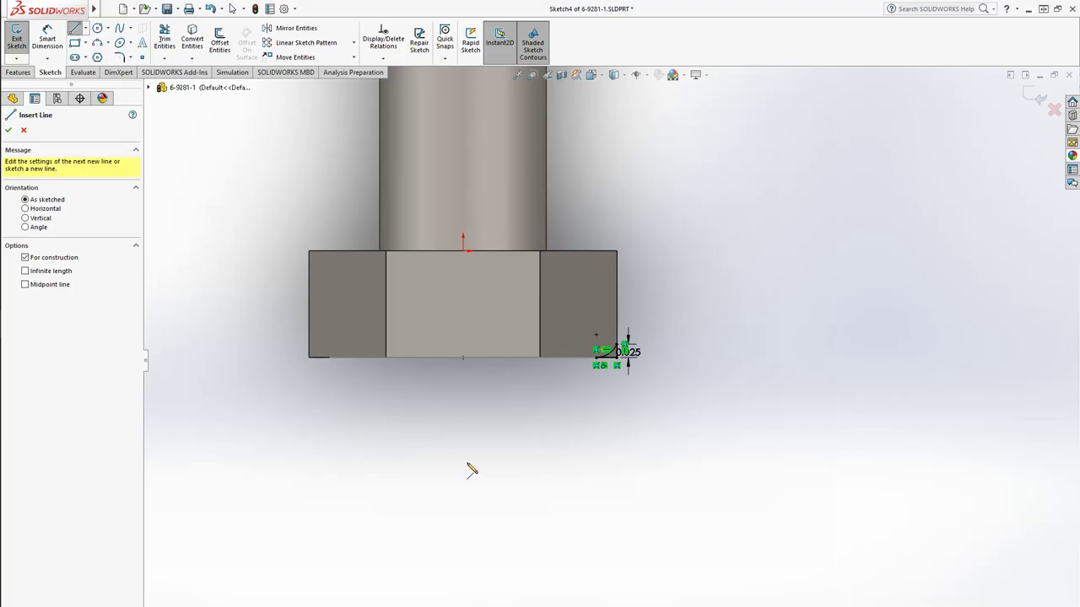
pyautogui.click(463, 462)
pyautogui.click(463, 114)
pyautogui.press('Escape')
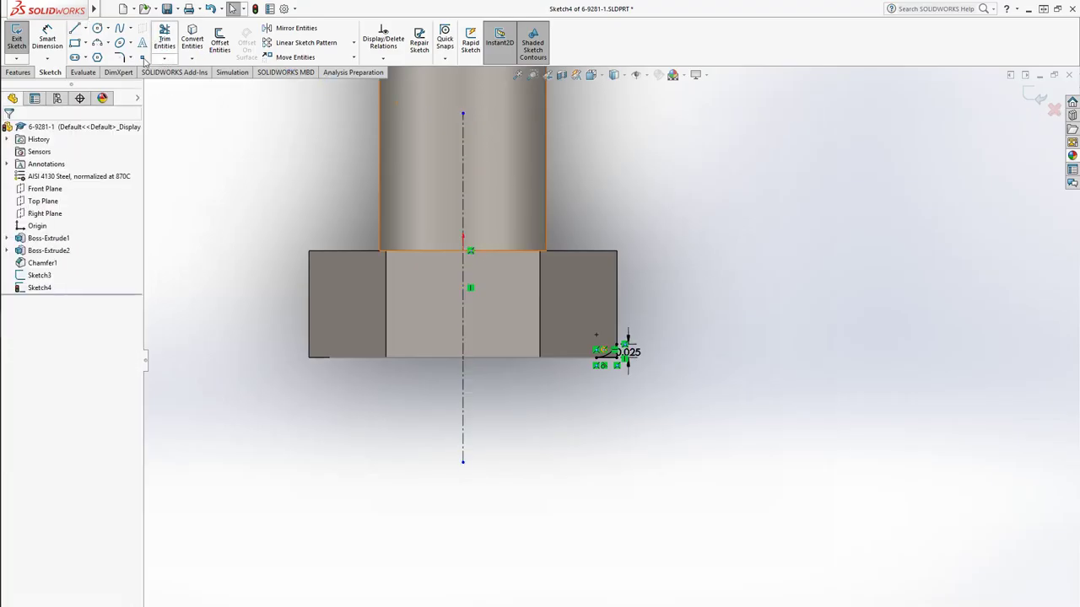
pyautogui.click(37, 46)
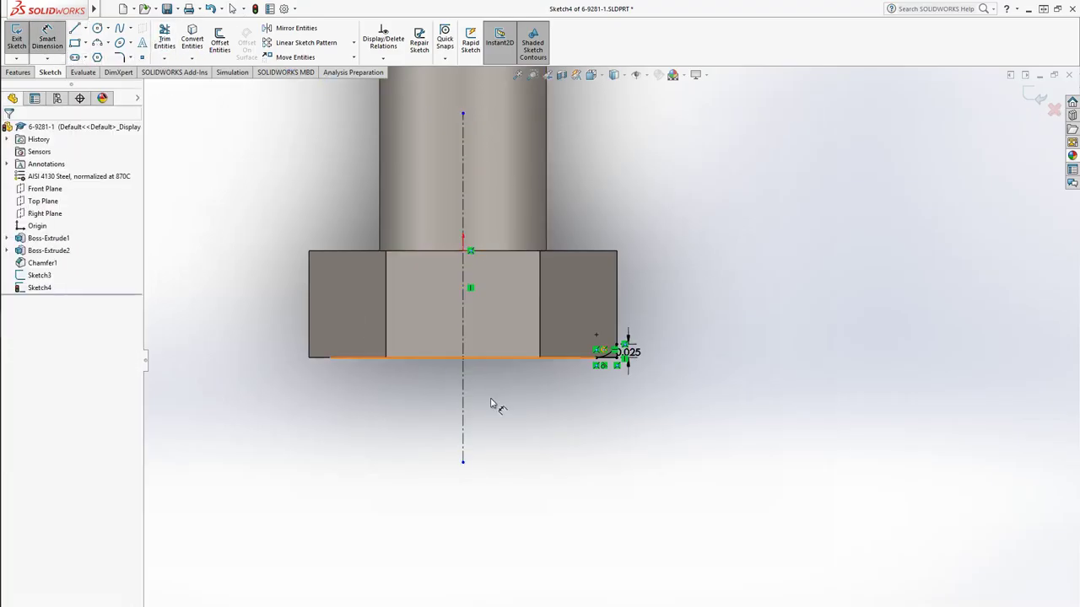
pyautogui.click(17, 73)
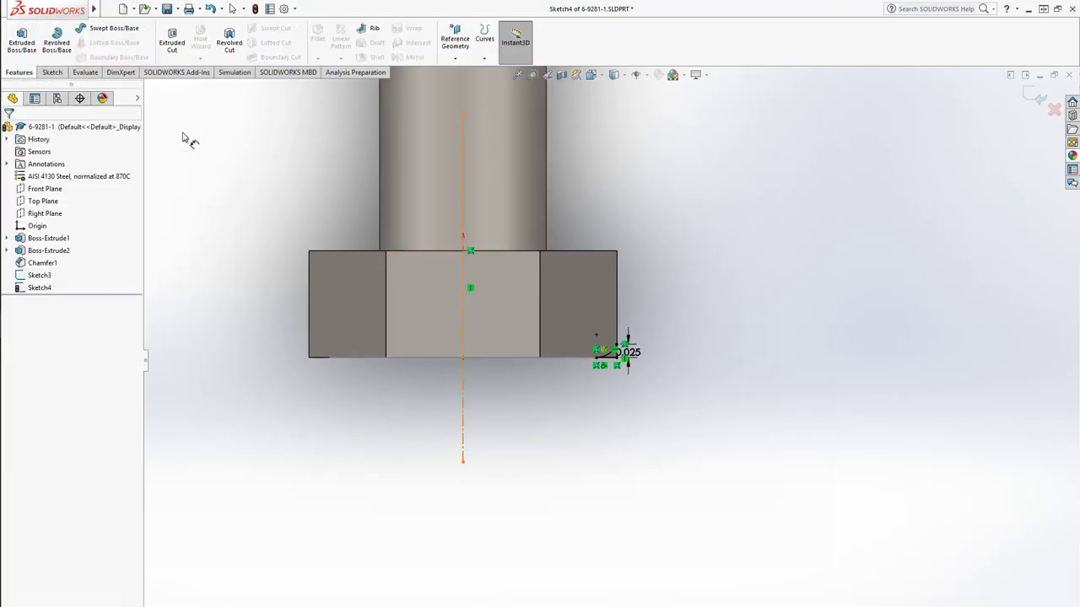
# Step: Create Cut-Revolve1, a 360° revolved cut about Line6 that bevels the hex head's corners
pyautogui.click(229, 40)
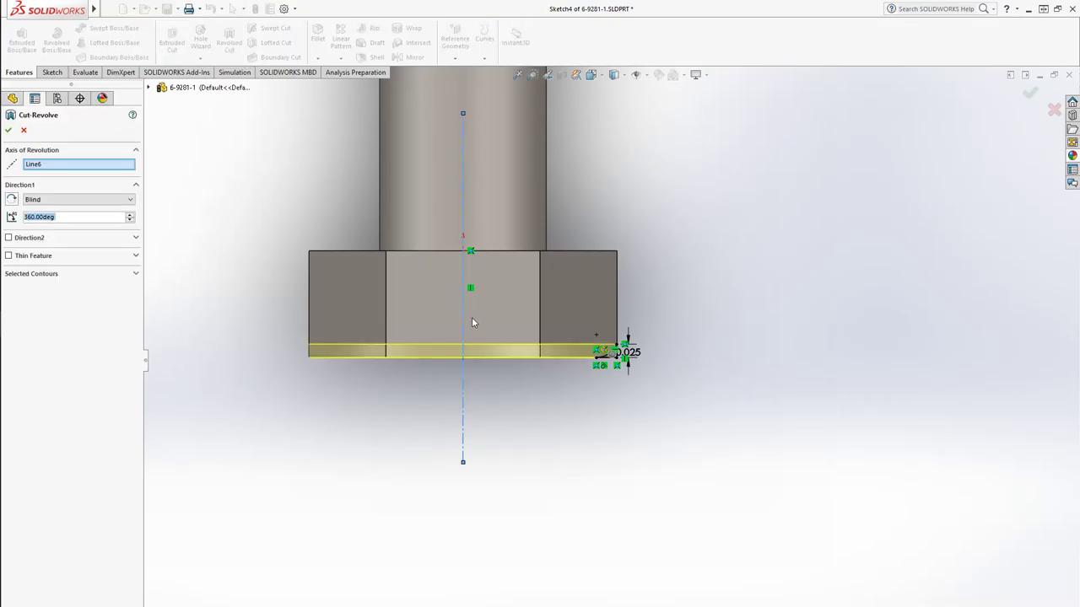
pyautogui.click(10, 131)
pyautogui.moveTo(391, 438); pyautogui.dragTo(525, 388, button='middle')
# Step: Hide Sketch3 and fit the view to inspect the chamfered bolt head
pyautogui.rightClick(533, 369)
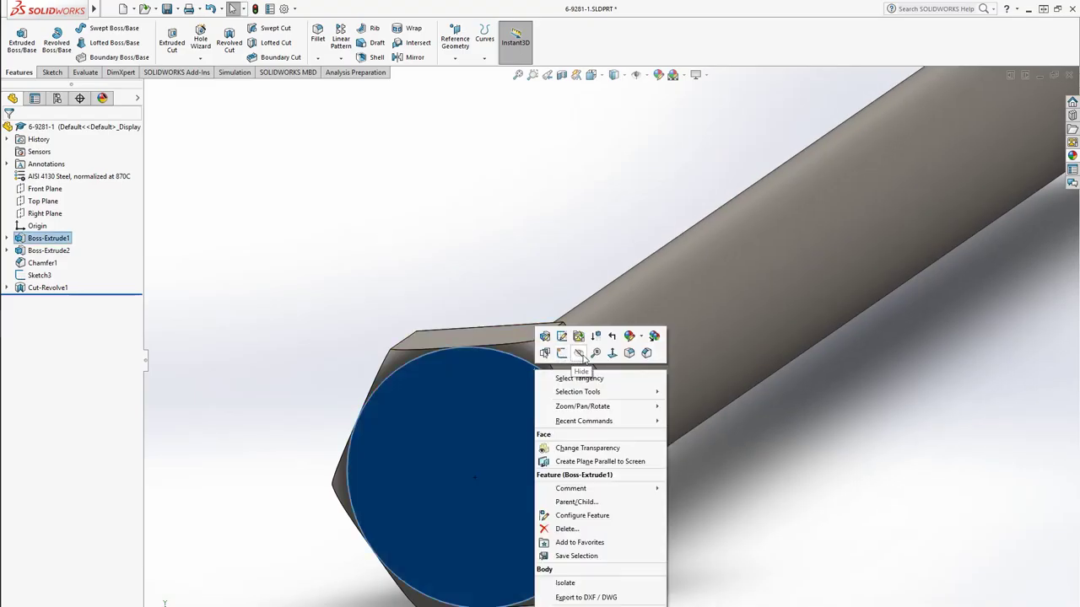
pyautogui.click(393, 258)
pyautogui.rightClick(42, 275)
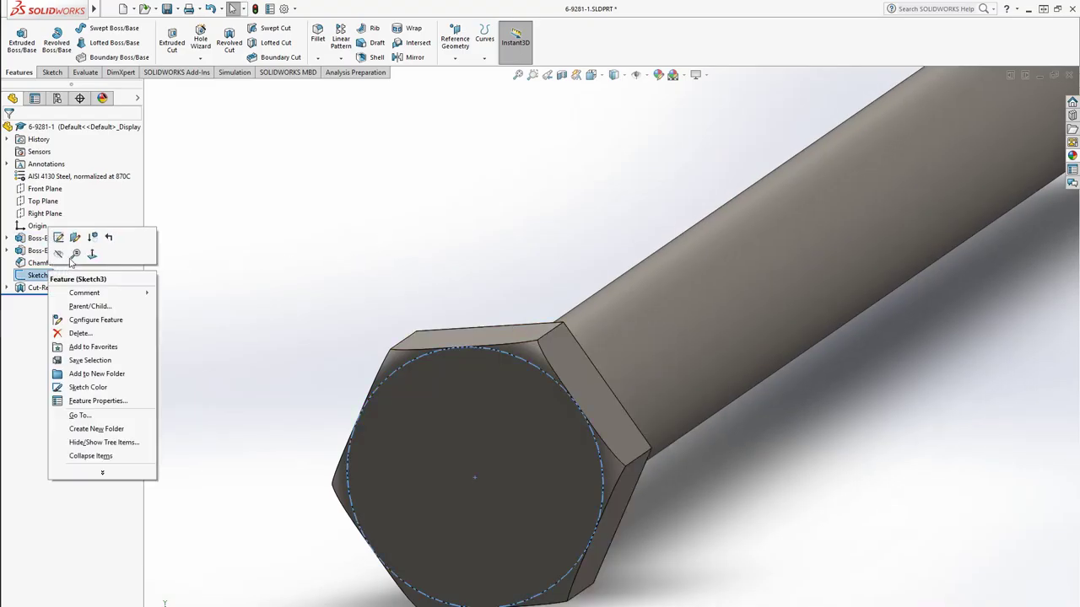
pyautogui.click(60, 256)
pyautogui.press('f')
pyautogui.moveTo(646, 422)
pyautogui.mouseDown(button='middle')
pyautogui.moveTo(666, 296)
pyautogui.moveTo(661, 349)
pyautogui.moveTo(650, 224)
pyautogui.moveTo(667, 172)
pyautogui.moveTo(660, 76)
pyautogui.moveTo(701, 124)
pyautogui.moveTo(713, 282)
pyautogui.moveTo(646, 308)
pyautogui.moveTo(629, 356)
pyautogui.moveTo(590, 379)
pyautogui.moveTo(602, 397)
pyautogui.moveTo(748, 432)
pyautogui.mouseUp(button='middle')
pyautogui.scroll(3, 654, 233)
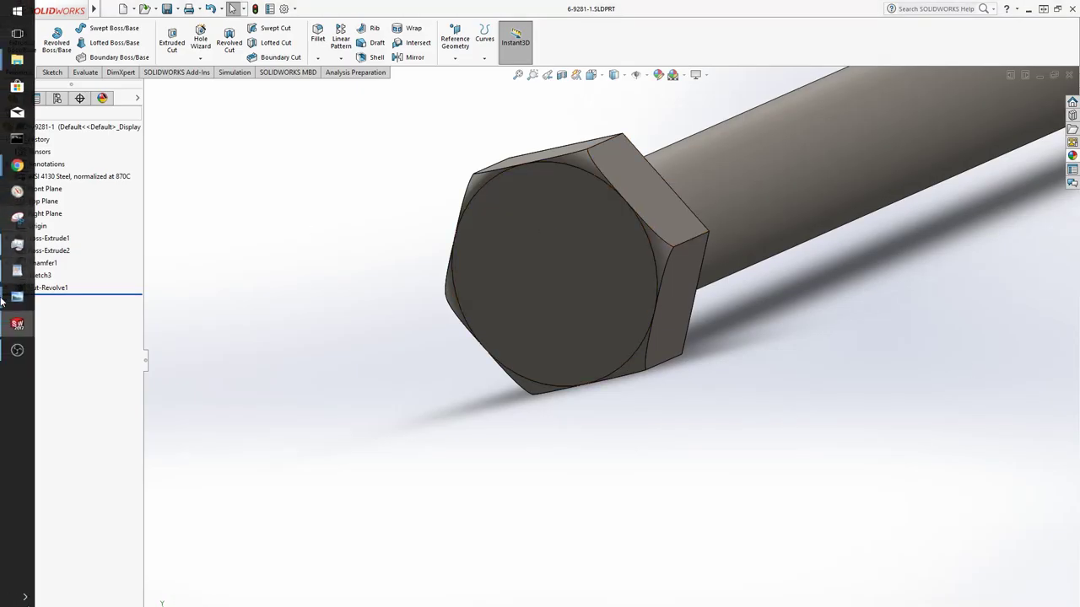
# Step: Review the full 00000263.TIF assembly sheet and its nut-torque note, then minimize Photo Viewer
pyautogui.moveTo(17, 297)
pyautogui.click(126, 253)
pyautogui.moveTo(430, 459); pyautogui.dragTo(469, 374)
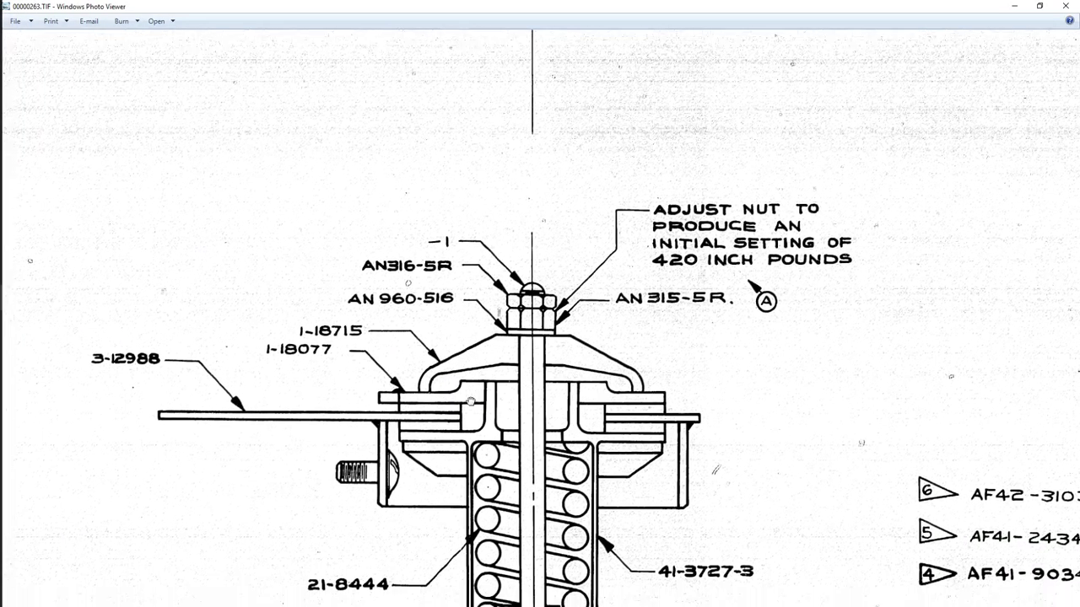
pyautogui.moveTo(587, 486); pyautogui.dragTo(489, 449)
pyautogui.moveTo(321, 493)
pyautogui.mouseDown()
pyautogui.moveTo(333, 453)
pyautogui.moveTo(426, 426)
pyautogui.mouseUp()
pyautogui.scroll(-3, 426, 426)
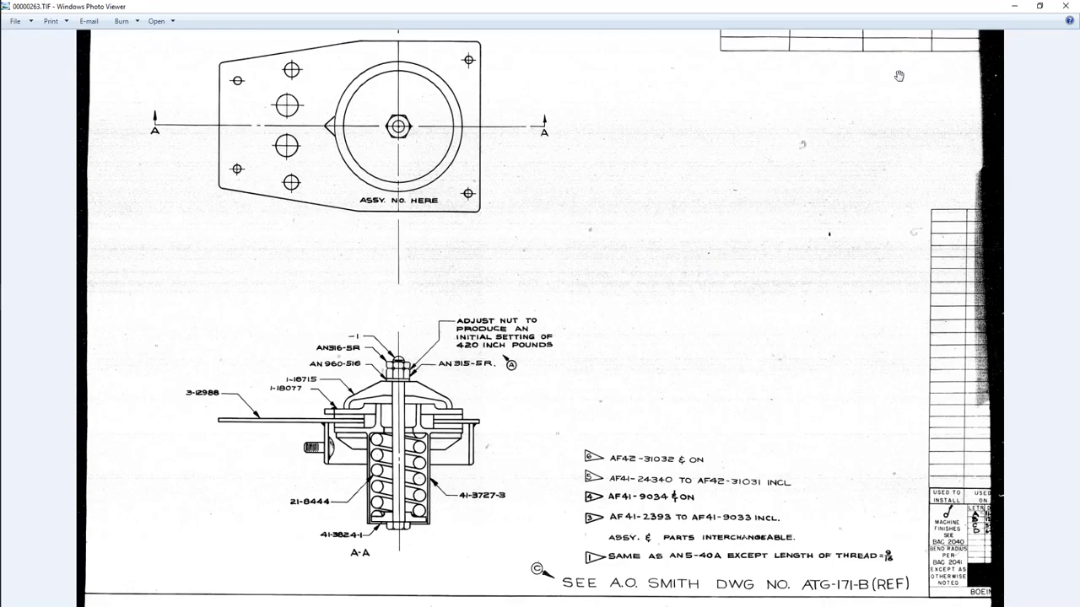
pyautogui.click(1014, 5)
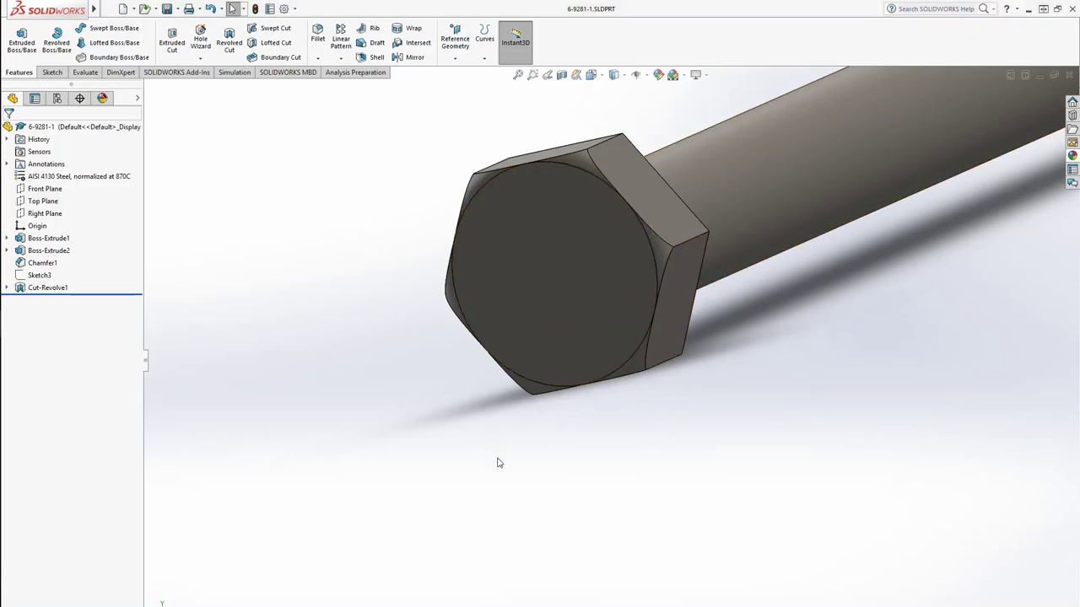
# Step: Close the 6-9281-1 bolt part and open washer 1-18715 from the 6-9281 assembly
pyautogui.click(1068, 75)
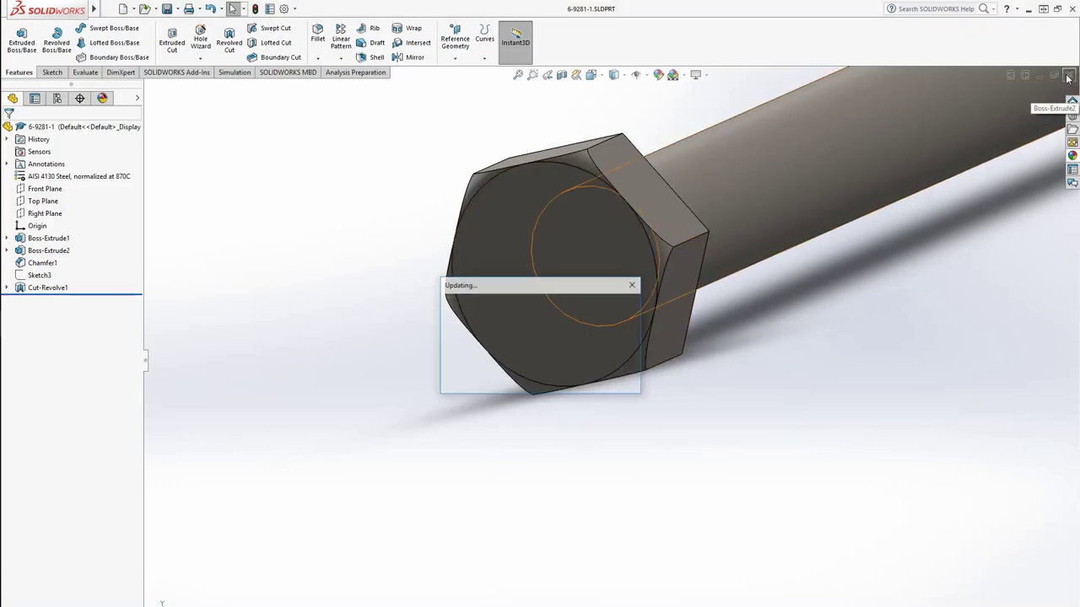
pyautogui.moveTo(495, 446); pyautogui.dragTo(886, 418, button='middle')
pyautogui.click(469, 409)
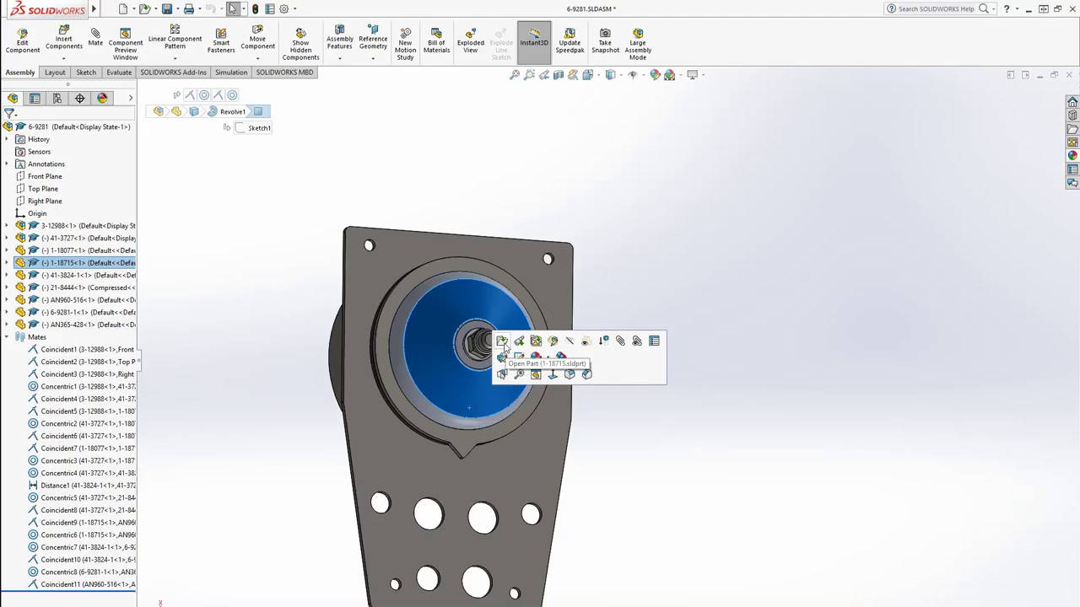
pyautogui.click(502, 342)
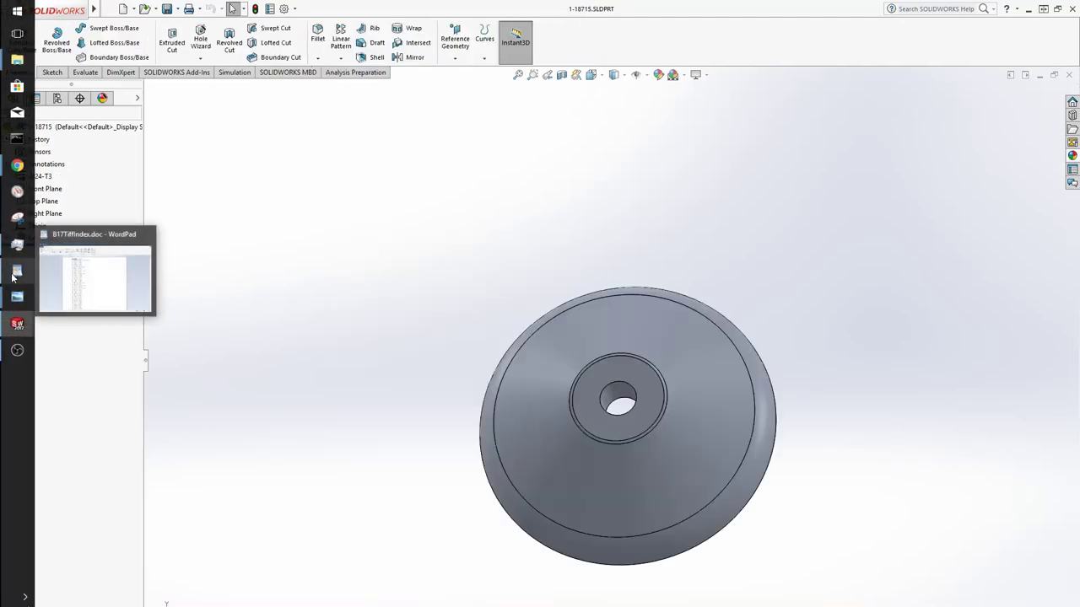
pyautogui.click(28, 276)
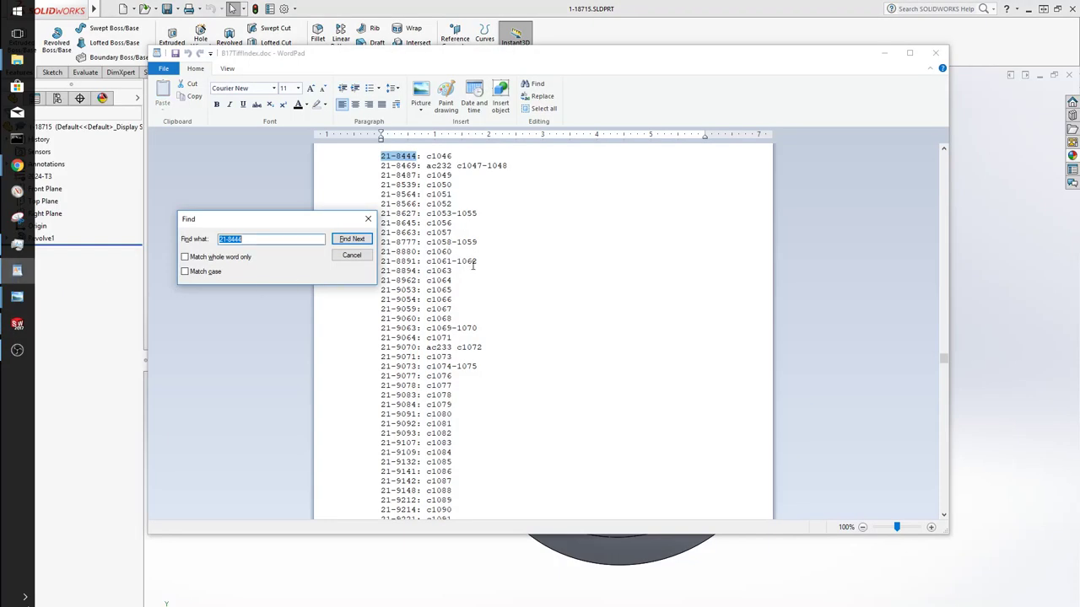
# Step: Find 1-18715 at entry a724 in the WordPad index and bring up the microfilm folder
pyautogui.click(274, 241)
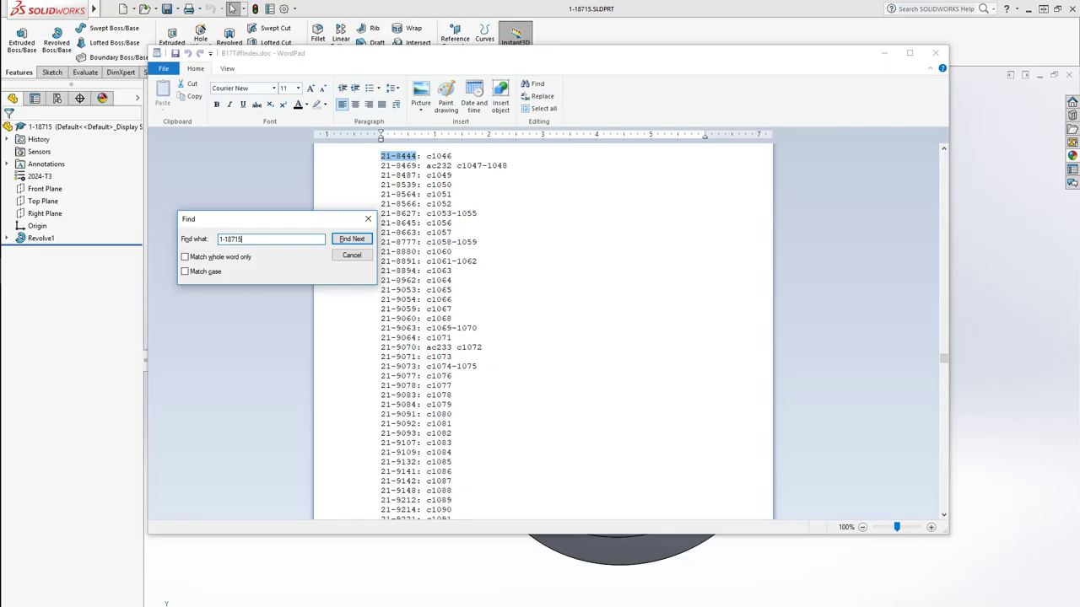
pyautogui.press('Return')
pyautogui.press('Return')
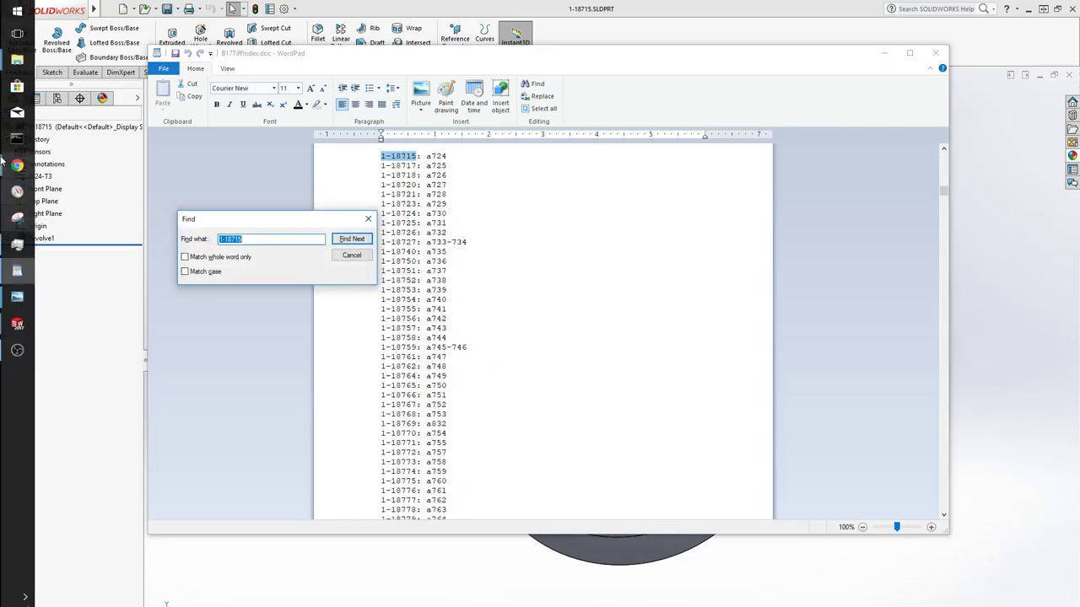
pyautogui.click(18, 63)
pyautogui.click(96, 50)
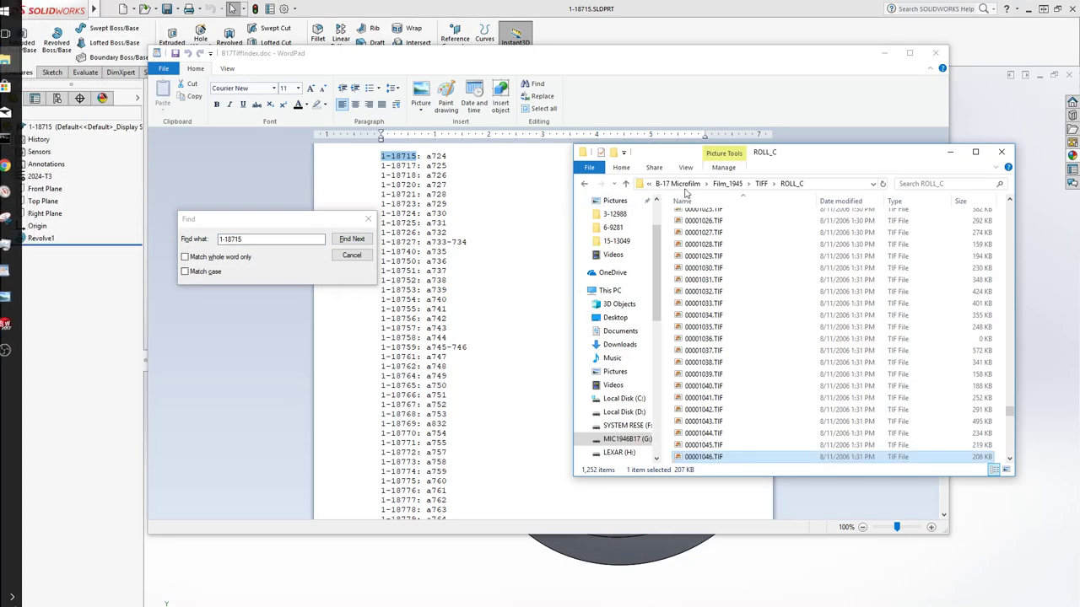
pyautogui.click(761, 183)
# Step: Open 00000724.TIF from ROLL_A to view the 1-18715 washer drawing, then return to SOLIDWORKS
pyautogui.doubleClick(824, 255)
pyautogui.moveTo(1010, 218); pyautogui.dragTo(1009, 373)
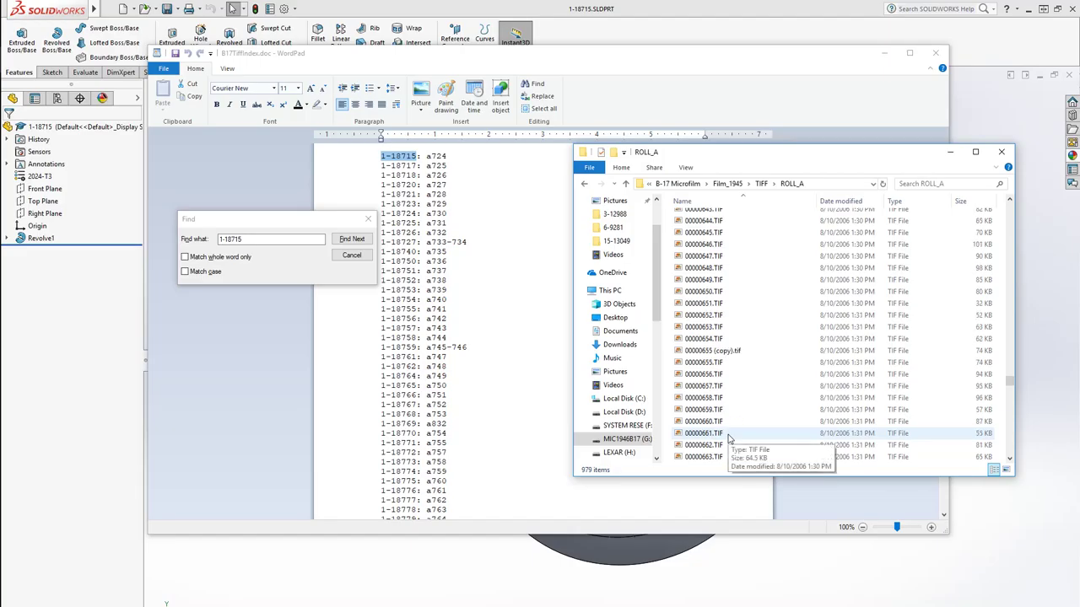
pyautogui.scroll(-20, 730, 445)
pyautogui.scroll(-7, 724, 431)
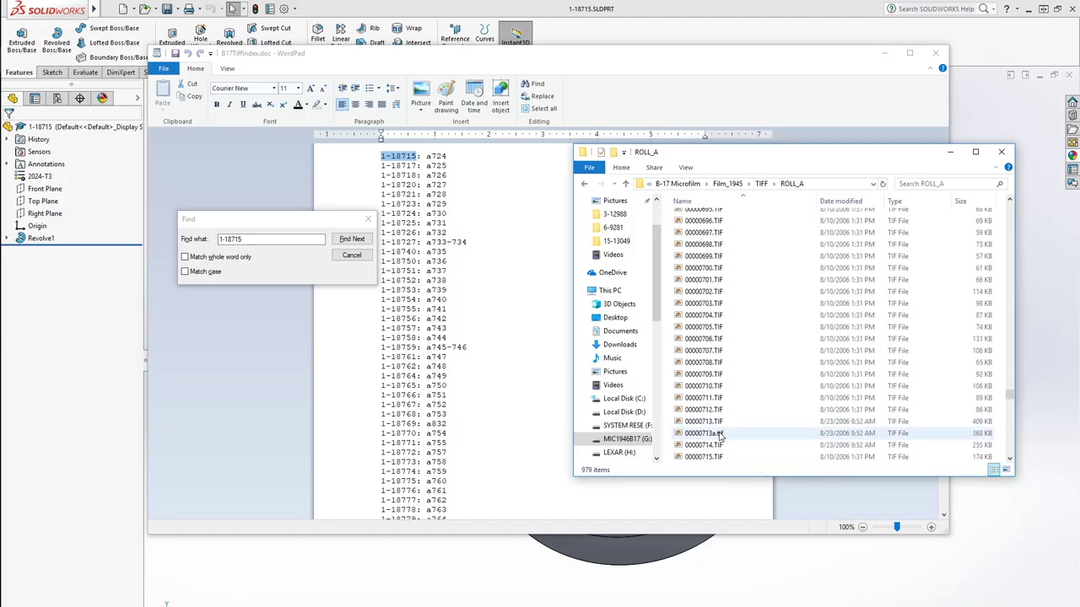
pyautogui.doubleClick(724, 424)
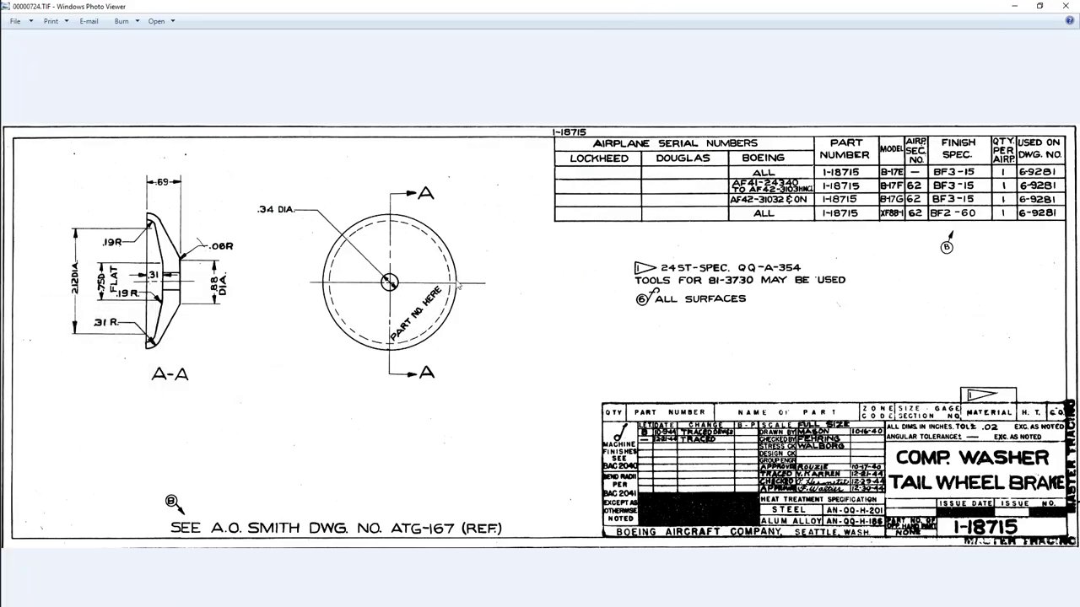
pyautogui.click(1016, 5)
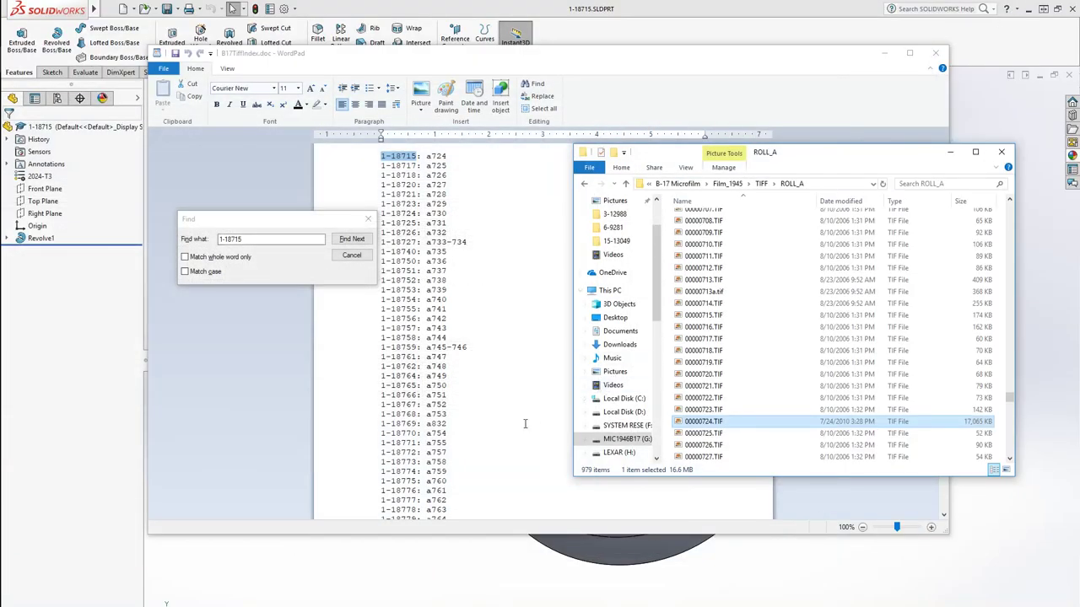
pyautogui.click(402, 599)
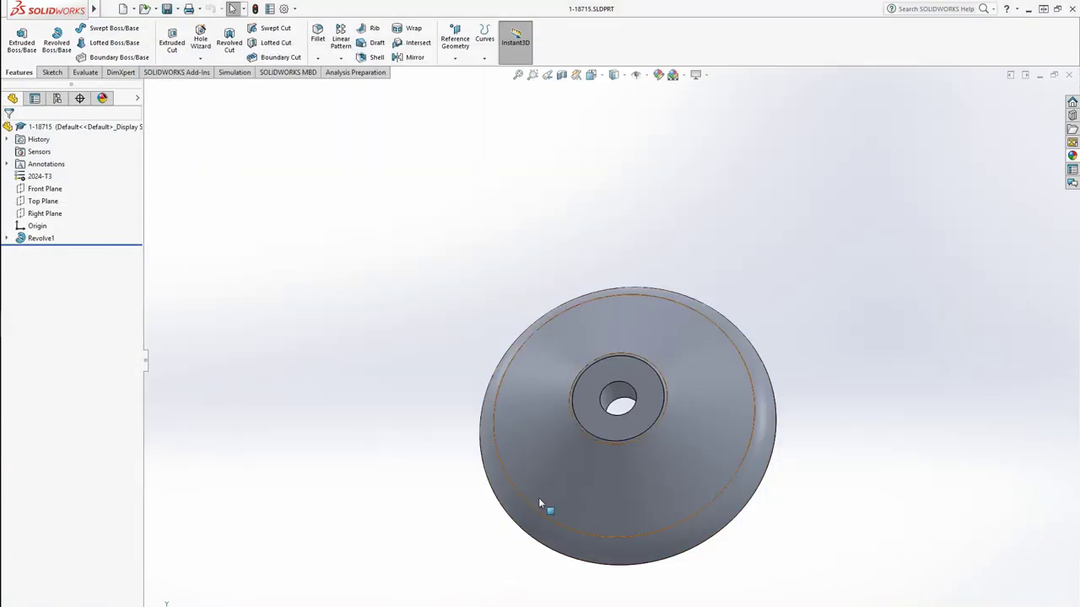
# Step: Start Sketch2 on the washer's inner annular face and view it normal to the sketch plane
pyautogui.click(51, 72)
pyautogui.click(17, 38)
pyautogui.click(602, 432)
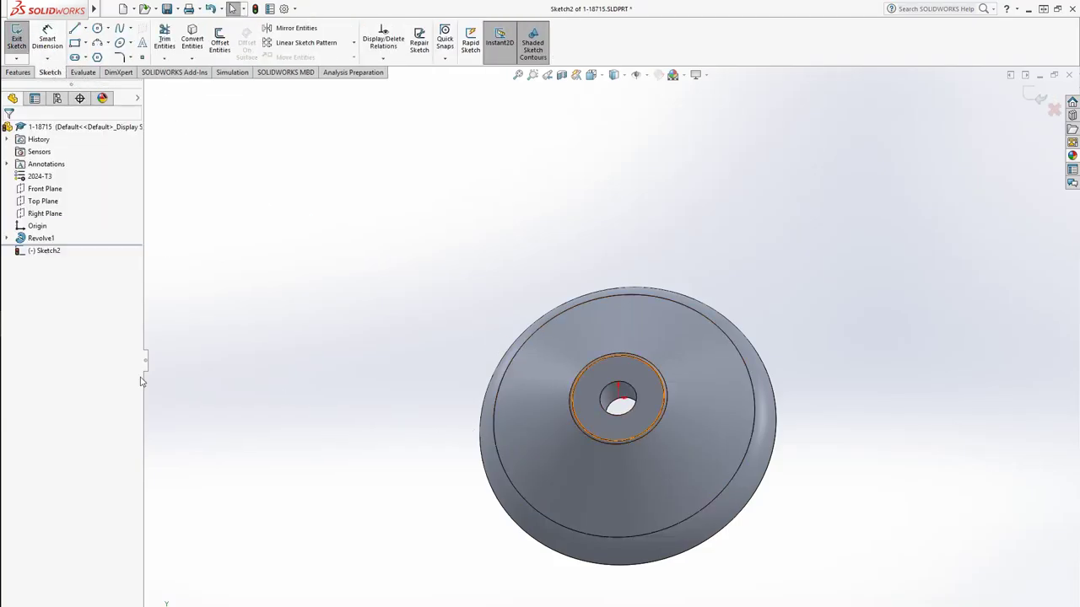
pyautogui.click(27, 251)
pyautogui.click(64, 234)
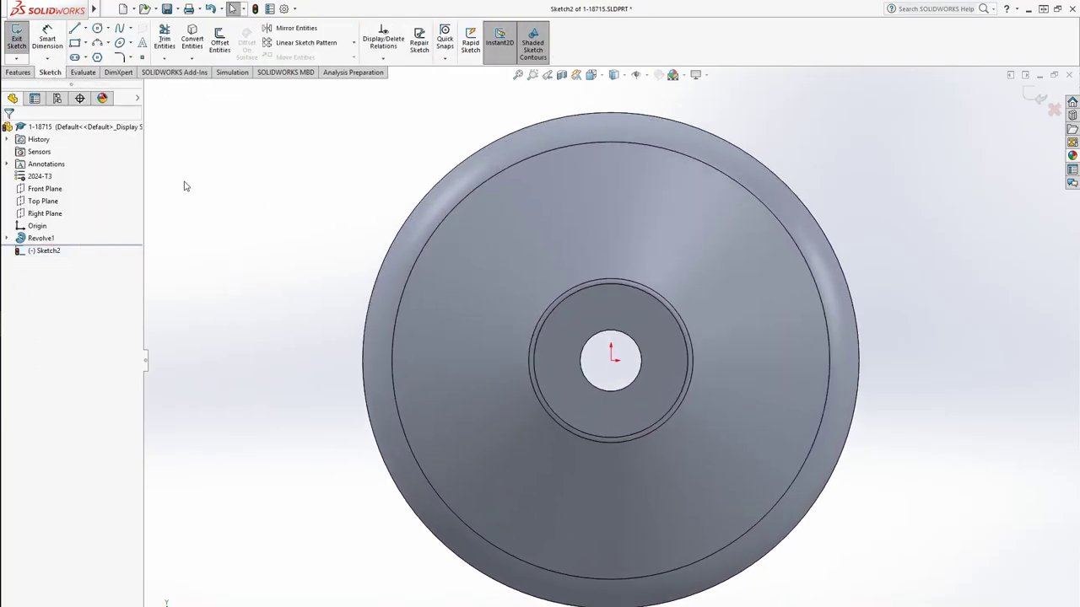
# Step: Draw a fixed horizontal centerline across the washer face and pick it as the text path
pyautogui.click(85, 28)
pyautogui.click(95, 55)
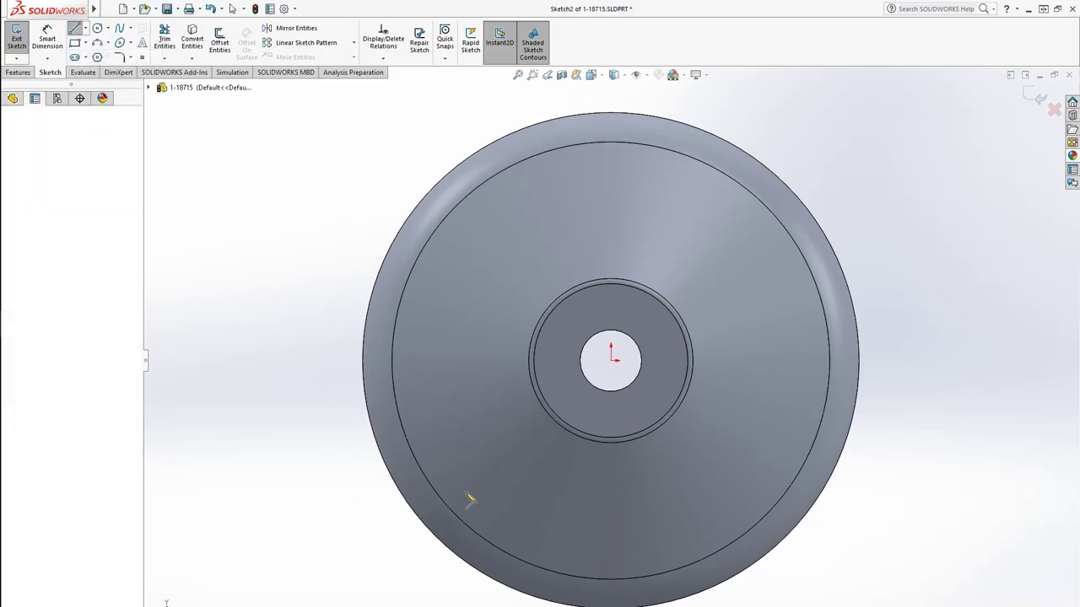
pyautogui.click(302, 498)
pyautogui.click(905, 498)
pyautogui.press('Escape')
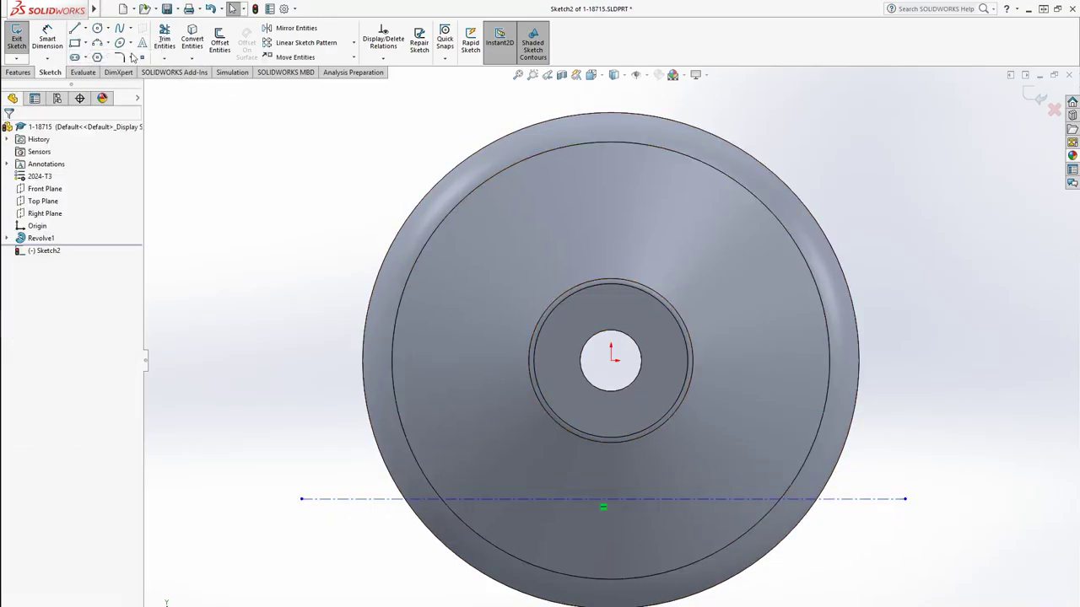
pyautogui.click(549, 500)
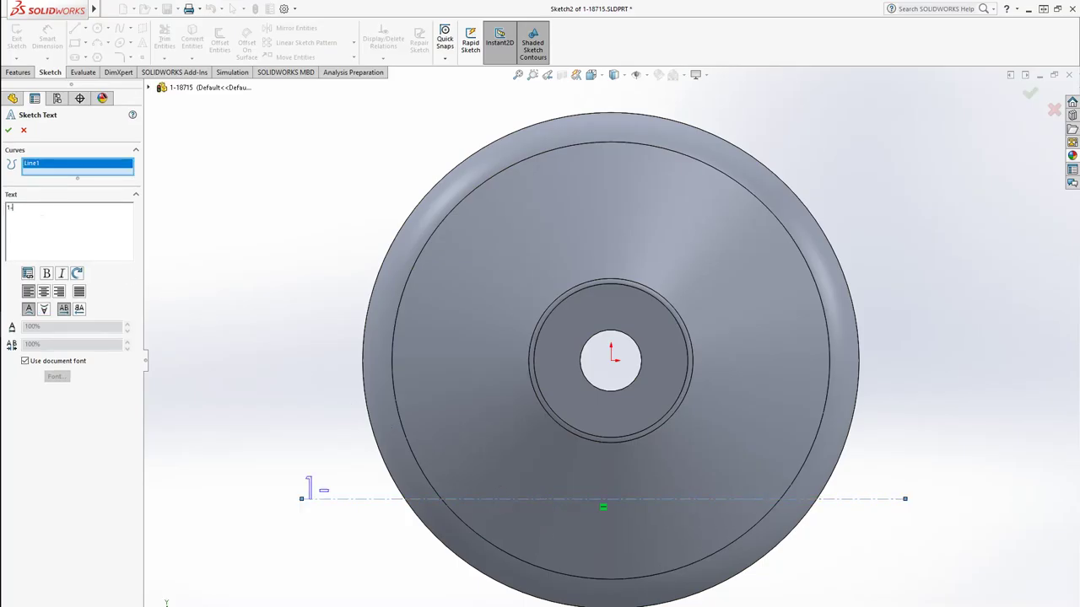
# Step: Set the text 1-18715 in BernhardGothicSGOT Std Heavy, center-aligned along the line
pyautogui.write('15')
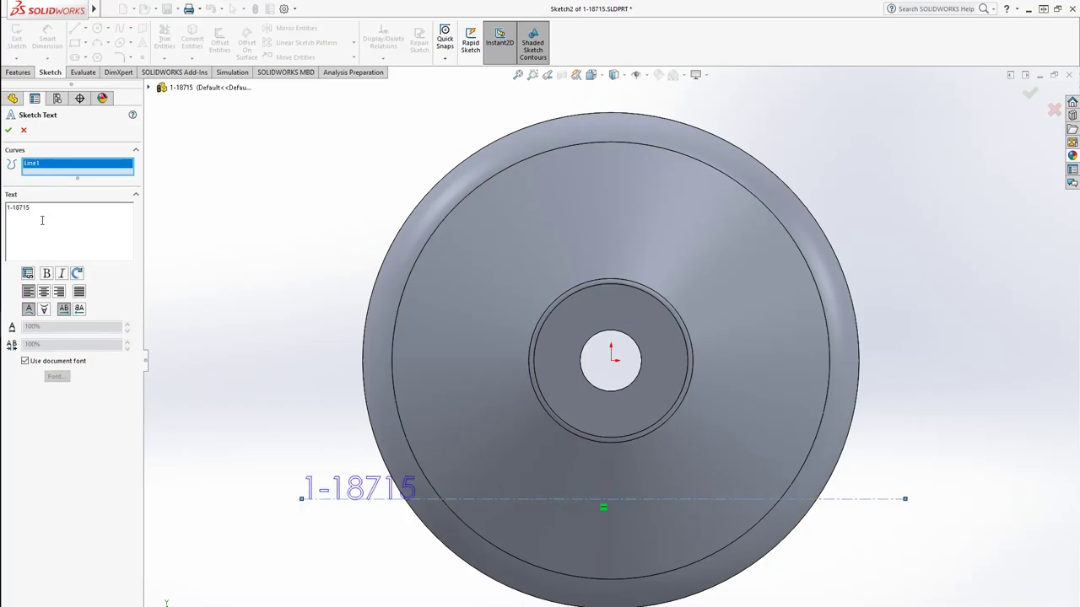
pyautogui.click(35, 363)
pyautogui.click(57, 376)
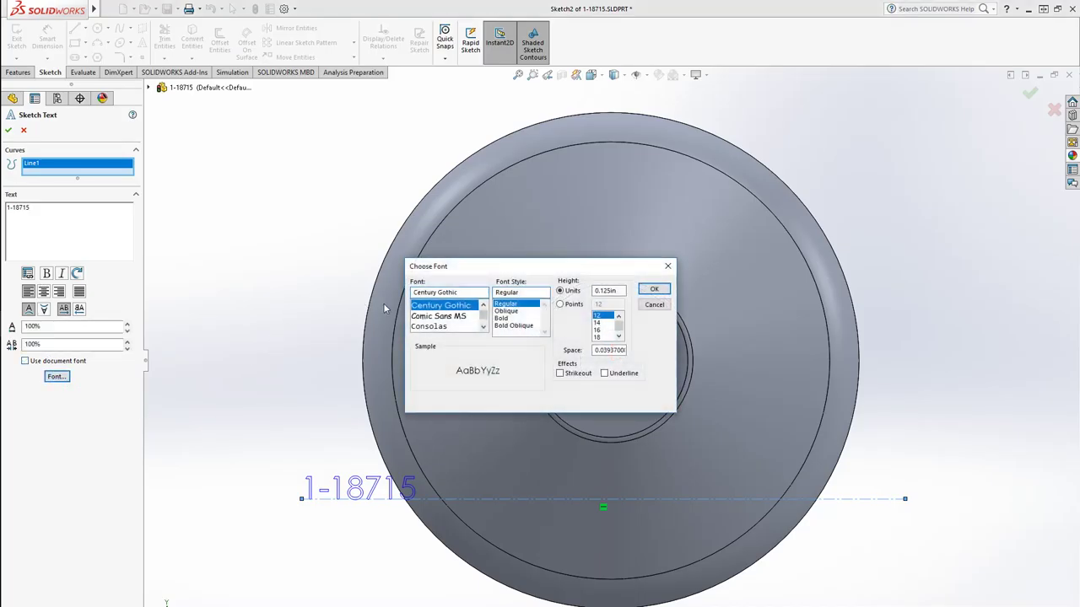
pyautogui.write('bern')
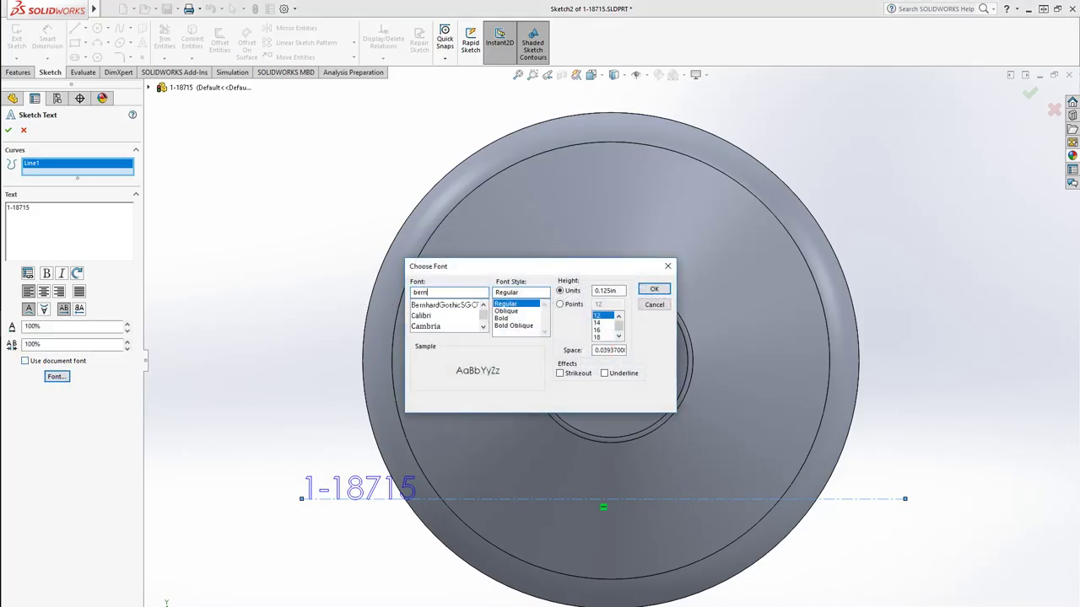
pyautogui.click(460, 306)
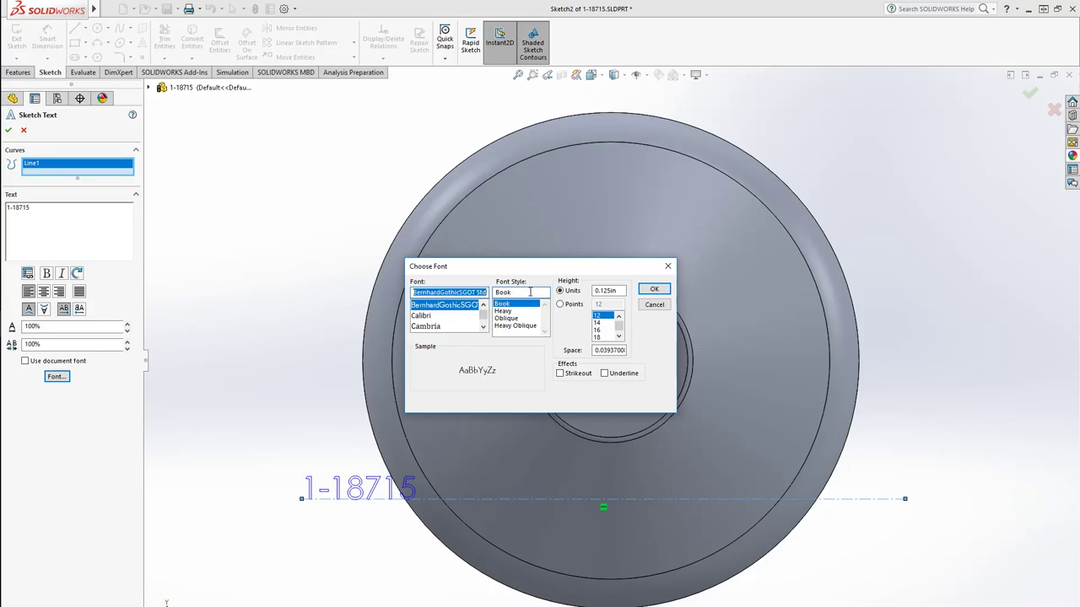
pyautogui.click(526, 312)
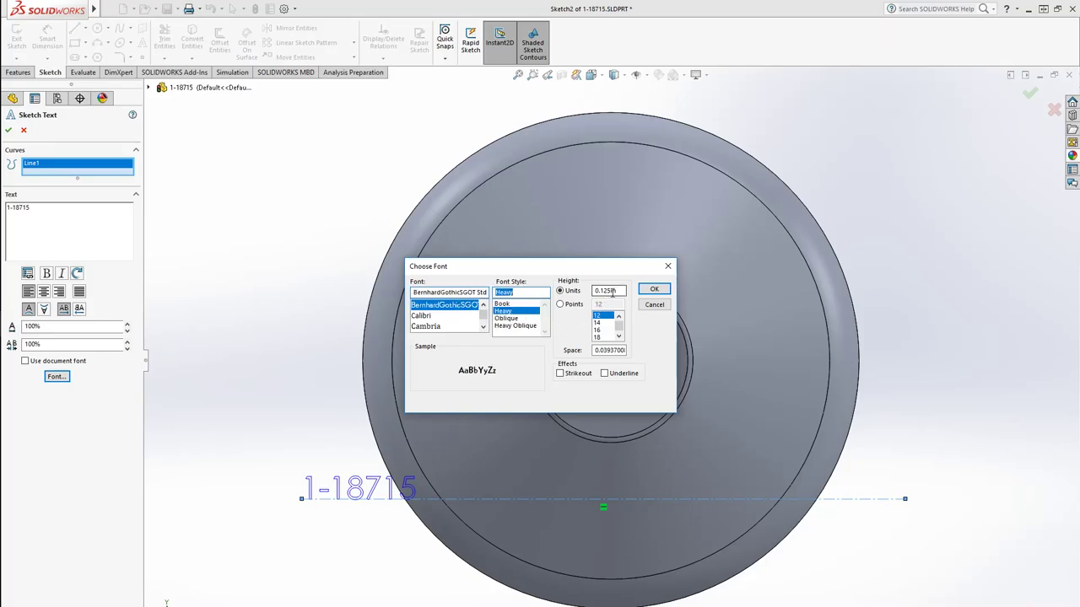
pyautogui.click(654, 291)
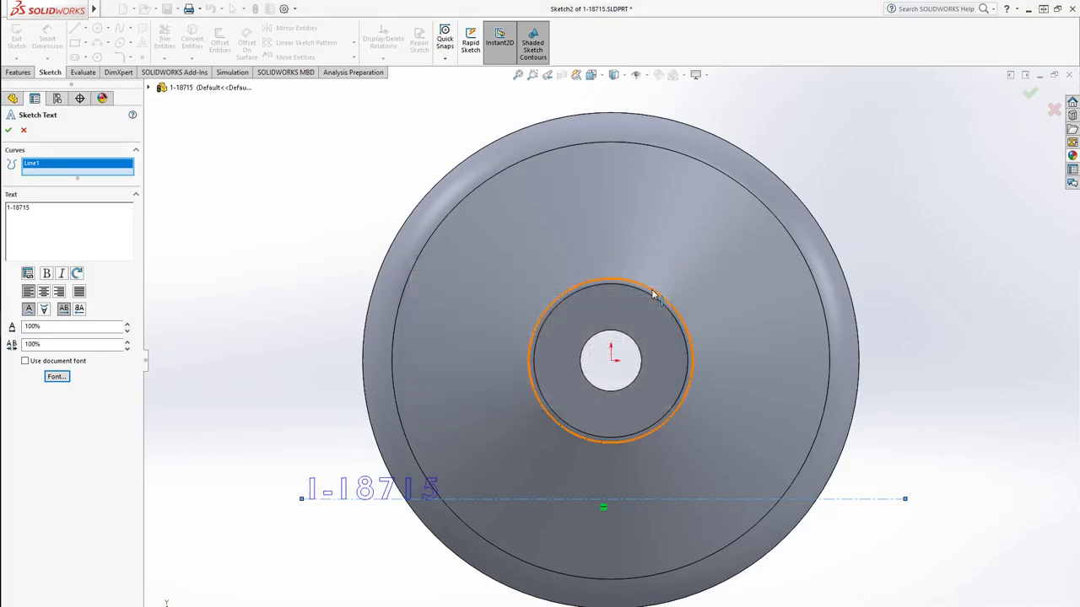
pyautogui.click(45, 292)
pyautogui.click(9, 131)
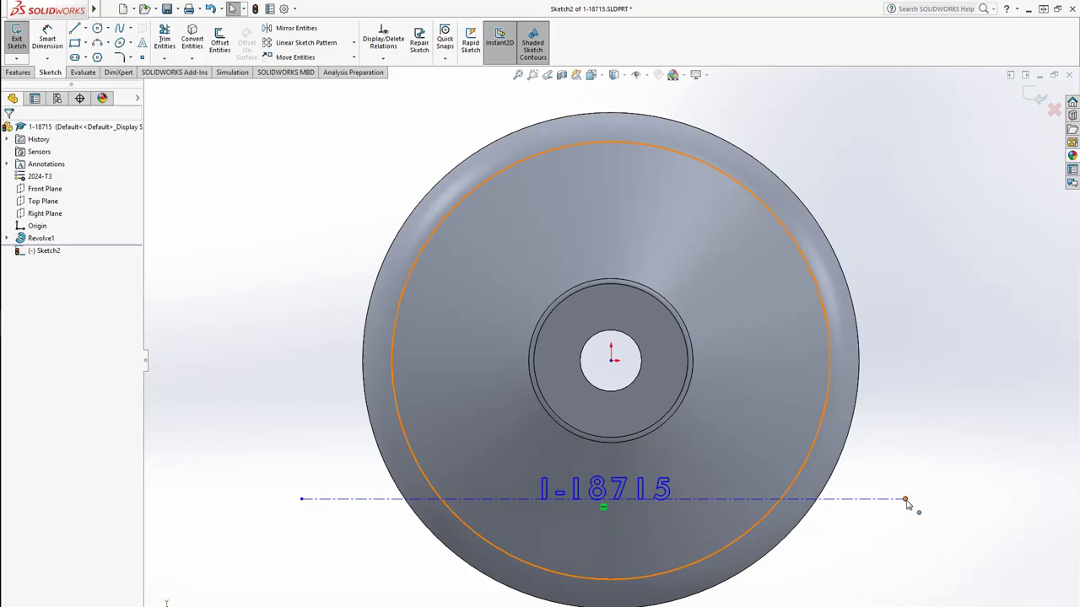
# Step: Drag the line's endpoint to move the text lower, then begin an Extruded Cut
pyautogui.moveTo(906, 499); pyautogui.dragTo(927, 517)
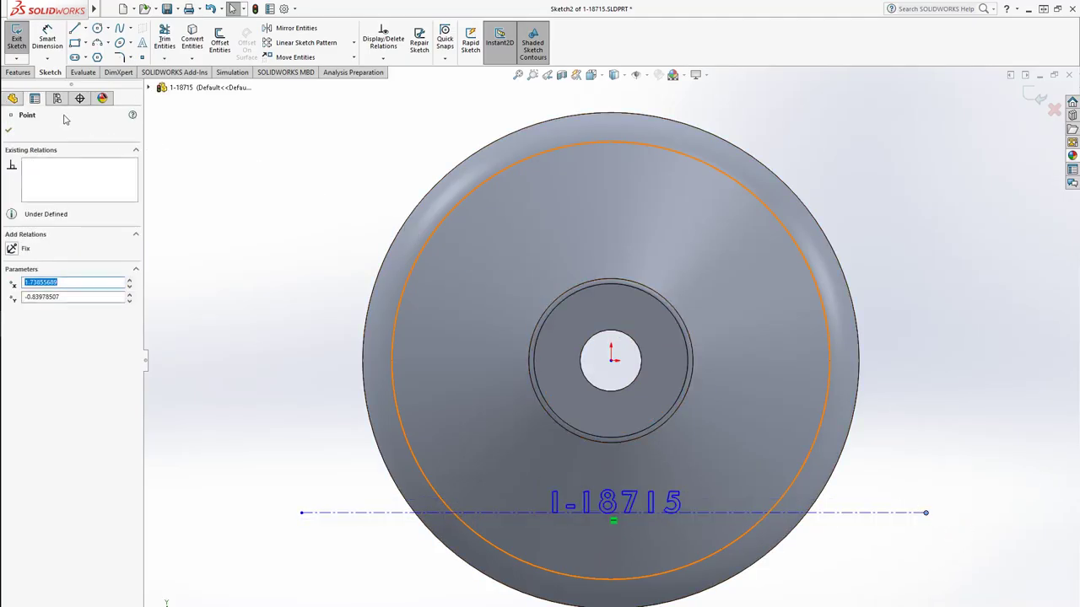
pyautogui.click(19, 73)
pyautogui.click(177, 56)
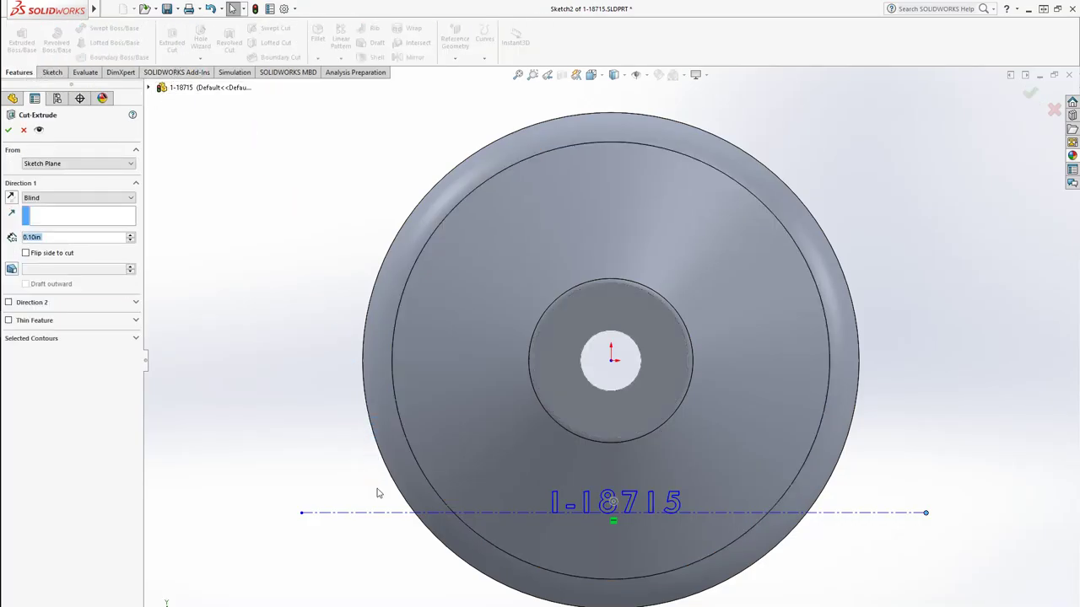
# Step: Try ending the cut at a reversed 0.05 in Offset From Surface of the top face
pyautogui.click(75, 199)
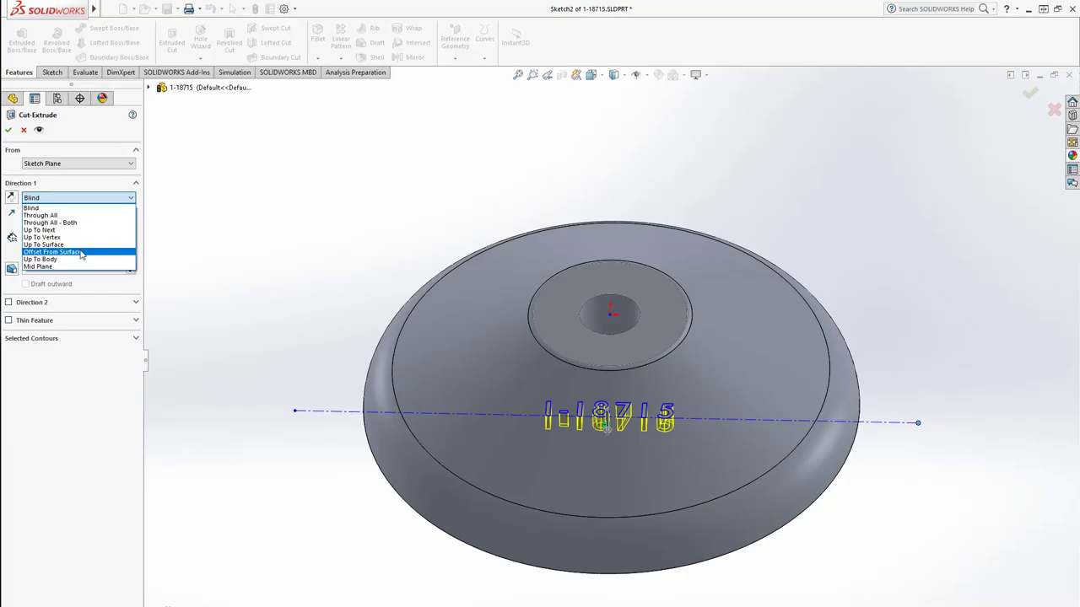
pyautogui.click(82, 252)
pyautogui.click(601, 469)
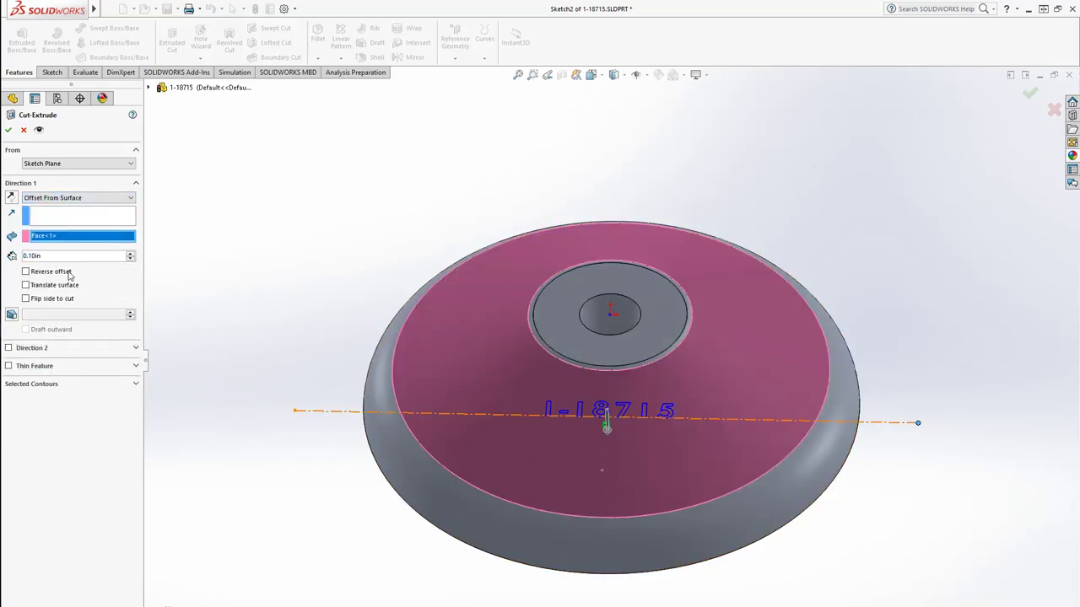
pyautogui.click(12, 196)
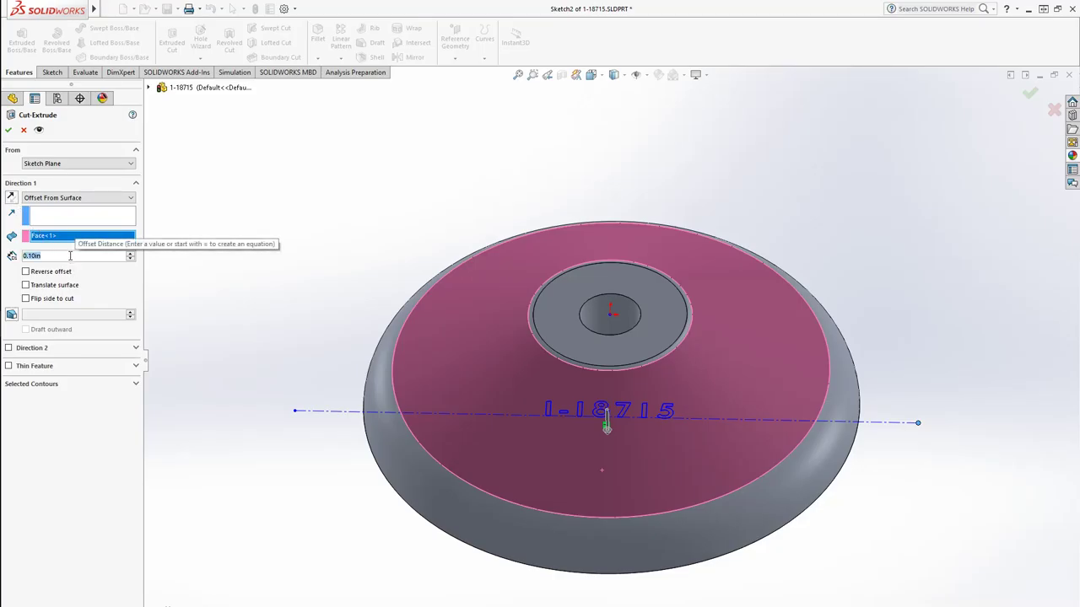
pyautogui.write('0.05')
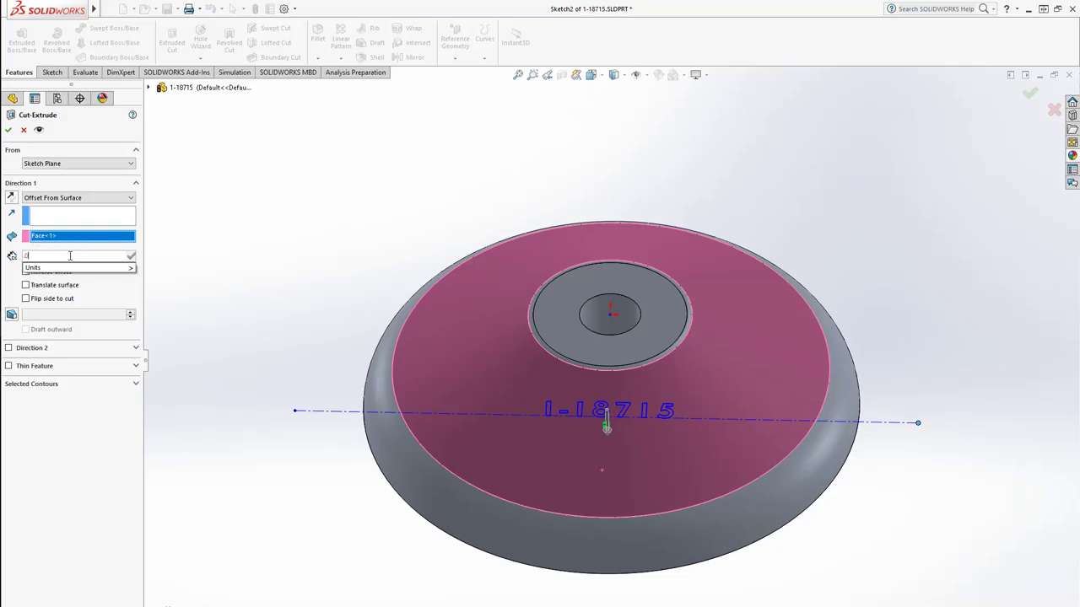
pyautogui.press('Return')
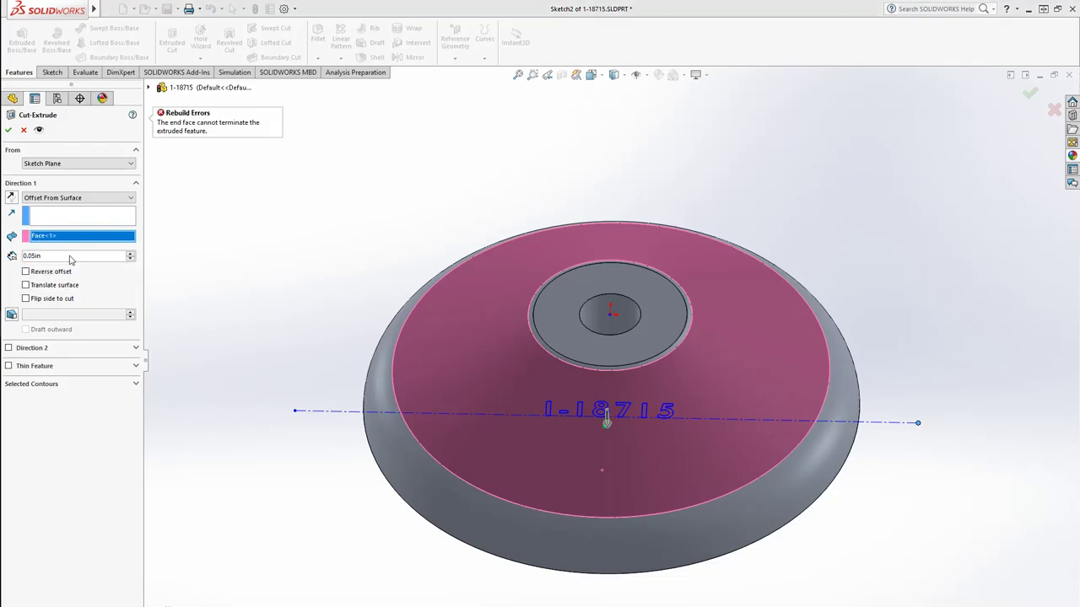
pyautogui.moveTo(502, 470); pyautogui.dragTo(423, 596, button='middle')
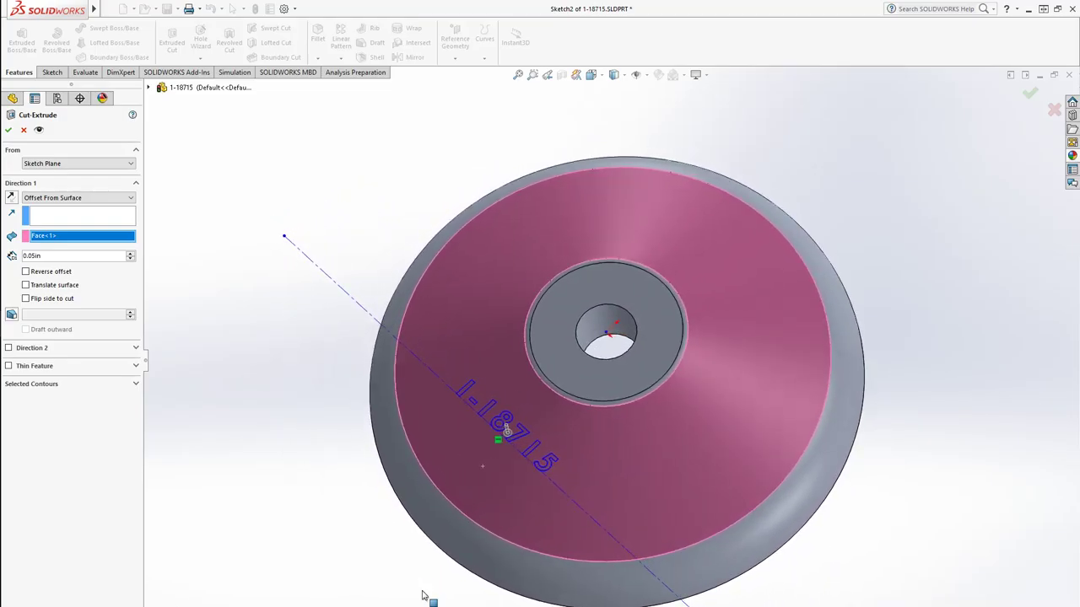
# Step: Switch to Blind 0.05 in, then back to Offset From Surface using the underside face
pyautogui.click(76, 199)
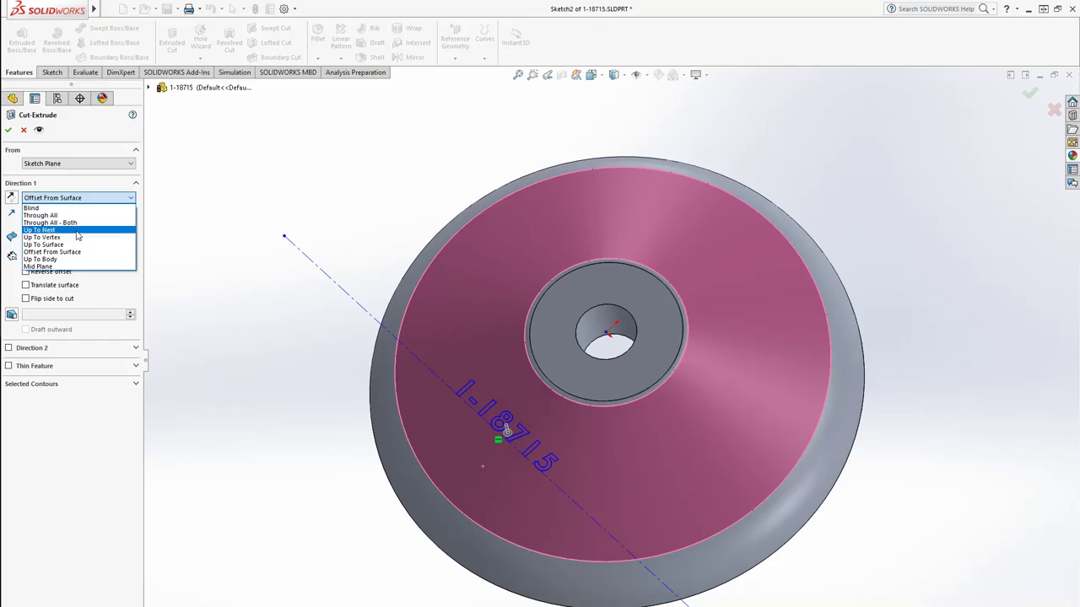
pyautogui.click(51, 208)
pyautogui.moveTo(385, 386); pyautogui.dragTo(362, 295, button='middle')
pyautogui.click(118, 199)
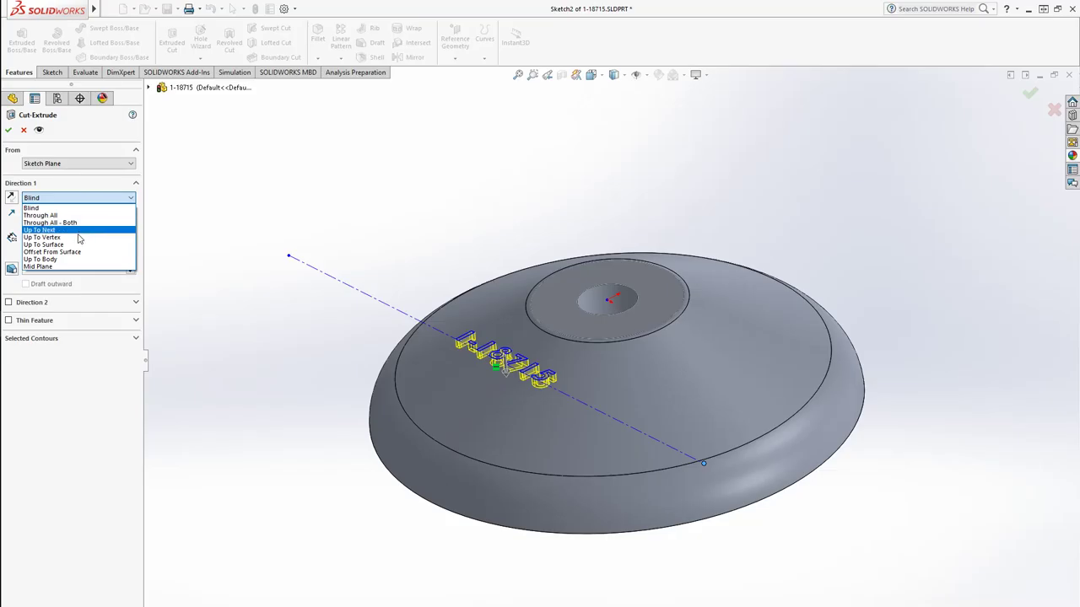
pyautogui.click(75, 251)
pyautogui.moveTo(470, 303); pyautogui.dragTo(521, 528, button='middle')
pyautogui.click(471, 397)
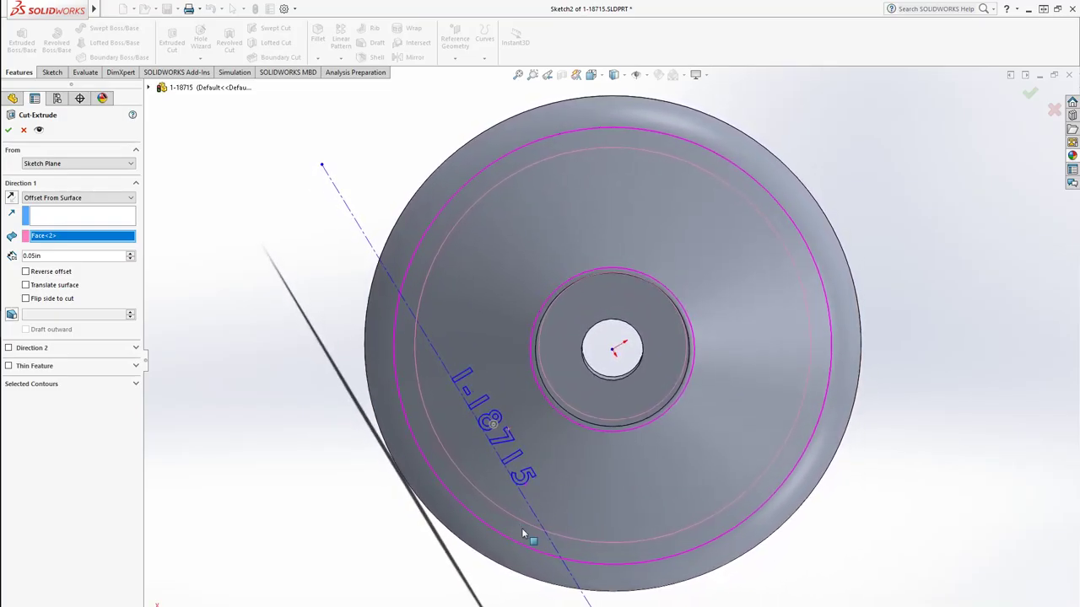
# Step: Set the Direction 1 end condition to Up To Next and check the preview edge-on
pyautogui.click(72, 199)
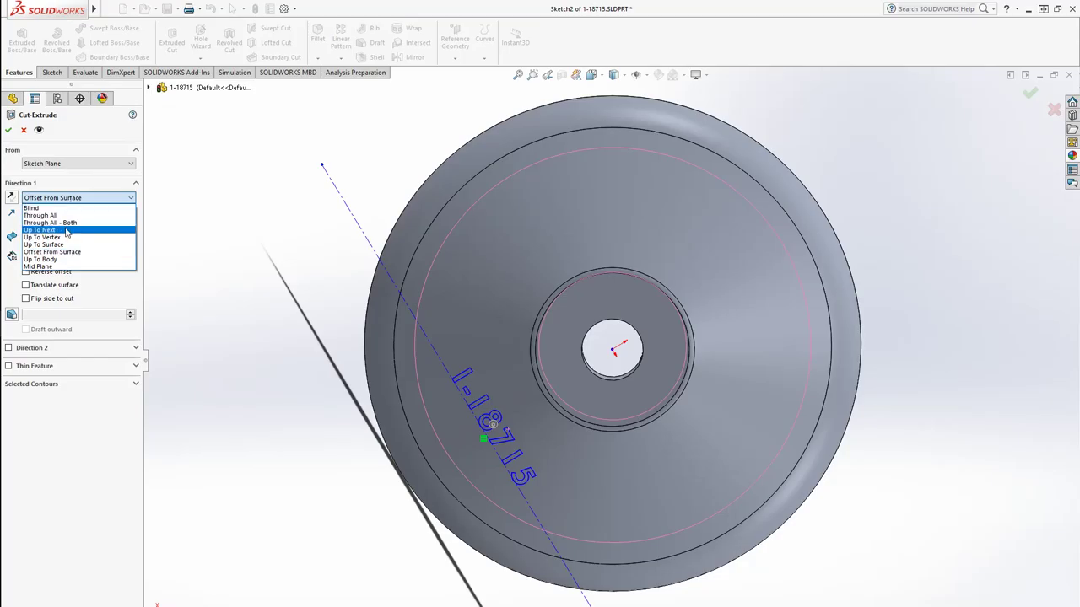
pyautogui.click(66, 231)
pyautogui.moveTo(410, 316); pyautogui.dragTo(290, 342, button='middle')
pyautogui.click(88, 199)
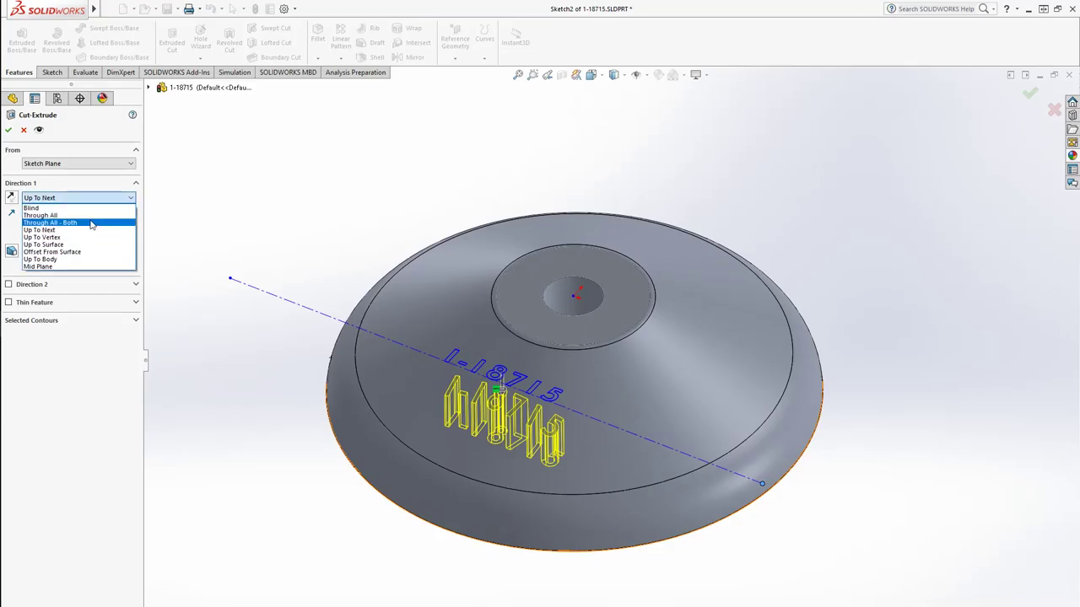
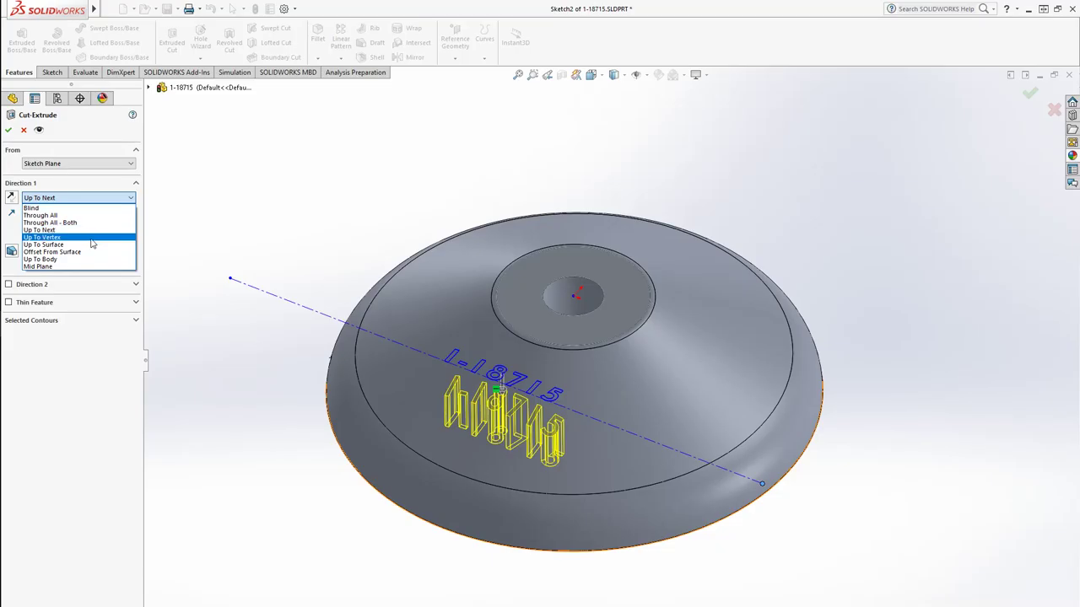
# Step: Set the text cut to Offset From Surface, using the sloped conical face as reference
pyautogui.click(52, 252)
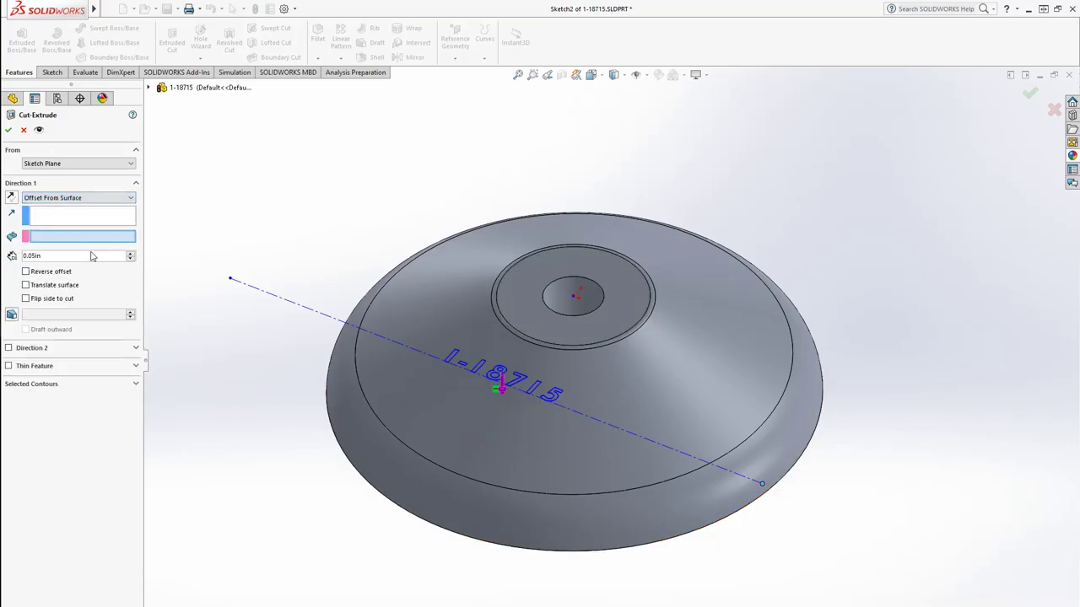
pyautogui.click(539, 333)
pyautogui.moveTo(544, 332)
pyautogui.mouseDown(button='middle')
pyautogui.moveTo(555, 212)
pyautogui.moveTo(557, 326)
pyautogui.mouseUp(button='middle')
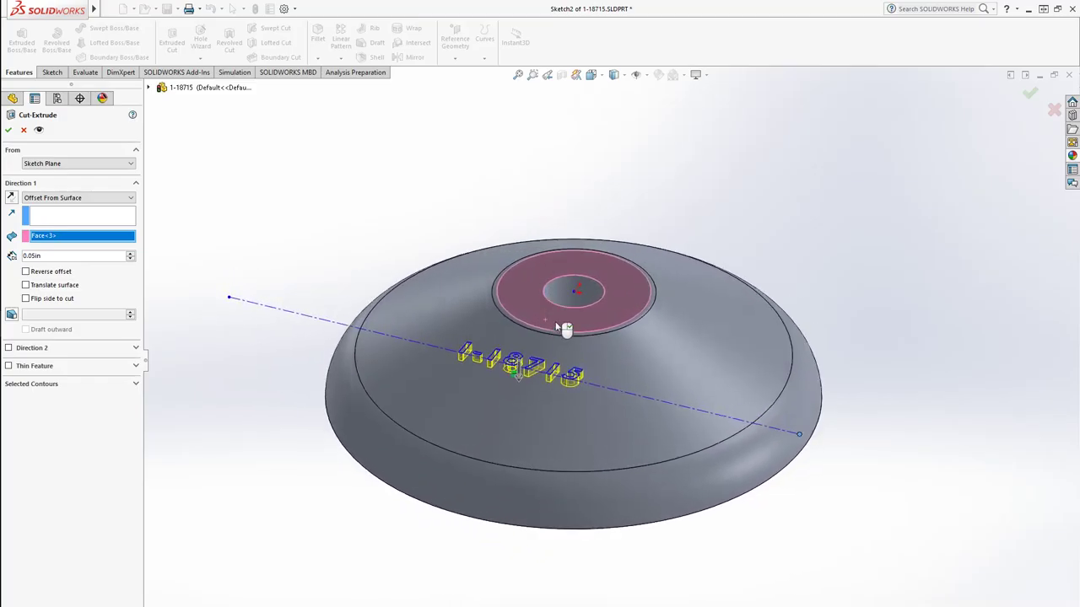
pyautogui.click(555, 325)
pyautogui.click(528, 419)
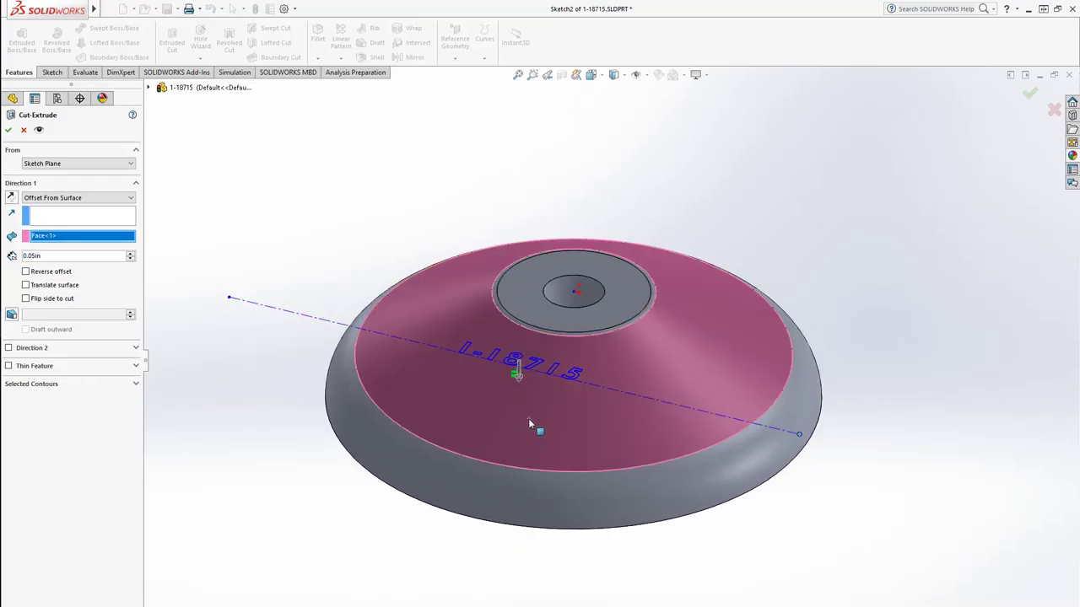
pyautogui.moveTo(529, 424); pyautogui.dragTo(295, 316, button='middle')
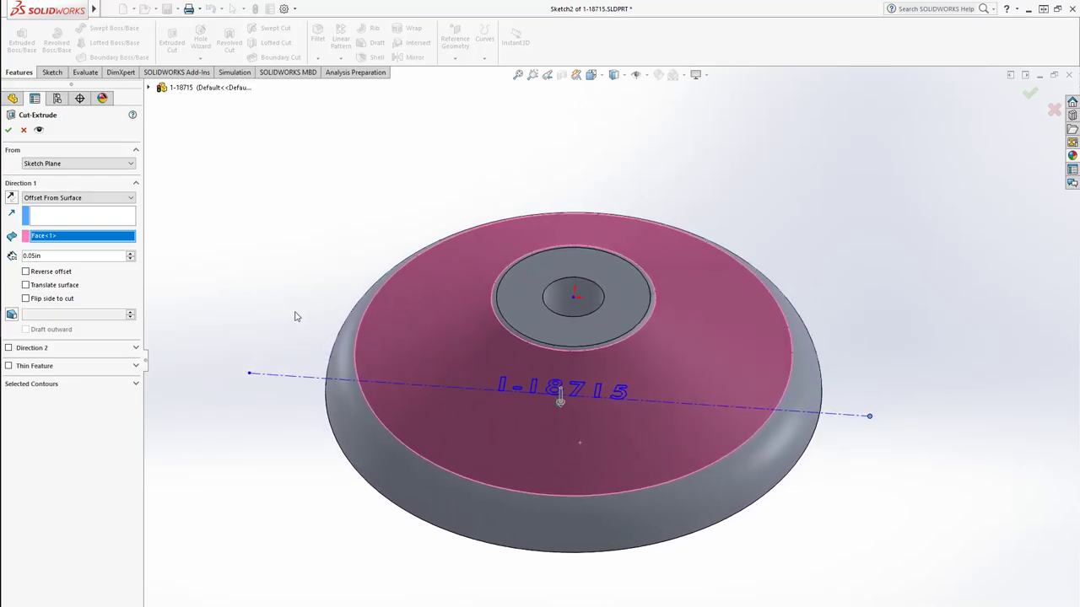
# Step: Turn on Translate surface and Reverse offset, then accept the 1-18715 cut-extrude
pyautogui.click(78, 287)
pyautogui.moveTo(475, 371); pyautogui.dragTo(438, 278, button='middle')
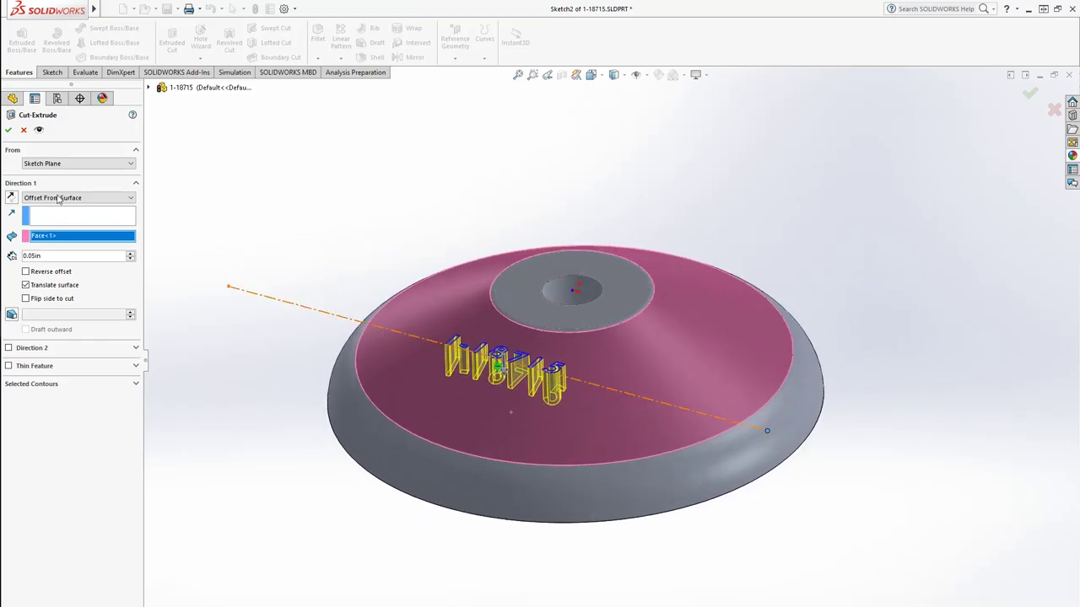
pyautogui.click(9, 127)
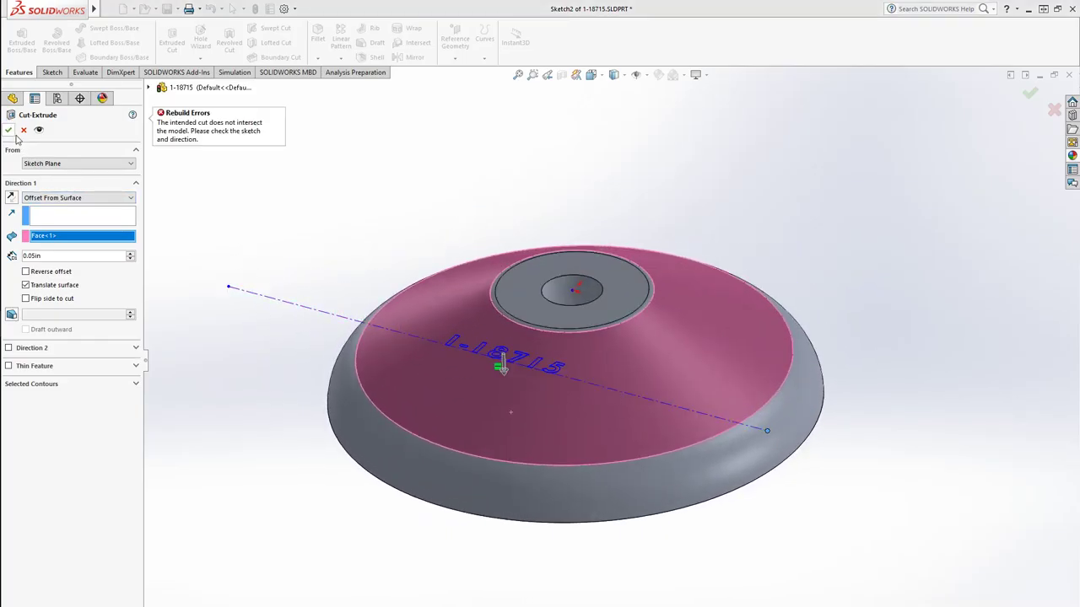
pyautogui.click(56, 299)
pyautogui.click(9, 131)
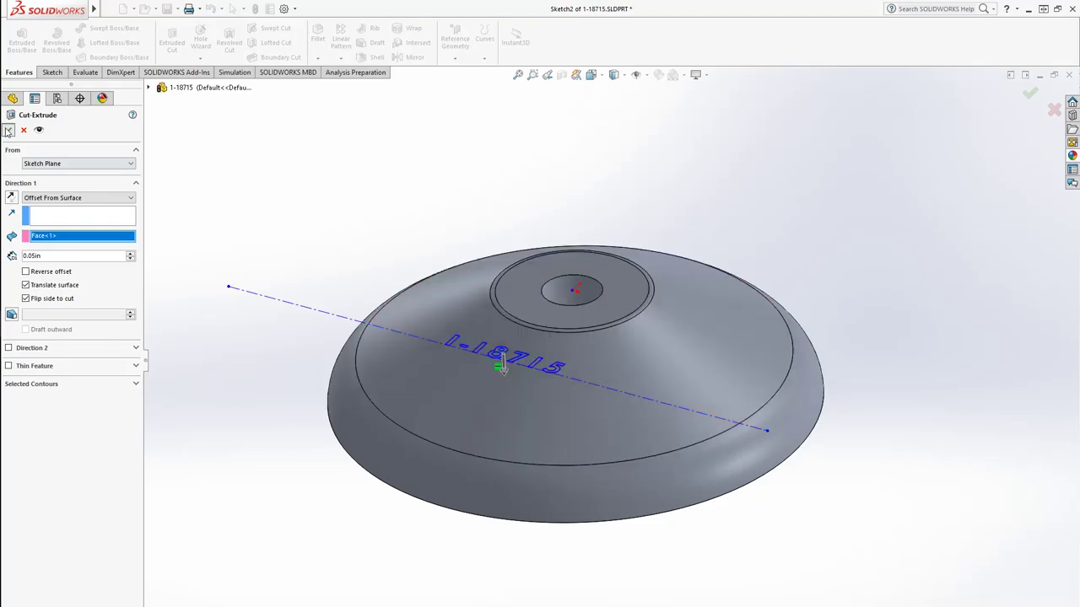
pyautogui.click(62, 277)
pyautogui.moveTo(481, 387); pyautogui.dragTo(116, 319, button='middle')
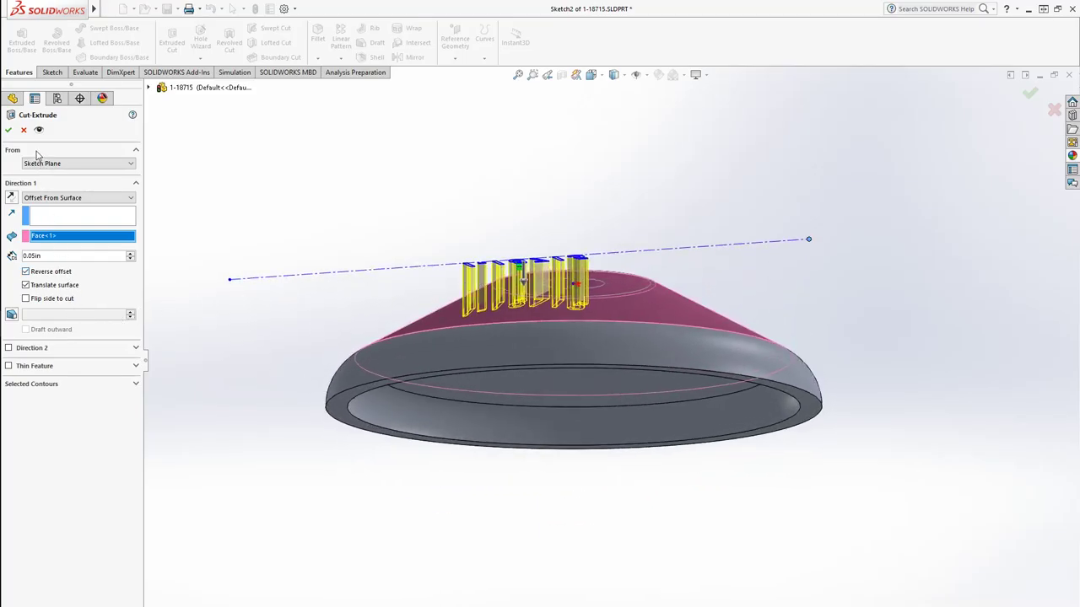
pyautogui.click(9, 130)
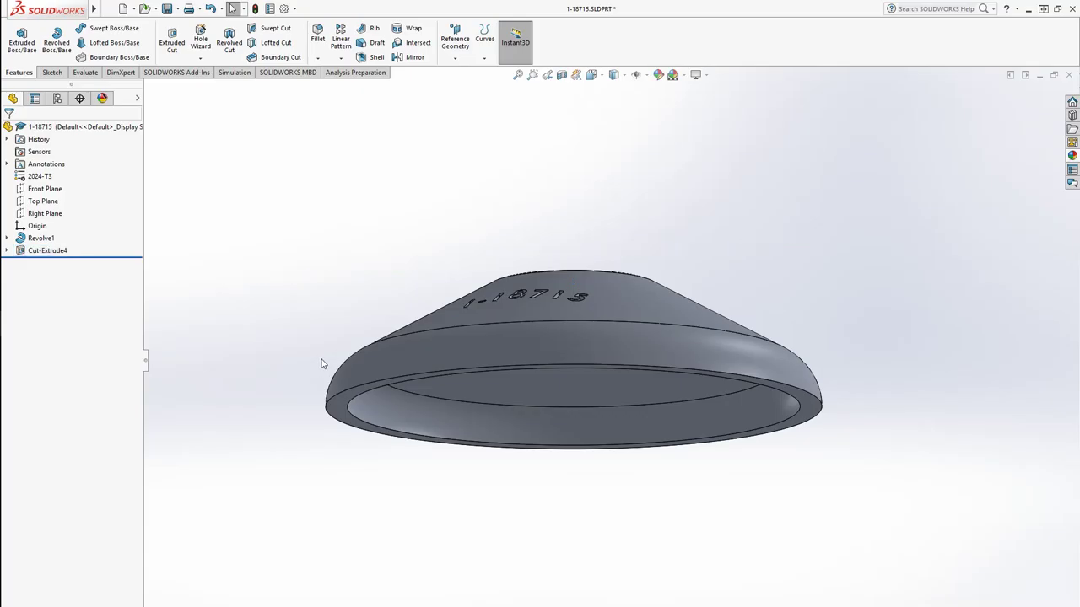
# Step: Try entering a .00 depth on Cut-Extrude4, then exit the sketch without changes
pyautogui.moveTo(325, 364); pyautogui.dragTo(289, 469, button='middle')
pyautogui.scroll(-5, 539, 503)
pyautogui.scroll(-3, 540, 506)
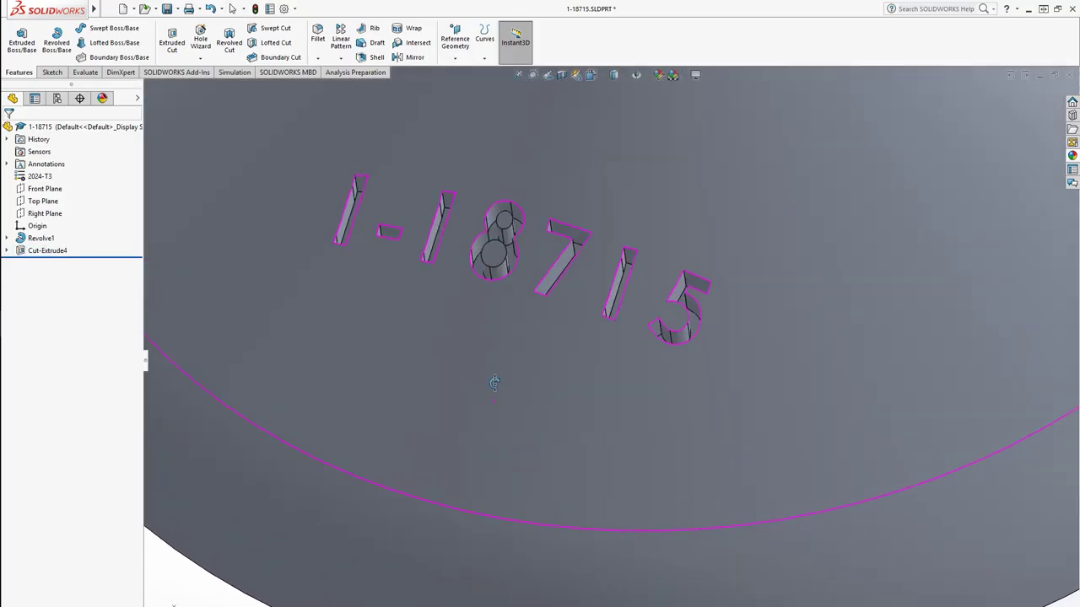
pyautogui.click(47, 251)
pyautogui.scroll(10, 505, 340)
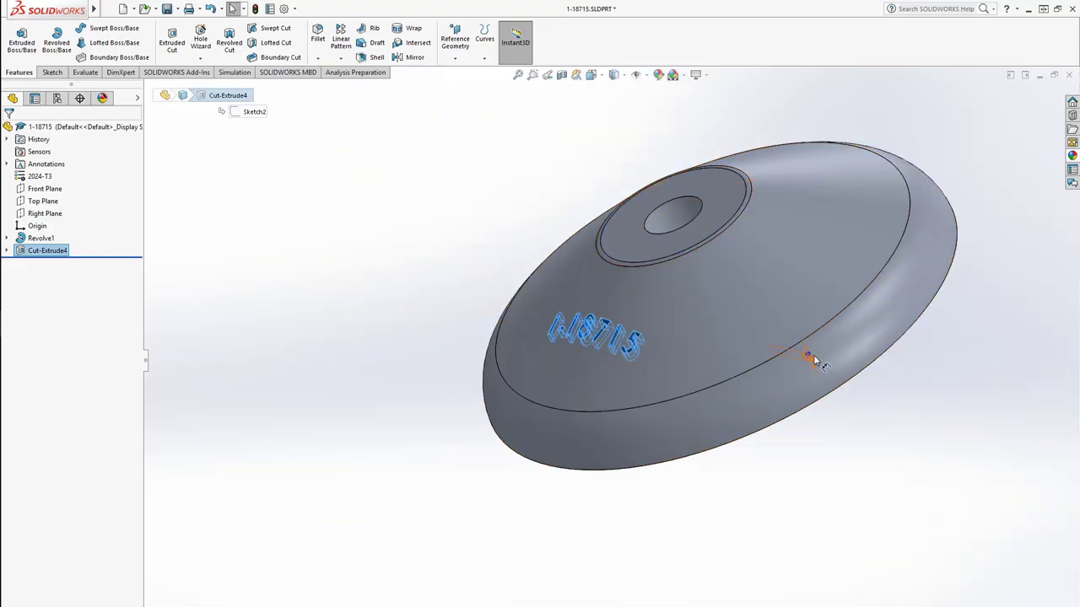
pyautogui.click(812, 358)
pyautogui.press('BackSpace')
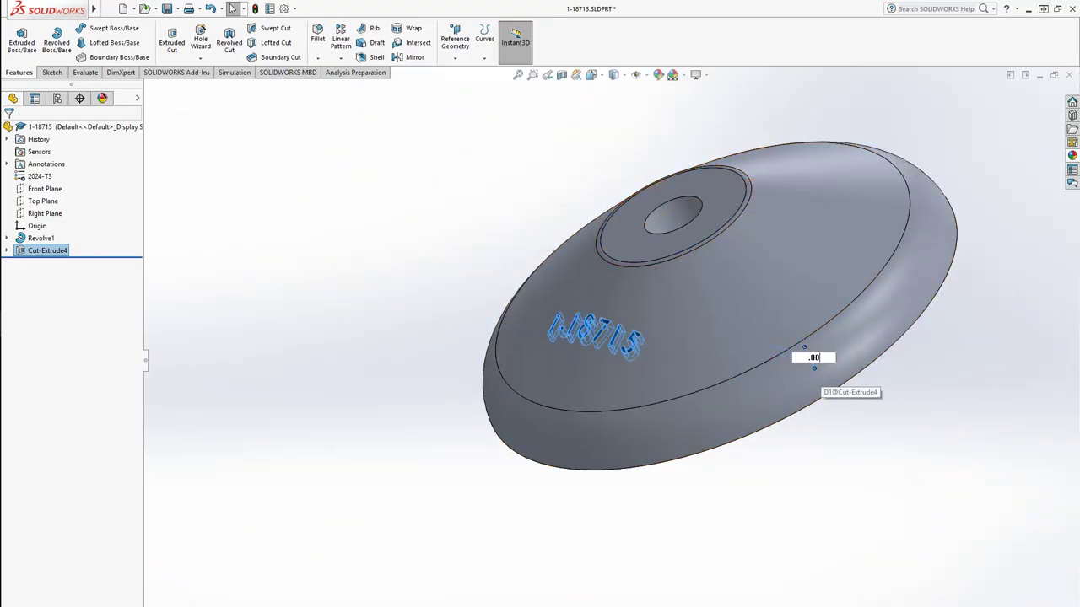
pyautogui.write('.00')
pyautogui.press('Return')
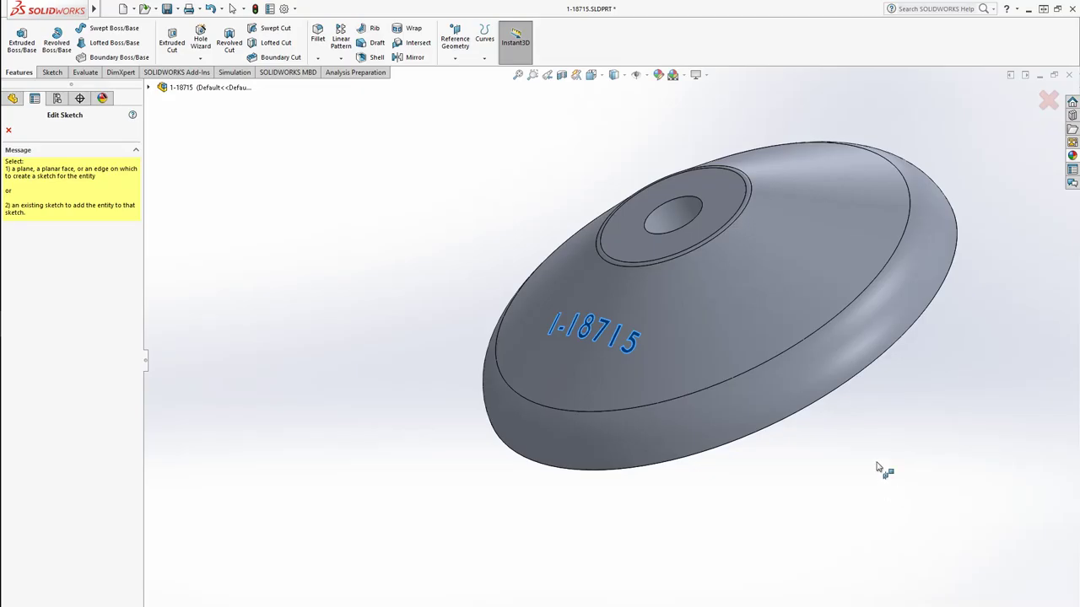
pyautogui.click(1048, 100)
# Step: Change Cut-Extrude4's engraving depth to .025, then to .01
pyautogui.moveTo(742, 499); pyautogui.dragTo(614, 346, button='middle')
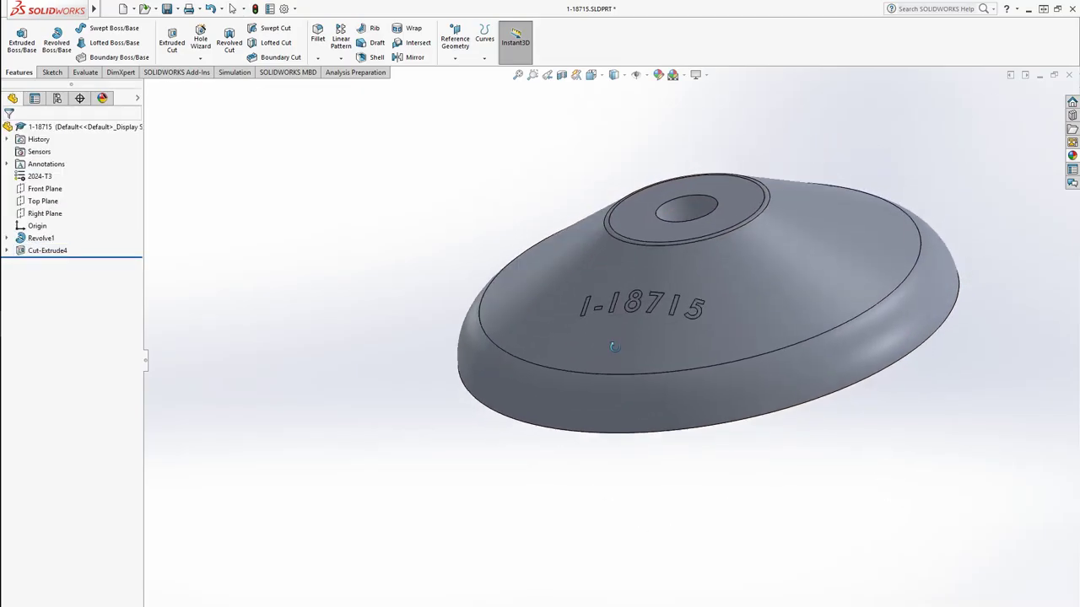
pyautogui.scroll(-5, 695, 273)
pyautogui.moveTo(695, 272); pyautogui.dragTo(324, 337, button='middle')
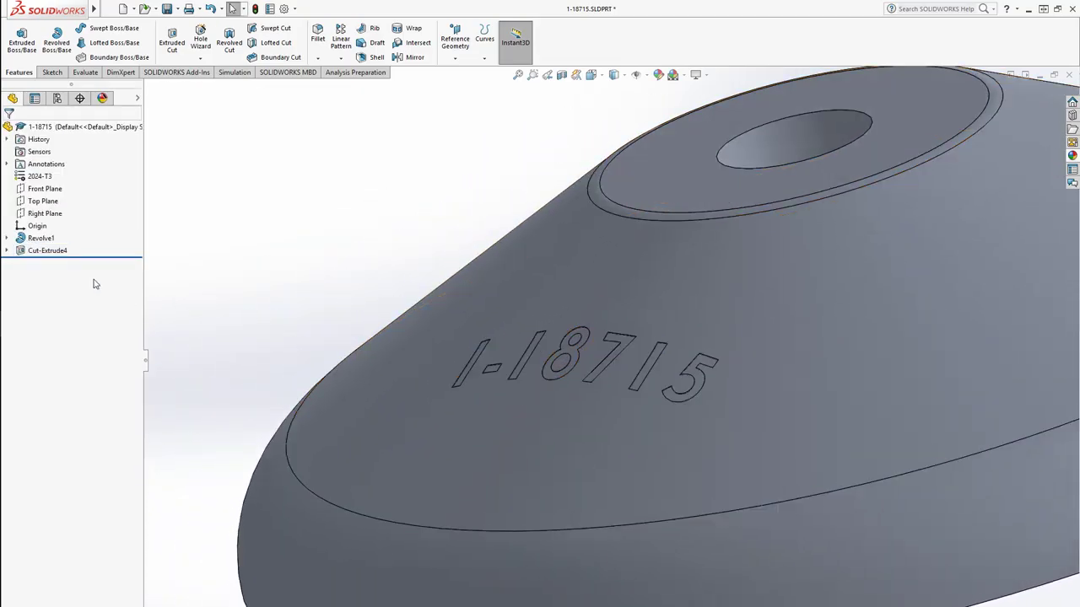
pyautogui.click(48, 251)
pyautogui.scroll(5, 578, 354)
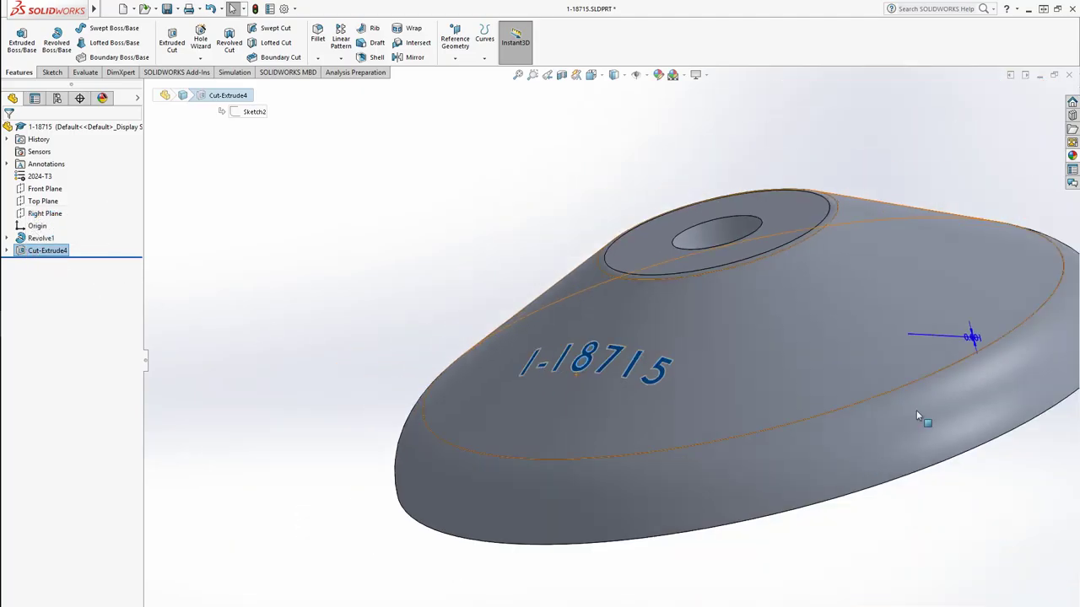
pyautogui.click(974, 338)
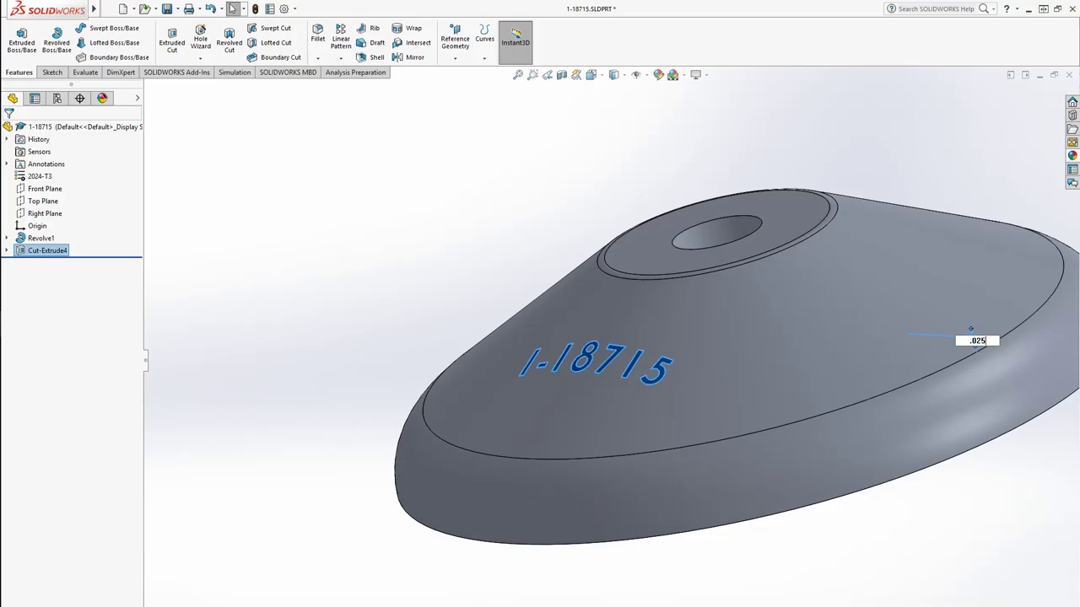
pyautogui.write('.025')
pyautogui.press('Return')
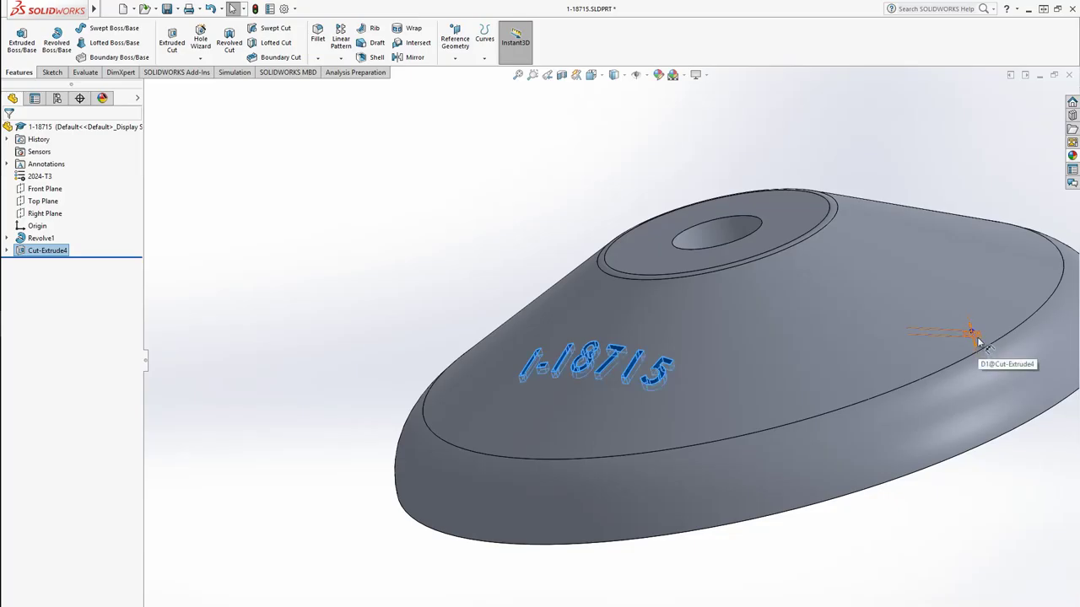
pyautogui.click(977, 338)
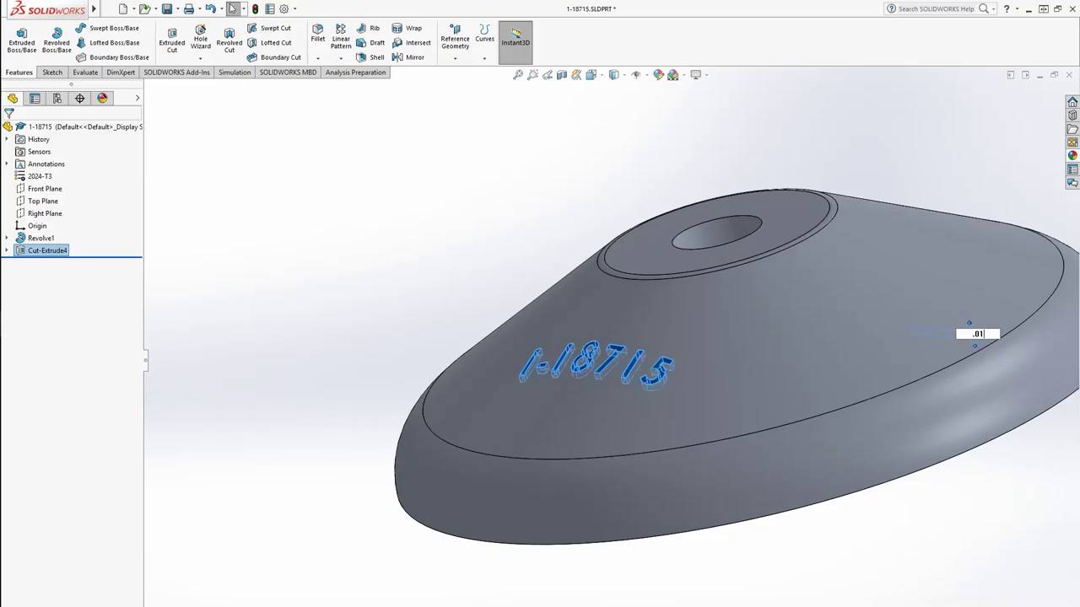
pyautogui.press('Return')
# Step: Deselect the cut, check the engraving from above, and save the part
pyautogui.click(917, 536)
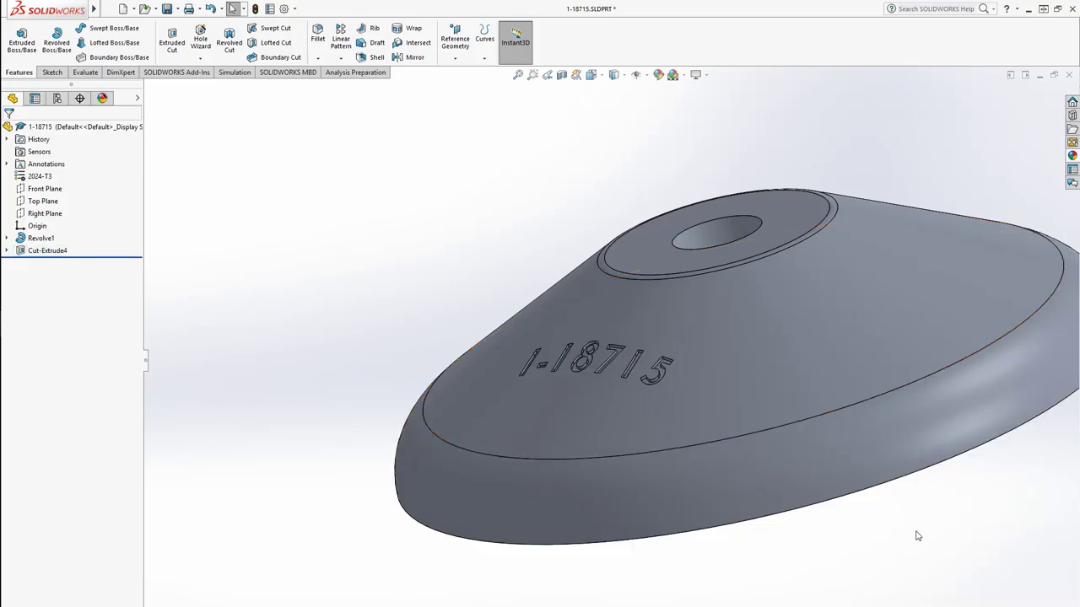
pyautogui.moveTo(917, 536); pyautogui.dragTo(622, 451, button='middle')
pyautogui.scroll(4, 624, 421)
pyautogui.moveTo(627, 386); pyautogui.dragTo(628, 514, button='middle')
pyautogui.hotkey('ctrl', 's')
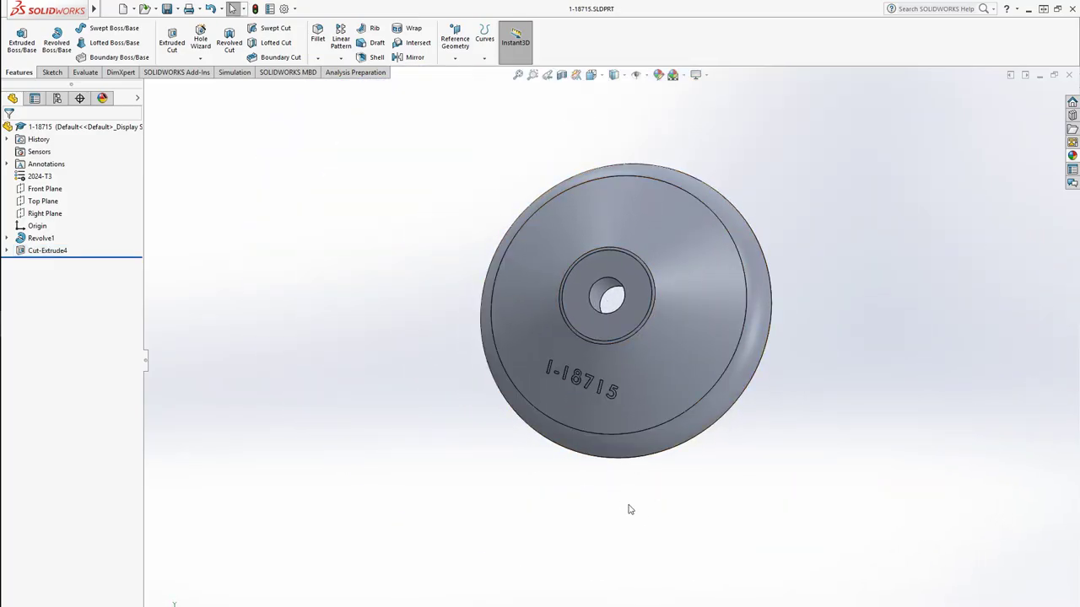
# Step: Close the 1-18715 part, view the 6-9281 assembly, and bring up 00000263.TIF
pyautogui.click(1068, 75)
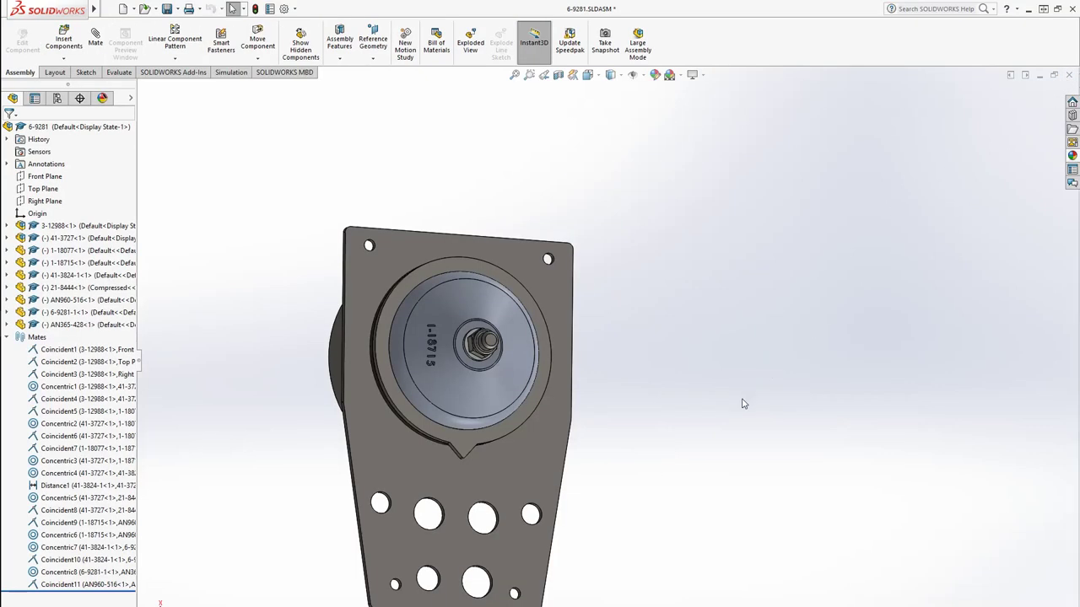
pyautogui.moveTo(443, 403); pyautogui.dragTo(270, 514, button='middle')
pyautogui.moveTo(1, 402)
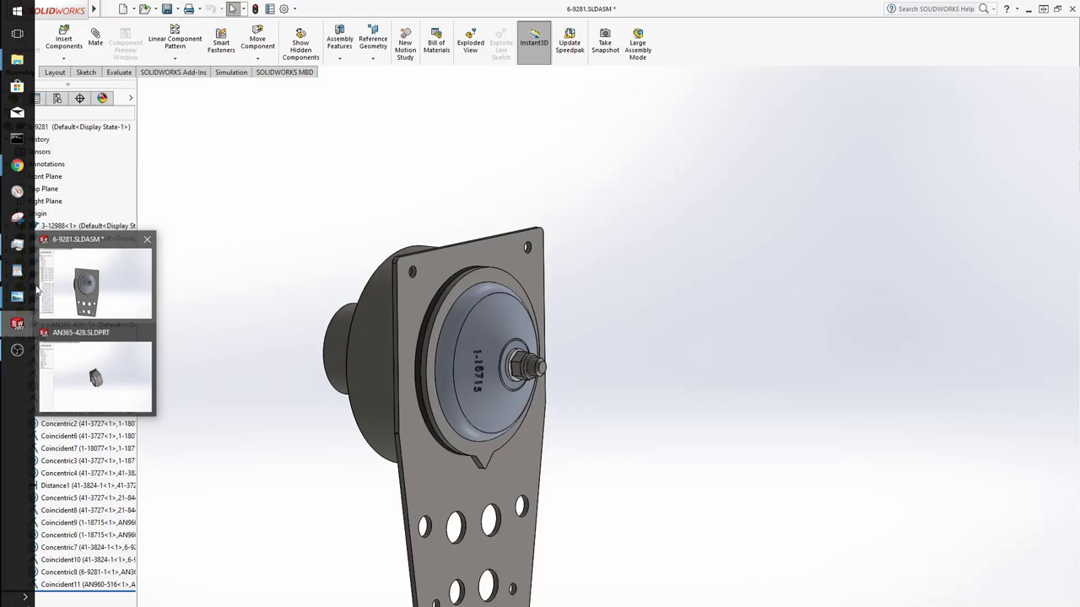
pyautogui.moveTo(5, 293)
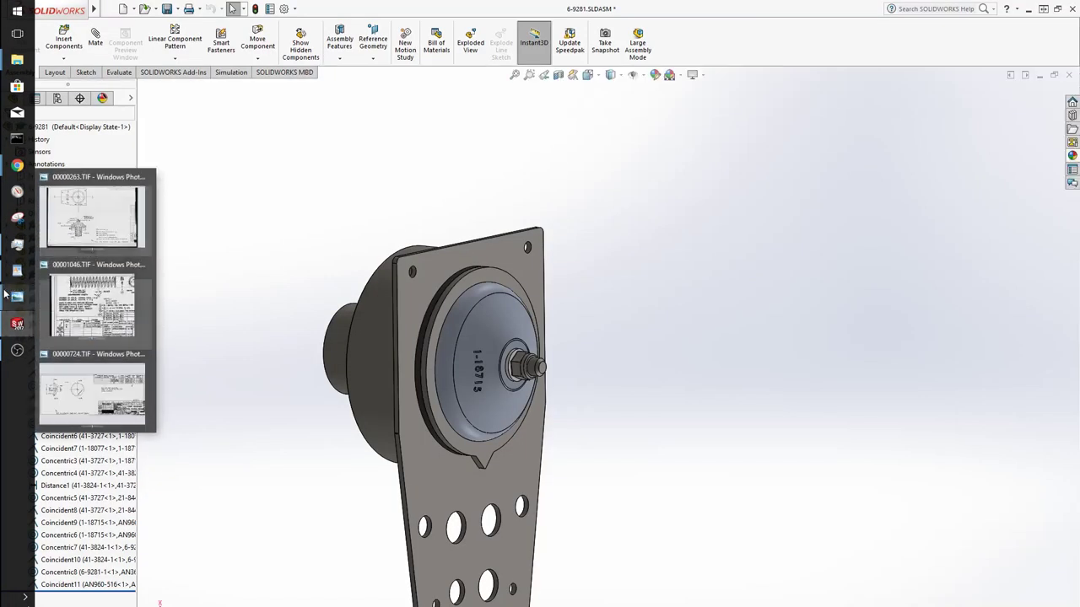
pyautogui.click(93, 217)
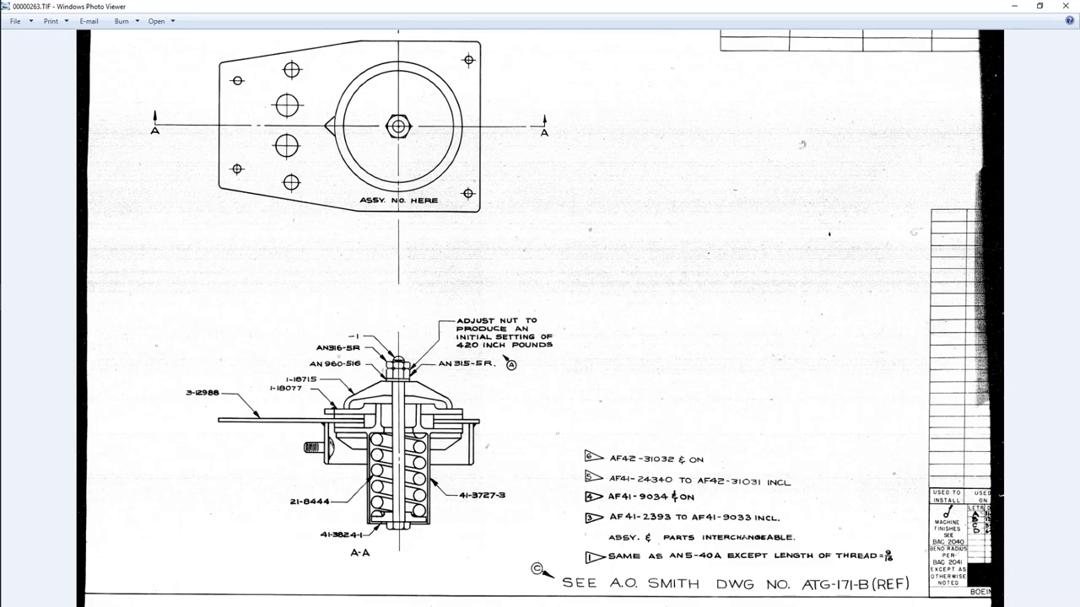
# Step: Flip between sheets 00000263.TIF and 00000264.TIF, zooming in, then minimize Photo Viewer
pyautogui.press('Right')
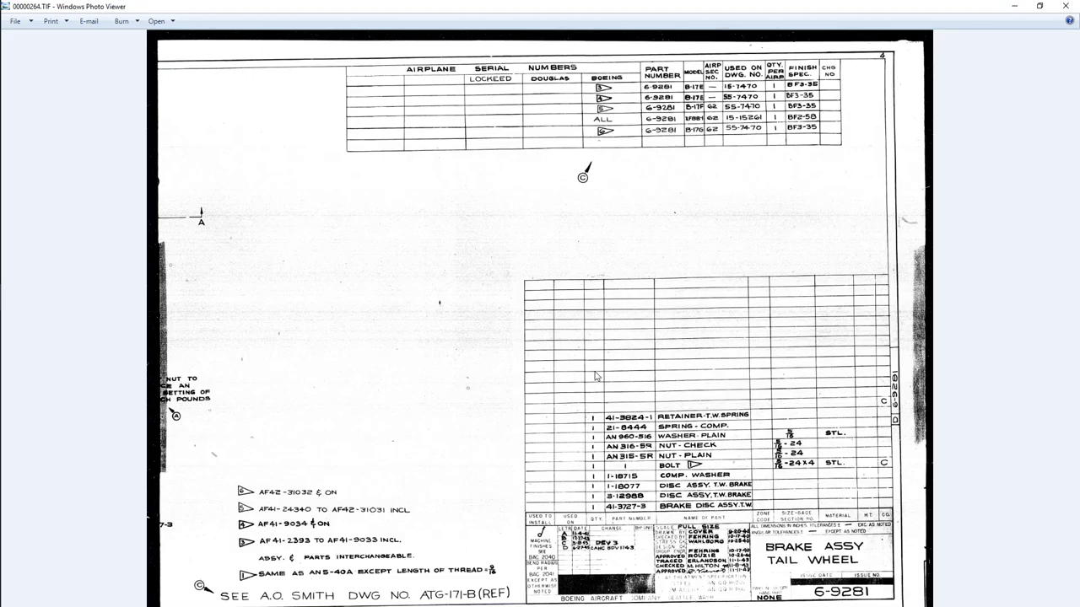
pyautogui.press('Left')
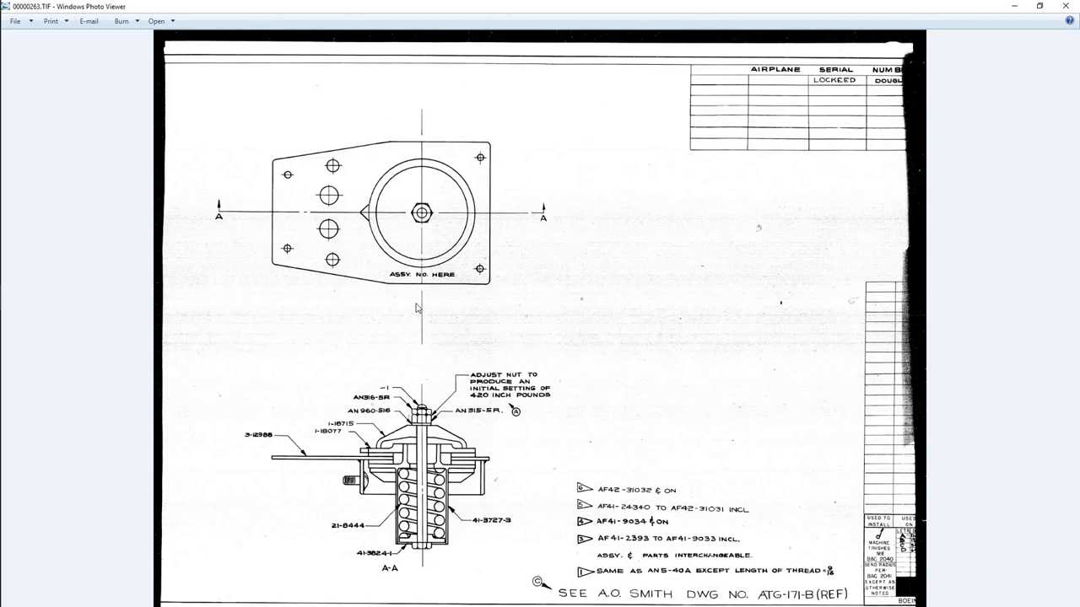
pyautogui.scroll(1, 416, 307)
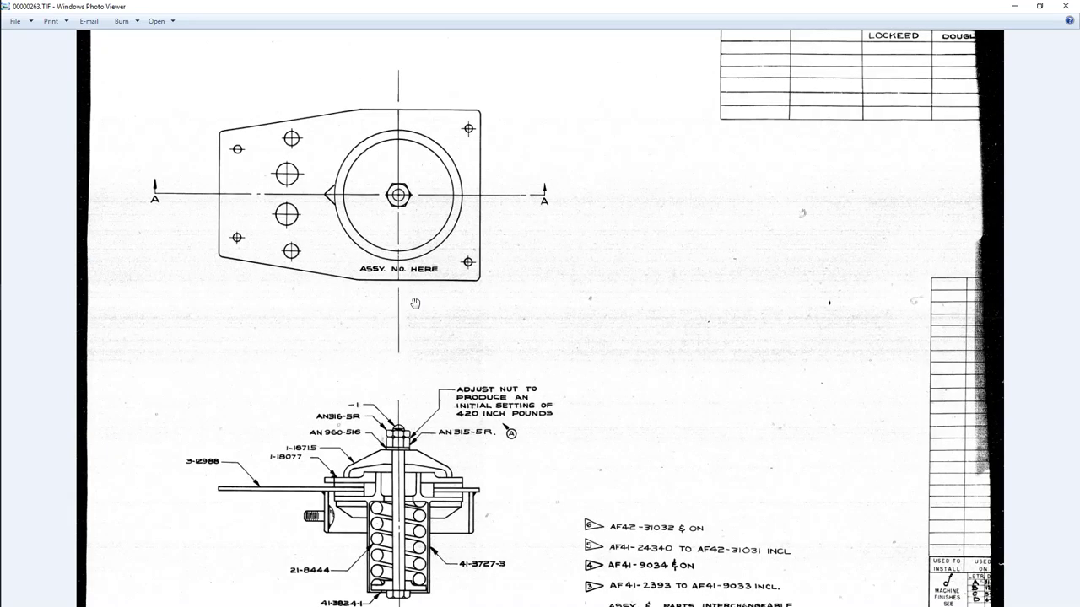
pyautogui.scroll(-1, 544, 510)
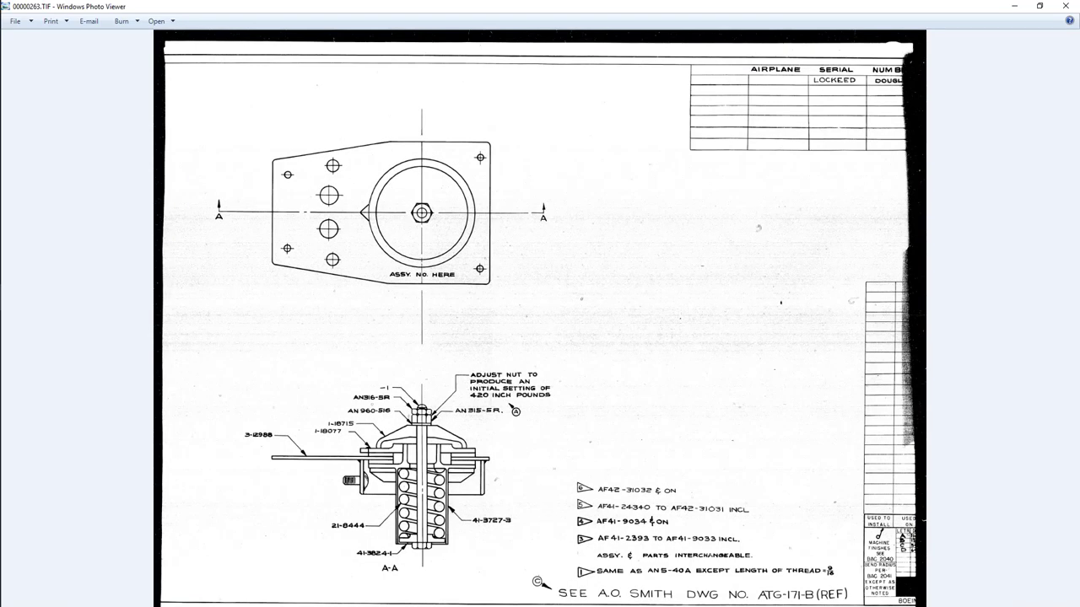
pyautogui.press('Right')
pyautogui.scroll(2, 544, 318)
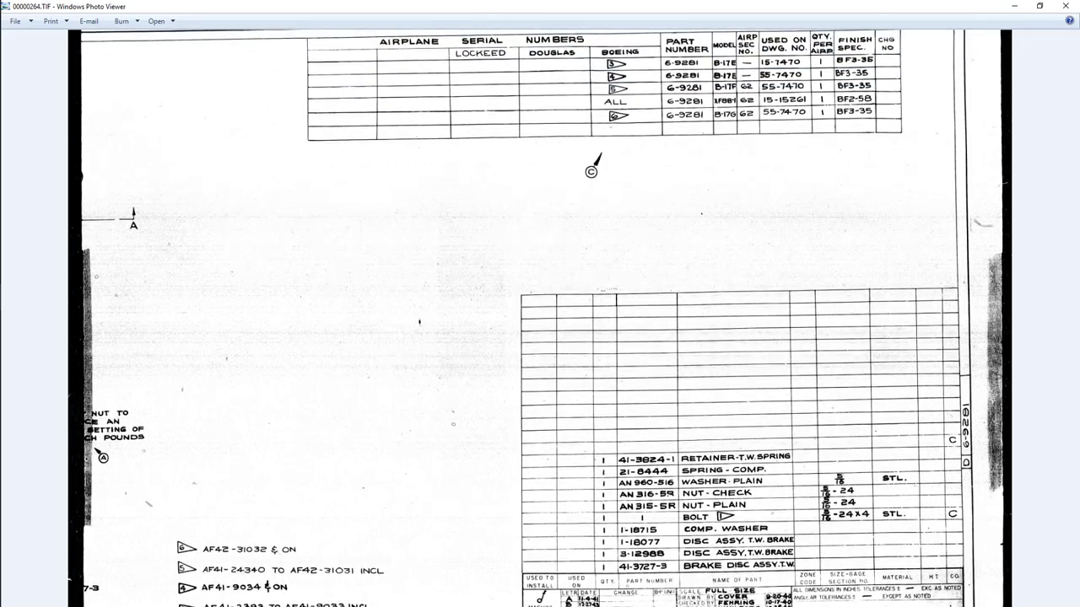
pyautogui.click(1008, 5)
pyautogui.moveTo(665, 351); pyautogui.dragTo(714, 510, button='middle')
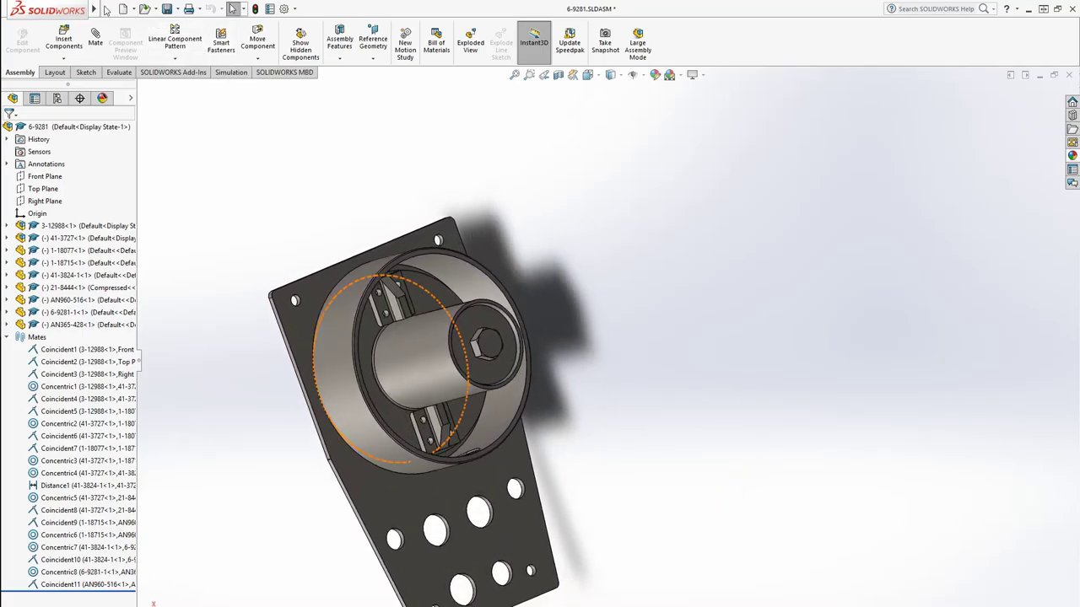
# Step: Start a new sketch from the Sketch tab in the 6-9281 assembly
pyautogui.click(109, 9)
pyautogui.click(368, 159)
pyautogui.click(86, 71)
pyautogui.click(15, 36)
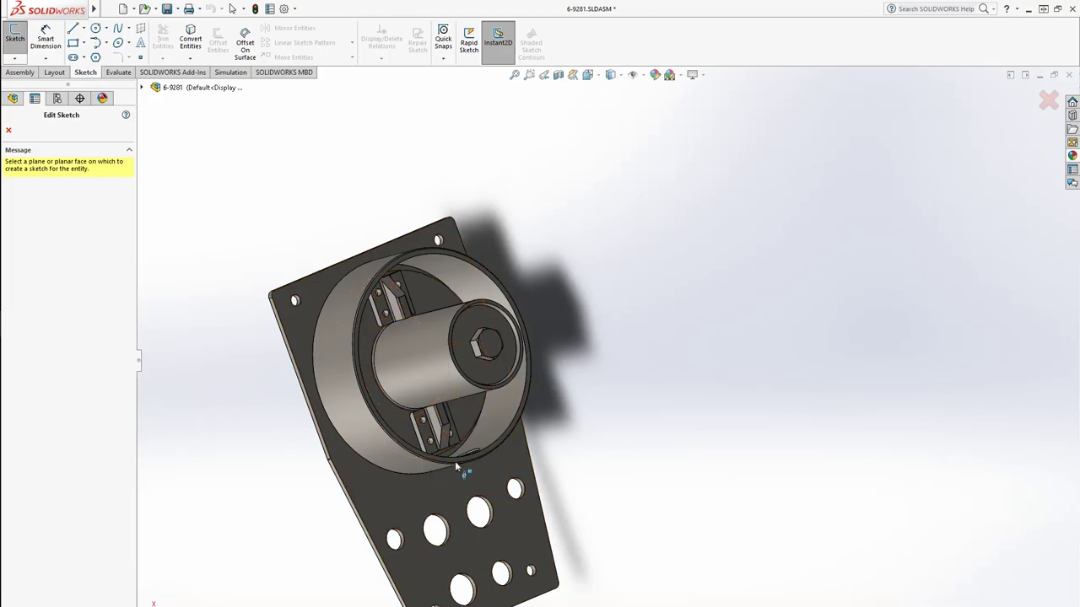
pyautogui.moveTo(454, 460)
pyautogui.mouseDown(button='middle')
pyautogui.moveTo(250, 428)
pyautogui.moveTo(286, 531)
pyautogui.moveTo(323, 587)
pyautogui.mouseUp(button='middle')
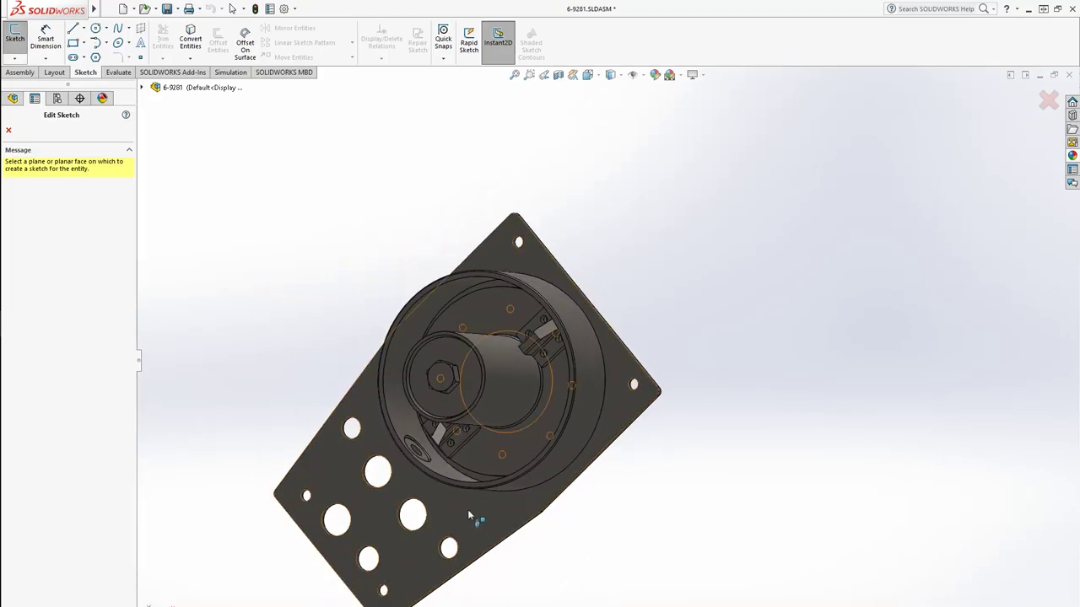
# Step: Check drawing 00000263.TIF, then pick the plate's flat face for Sketch1
pyautogui.moveTo(6, 341)
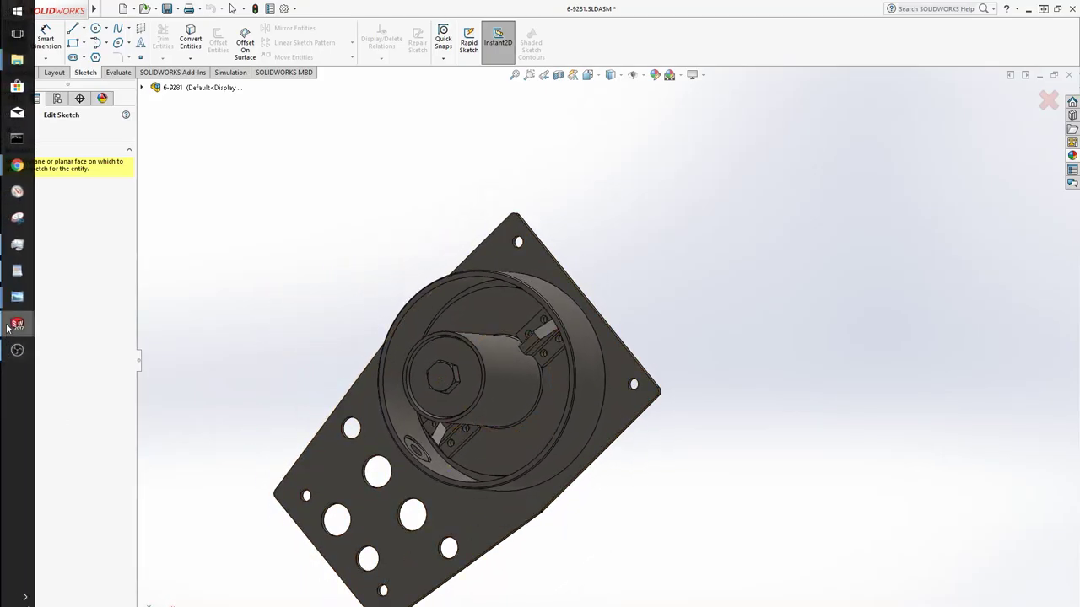
pyautogui.moveTo(7, 308)
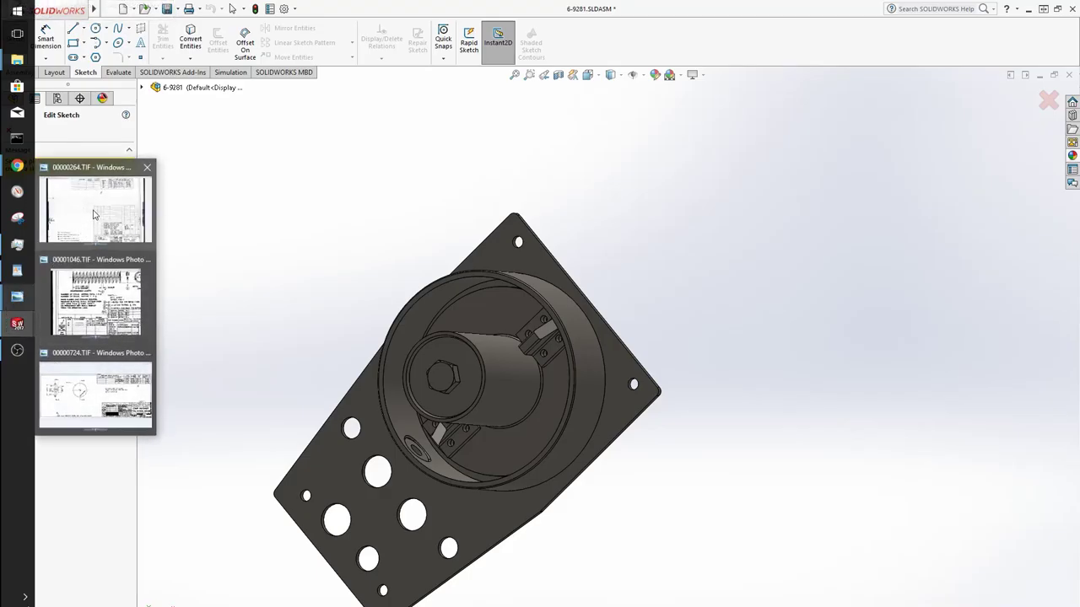
pyautogui.moveTo(97, 291)
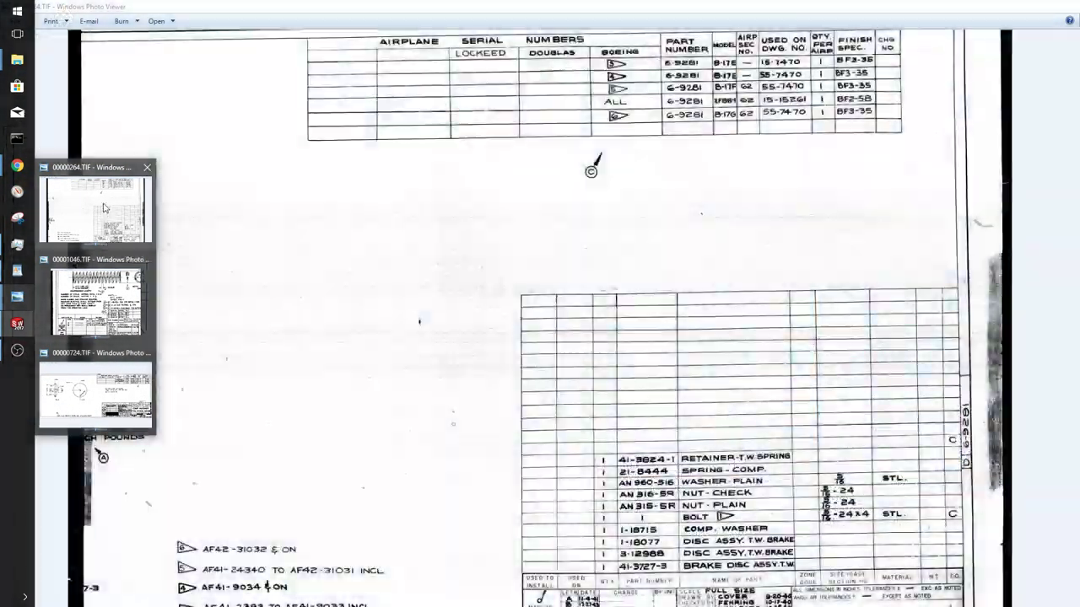
pyautogui.click(95, 206)
pyautogui.press('Left')
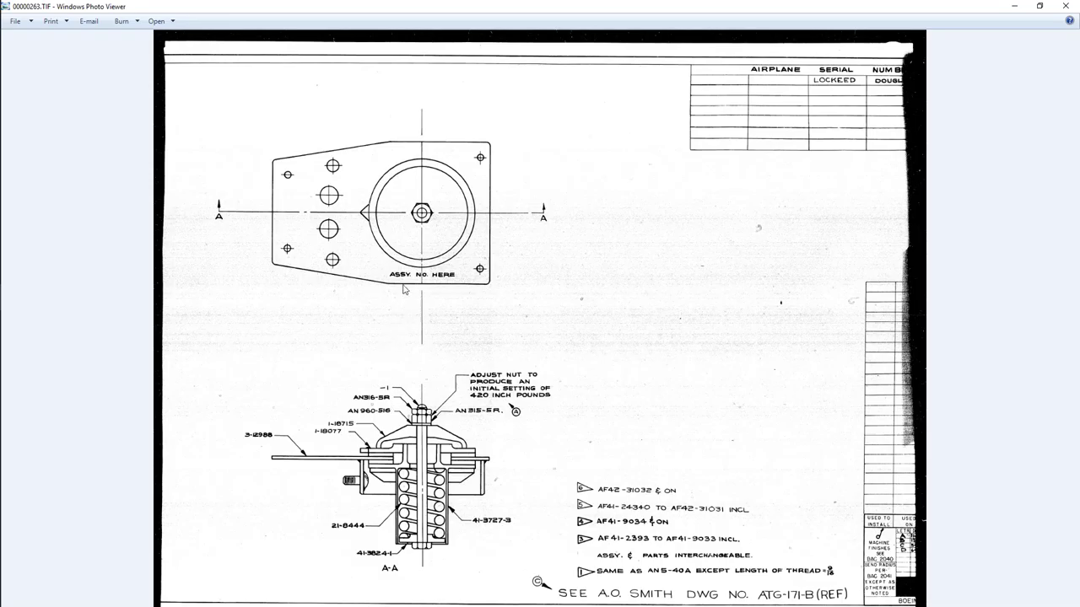
pyautogui.click(1013, 5)
pyautogui.moveTo(262, 338)
pyautogui.mouseDown(button='middle')
pyautogui.moveTo(230, 310)
pyautogui.moveTo(297, 583)
pyautogui.mouseUp(button='middle')
pyautogui.click(297, 583)
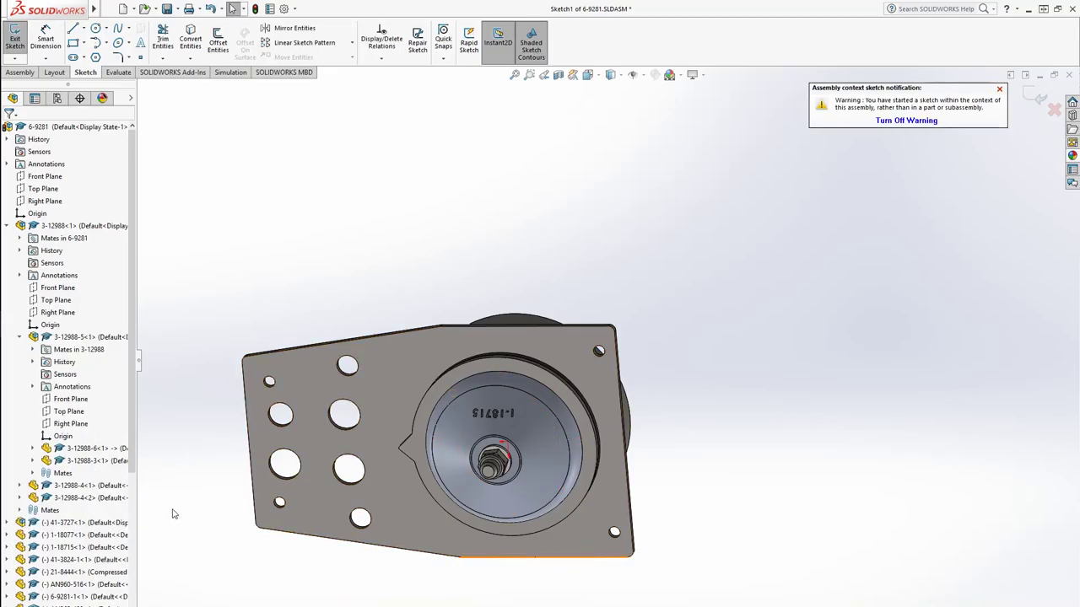
# Step: View the plate face normal and draw a centreline near its bottom edge
pyautogui.press('space')
pyautogui.click(567, 404)
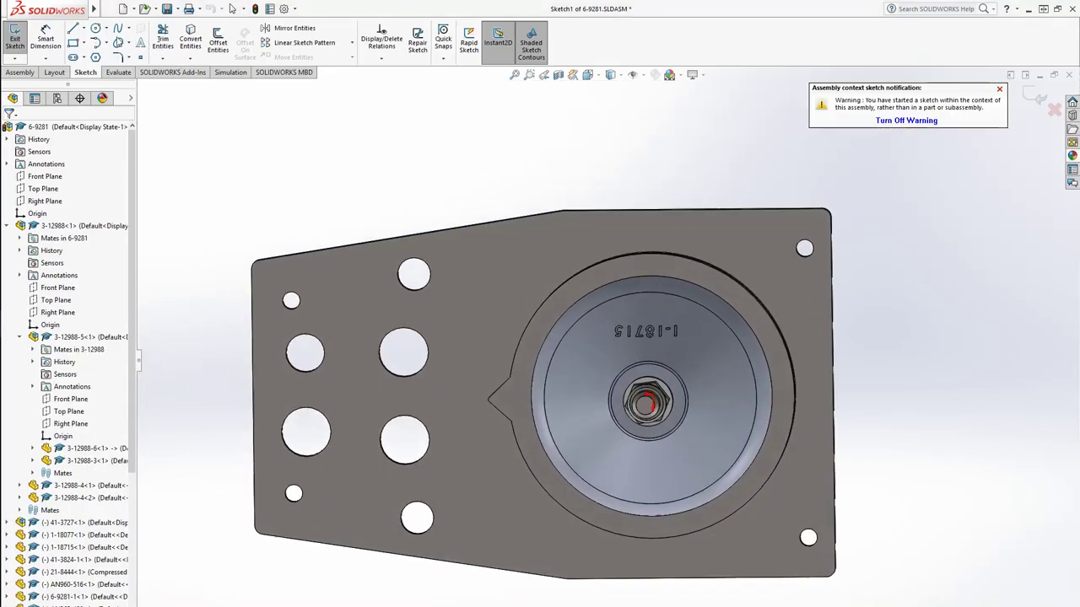
pyautogui.click(83, 28)
pyautogui.click(98, 56)
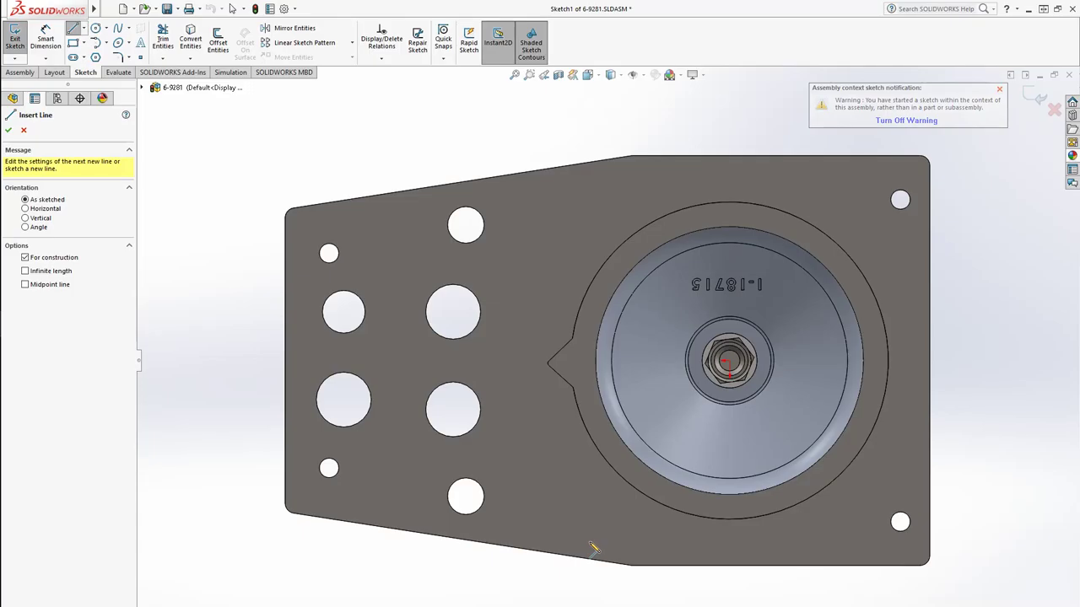
pyautogui.click(591, 542)
pyautogui.click(890, 542)
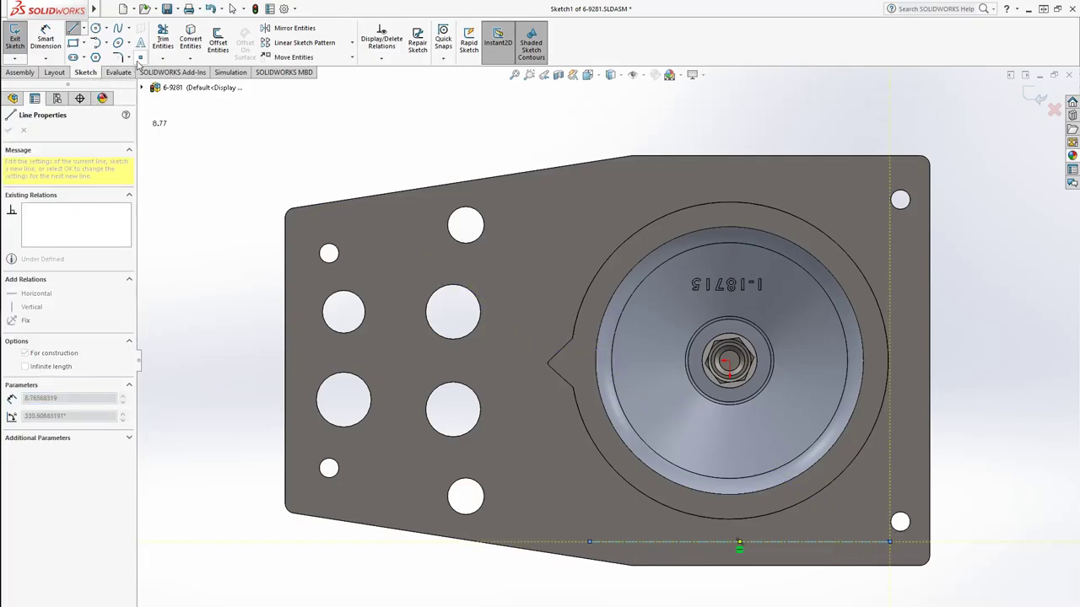
pyautogui.click(140, 43)
# Step: Add sketch text 6-9281 on the centreline in BernhardGothicSGOT Std Heavy, 0.125in high
pyautogui.click(686, 542)
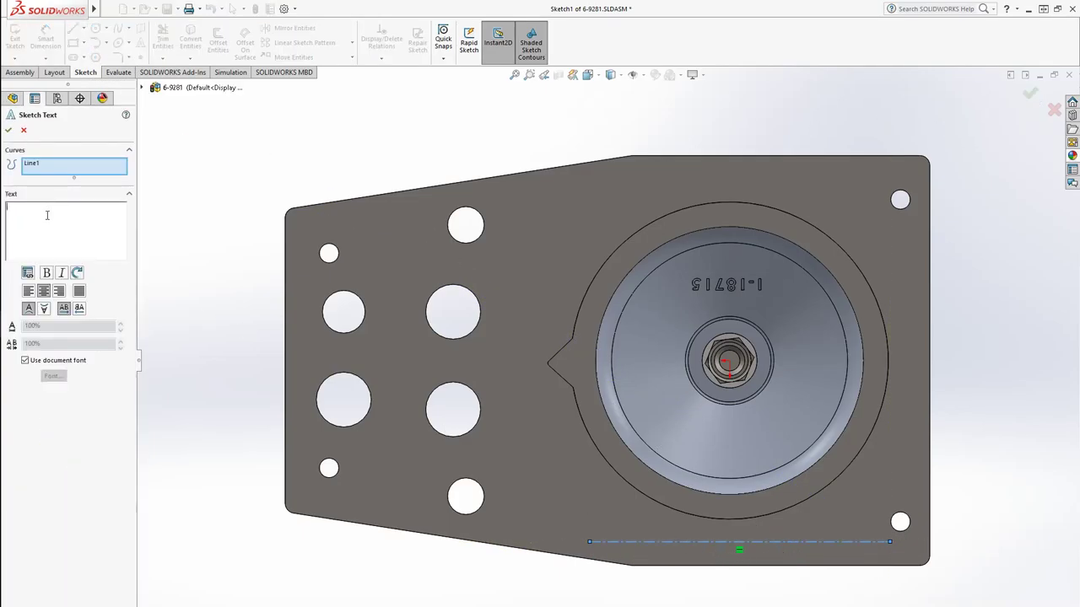
pyautogui.write('6-9281')
pyautogui.click(58, 361)
pyautogui.click(53, 376)
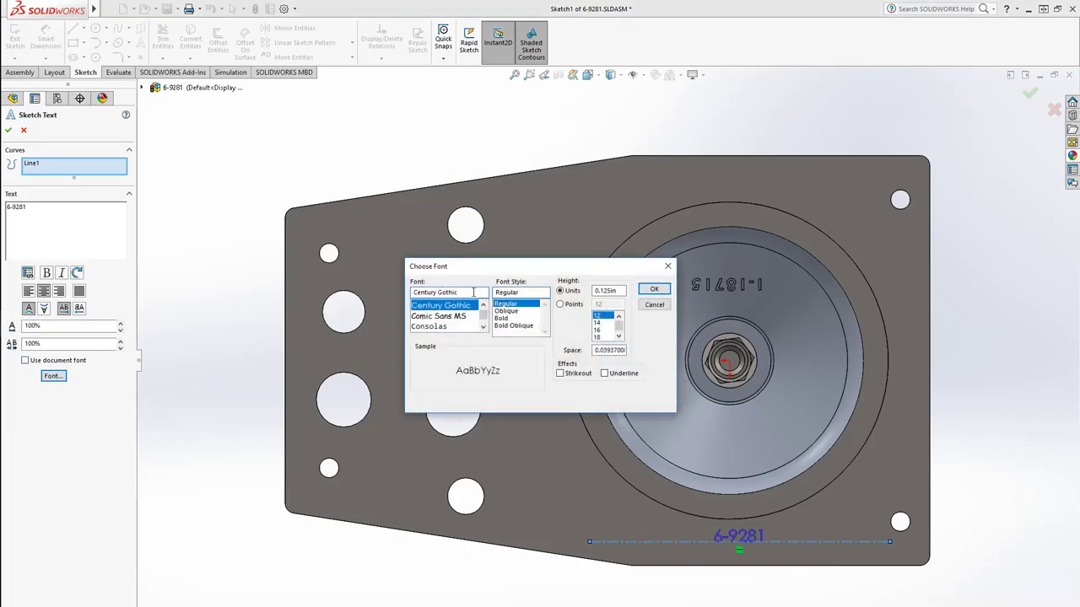
pyautogui.write('bern')
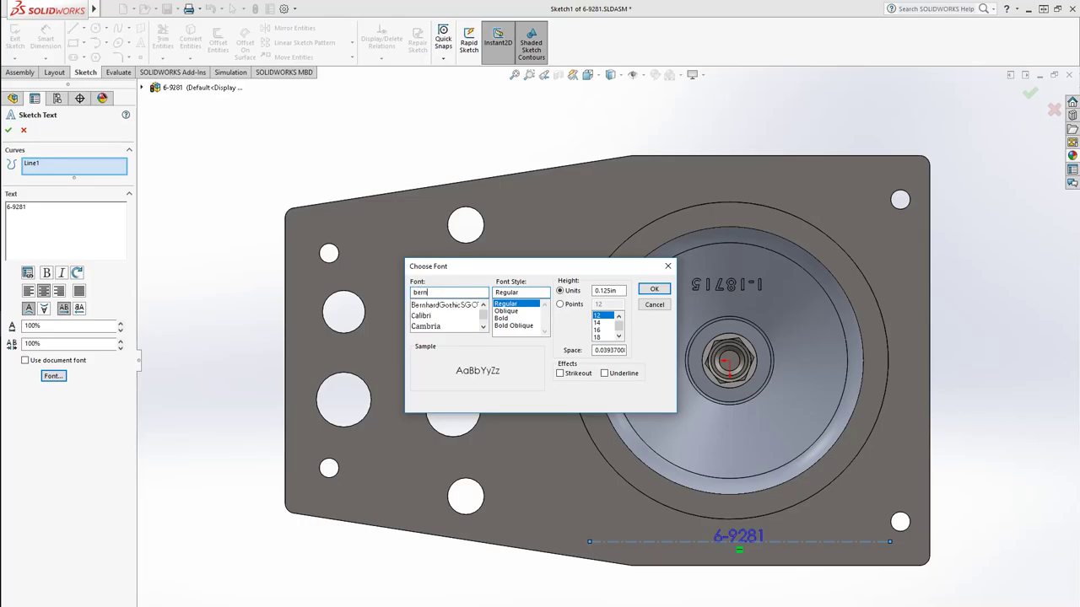
pyautogui.click(473, 306)
pyautogui.click(510, 310)
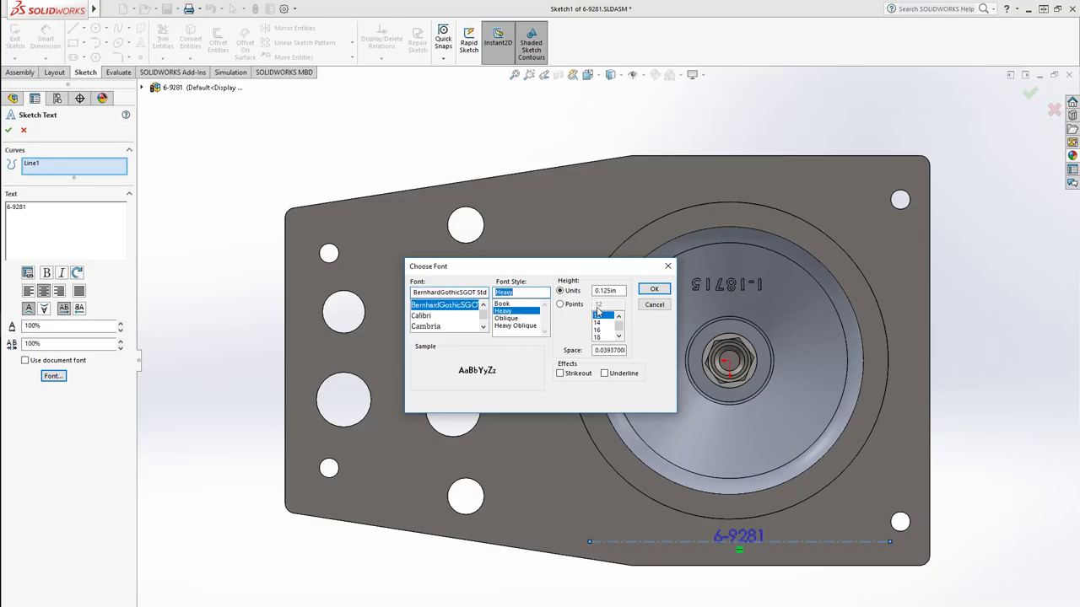
pyautogui.doubleClick(615, 290)
pyautogui.click(654, 289)
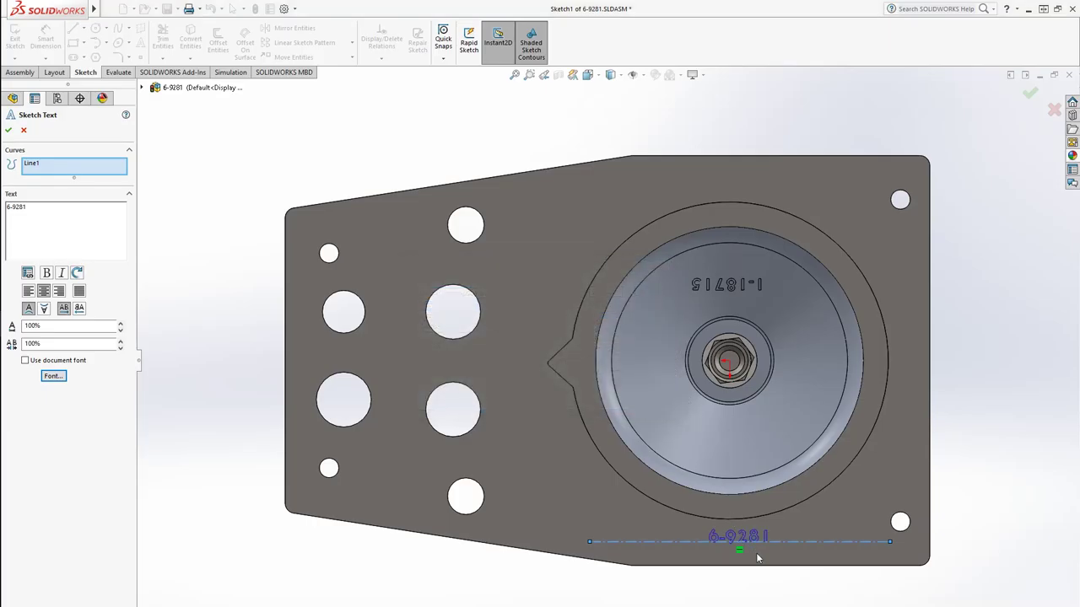
# Step: Set the text spacing to 130%, confirm it, and nudge the centreline lower
pyautogui.click(120, 340)
pyautogui.click(120, 341)
pyautogui.press('Return')
pyautogui.moveTo(589, 547)
pyautogui.mouseDown()
pyautogui.moveTo(592, 579)
pyautogui.moveTo(608, 561)
pyautogui.moveTo(596, 553)
pyautogui.mouseUp()
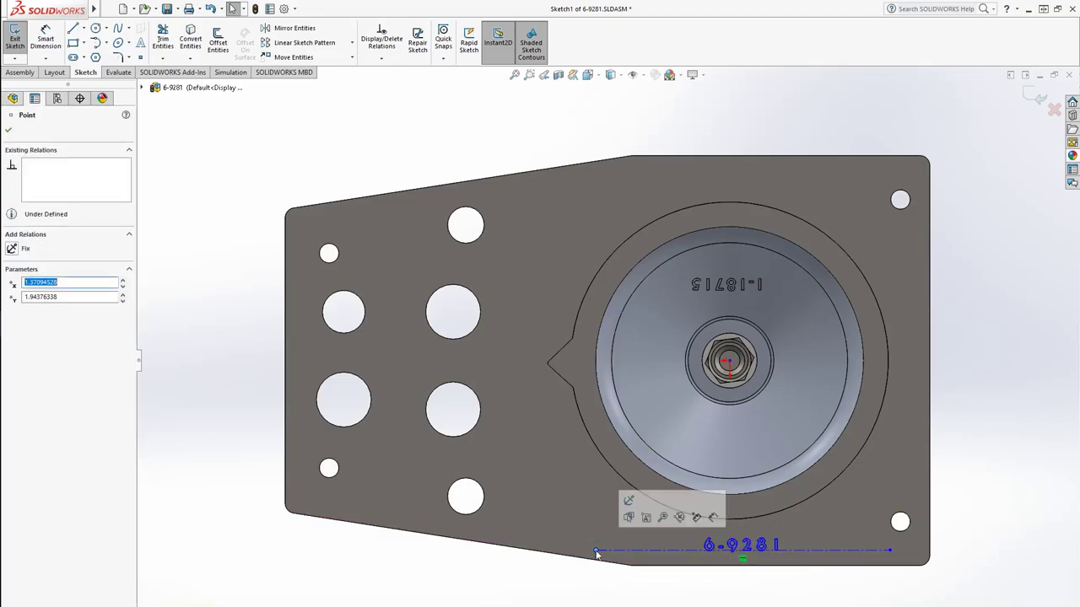
pyautogui.click(641, 601)
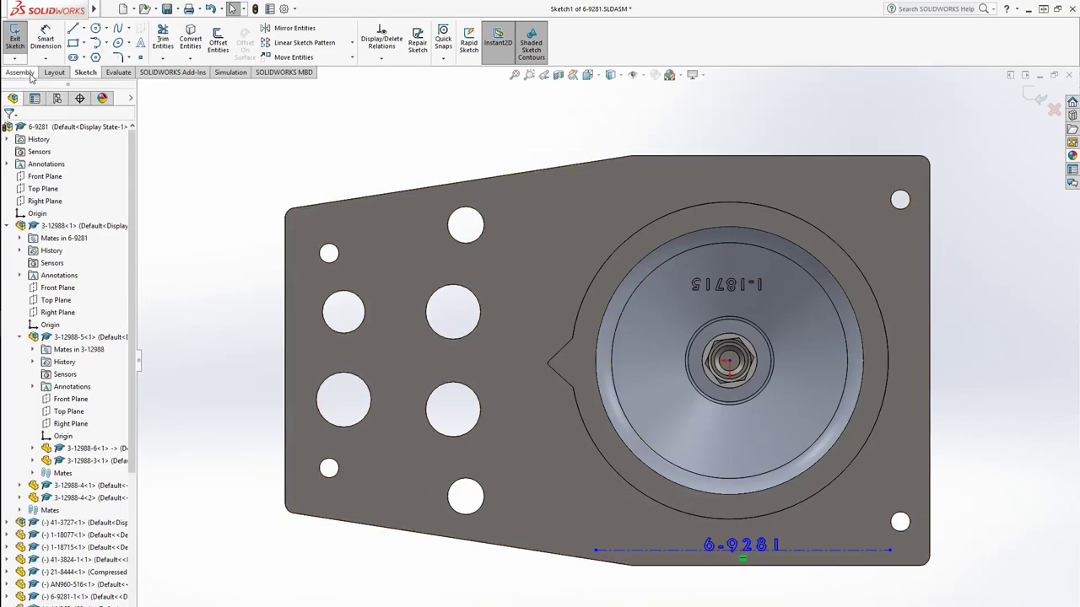
# Step: Cut the 6-9281 text sketch into the plate as an assembly extrude, 0.015in deep
pyautogui.click(174, 8)
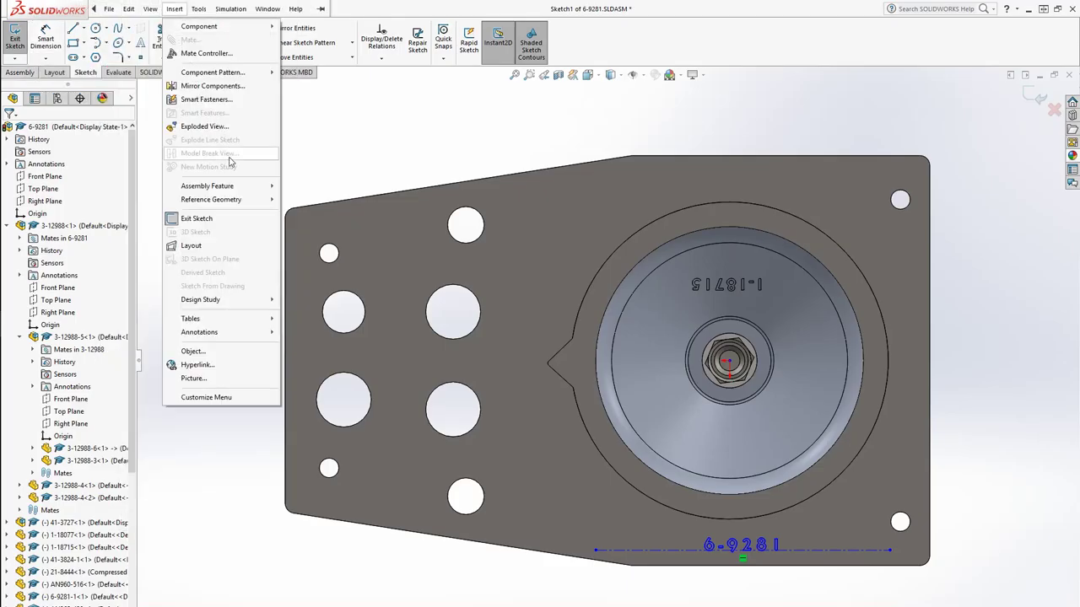
pyautogui.moveTo(241, 185)
pyautogui.moveTo(340, 221)
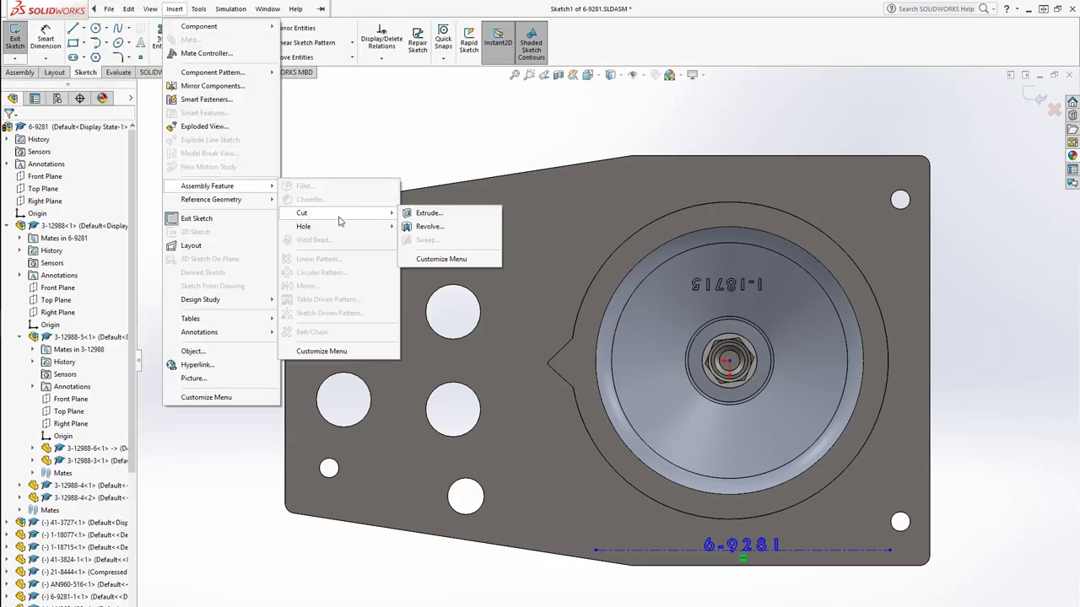
pyautogui.click(429, 213)
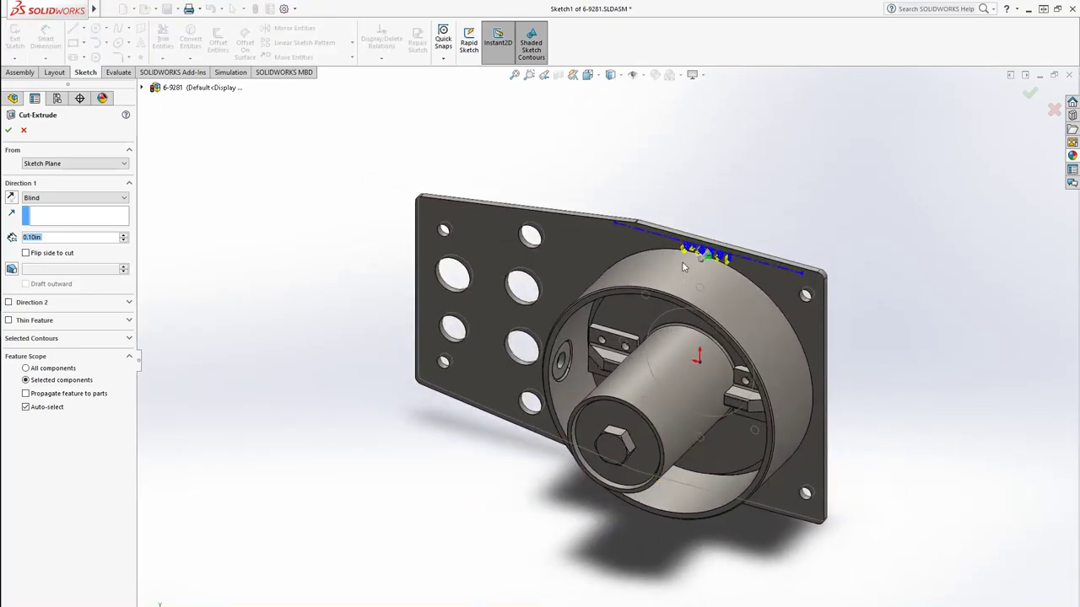
pyautogui.moveTo(683, 267); pyautogui.dragTo(104, 293, button='middle')
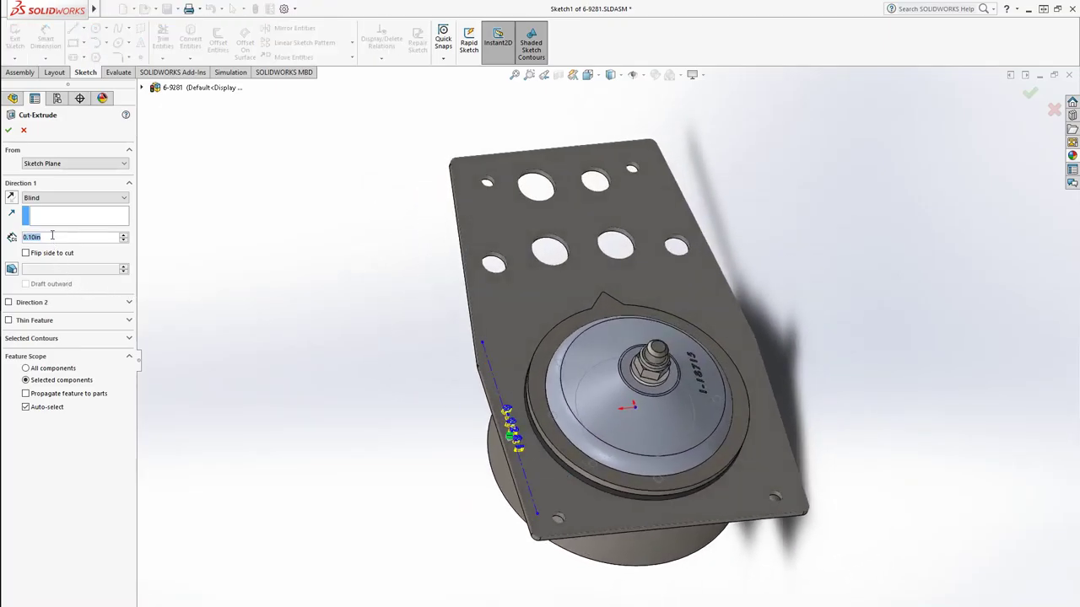
pyautogui.write('0.01')
pyautogui.press('Return')
pyautogui.scroll(-6, 539, 427)
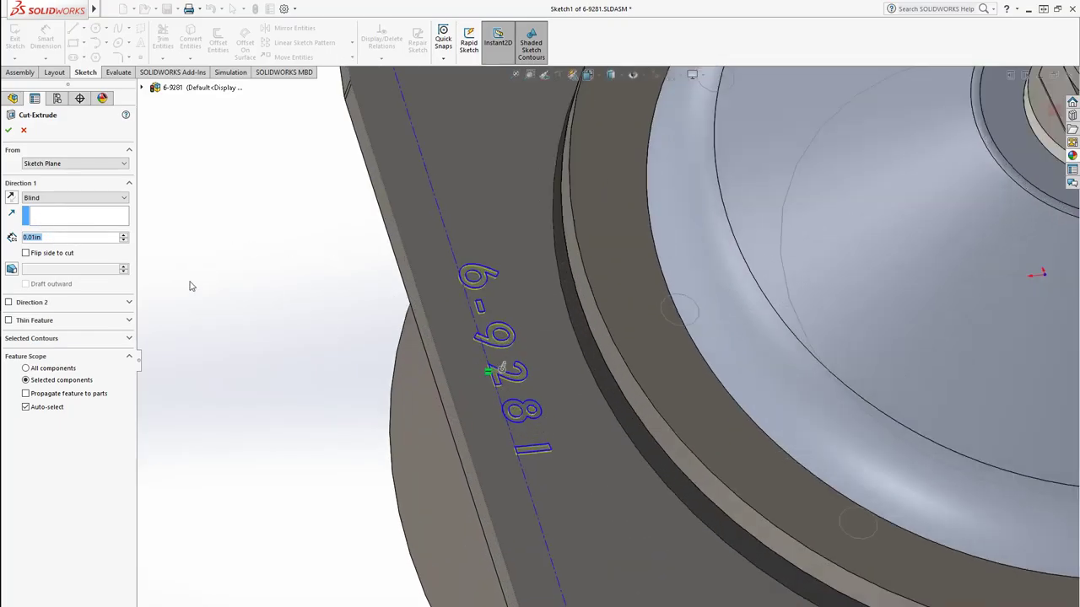
pyautogui.write('0.015')
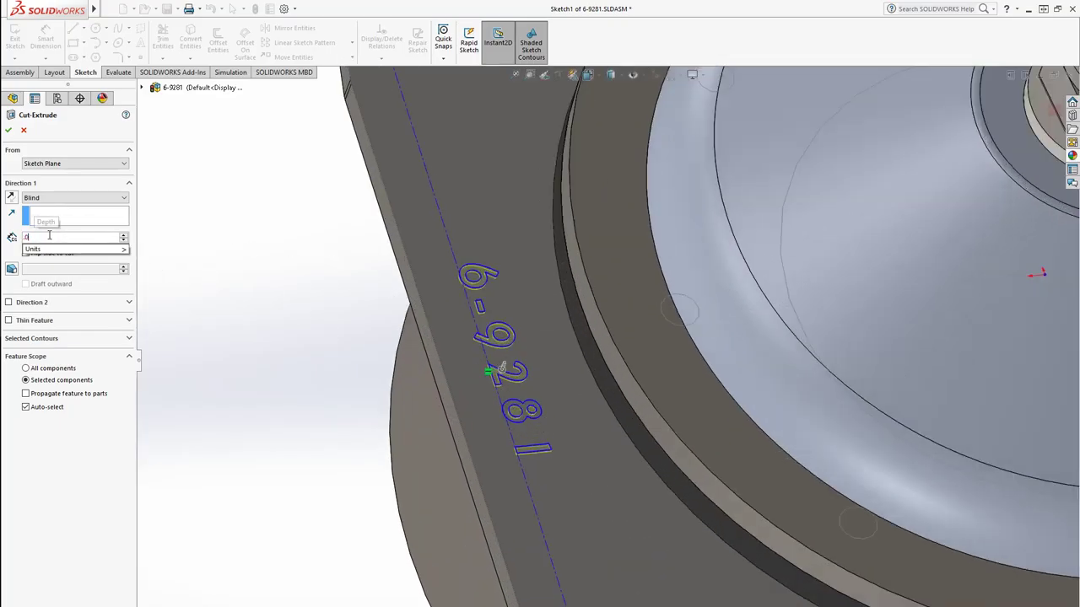
pyautogui.press('Return')
pyautogui.press('Return')
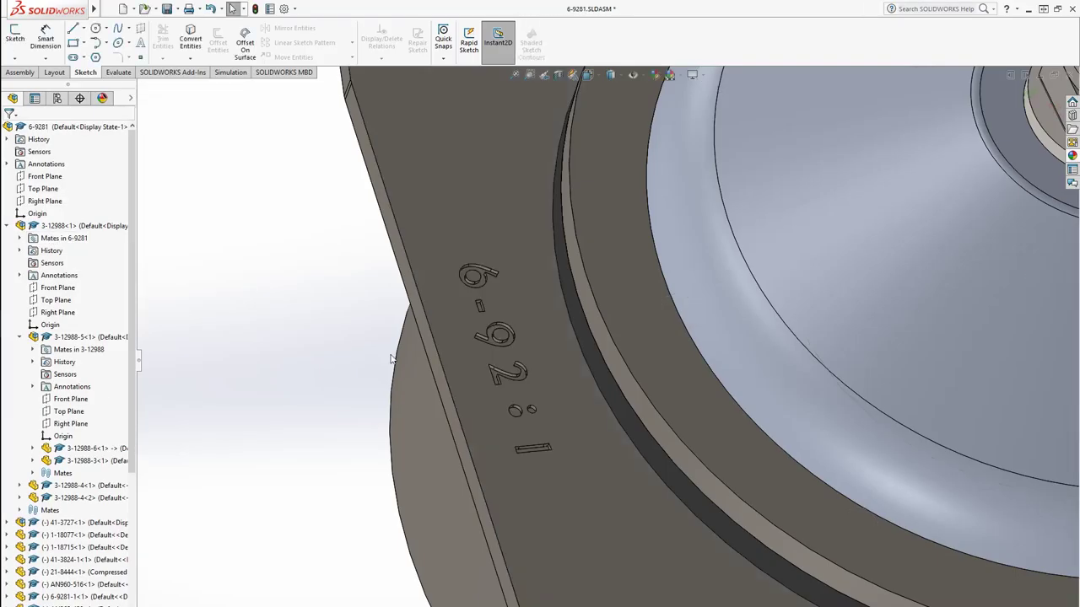
pyautogui.moveTo(359, 391); pyautogui.dragTo(448, 504, button='middle')
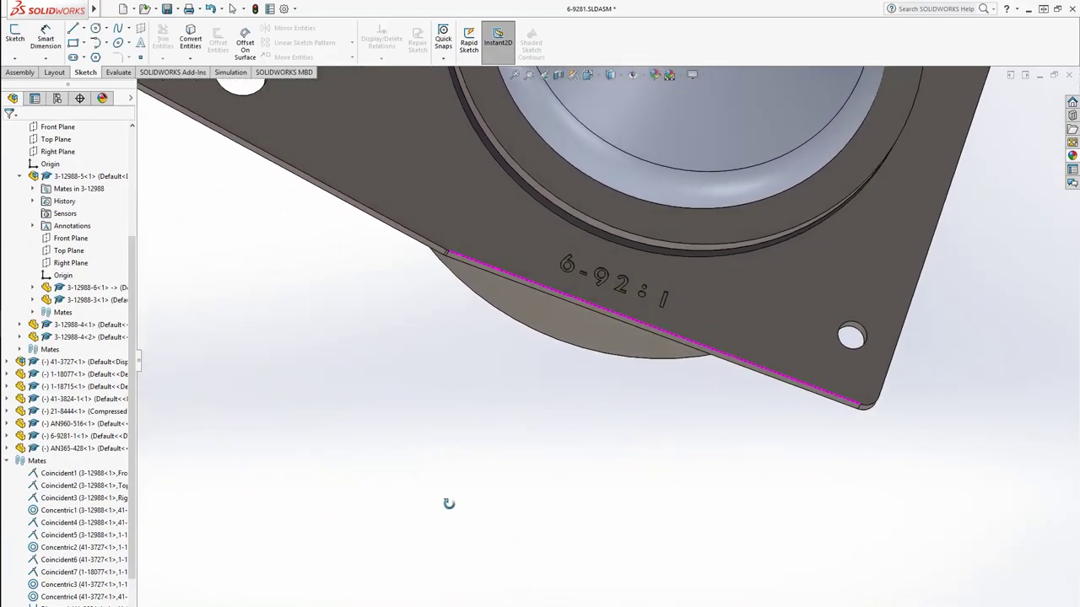
pyautogui.scroll(-5, 631, 295)
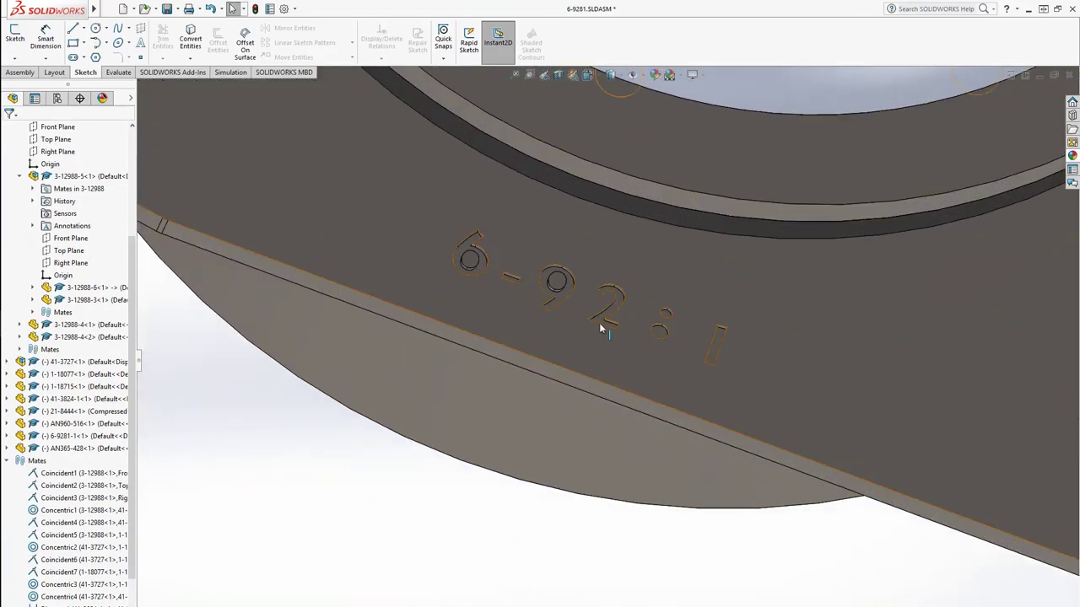
pyautogui.moveTo(3, 413)
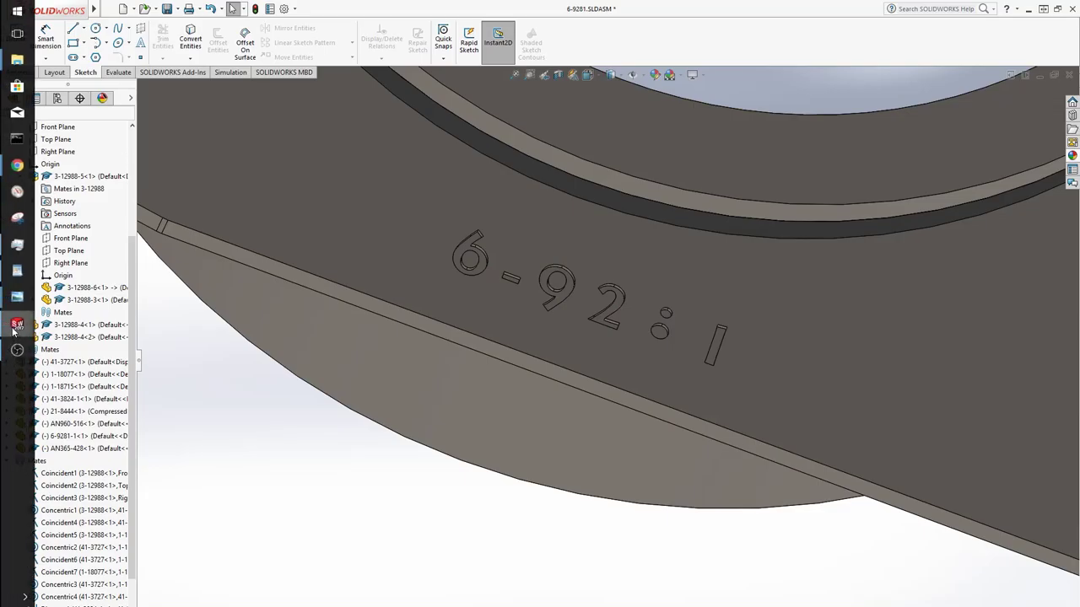
pyautogui.moveTo(13, 332)
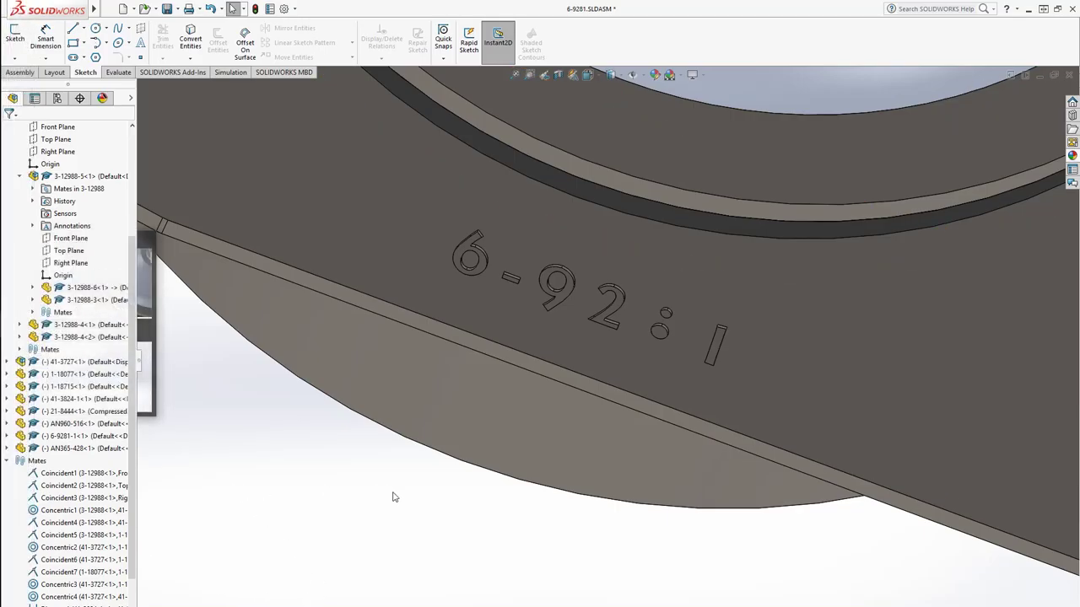
pyautogui.scroll(5, 393, 497)
pyautogui.moveTo(448, 460); pyautogui.dragTo(410, 385, button='middle')
pyautogui.scroll(-5, 404, 422)
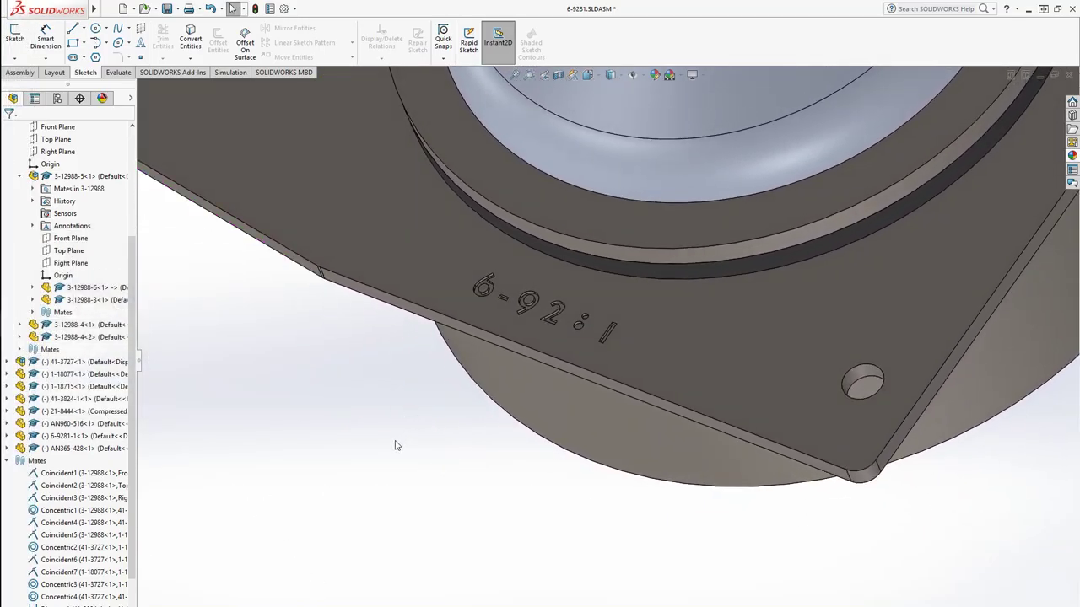
pyautogui.moveTo(7, 394)
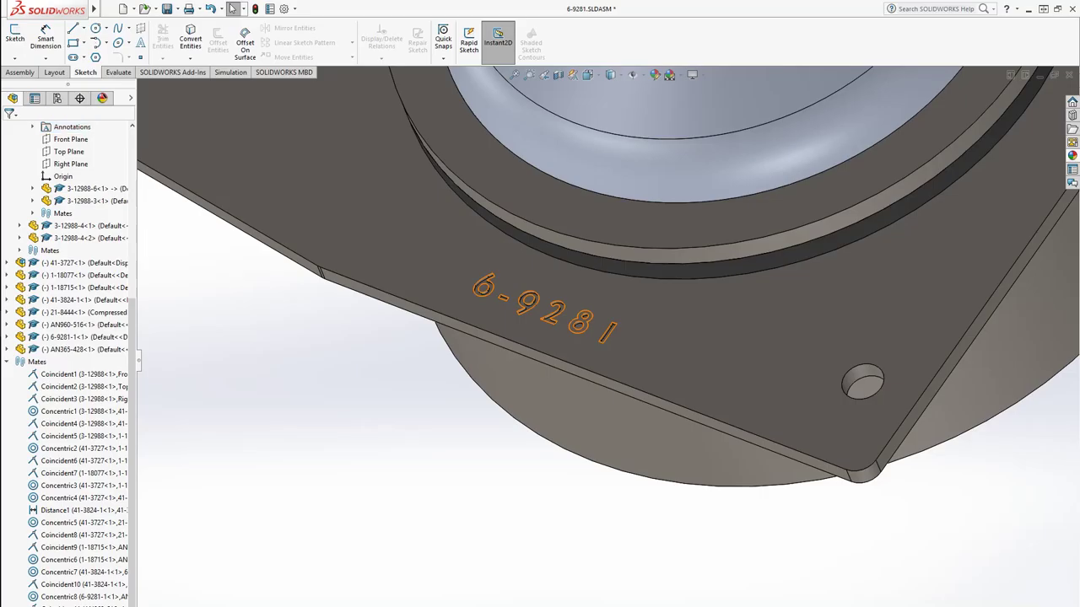
# Step: Edit Sketch1 to make the 6-9281 text 0.15 high, then exit the sketch
pyautogui.click(561, 338)
pyautogui.click(582, 308)
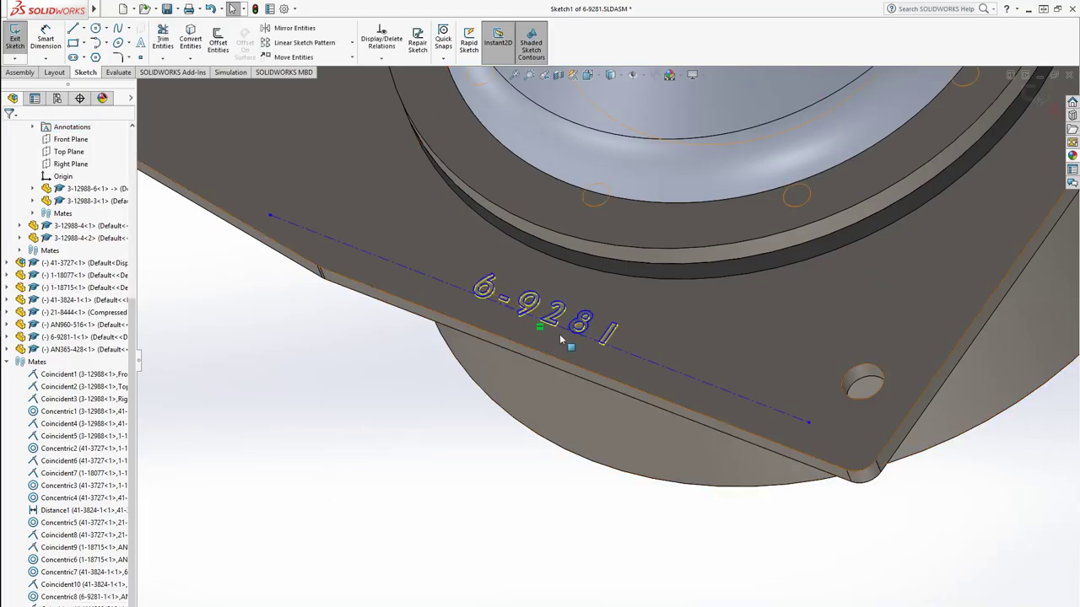
pyautogui.doubleClick(588, 329)
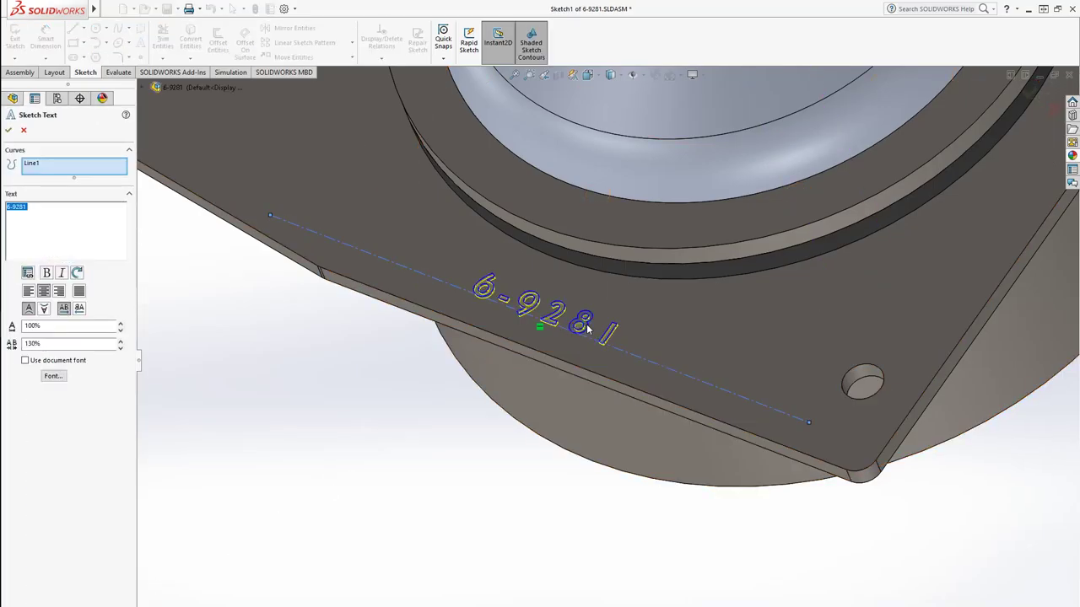
pyautogui.click(56, 376)
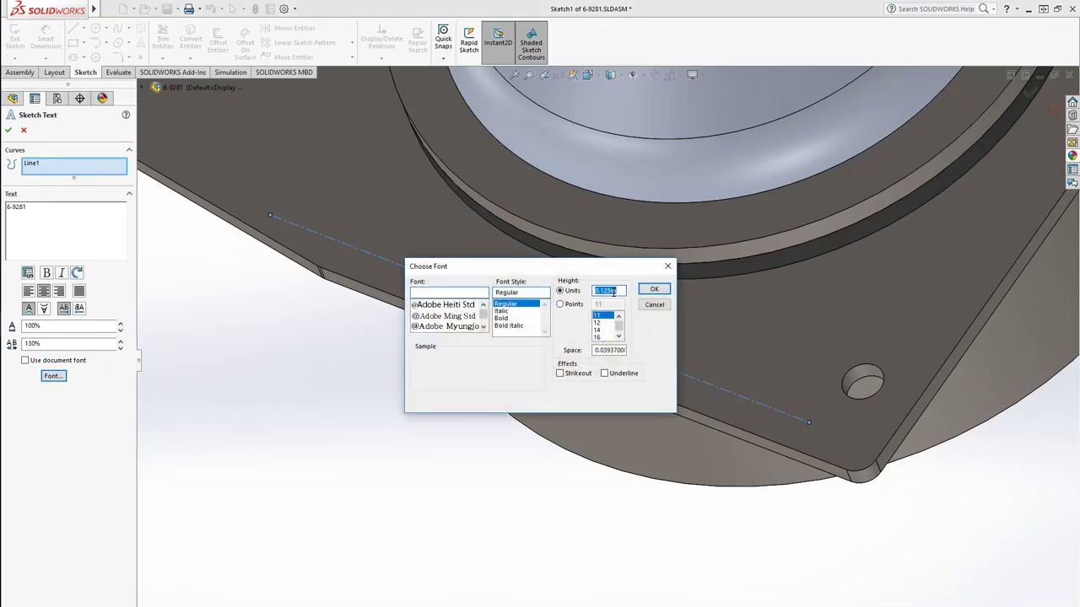
pyautogui.press('Return')
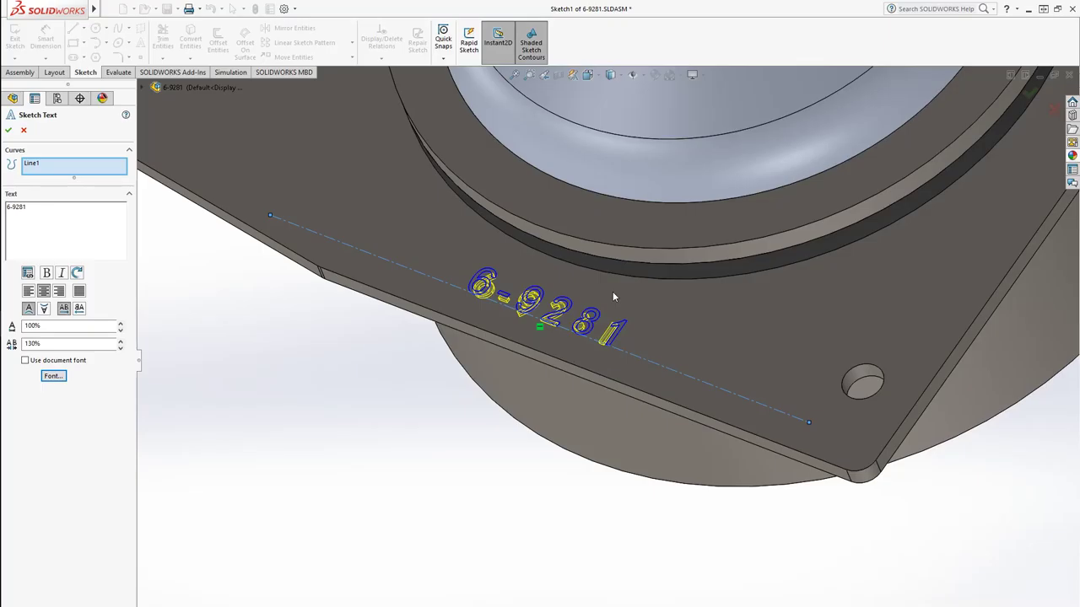
pyautogui.click(9, 130)
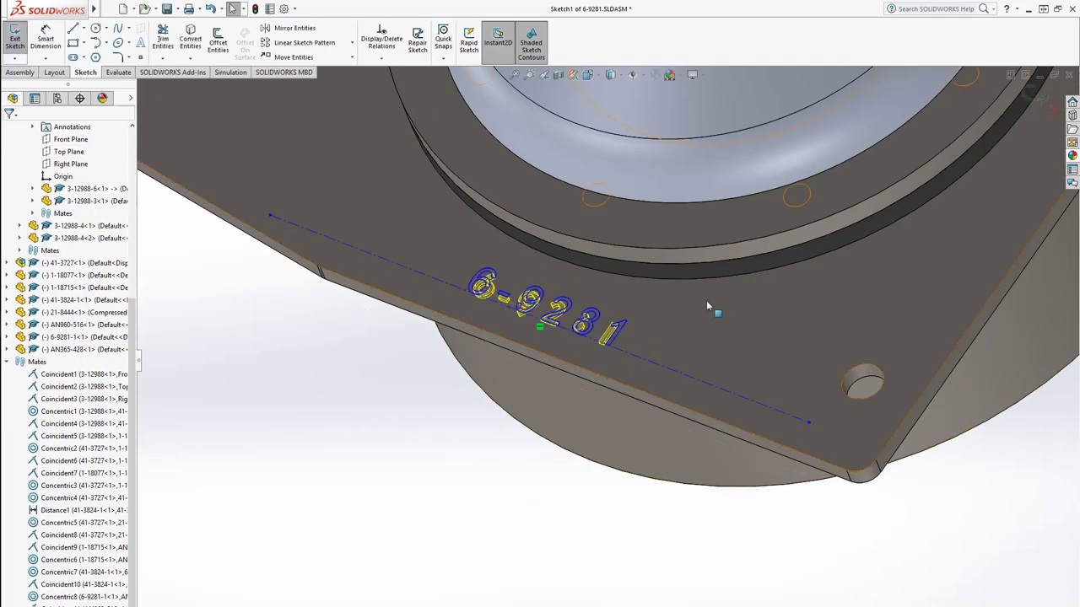
pyautogui.click(1011, 75)
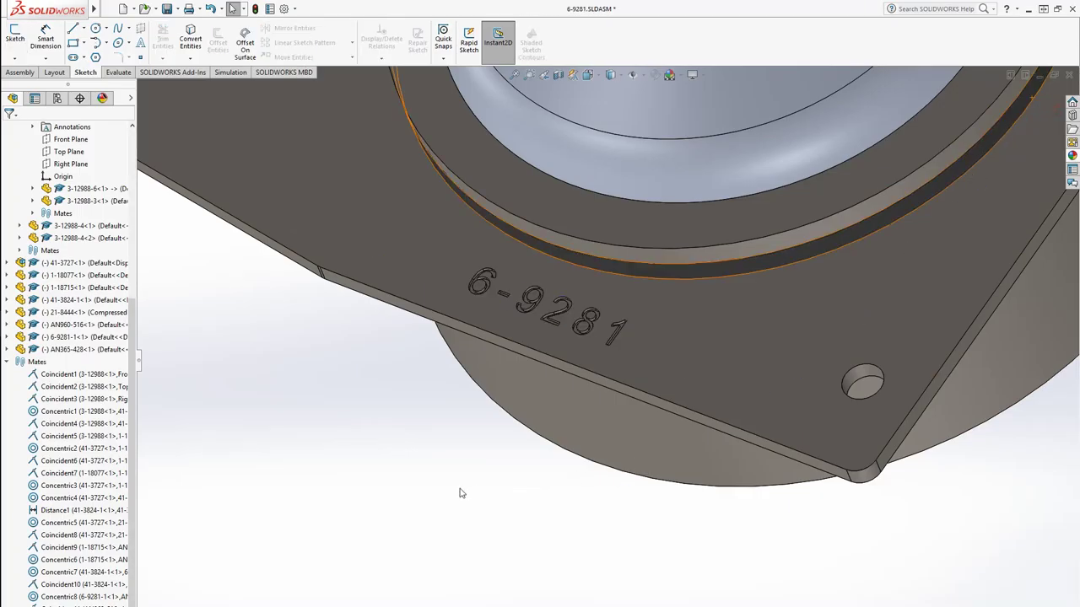
# Step: Zoom to fit and snap to the Front view of the plate
pyautogui.hotkey('ctrl', 'shift', 'z')
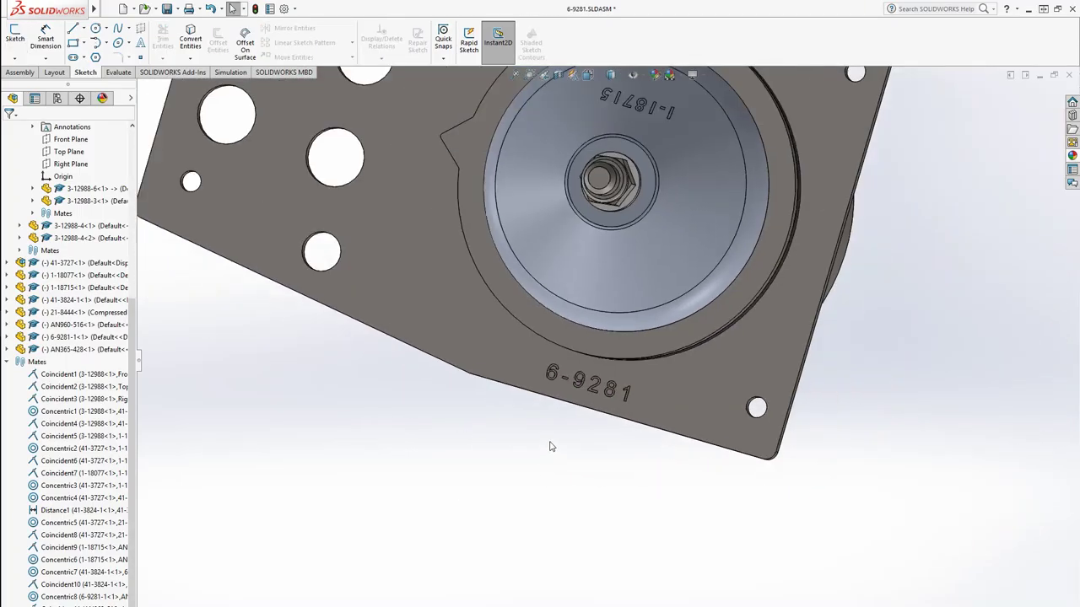
pyautogui.moveTo(567, 403); pyautogui.dragTo(599, 557, button='middle')
pyautogui.hotkey('ctrl', '1')
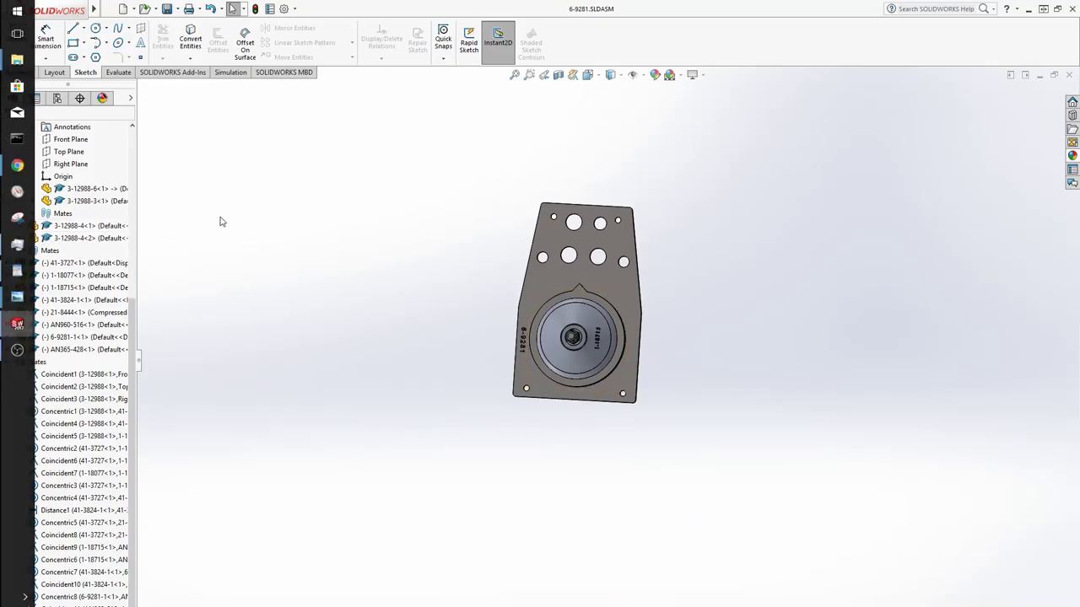
# Step: Enable the PhotoView 360 add-in and open its Preview Window with perspective view
pyautogui.click(177, 74)
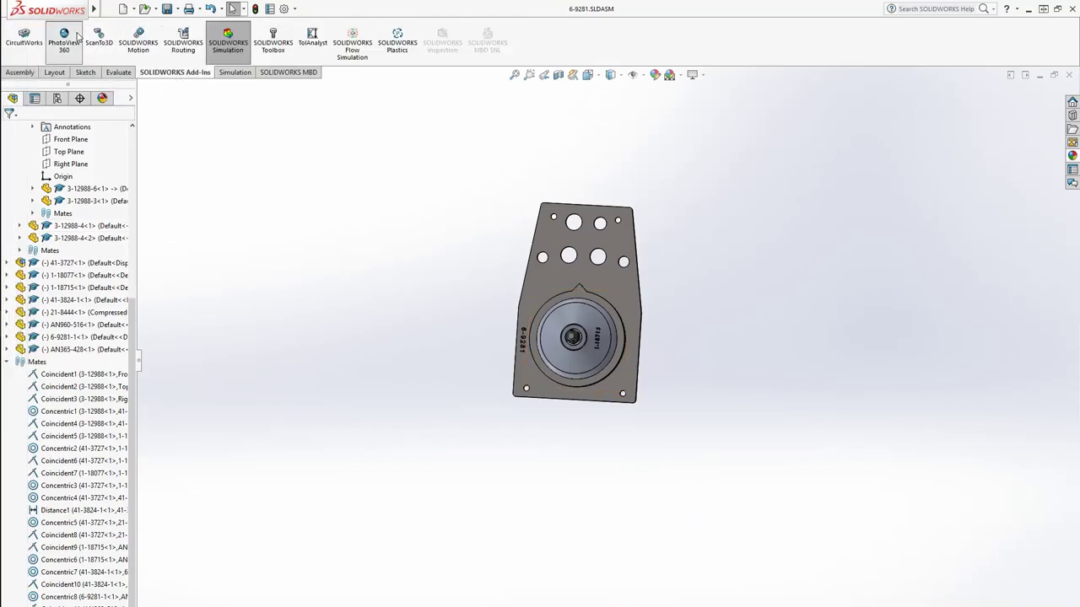
pyautogui.click(76, 36)
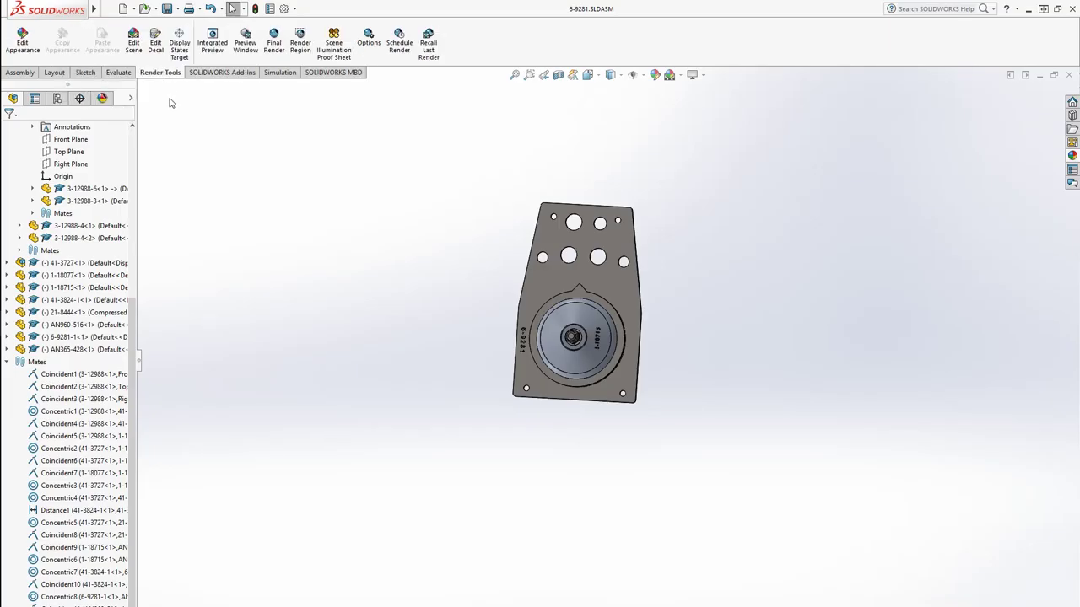
pyautogui.click(246, 46)
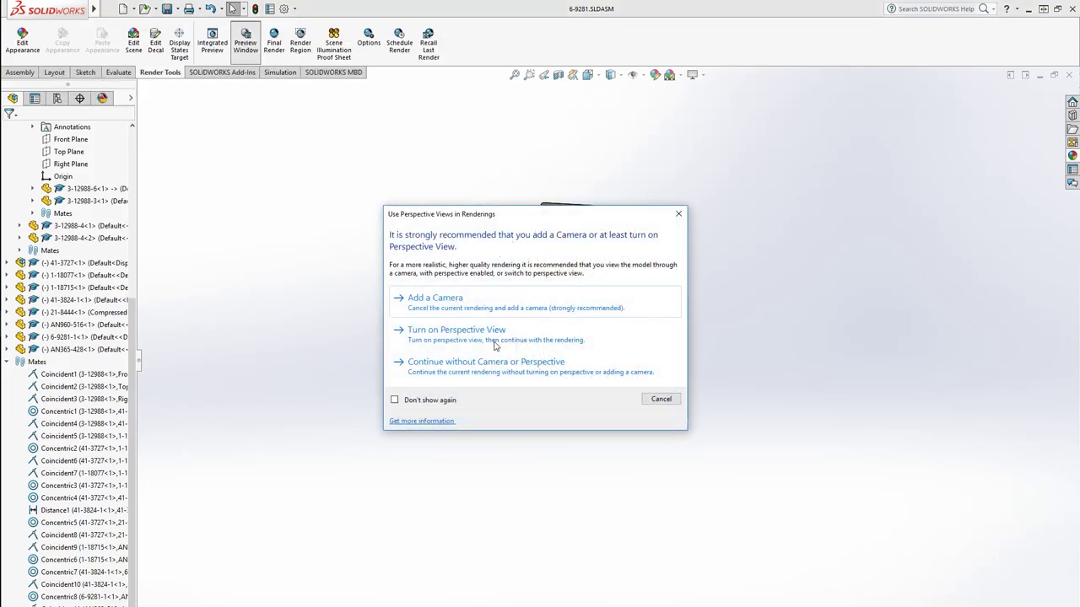
pyautogui.click(494, 332)
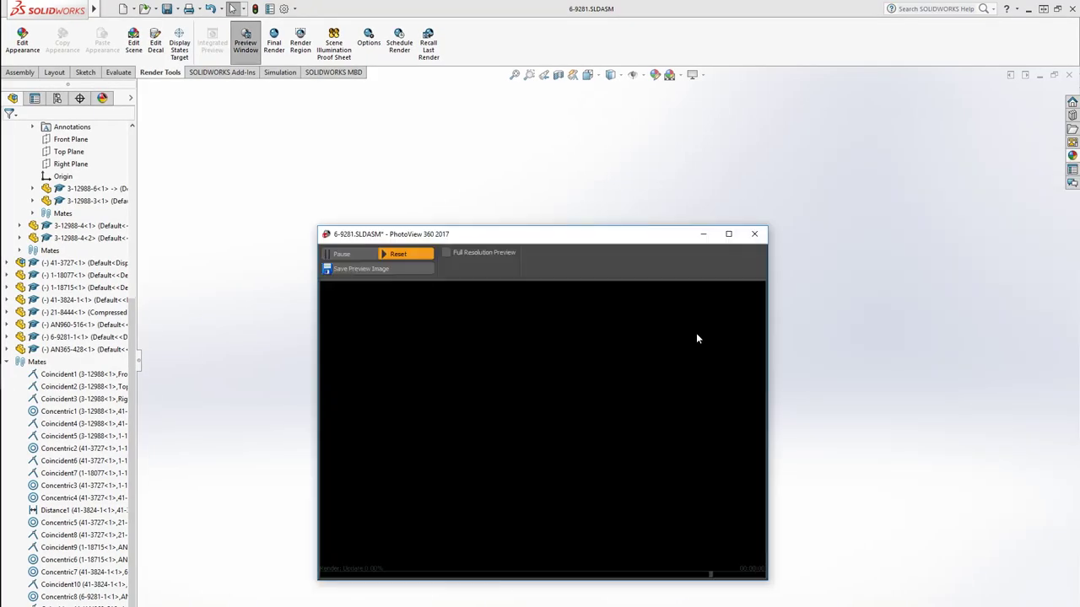
pyautogui.moveTo(611, 242); pyautogui.dragTo(783, 159)
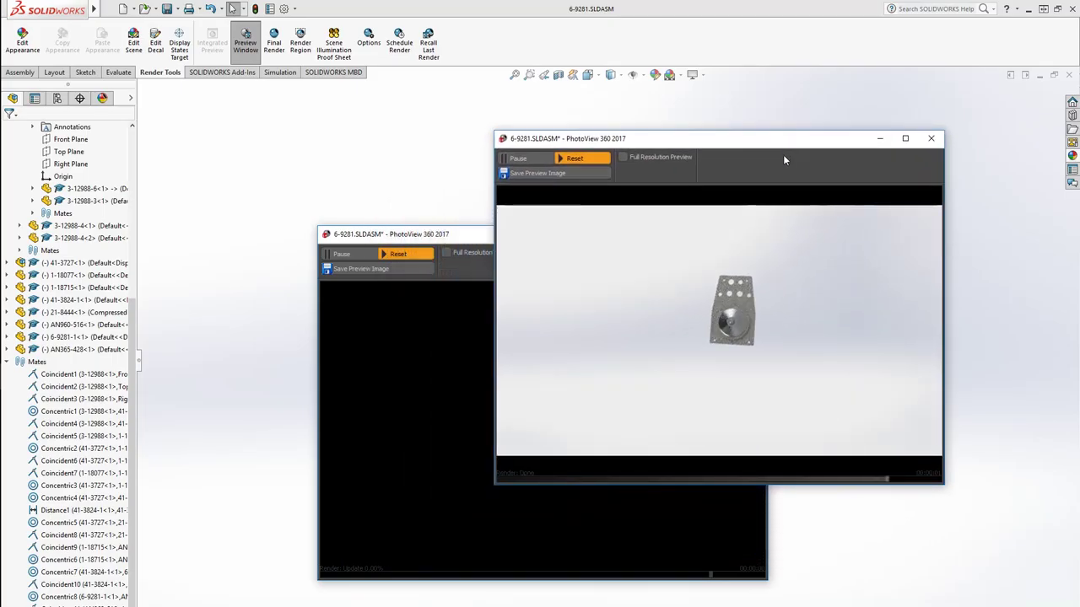
# Step: Zoom and pan the model to frame the brake plate in the preview
pyautogui.click(247, 473)
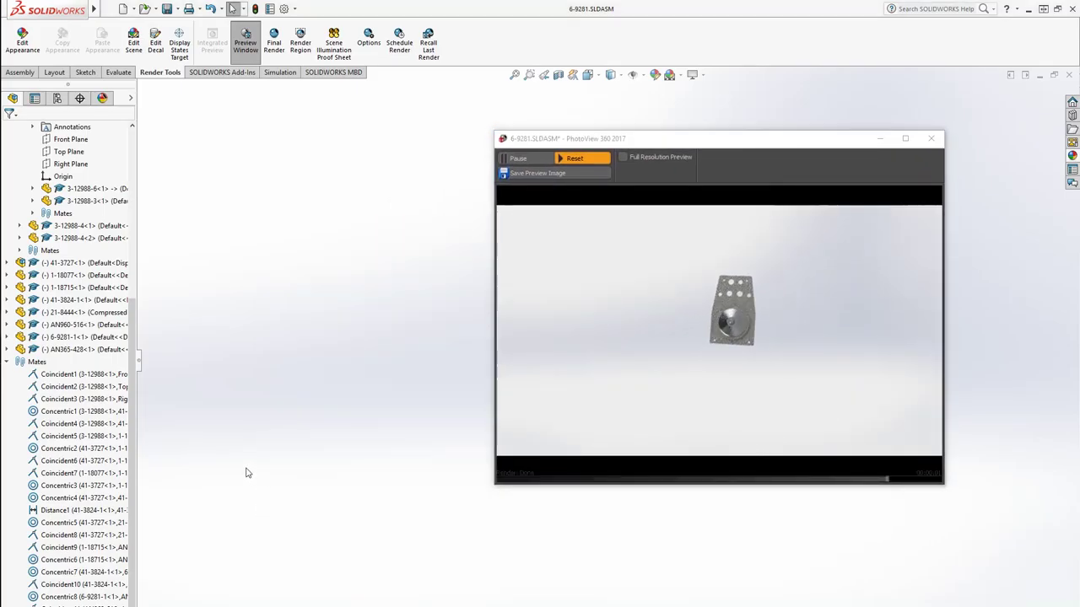
pyautogui.scroll(-5, 411, 422)
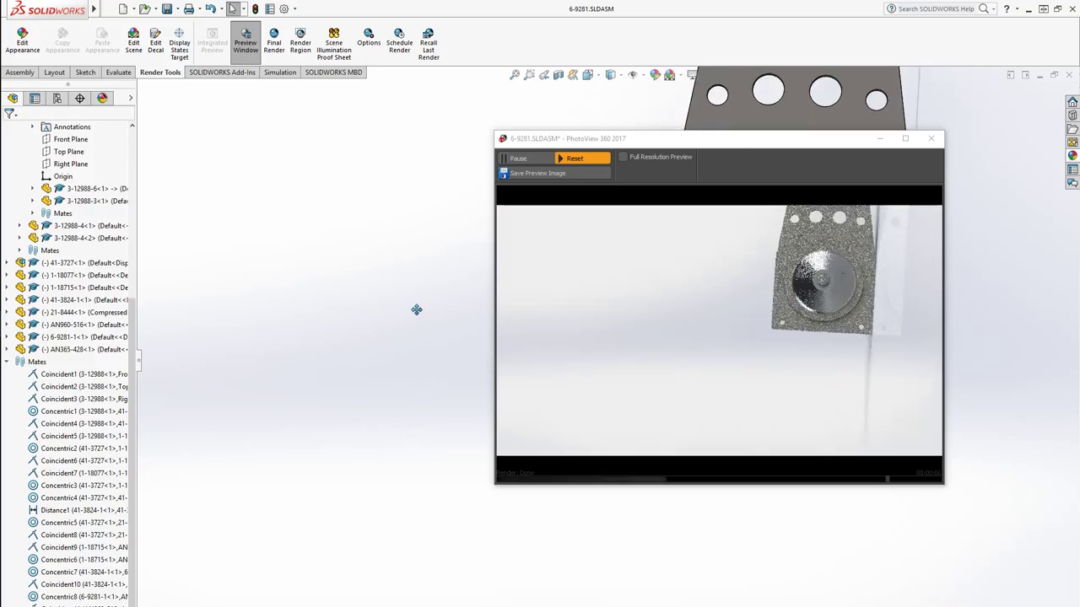
pyautogui.keyDown('ctrl'); pyautogui.moveTo(414, 309); pyautogui.dragTo(608, 472, button='middle'); pyautogui.keyUp('ctrl')
pyautogui.moveTo(548, 557); pyautogui.dragTo(431, 423, button='middle')
pyautogui.scroll(-4, 431, 424)
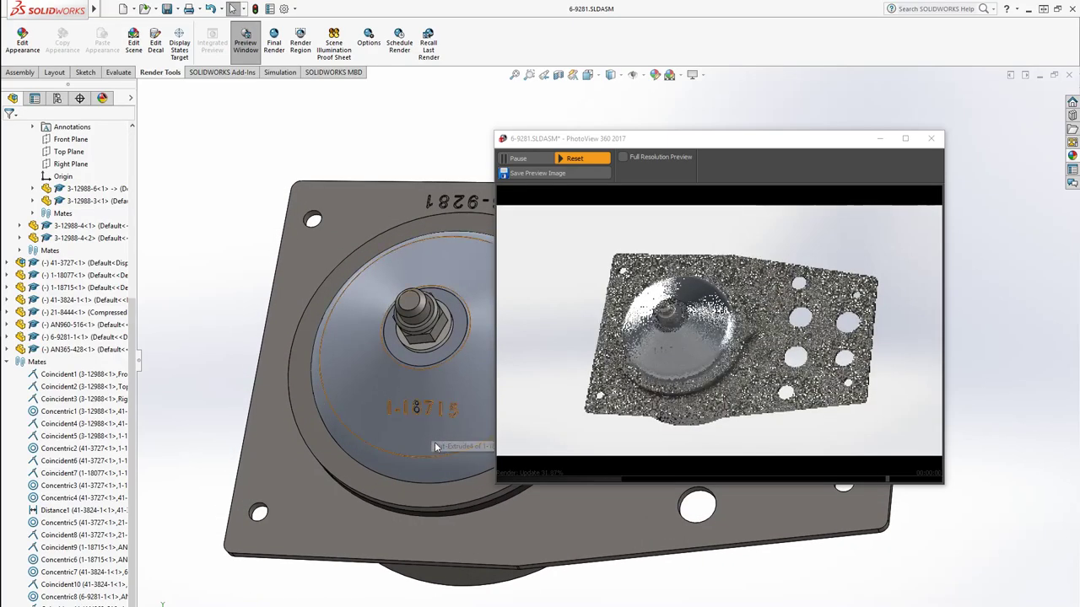
pyautogui.scroll(-2, 437, 447)
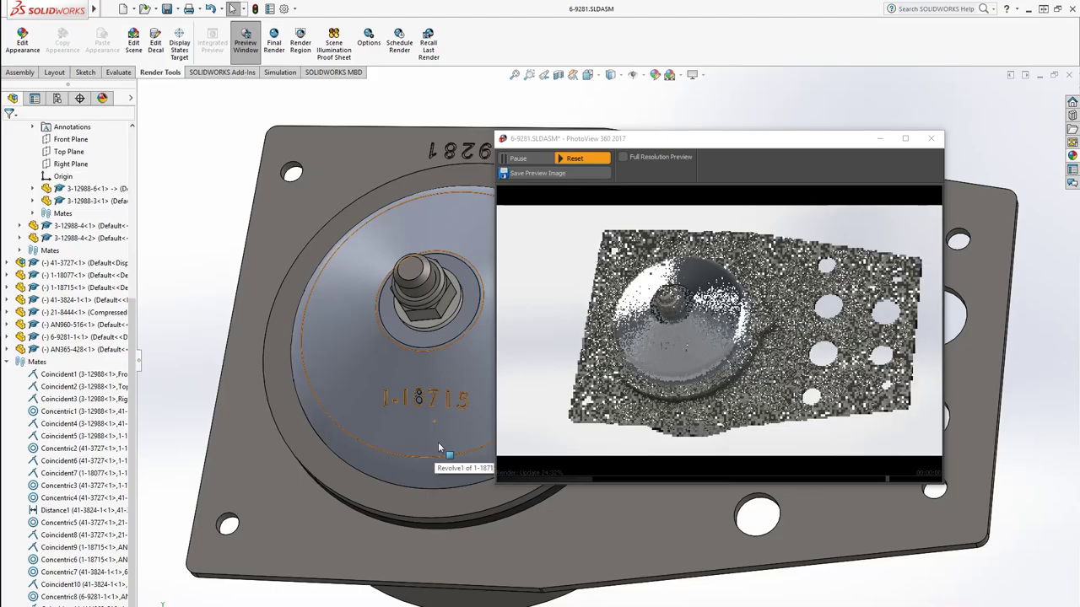
pyautogui.keyDown('ctrl'); pyautogui.moveTo(437, 447); pyautogui.dragTo(390, 439, button='middle'); pyautogui.keyUp('ctrl')
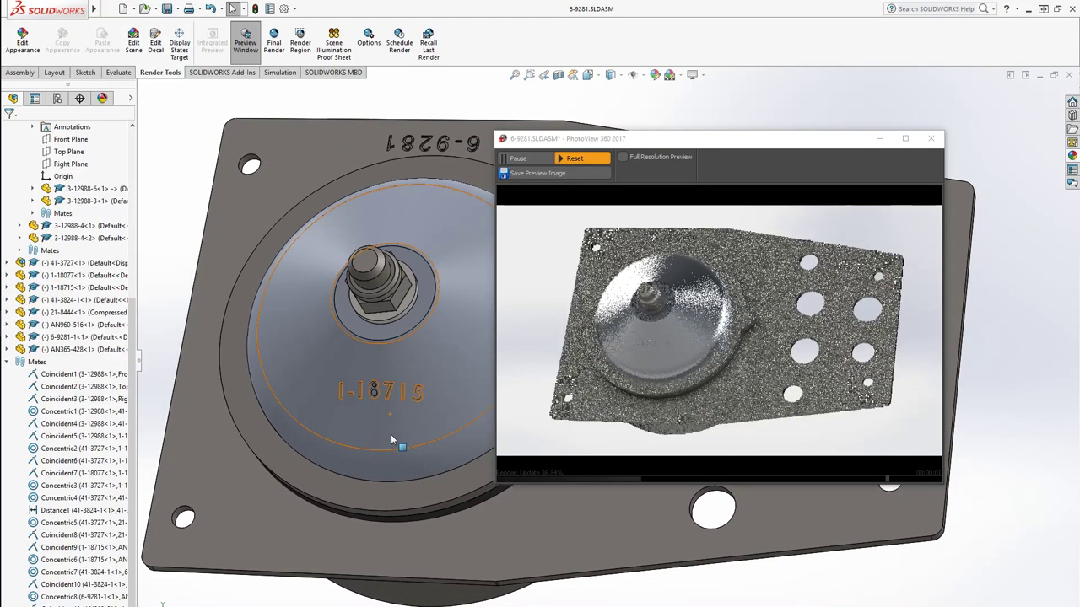
# Step: Run a PhotoView 360 Final Render of the brake plate at 1920x1080
pyautogui.click(274, 42)
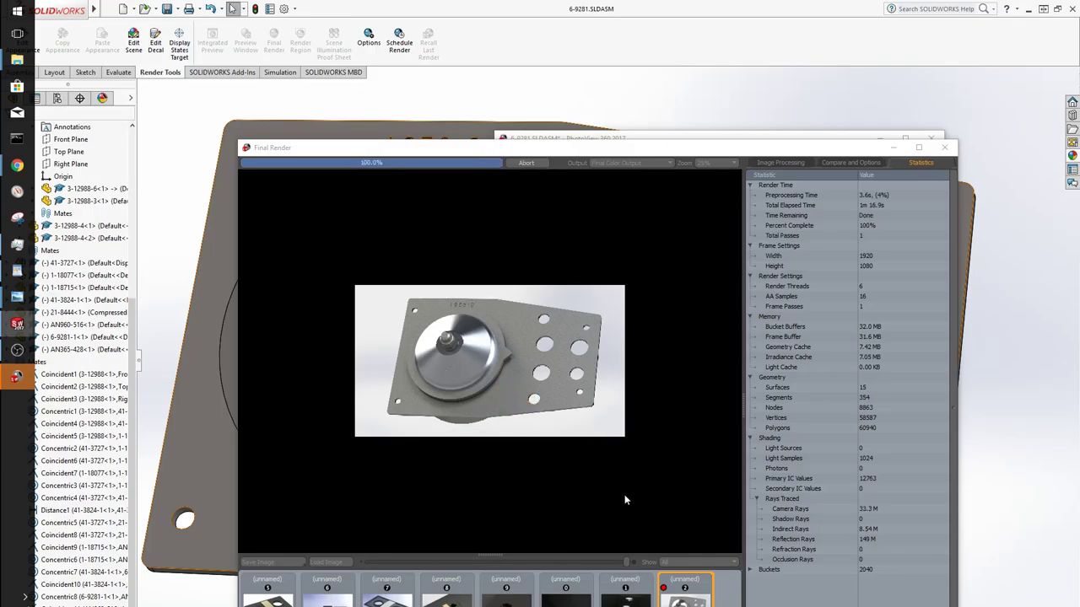
# Step: Save the render as JPEG 6-9281-A-1-10-19 in RENDERS and close Final Render
pyautogui.click(274, 563)
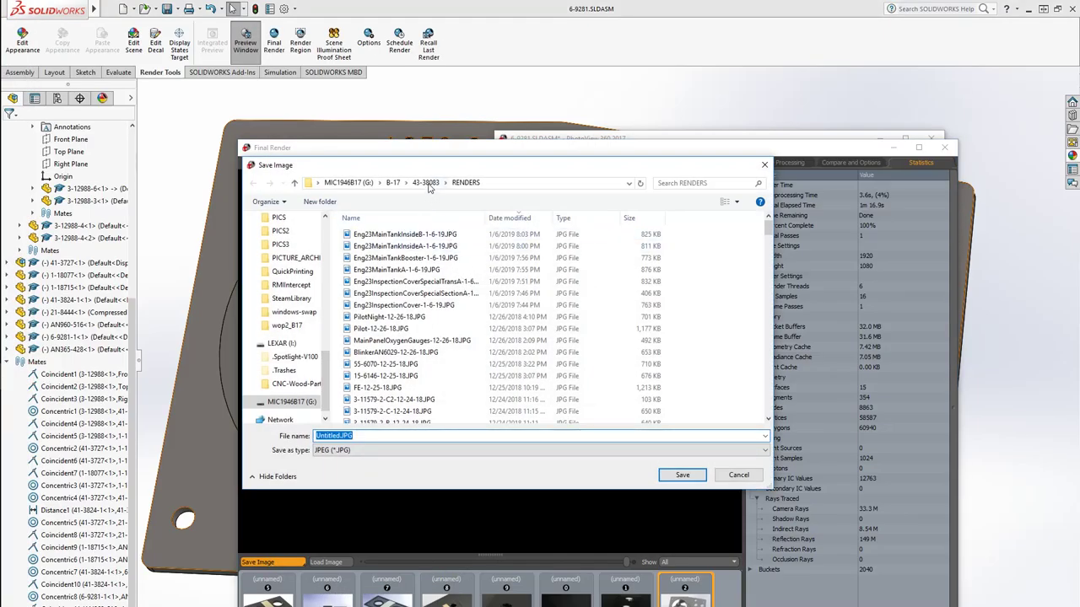
pyautogui.write('6-92')
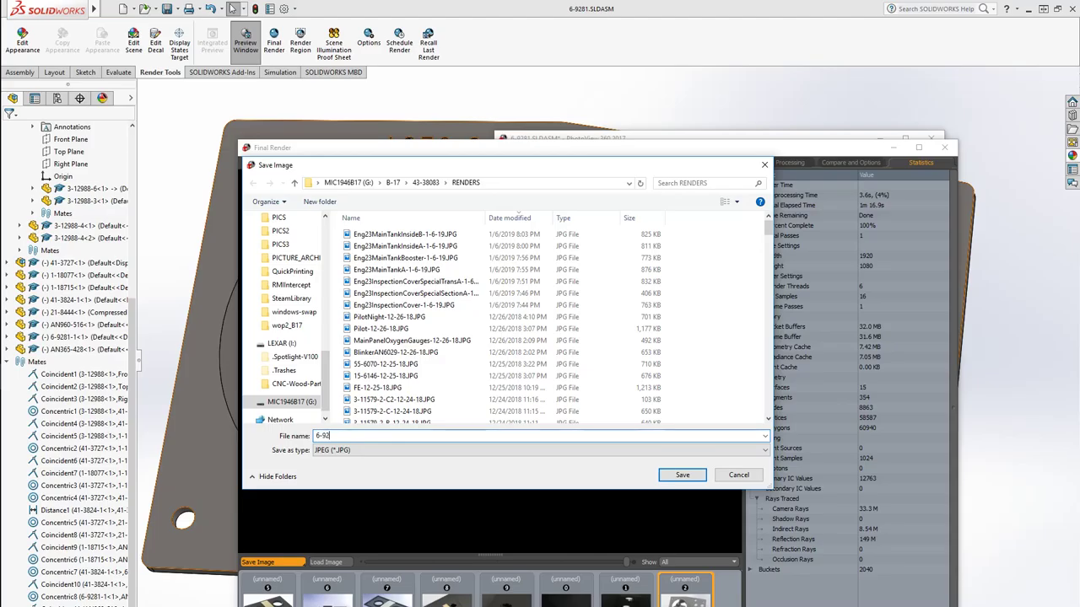
pyautogui.write('81-')
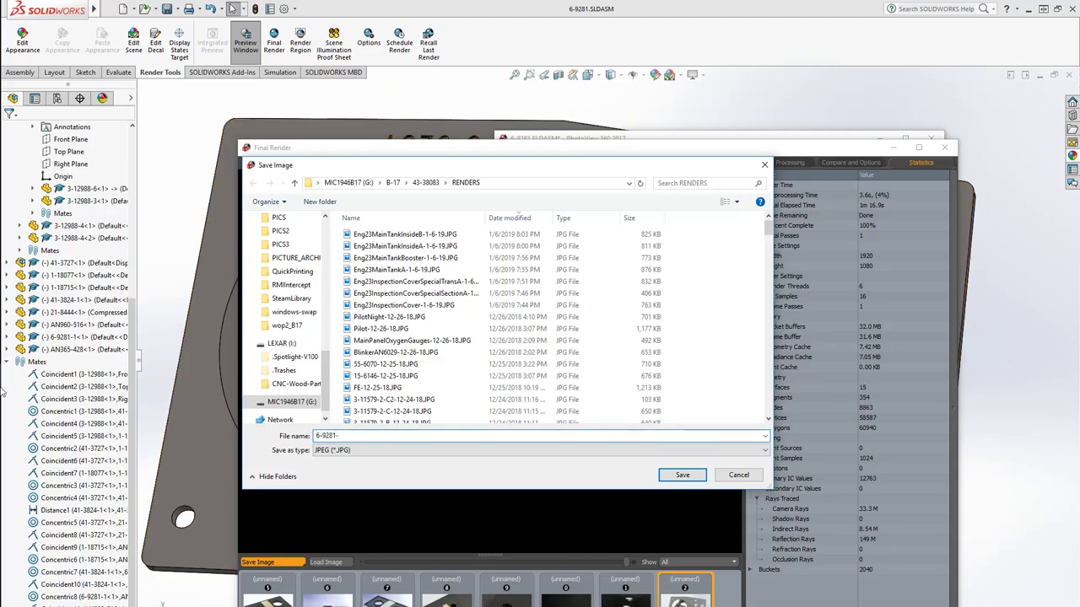
pyautogui.write('A-')
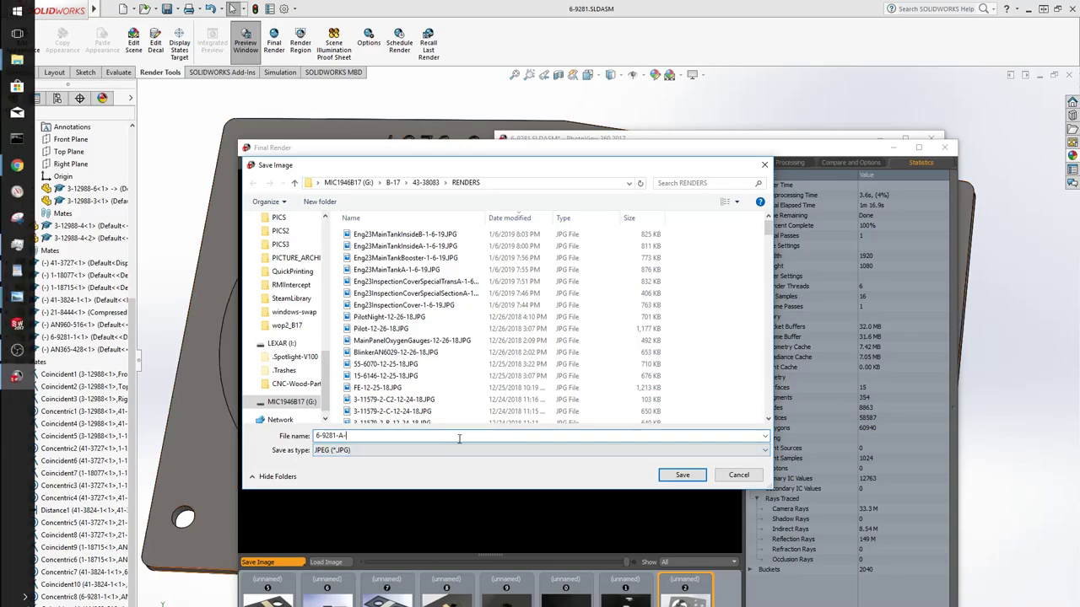
pyautogui.write('1-10-19')
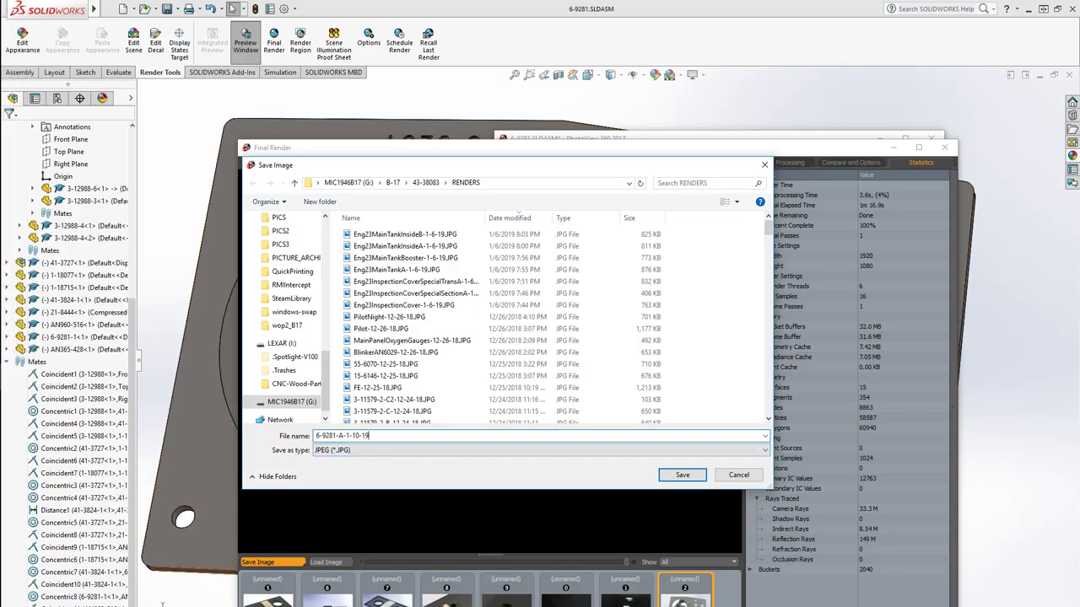
pyautogui.press('Return')
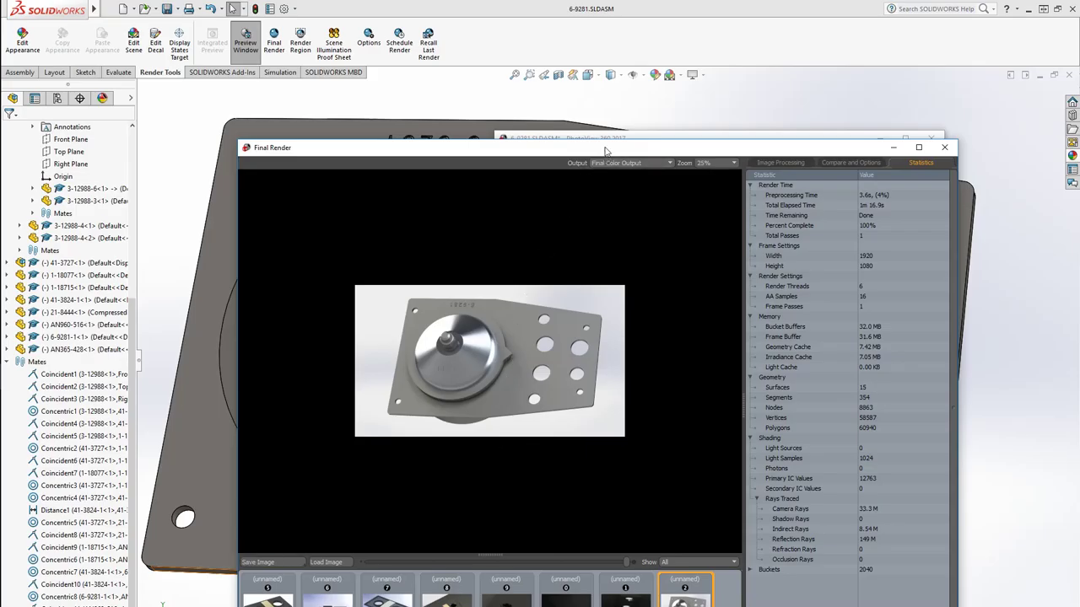
pyautogui.click(944, 147)
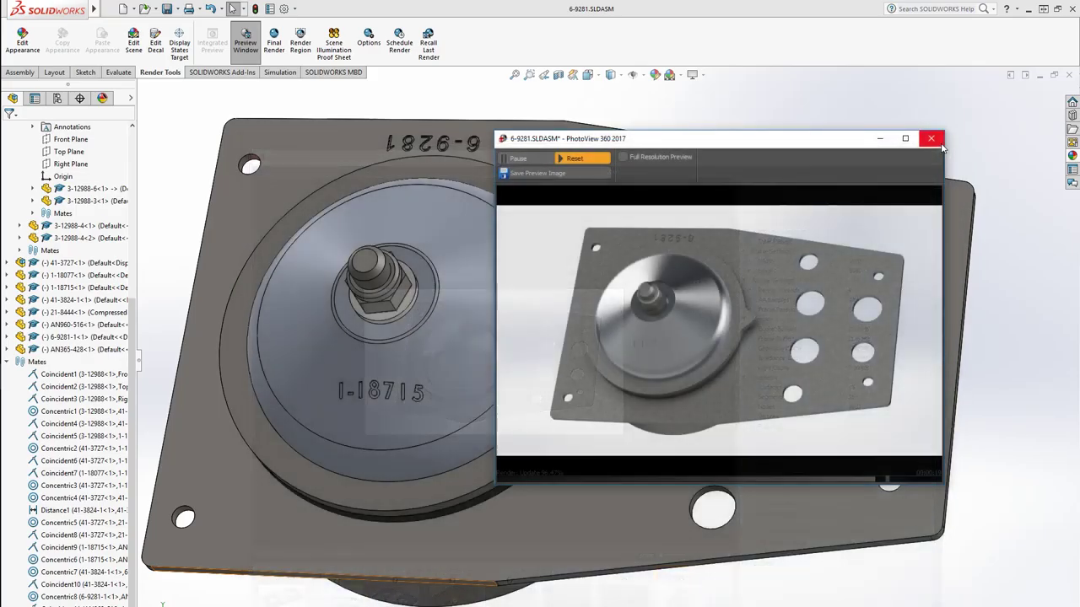
# Step: Dismiss the photoview360.exe crash report and relaunch the PhotoView 360 Preview Window
pyautogui.moveTo(727, 148); pyautogui.dragTo(1020, 173)
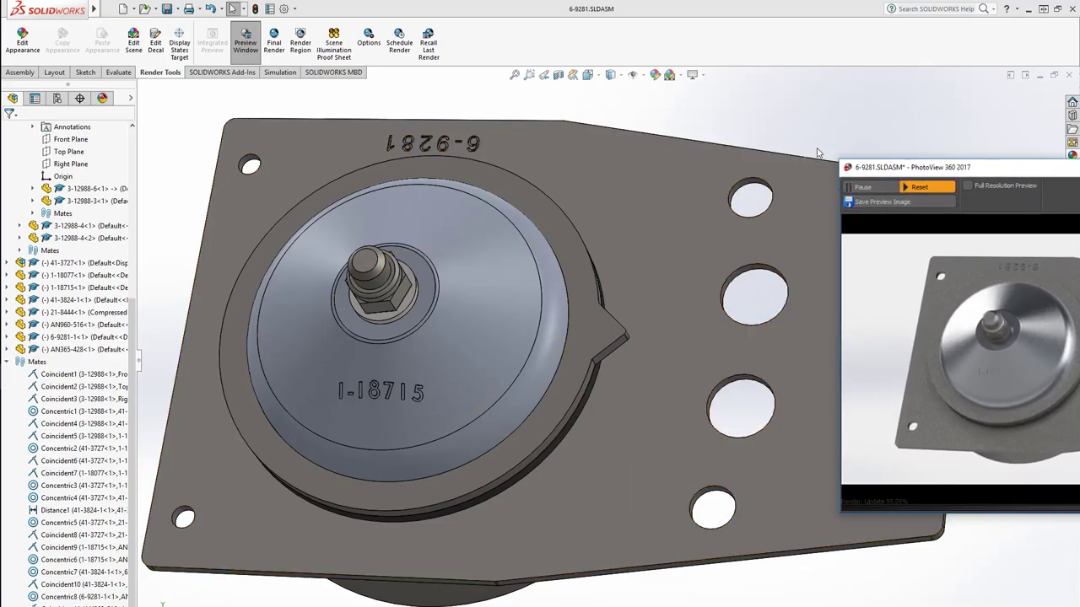
pyautogui.moveTo(687, 278); pyautogui.dragTo(645, 293, button='middle')
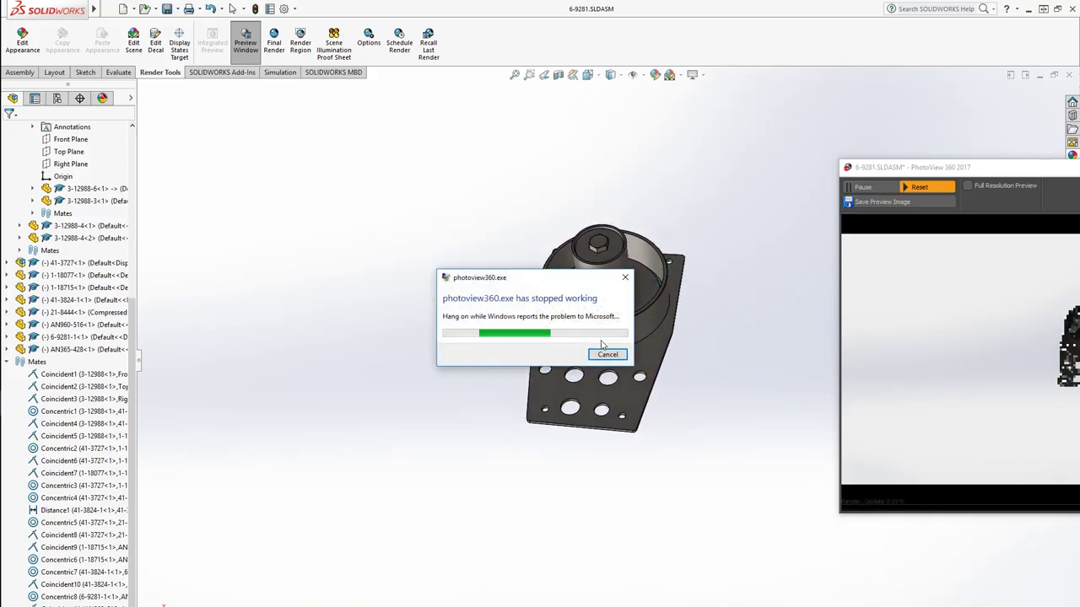
pyautogui.click(604, 367)
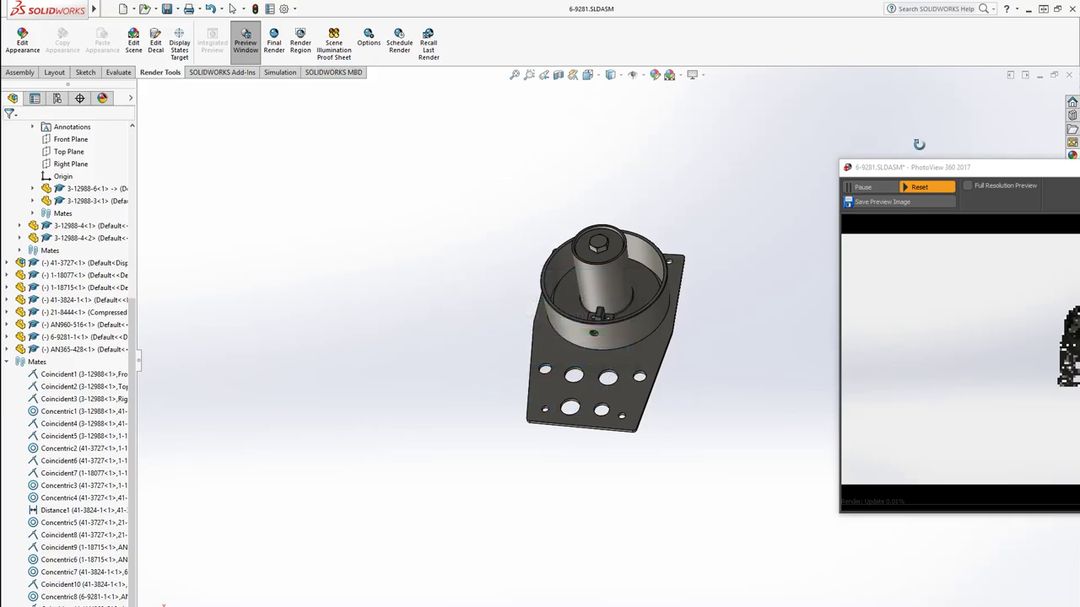
pyautogui.click(245, 42)
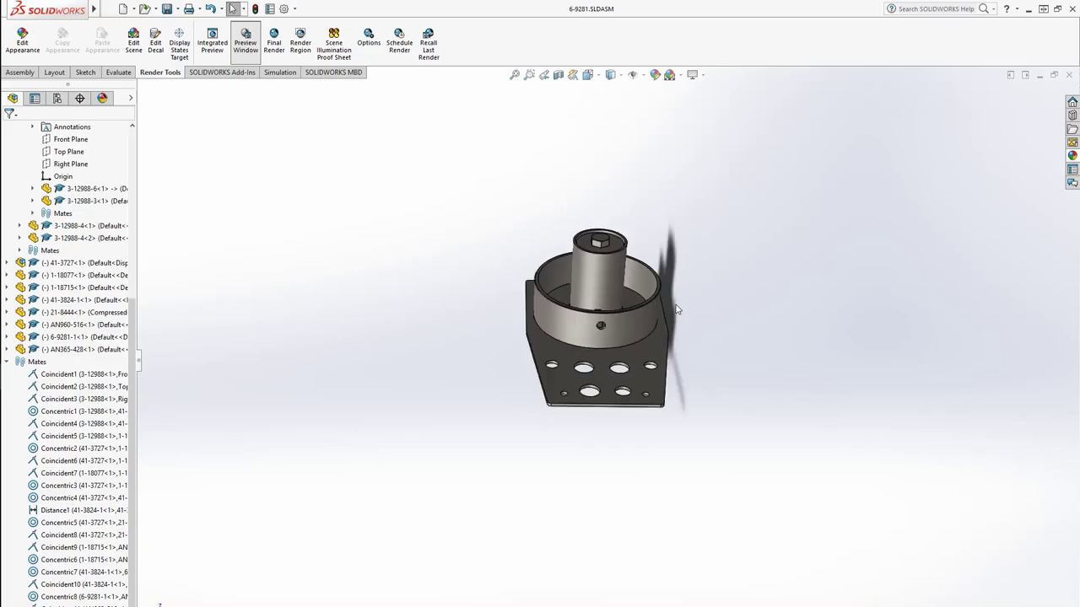
# Step: Apply the Rooftop scene and orbit the brake assembly while the live preview updates
pyautogui.moveTo(675, 310); pyautogui.dragTo(670, 325, button='middle')
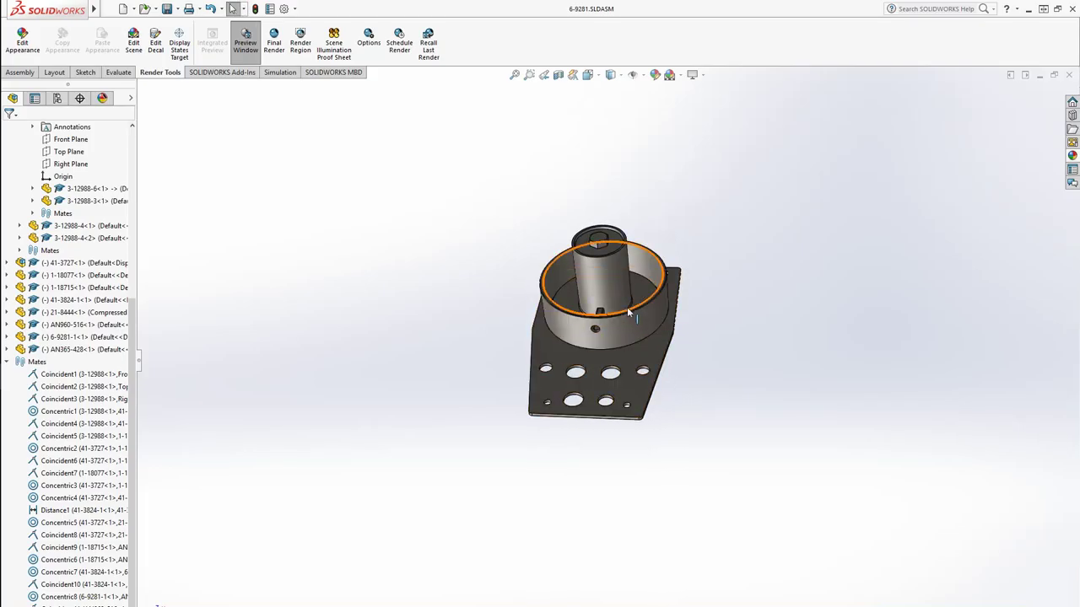
pyautogui.scroll(-5, 627, 307)
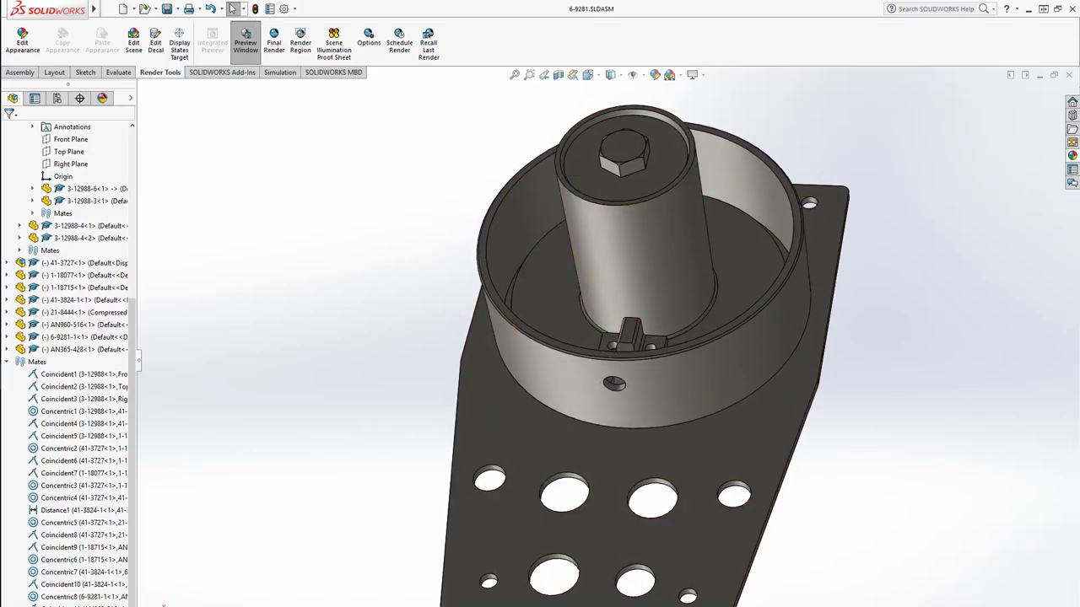
pyautogui.moveTo(1029, 132); pyautogui.dragTo(482, 138)
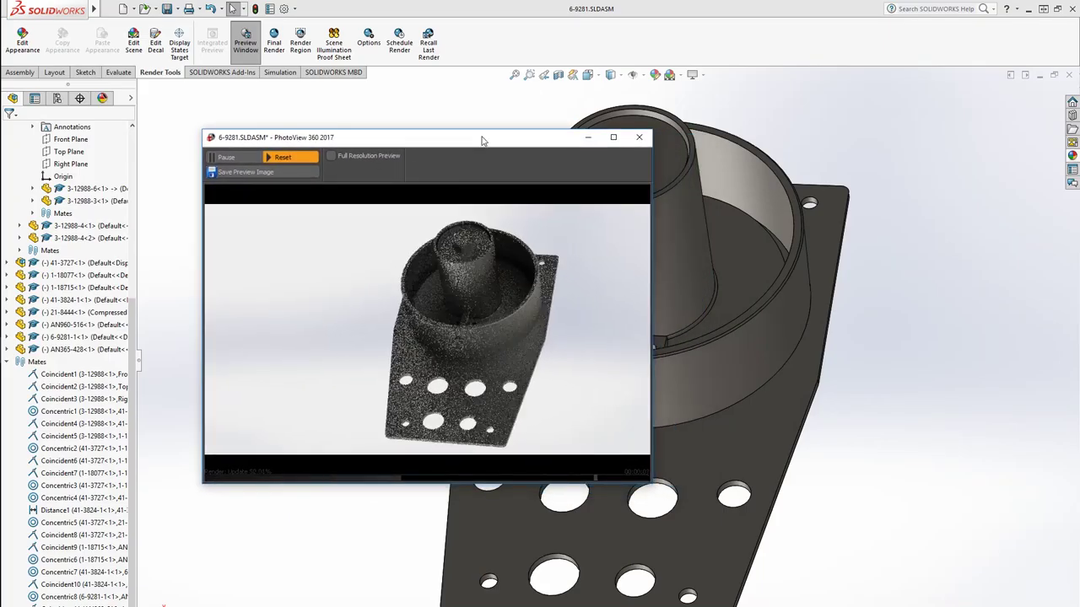
pyautogui.click(680, 76)
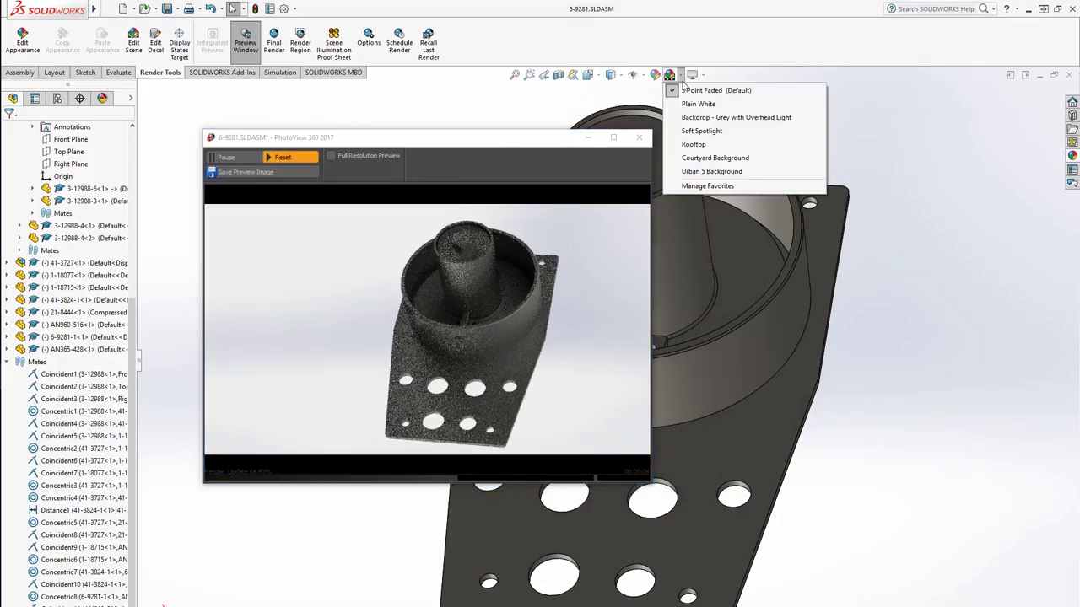
pyautogui.click(700, 142)
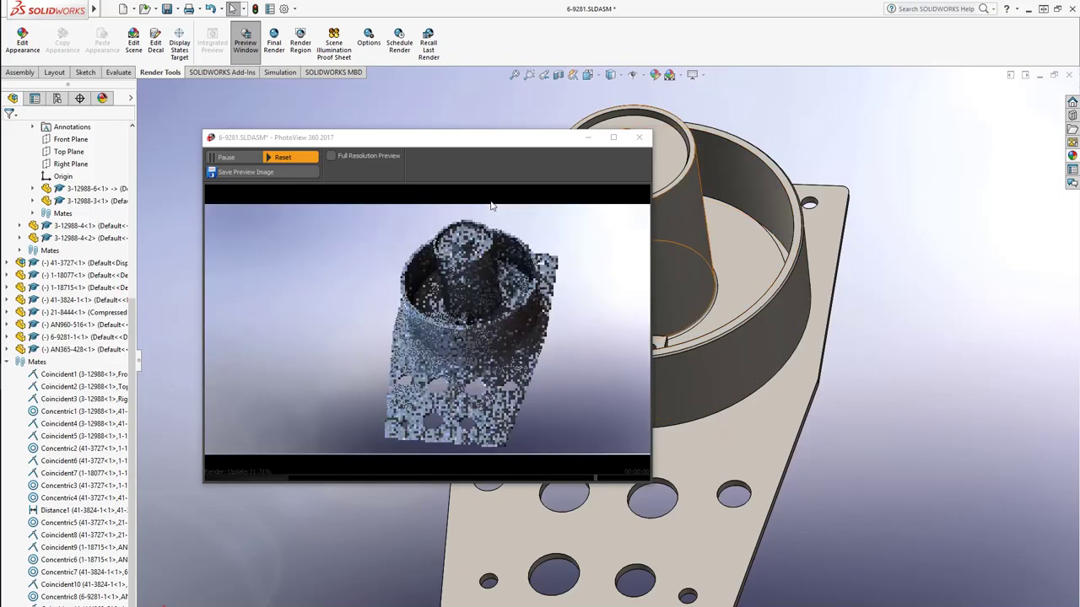
pyautogui.moveTo(761, 319); pyautogui.dragTo(754, 357, button='middle')
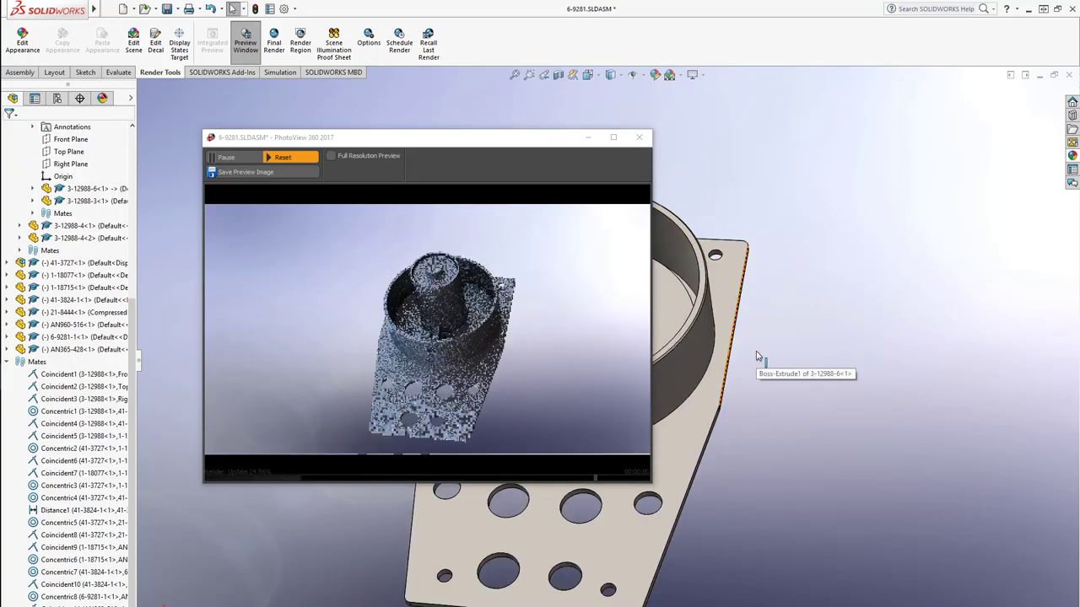
pyautogui.moveTo(740, 440); pyautogui.dragTo(758, 370, button='middle')
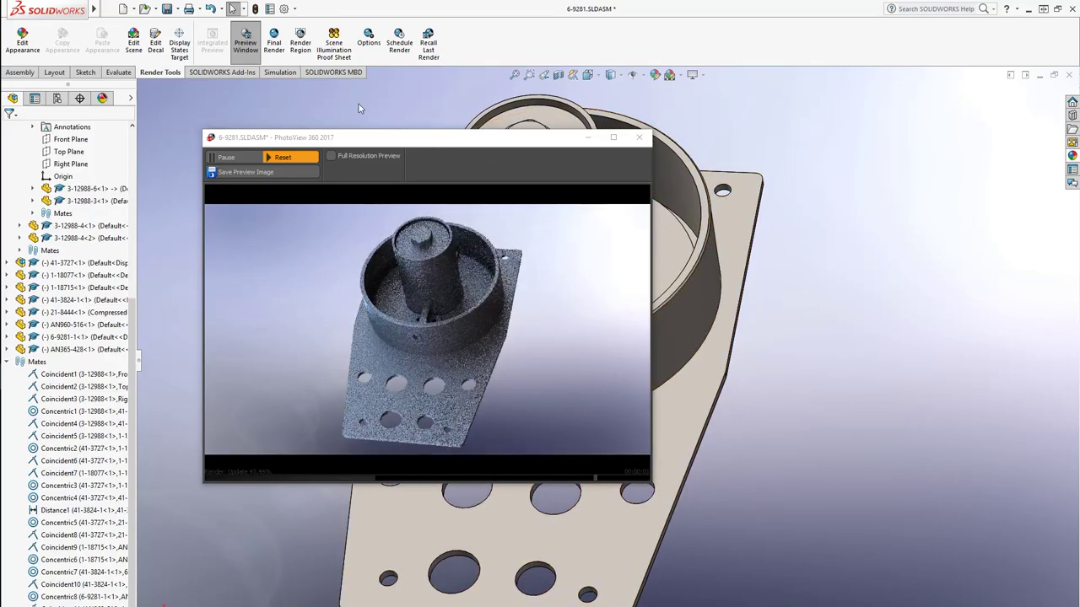
# Step: Run the 1920×1080 final render and open the RENDERS folder from the jump list
pyautogui.click(273, 47)
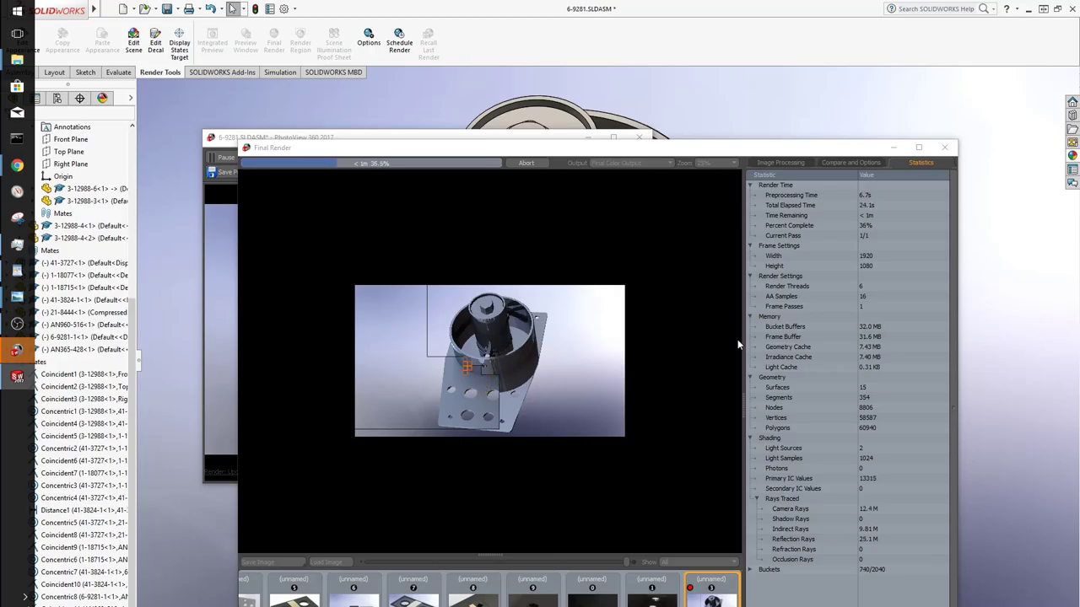
pyautogui.rightClick(8, 62)
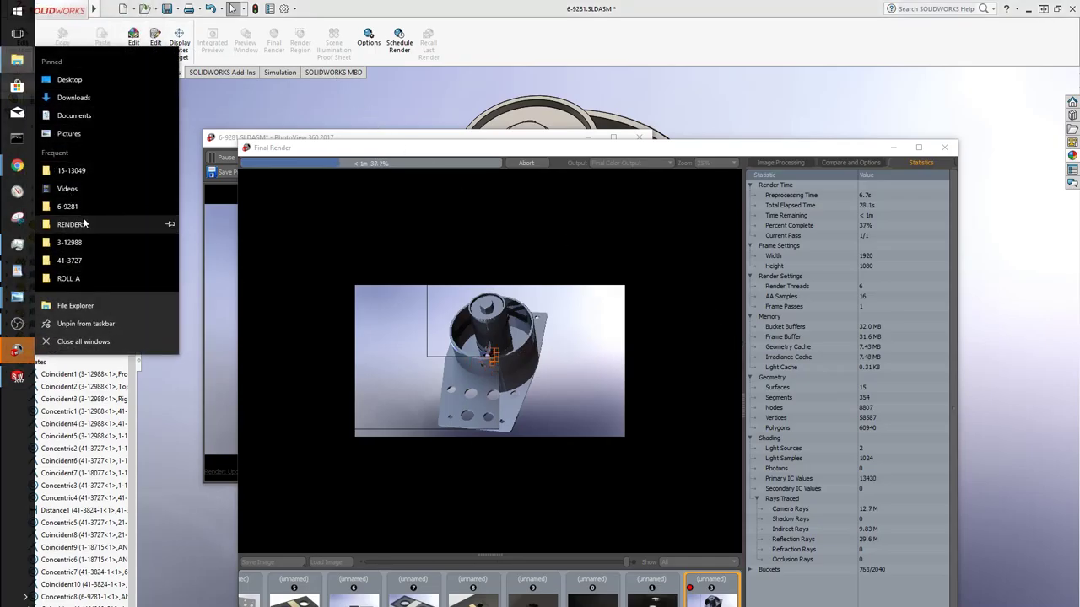
pyautogui.click(83, 219)
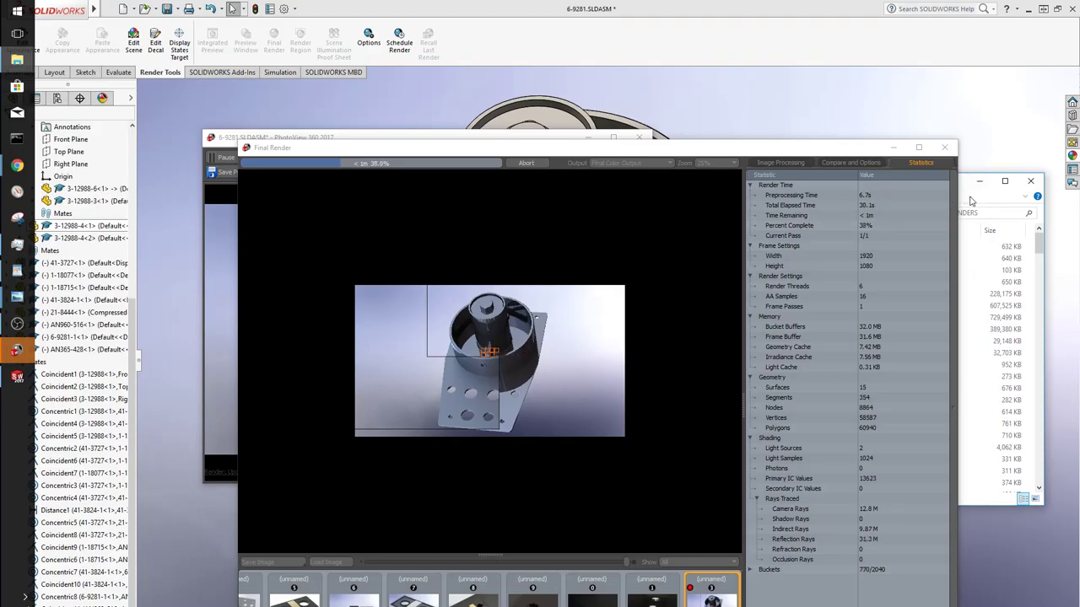
pyautogui.moveTo(970, 181); pyautogui.dragTo(1063, 207)
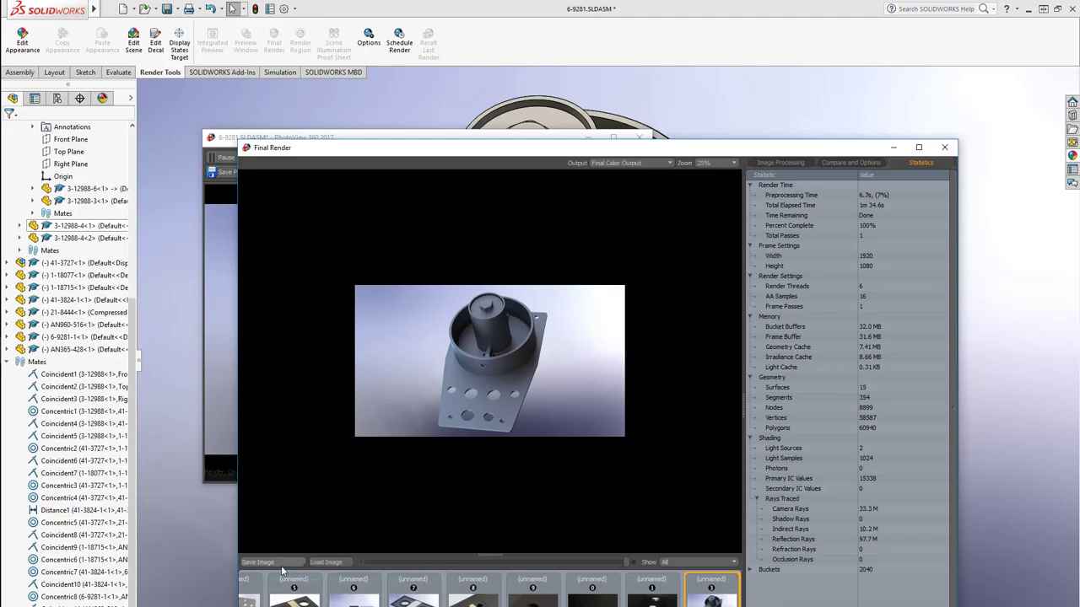
# Step: Save the second render as 6-9281-B-1-10-19.JPG in RENDERS and close Final Render
pyautogui.click(281, 563)
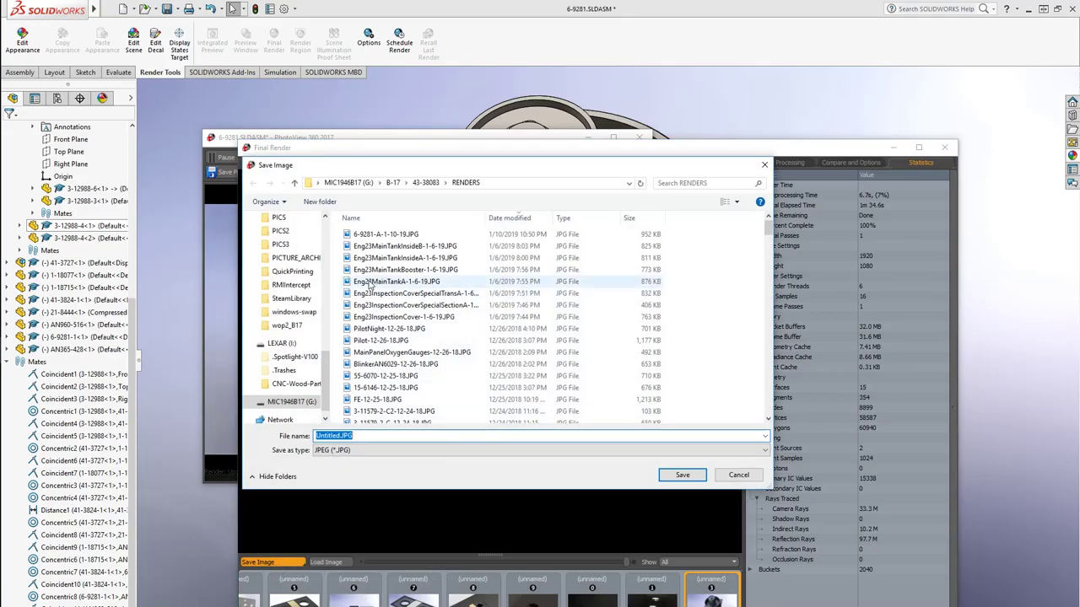
pyautogui.click(403, 235)
pyautogui.click(341, 436)
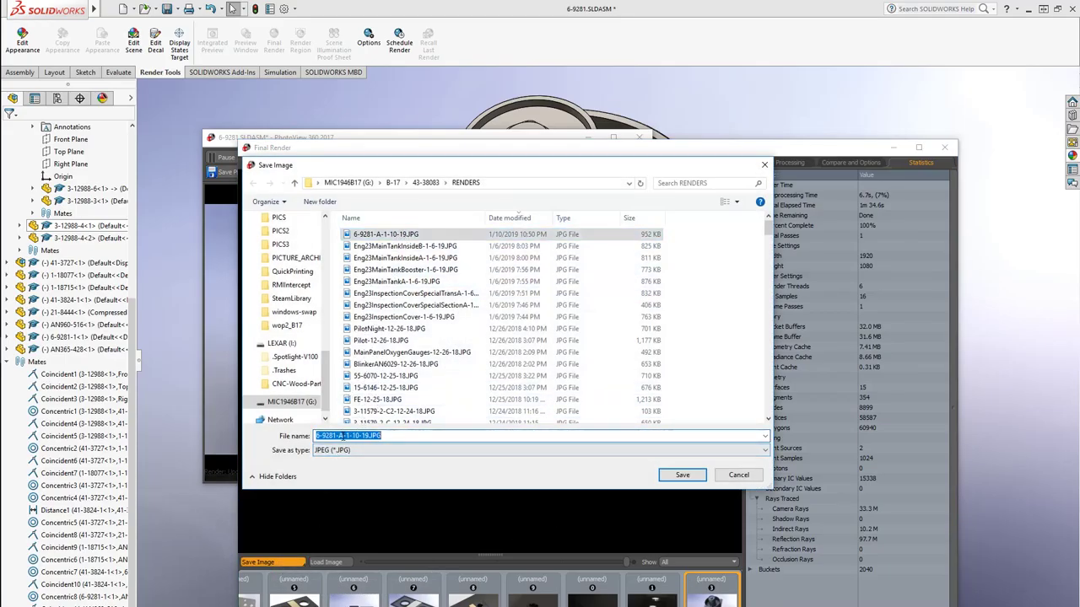
pyautogui.doubleClick(341, 436)
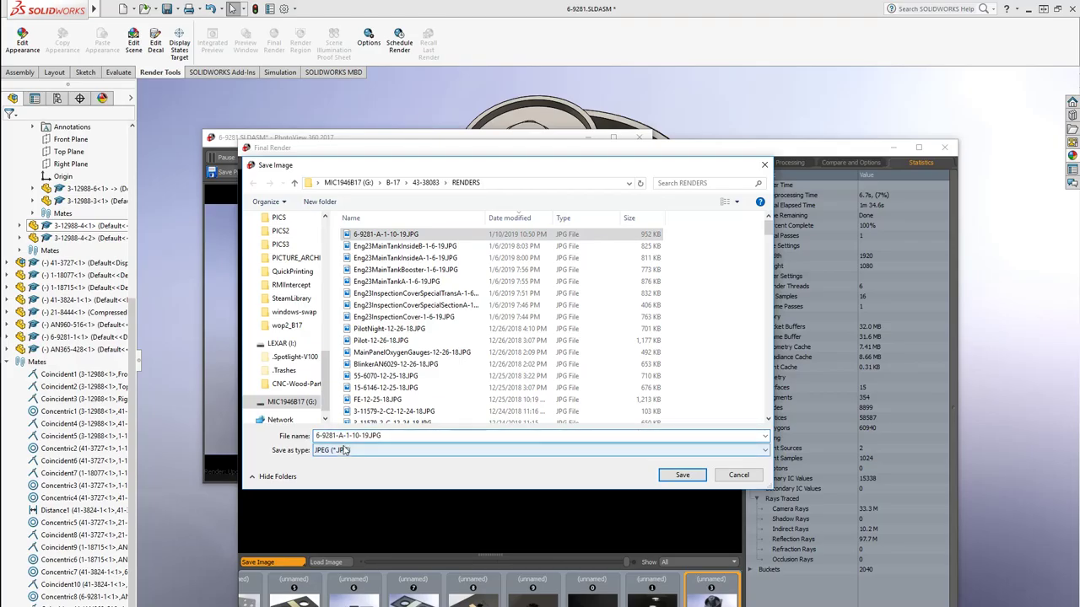
pyautogui.write('B')
pyautogui.press('Return')
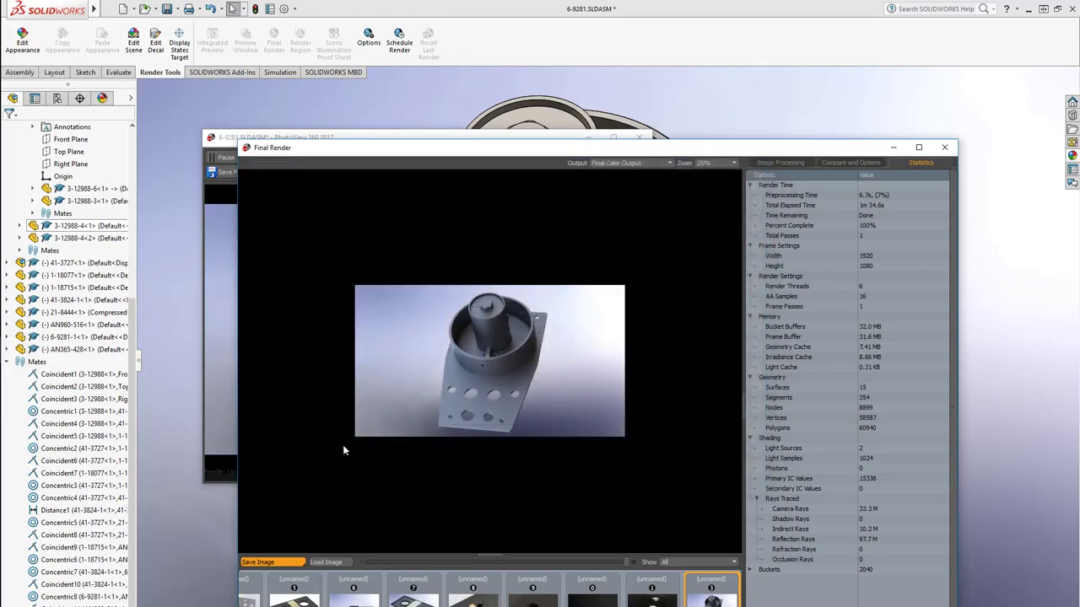
pyautogui.click(943, 147)
pyautogui.moveTo(504, 148); pyautogui.dragTo(1079, 161)
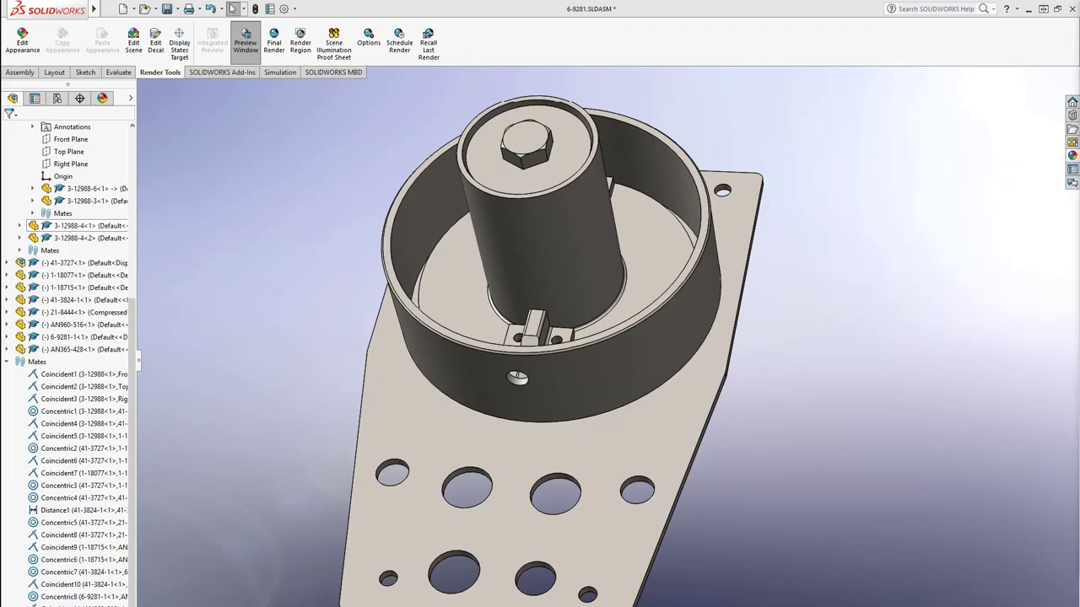
# Step: Bring the render preview back and orbit to show the plate's front face
pyautogui.moveTo(1079, 164); pyautogui.dragTo(870, 189)
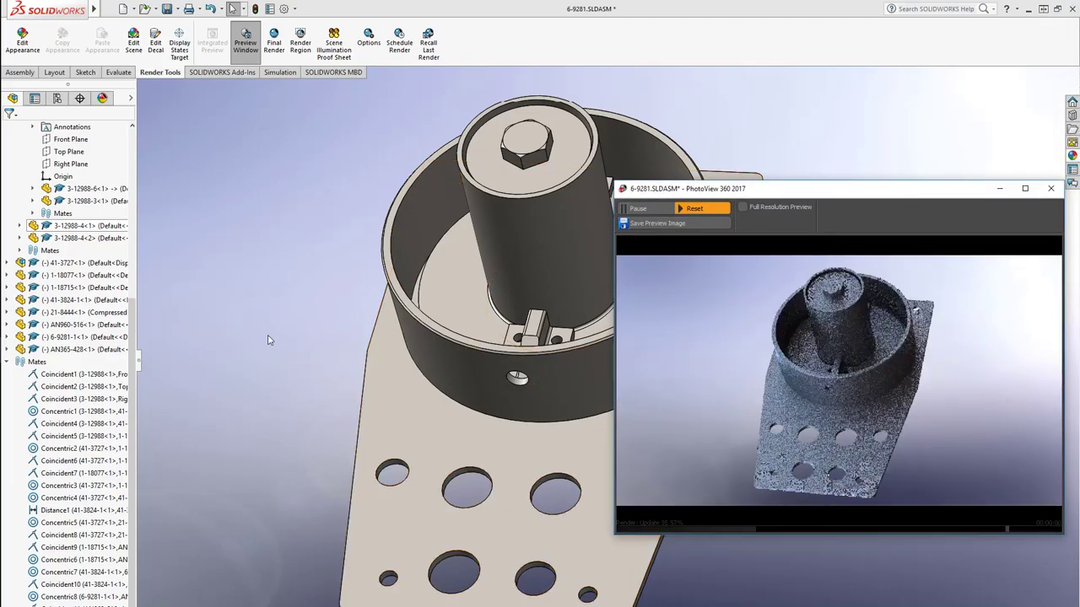
pyautogui.moveTo(355, 358); pyautogui.dragTo(497, 419, button='middle')
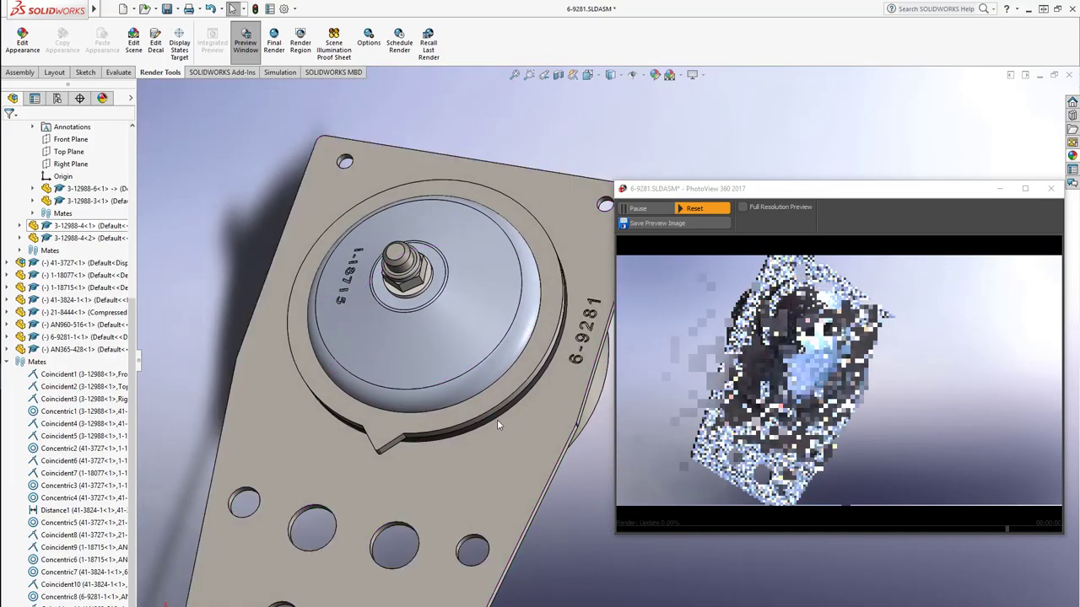
pyautogui.moveTo(447, 477); pyautogui.dragTo(447, 350, button='middle')
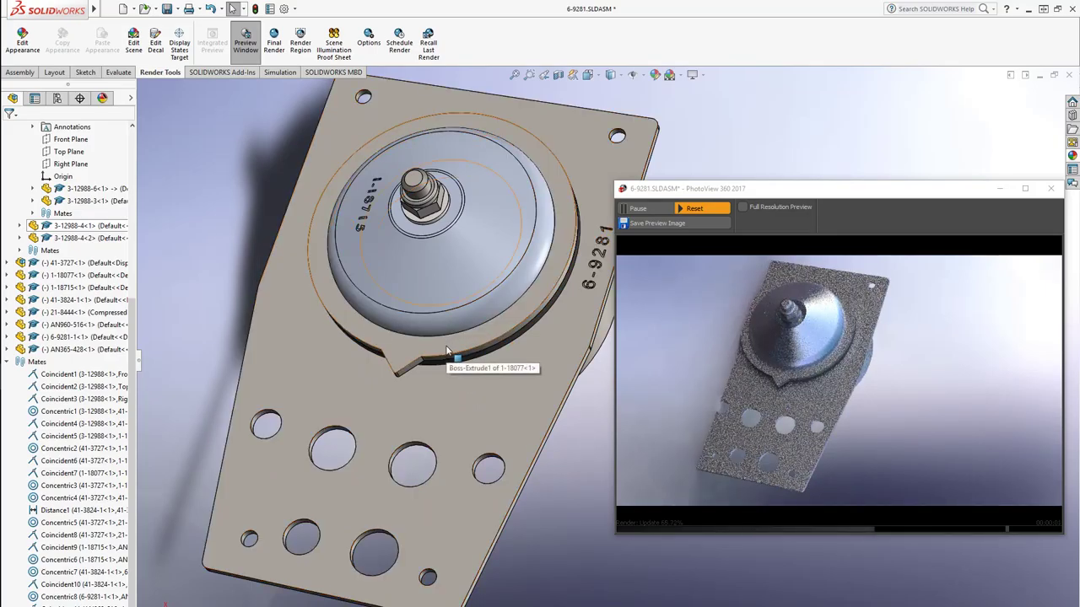
# Step: Rotate the notched ring around the dome and turn the assembly to a new angle
pyautogui.click(447, 351)
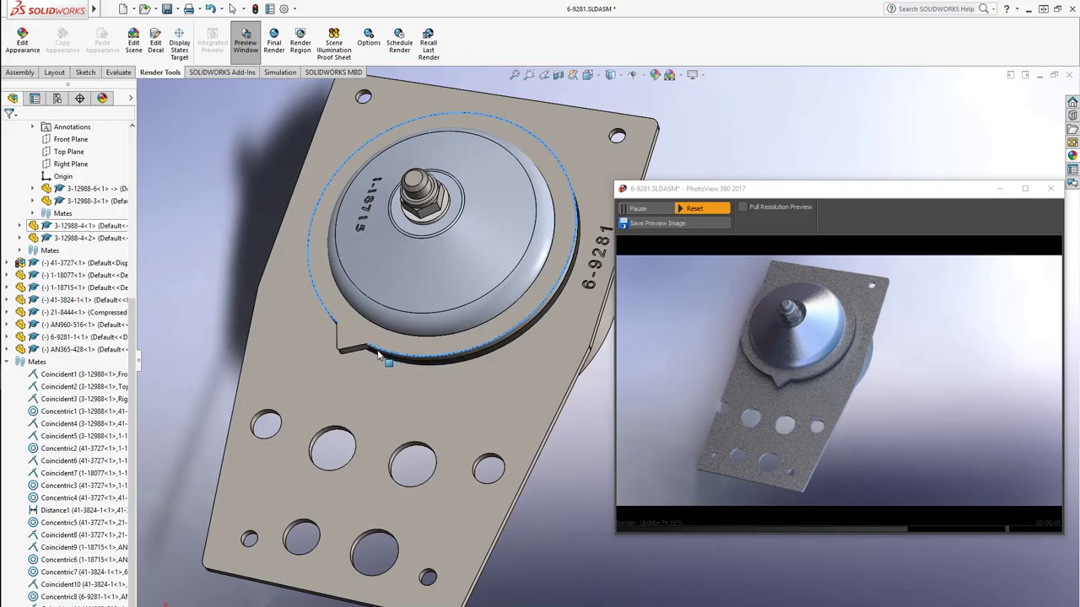
pyautogui.moveTo(377, 354); pyautogui.dragTo(361, 349)
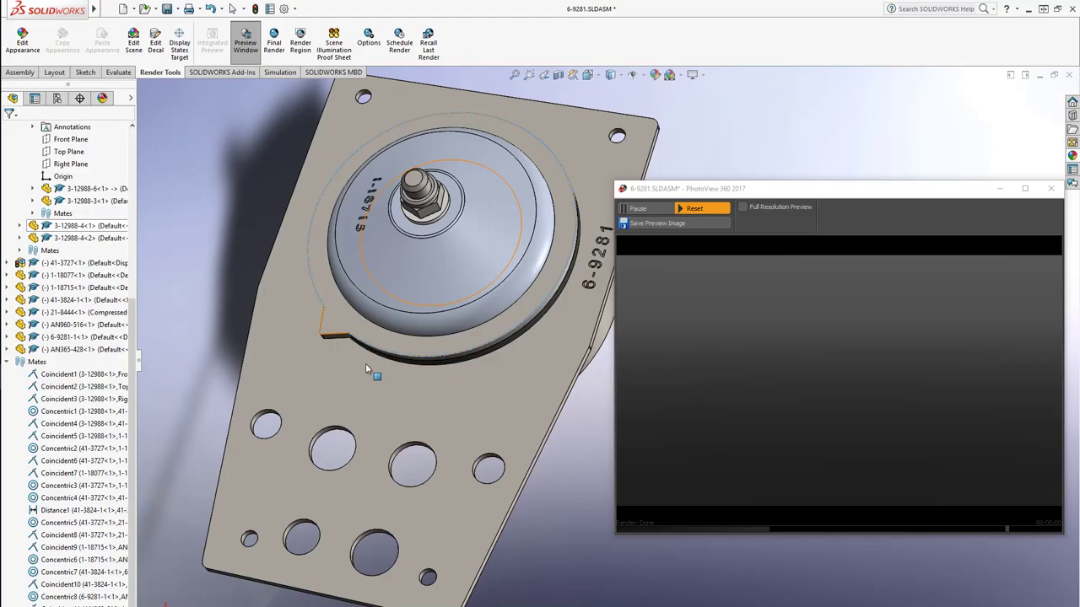
pyautogui.moveTo(366, 369); pyautogui.dragTo(366, 371)
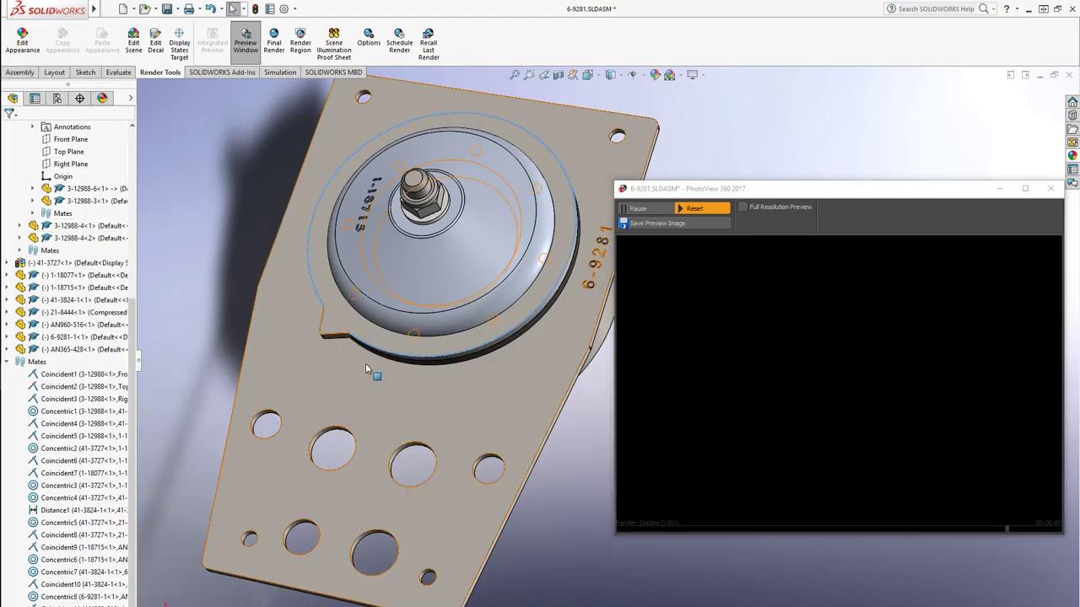
pyautogui.moveTo(333, 354); pyautogui.dragTo(427, 395, button='middle')
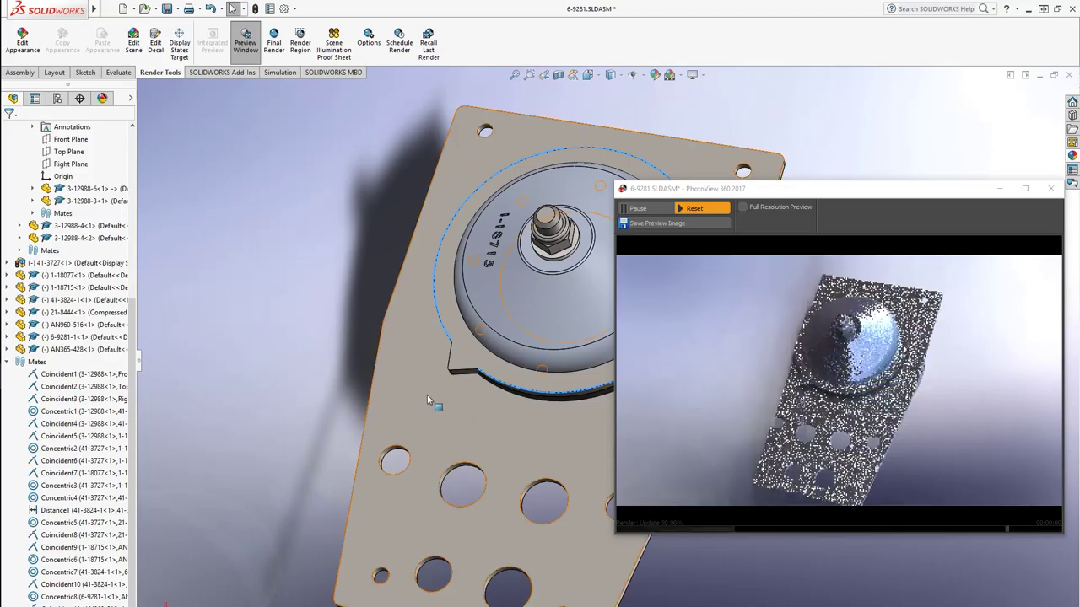
pyautogui.click(102, 97)
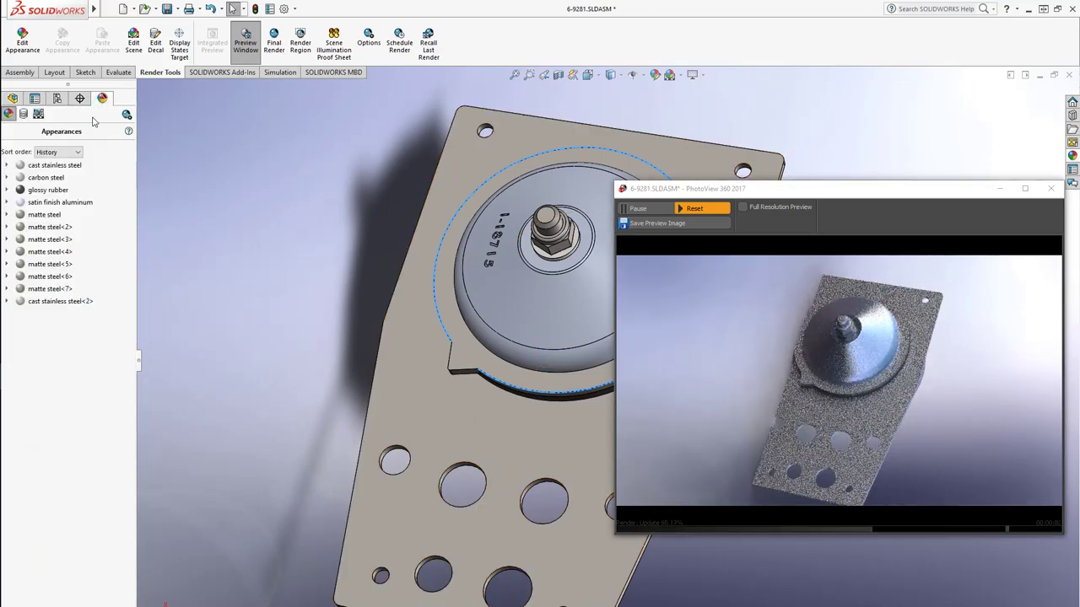
# Step: Edit the Rooftop scene so its floor aligns with the Bottom View Plane
pyautogui.click(38, 114)
pyautogui.rightClick(56, 152)
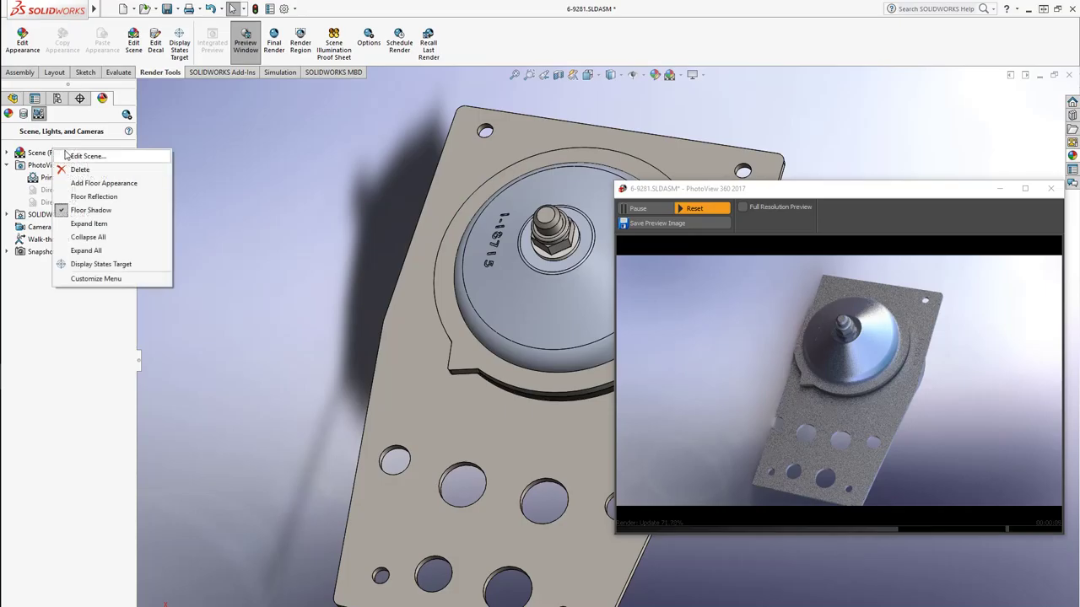
pyautogui.click(68, 155)
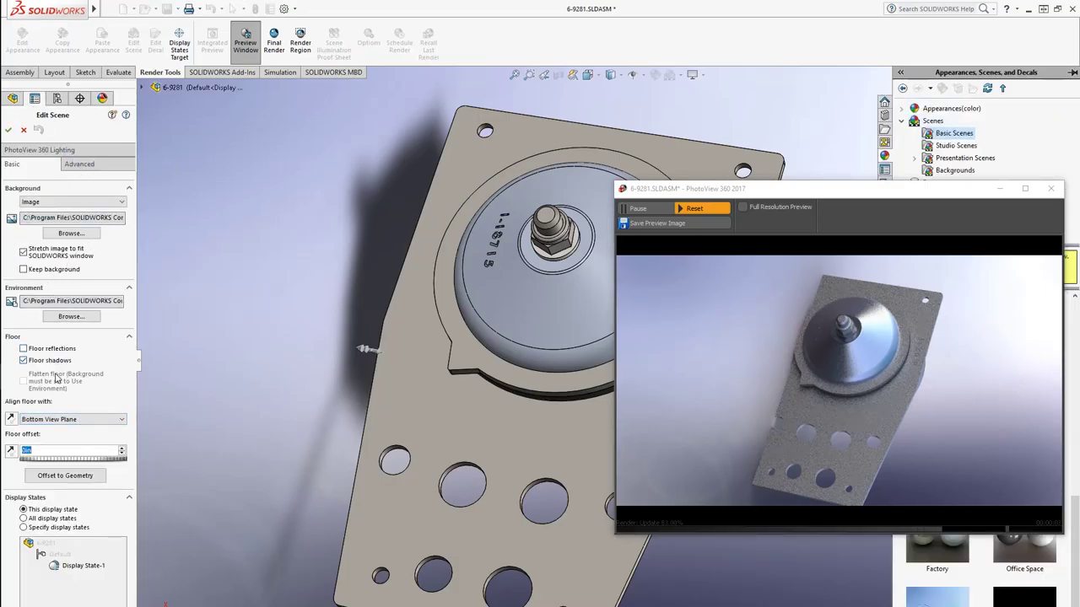
pyautogui.click(67, 420)
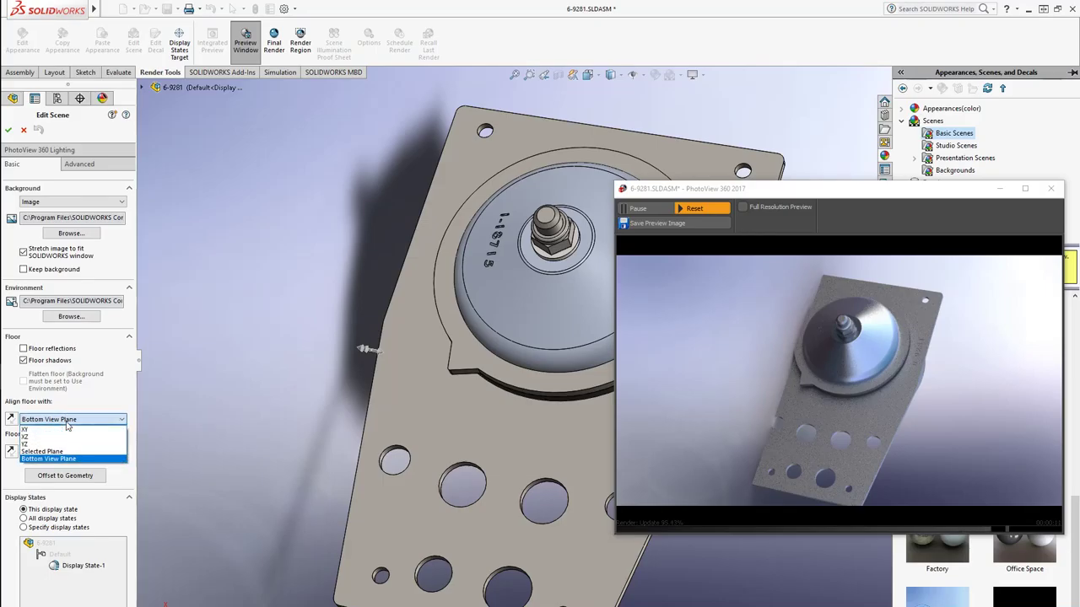
pyautogui.click(69, 457)
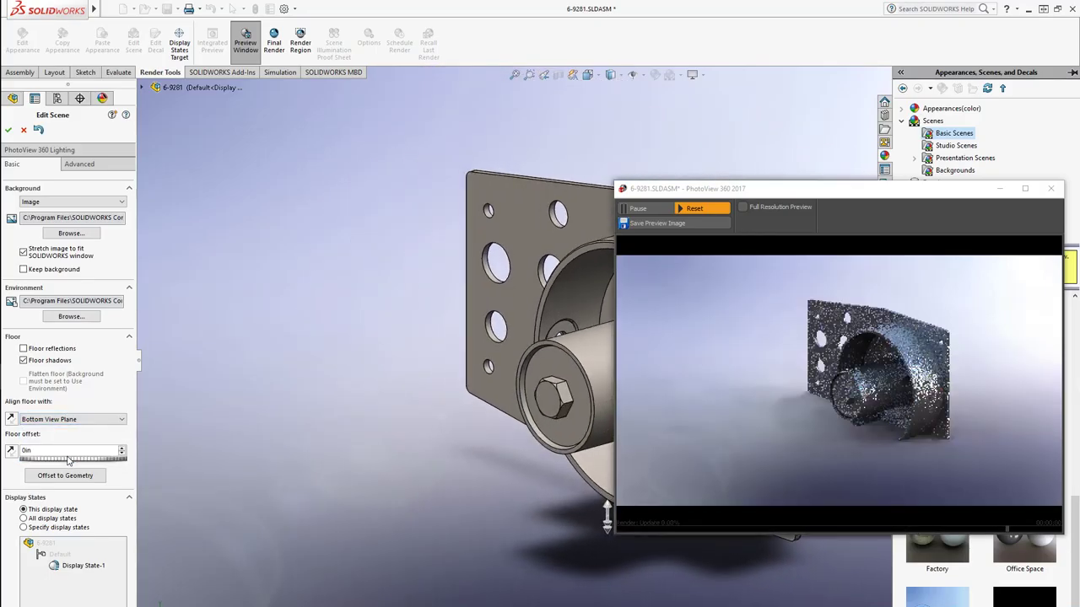
pyautogui.click(8, 130)
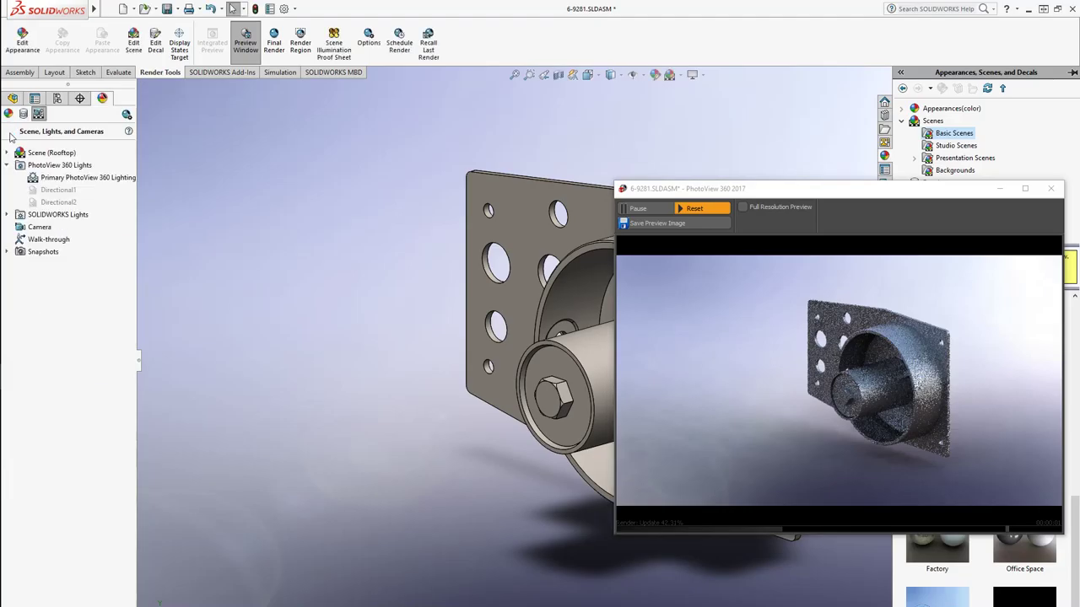
pyautogui.moveTo(459, 358); pyautogui.dragTo(426, 439, button='middle')
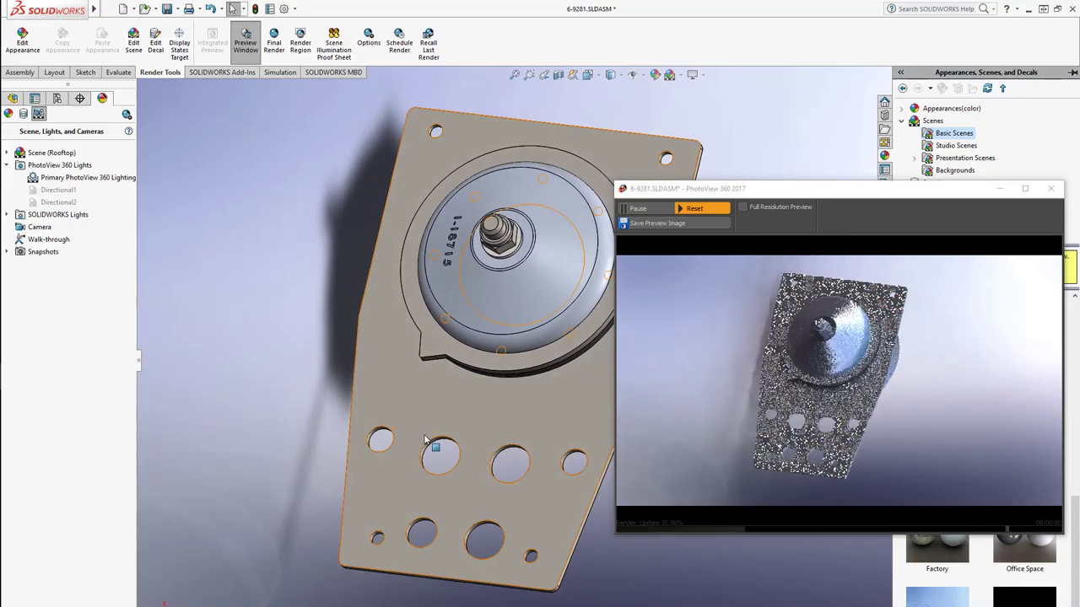
# Step: Zoom, pan and rotate the brake assembly to an edge-on side view
pyautogui.scroll(-2, 427, 440)
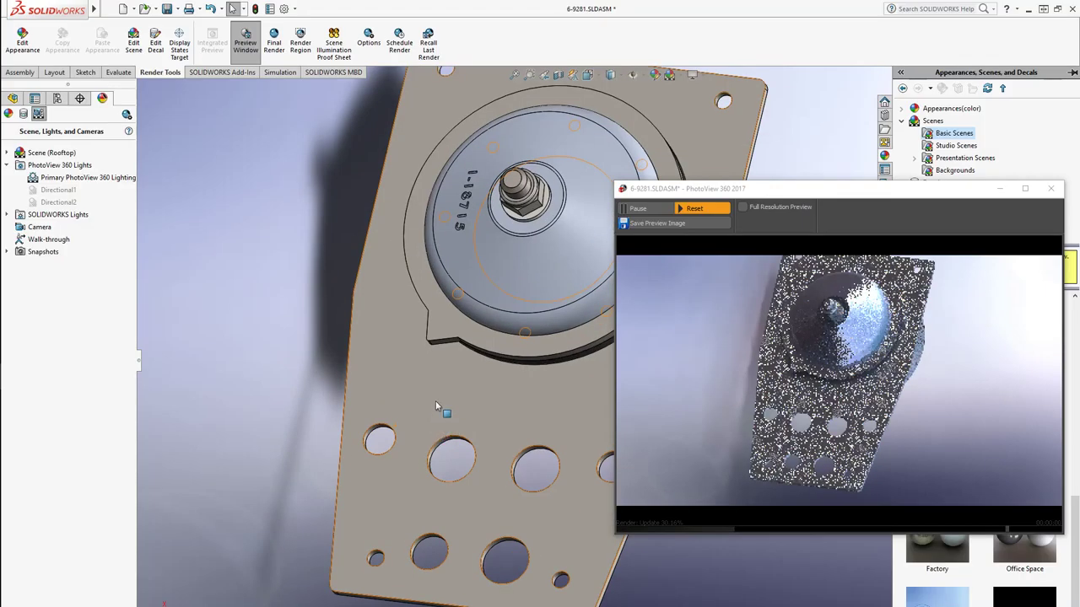
pyautogui.keyDown('ctrl'); pyautogui.moveTo(449, 384); pyautogui.dragTo(434, 407, button='middle'); pyautogui.keyUp('ctrl')
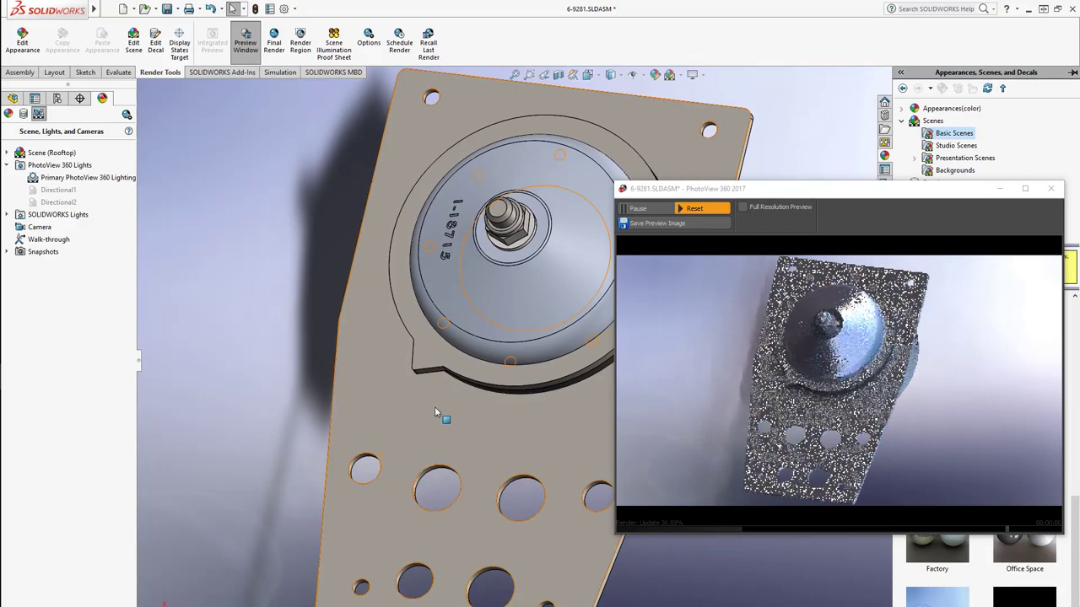
pyautogui.moveTo(6, 173)
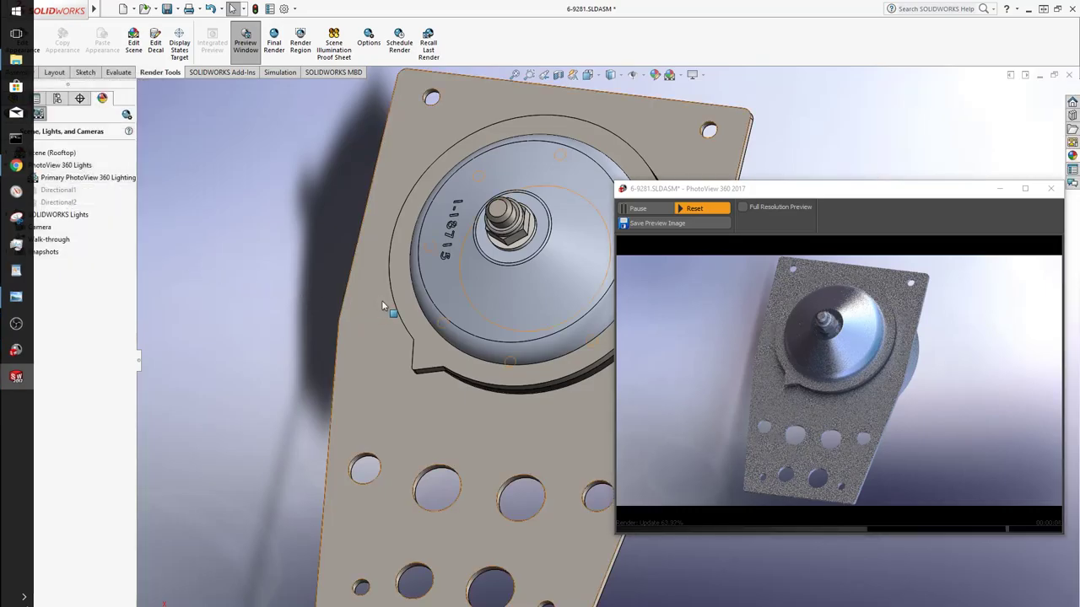
pyautogui.moveTo(161, 165); pyautogui.dragTo(422, 278, button='middle')
pyautogui.scroll(-3, 527, 341)
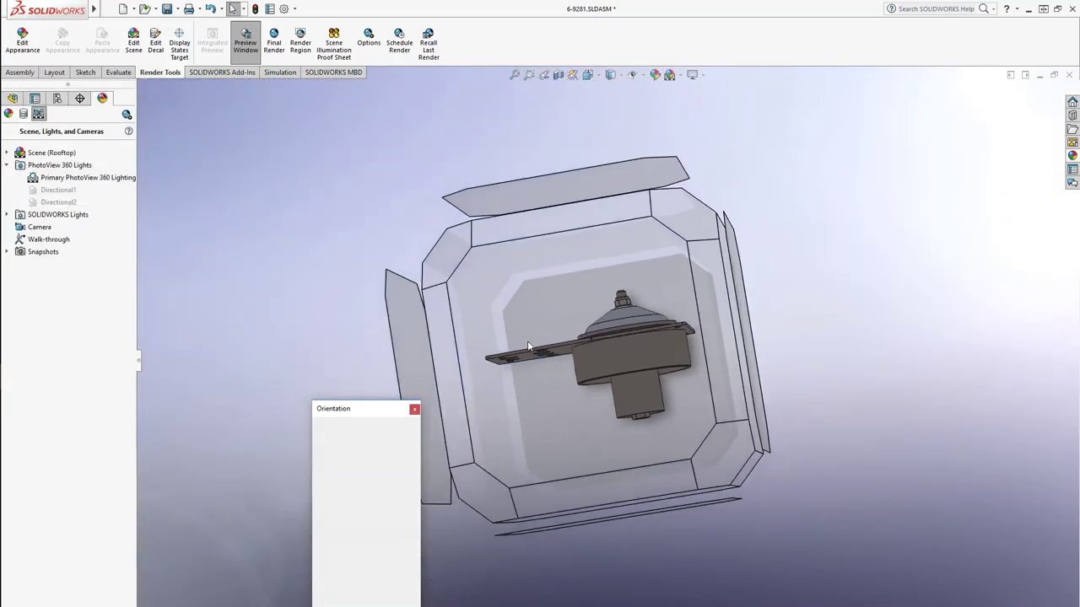
pyautogui.scroll(5, 527, 341)
# Step: Snap to front view, close the live preview, and apply an initial section cut
pyautogui.hotkey('ctrl', '1')
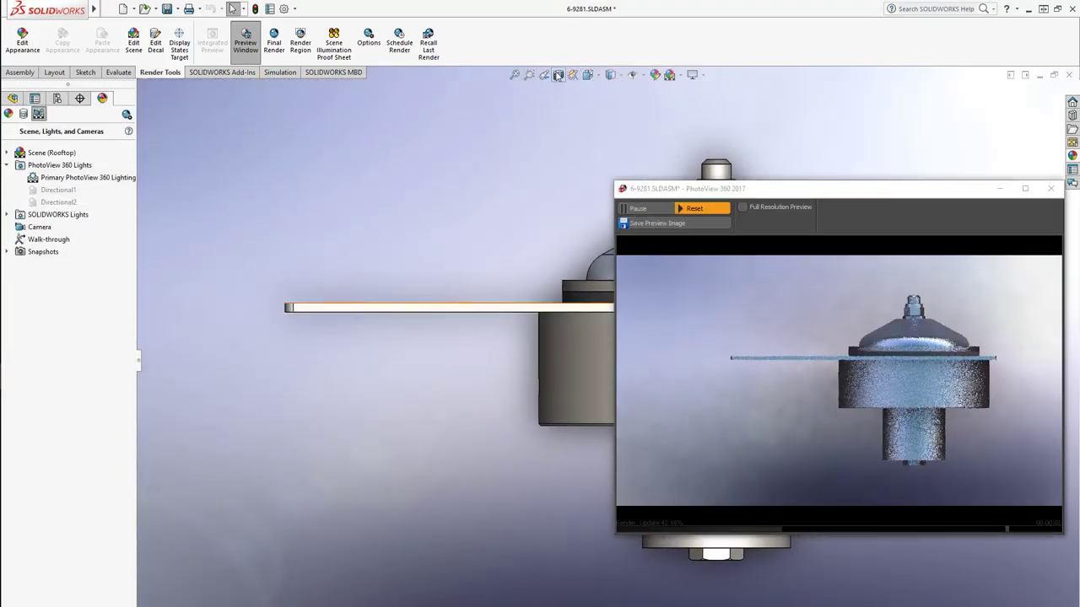
pyautogui.click(557, 76)
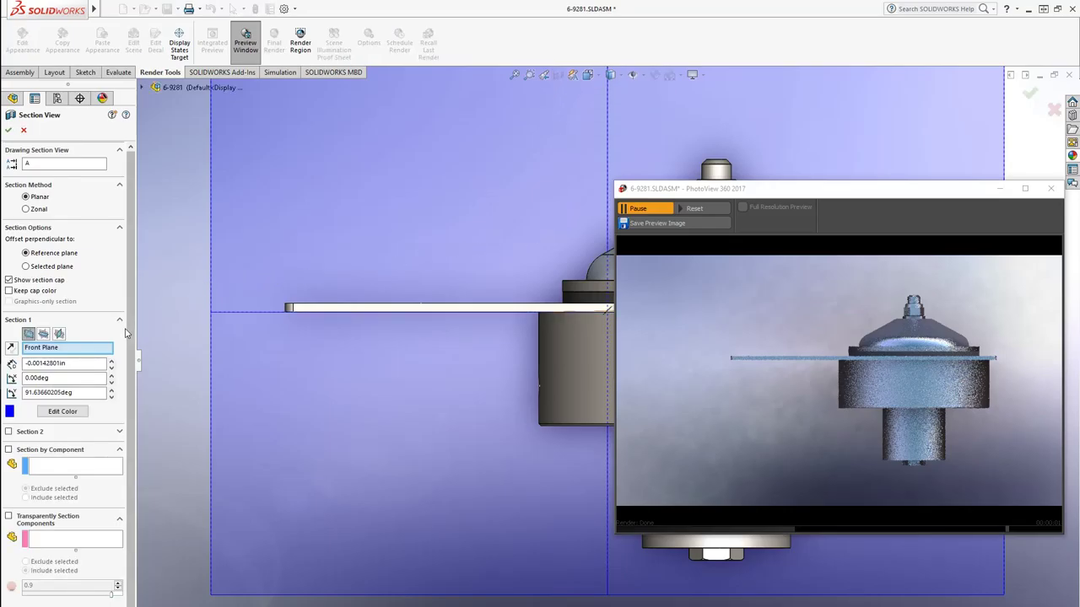
pyautogui.click(141, 90)
pyautogui.press('f')
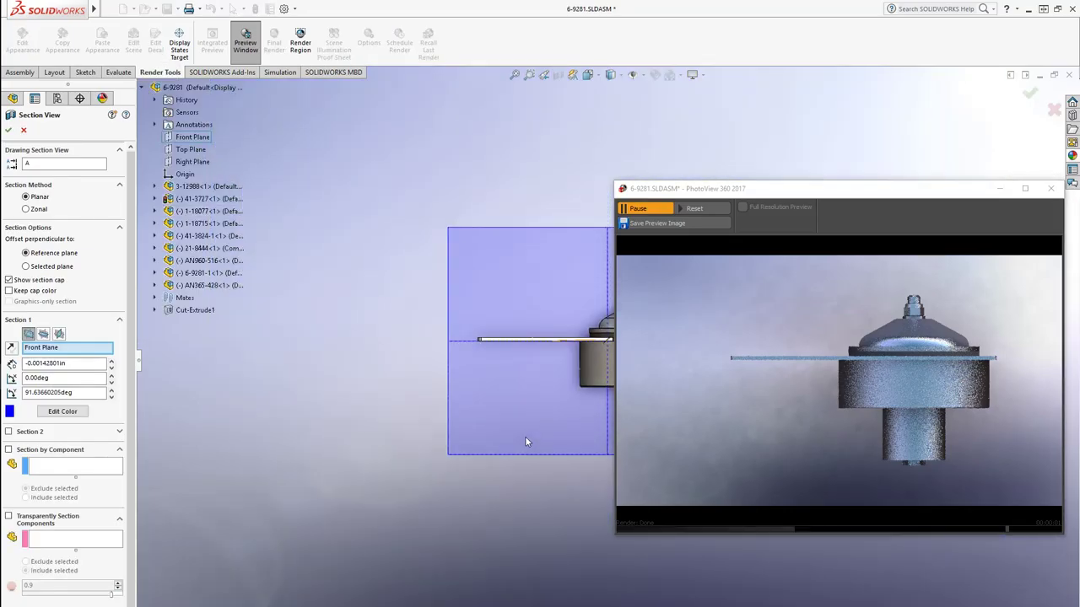
pyautogui.click(1050, 188)
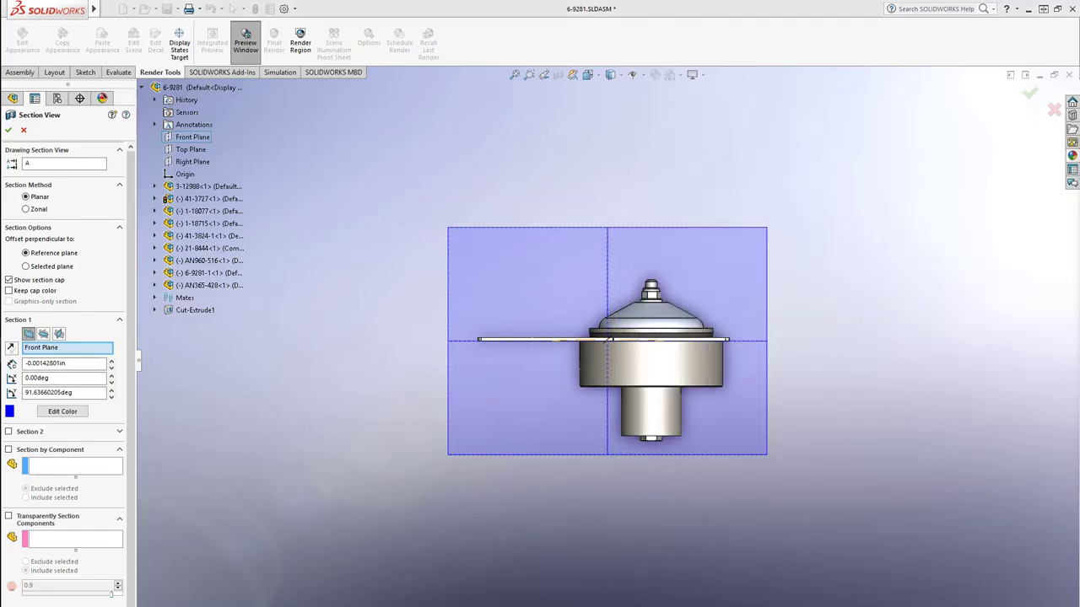
pyautogui.moveTo(610, 425); pyautogui.dragTo(927, 365, button='middle')
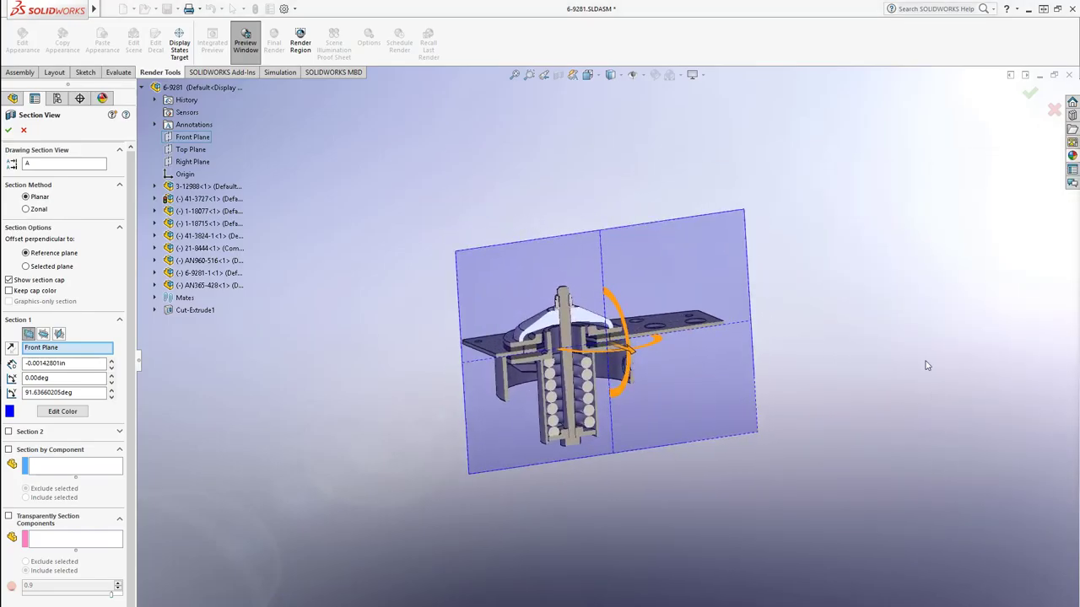
pyautogui.click(1030, 93)
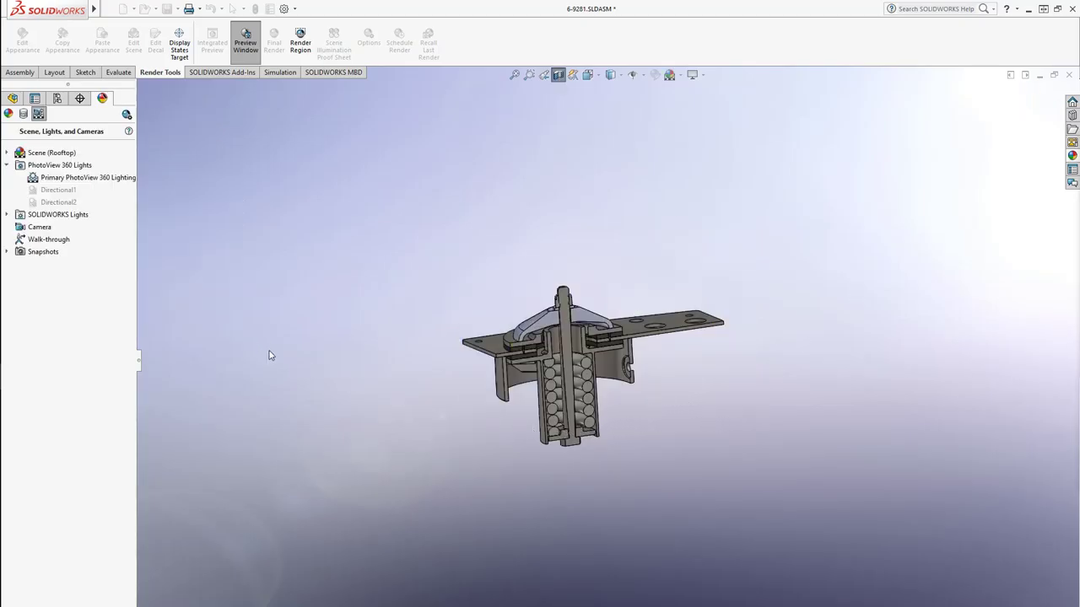
# Step: Re-cut the assembly along the Top Plane and orbit to check the section
pyautogui.click(557, 76)
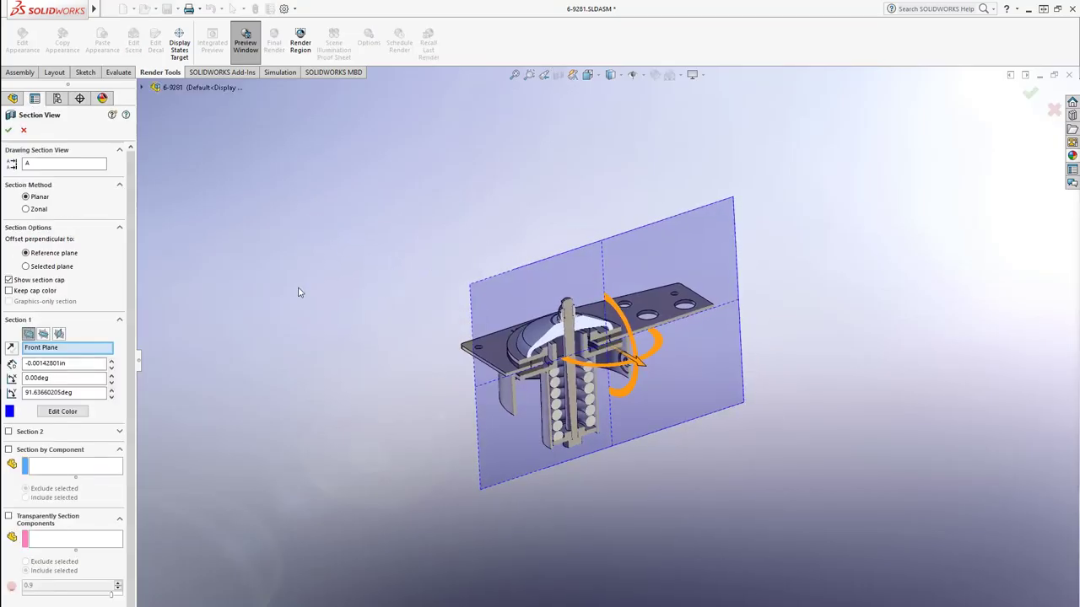
pyautogui.click(35, 349)
pyautogui.click(29, 335)
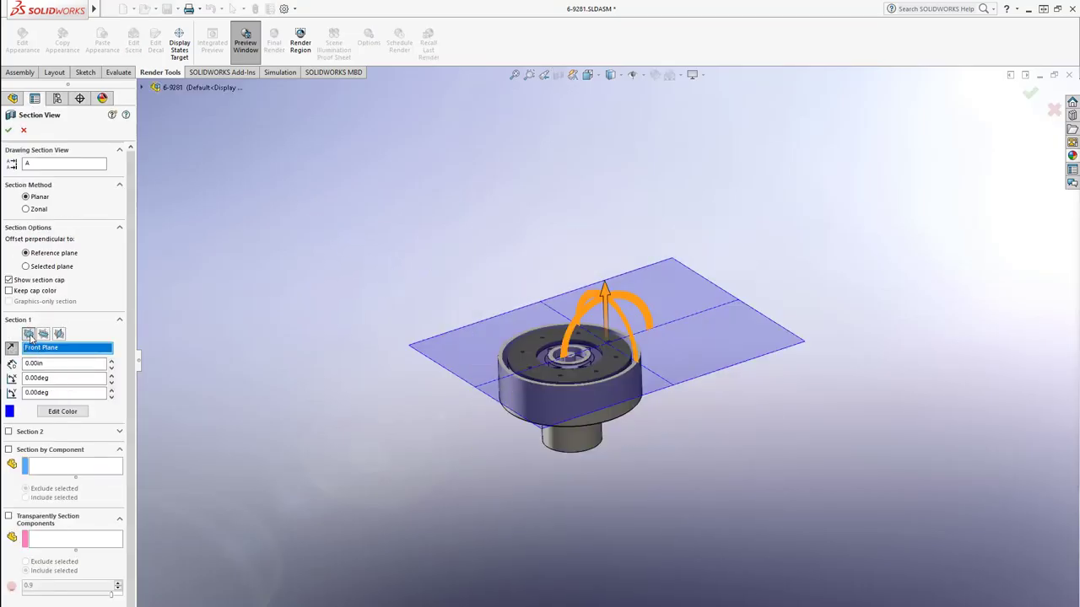
pyautogui.click(43, 334)
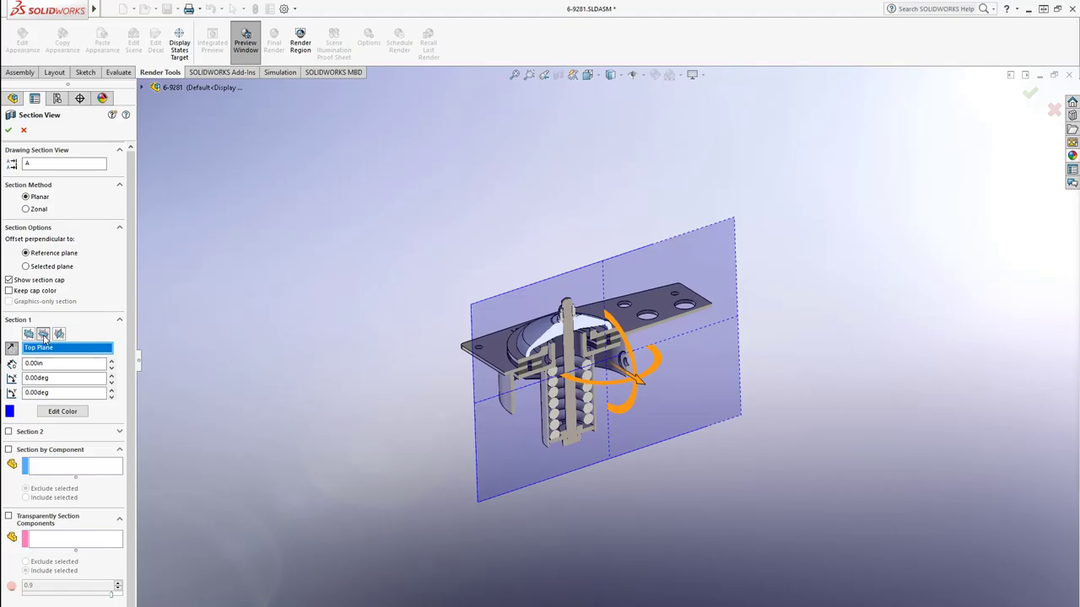
pyautogui.click(8, 130)
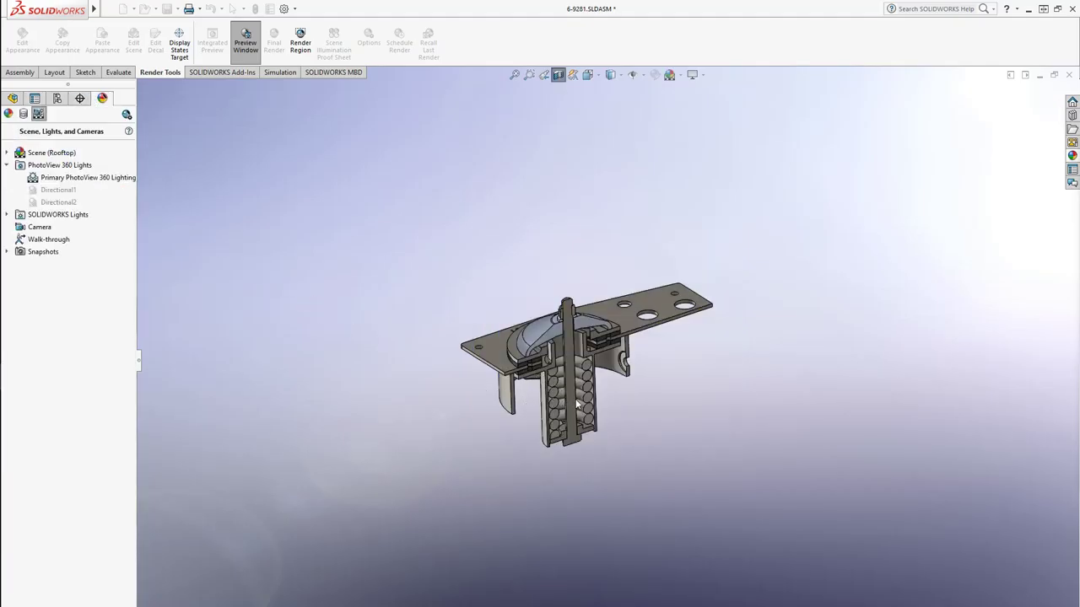
pyautogui.moveTo(599, 422)
pyautogui.mouseDown(button='middle')
pyautogui.moveTo(602, 459)
pyautogui.moveTo(612, 434)
pyautogui.mouseUp(button='middle')
pyautogui.scroll(-6, 582, 371)
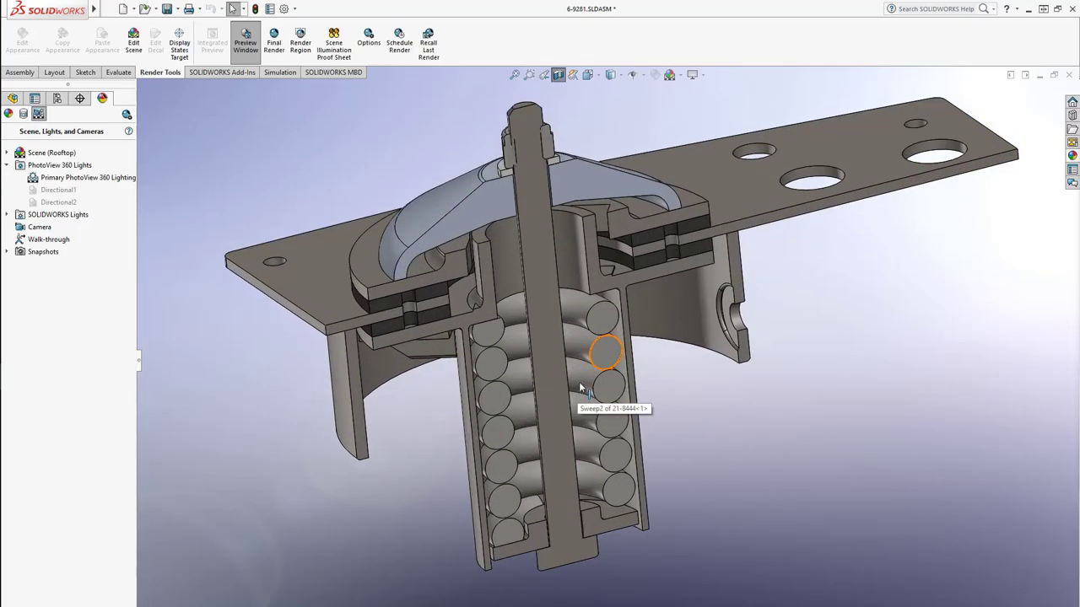
pyautogui.moveTo(603, 334); pyautogui.dragTo(411, 373, button='middle')
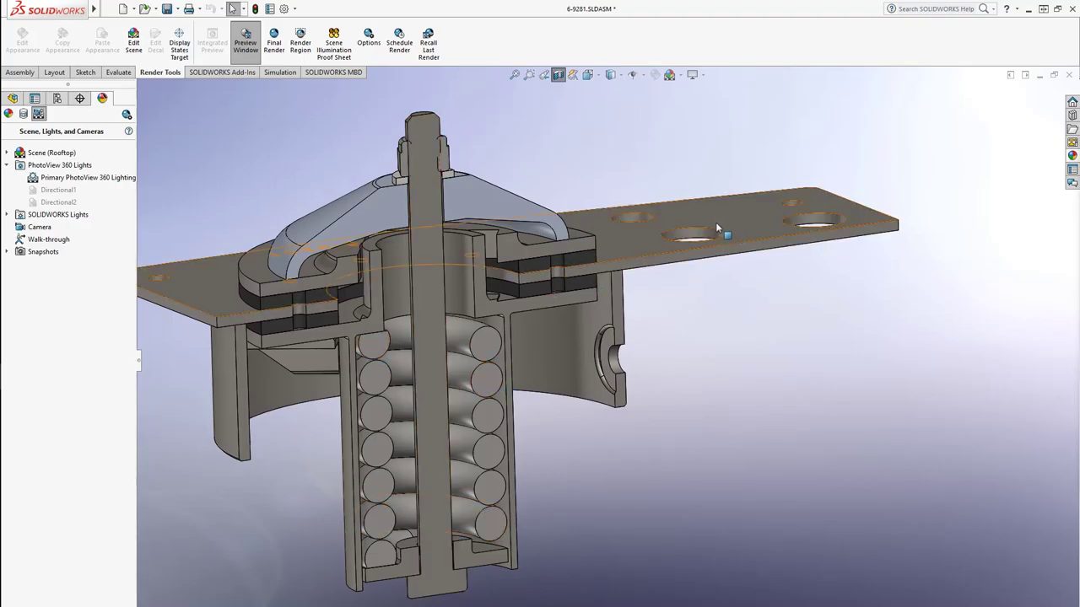
# Step: Reverse the Top Plane section direction so the opposite half is kept
pyautogui.rightClick(562, 77)
pyautogui.click(558, 79)
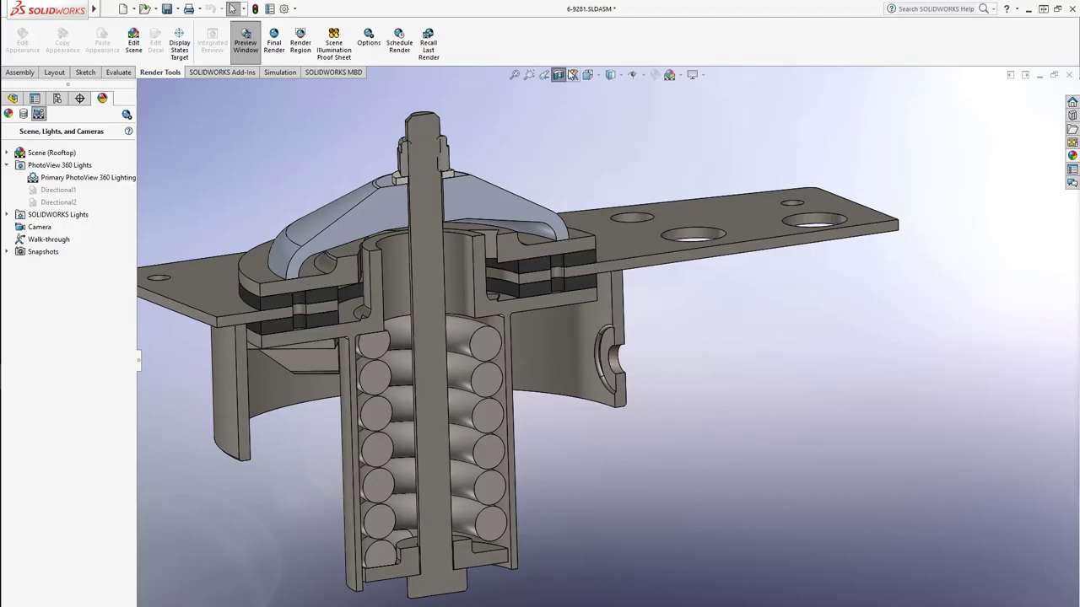
pyautogui.click(558, 78)
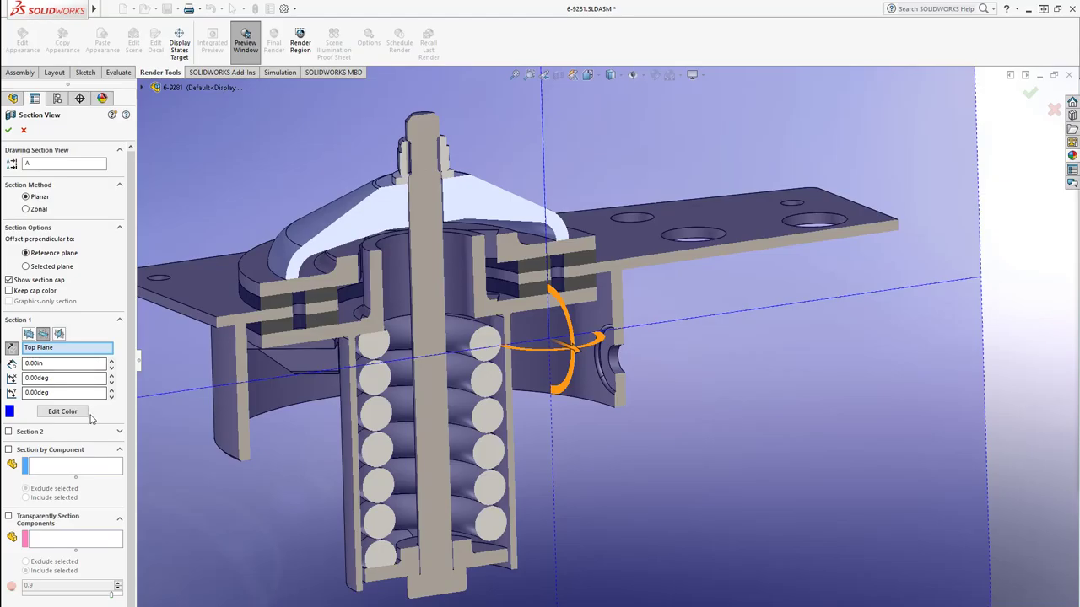
pyautogui.scroll(-1, 96, 500)
pyautogui.scroll(1, 96, 499)
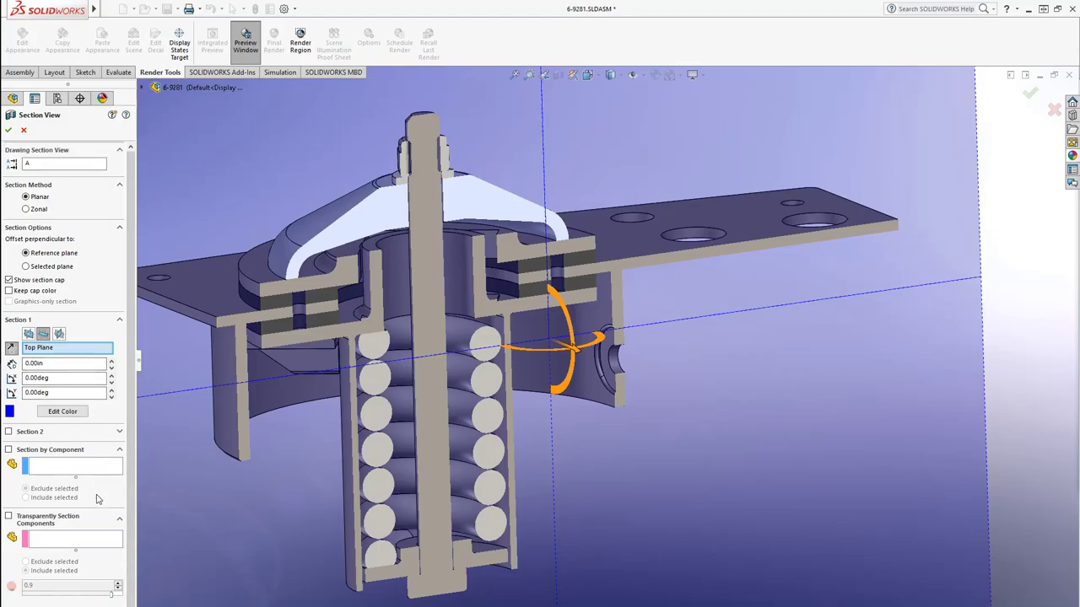
pyautogui.scroll(-1, 96, 499)
pyautogui.scroll(1, 62, 430)
pyautogui.click(11, 348)
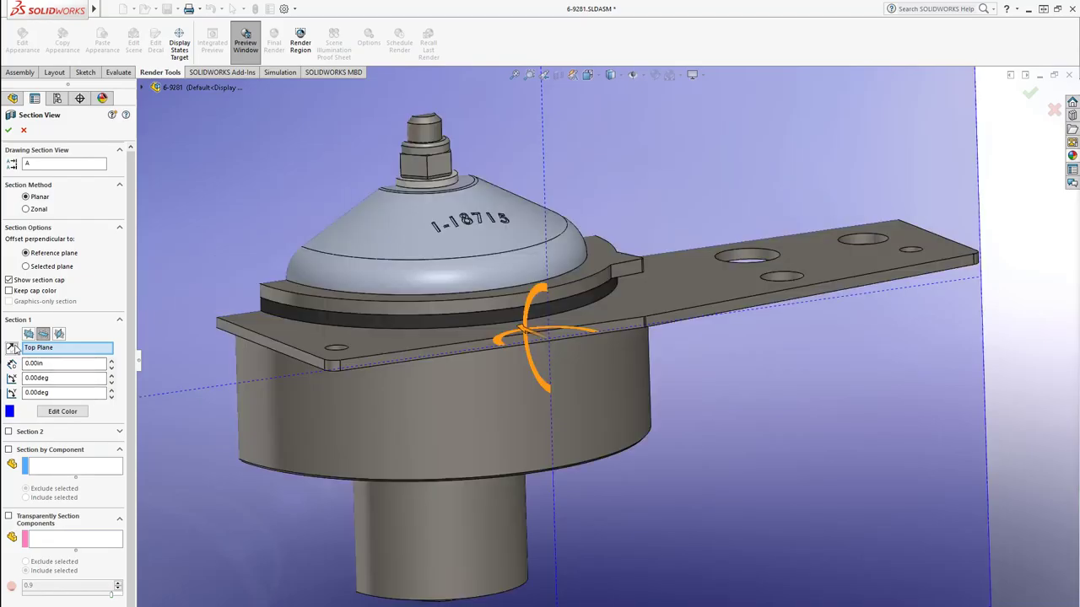
pyautogui.click(9, 130)
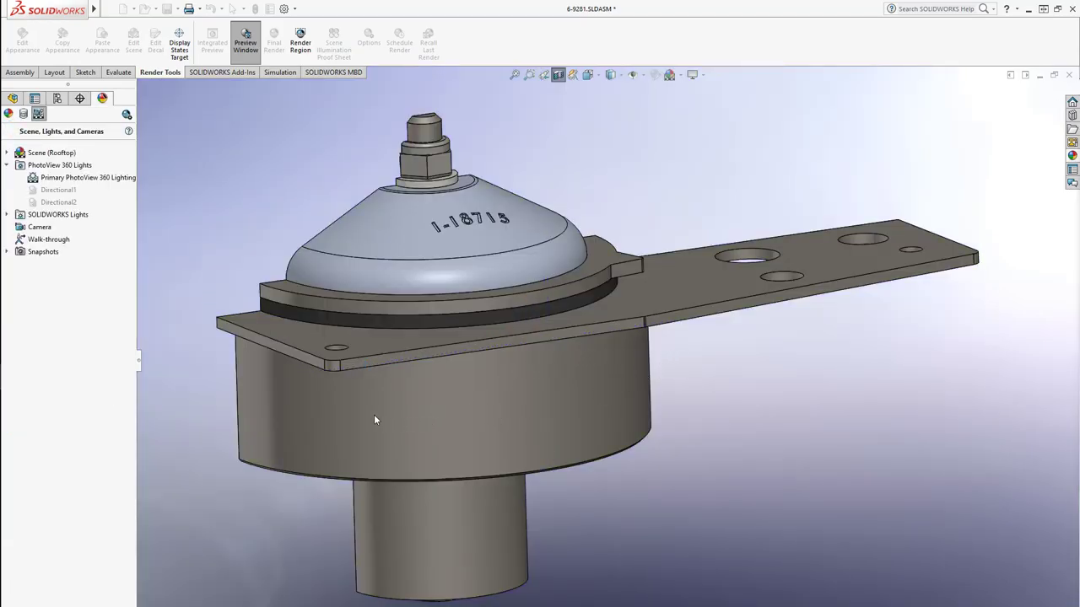
# Step: Frame the cut-away springs and shaft facing front, then start the 1920×1080 final render
pyautogui.moveTo(340, 420); pyautogui.dragTo(346, 534, button='middle')
pyautogui.moveTo(689, 513); pyautogui.dragTo(665, 515, button='middle')
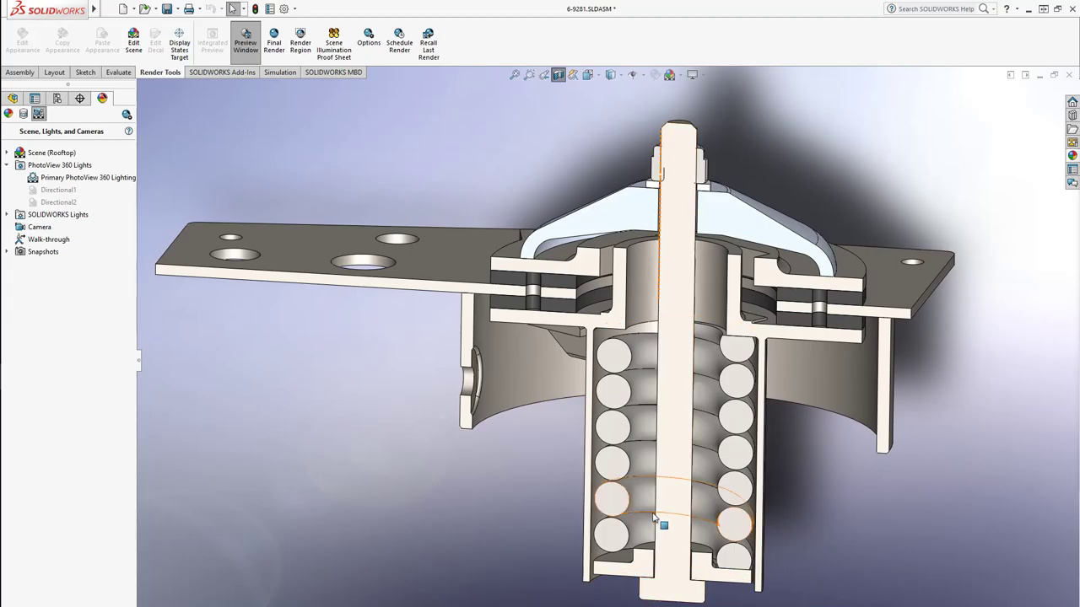
pyautogui.keyDown('ctrl'); pyautogui.moveTo(654, 516); pyautogui.dragTo(655, 485, button='middle'); pyautogui.keyUp('ctrl')
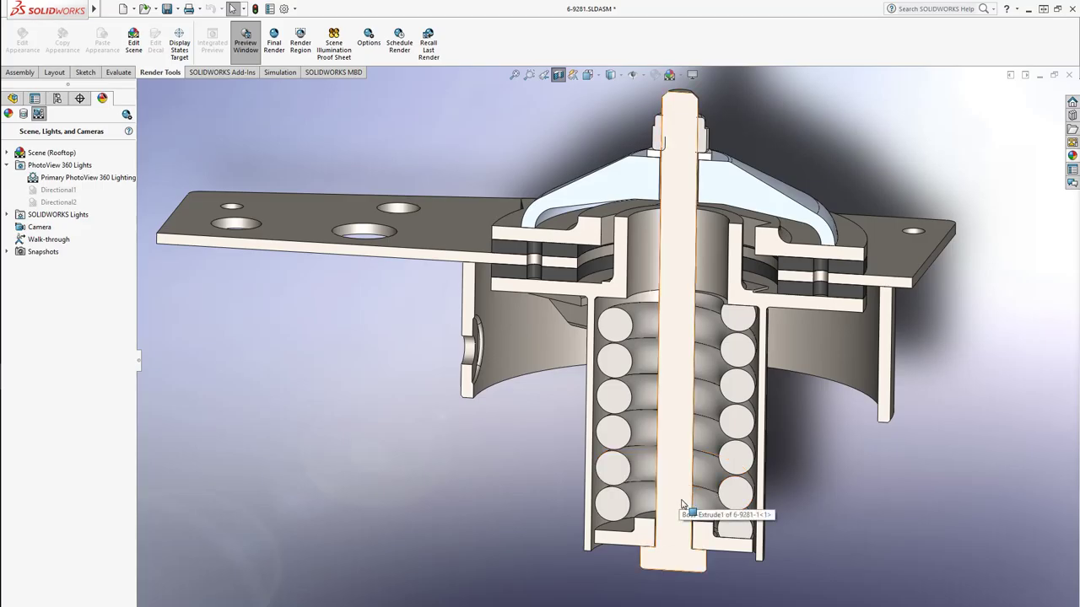
pyautogui.keyDown('ctrl'); pyautogui.moveTo(680, 488); pyautogui.dragTo(682, 501, button='middle'); pyautogui.keyUp('ctrl')
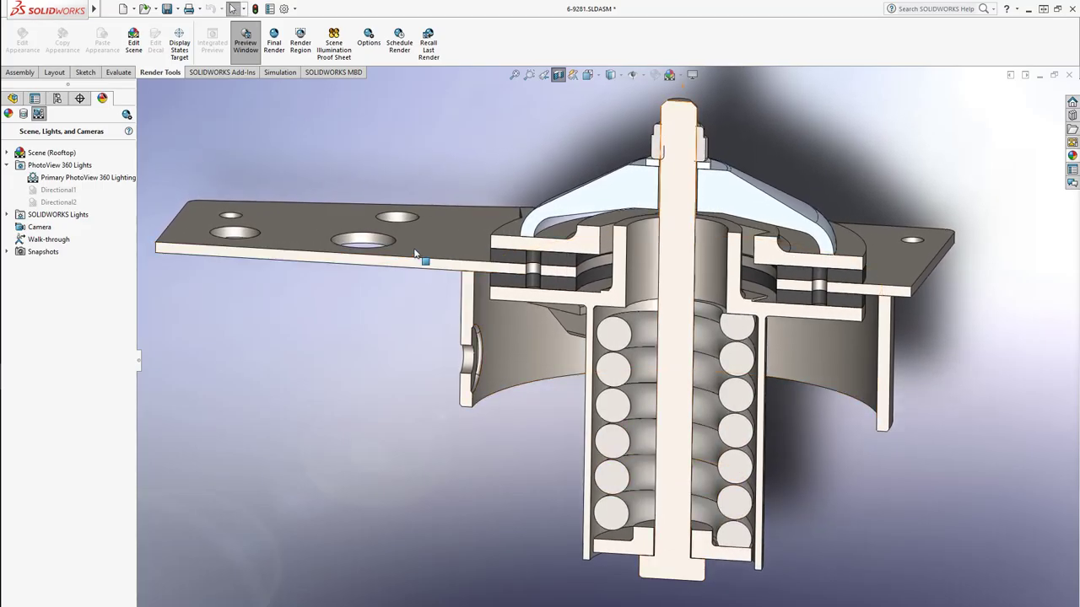
pyautogui.click(274, 46)
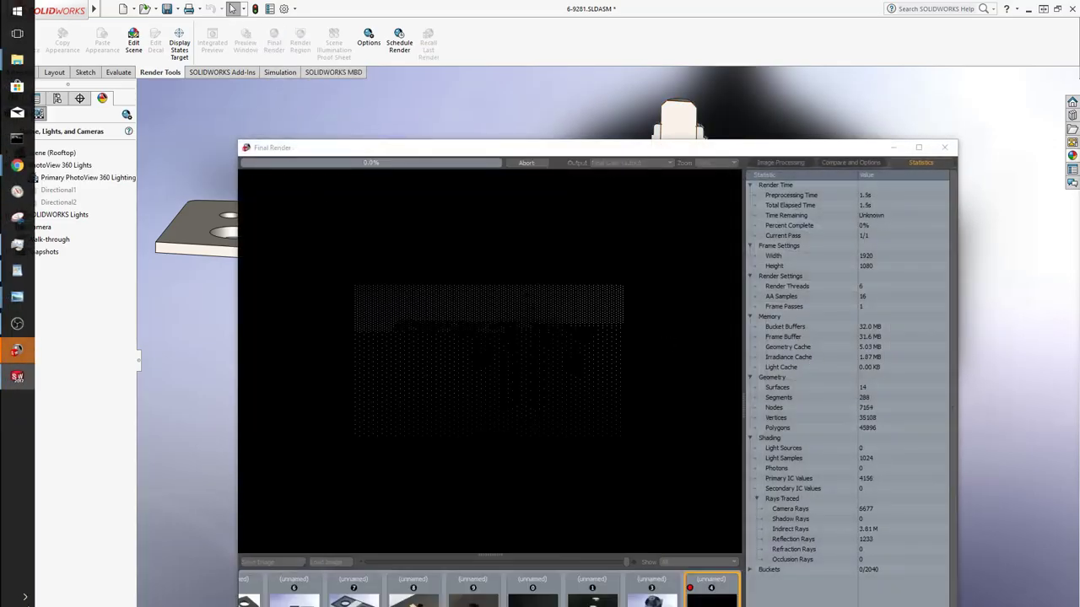
# Step: Open the earlier render 6-9281-A-1-10-19.JPG from the RENDERS folder in Photos
pyautogui.hotkey('alt', 'Tab')
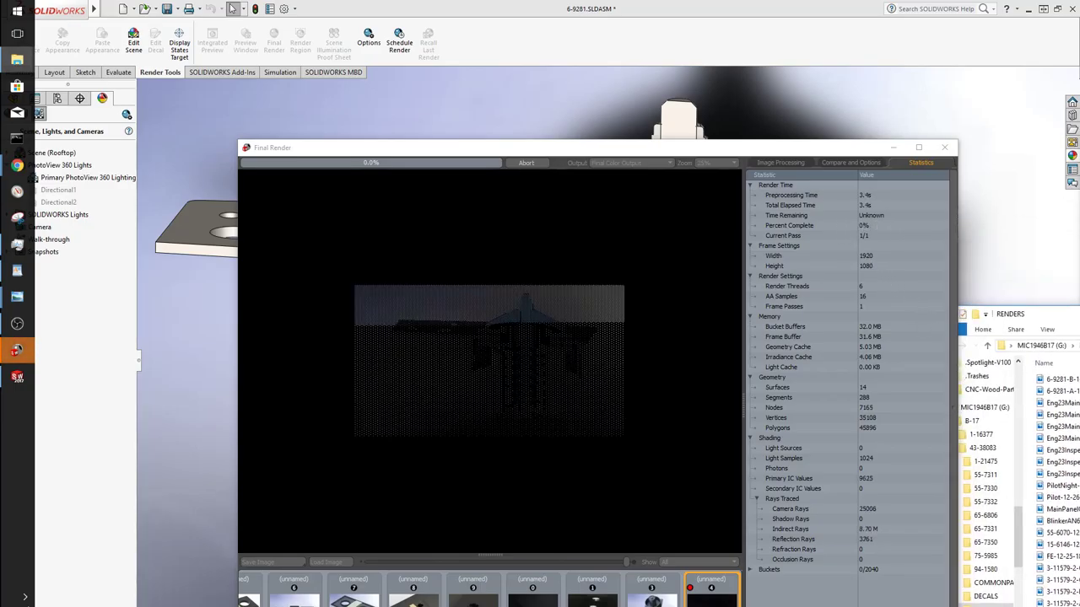
pyautogui.moveTo(506, 147); pyautogui.dragTo(164, 160)
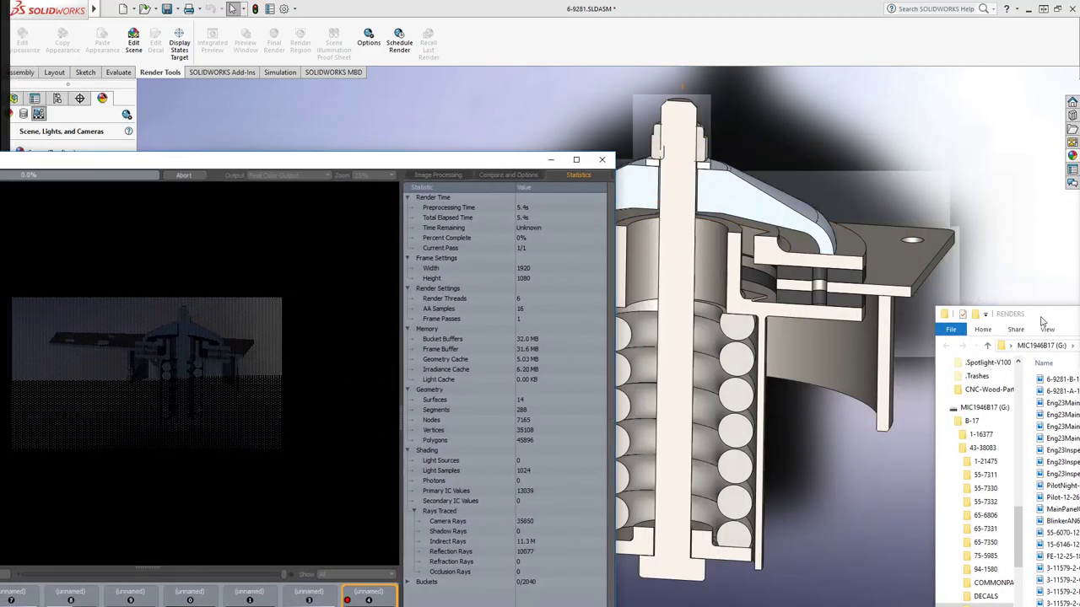
pyautogui.moveTo(1012, 314); pyautogui.dragTo(746, 206)
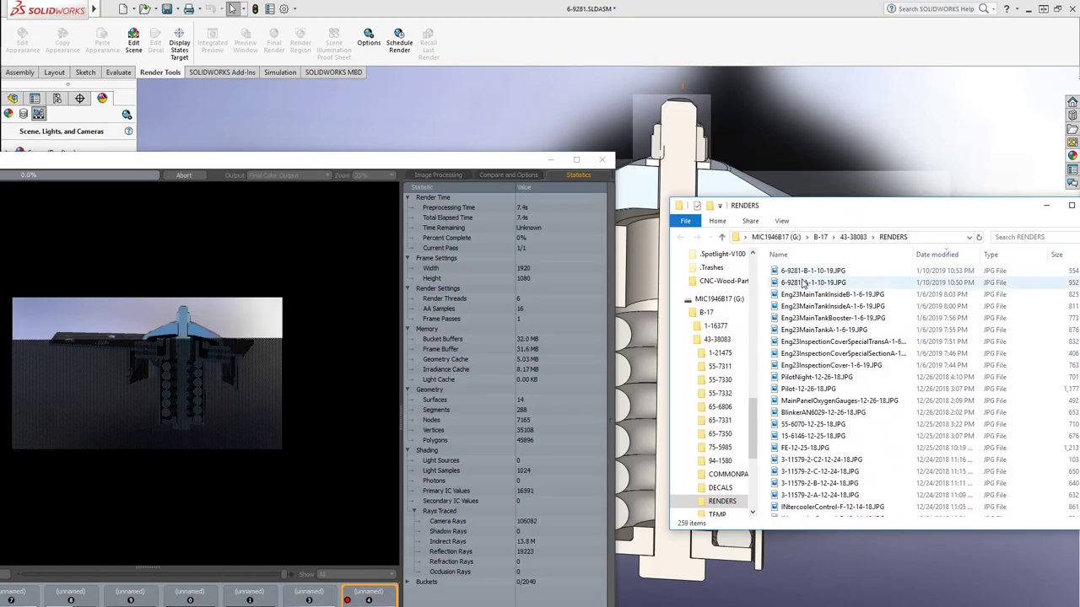
pyautogui.click(798, 283)
pyautogui.press('Return')
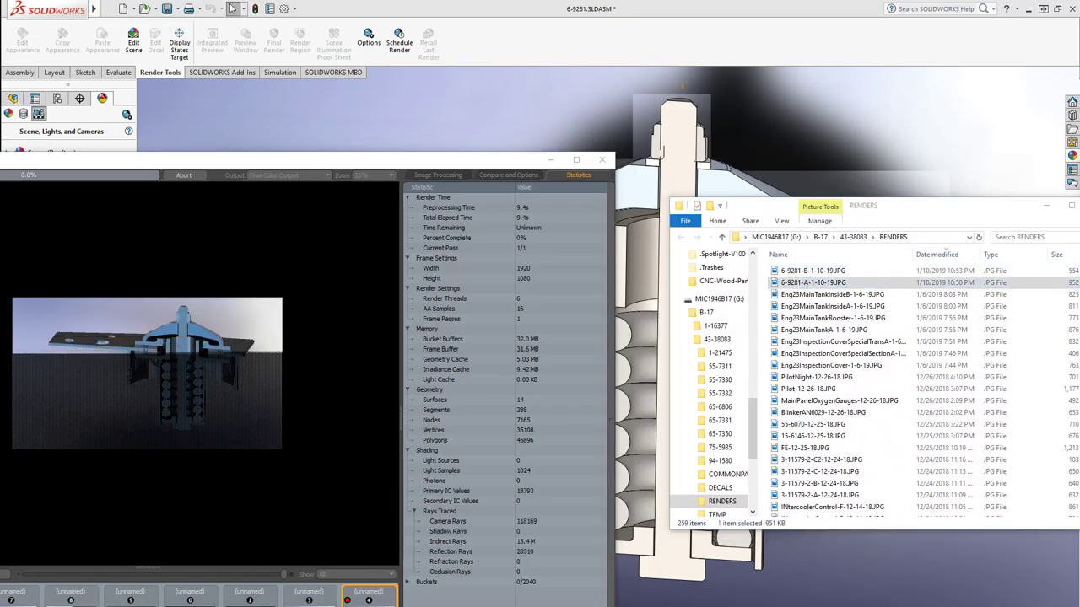
pyautogui.click(552, 160)
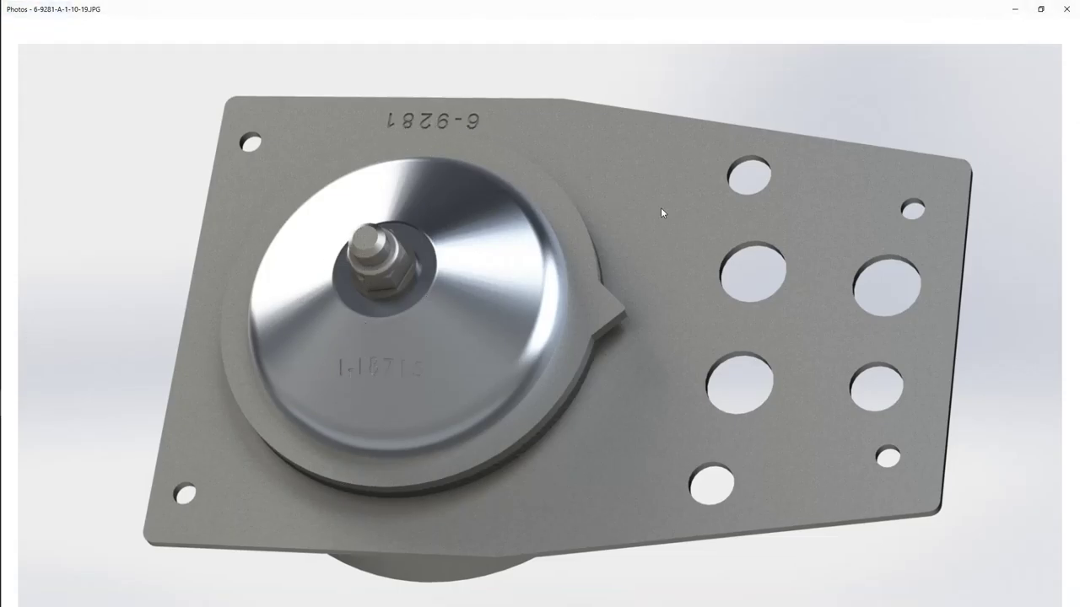
# Step: Flip between the saved A and B renders in Photos, then minimize the viewer
pyautogui.click(1052, 339)
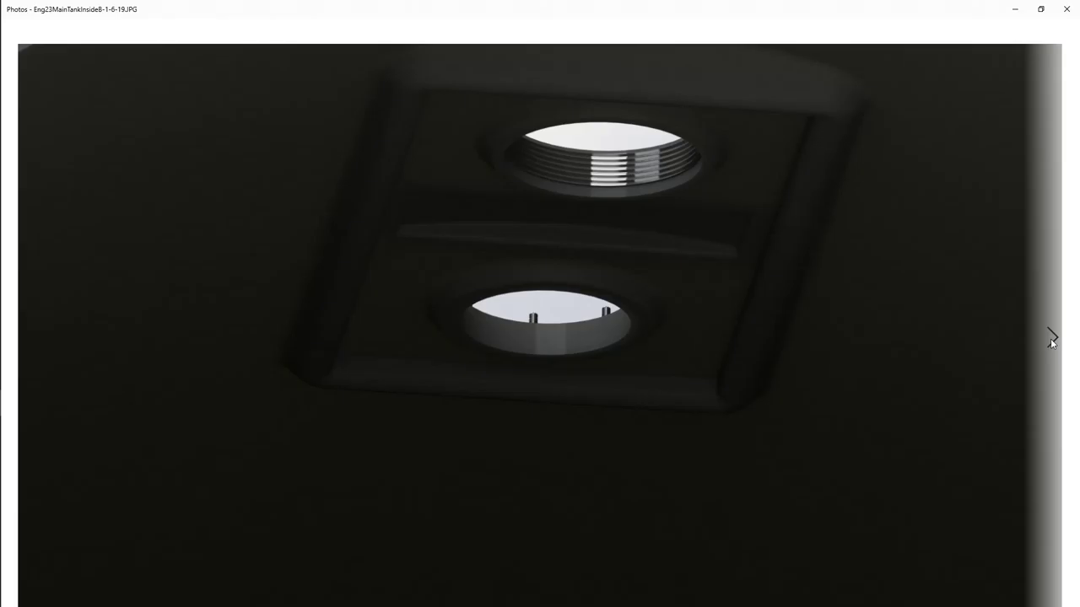
pyautogui.click(36, 361)
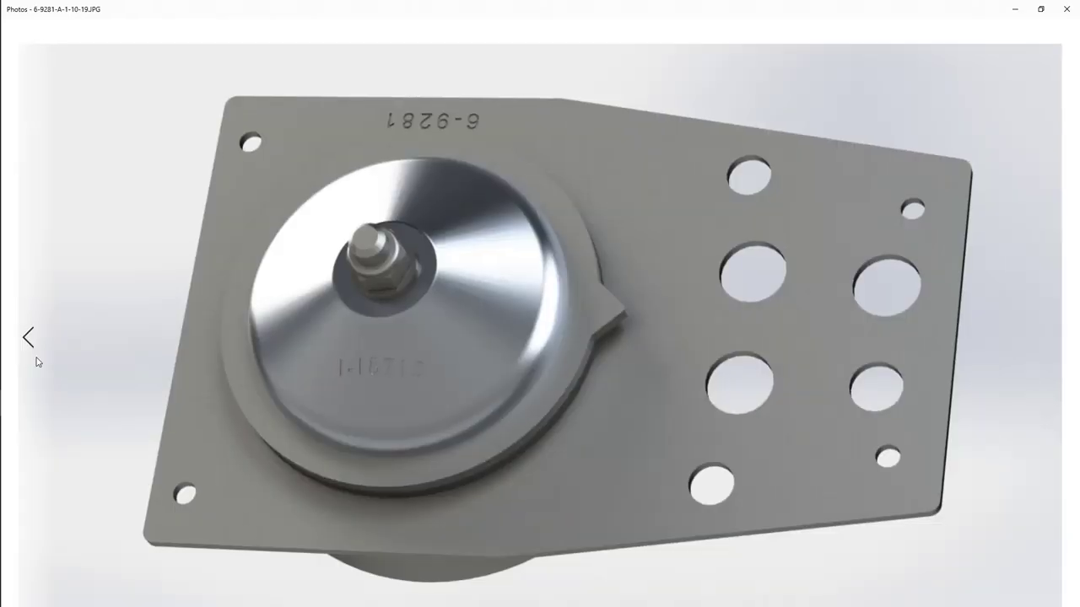
pyautogui.click(37, 361)
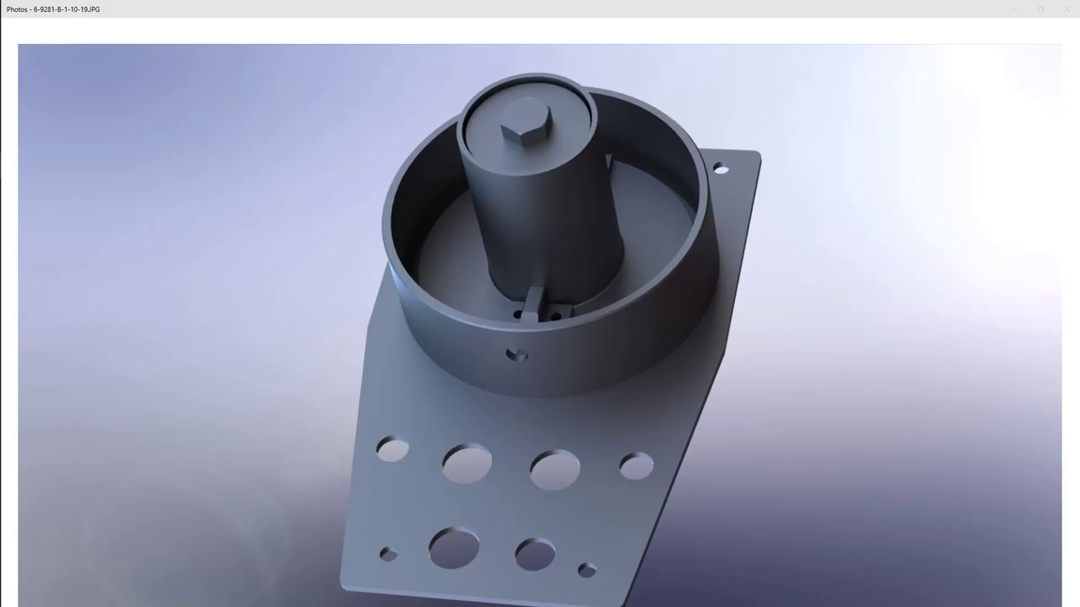
pyautogui.click(1012, 5)
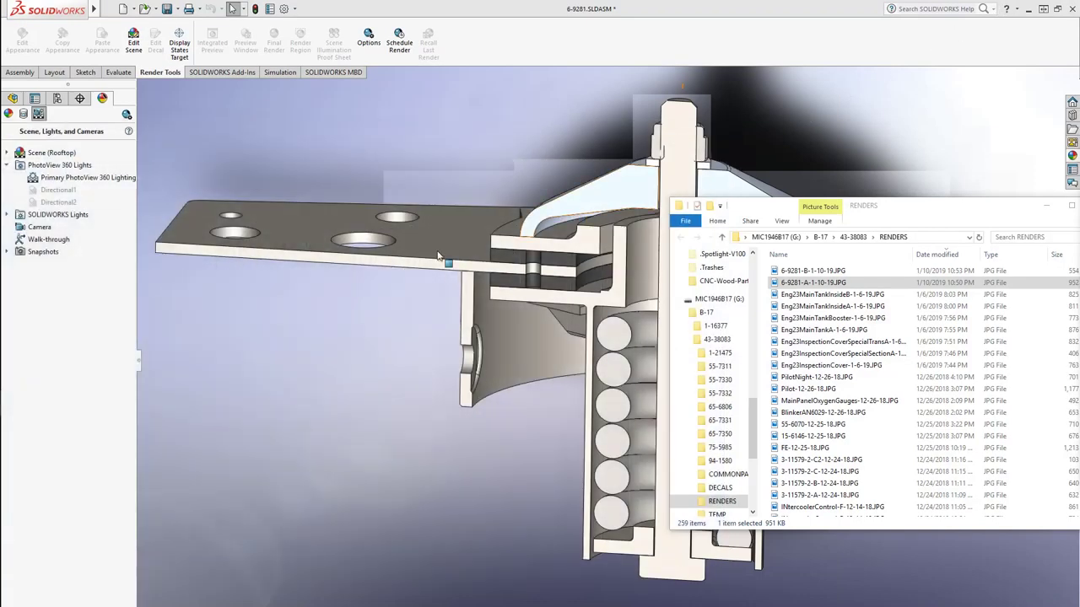
# Step: Minimize the in-progress final render and turn off Section View to show the whole 6-9281 assembly
pyautogui.moveTo(2, 369)
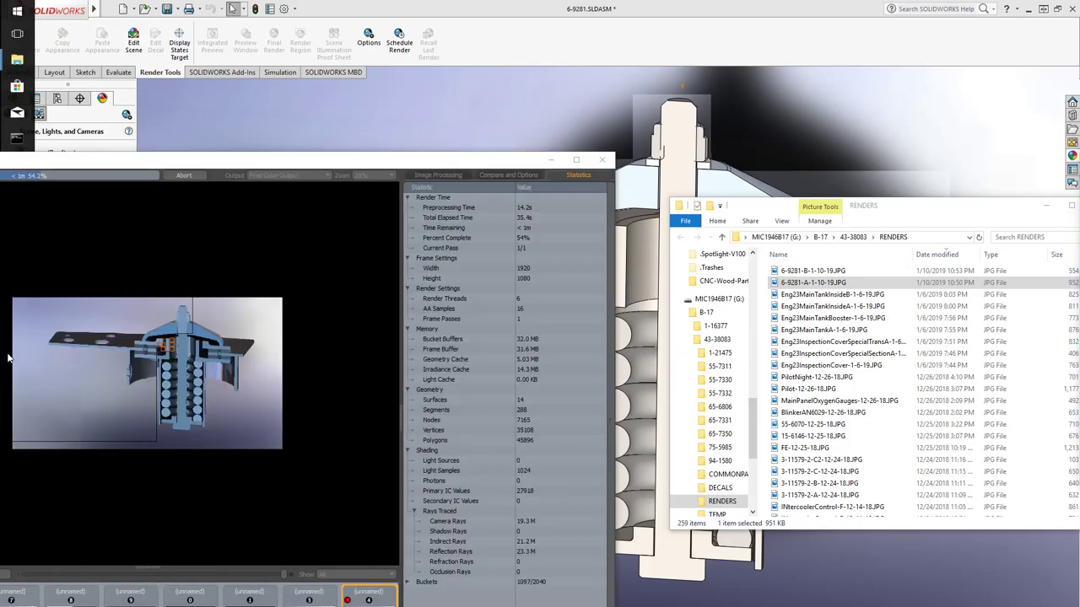
pyautogui.click(9, 358)
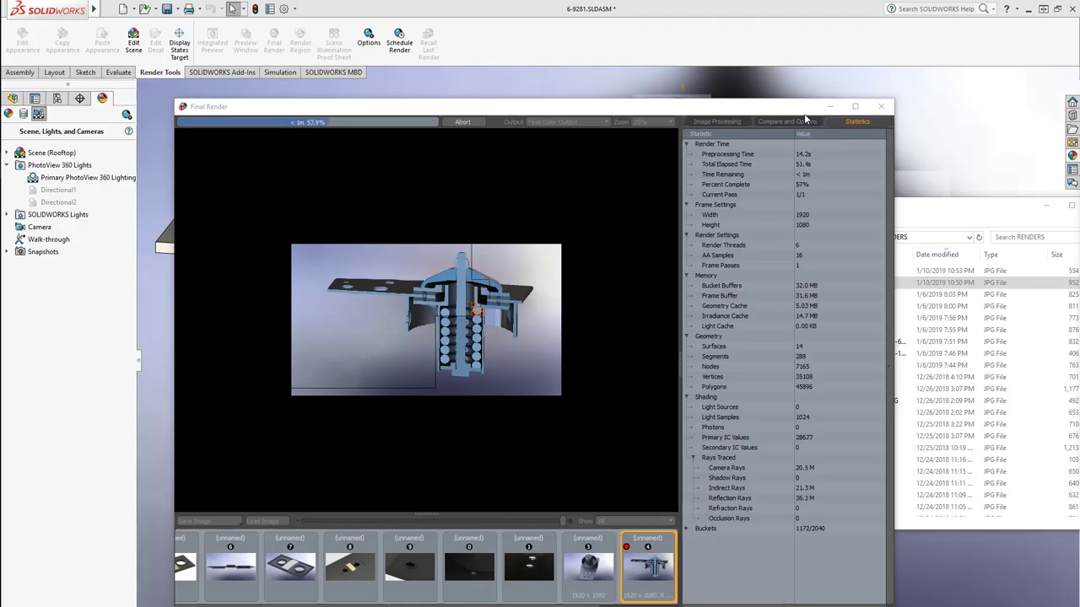
pyautogui.click(829, 106)
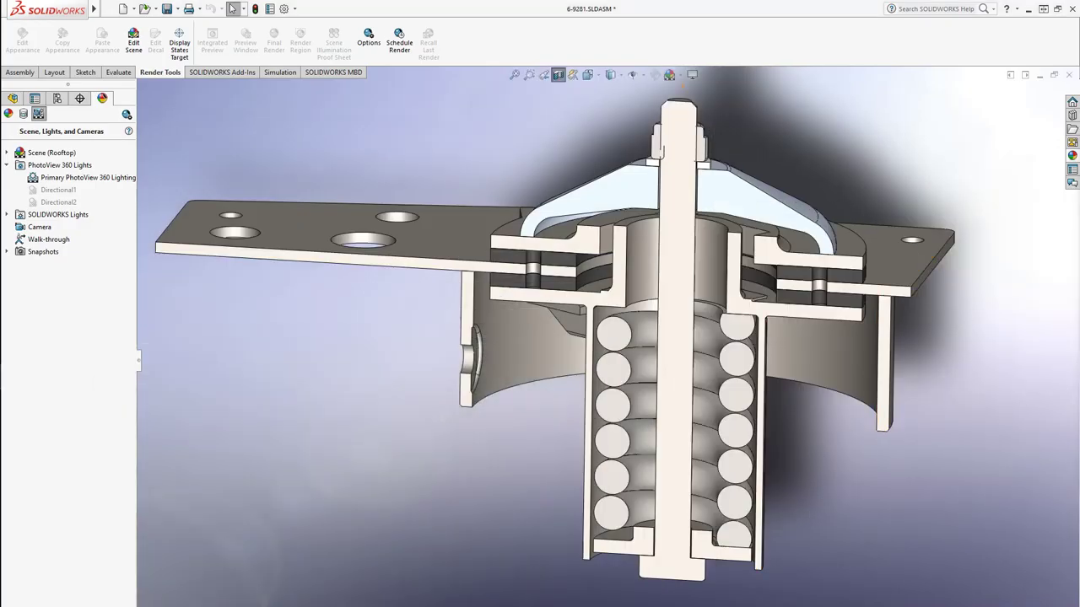
pyautogui.click(558, 75)
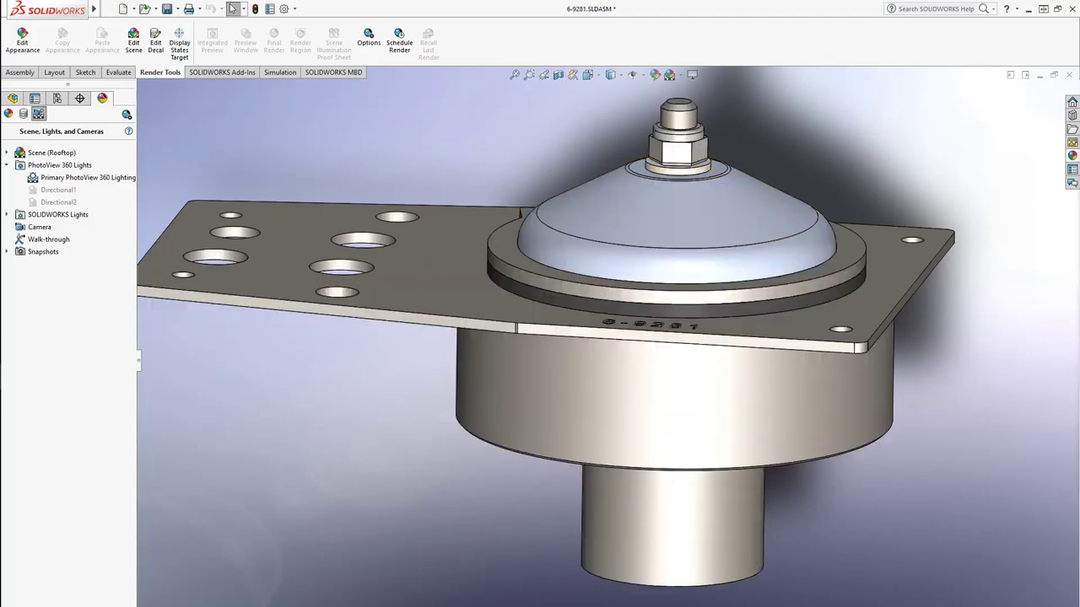
pyautogui.hotkey('alt', 'Tab')
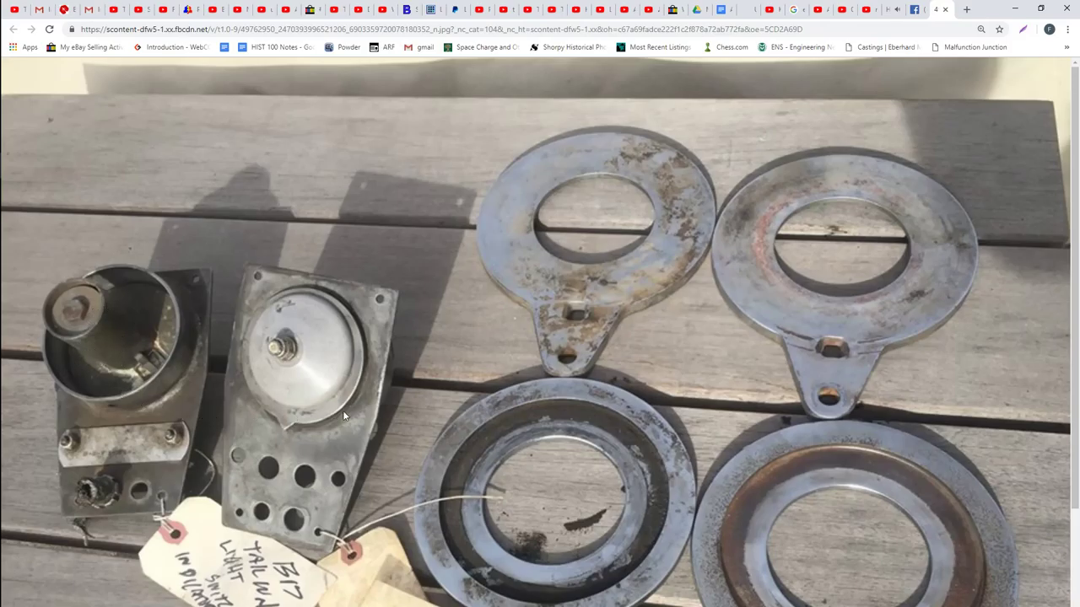
# Step: Back in SOLIDWORKS, orbit and zoom the assembly to inspect its underside
pyautogui.hotkey('alt', 'Tab')
pyautogui.moveTo(467, 498); pyautogui.dragTo(530, 412, button='middle')
pyautogui.scroll(-5, 639, 449)
pyautogui.scroll(5, 640, 449)
# Step: Check the Chrome photo of the real tail-light parts, then orbit the model to its engraved front face
pyautogui.moveTo(7, 244)
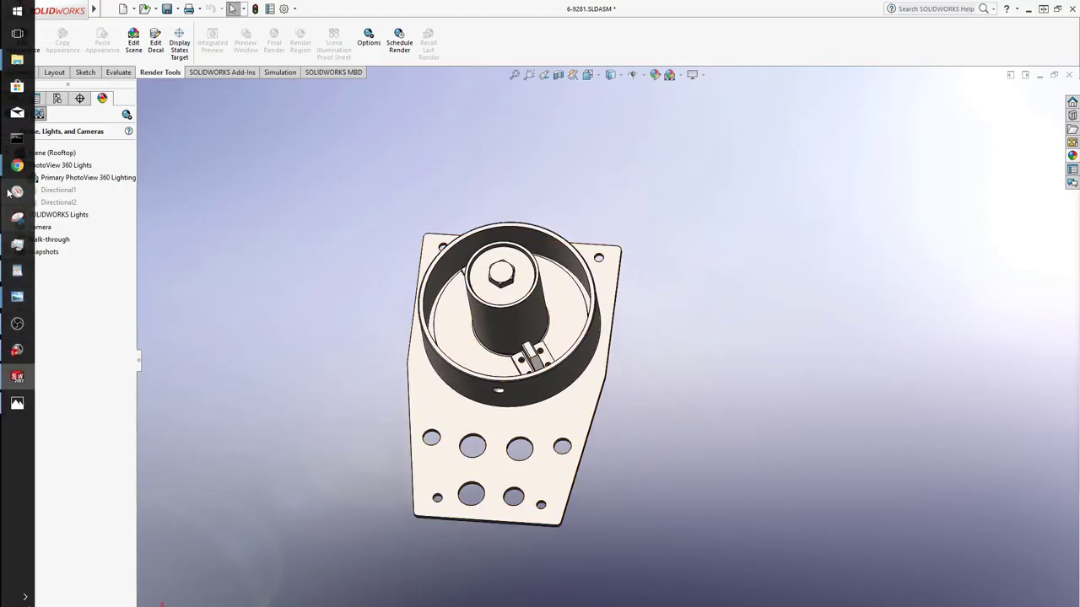
pyautogui.moveTo(17, 165)
pyautogui.click(84, 202)
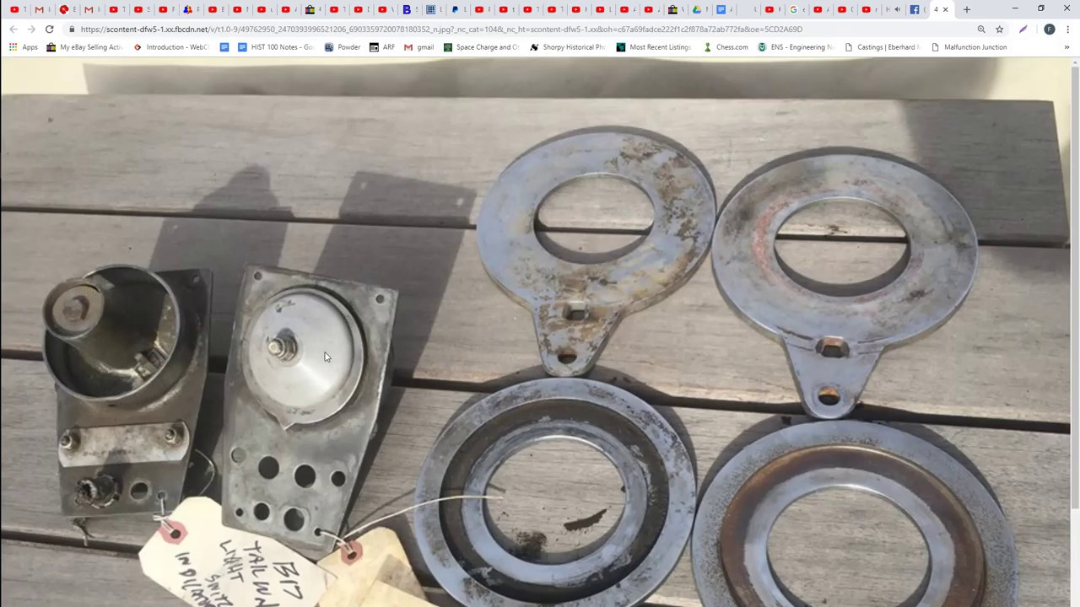
pyautogui.click(1018, 7)
pyautogui.moveTo(621, 345); pyautogui.dragTo(525, 391, button='middle')
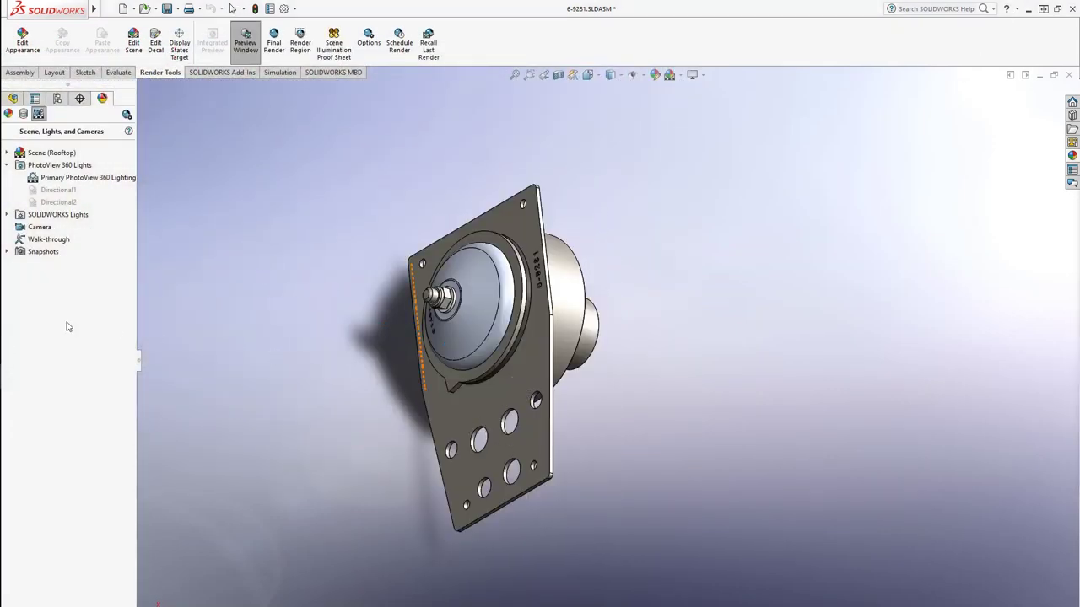
# Step: Save the finished section render as 6-9281-C-1-10-19.JPG in RENDERS and close the render window
pyautogui.moveTo(5, 363)
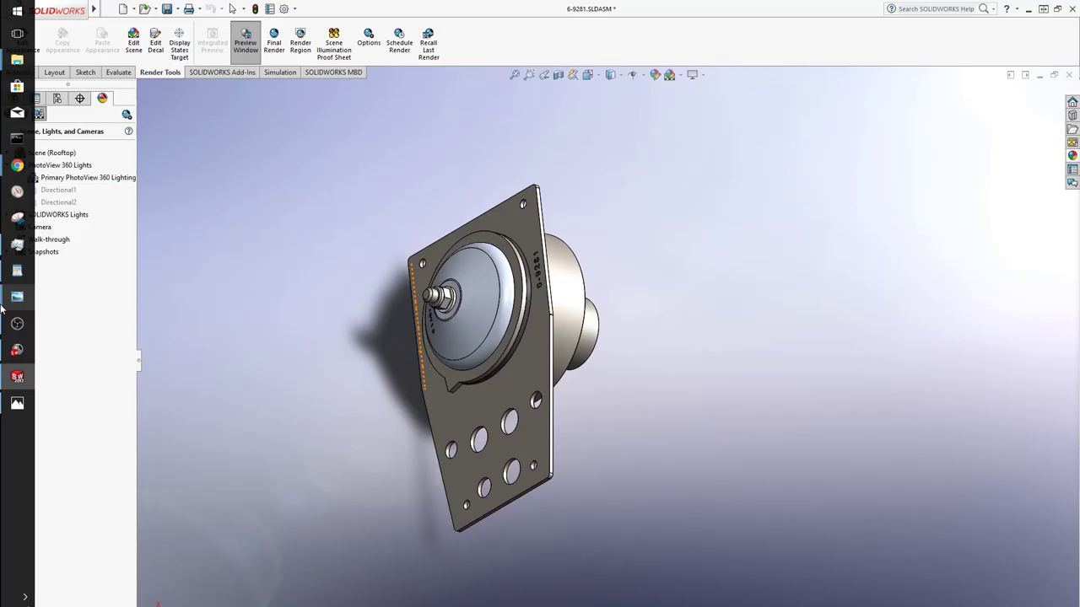
pyautogui.click(13, 353)
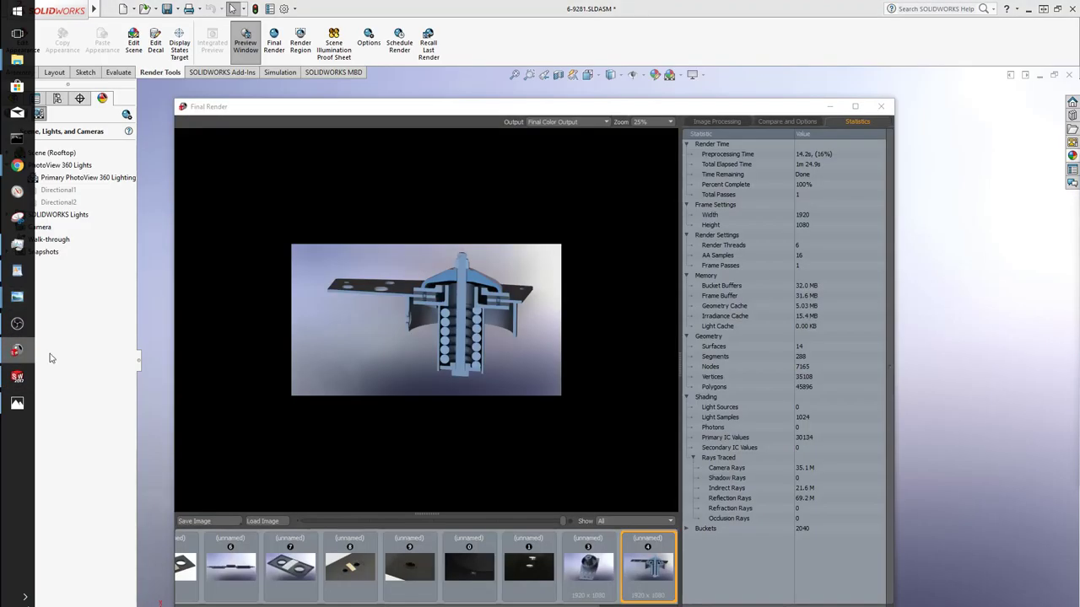
pyautogui.click(221, 524)
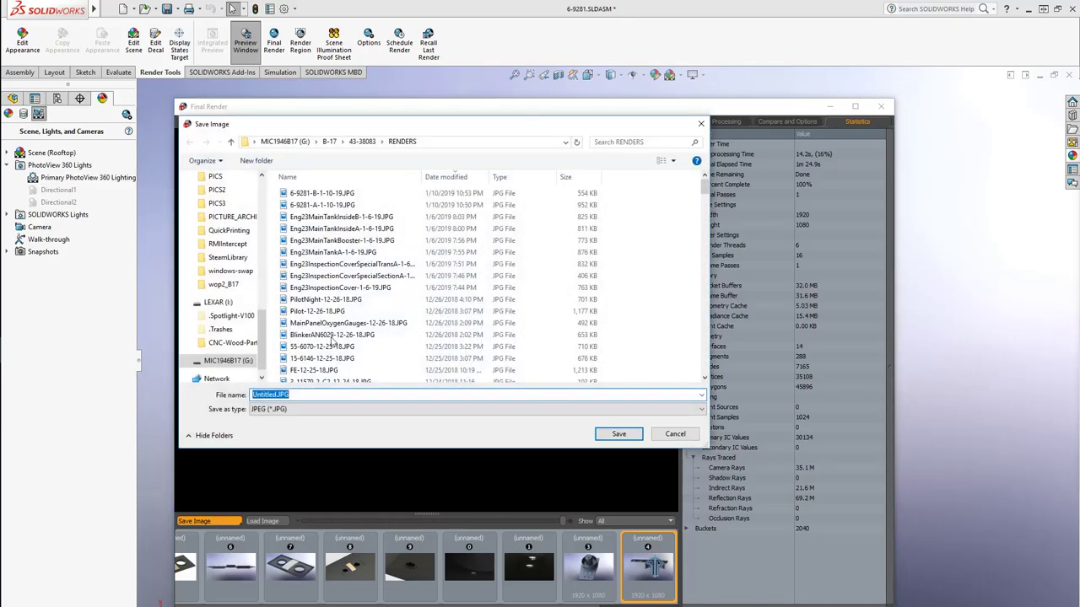
pyautogui.click(279, 396)
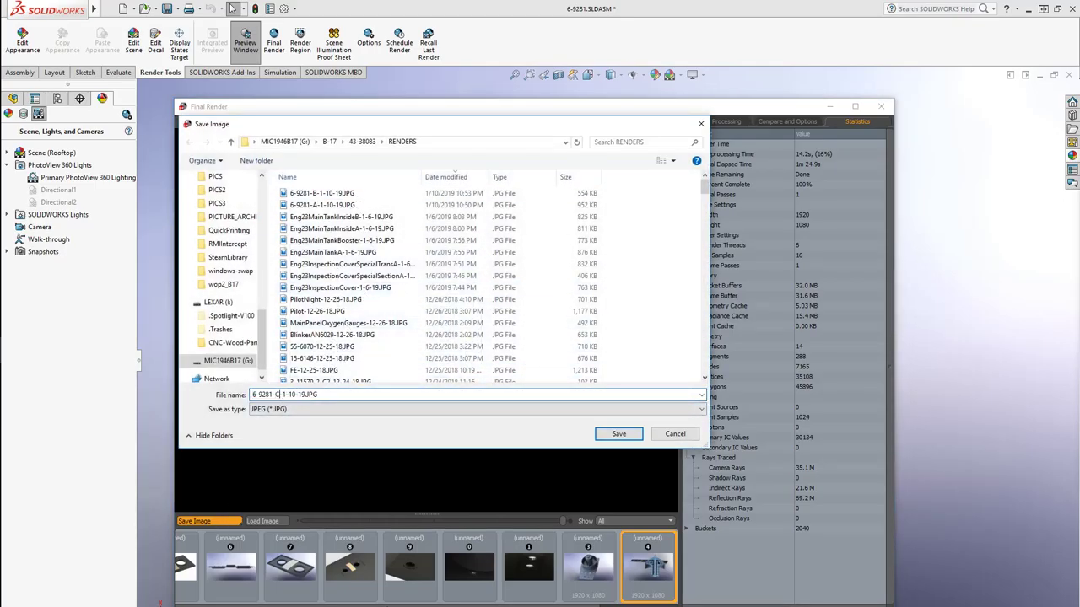
pyautogui.press('Return')
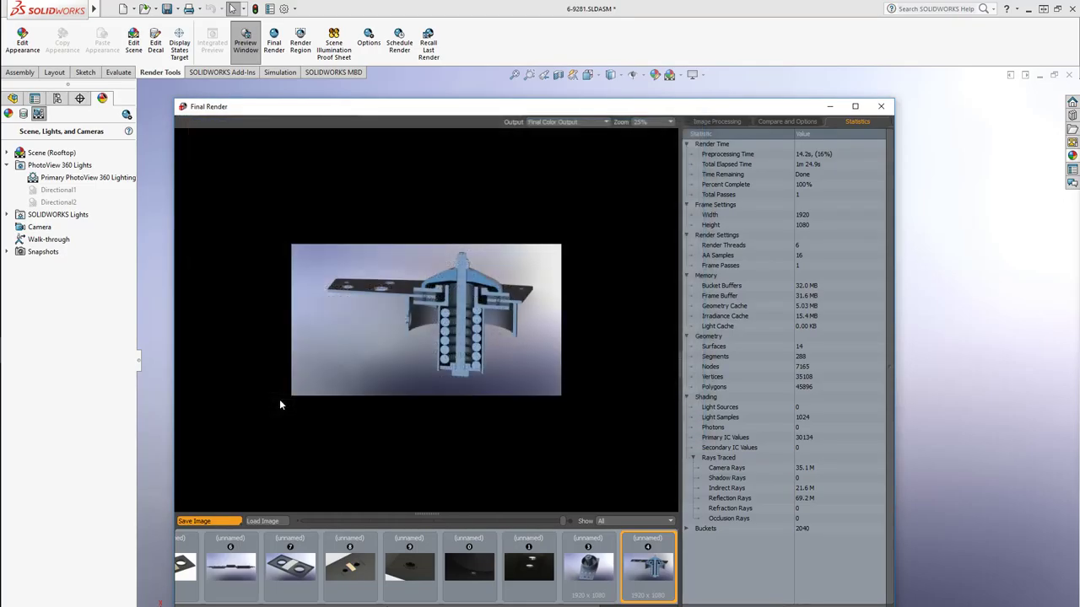
pyautogui.click(879, 108)
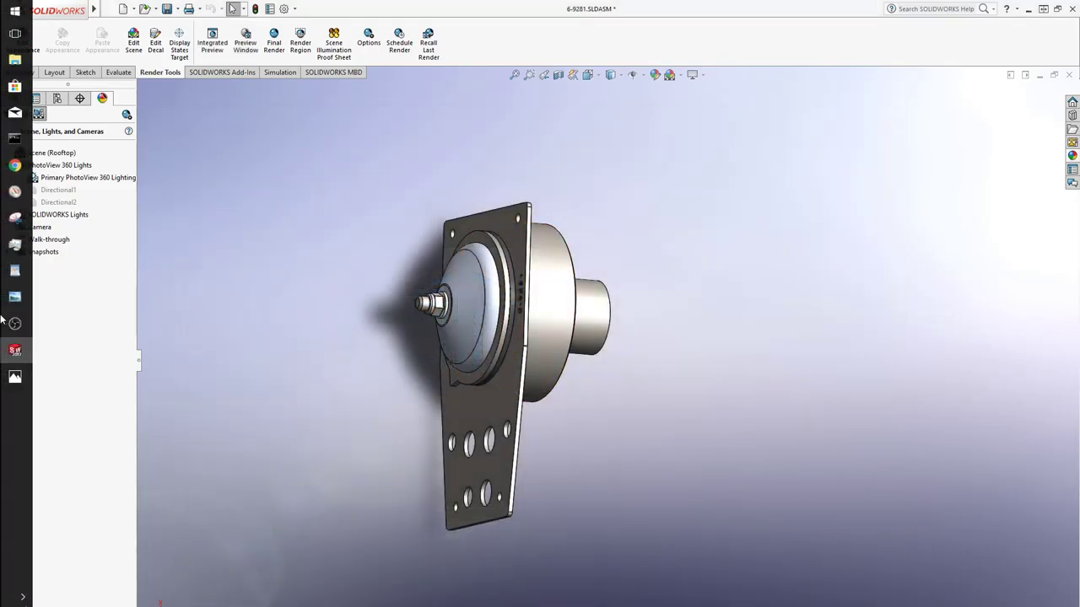
# Step: Open the new 6-9281-C-1-10-19.JPG render from the RENDERS folder in Photos
pyautogui.click(4, 385)
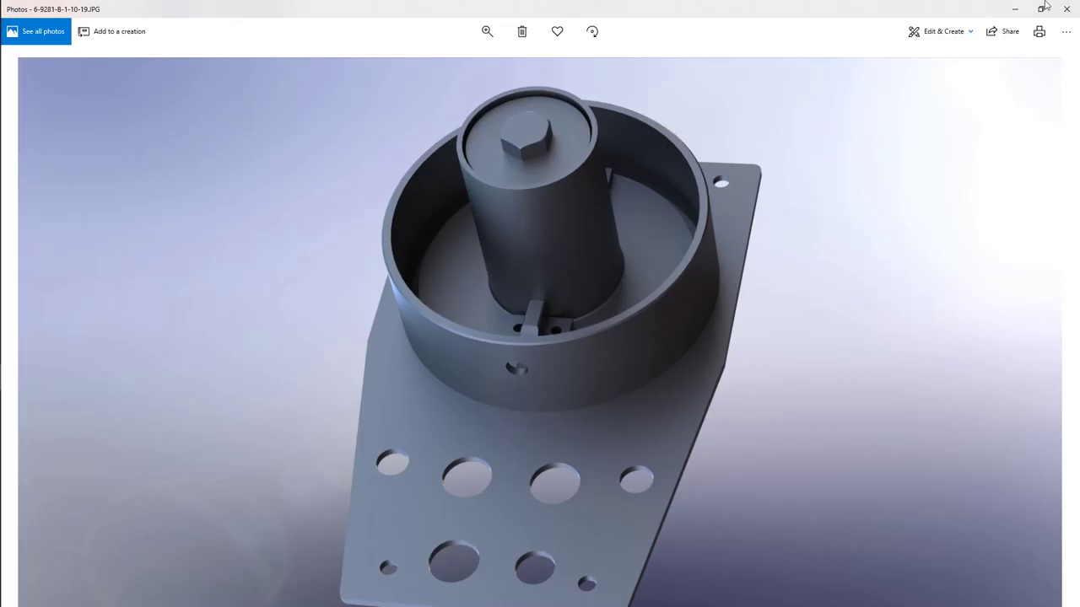
pyautogui.click(1065, 6)
pyautogui.moveTo(4, 59)
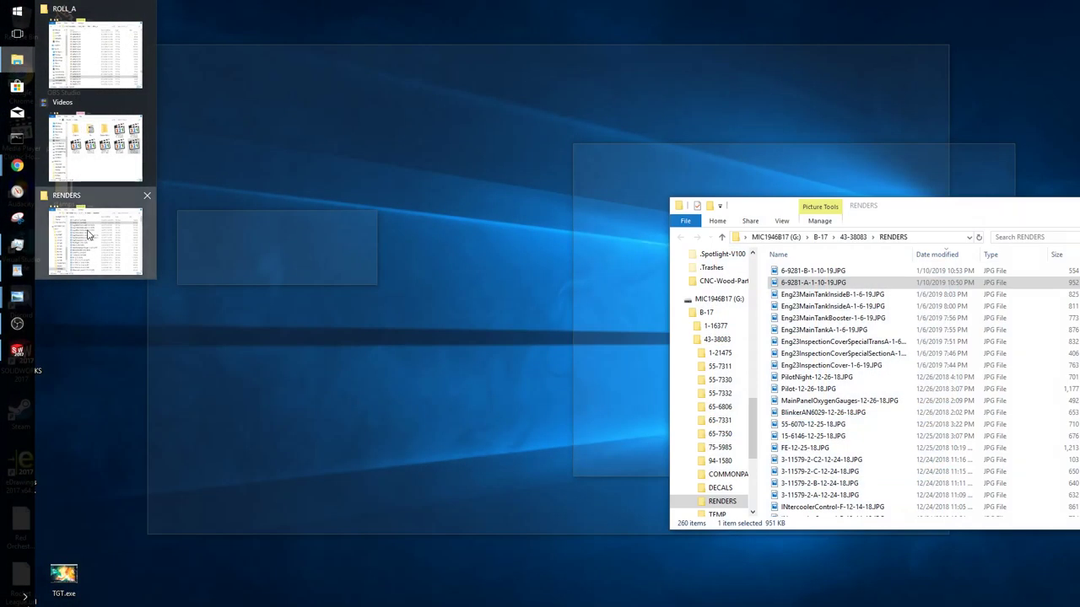
pyautogui.click(89, 240)
pyautogui.moveTo(930, 212); pyautogui.dragTo(776, 232)
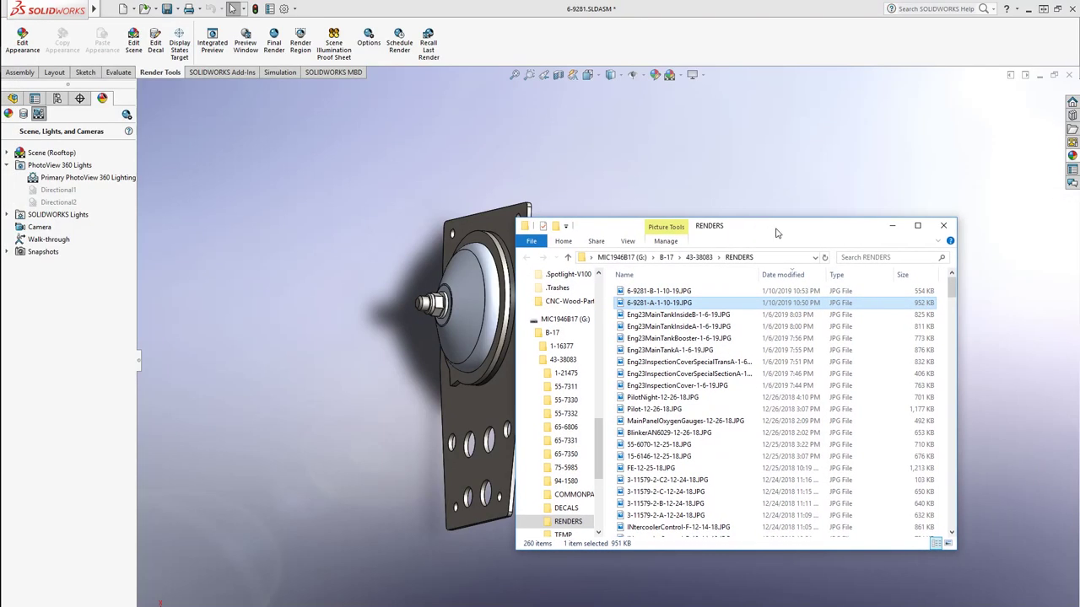
pyautogui.scroll(1, 675, 338)
pyautogui.doubleClick(658, 290)
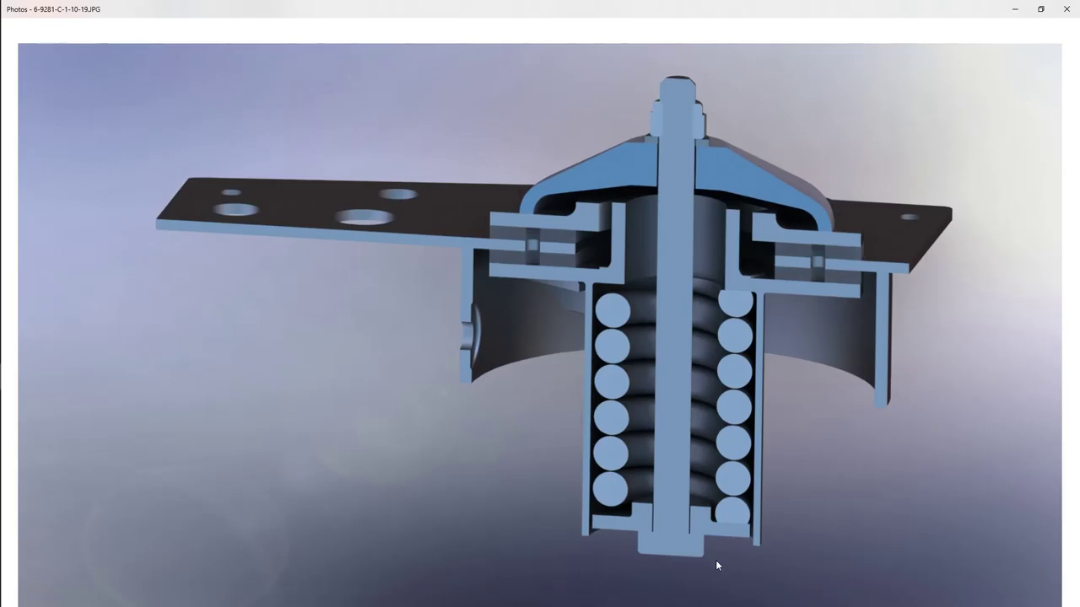
# Step: Zoom into the C render and pan to the upper housing plate and spring bars
pyautogui.scroll(1, 715, 561)
pyautogui.scroll(5, 716, 560)
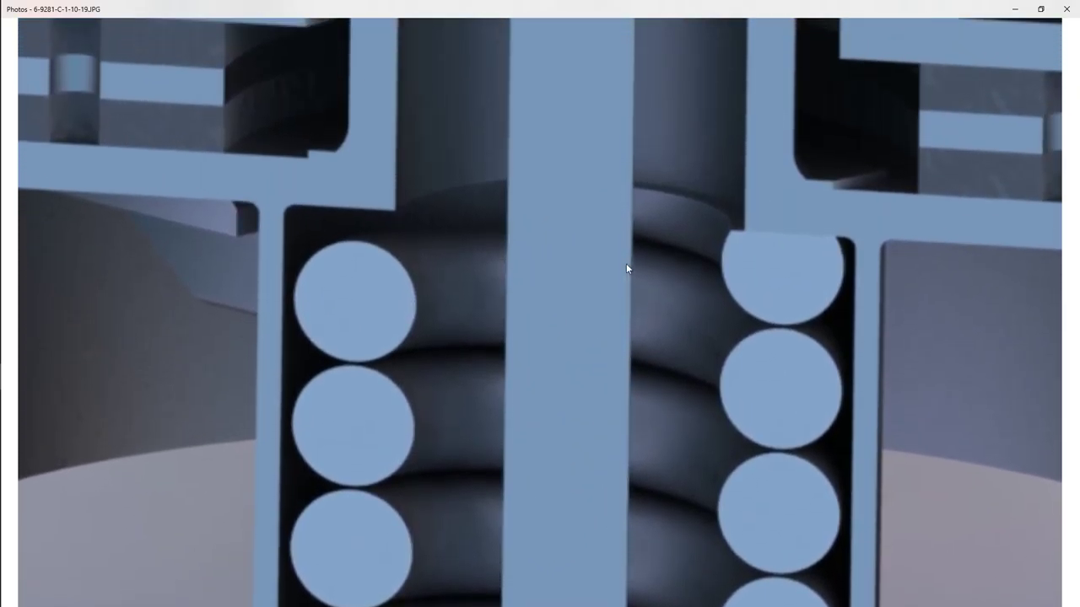
pyautogui.scroll(-2, 620, 320)
pyautogui.moveTo(361, 438); pyautogui.dragTo(680, 472)
pyautogui.moveTo(771, 421); pyautogui.dragTo(236, 378)
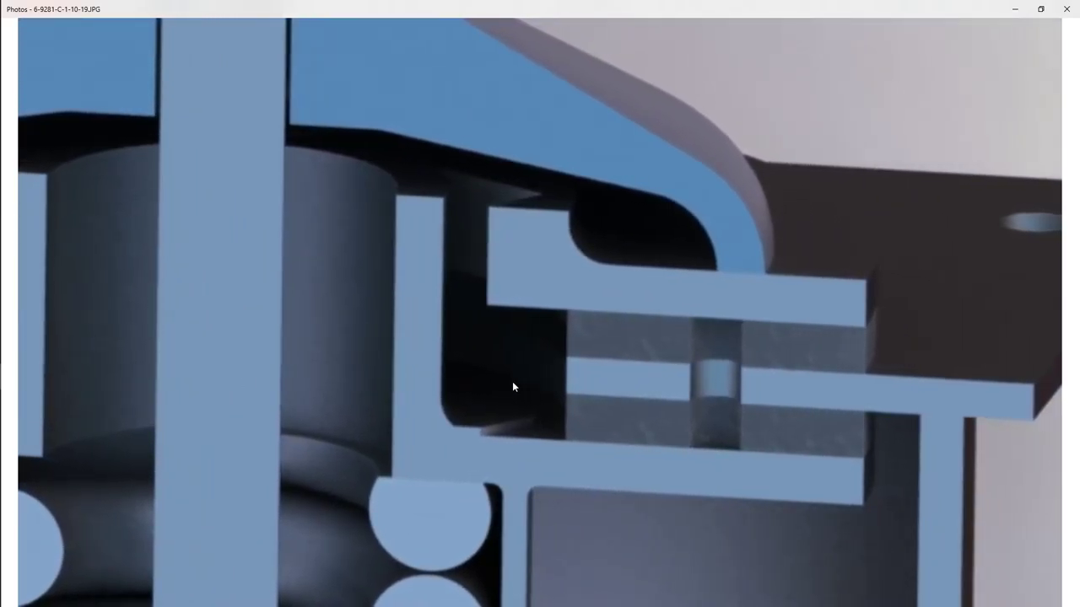
pyautogui.moveTo(511, 385); pyautogui.dragTo(377, 445)
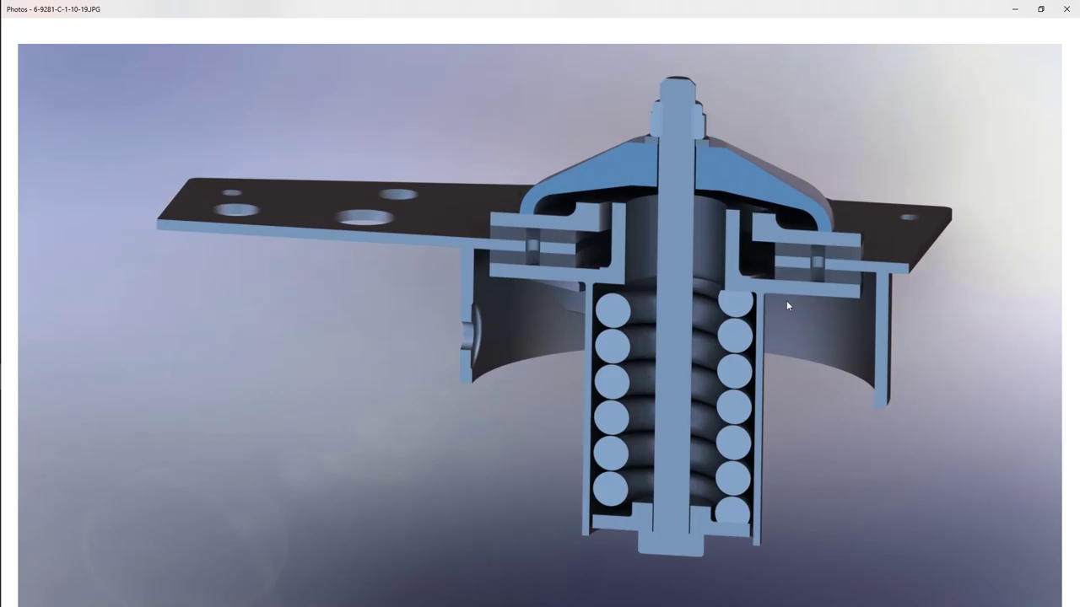
# Step: Step forward through the B render to the A render
pyautogui.click(1054, 340)
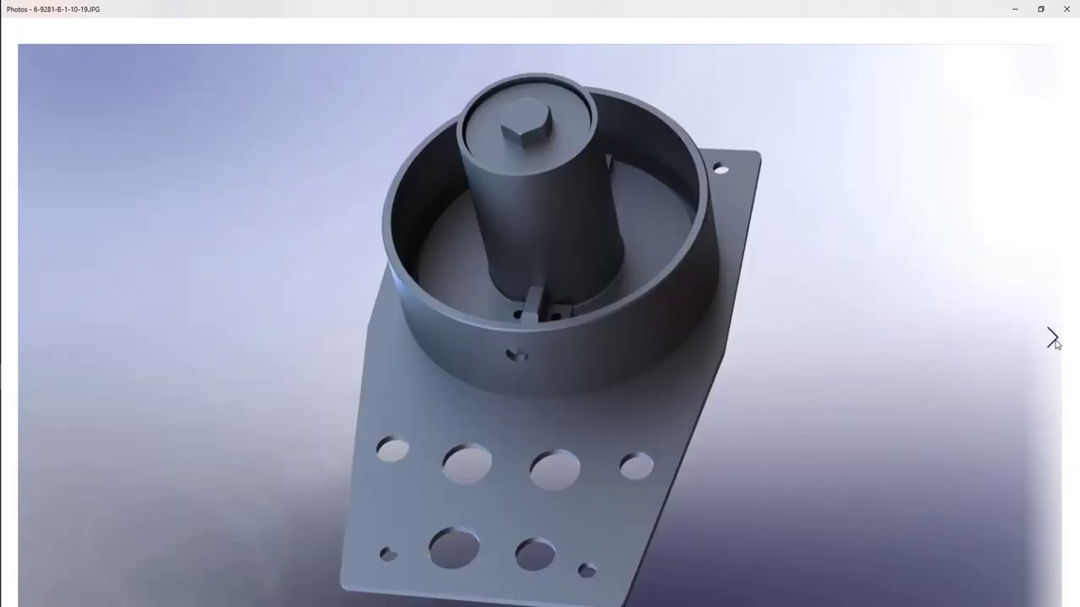
pyautogui.click(1053, 338)
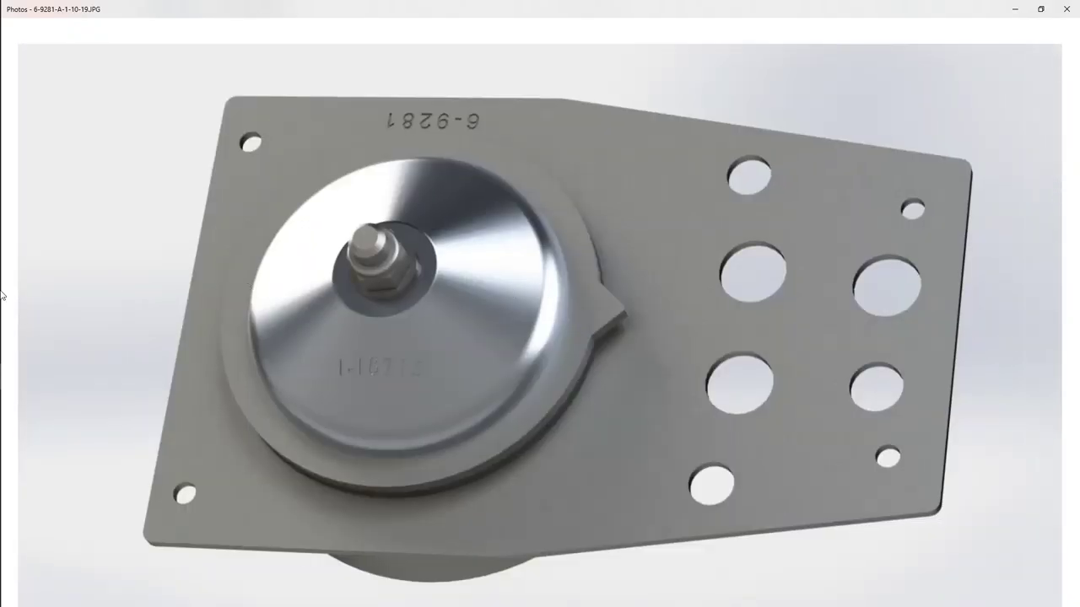
pyautogui.moveTo(2, 297)
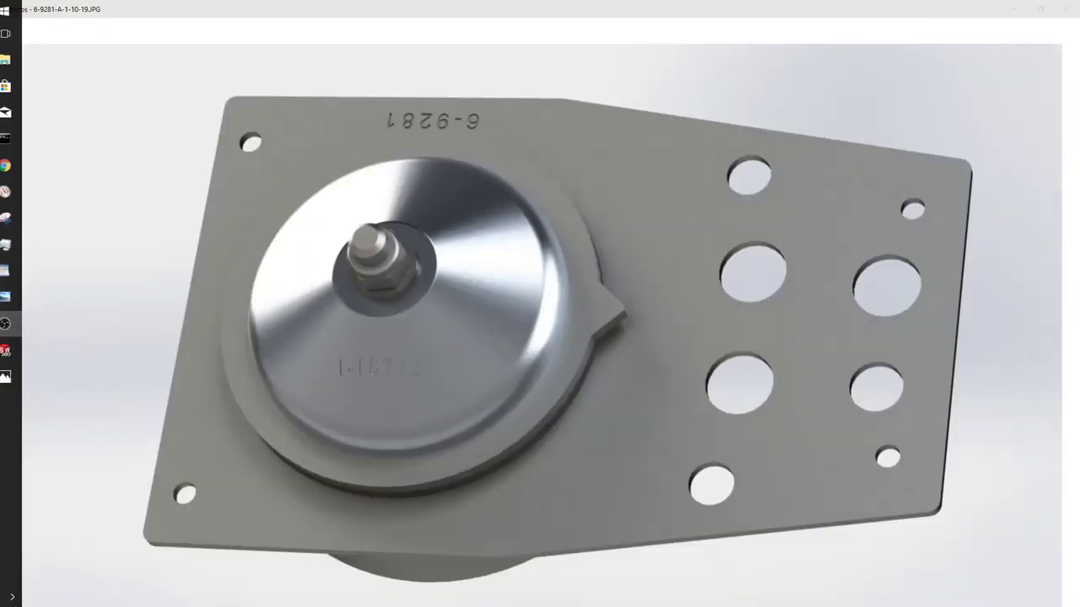